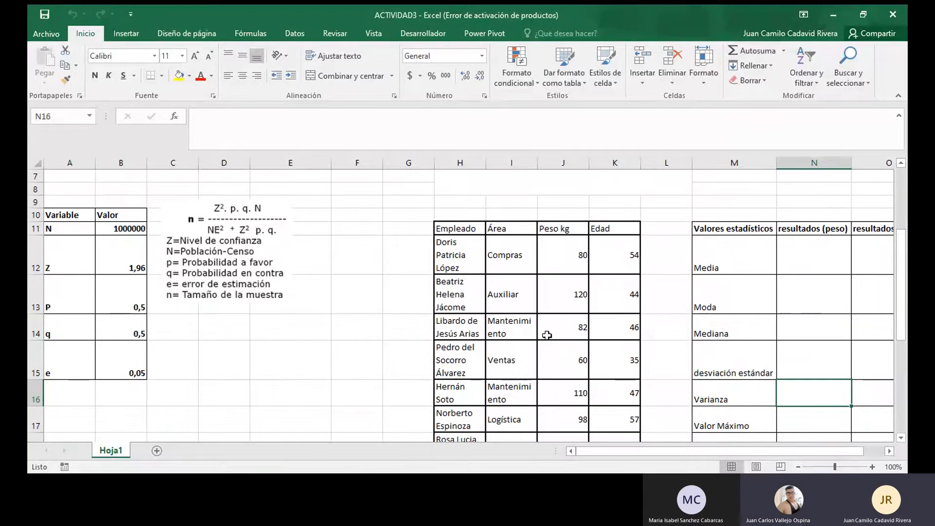
Step: Read the statements of both cases and compare the population of 6750 with the N value in the variable table
scroll(292, 319, "up", 2)
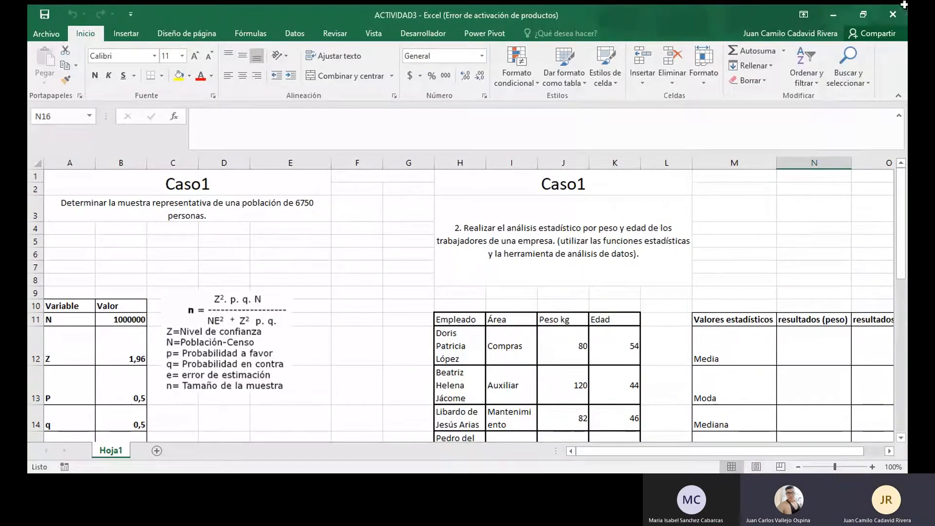
scroll(227, 406, "down", 2)
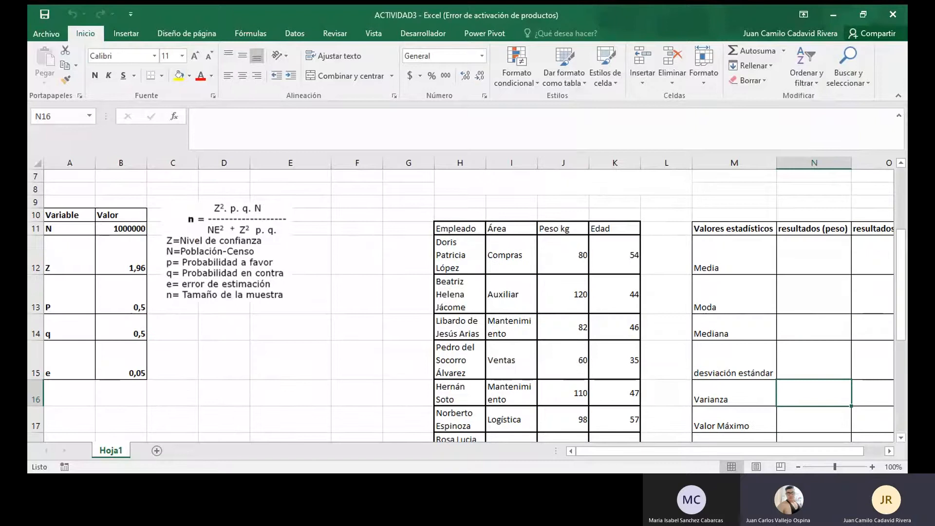
scroll(117, 339, "up", 2)
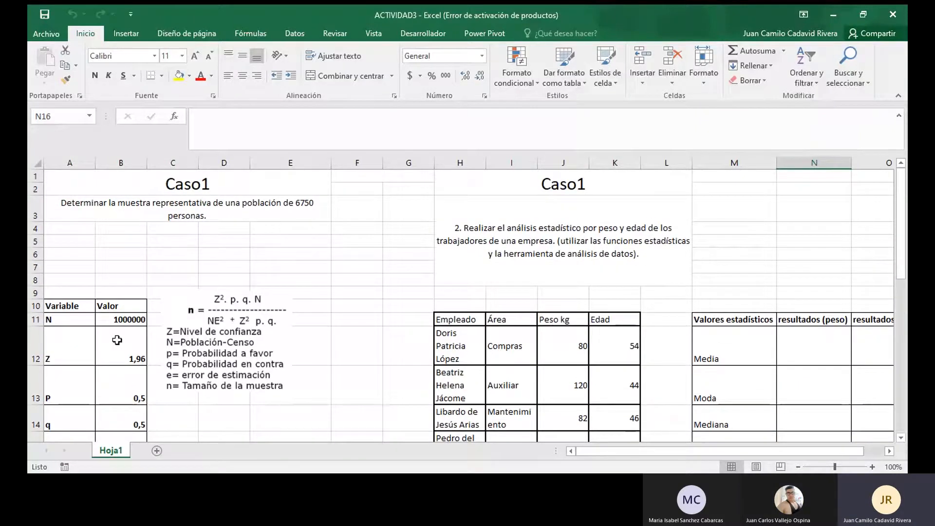
scroll(155, 337, "down", 2)
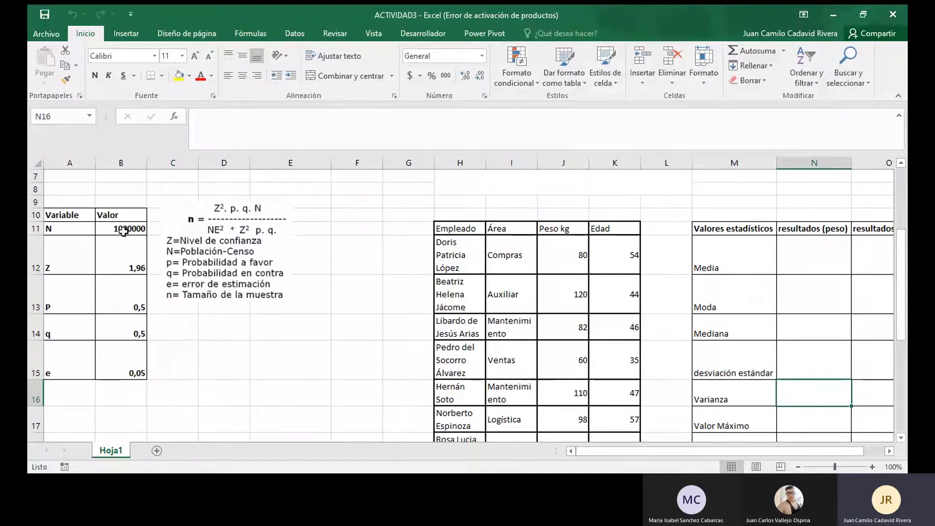
scroll(127, 233, "up", 2)
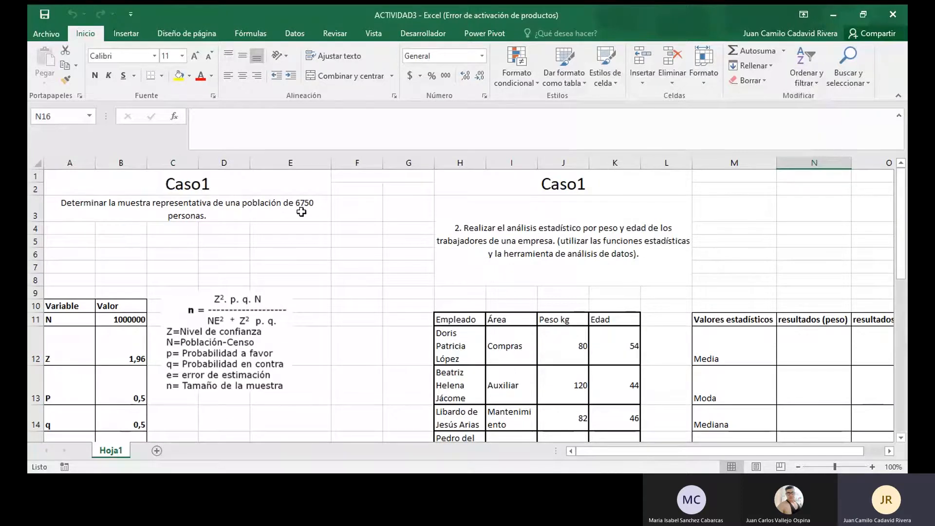
scroll(191, 256, "down", 2)
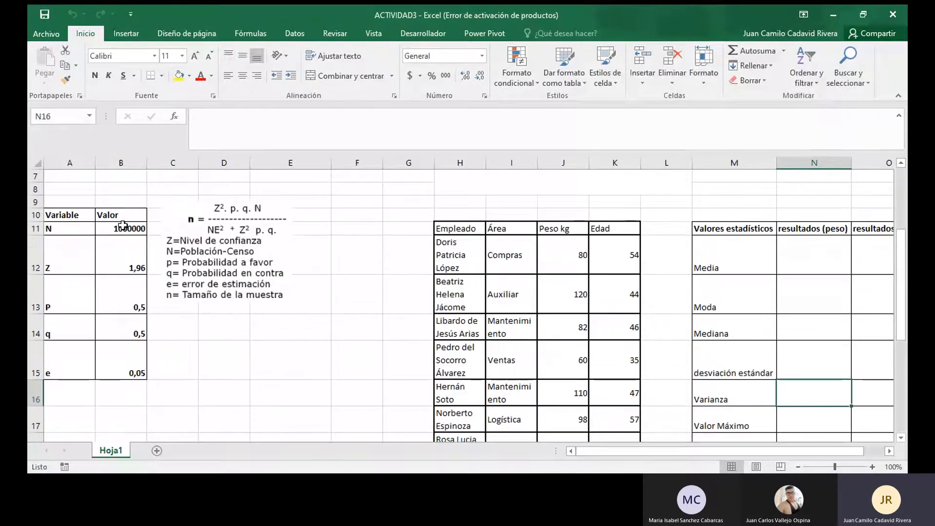
Step: Examine the variable values in B11:B15 alongside the sample-size formula image and its legend
left_click(122, 232)
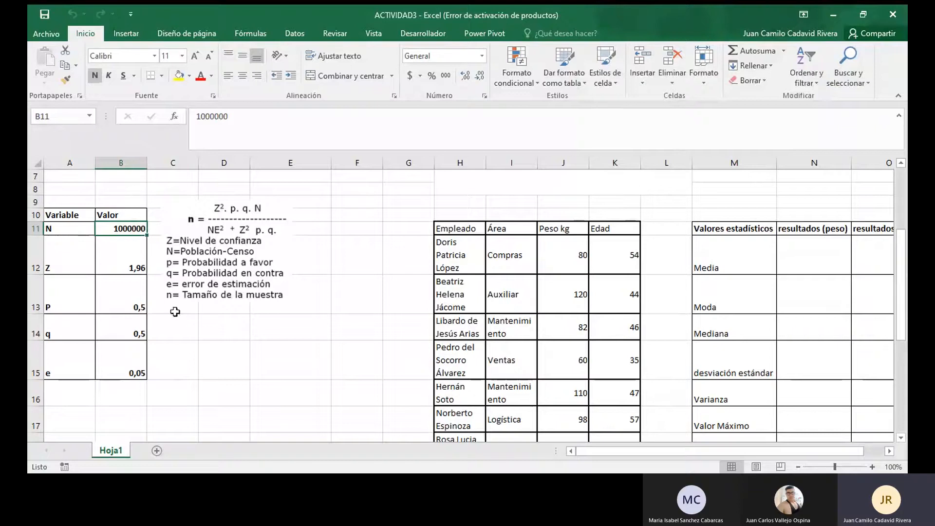
left_click_drag(125, 229, 125, 361)
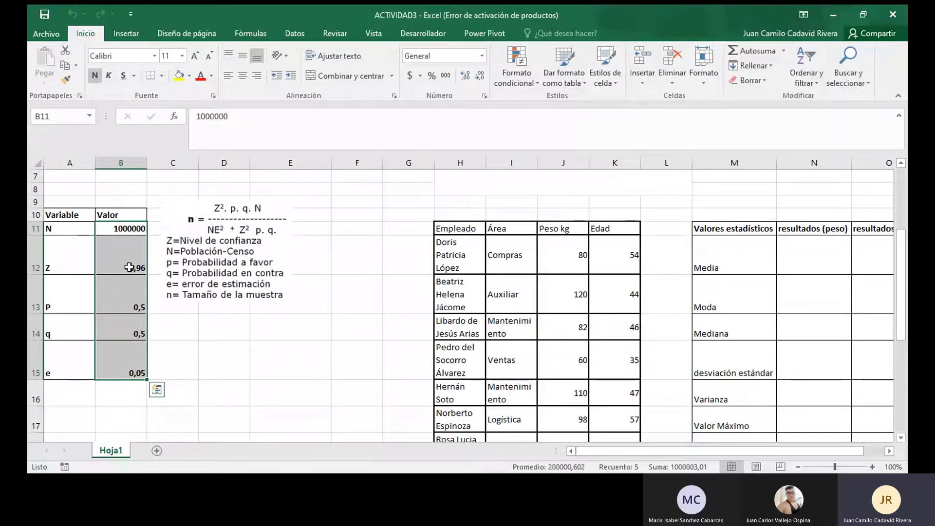
left_click(242, 272)
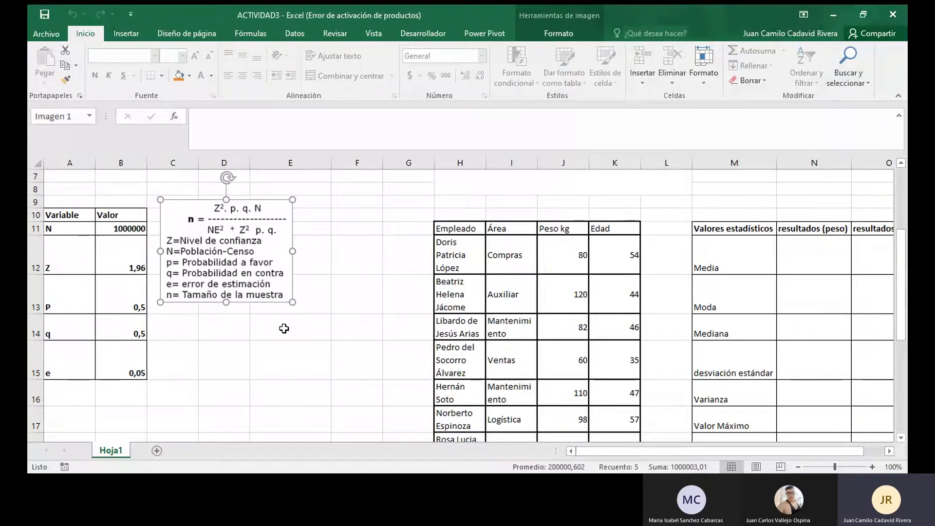
left_click_drag(120, 253, 127, 368)
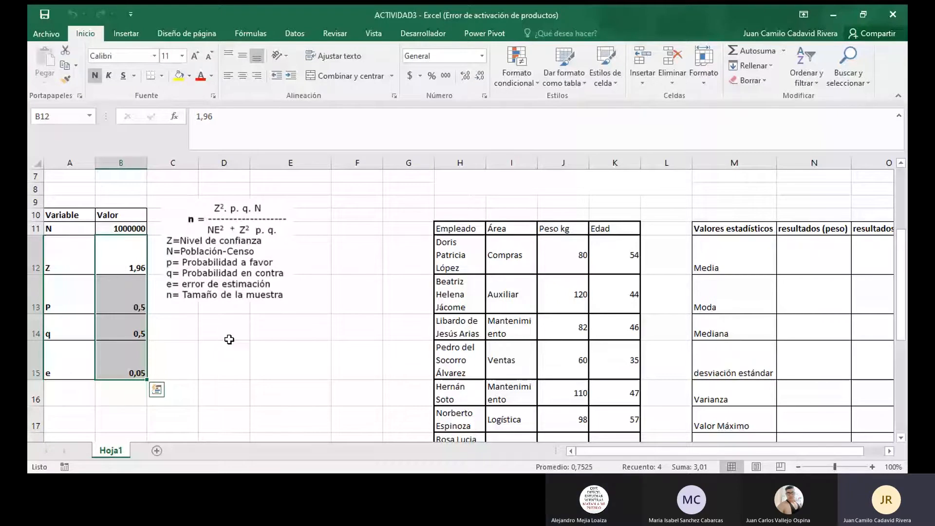
key("alt+Tab")
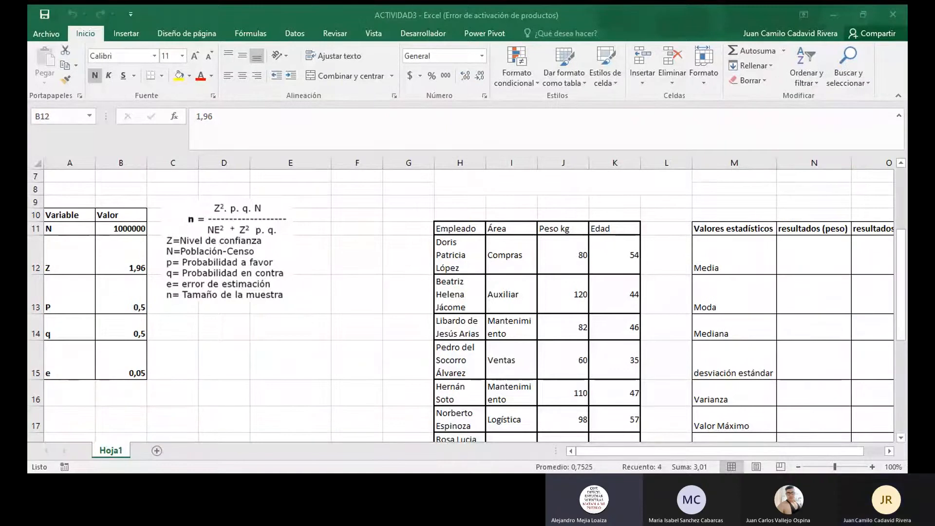
left_click(345, 285)
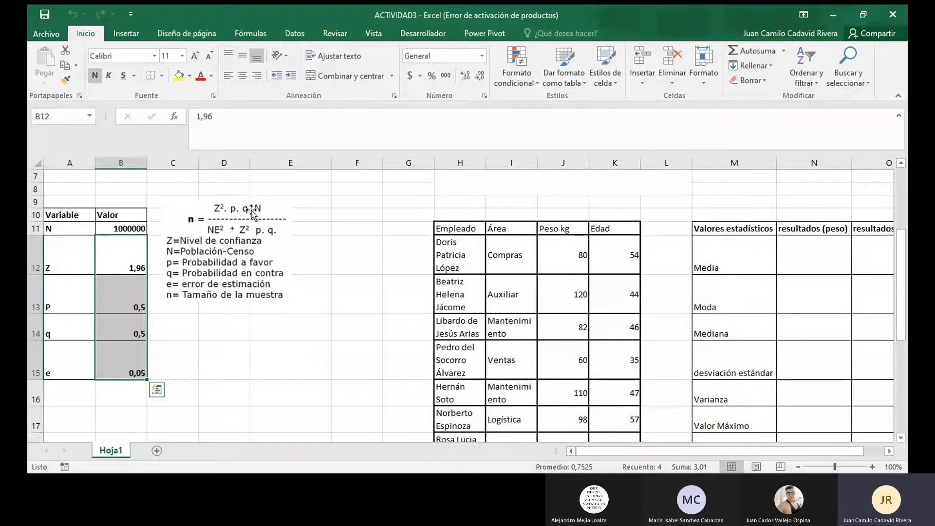
left_click(210, 335)
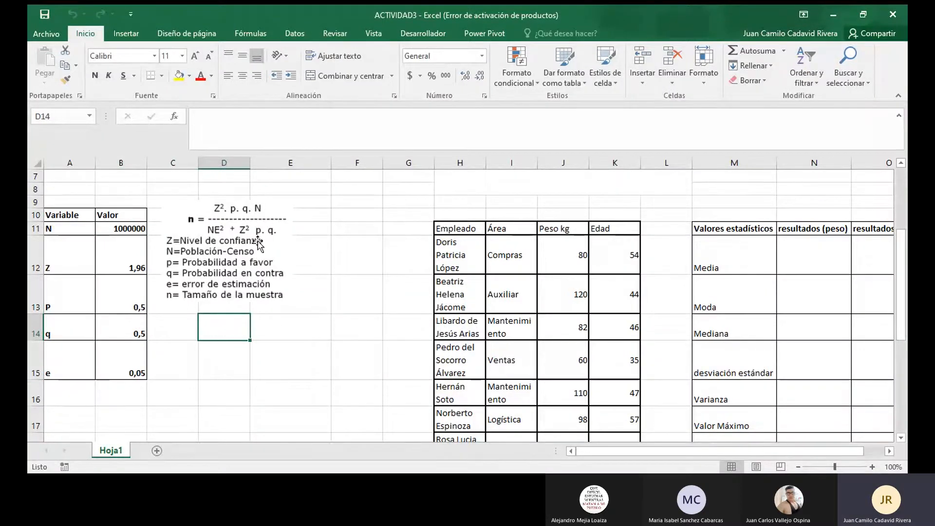
left_click(217, 354)
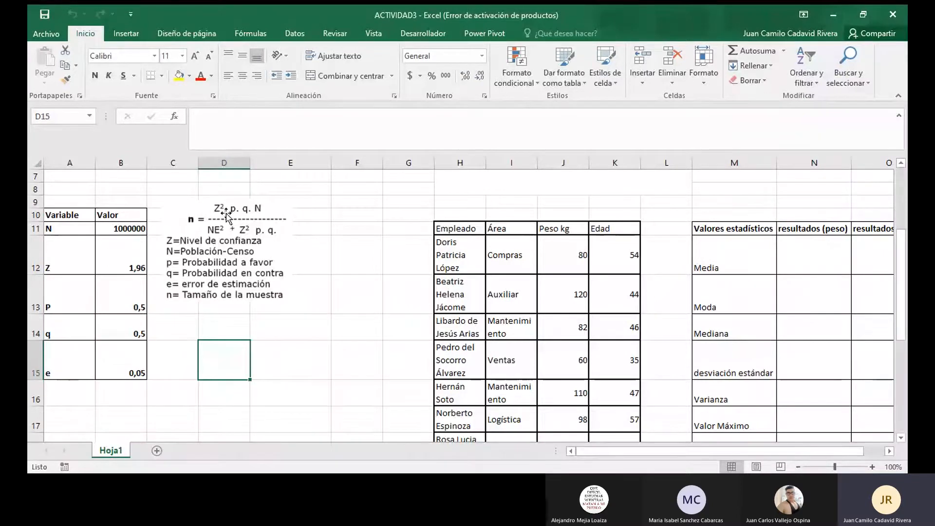
left_click(222, 385)
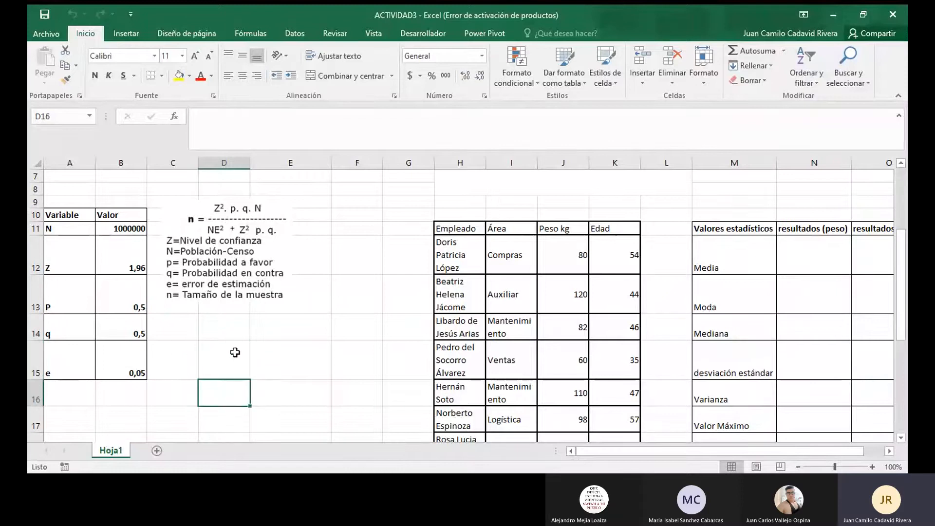
Step: Merge and center cells C14:C15, enter "n" as the label, and align it vertically to the middle
left_click_drag(186, 339, 184, 359)
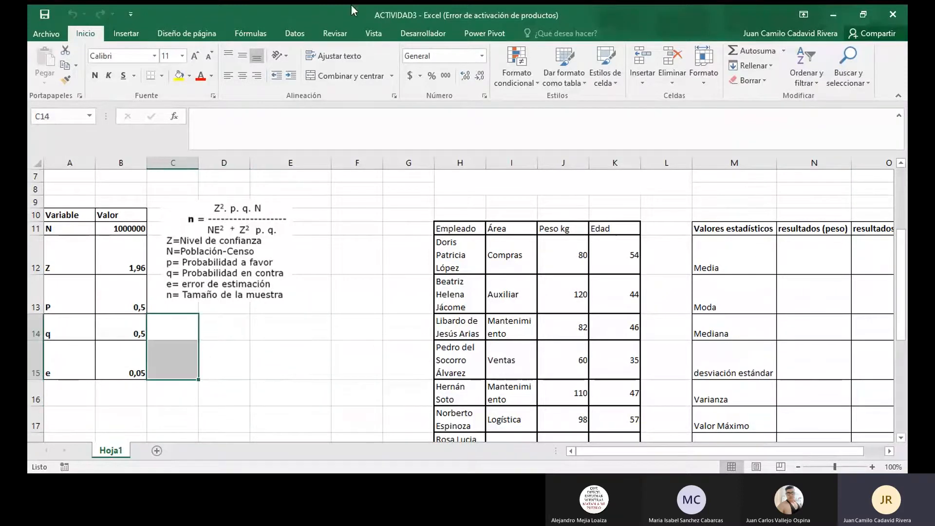
left_click(350, 76)
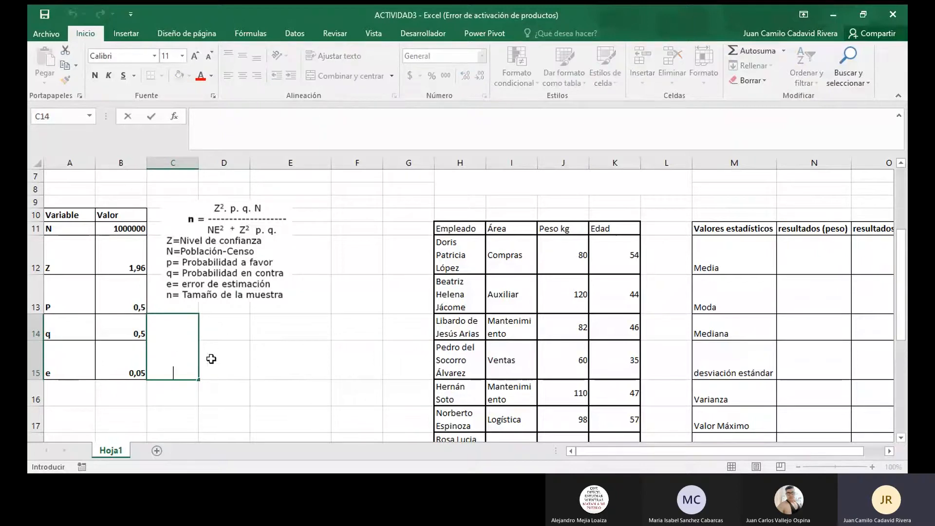
type("n")
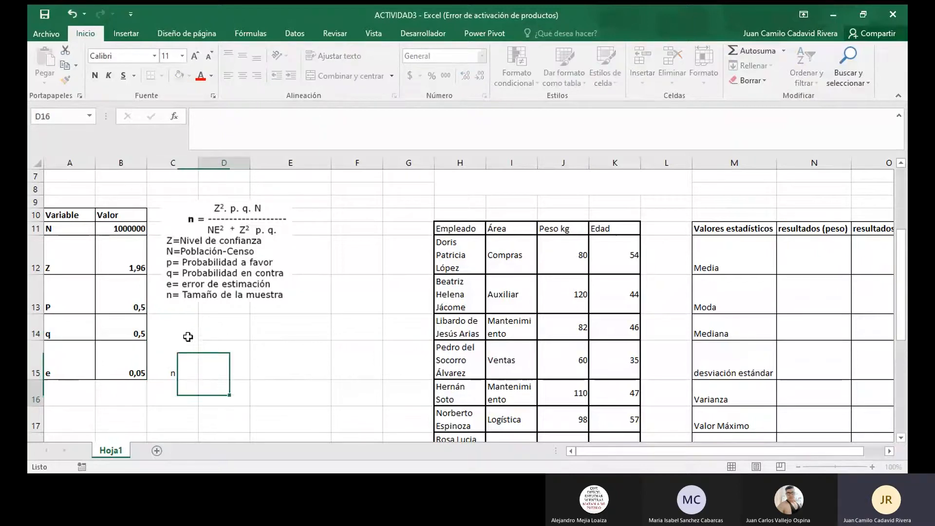
key("Return")
left_click(186, 346)
left_click(242, 55)
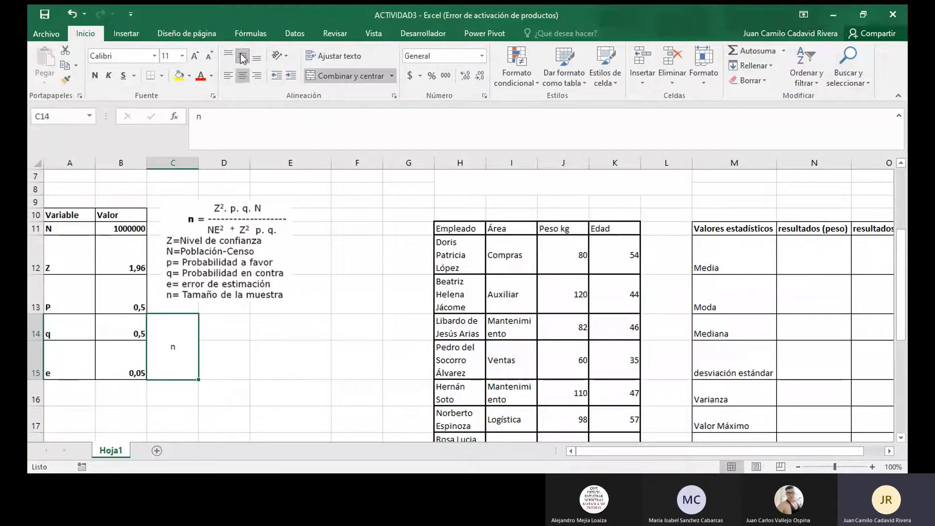
Step: Merge and center cells E14:E15, and widen column D slightly
left_click_drag(266, 342, 267, 350)
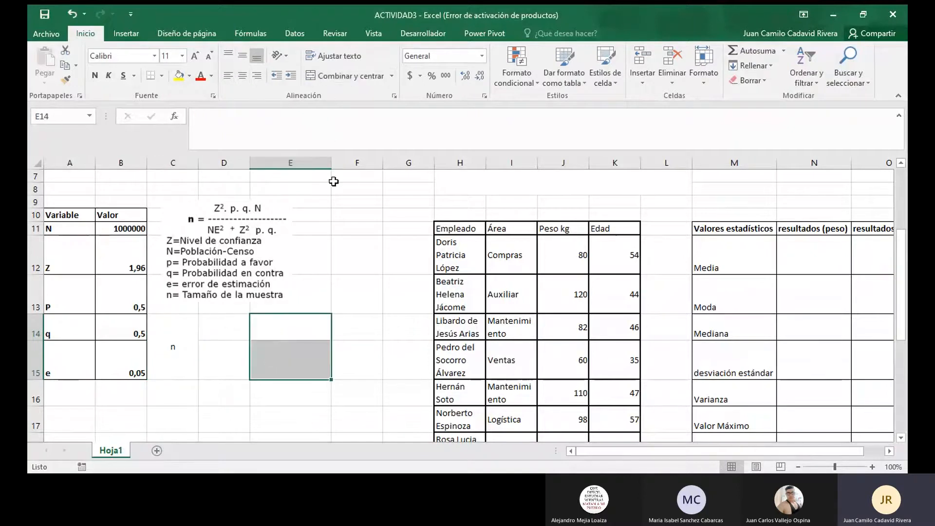
left_click(336, 82)
left_click(227, 336)
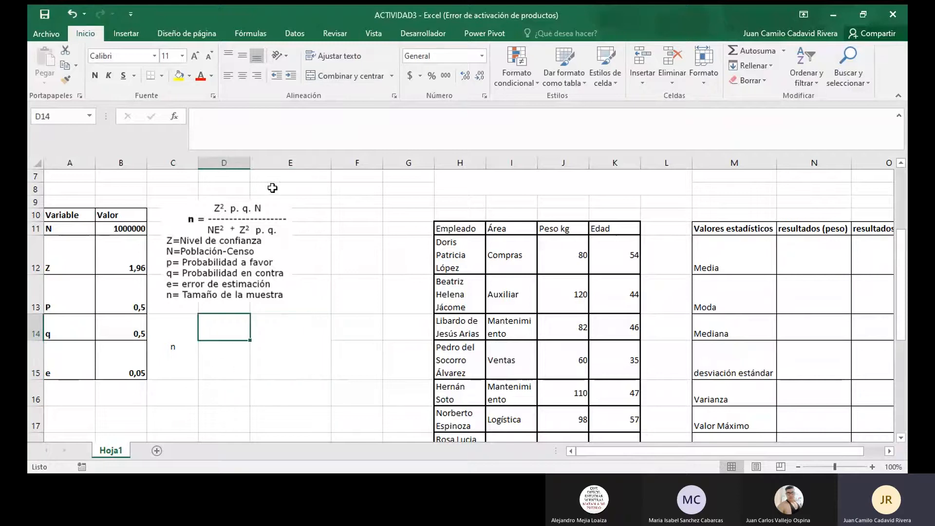
left_click_drag(250, 163, 271, 163)
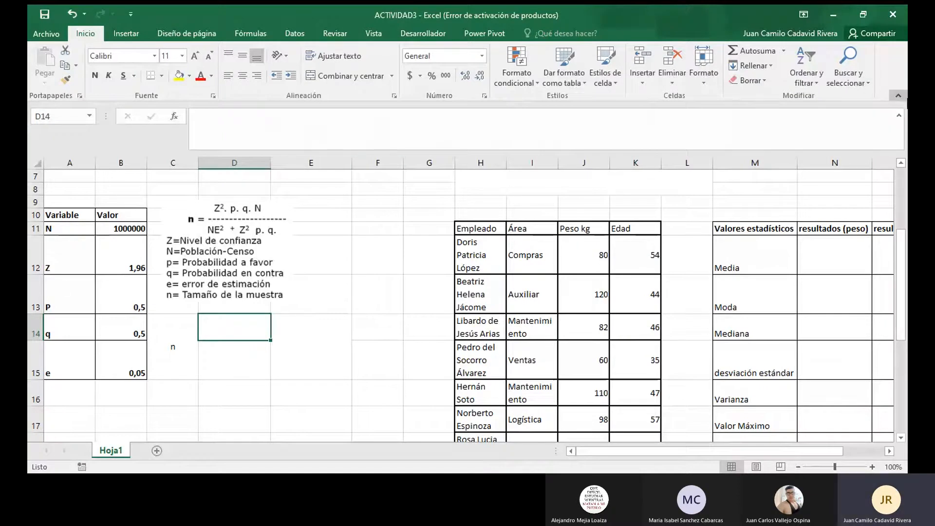
Step: Collapse the ribbon, show the Insertar and Inicio commands temporarily, and pin the ribbon open again
left_click(898, 96)
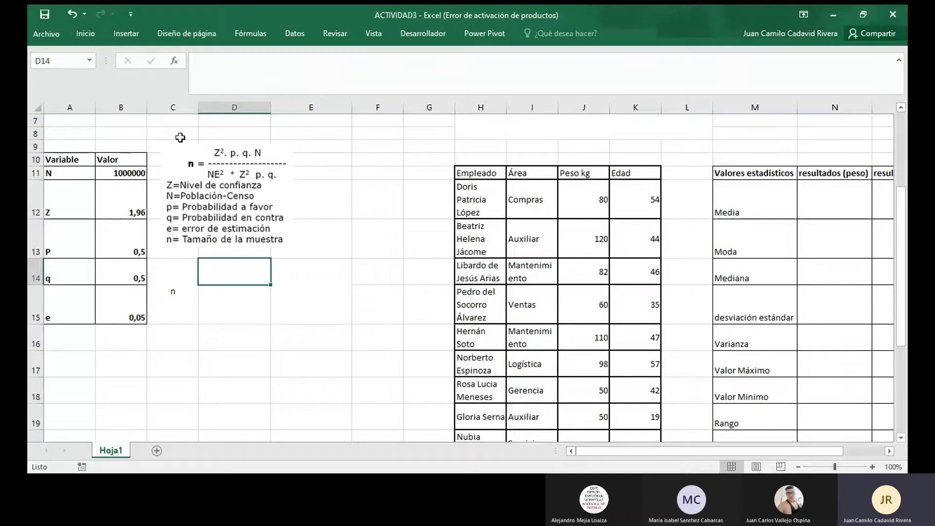
left_click(130, 33)
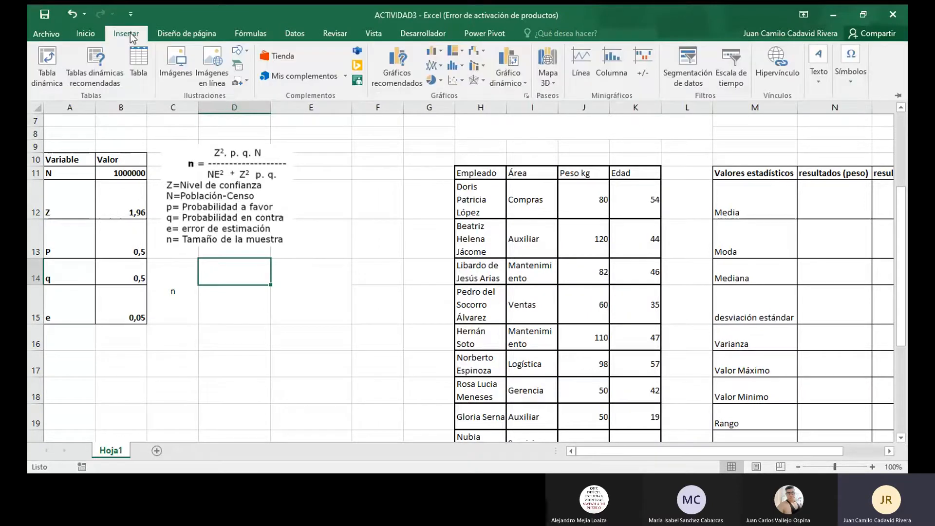
left_click(85, 35)
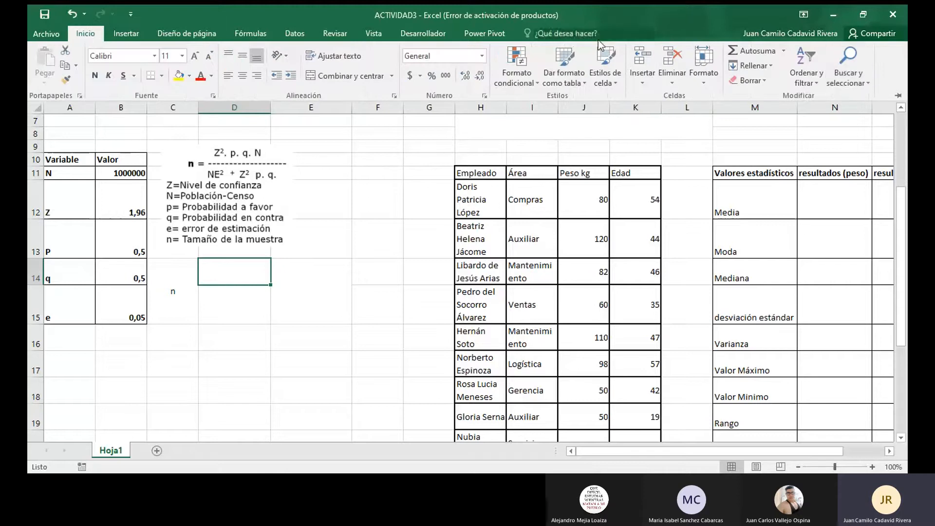
left_click(900, 95)
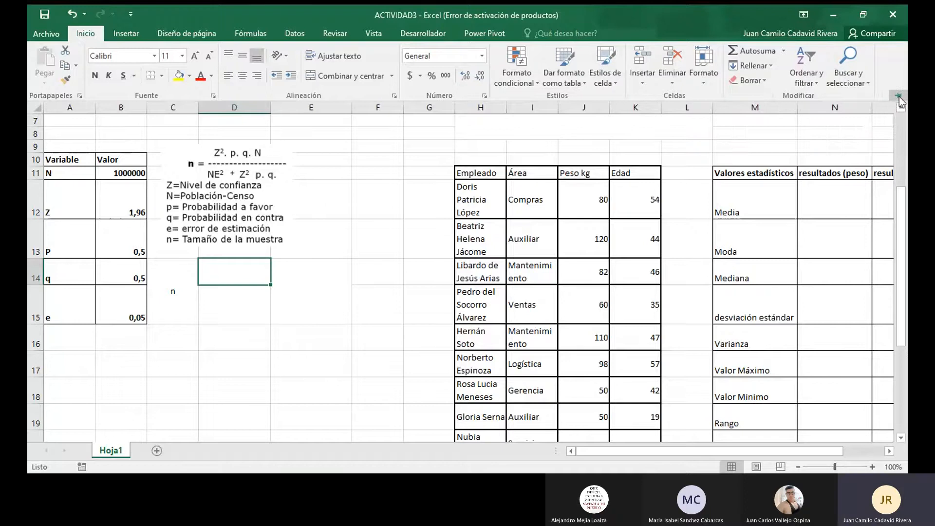
left_click(899, 96)
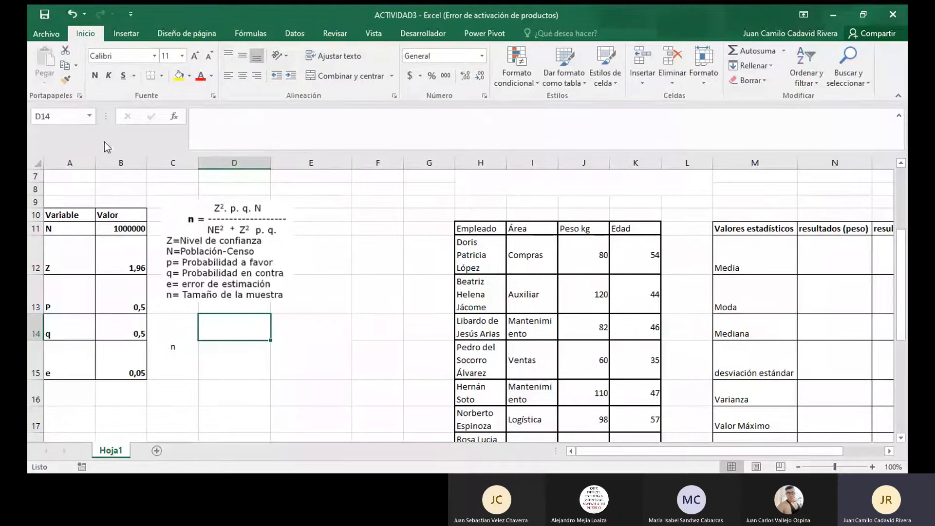
Step: Open the ribbon customization options and reposition the dialog over the worksheet
right_click(890, 62)
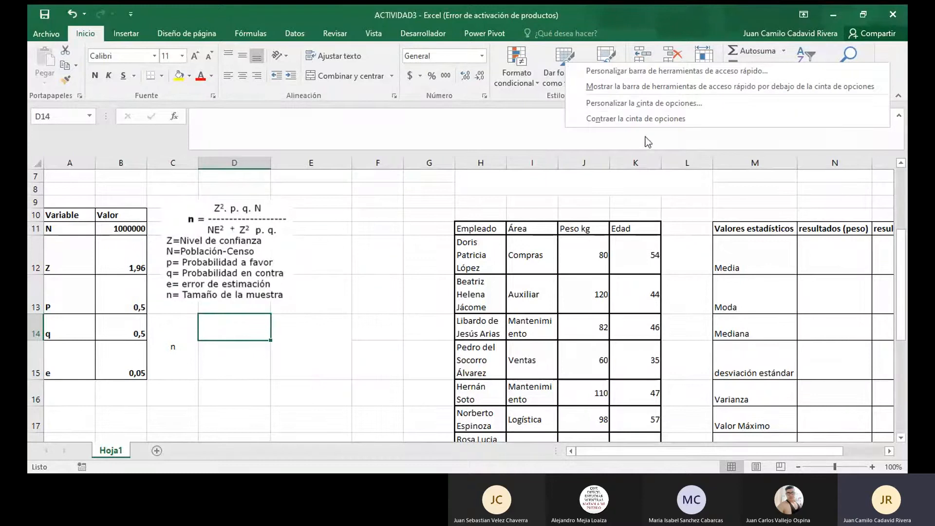
left_click(607, 106)
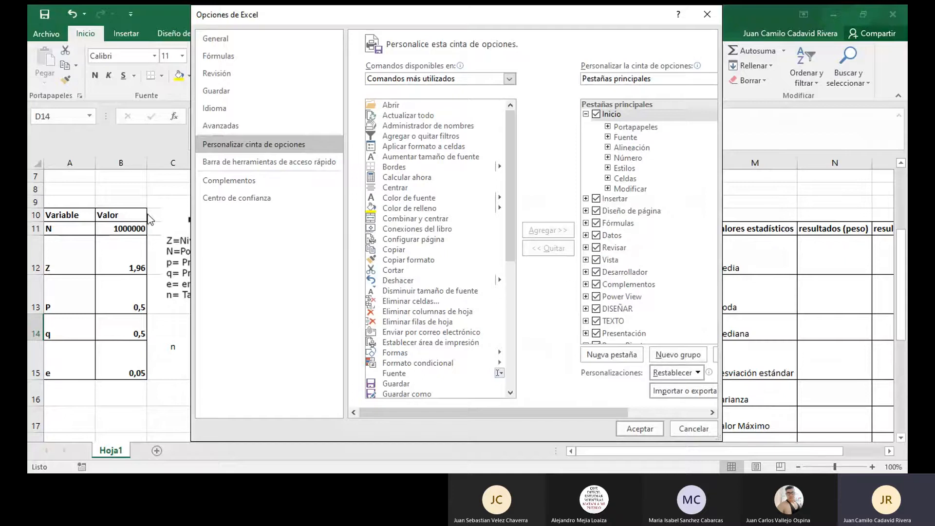
scroll(625, 144, "down", 1)
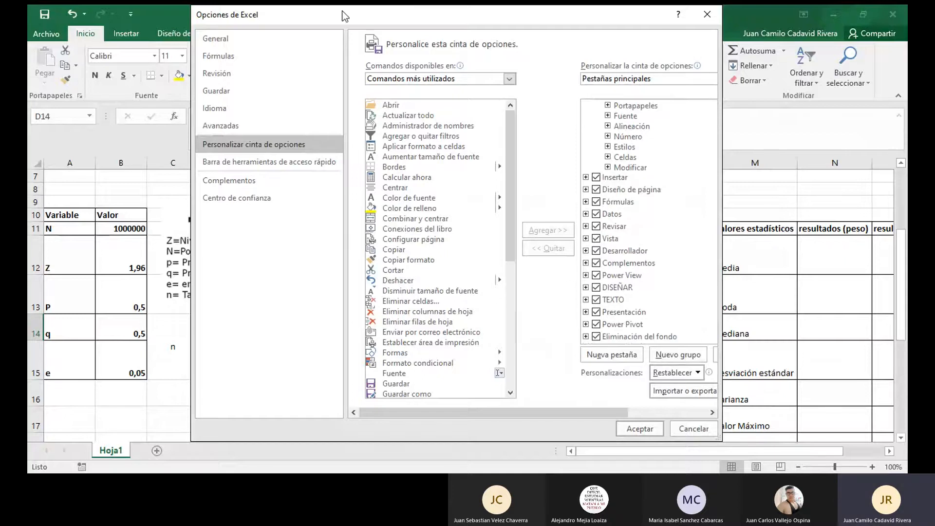
left_click_drag(342, 12, 371, 122)
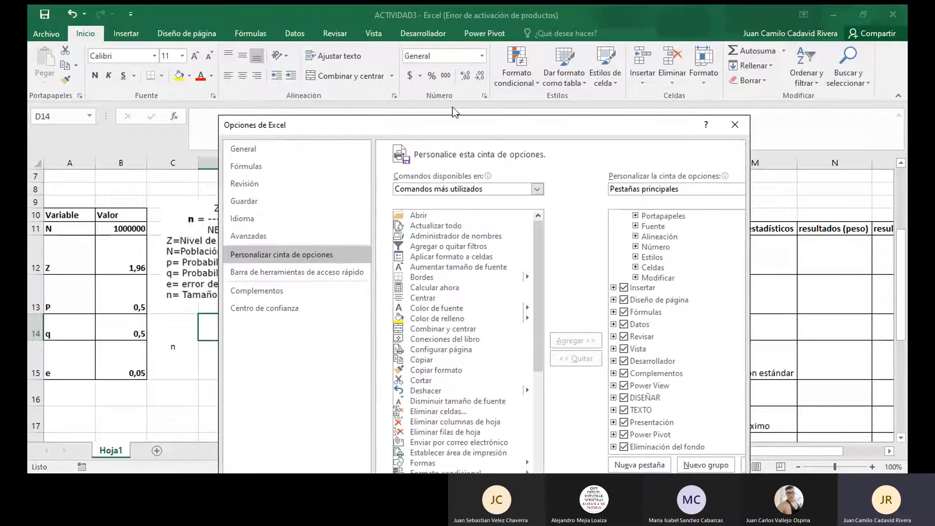
left_click_drag(449, 127, 457, 56)
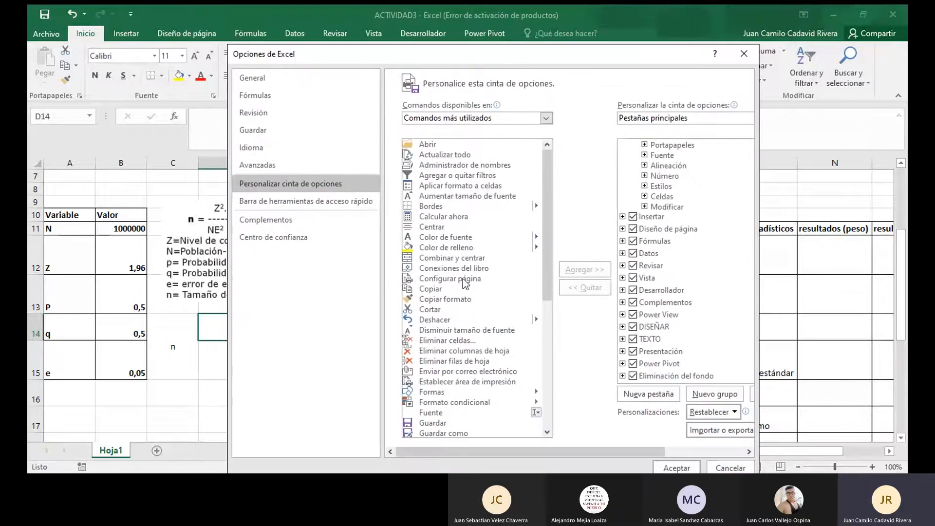
Step: Look through the most-used commands available for the ribbon and show the General options
scroll(465, 275, "down", 9)
scroll(440, 292, "up", 5)
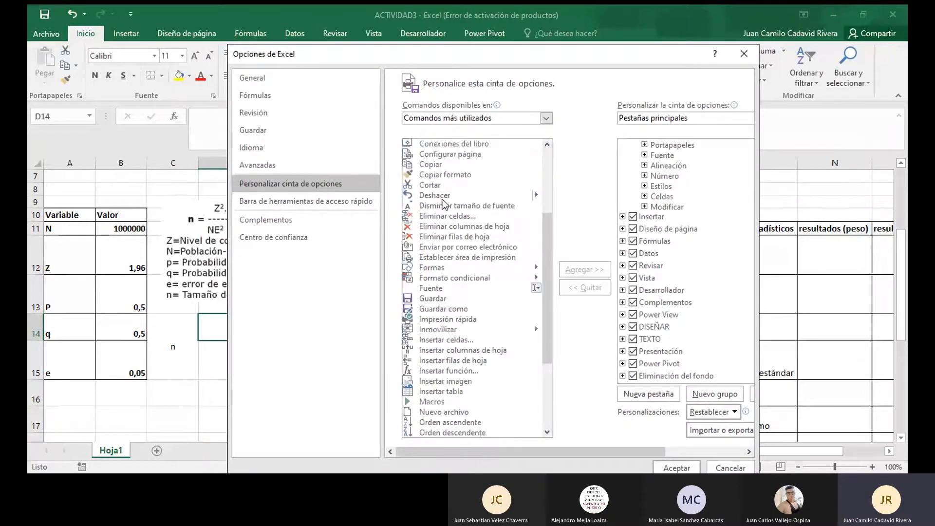
scroll(443, 203, "up", 3)
scroll(439, 244, "down", 7)
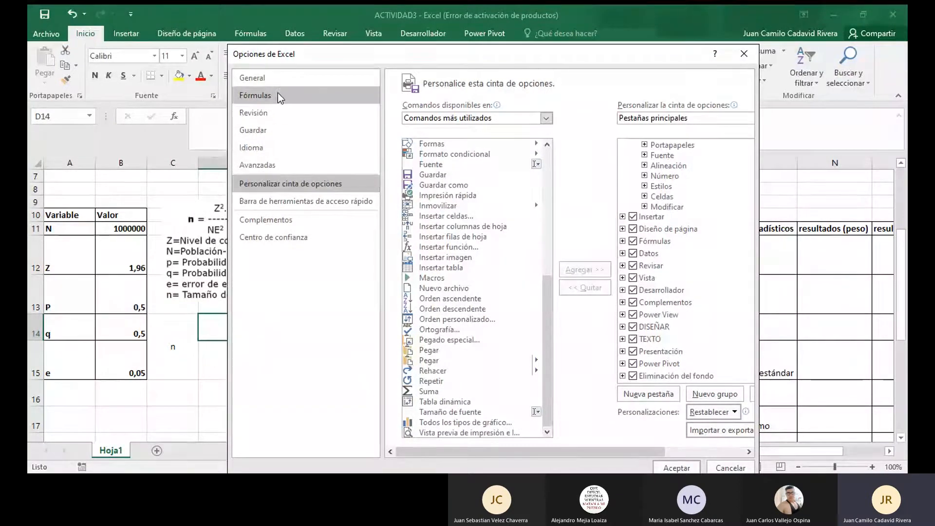
left_click(278, 79)
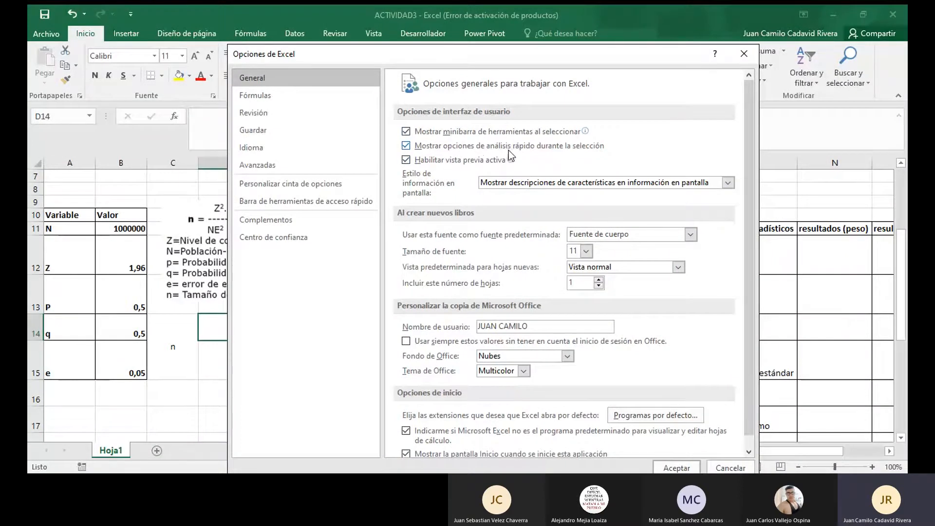
Step: Look through the General and Fórmulas options, including the calculation and error-checking rules, and close the dialog without changes
scroll(598, 201, "down", 1)
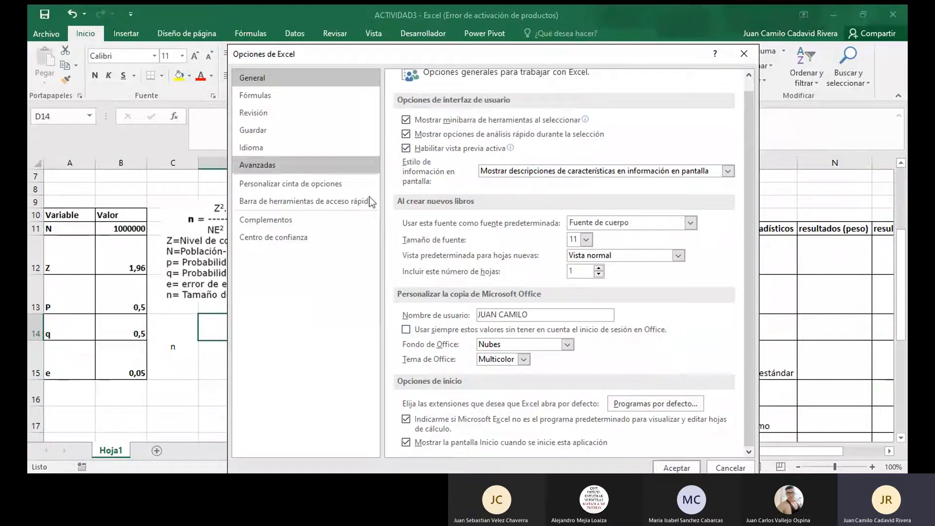
left_click(268, 97)
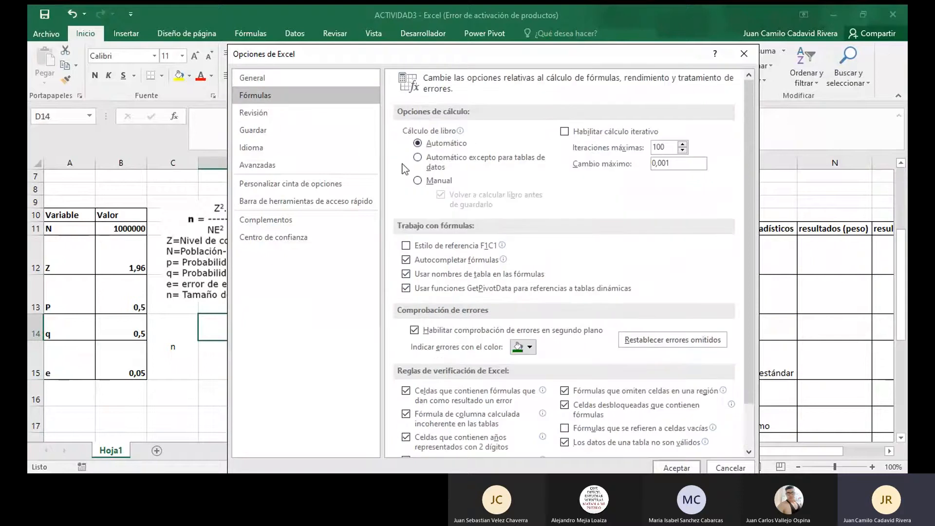
scroll(556, 204, "down", 1)
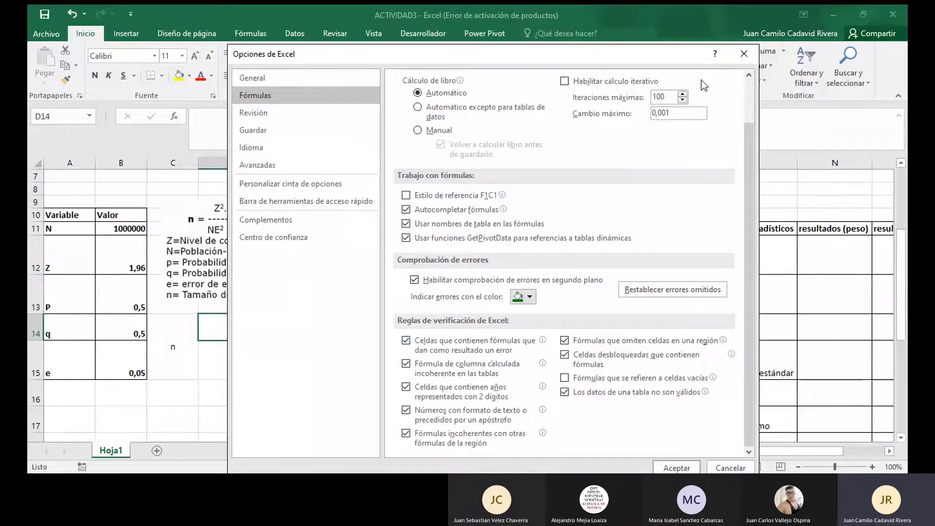
left_click(739, 58)
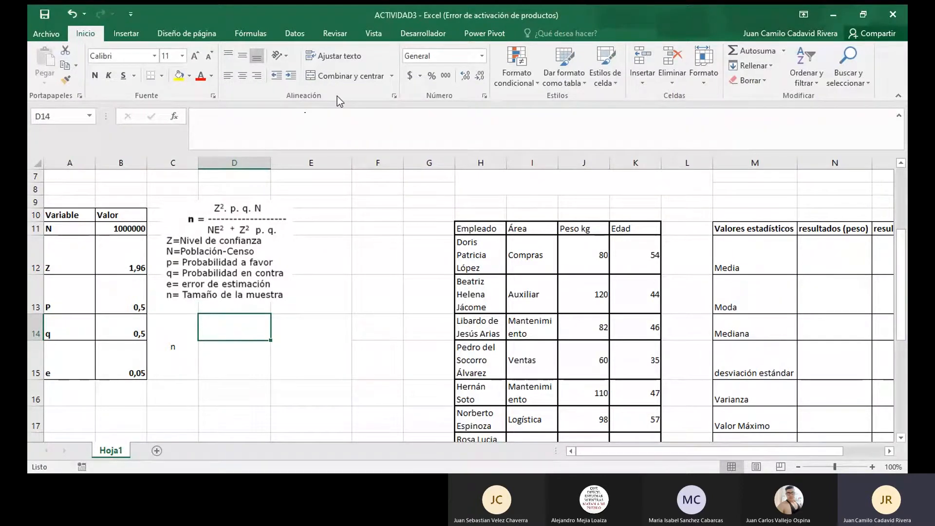
Step: Show the shortcut key tips on the ribbon twice and dismiss them
key("alt")
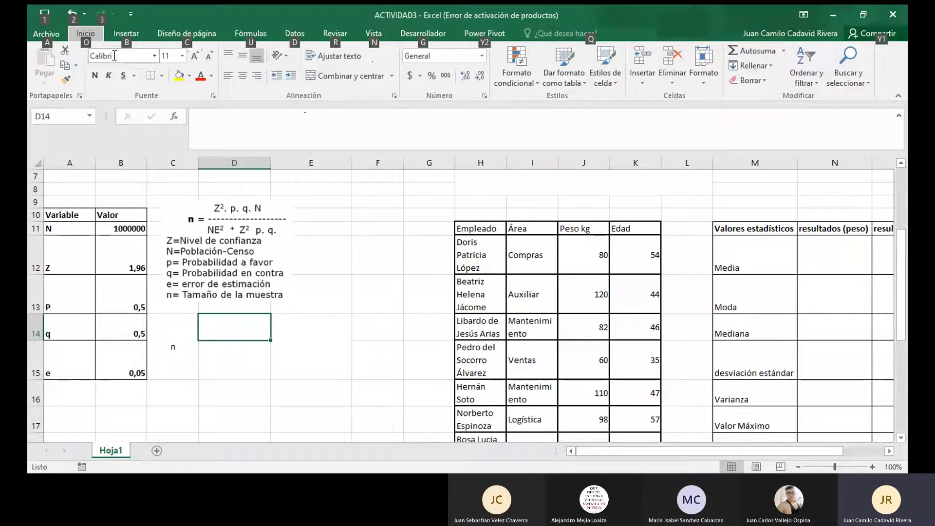
key("alt")
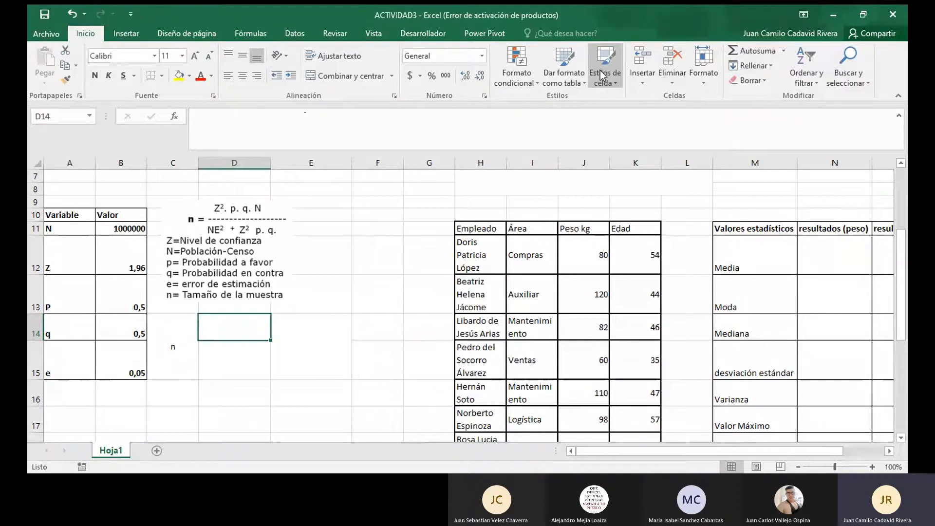
key("alt")
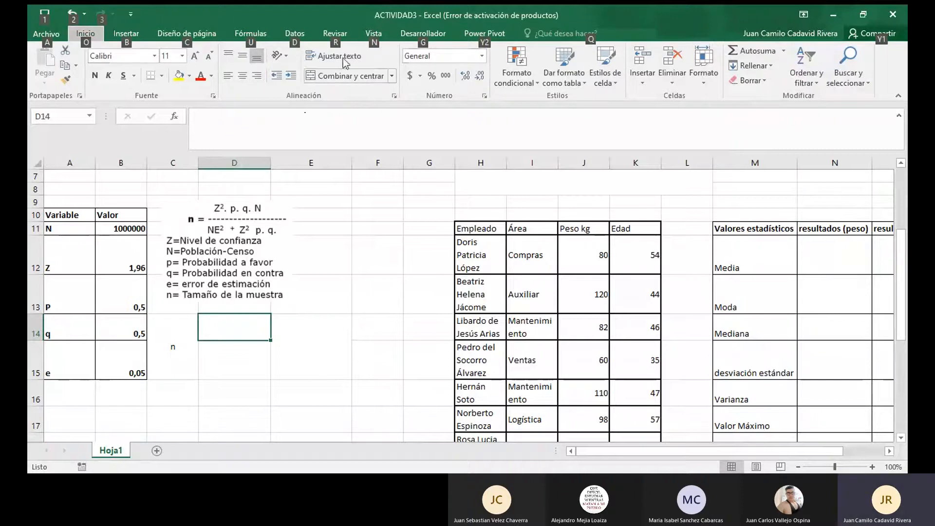
key("Escape")
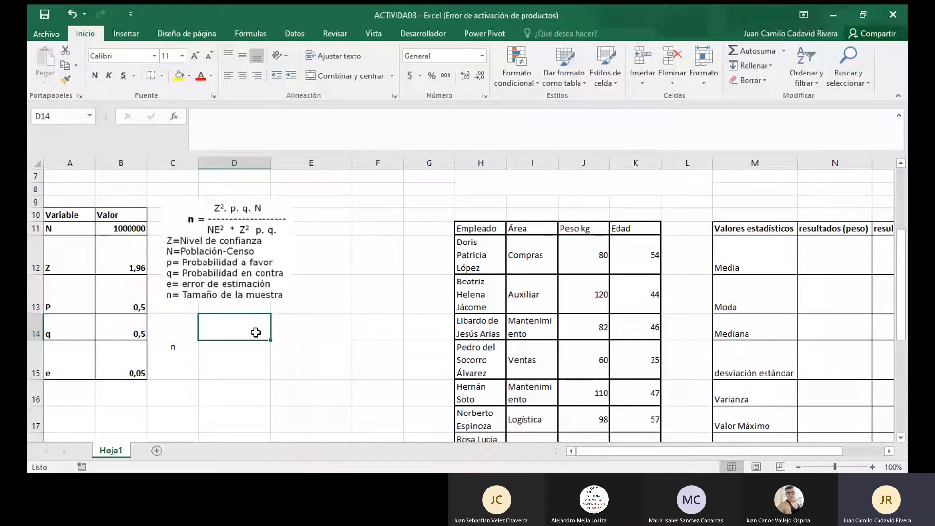
Step: Start the numerator formula in cell D14 with Z squared, using (POTENCIA(B12;2))
type("=")
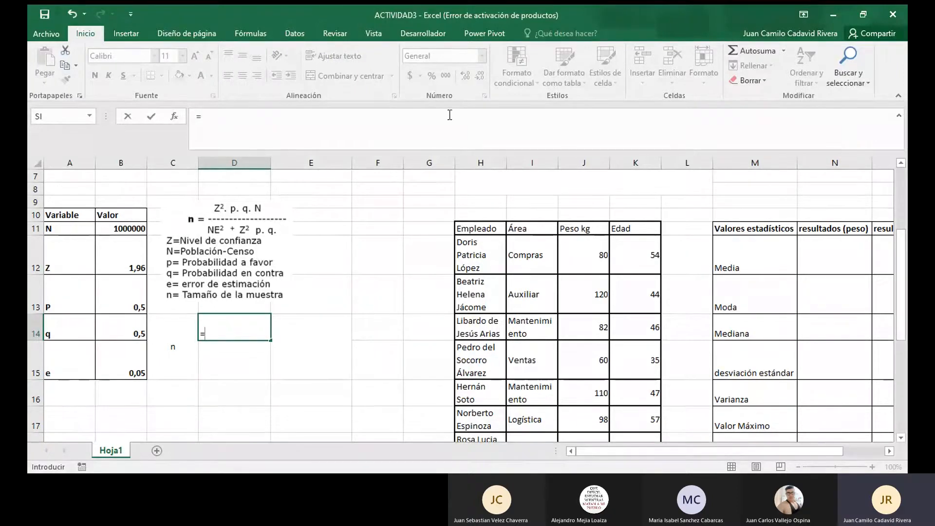
type("(")
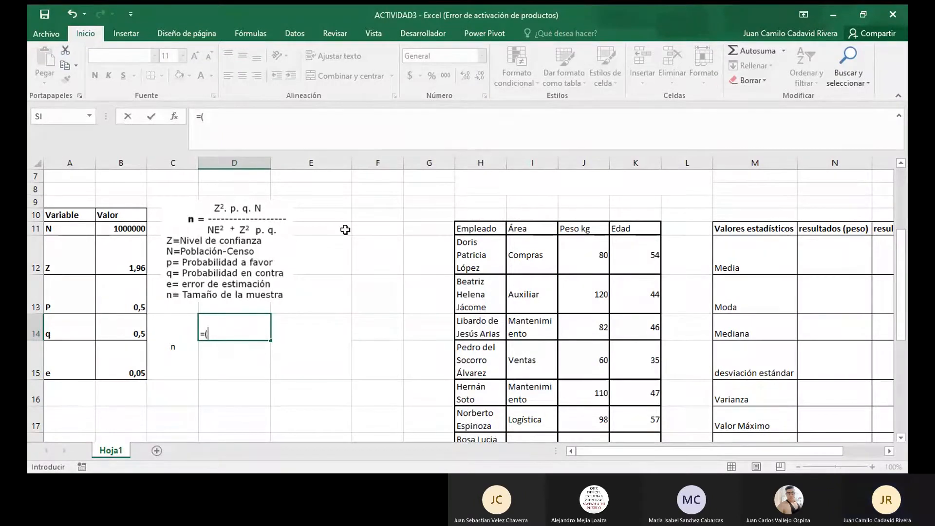
type("p")
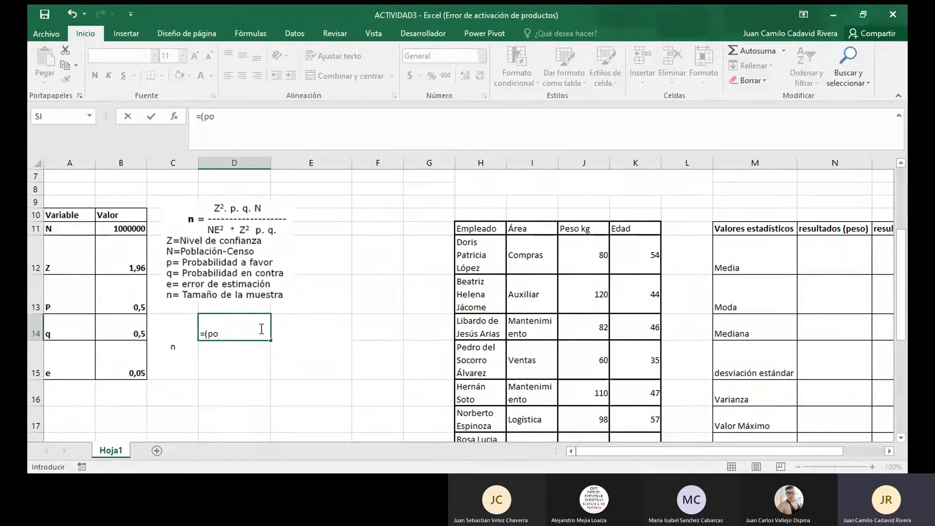
type("o")
key("Tab")
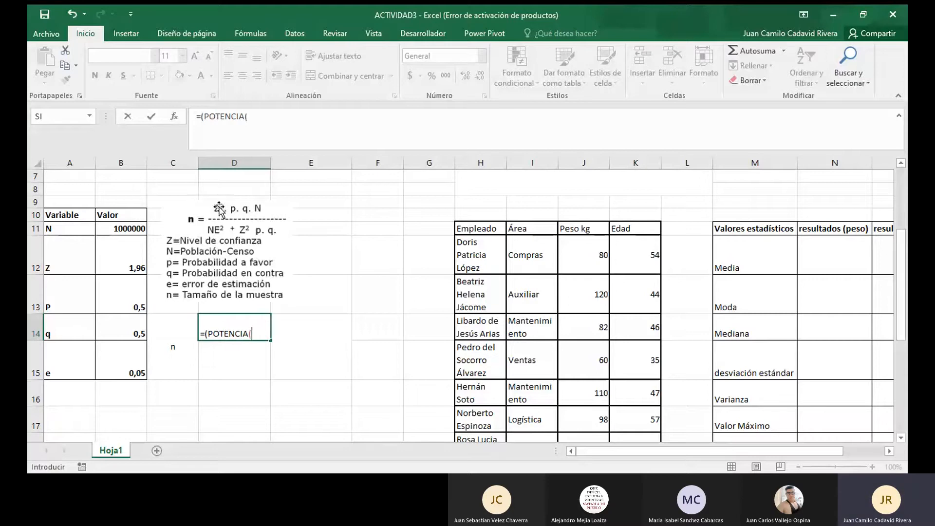
left_click(126, 268)
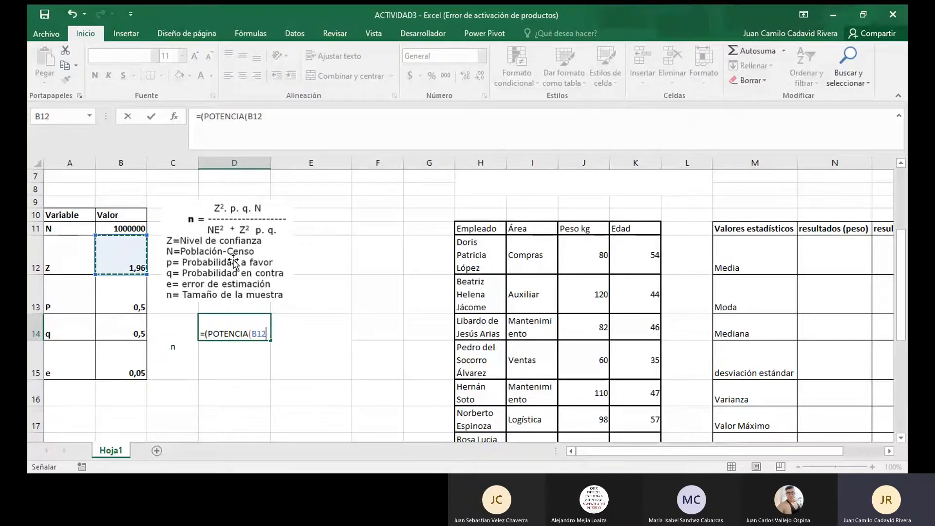
type(";")
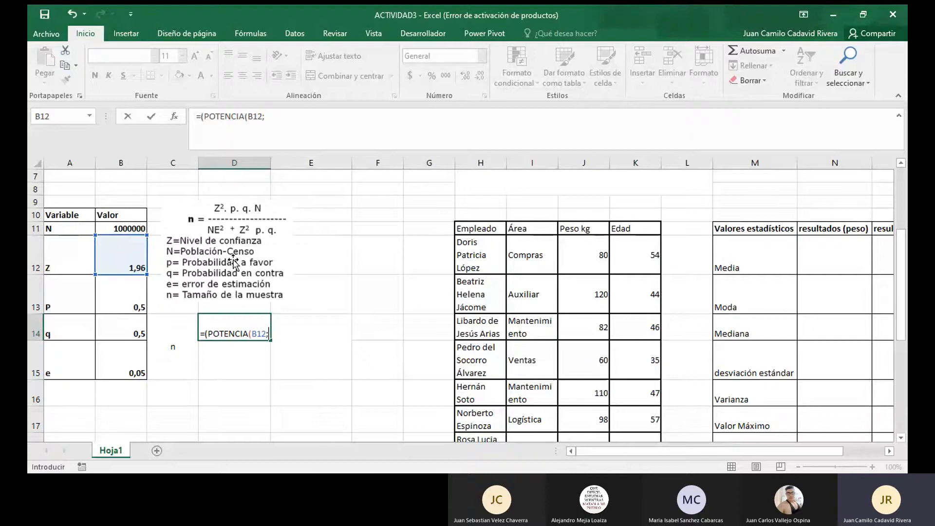
type("2")
Step: Multiply the squared term by B13, B14 and B11 and commit the formula =(POTENCIA(B12;2))*B13*B14*B11 in D14
type("*")
left_click(110, 290)
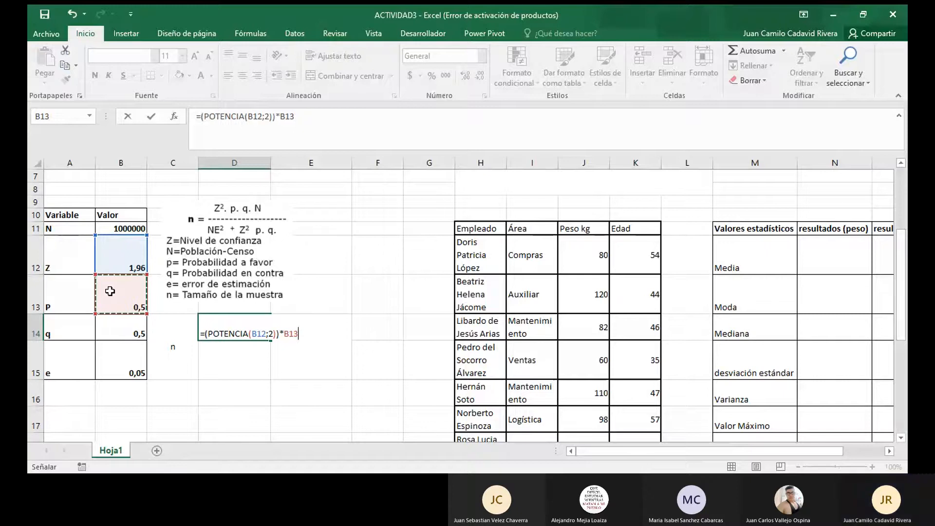
type("*")
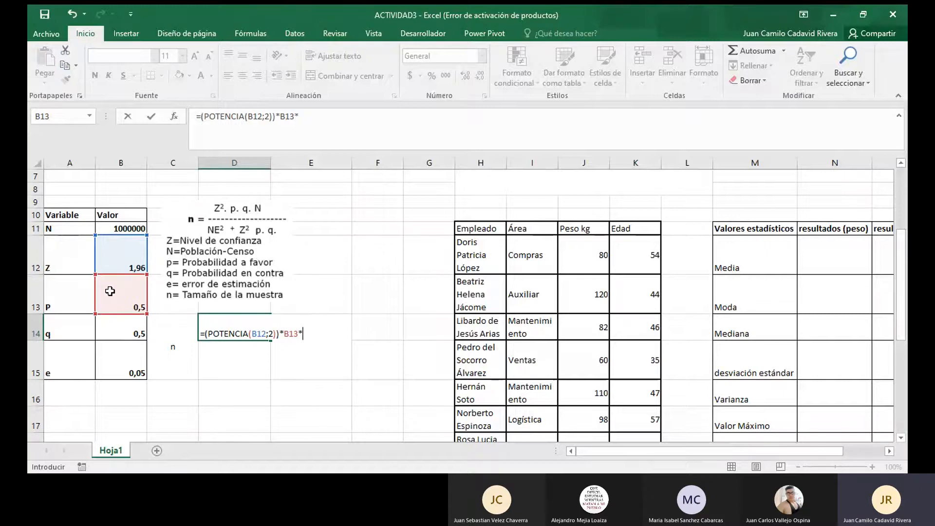
left_click(117, 337)
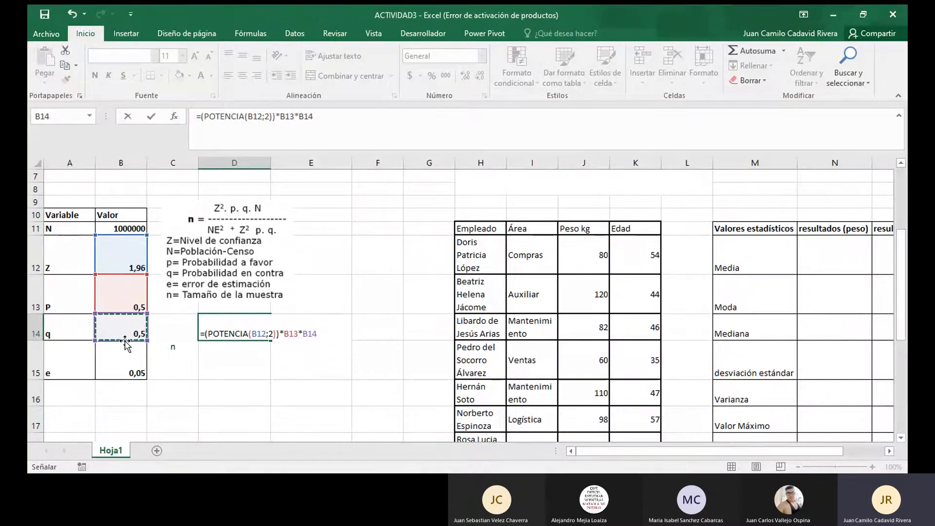
type("*")
left_click(129, 229)
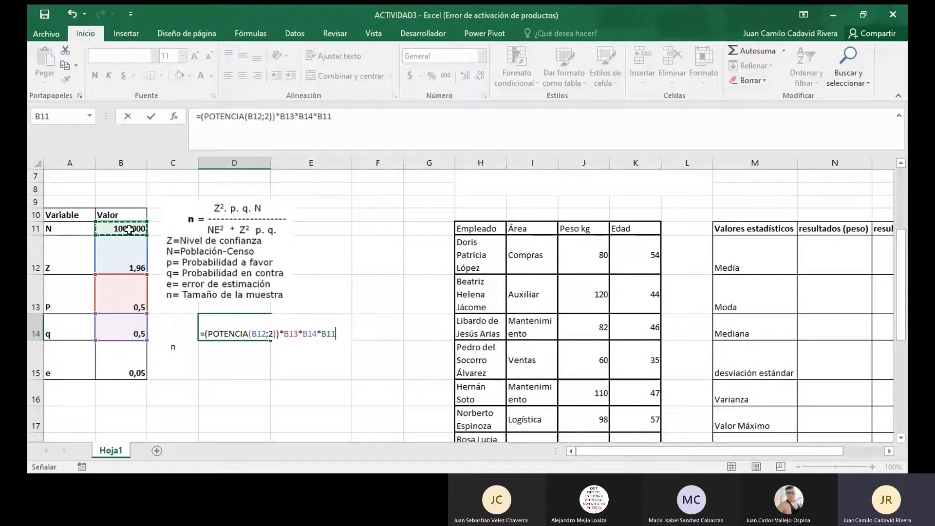
key("Return")
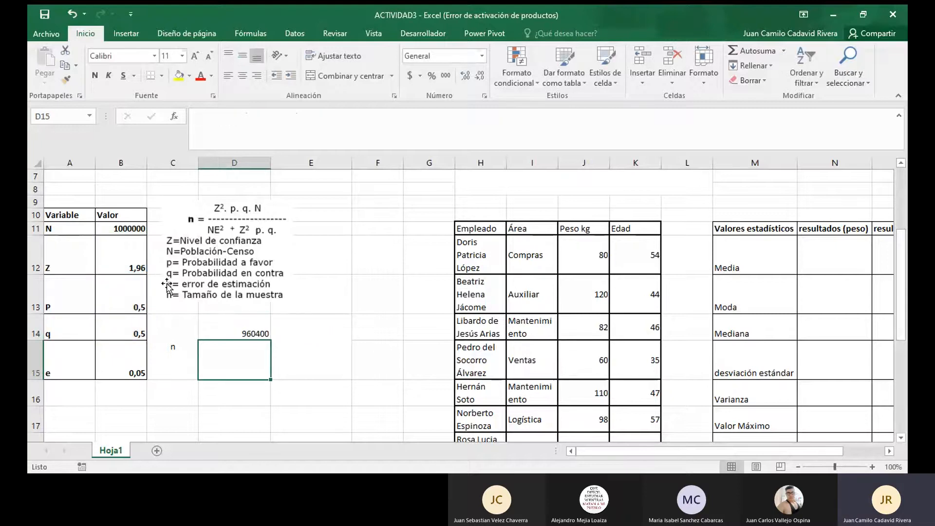
Step: Review the numerator formula stored in cell D14
left_click(258, 335)
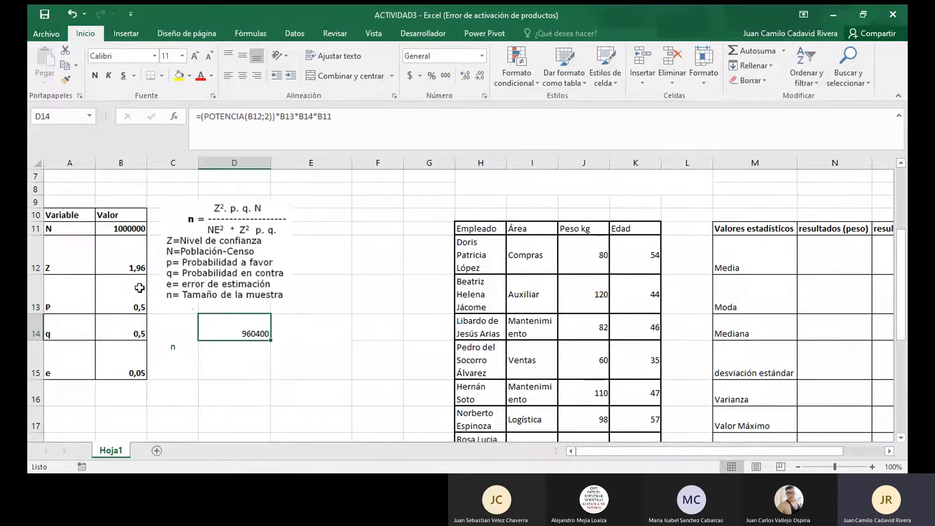
left_click(244, 354)
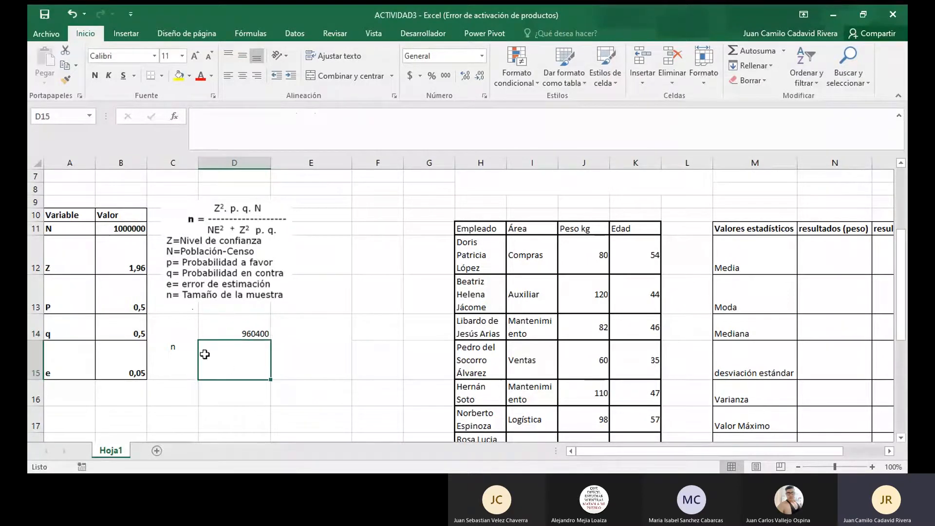
left_click(254, 334)
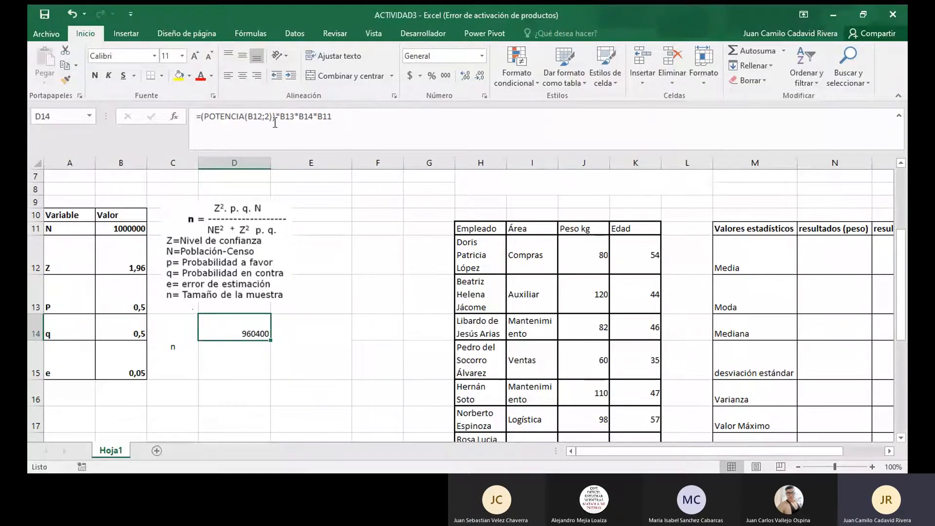
Step: Begin the denominator formula in cell D15 with N times e squared plus, as =(B11*(POTENCIA(B15;2))+
left_click(255, 351)
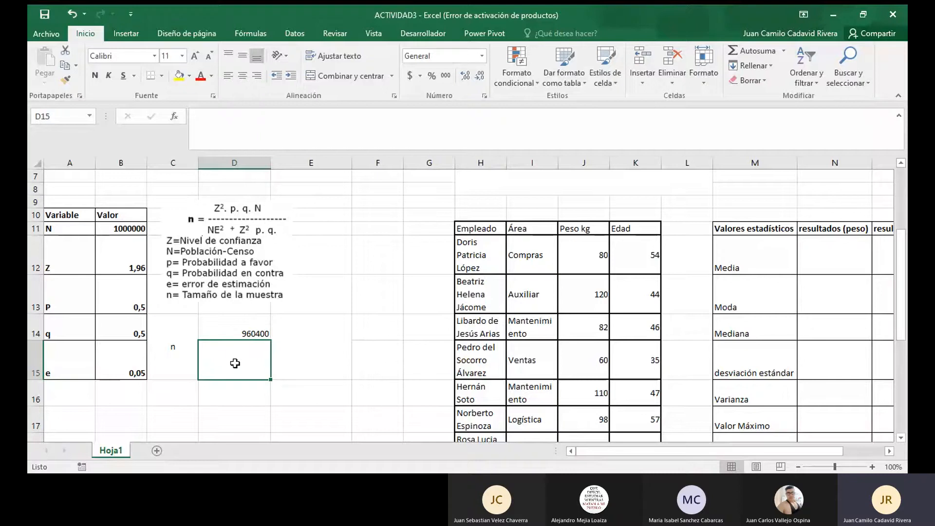
left_click(242, 115)
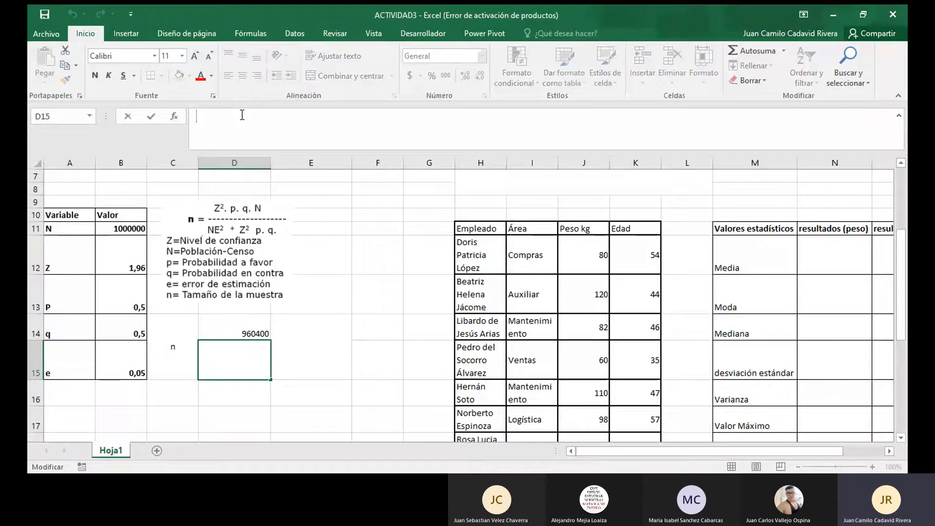
type("=")
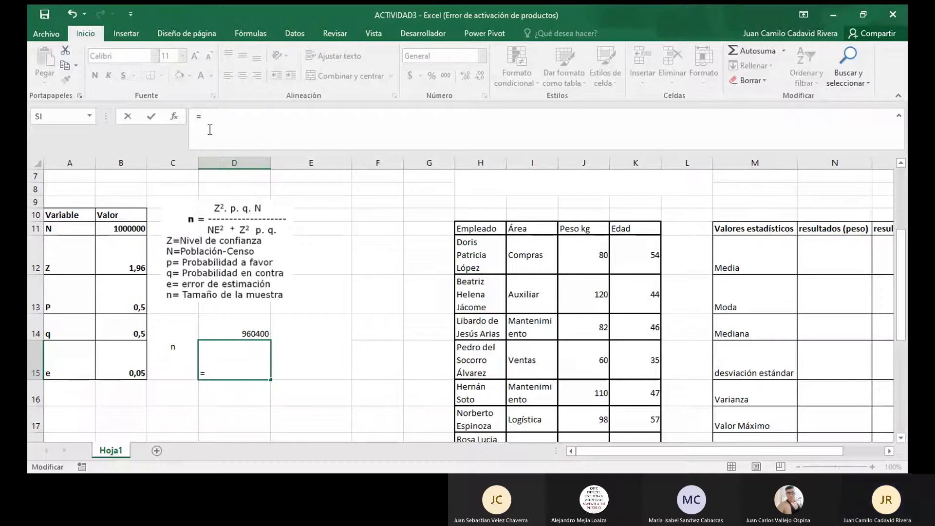
type("(")
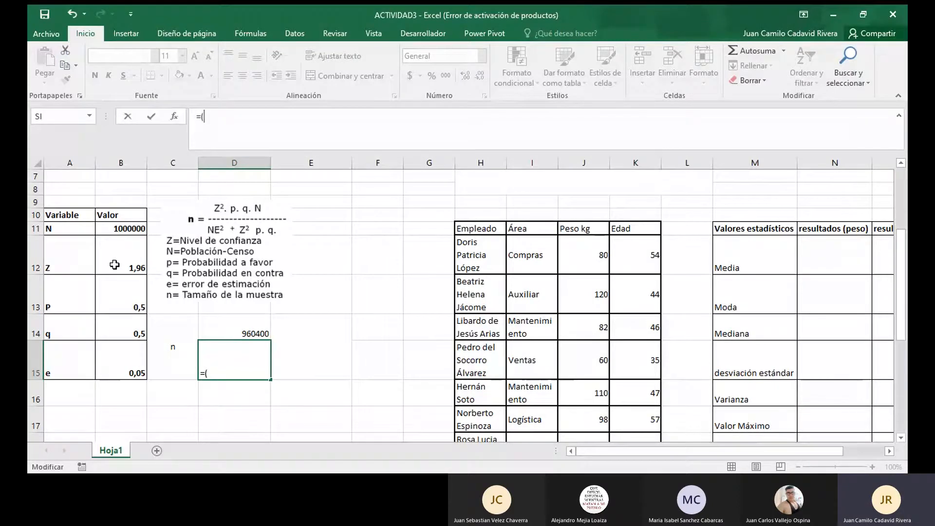
left_click(124, 229)
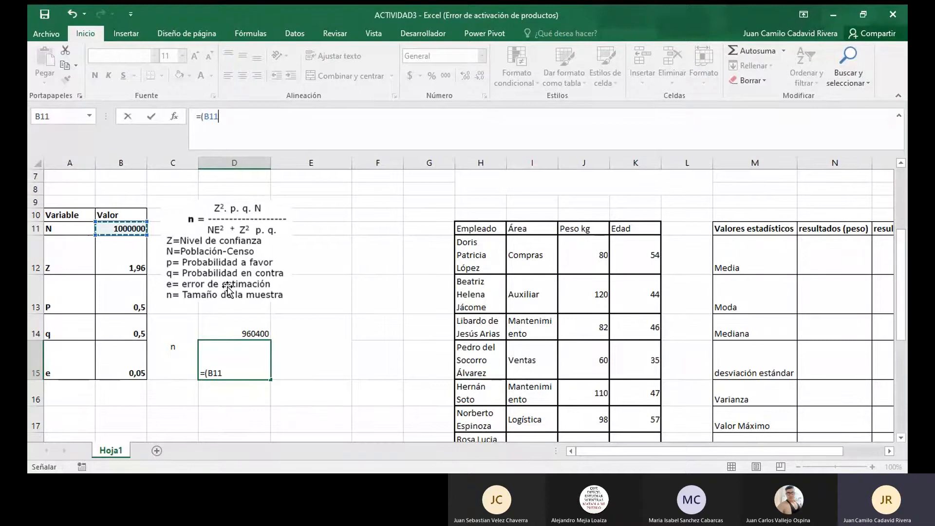
type("*")
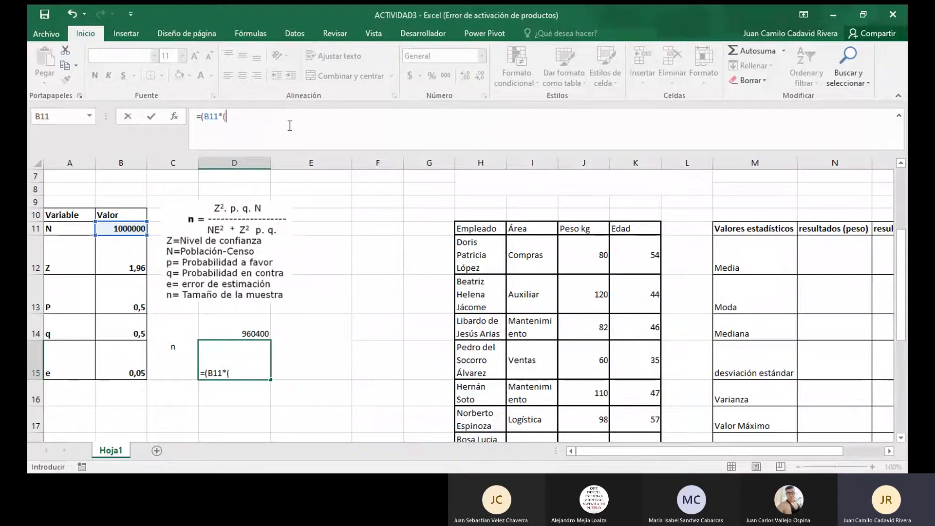
type("po")
key("Tab")
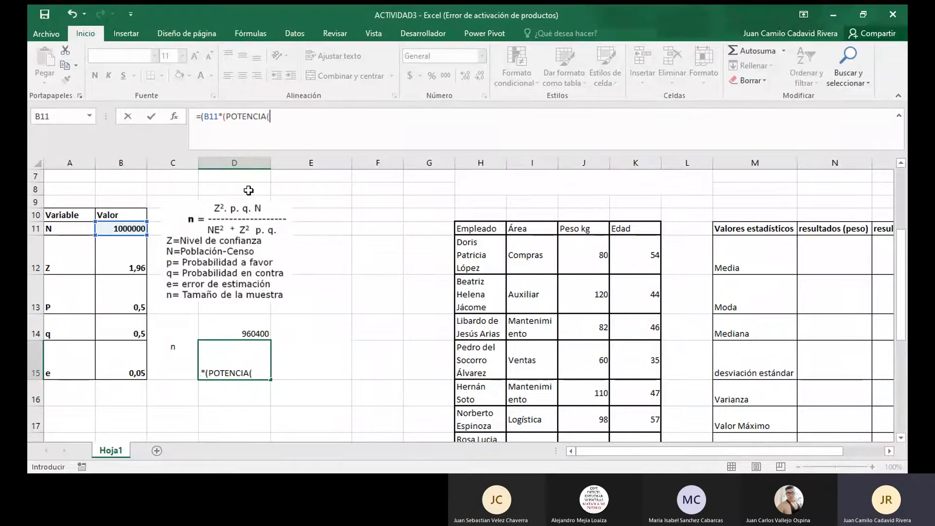
left_click(122, 356)
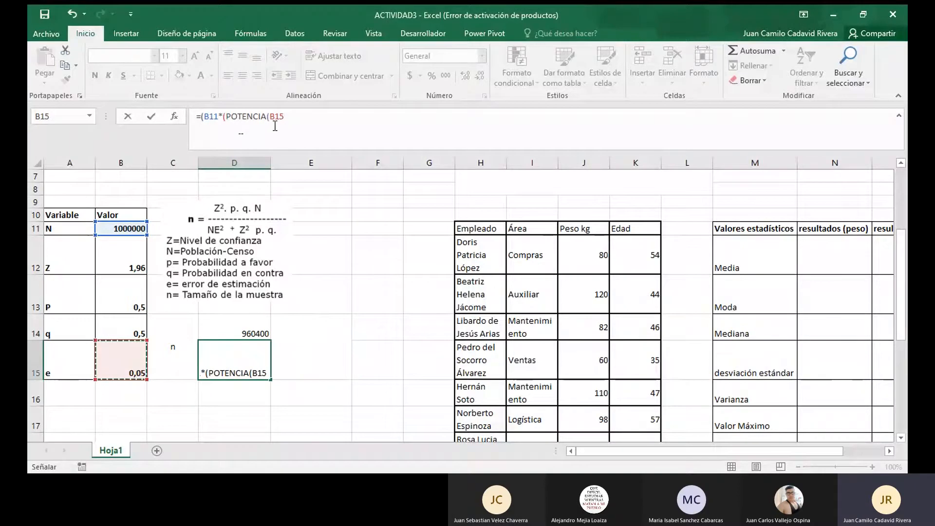
type(";2))+")
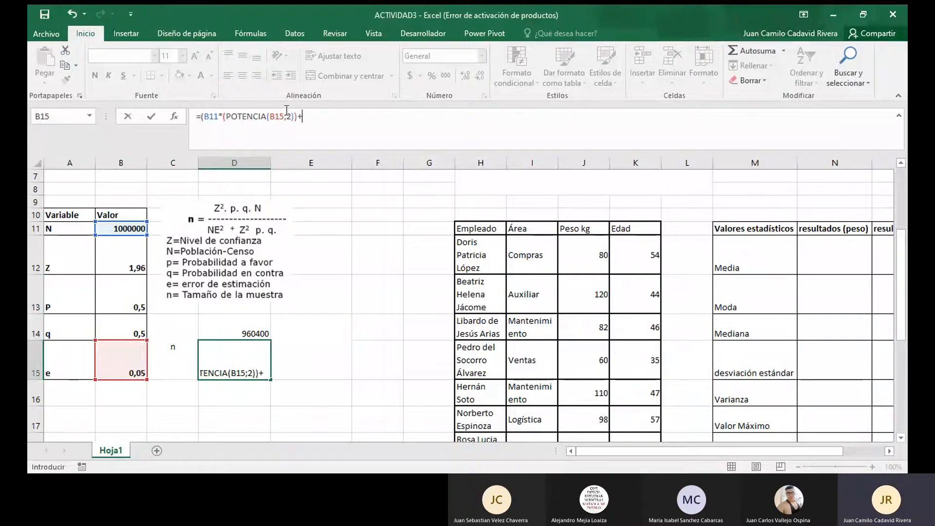
Step: Group the first denominator term in D15 by closing its outer parenthesis, giving (B11*(POTENCIA(B15;2)))
left_click(298, 116)
type(")")
left_click(202, 116)
type("(")
Step: Open the second denominator term in the D15 formula by adding ((POTENCIA( after the plus sign
left_click(202, 116)
type("(")
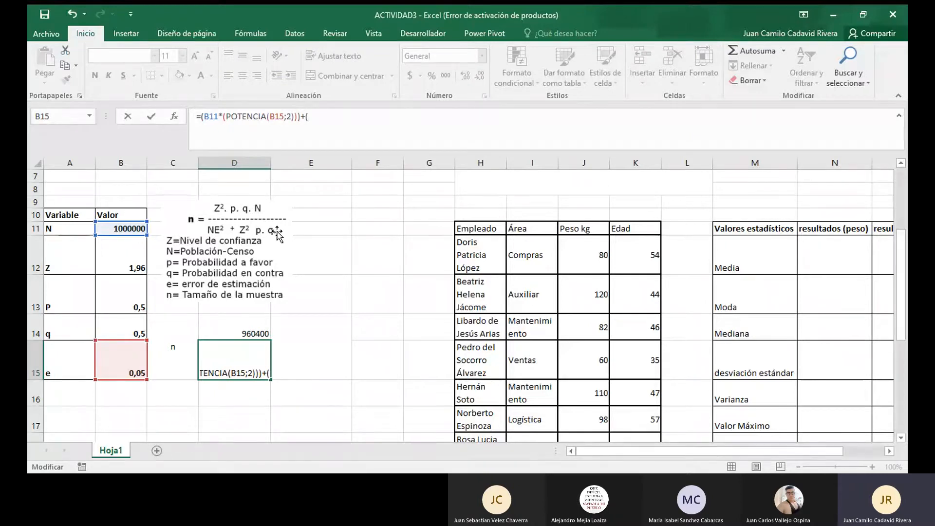
type("(")
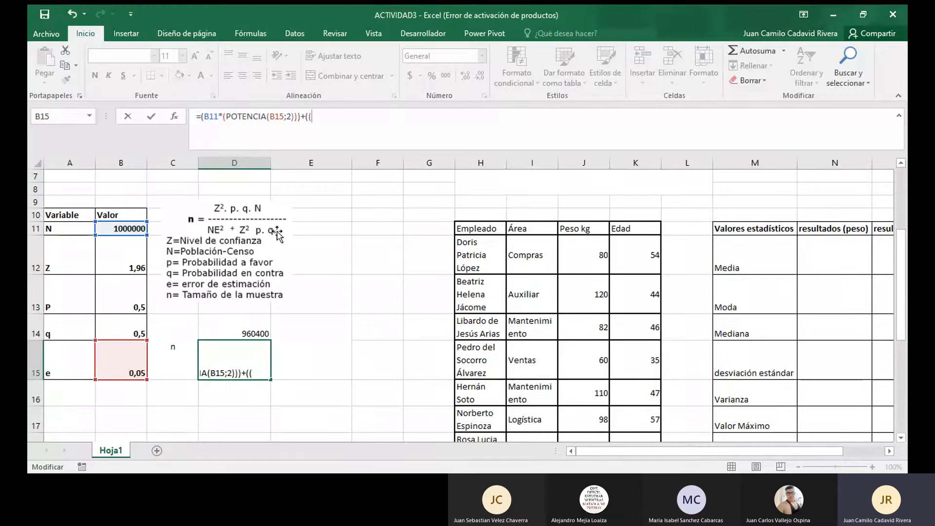
type("oi")
key("BackSpace")
key("BackSpace")
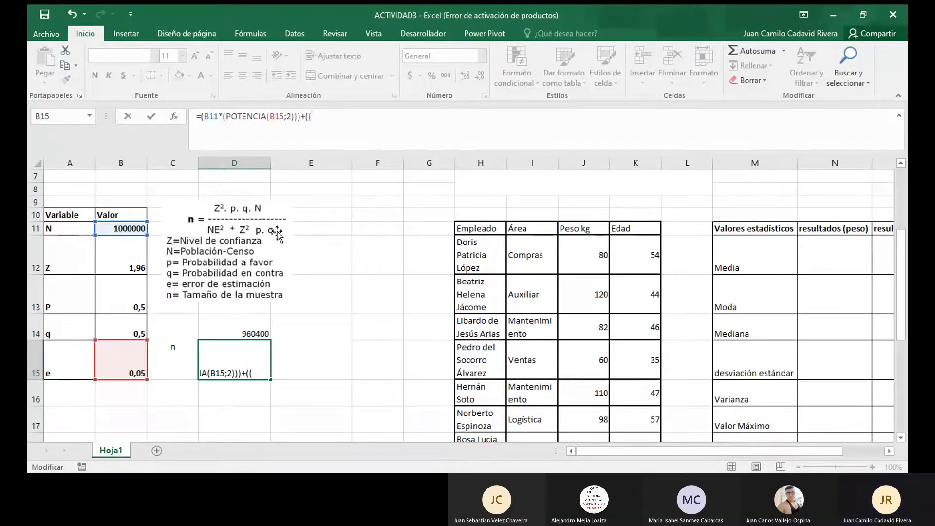
type("po")
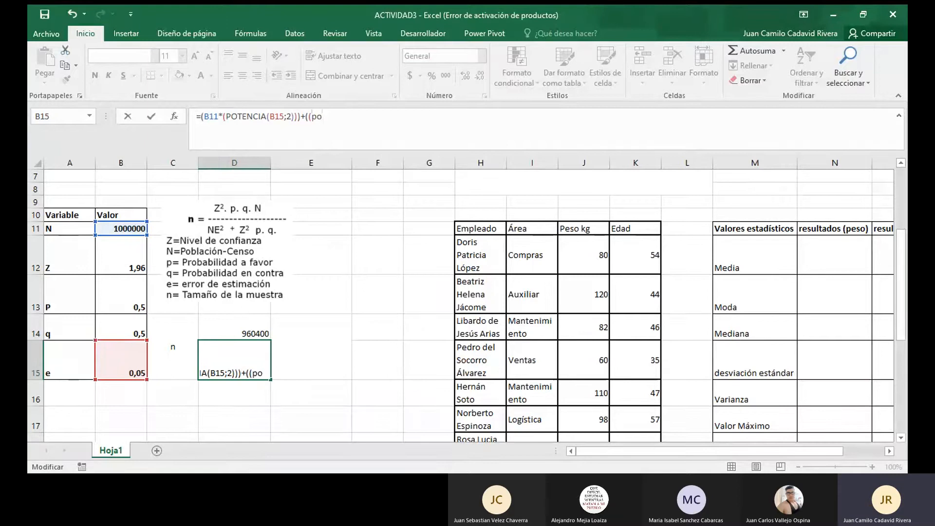
key("Tab")
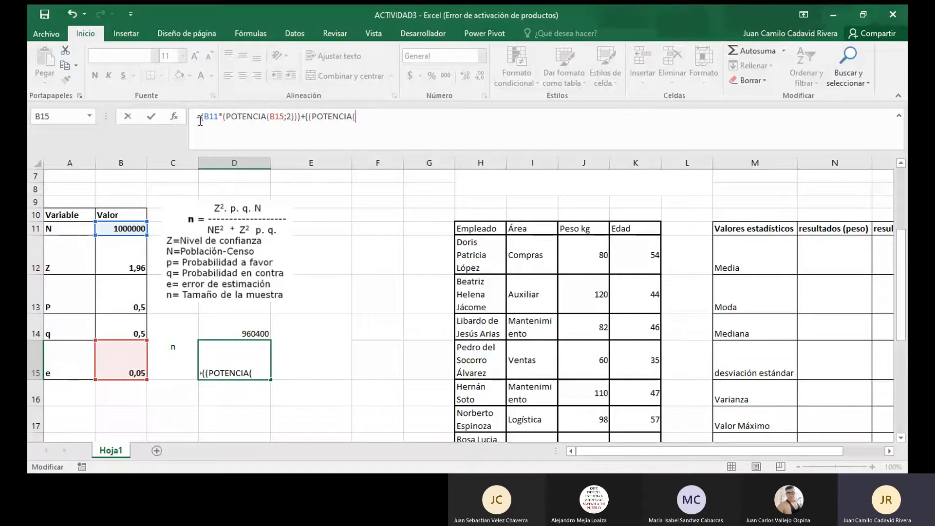
Step: Complete the second denominator term in D15 as Z squared times p times q, giving ((POTENCIA(B12;2))*B13*B14)
left_click_drag(200, 121, 302, 119)
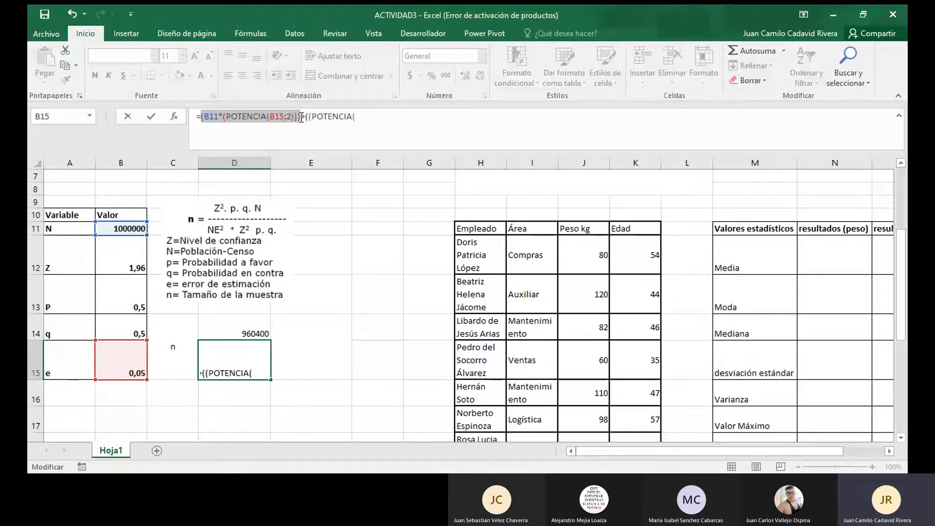
left_click_drag(306, 117, 359, 117)
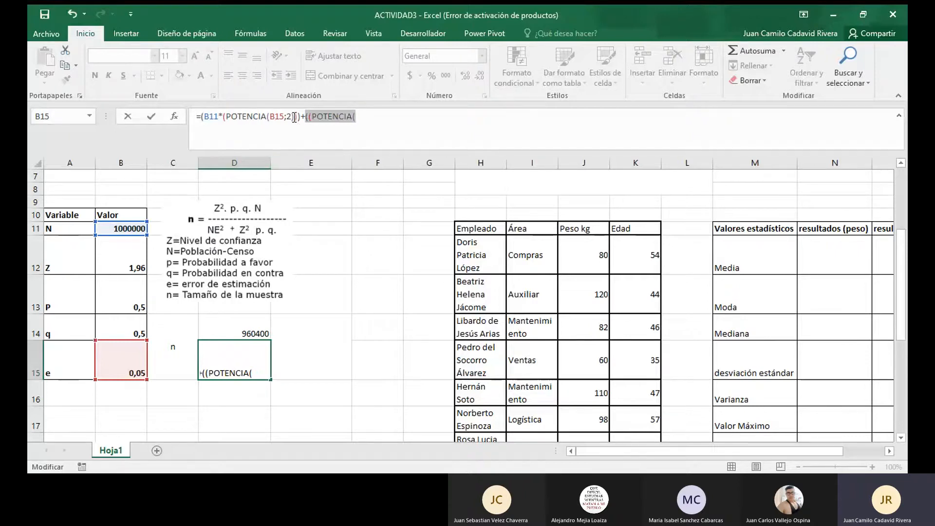
left_click_drag(292, 117, 202, 117)
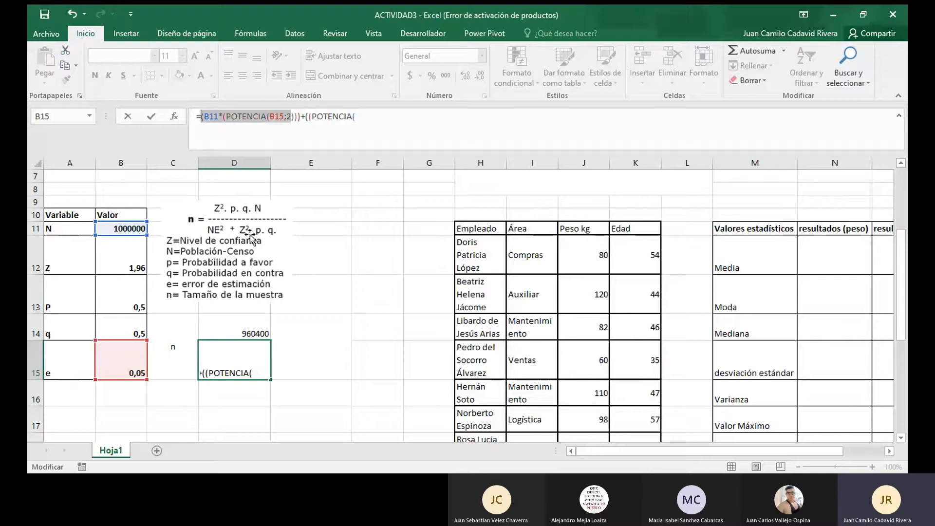
left_click(365, 124)
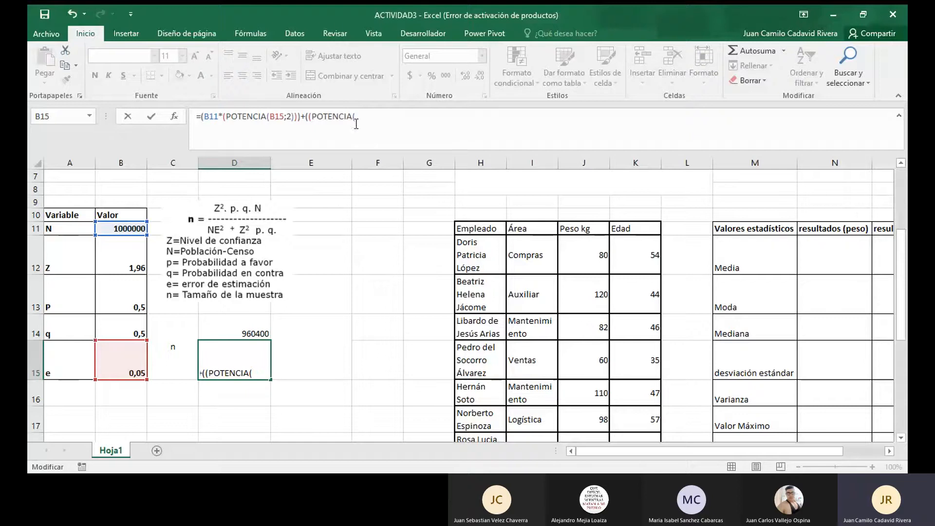
left_click(126, 263)
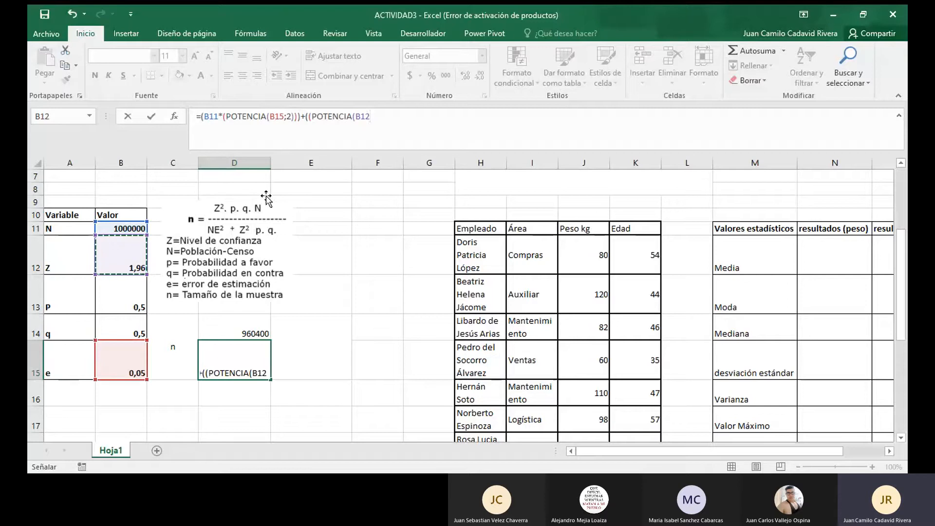
type(";2)")
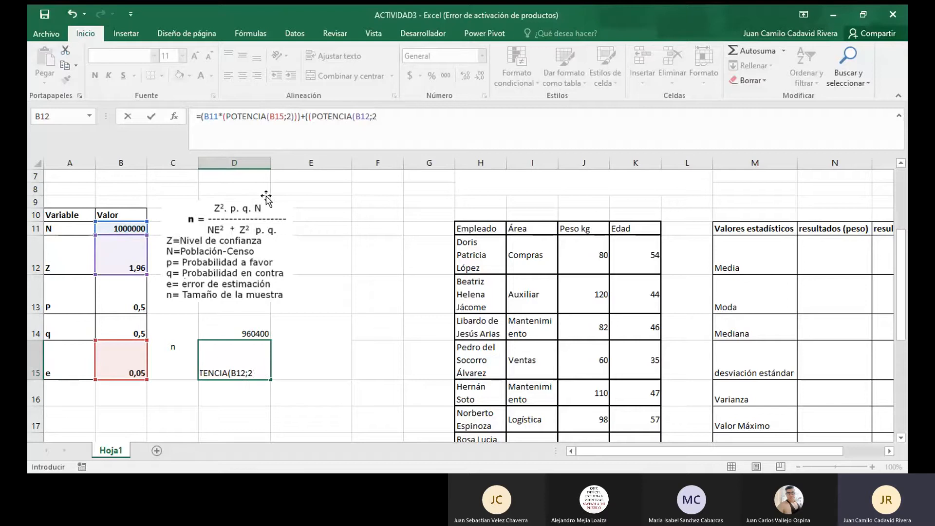
type(")*")
left_click(119, 302)
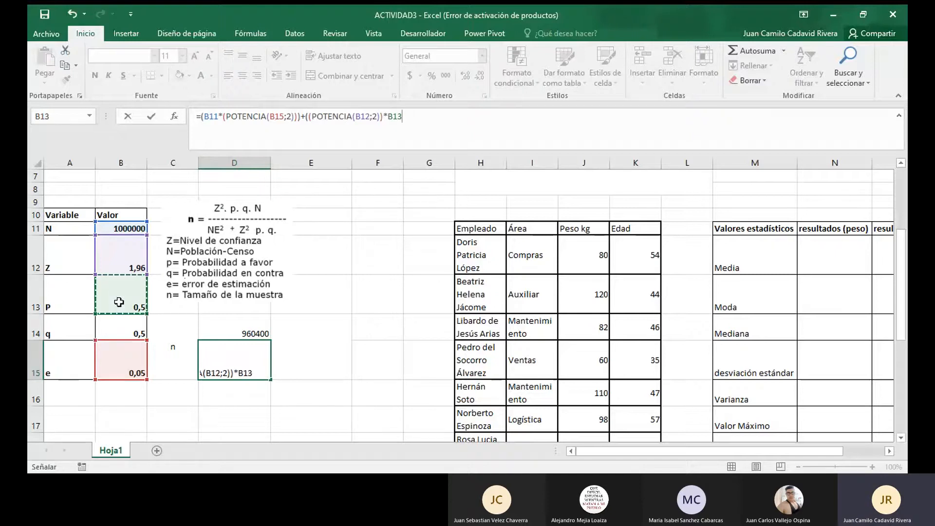
type("*")
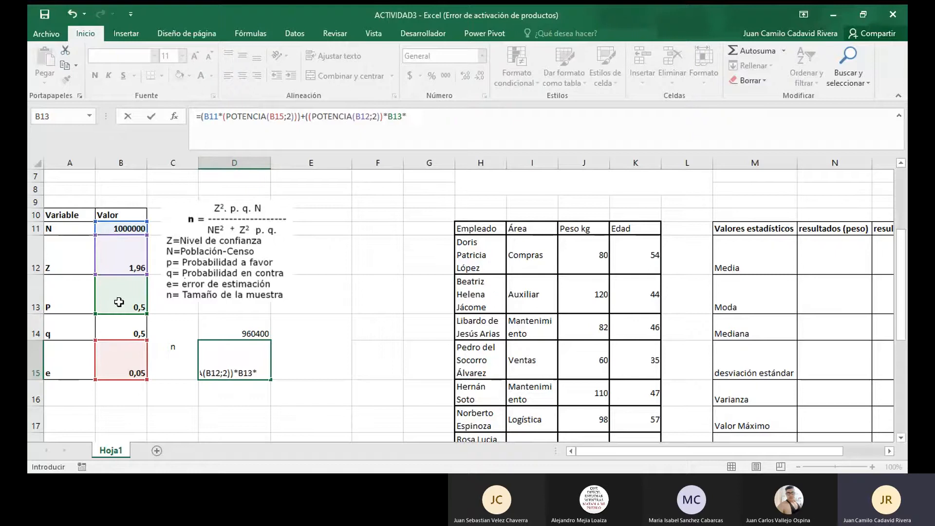
left_click(134, 333)
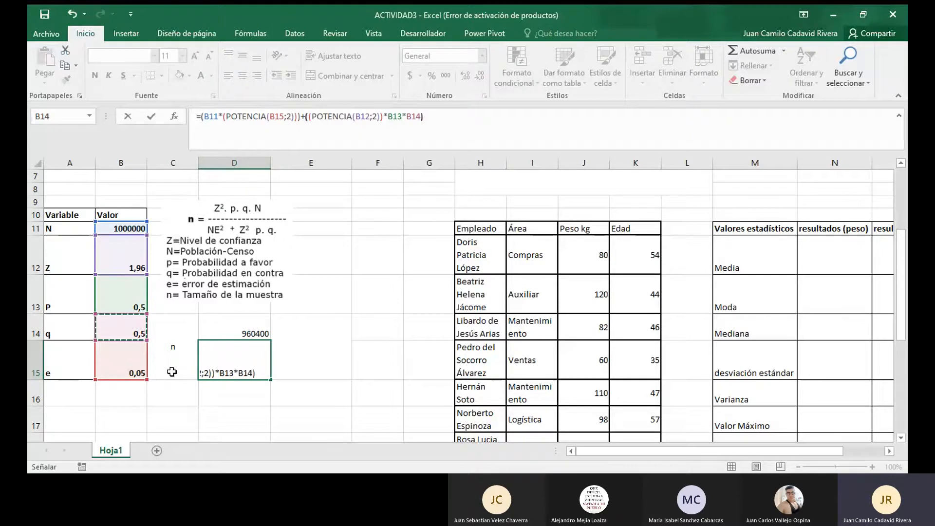
type(")")
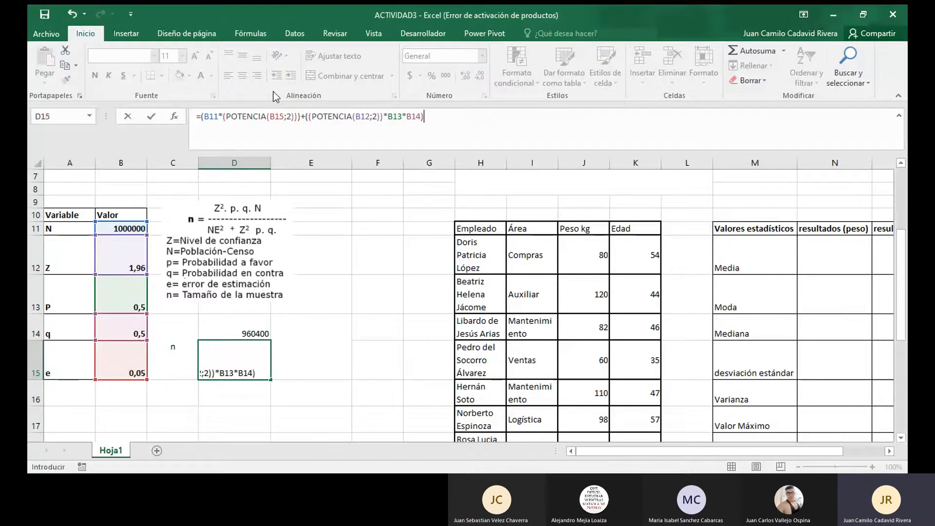
Step: Check both grouped terms and commit =(B11*(POTENCIA(B15;2)))+((POTENCIA(B12;2))*B13*B14) in D15
left_click_drag(298, 117, 201, 117)
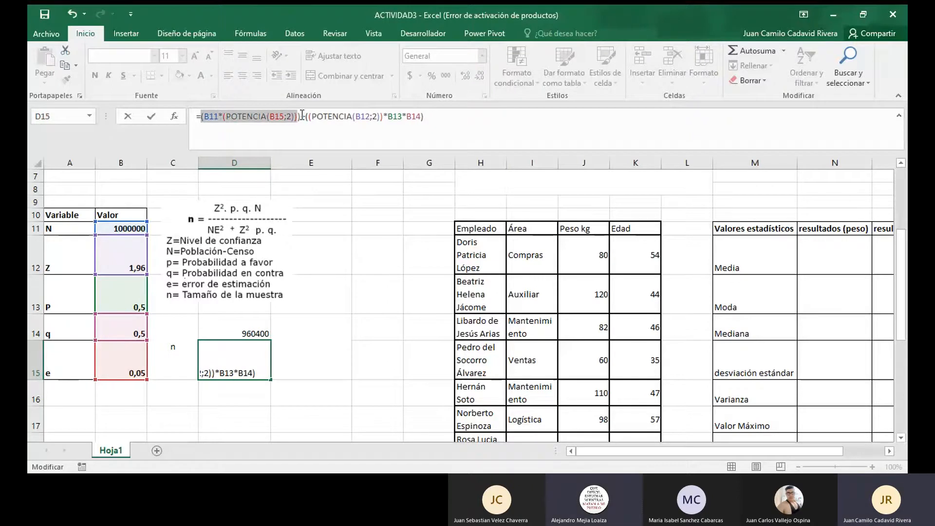
left_click_drag(308, 117, 423, 117)
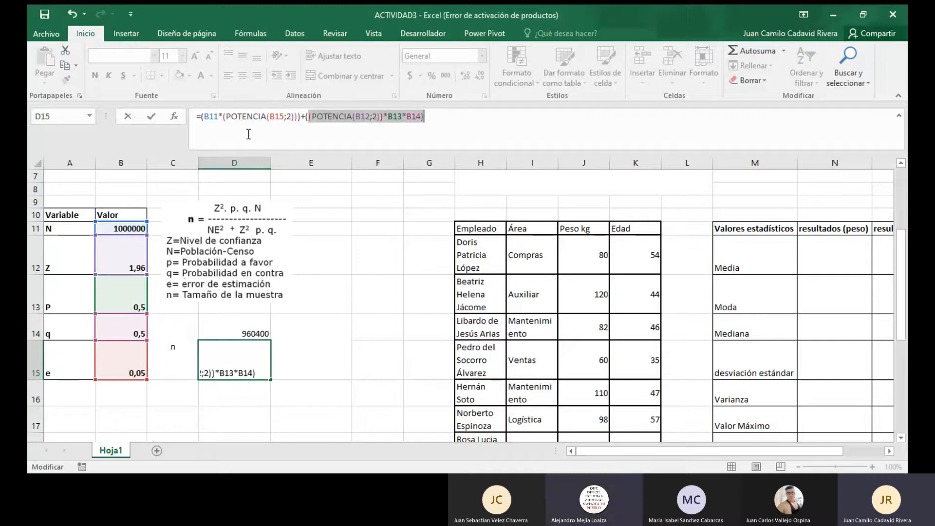
left_click(256, 116)
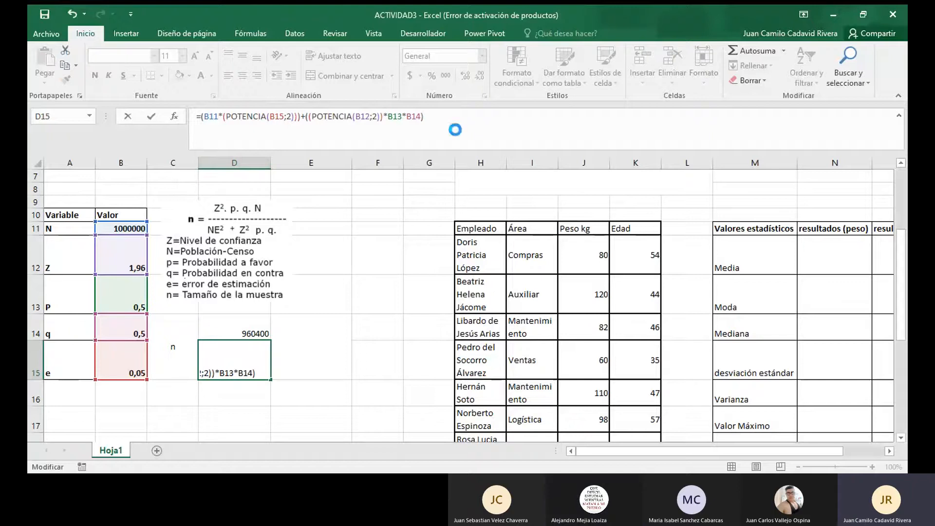
key("Return")
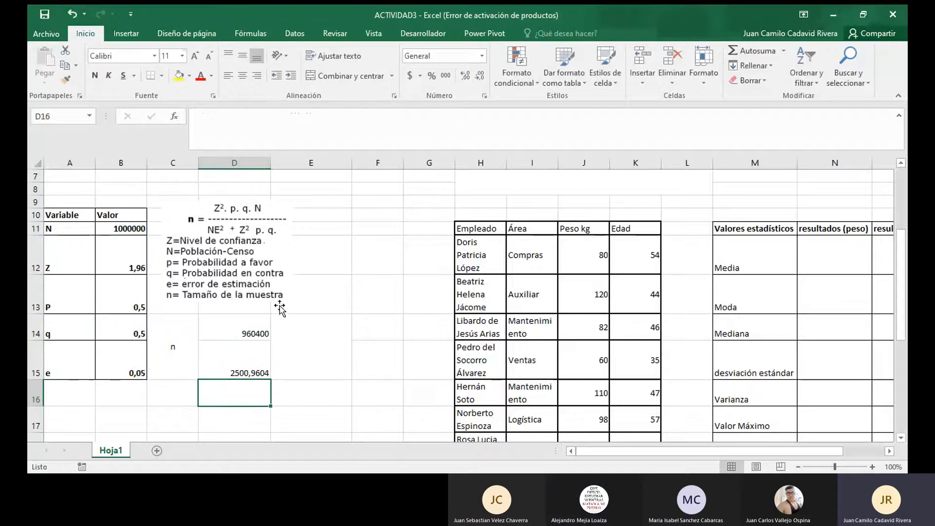
Step: Examine the stored denominator formula in D15 and the numerator formula in D14 against the sample-size formula
left_click(258, 373)
left_click(364, 117)
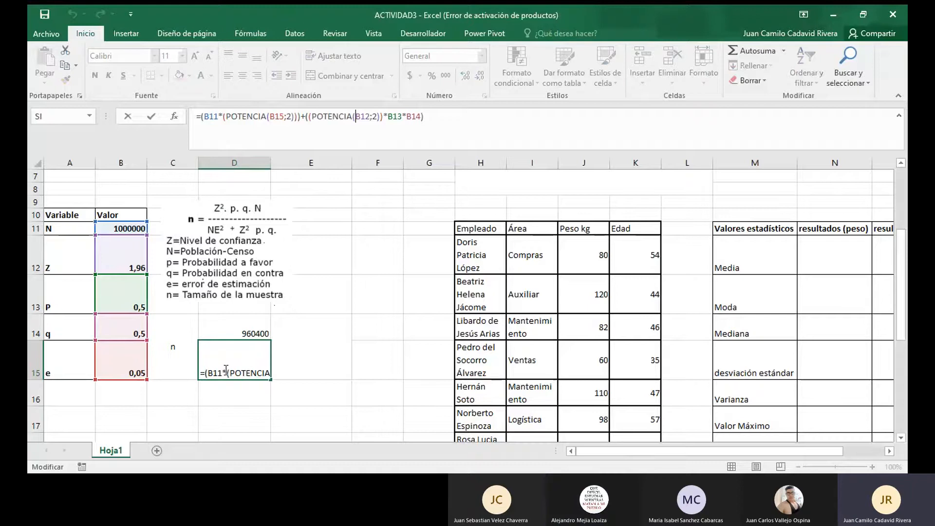
left_click(286, 364)
key("Escape")
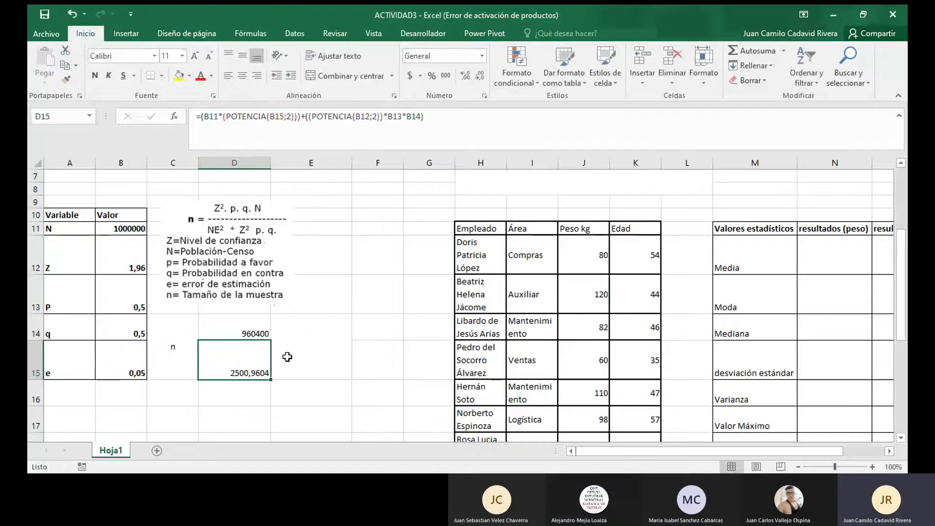
left_click(288, 360)
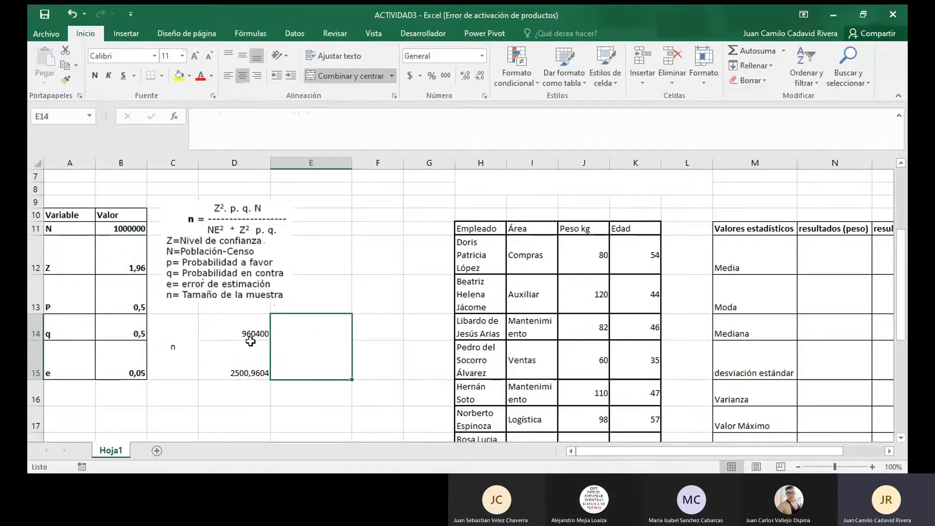
left_click_drag(250, 335, 250, 366)
left_click(315, 364)
left_click_drag(246, 332, 246, 369)
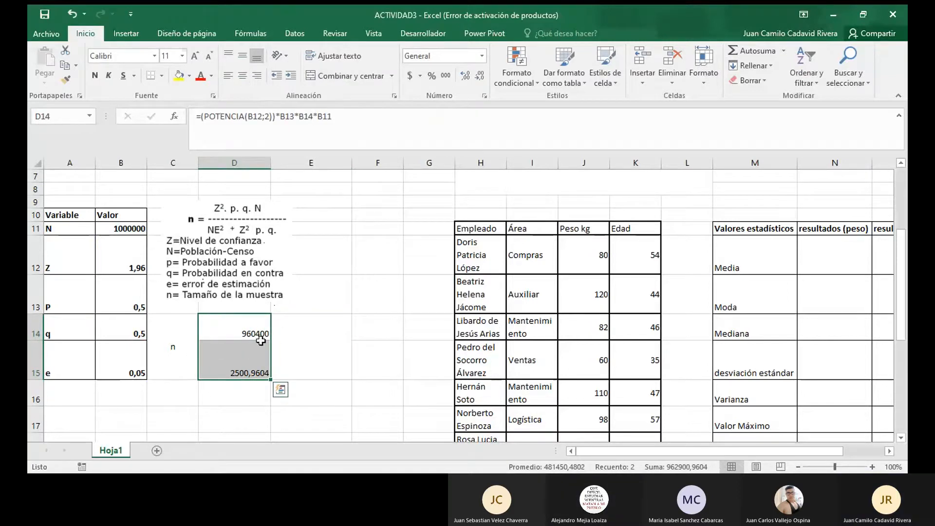
left_click(314, 371)
left_click(242, 373)
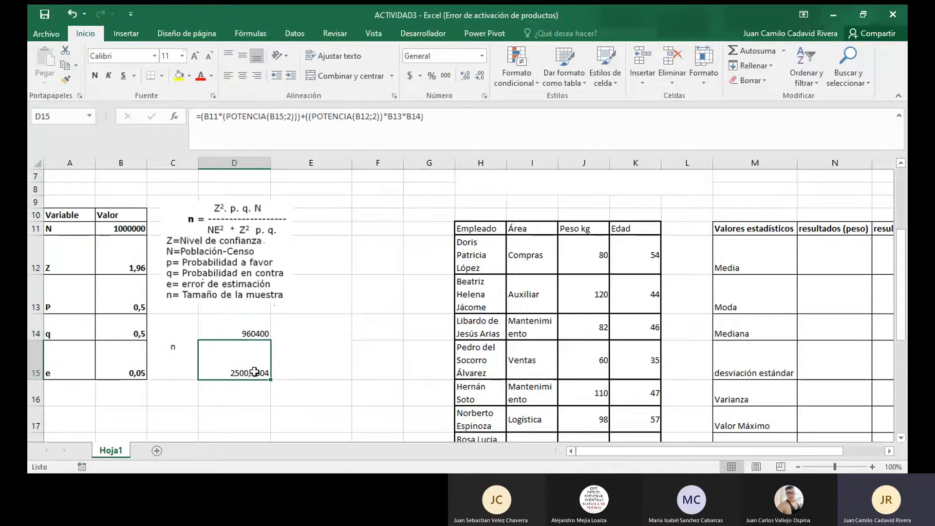
left_click(253, 330)
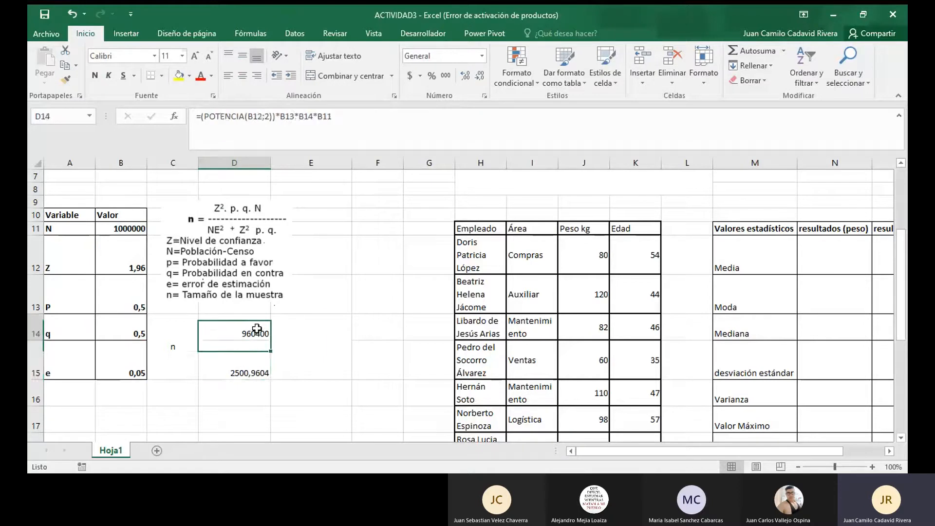
left_click(265, 351)
left_click(315, 343)
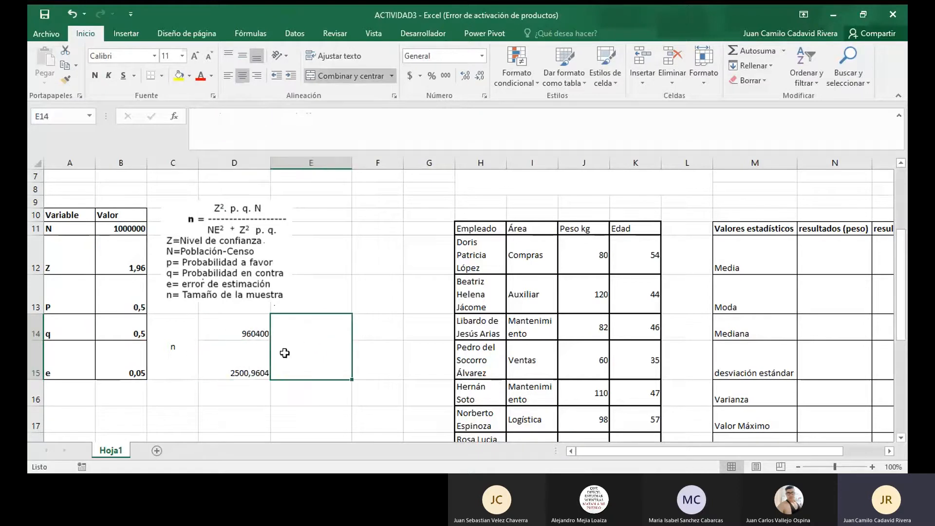
left_click(254, 366)
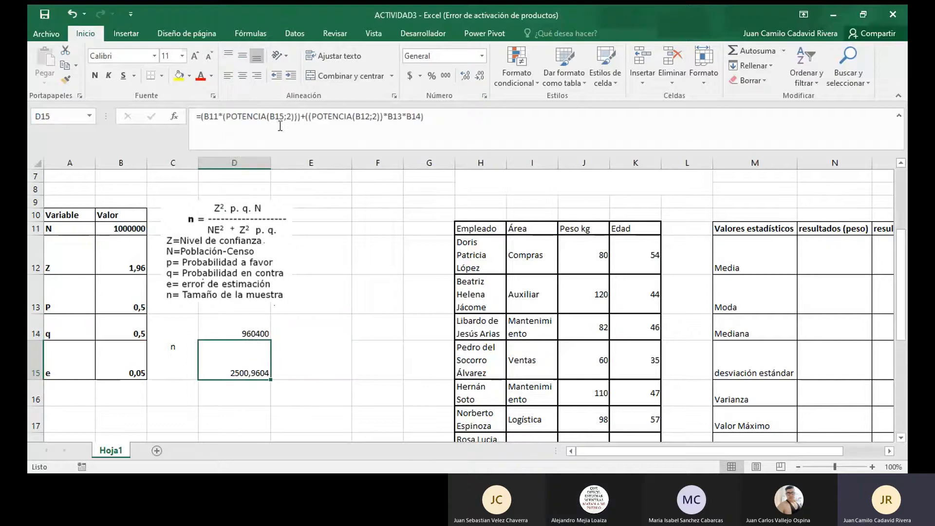
Step: Enter =D14/D15 in the merged cell E14 to calculate n, and align the result vertically to the middle
left_click(300, 336)
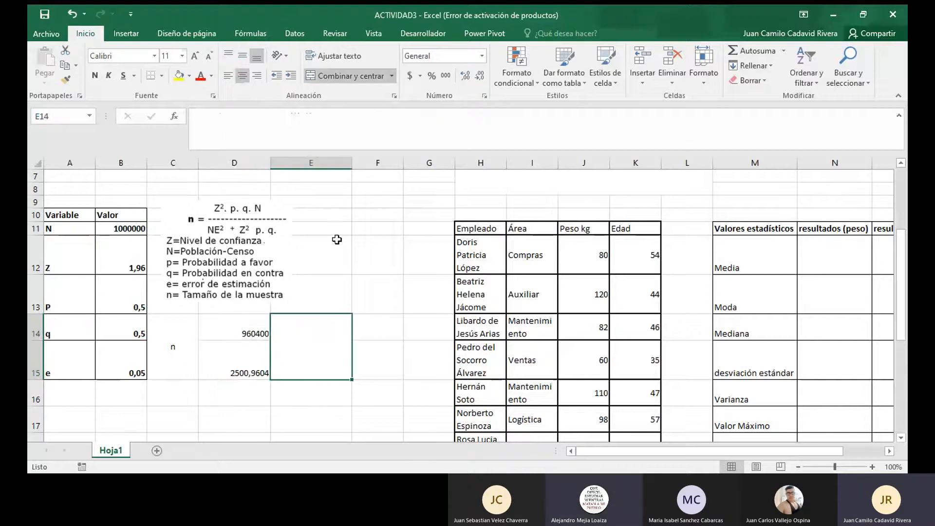
type("=")
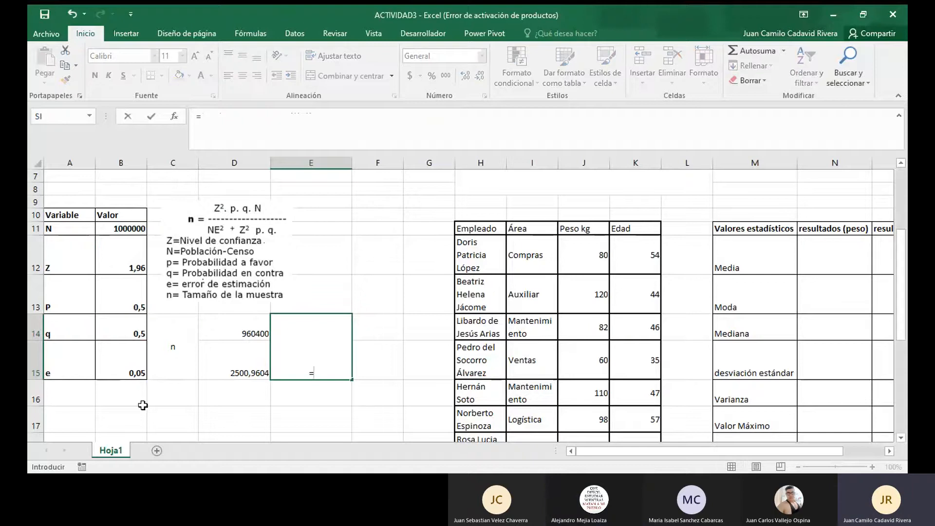
left_click(250, 335)
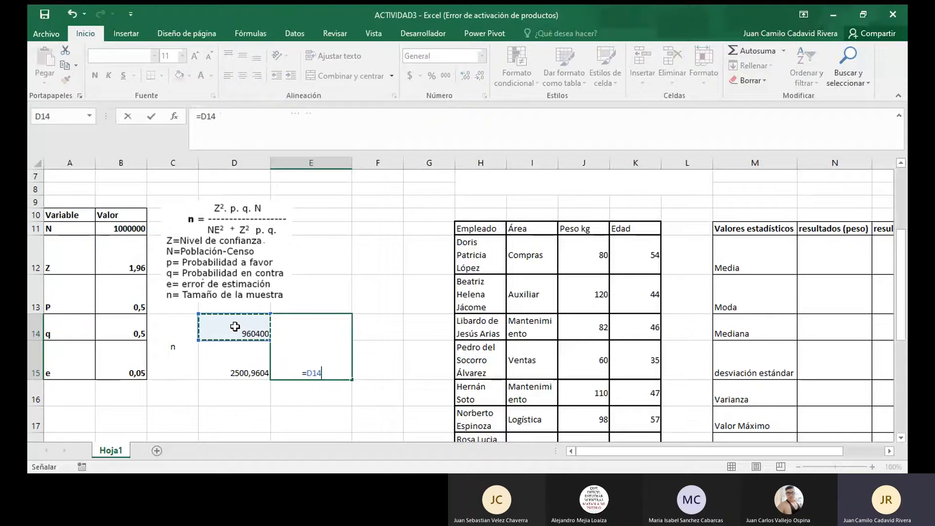
type("/")
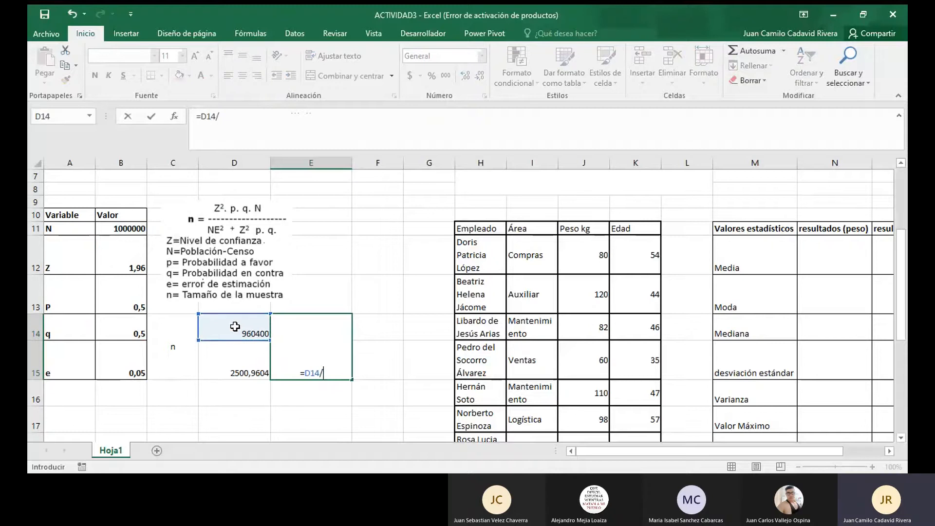
left_click(237, 360)
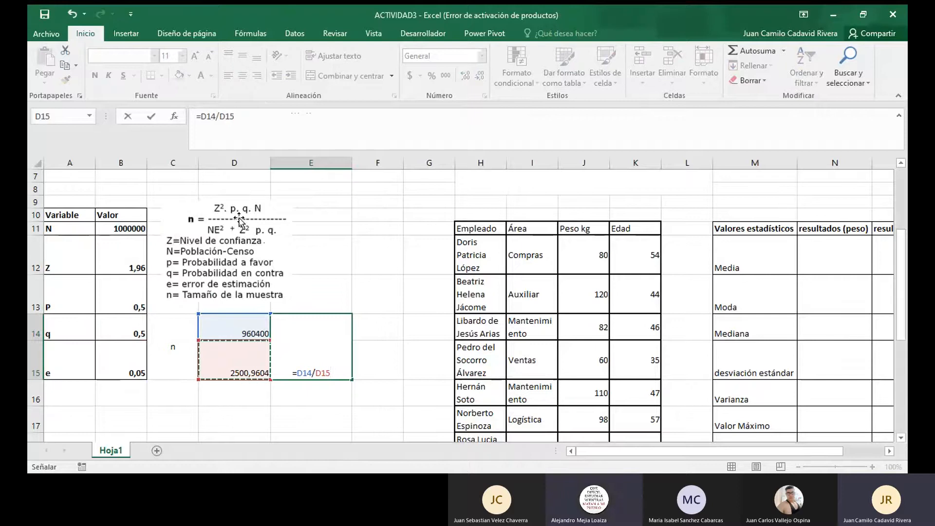
key("Return")
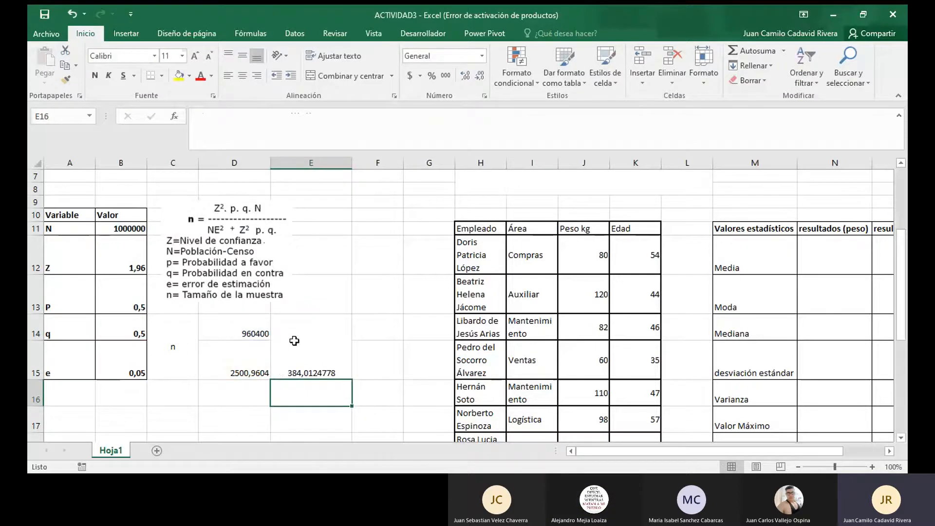
left_click(295, 341)
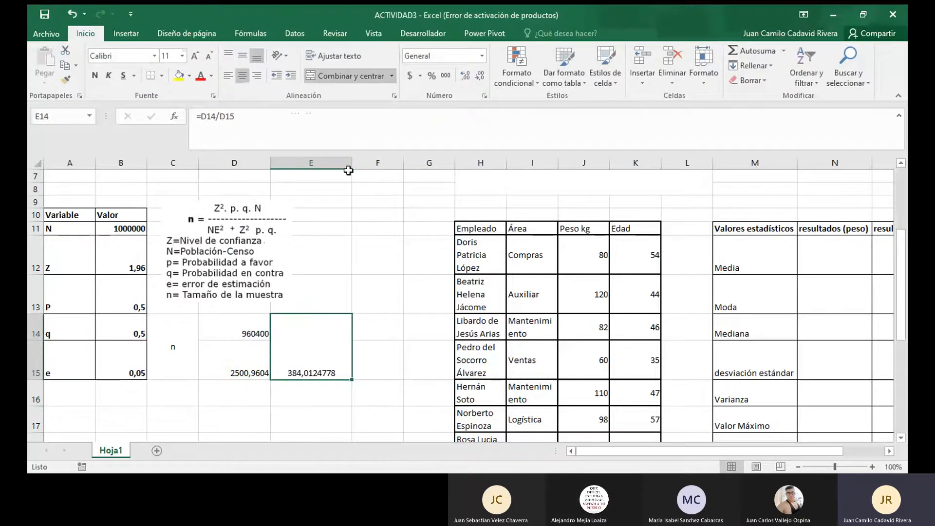
left_click(242, 57)
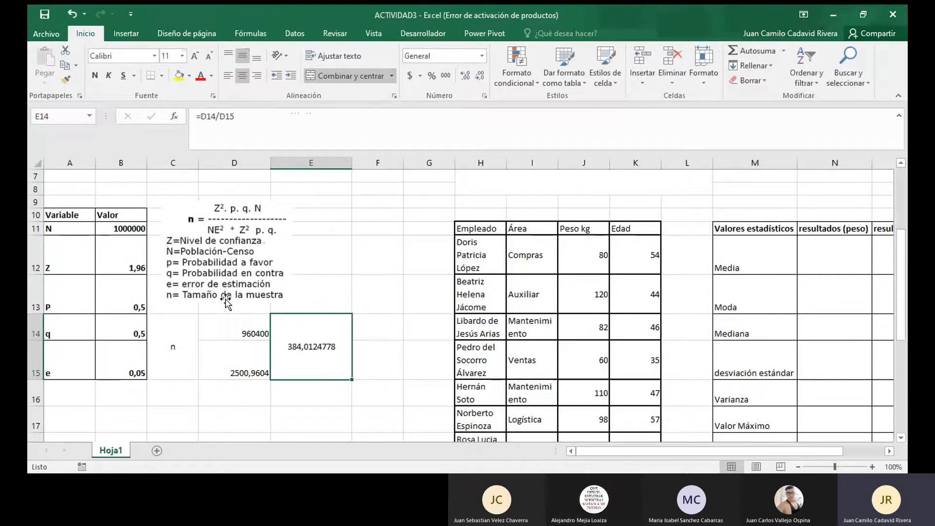
Step: Set the population N in B11 to 6750, as given in the Case 1 statement, and check the recalculated n in E14
scroll(226, 302, "up", 2)
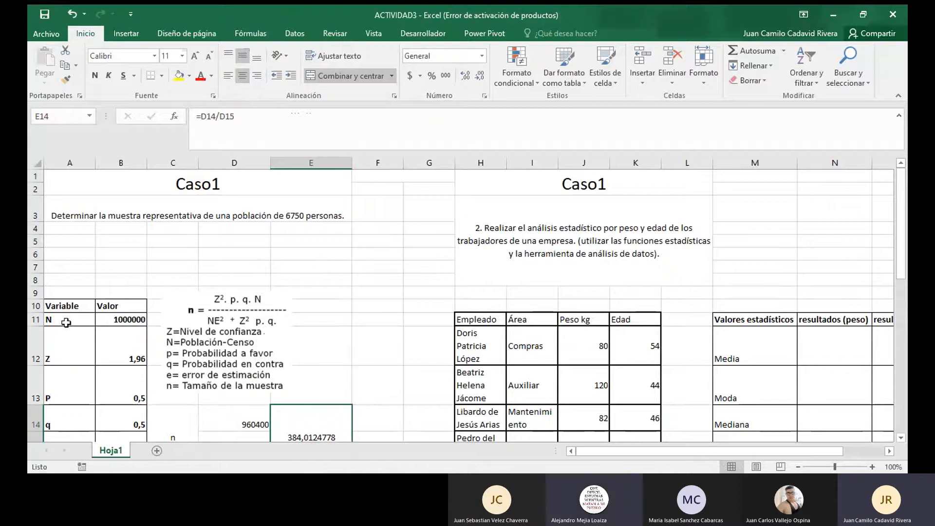
left_click(82, 320)
scroll(238, 336, "down", 3)
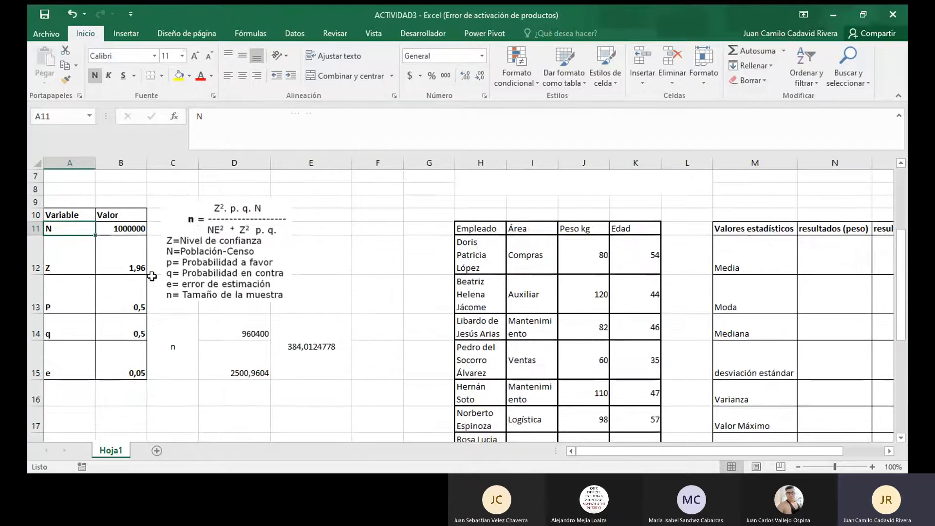
scroll(151, 276, "up", 3)
left_click(132, 320)
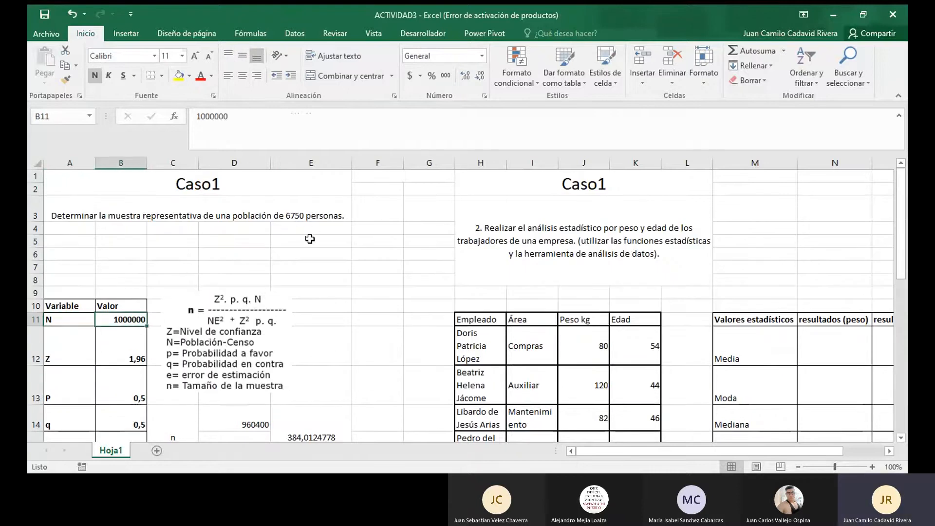
type("6")
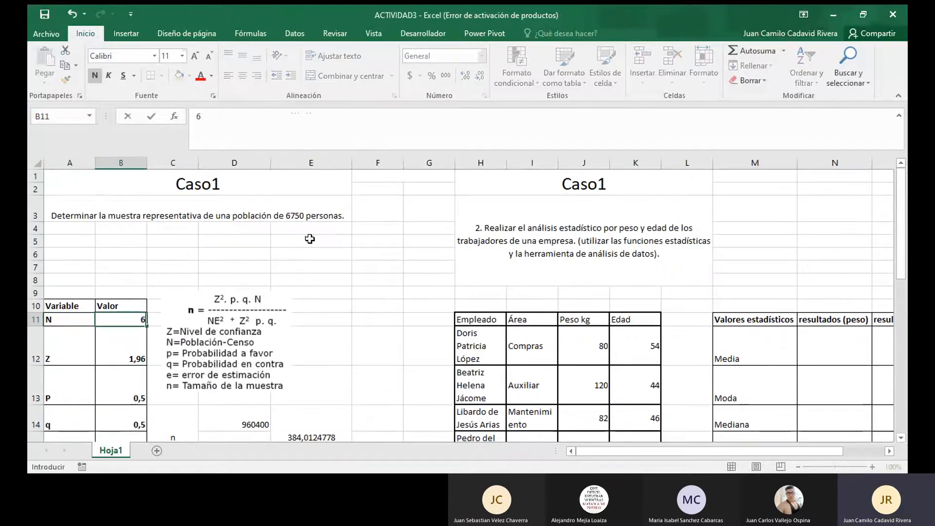
type("750")
scroll(310, 239, "down", 2)
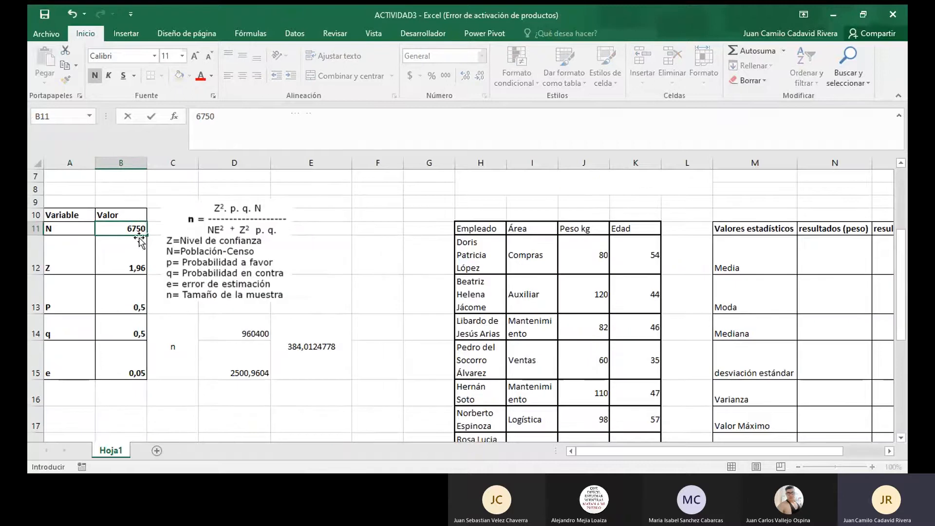
key("Return")
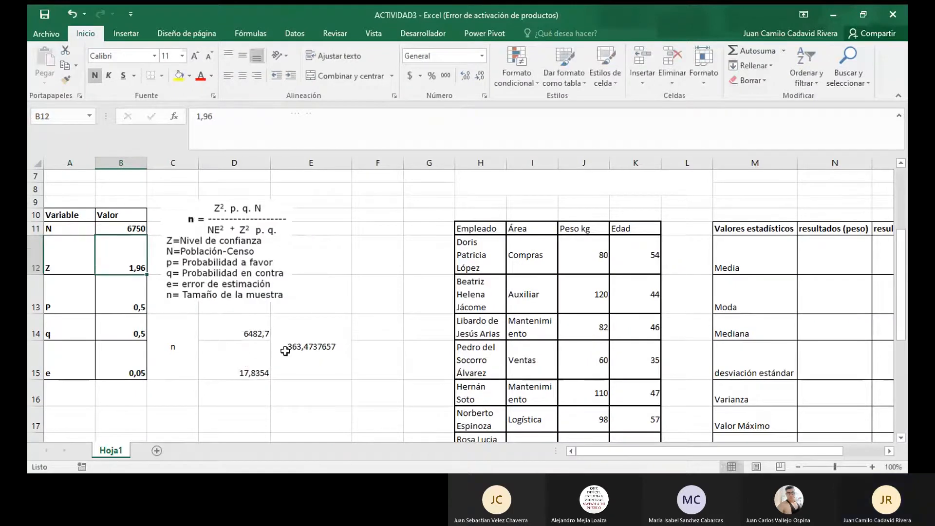
left_click(298, 356)
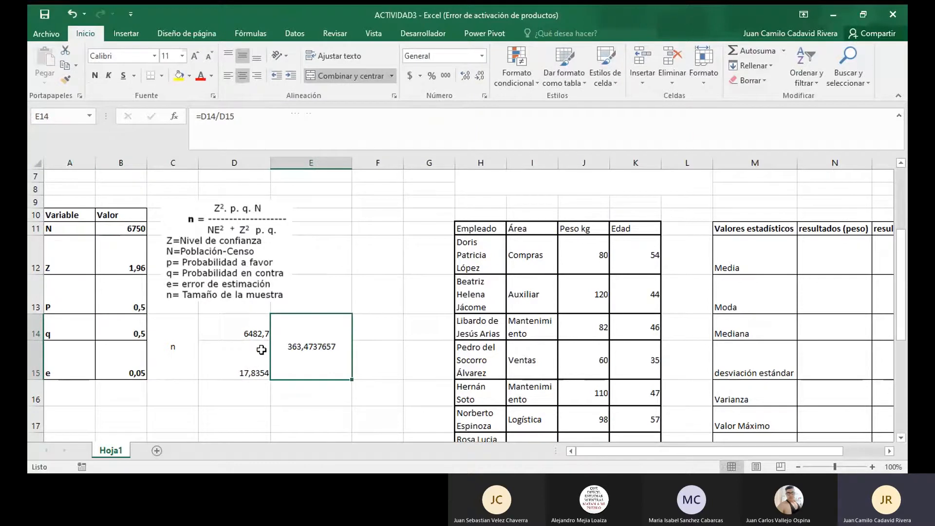
left_click_drag(248, 329, 246, 361)
left_click(300, 356)
Step: Try a population N of 56000 in B11 and check how n in E14 responds
left_click(130, 229)
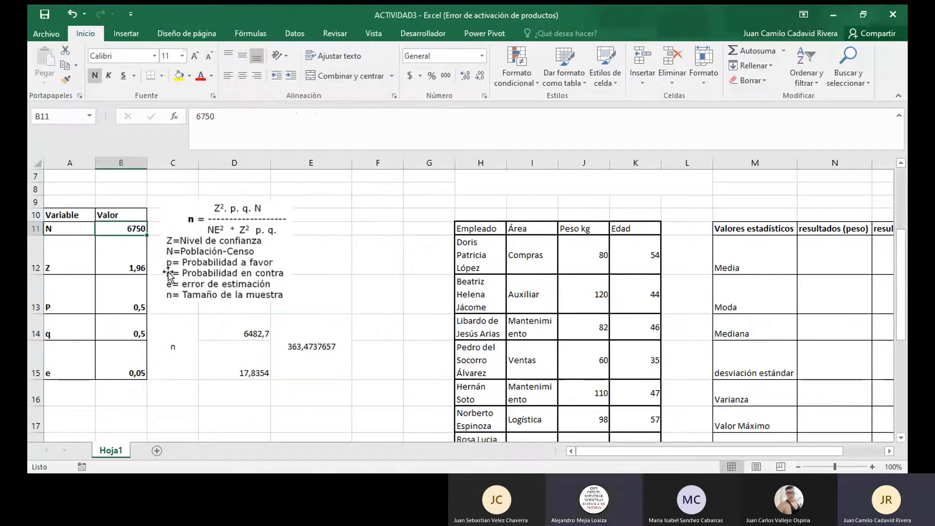
scroll(168, 273, "up", 2)
scroll(324, 378, "down", 1)
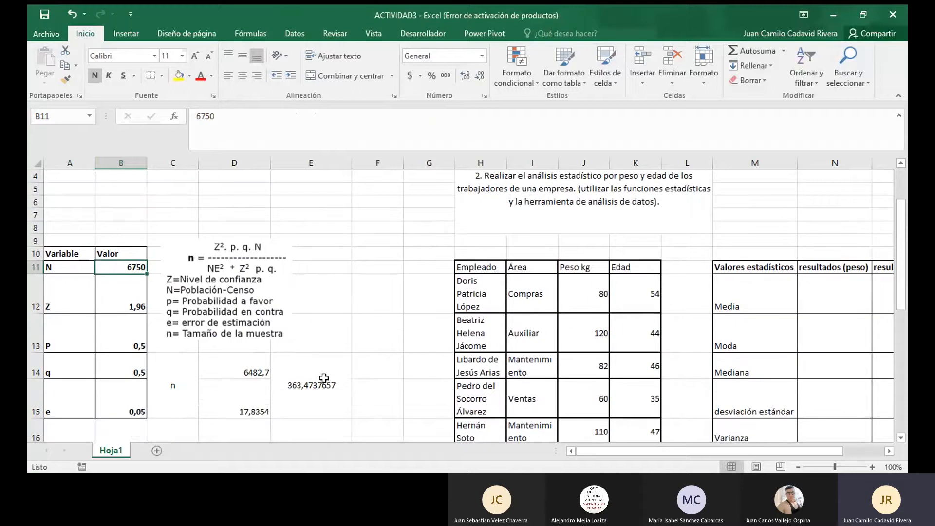
type("56000")
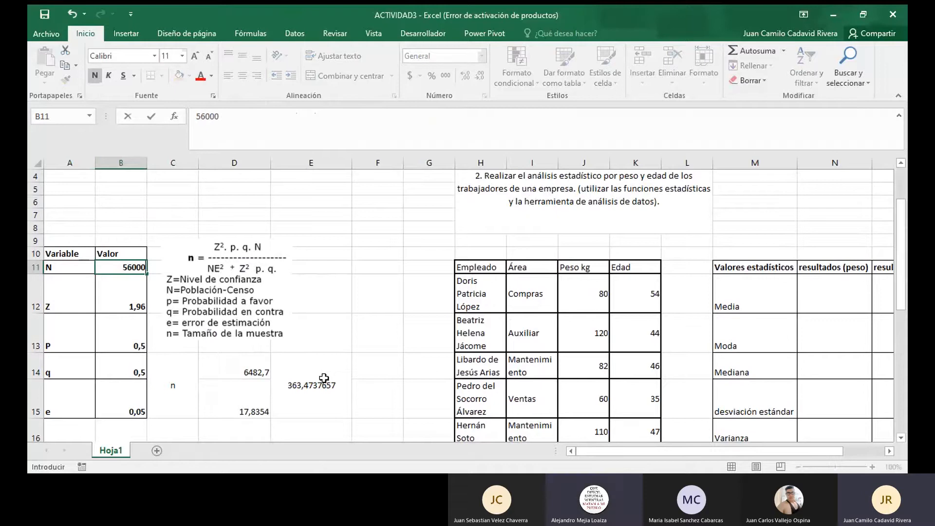
key("Return")
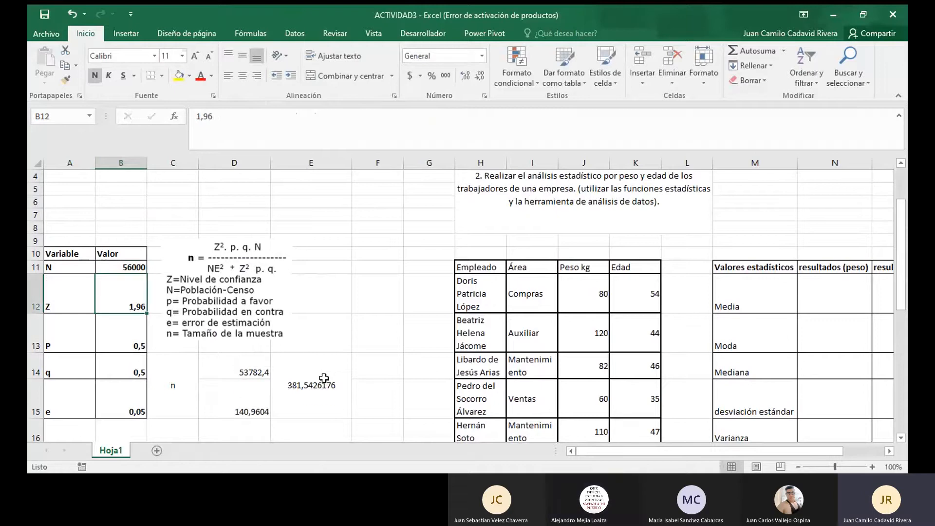
left_click(324, 379)
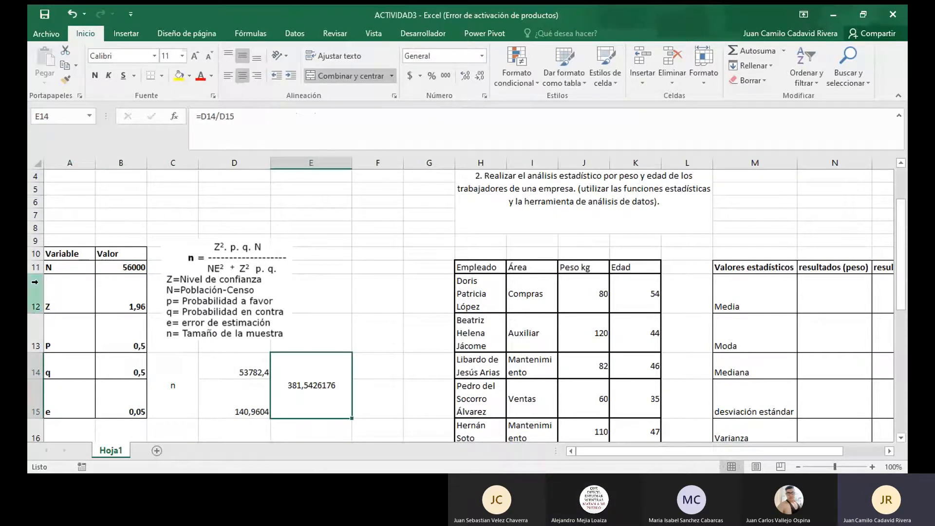
Step: Return the population N in B11 to 6750 to match the Case 1 statement, and check n in E14 again
left_click(125, 269)
scroll(128, 294, "up", 2)
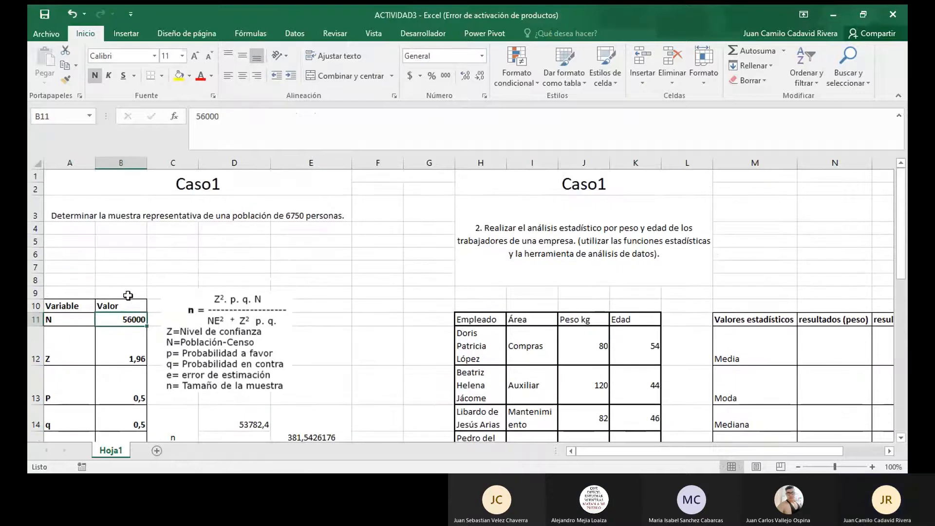
type("6750")
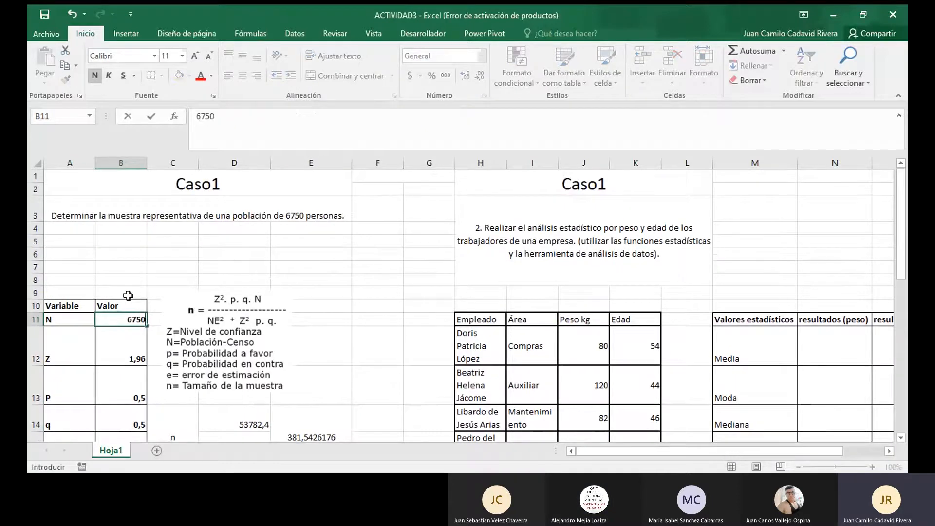
key("Return")
scroll(128, 295, "down", 2)
left_click(310, 355)
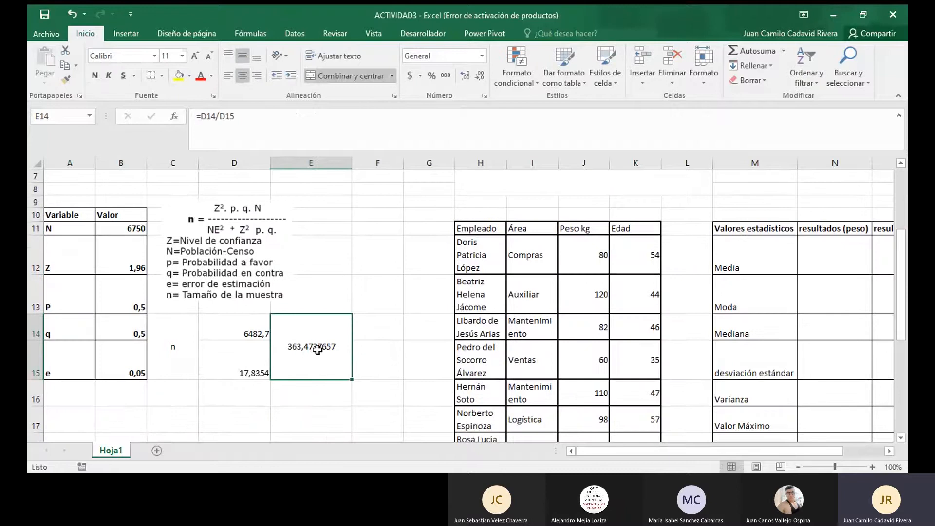
scroll(317, 349, "up", 2)
scroll(292, 341, "down", 2)
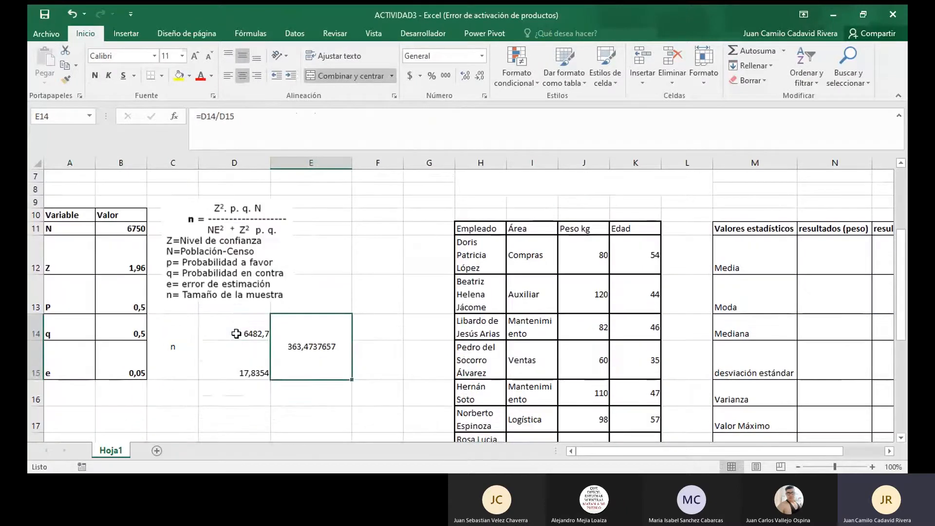
Step: Examine the numerator formula in D14, the denominator formula in D15 and the quotient in E14, along with the population in B11
left_click(240, 328)
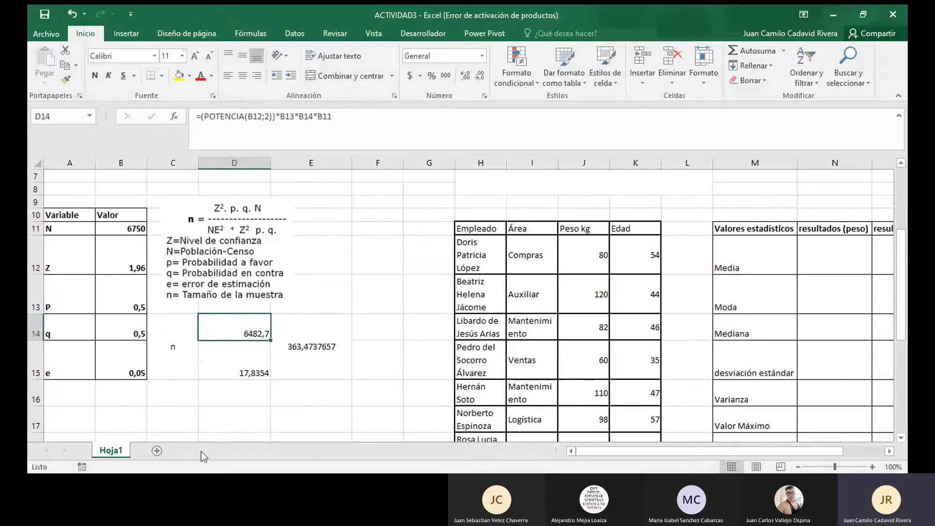
left_click(251, 372)
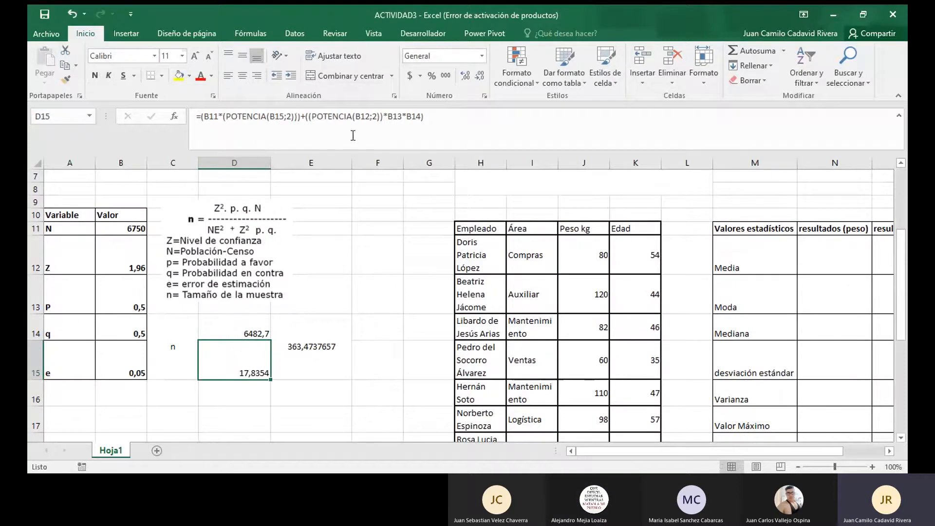
left_click(251, 333)
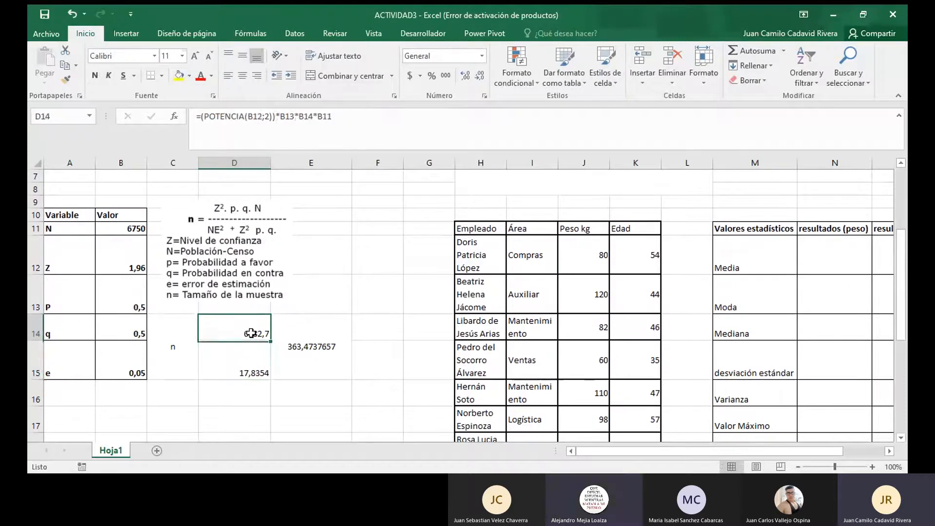
left_click(324, 350)
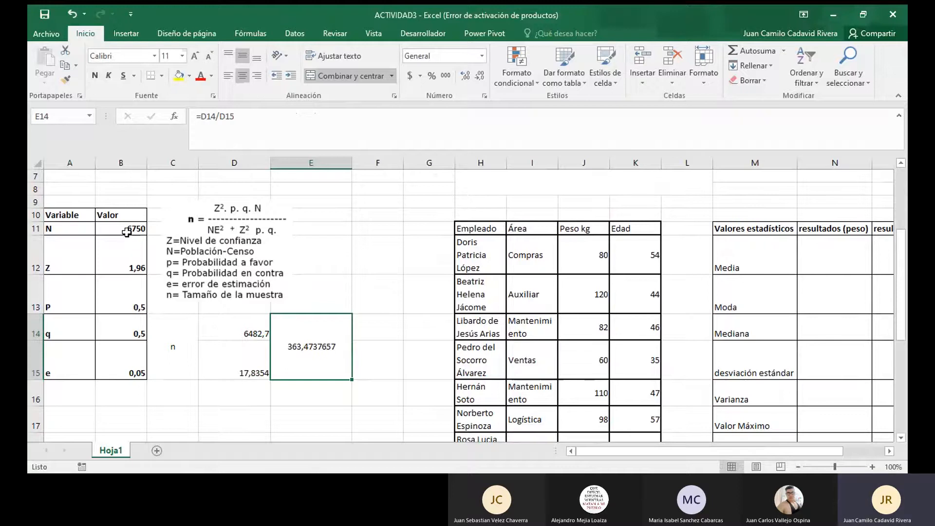
scroll(126, 232, "up", 2)
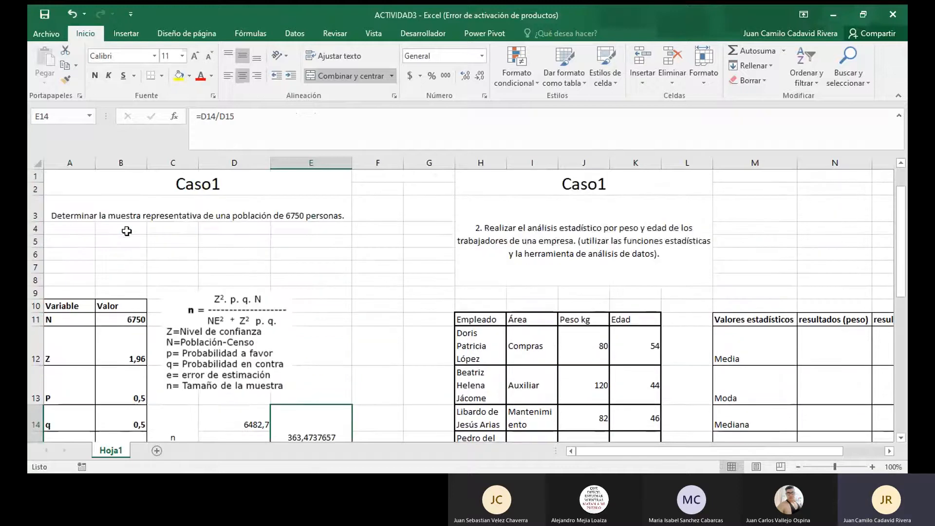
scroll(126, 231, "down", 2)
left_click(130, 228)
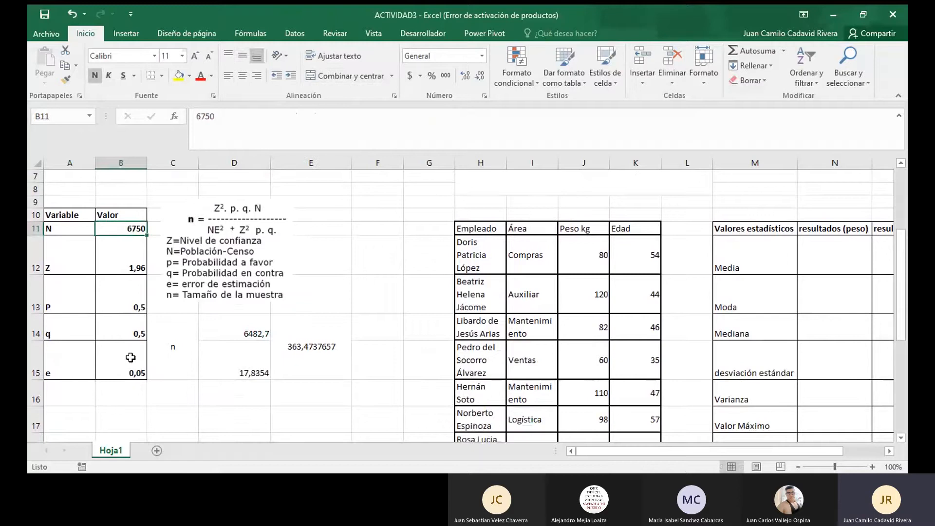
left_click(250, 332)
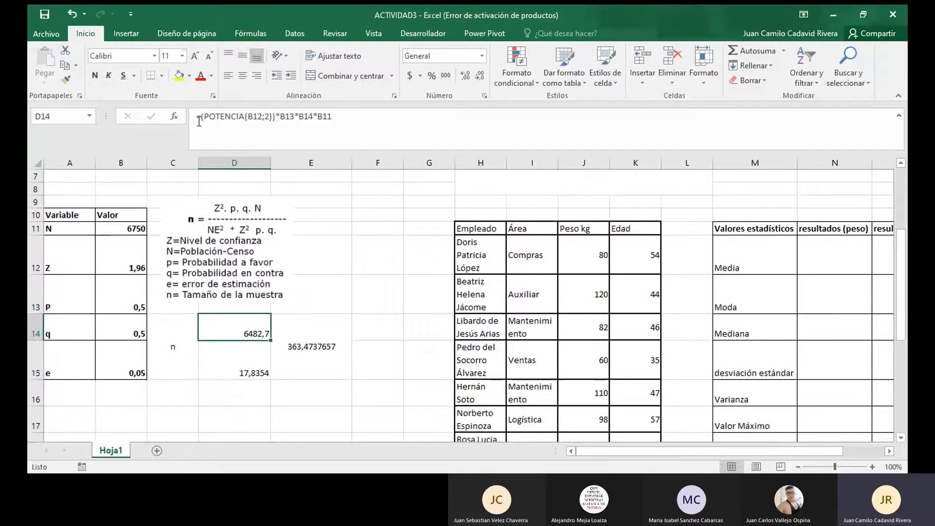
left_click(228, 358)
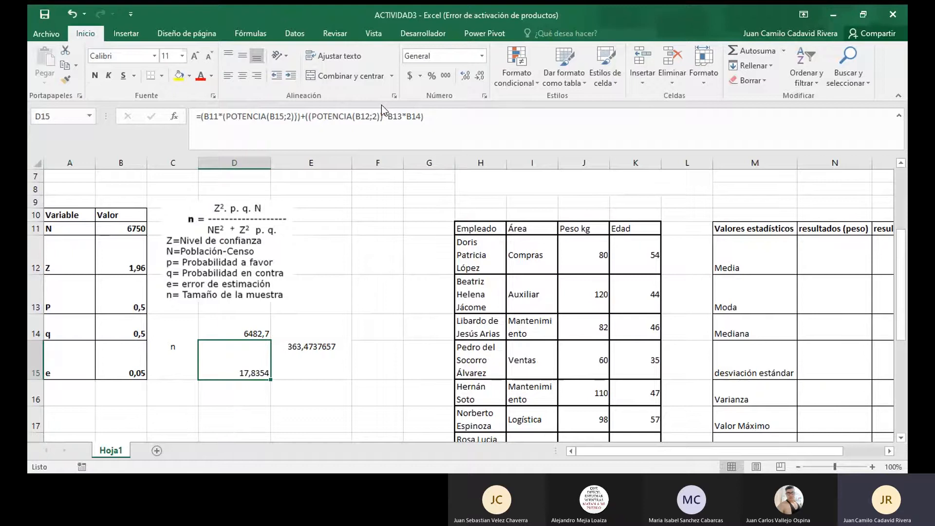
left_click(250, 331)
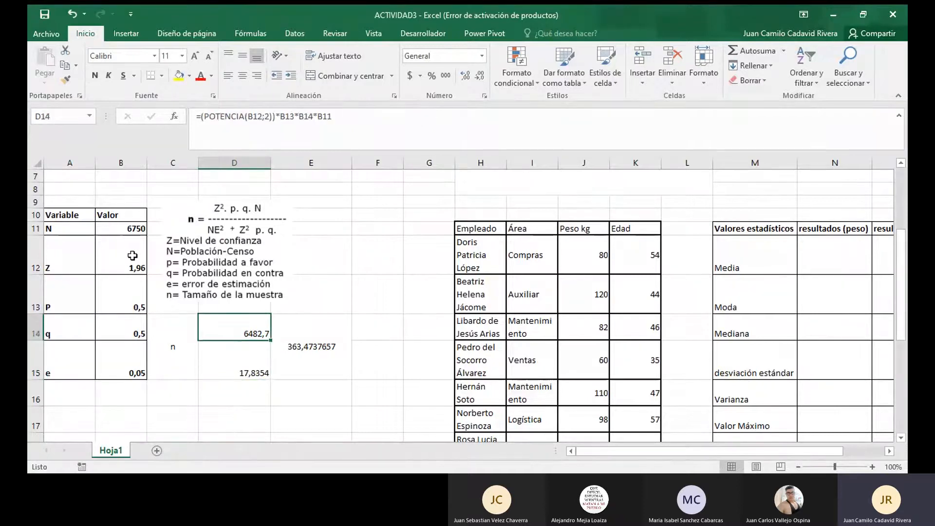
Step: Review the Z, p, q and e values in B12:B15 and how the formulas in D14, D15 and E14 match the sample-size formula
left_click_drag(126, 260, 129, 375)
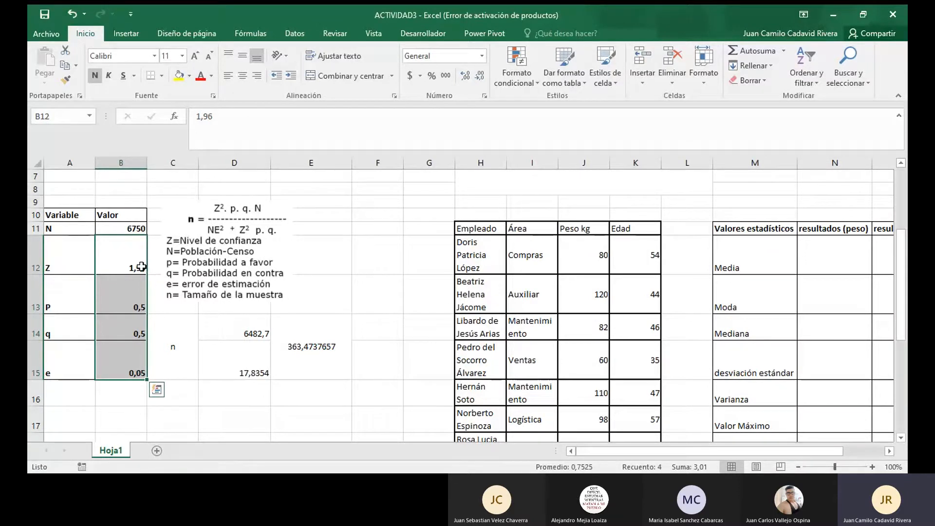
left_click(123, 270)
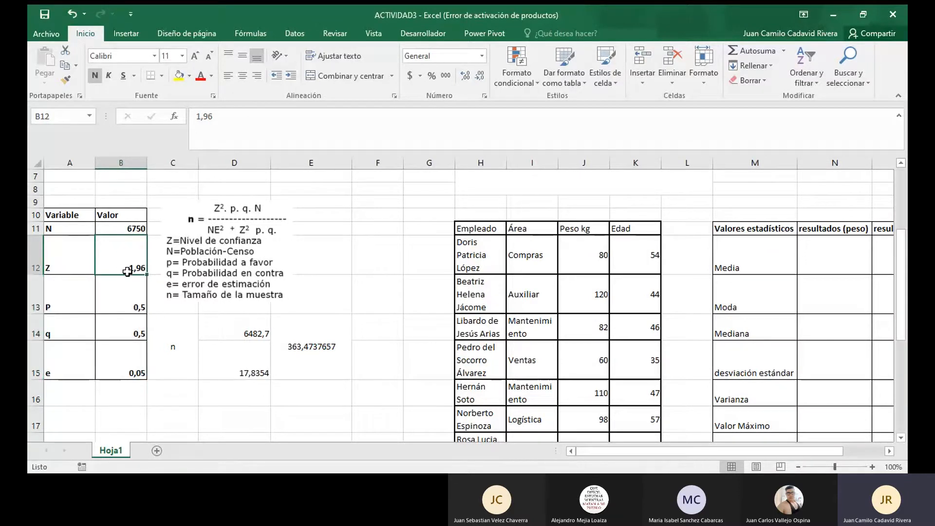
left_click(132, 297)
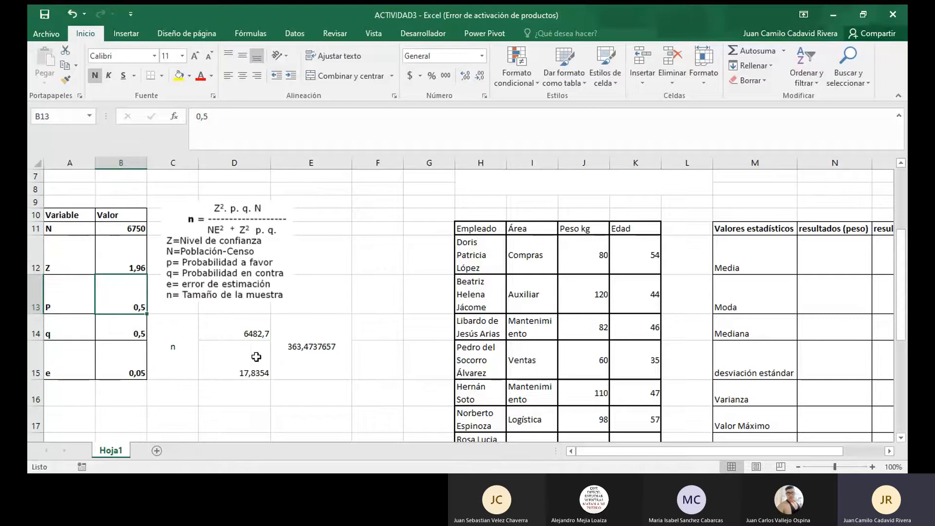
left_click(298, 356)
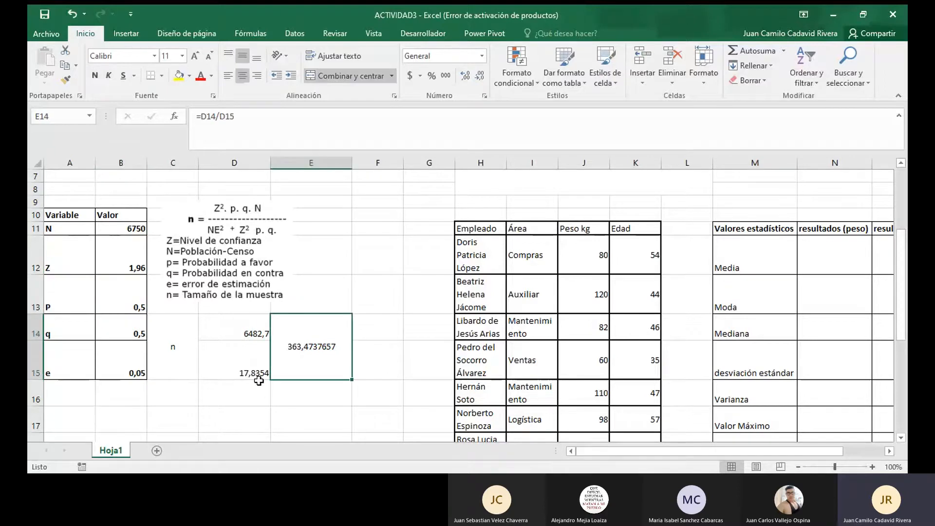
left_click(140, 303)
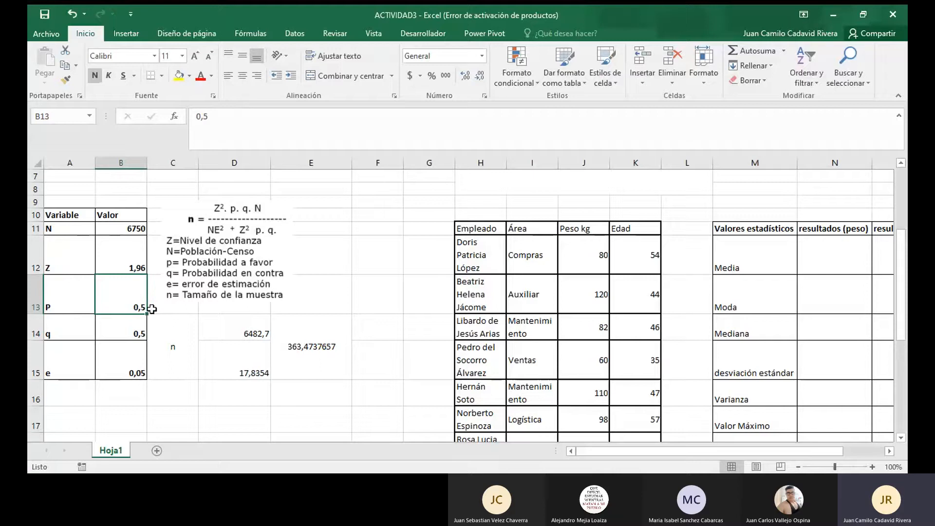
left_click(324, 366)
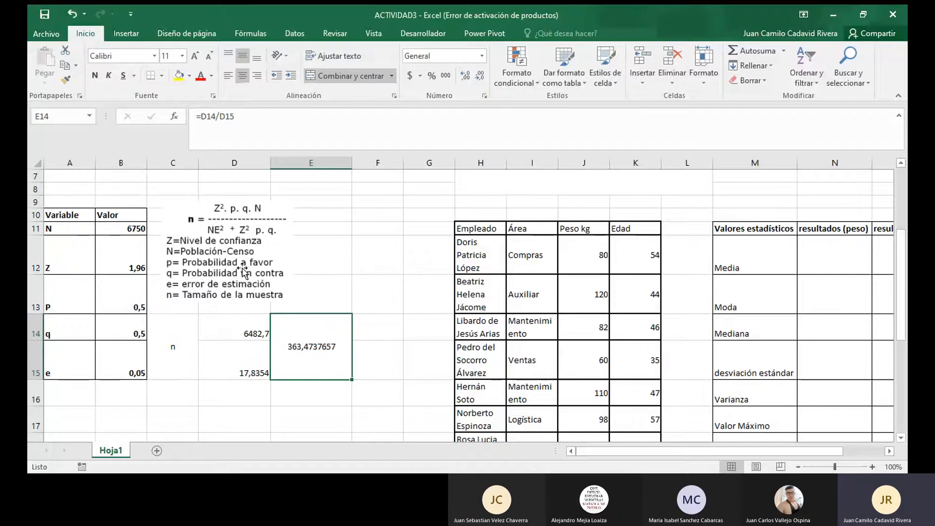
left_click(248, 325)
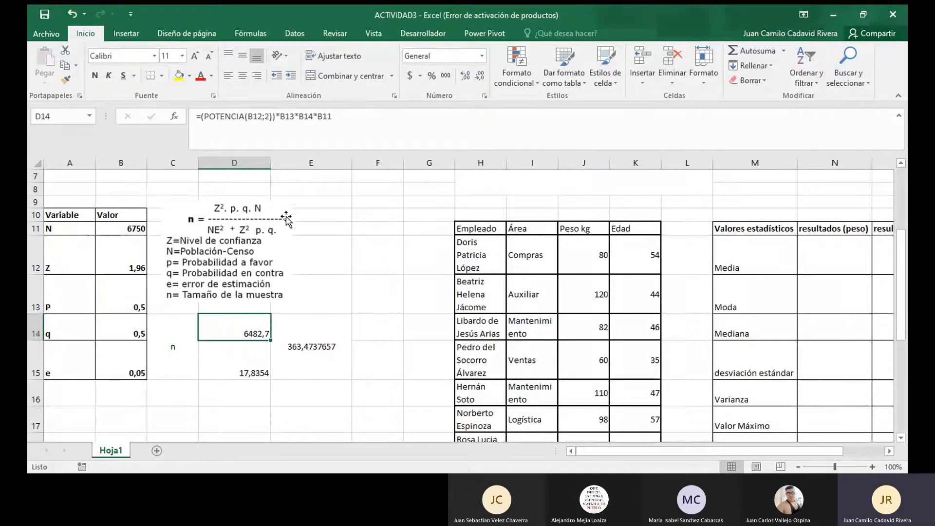
left_click(264, 368)
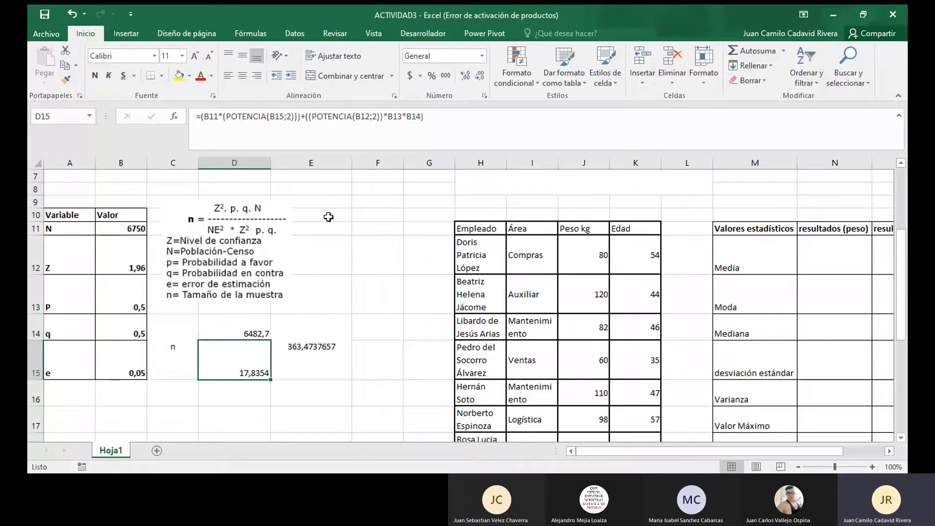
left_click(329, 356)
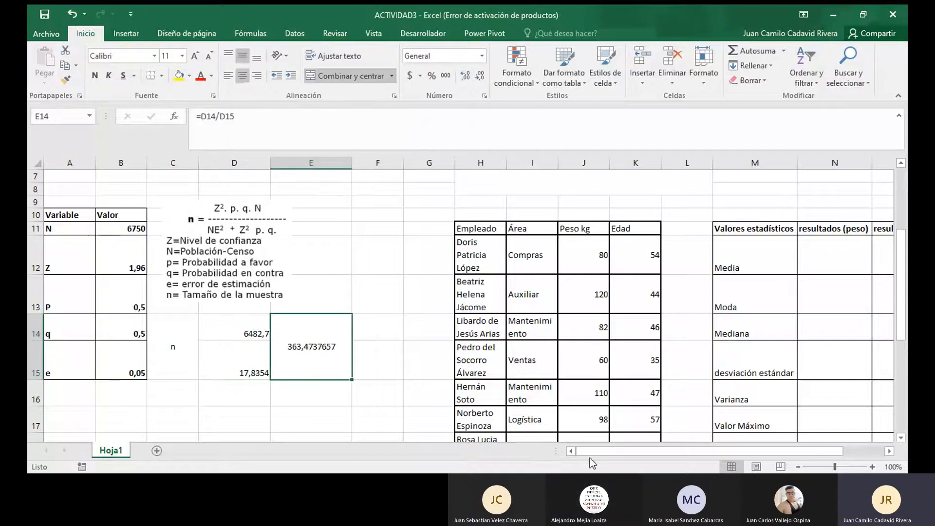
scroll(262, 307, "up", 2)
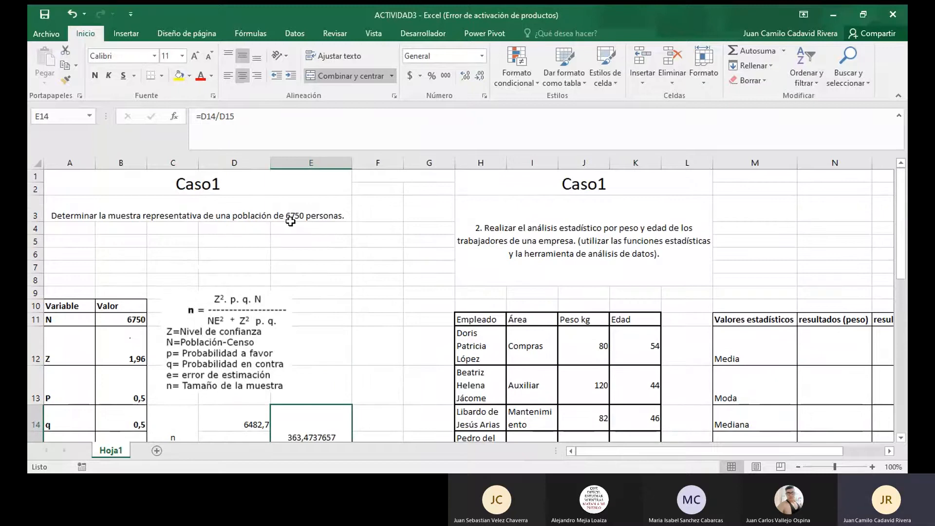
Step: Examine the second case's statement, the employee weight and age table, and the empty statistics results table in M11:O17
scroll(291, 221, "down", 1)
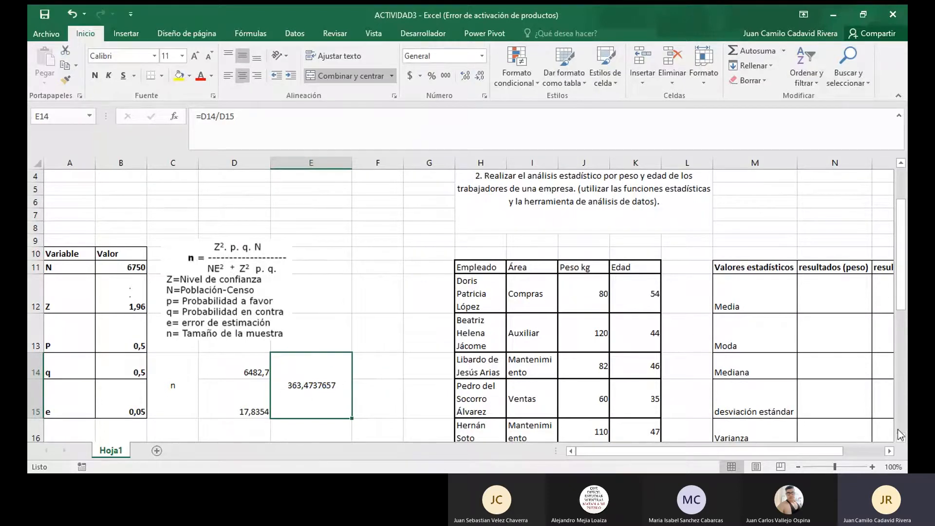
scroll(889, 453, "right", 8)
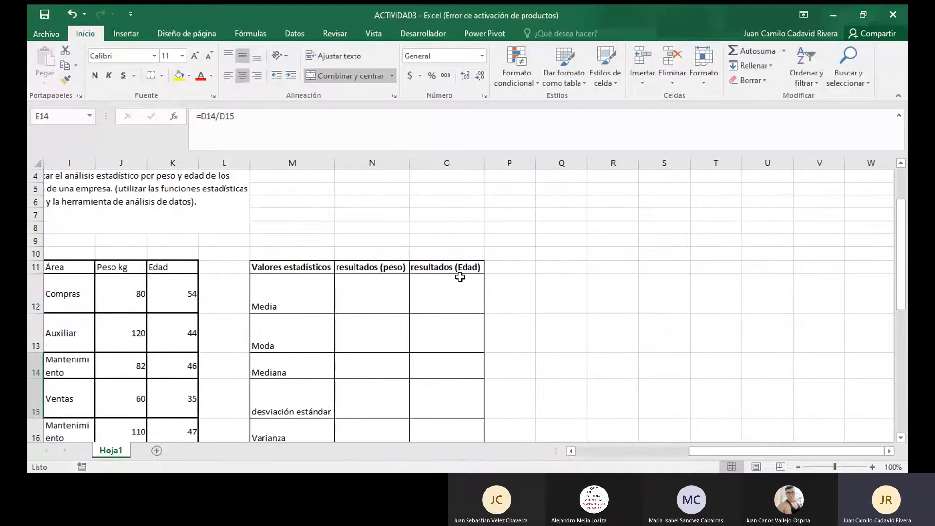
scroll(592, 398, "down", 3)
scroll(572, 451, "left", 3)
scroll(580, 368, "up", 3)
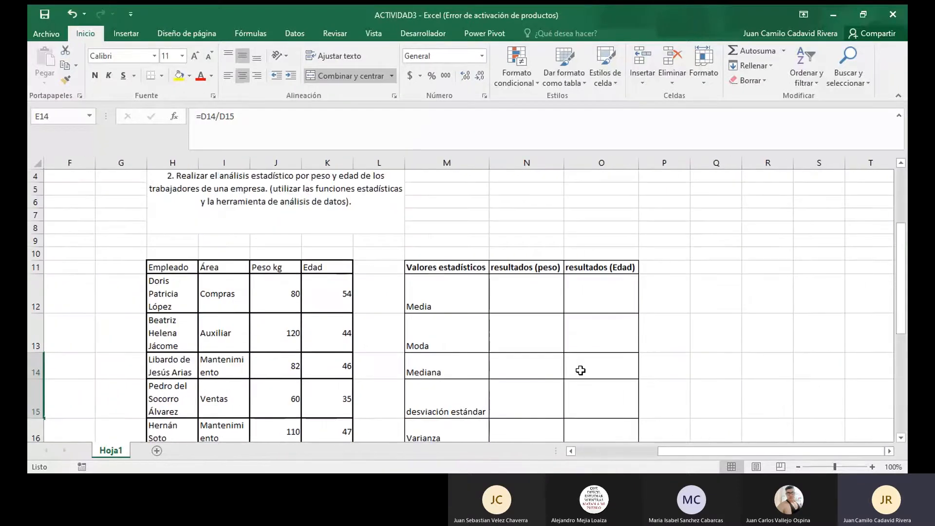
scroll(529, 320, "down", 1)
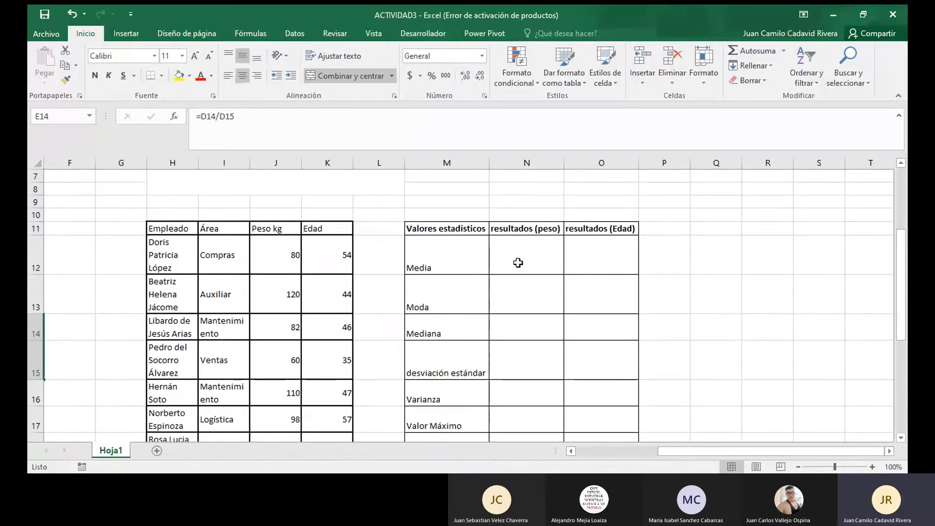
scroll(437, 316, "down", 2)
scroll(454, 316, "up", 2)
left_click(503, 251)
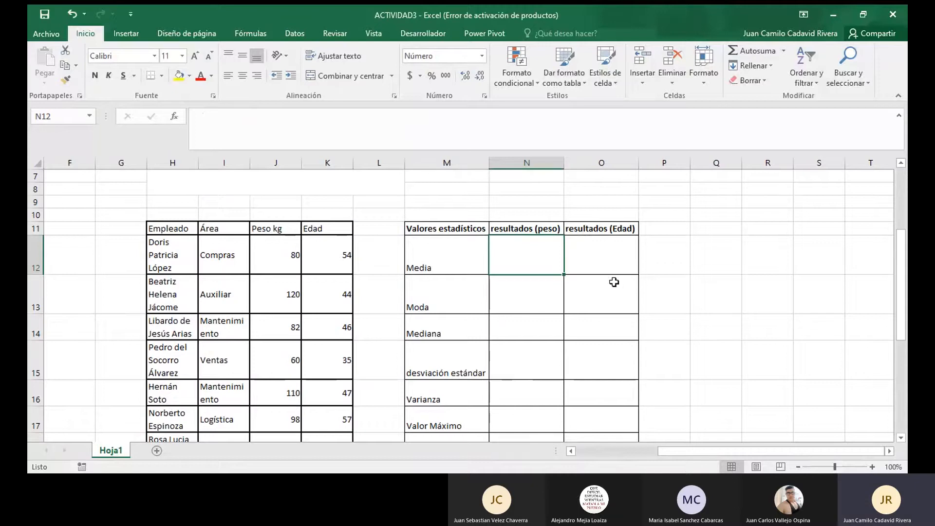
left_click_drag(603, 257, 600, 426)
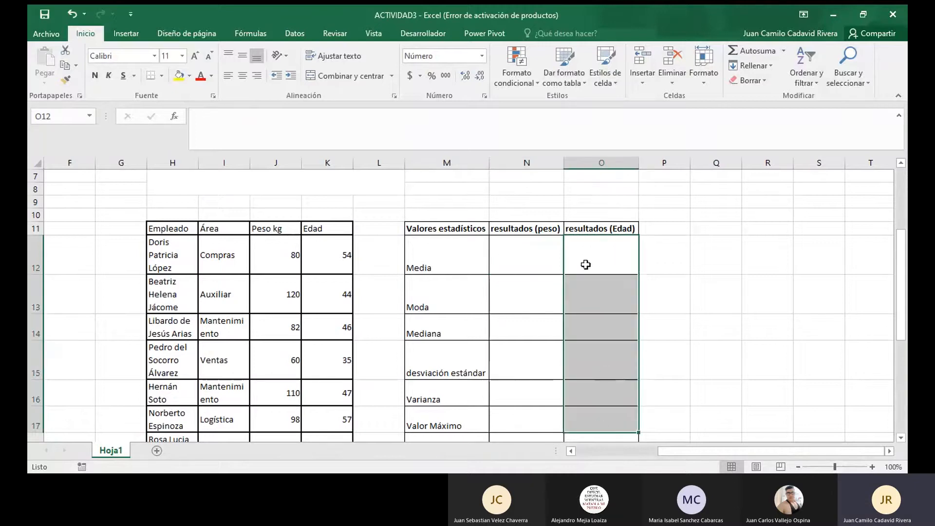
left_click(550, 258)
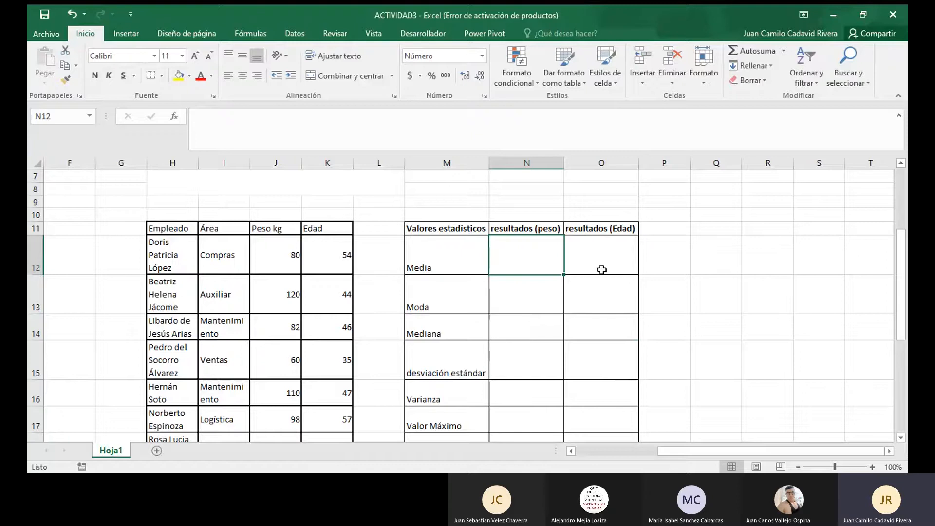
Step: Calculate the mean weight in N12 with the PROMEDIO function over the Peso kg values in J12:J21
type("=")
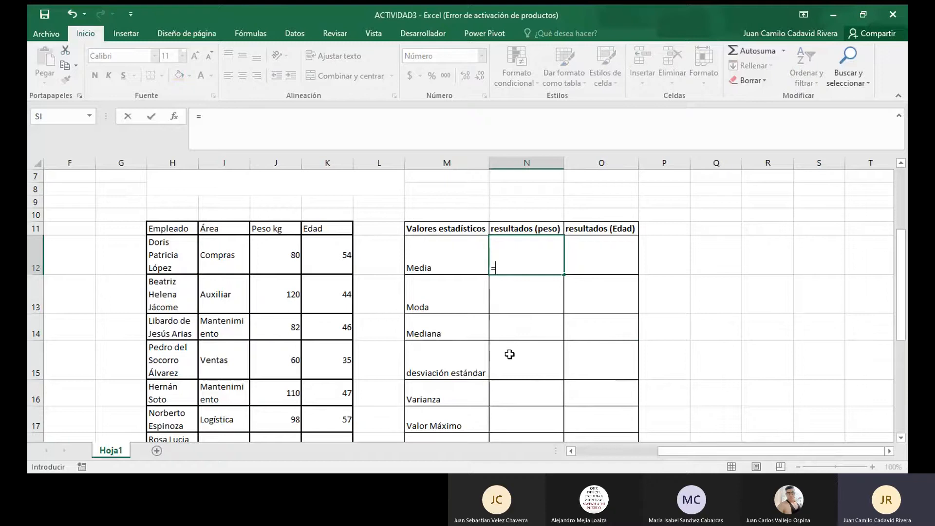
scroll(509, 354, "down", 3)
scroll(448, 287, "up", 2)
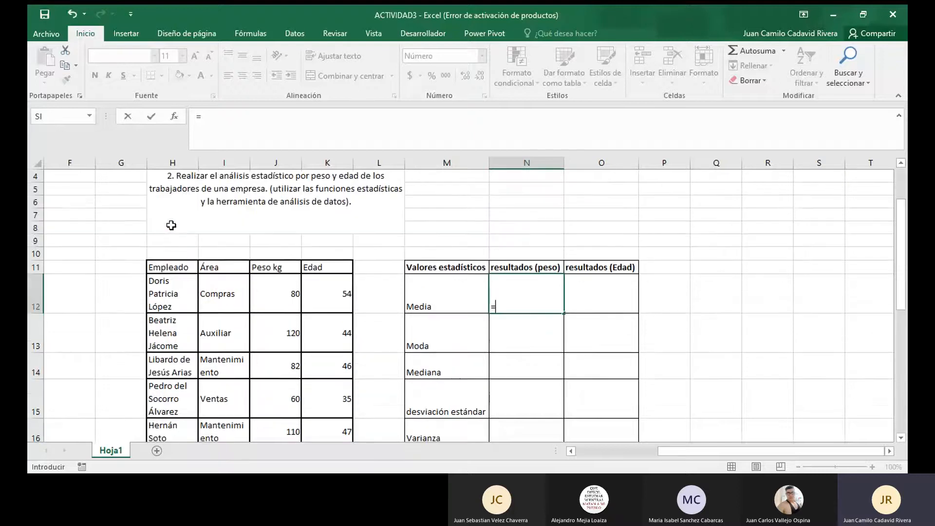
scroll(167, 224, "up", 3)
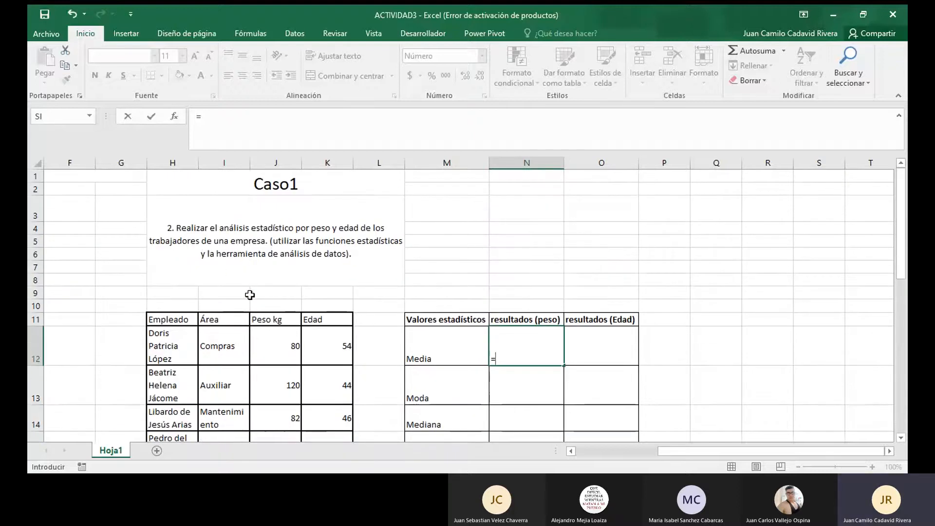
scroll(256, 308, "down", 2)
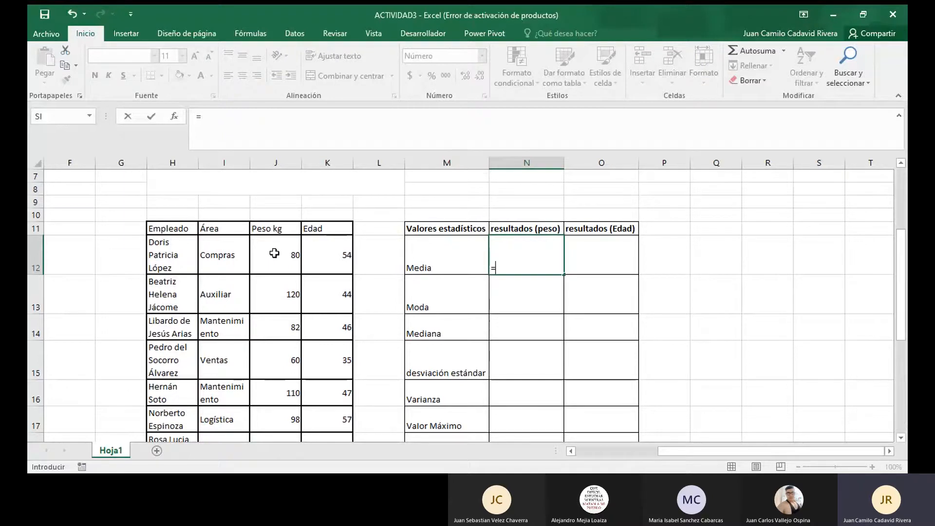
scroll(274, 253, "down", 1)
scroll(274, 253, "up", 1)
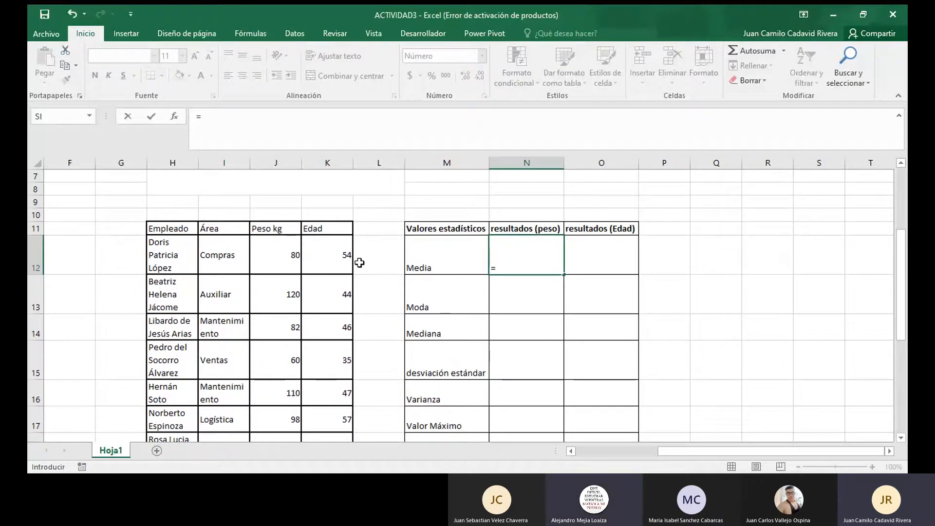
scroll(462, 288, "down", 2)
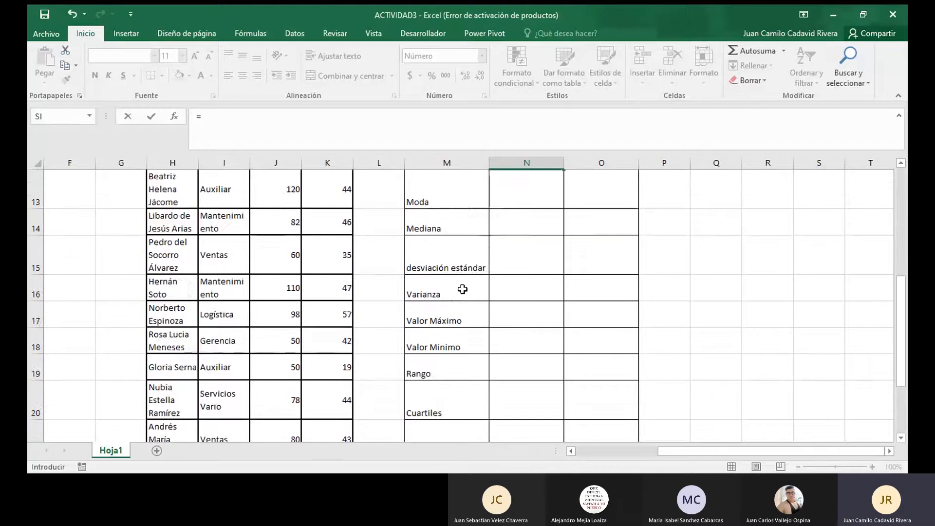
scroll(460, 292, "up", 2)
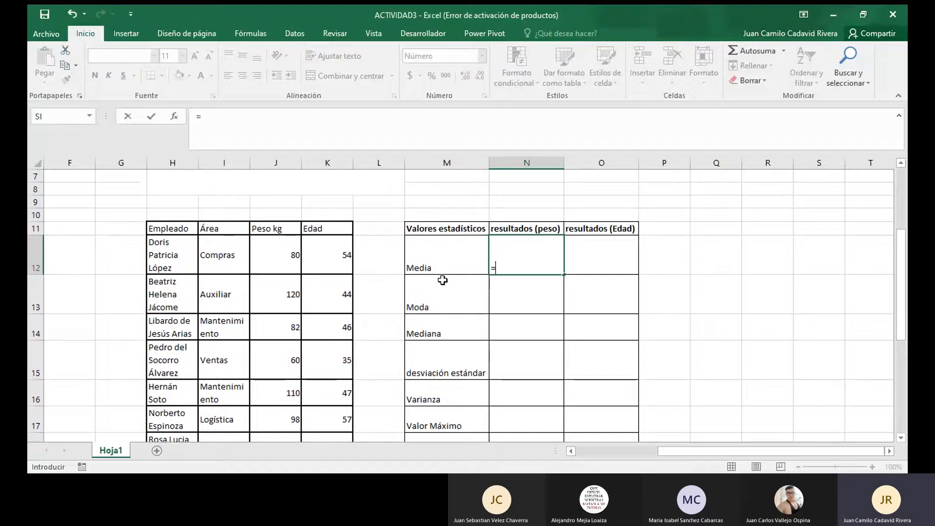
type("pro")
key("Tab")
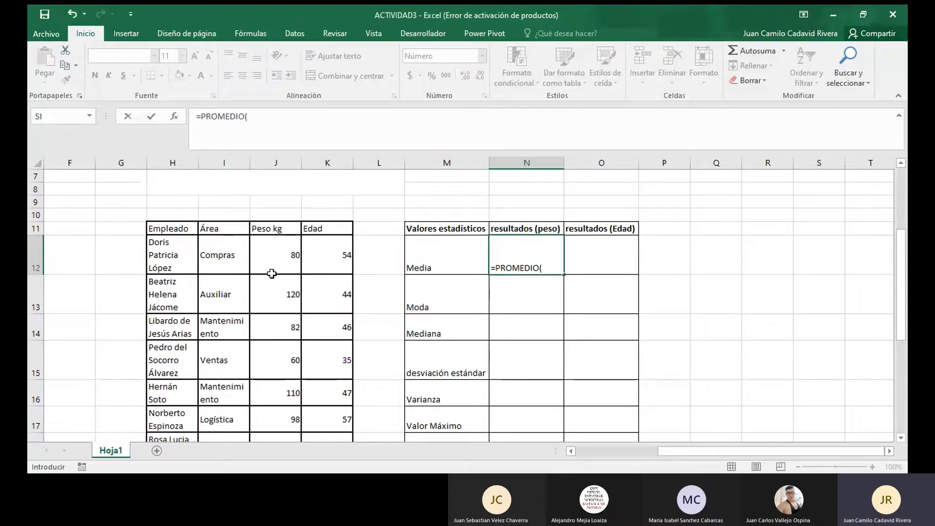
left_click_drag(279, 258, 273, 390)
scroll(277, 385, "up", 2)
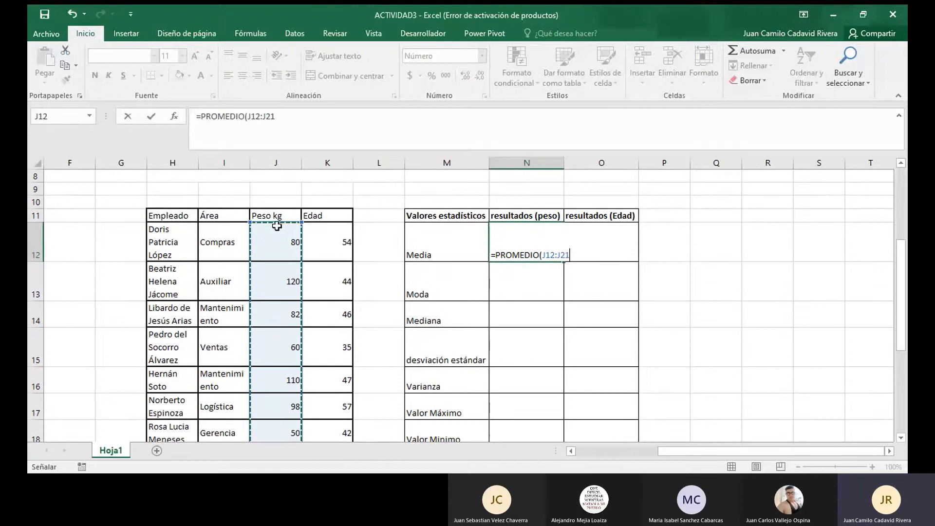
key("Return")
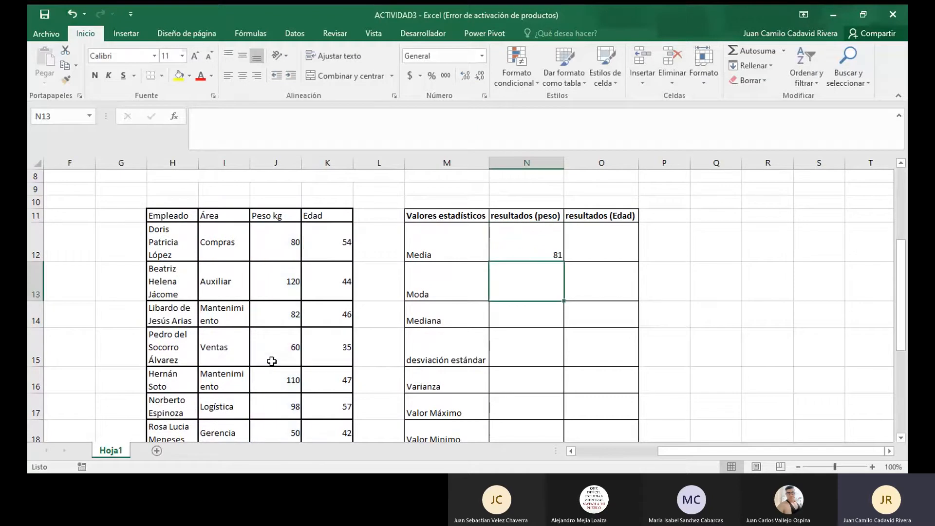
Step: Check the N12 formula against the Peso kg data and fill it across to O12 to calculate the mean age
left_click(558, 238)
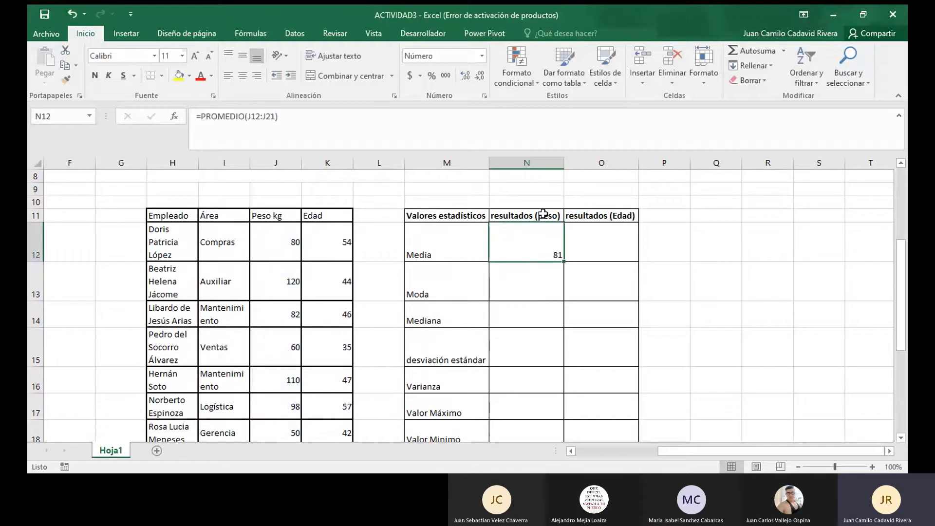
scroll(271, 238, "down", 2)
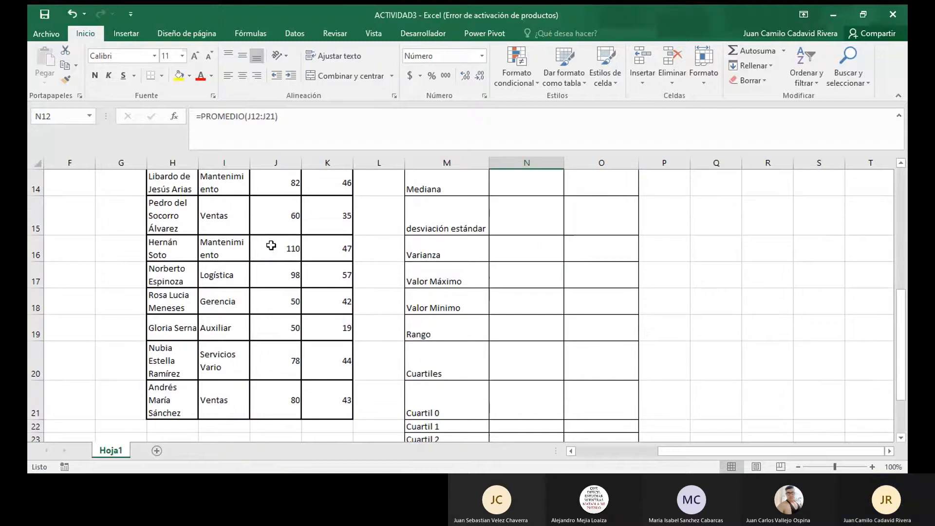
scroll(272, 245, "up", 1)
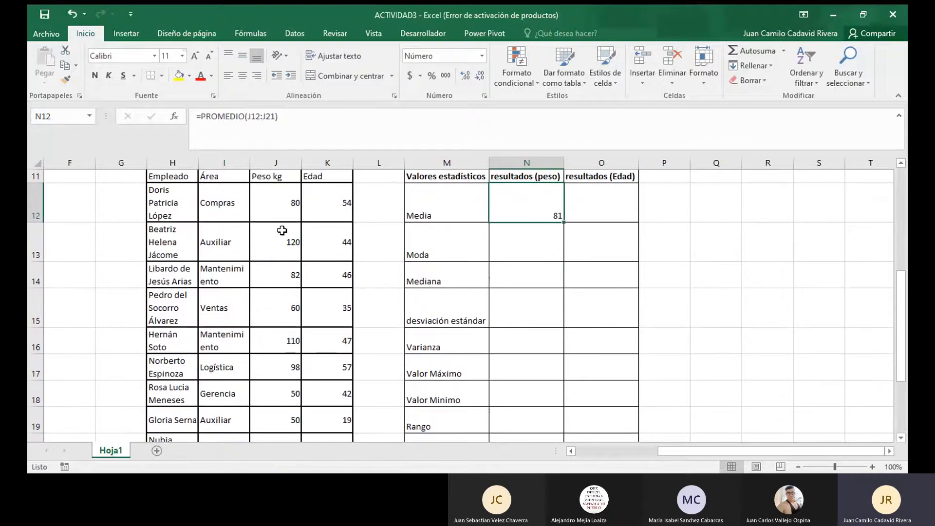
scroll(285, 241, "up", 1)
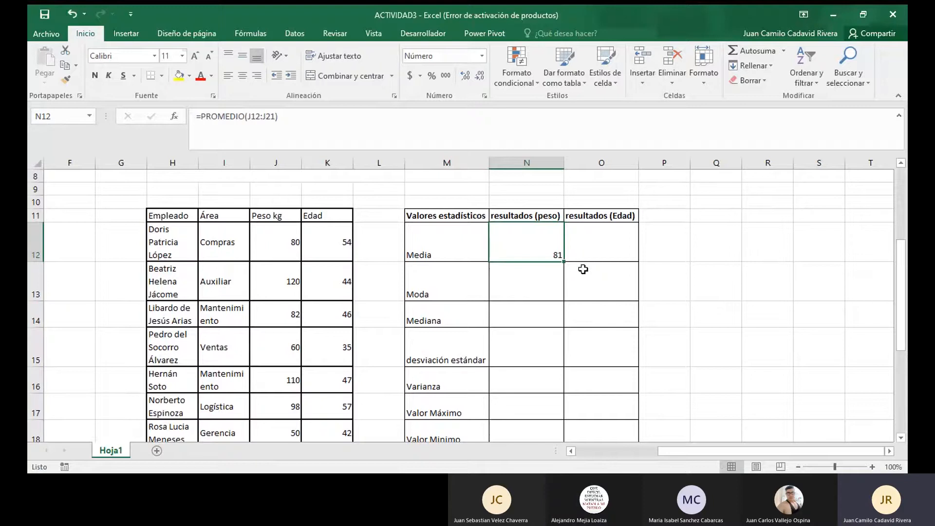
left_click(603, 251)
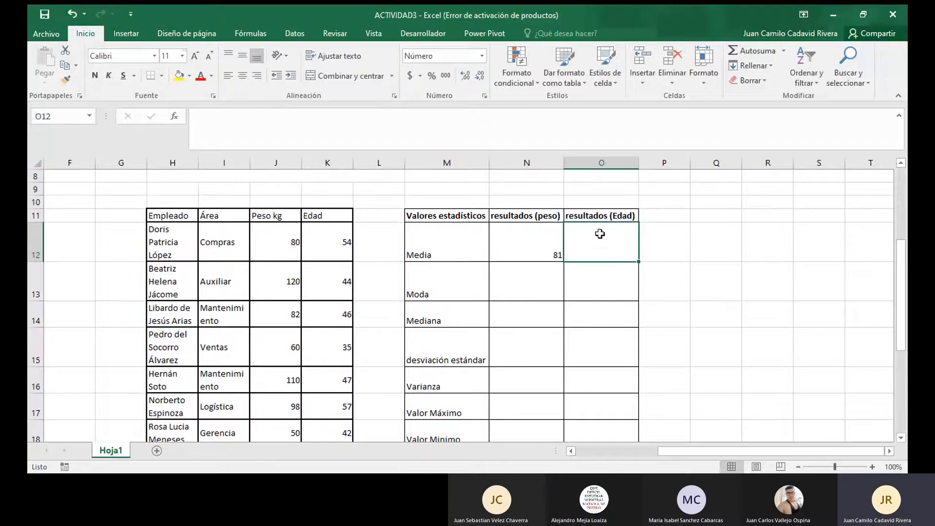
left_click(547, 243)
left_click_drag(565, 261, 608, 273)
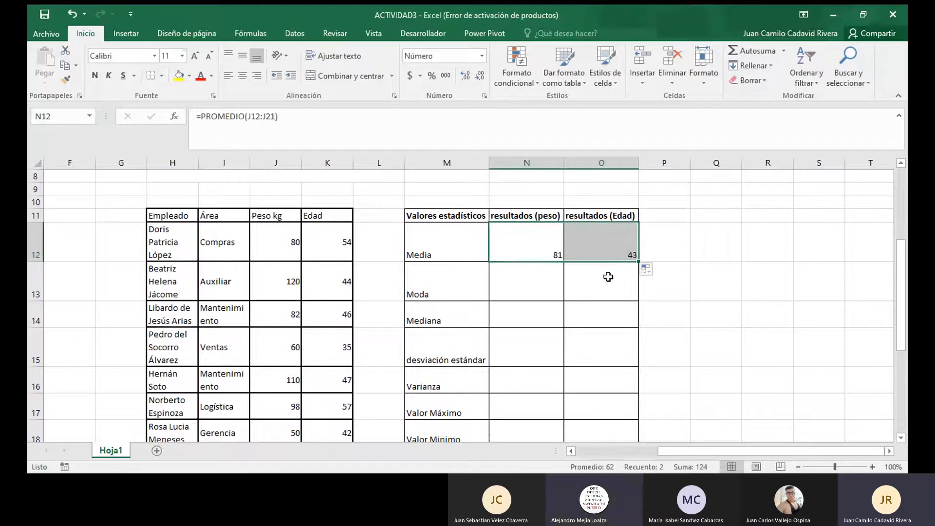
Step: Inspect the PROMEDIO formula in O12 and its reference to the Edad range K12:K21, leaving it as it is
left_click(607, 251)
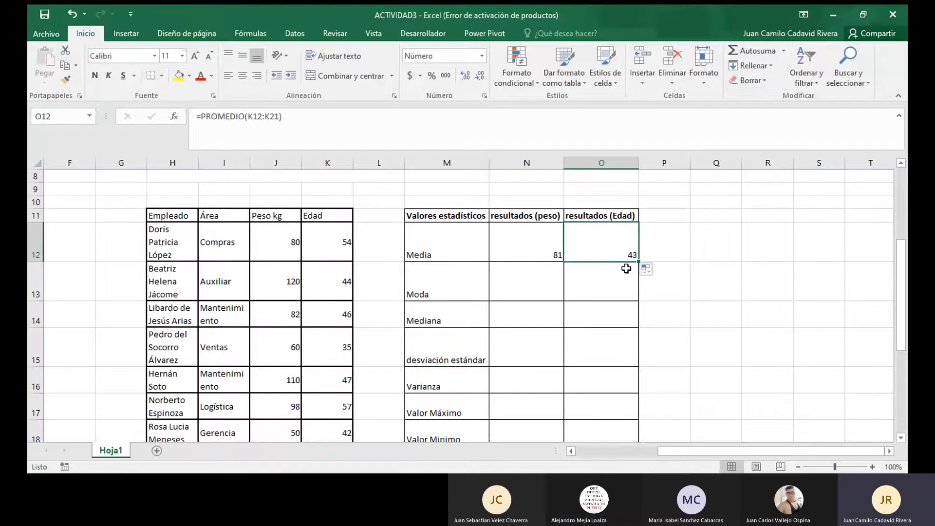
double_click(608, 255)
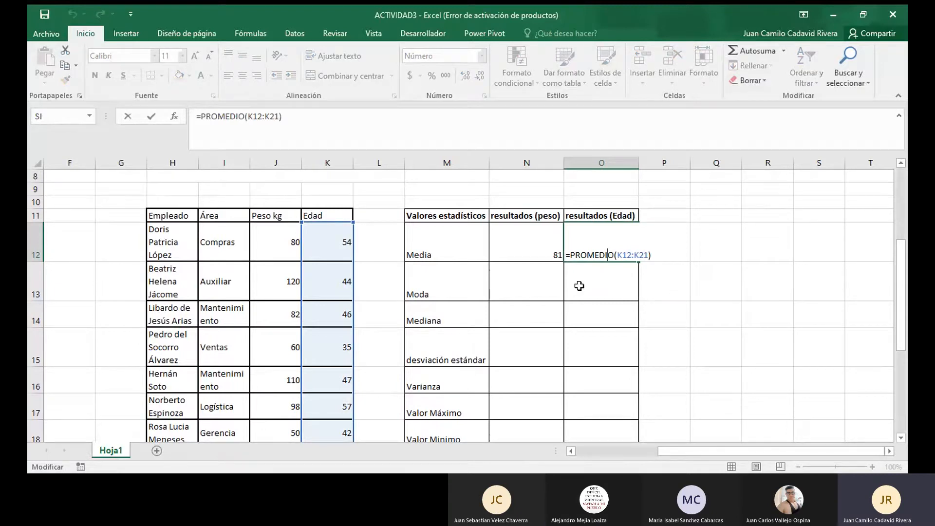
key("Return")
left_click(597, 237)
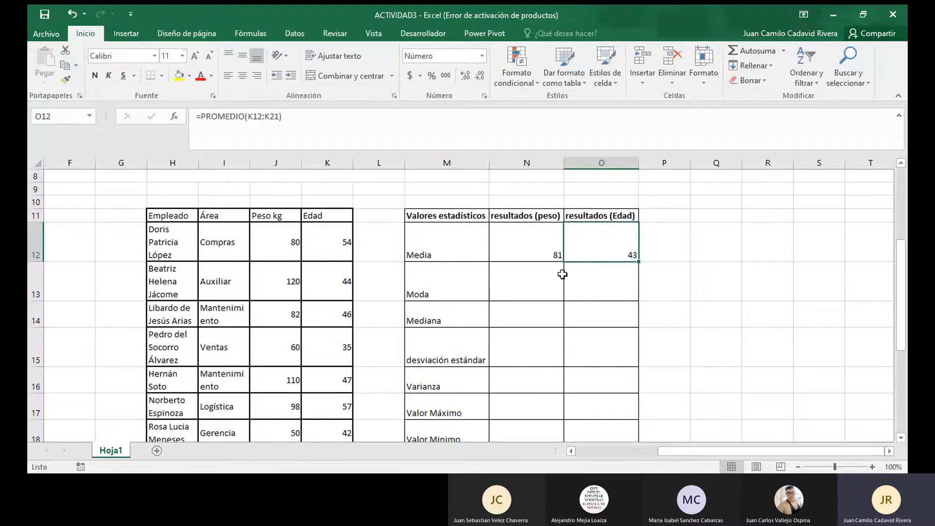
Step: Compare the mean formulas in N12 and O12 with the Peso kg and Edad columns they refer to
left_click(525, 250)
left_click(587, 253)
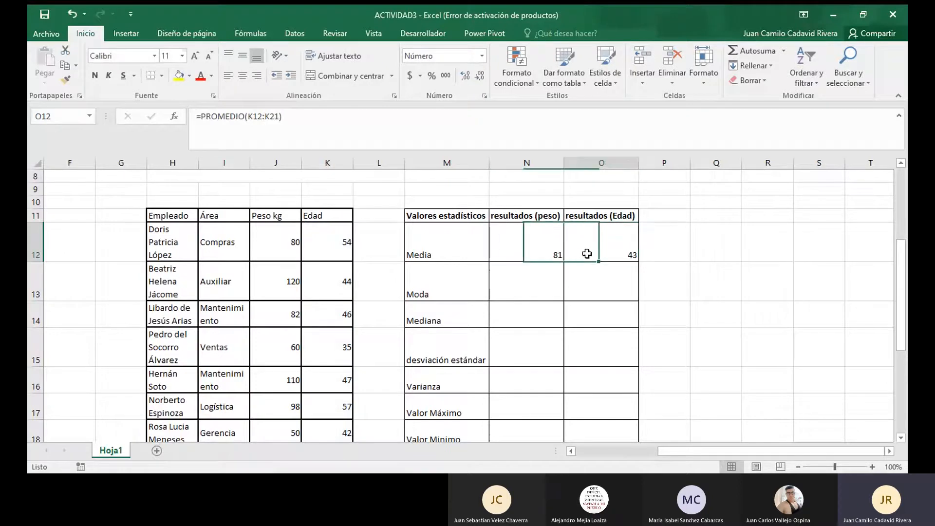
left_click(511, 261)
left_click(589, 254)
left_click_drag(336, 249, 319, 424)
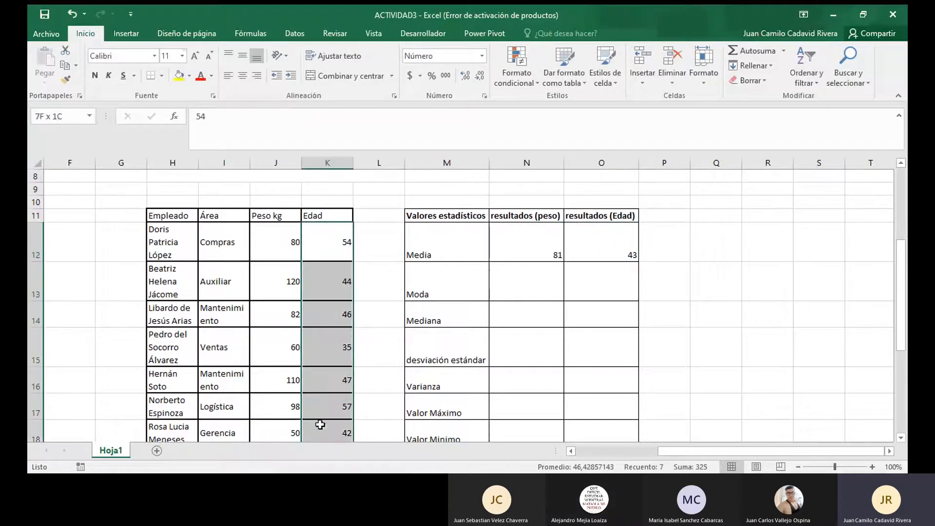
left_click_drag(288, 251, 283, 337)
left_click(613, 250)
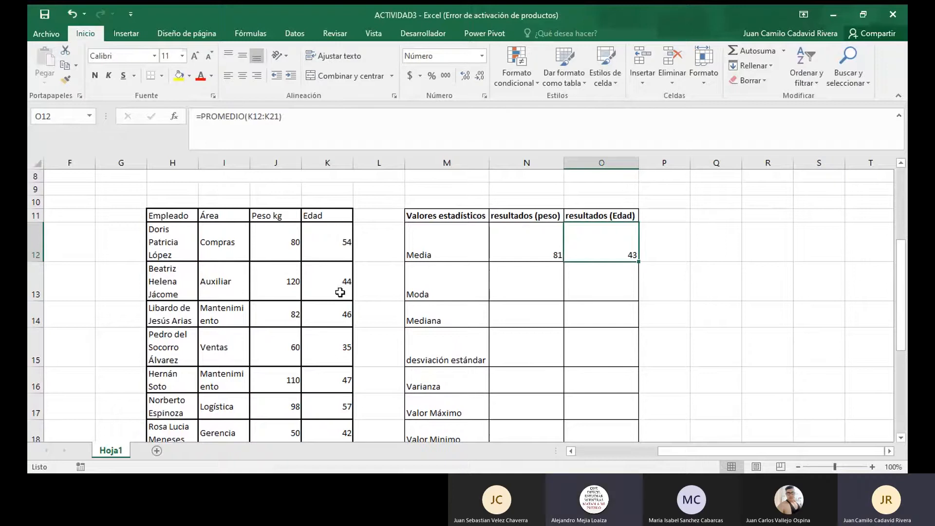
left_click(280, 256)
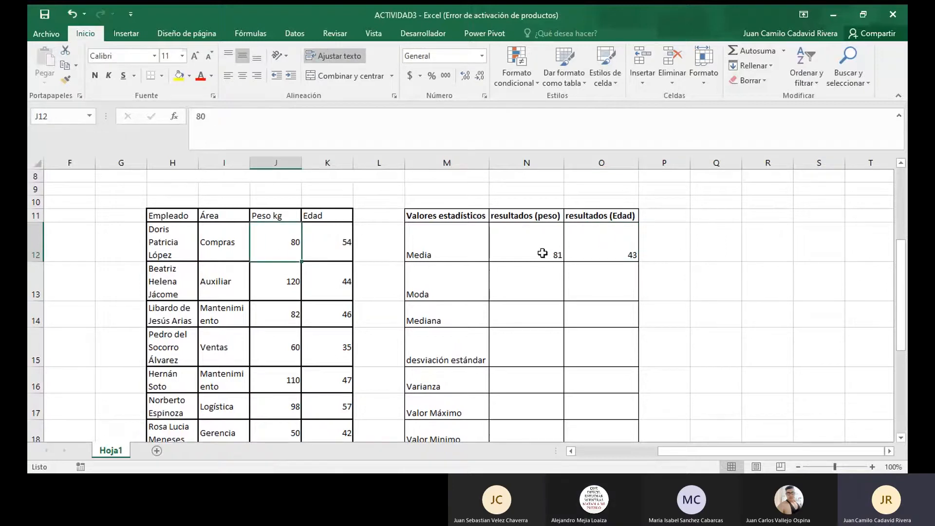
left_click(543, 253)
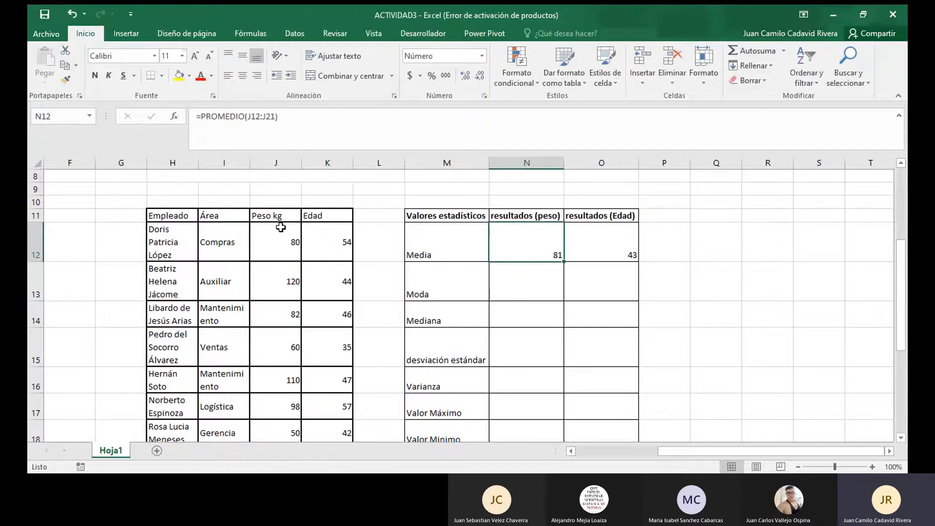
Step: Calculate the mode of the weights in N13 with the MODA function over the Peso kg values in J12:J21
left_click(529, 275)
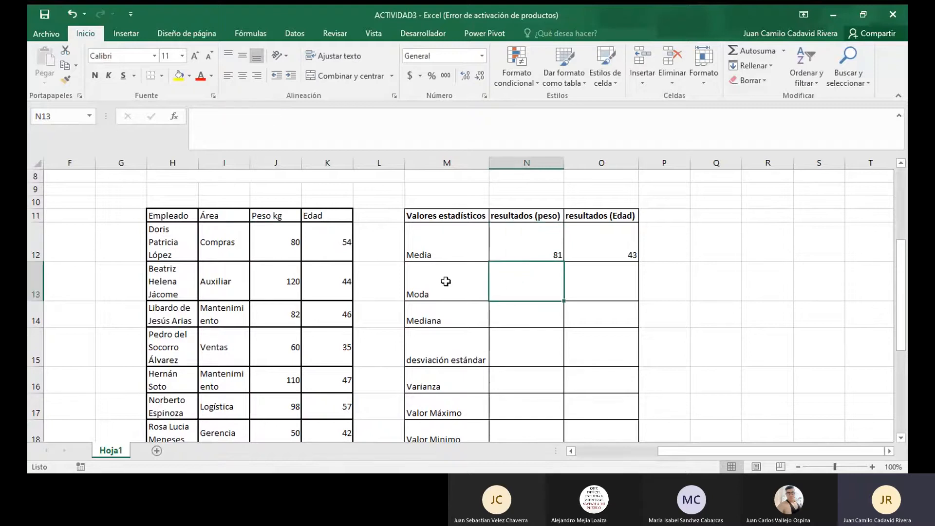
type("=m")
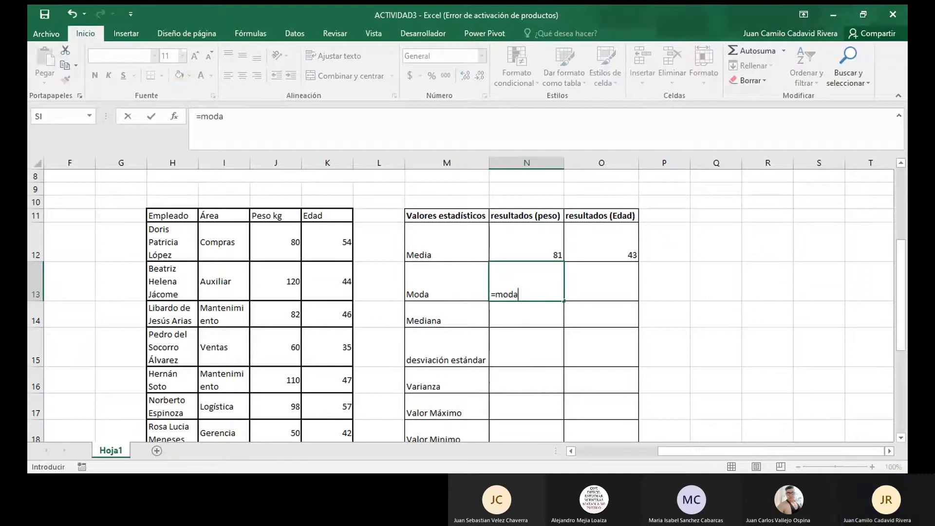
type("oda")
key("Tab")
left_click(276, 238)
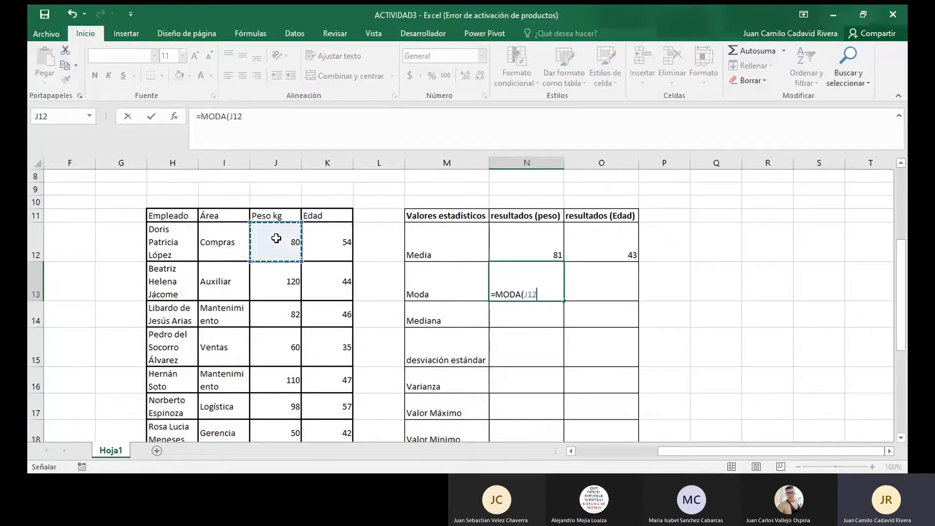
left_click_drag(276, 238, 290, 392)
scroll(332, 358, "up", 2)
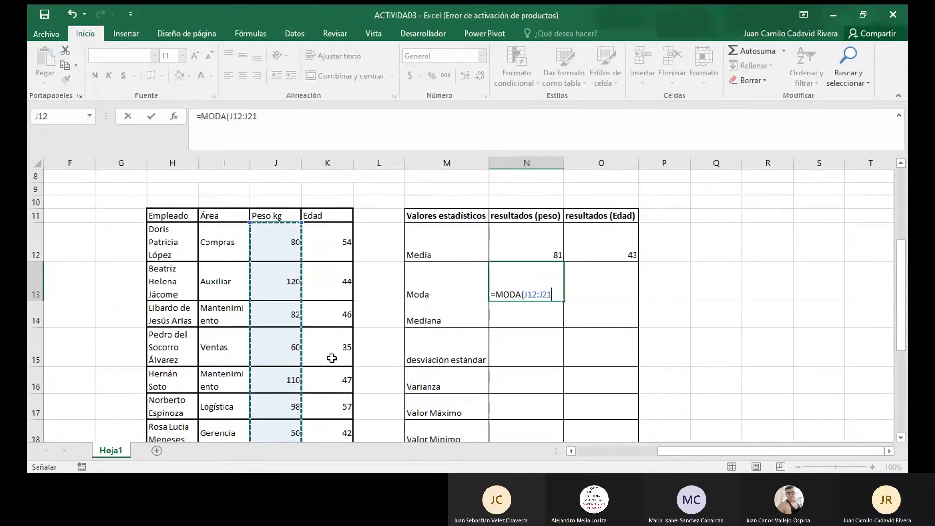
type(")")
key("Return")
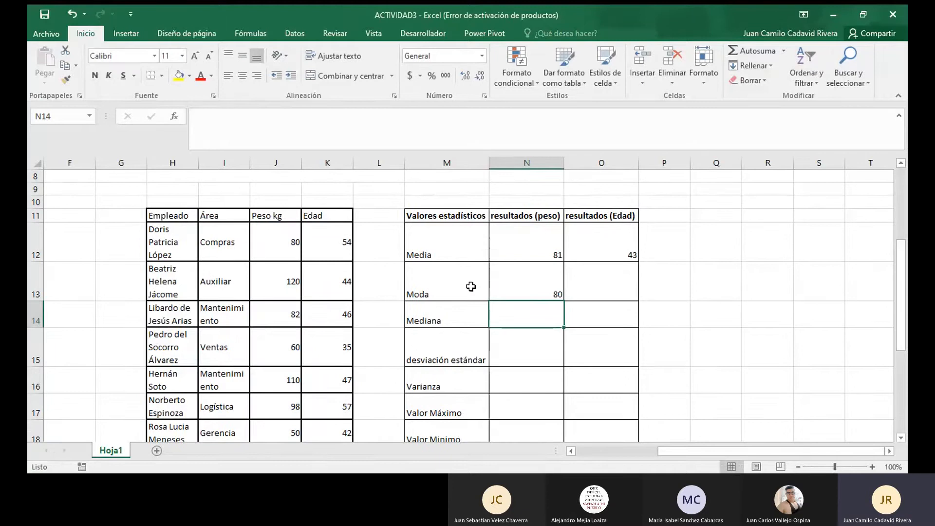
Step: Fill the MODA formula from N13 across to O13 to calculate the mode of the ages
left_click(519, 287)
left_click_drag(563, 301, 613, 307)
left_click(543, 320)
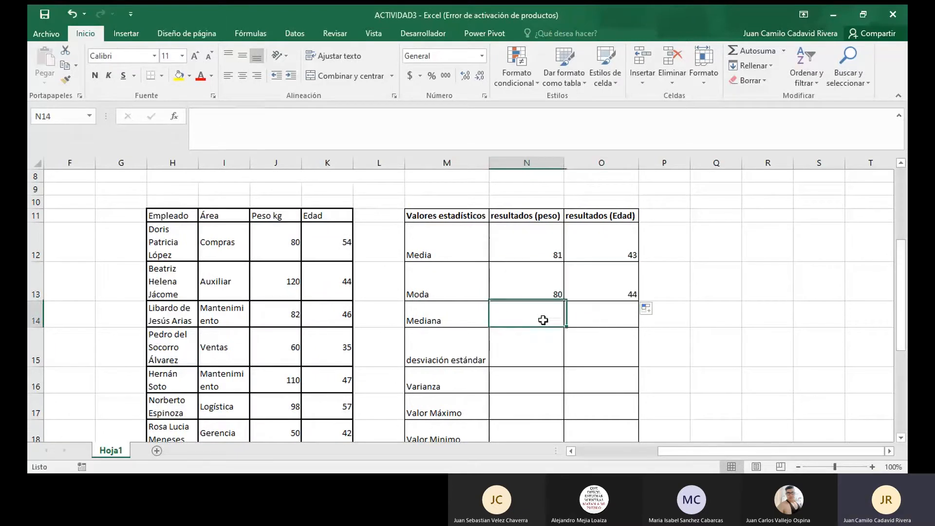
Step: Compare the mode formulas in N13 and O13 with the Peso kg and Edad columns they refer to
left_click(540, 291)
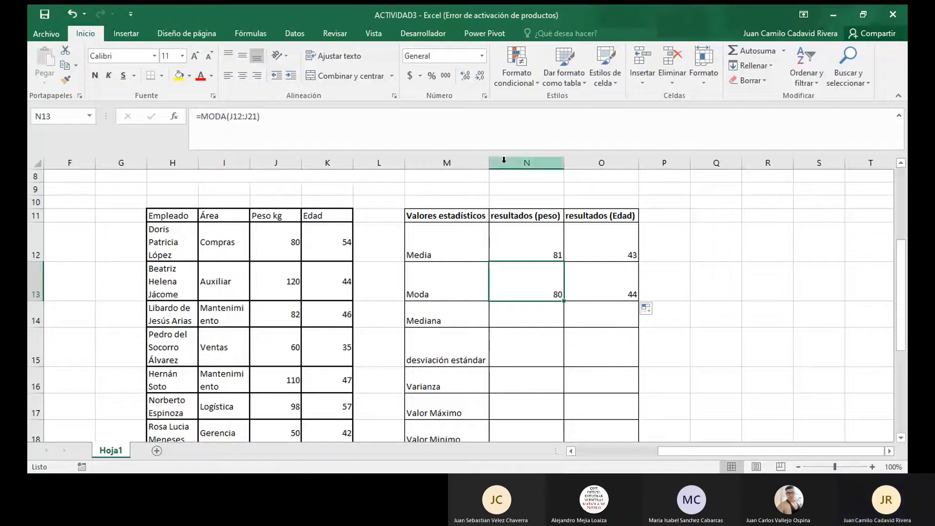
left_click(275, 163)
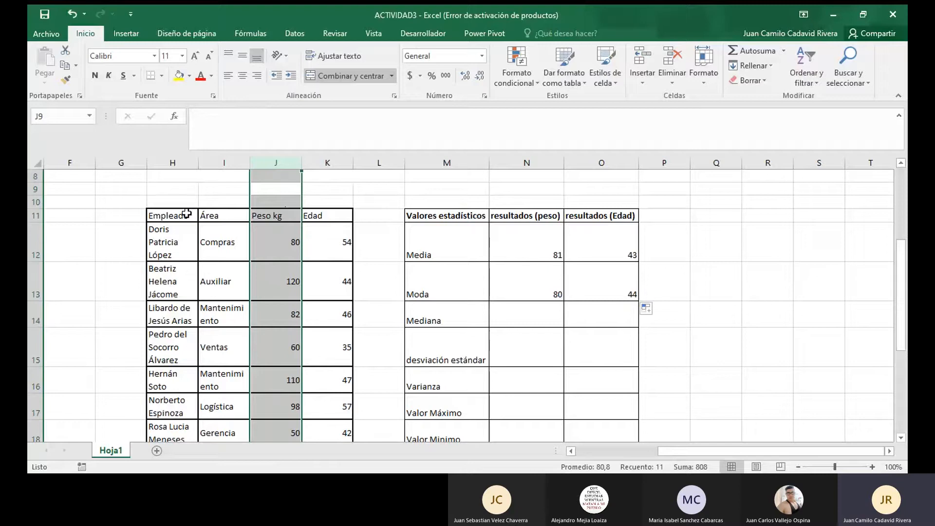
left_click(520, 270)
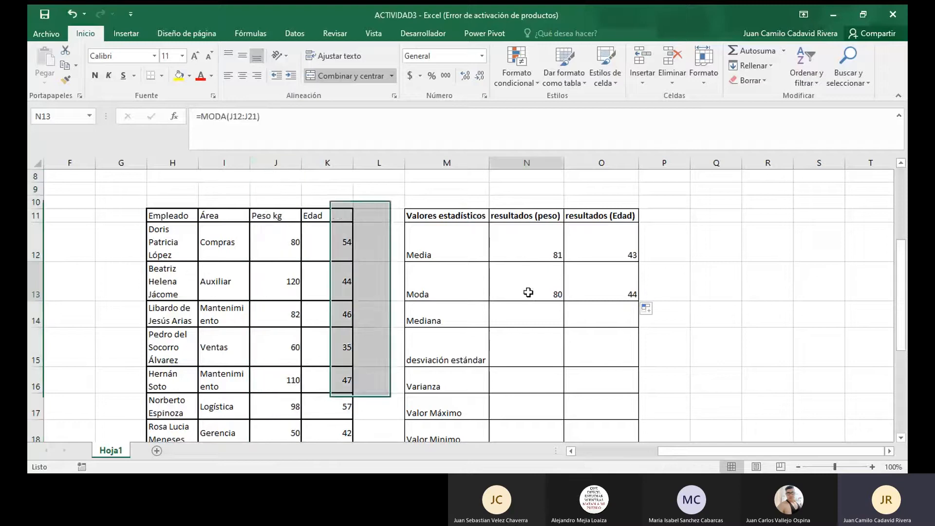
left_click(621, 270)
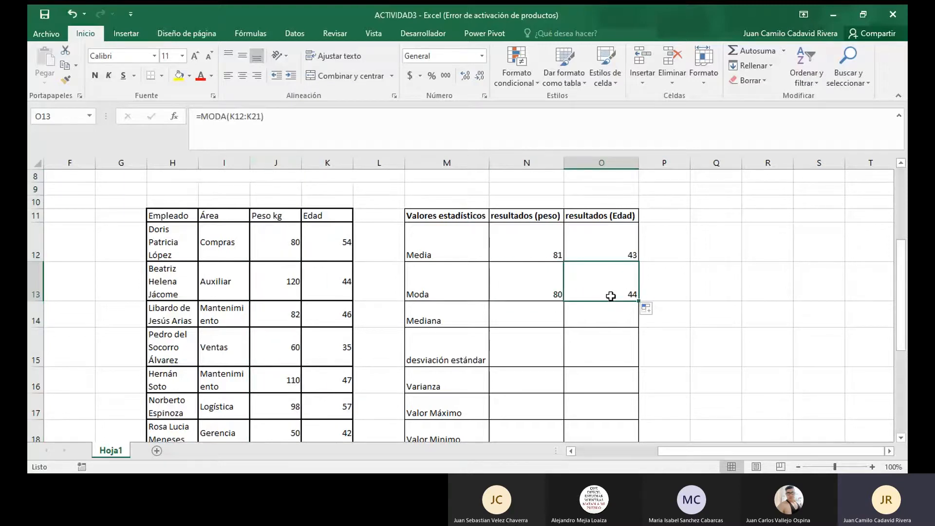
Step: Calculate the median weight in N14 with the MEDIANA function over the Peso kg values in J12:J21
scroll(582, 298, "down", 1)
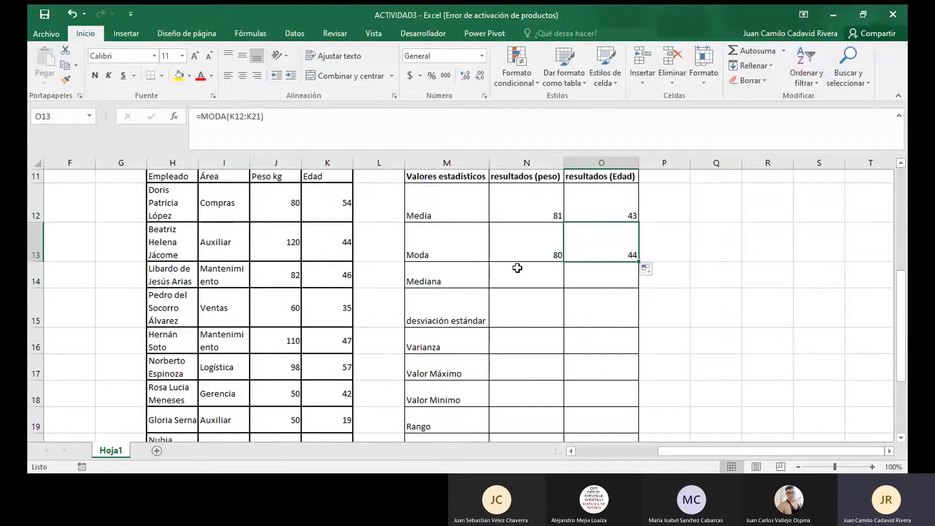
left_click(536, 278)
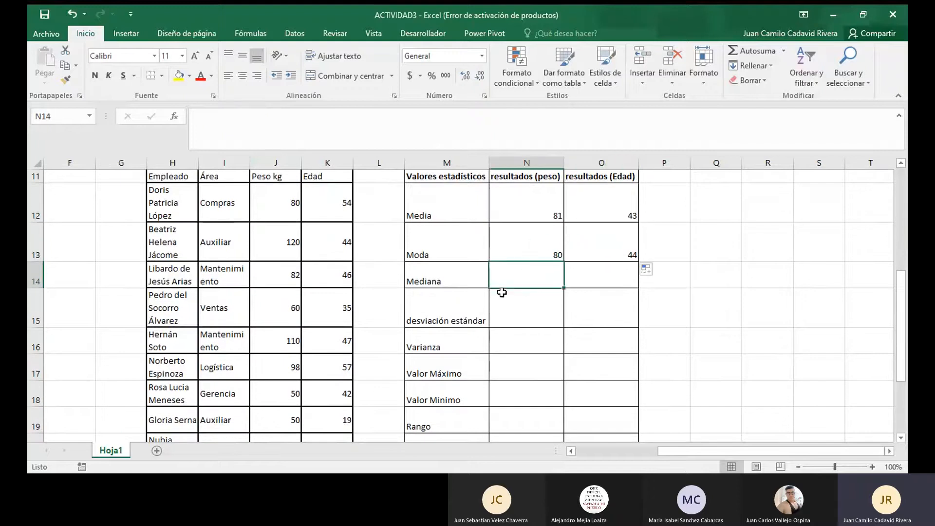
type("=m")
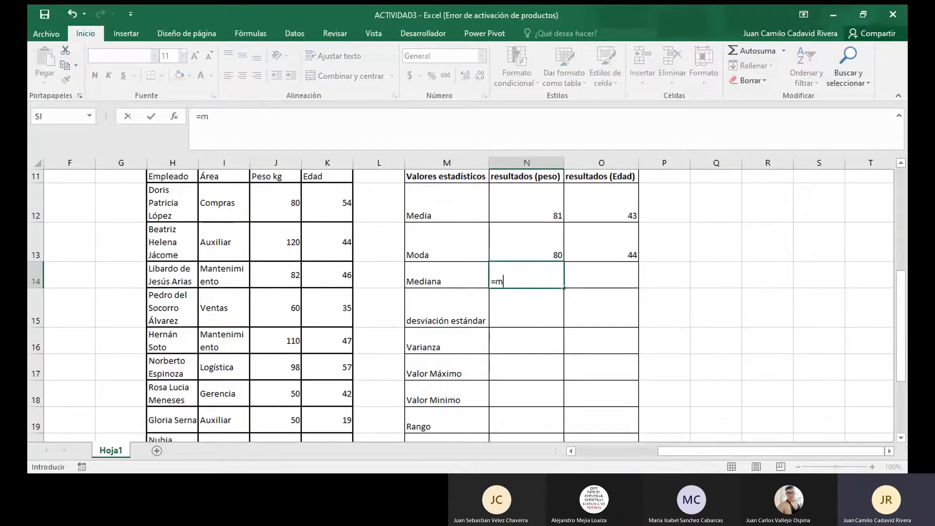
type("edian")
key("Tab")
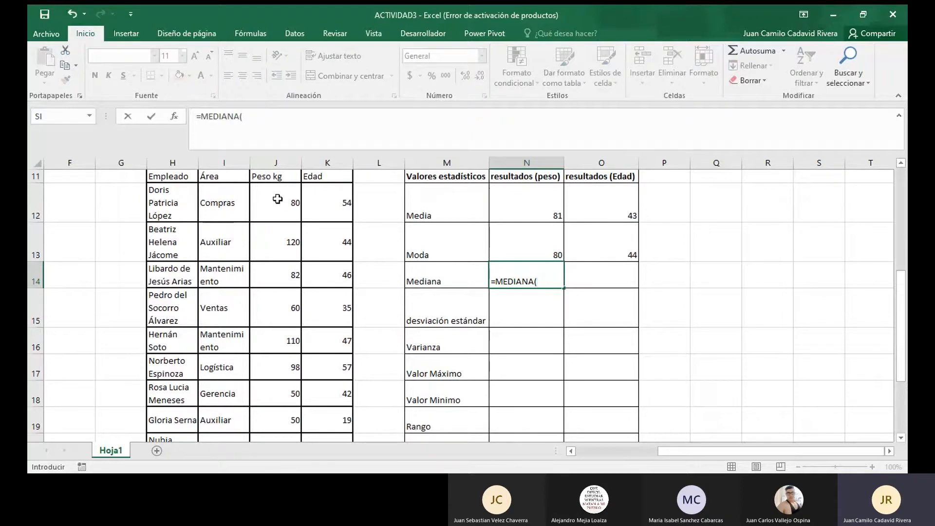
left_click_drag(277, 199, 283, 394)
scroll(298, 340, "up", 3)
key("Return")
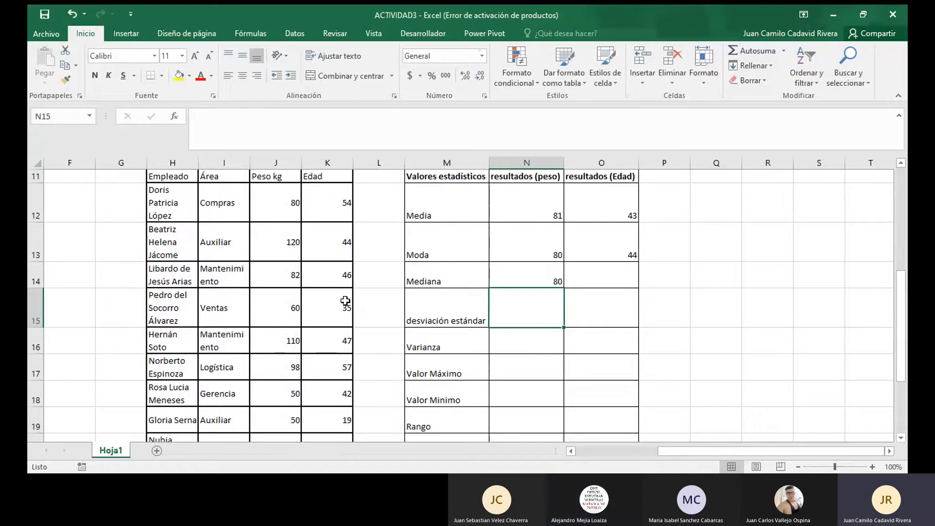
Step: Fill the MEDIANA formula from N14 across to O14 to calculate the median age
left_click(559, 282)
left_click_drag(565, 288, 622, 286)
left_click(542, 319)
Step: Check the ranges used by the median formulas in N14 and O14
left_click(559, 275)
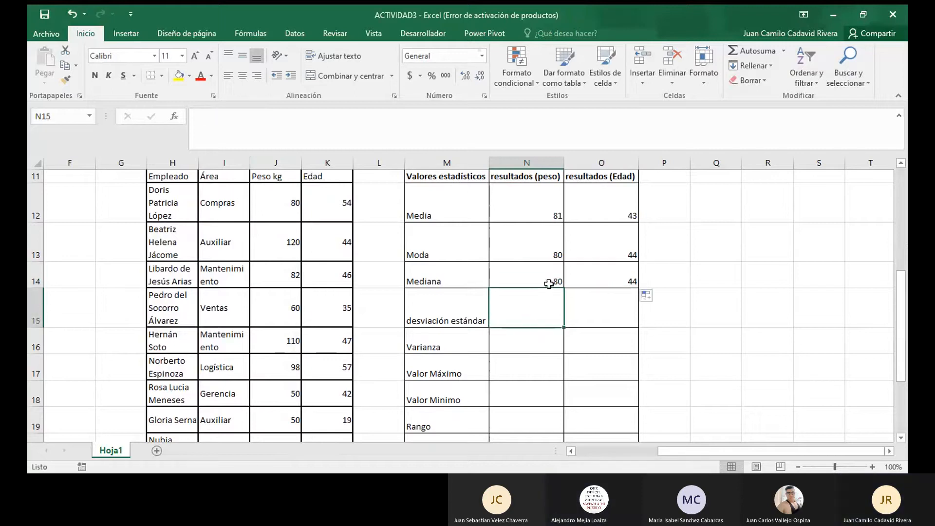
left_click(601, 274)
left_click(541, 280)
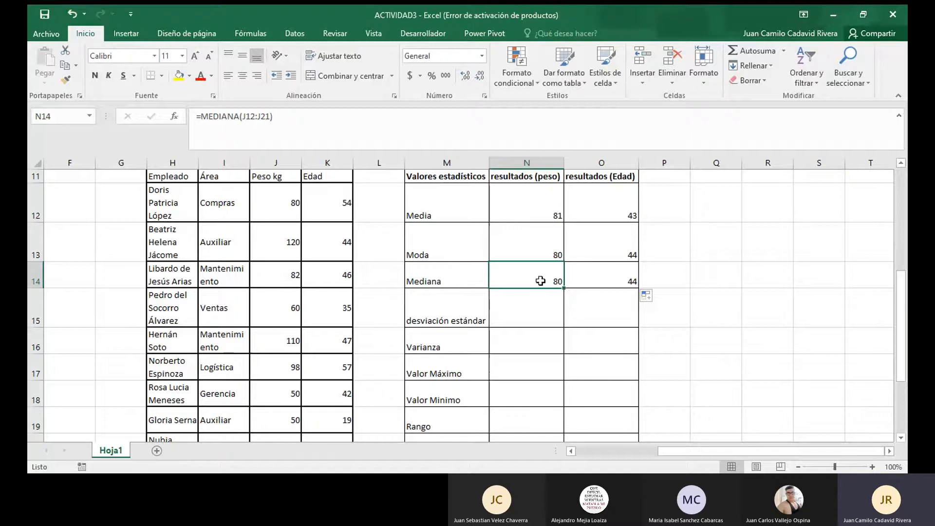
left_click(627, 280)
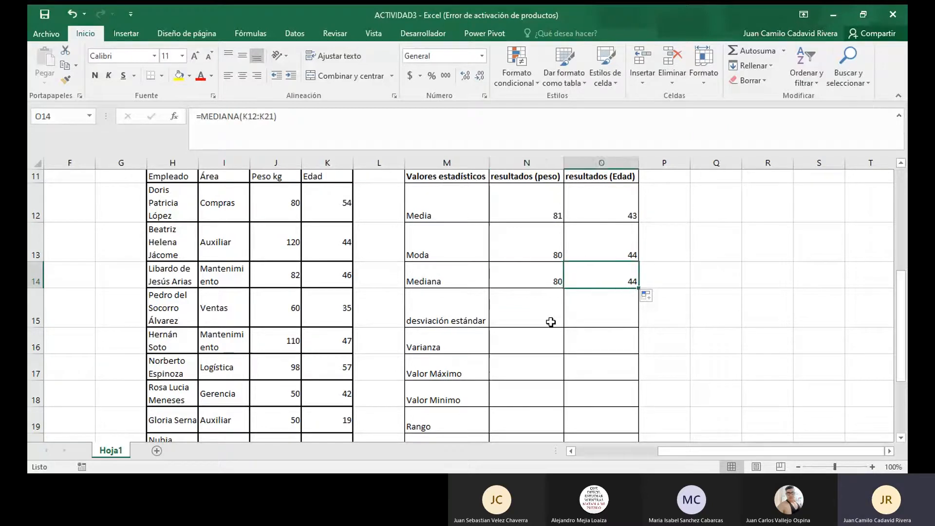
left_click(519, 318)
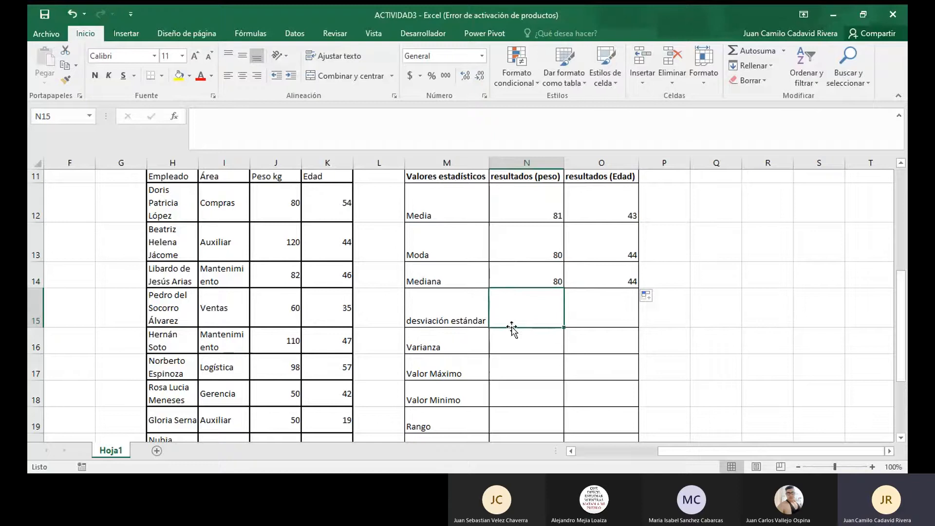
type("de")
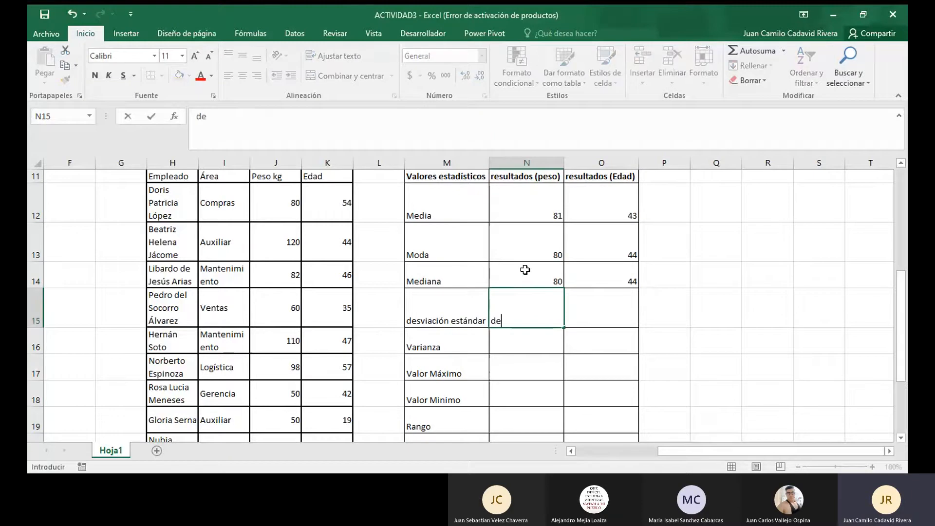
key("BackSpace")
key("BackSpace")
type("=des")
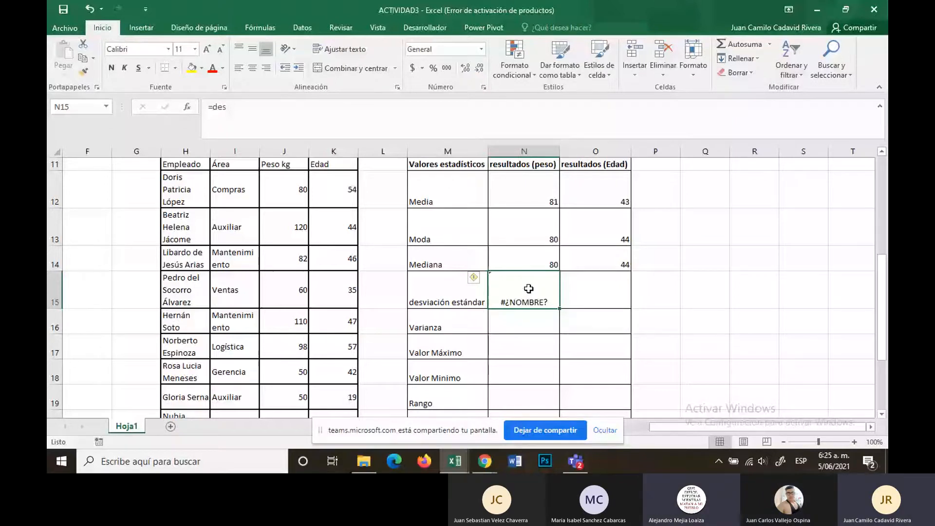
Step: Calculate the standard deviation of the weights in N15 with the DESVEST function over J12:J21
type("=D")
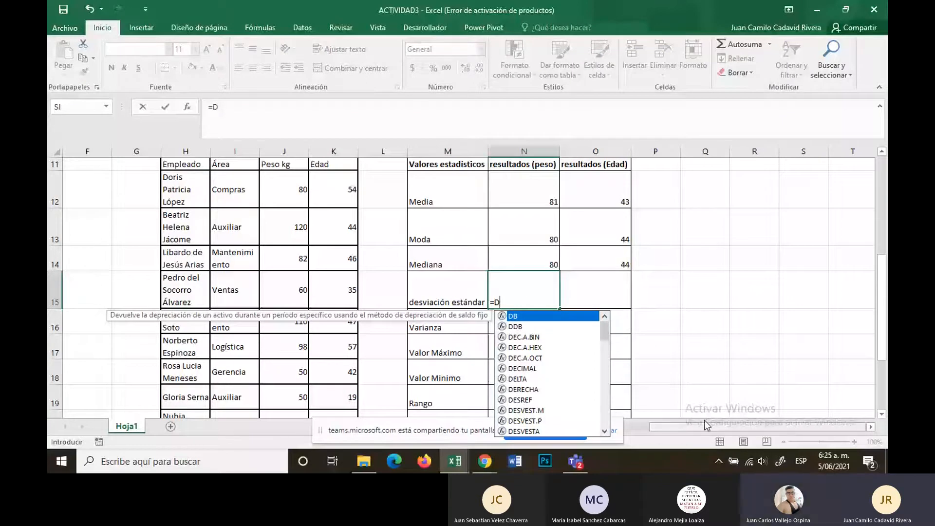
left_click(762, 461)
left_click(703, 348)
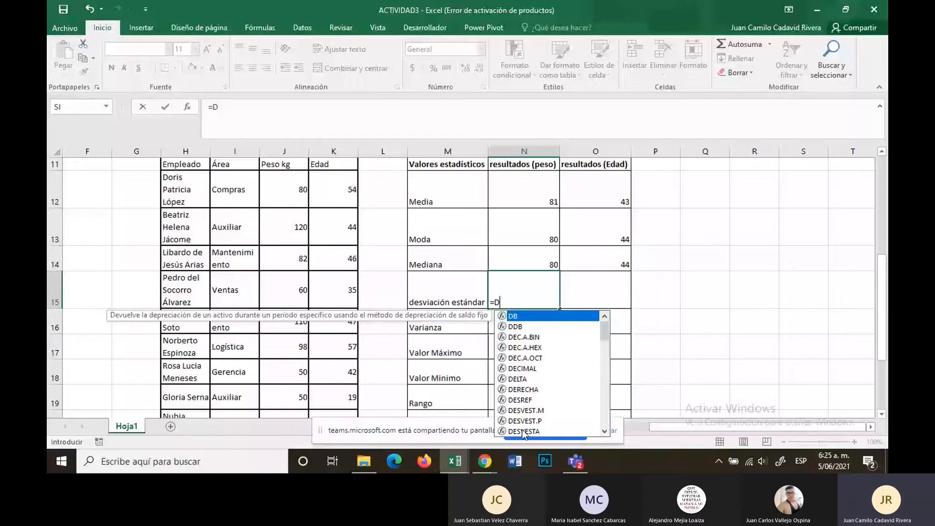
type("e")
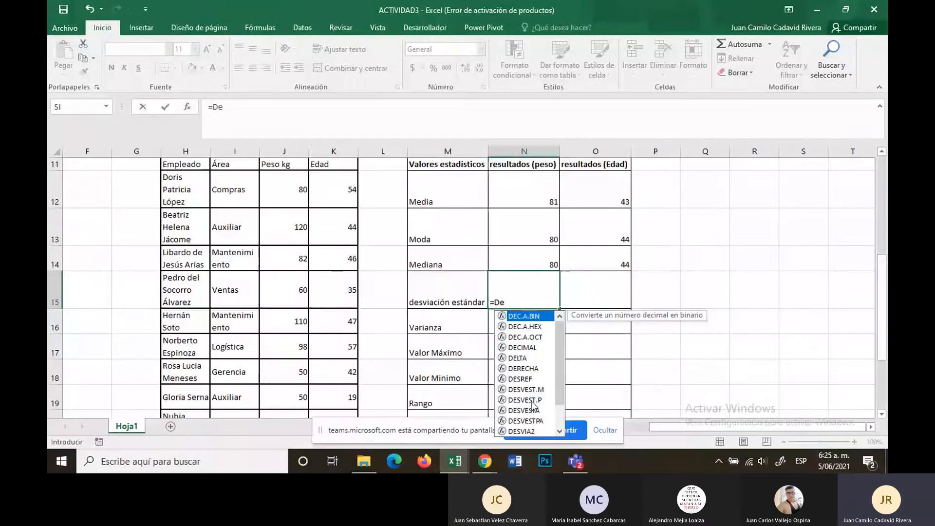
type("s")
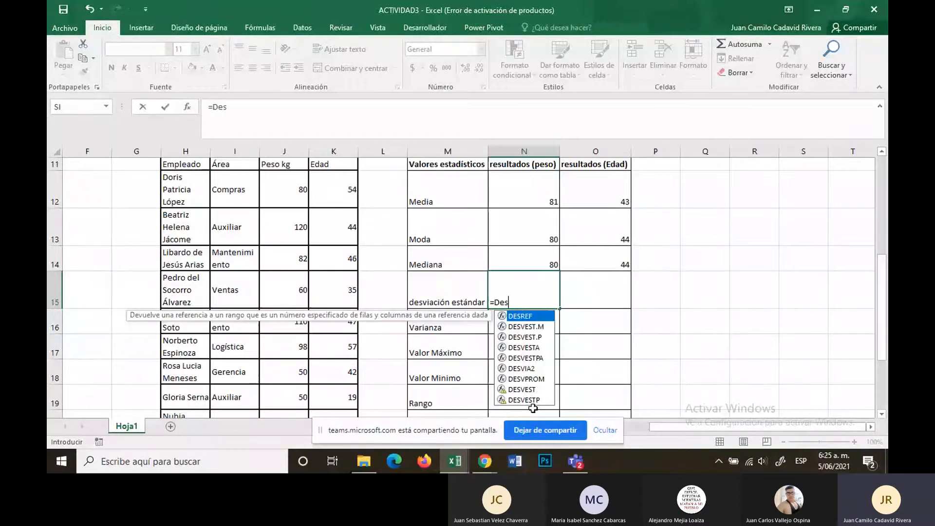
left_click(542, 390)
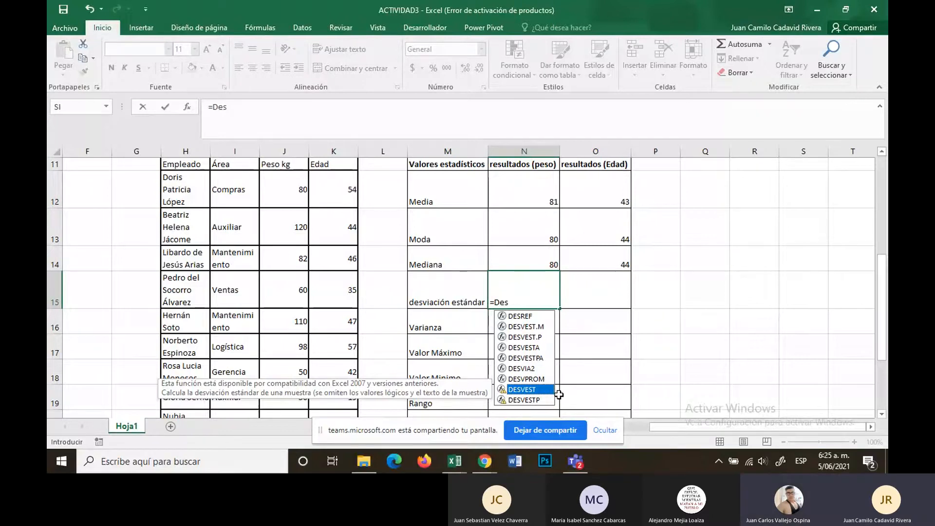
double_click(534, 390)
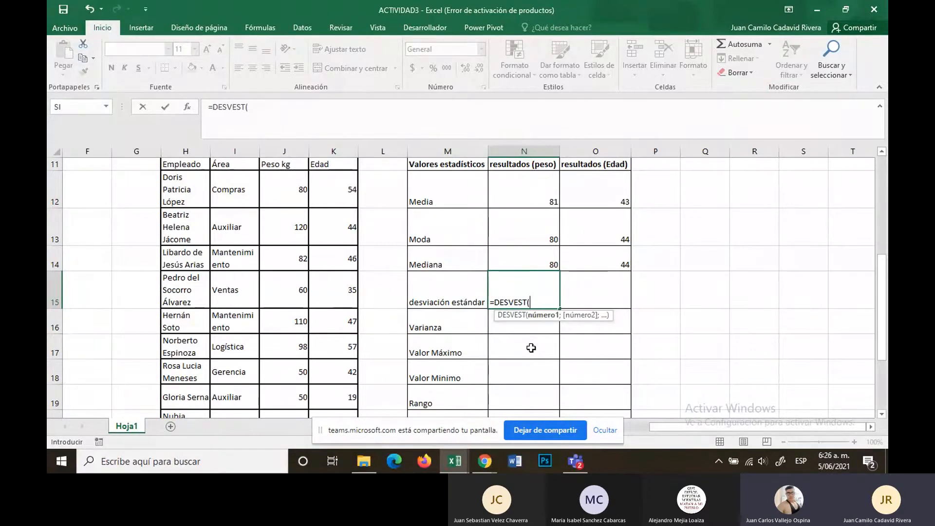
left_click_drag(298, 189, 292, 378)
scroll(453, 347, "up", 2)
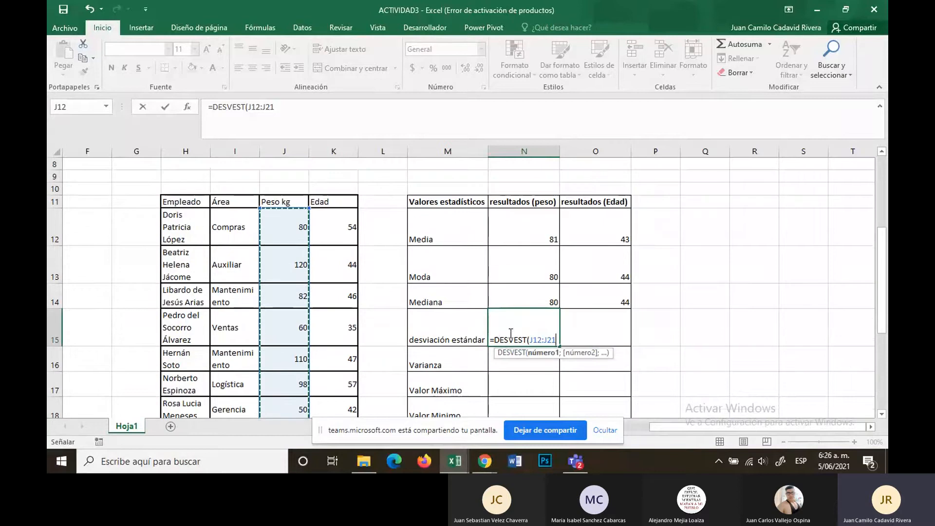
key("Return")
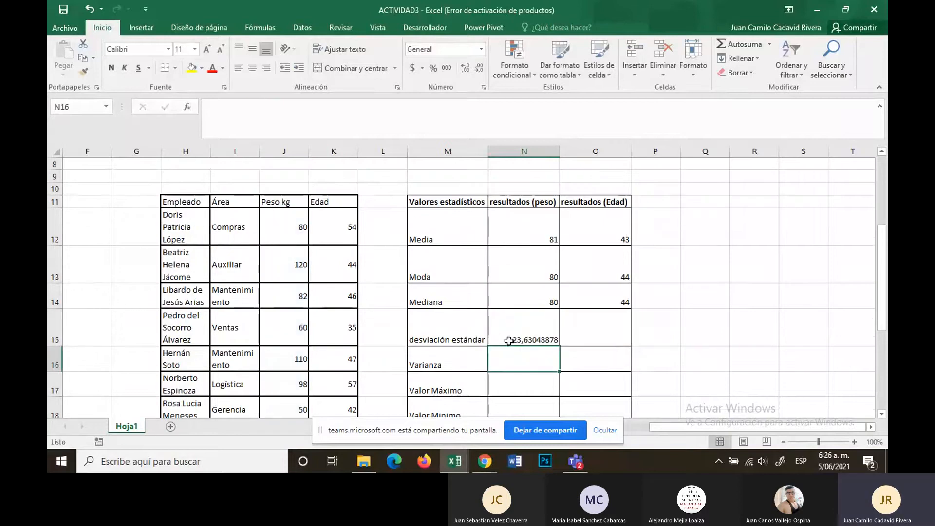
Step: Review the DESVEST formula in N15 and clear it from the cell
left_click(510, 340)
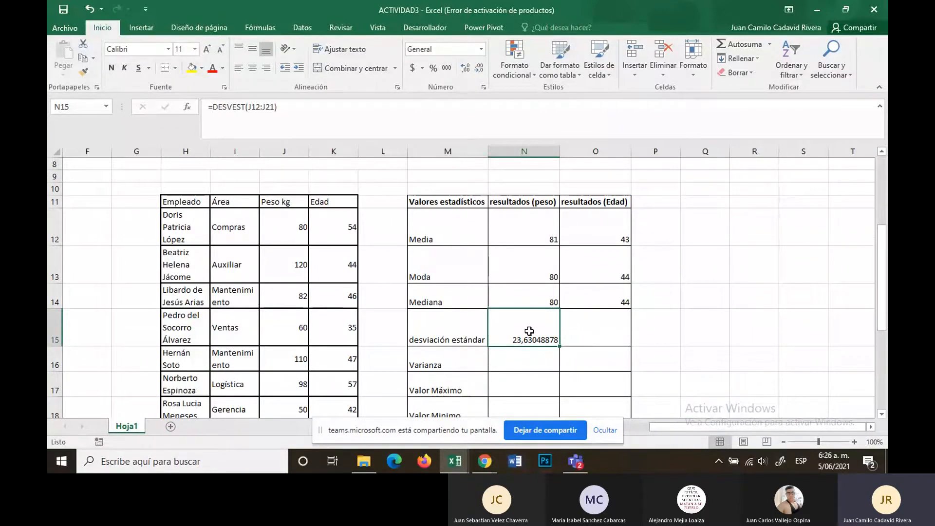
scroll(529, 326, "down", 2)
scroll(524, 297, "up", 1)
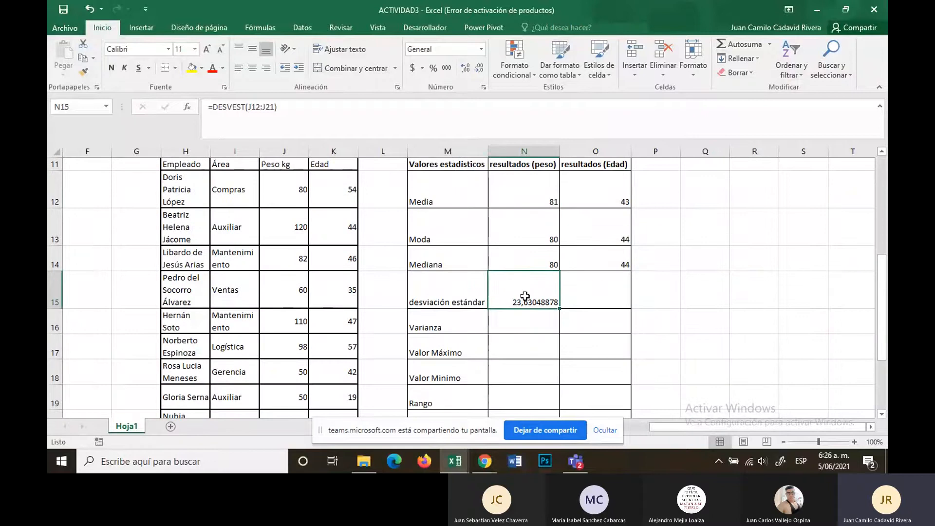
key("Delete")
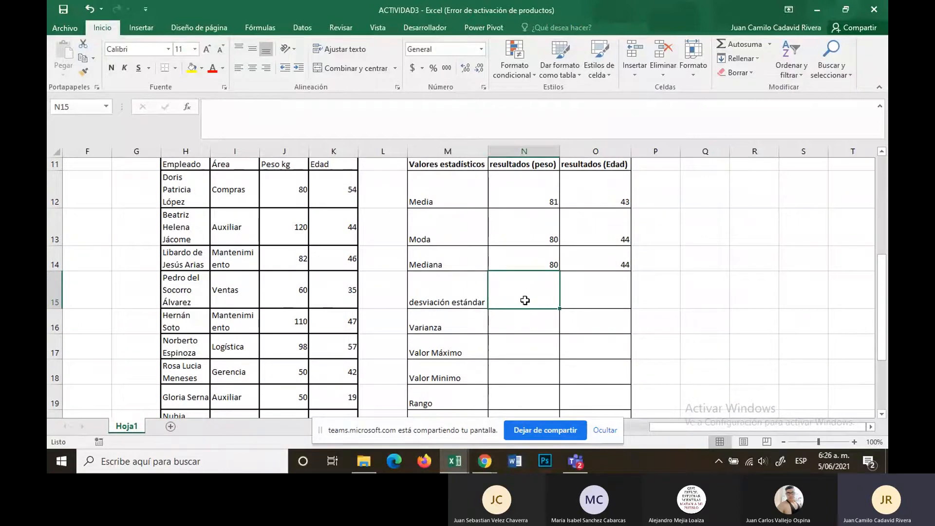
Step: Calculate the standard deviation of the weights in N15 with the DESVEST function over J12:J21
type("=des")
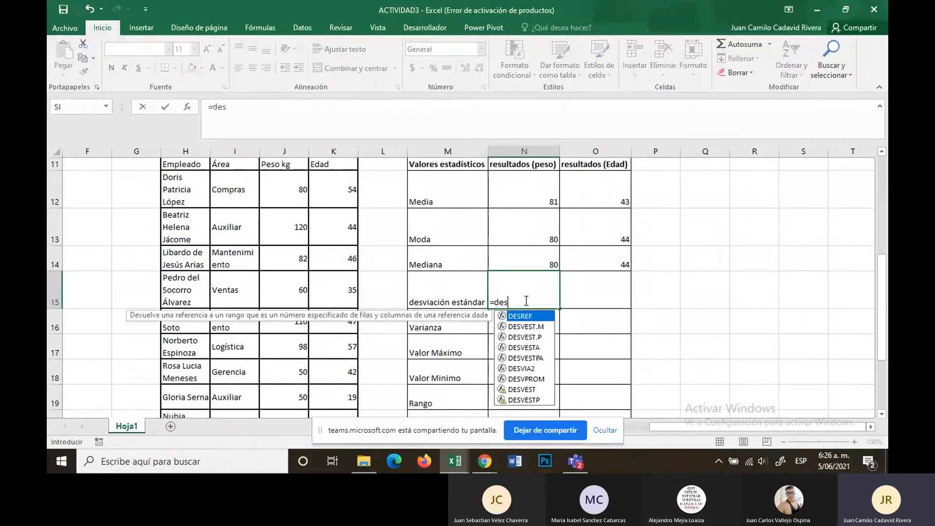
double_click(523, 390)
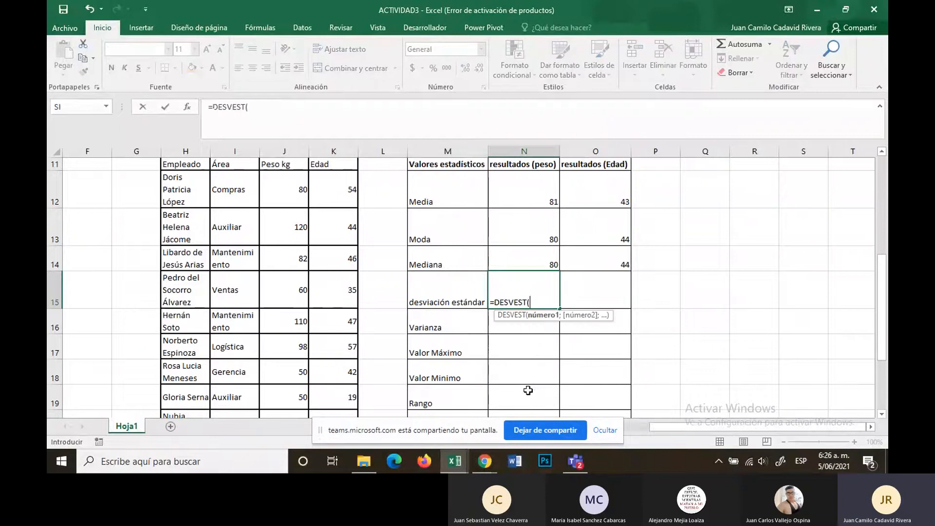
left_click_drag(296, 182, 288, 380)
scroll(288, 379, "up", 1)
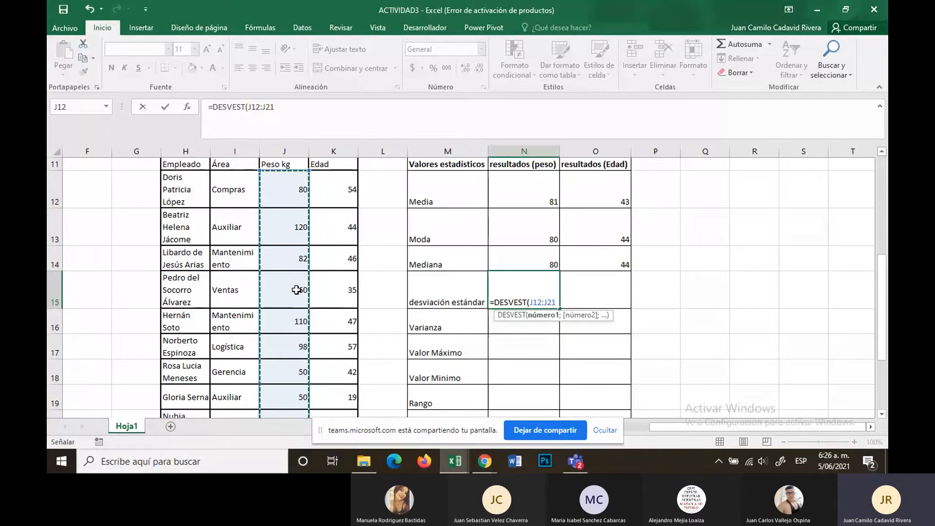
key("Return")
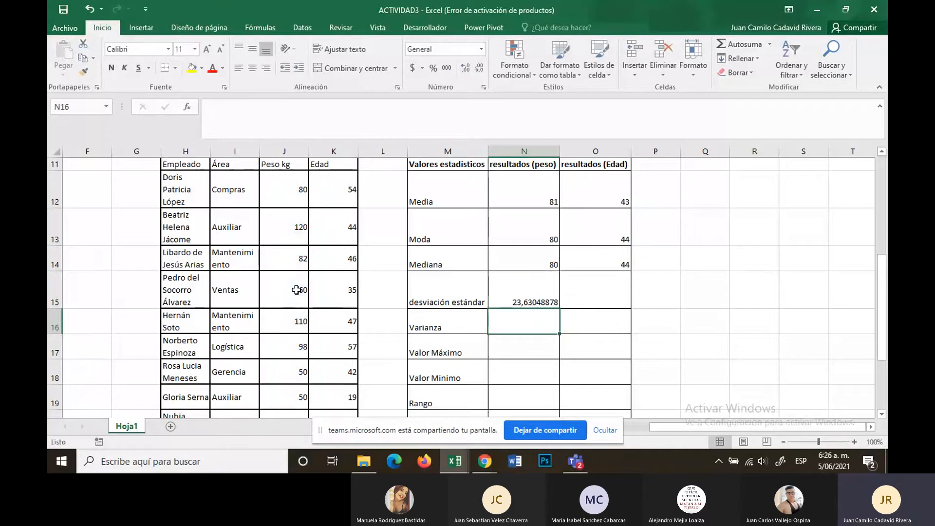
Step: Fill the DESVEST formula from N15 across to O15 to calculate the standard deviation of the ages
left_click(548, 289)
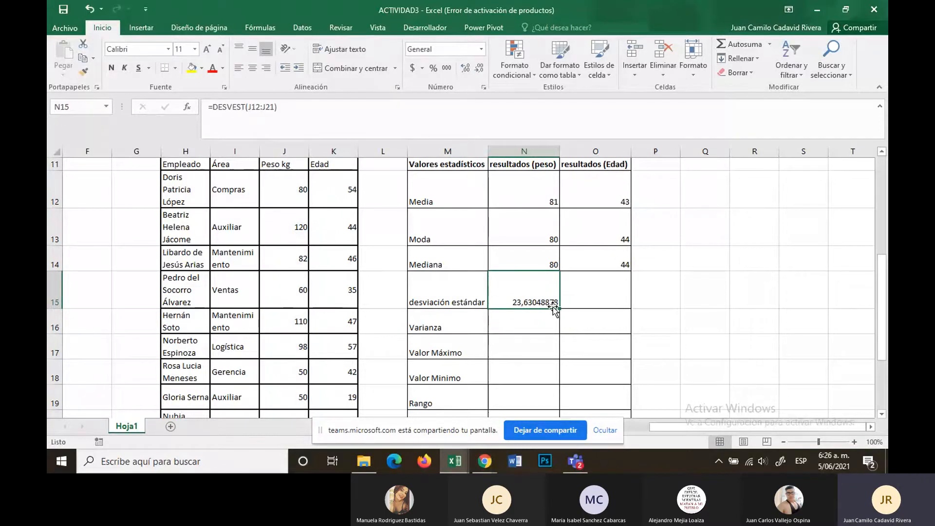
left_click_drag(559, 308, 603, 313)
left_click(540, 323)
left_click(595, 305)
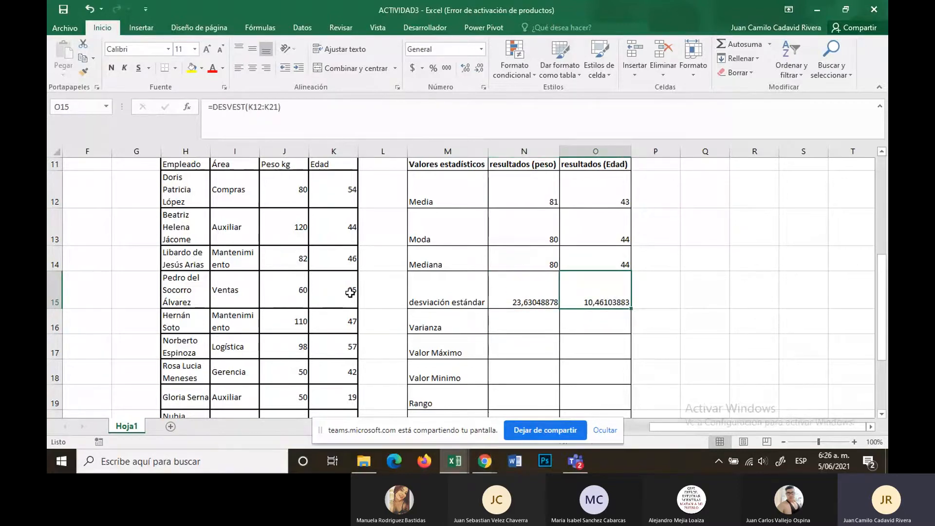
Step: Examine the individual ages in column K and weights in column J to see how they spread around the mean
scroll(350, 293, "down", 1)
scroll(354, 307, "up", 1)
left_click(346, 290)
scroll(349, 297, "down", 2)
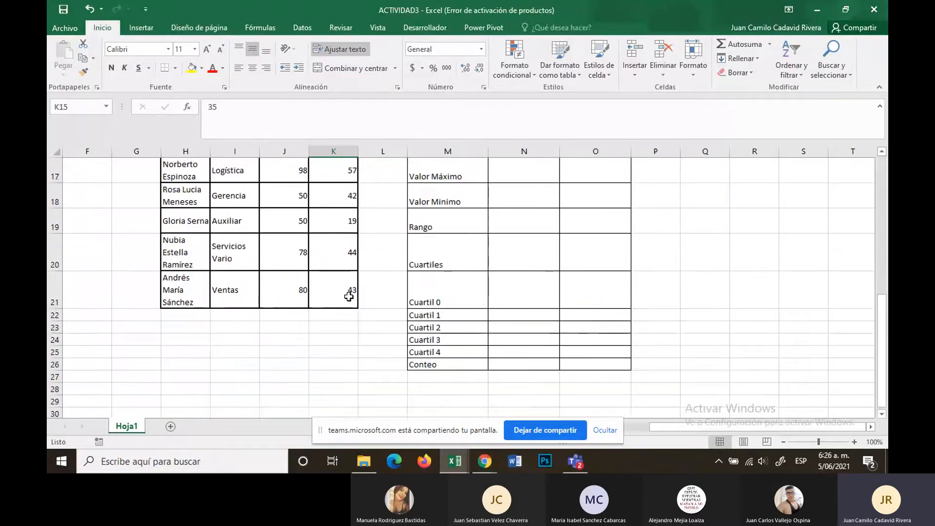
scroll(349, 296, "up", 2)
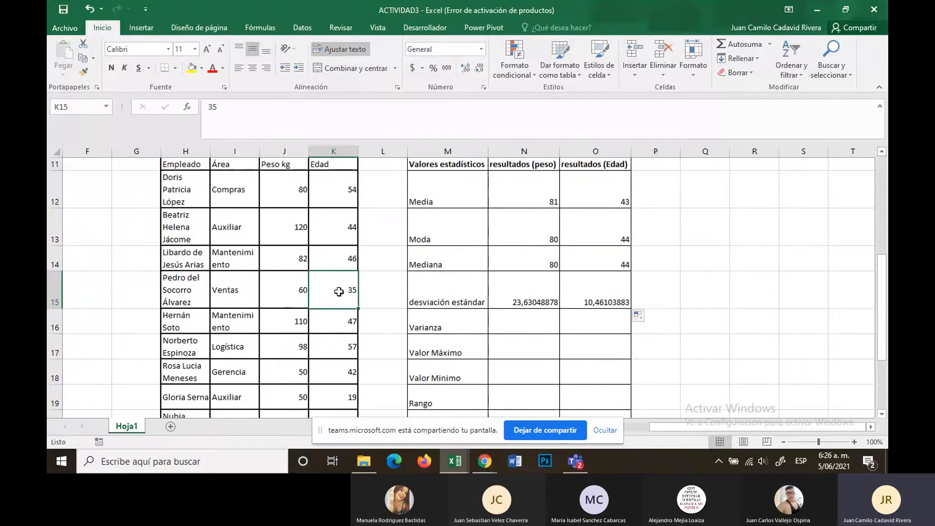
left_click(341, 347)
left_click(334, 396)
scroll(334, 396, "down", 2)
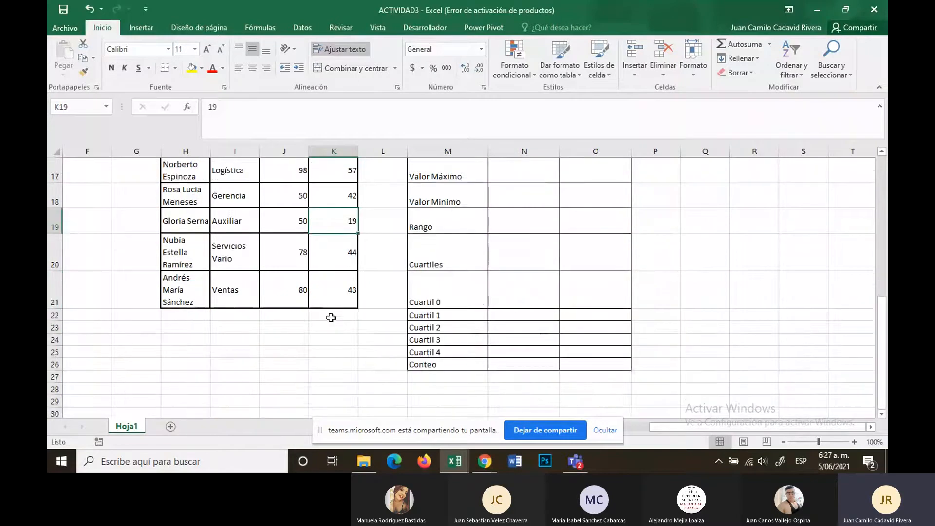
scroll(334, 247, "up", 1)
left_click(339, 335)
scroll(340, 339, "up", 1)
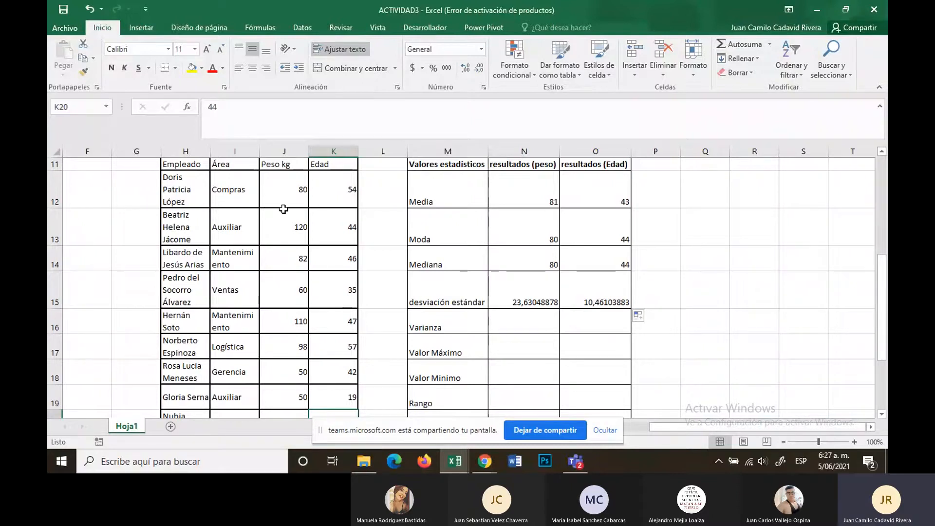
left_click_drag(284, 208, 285, 347)
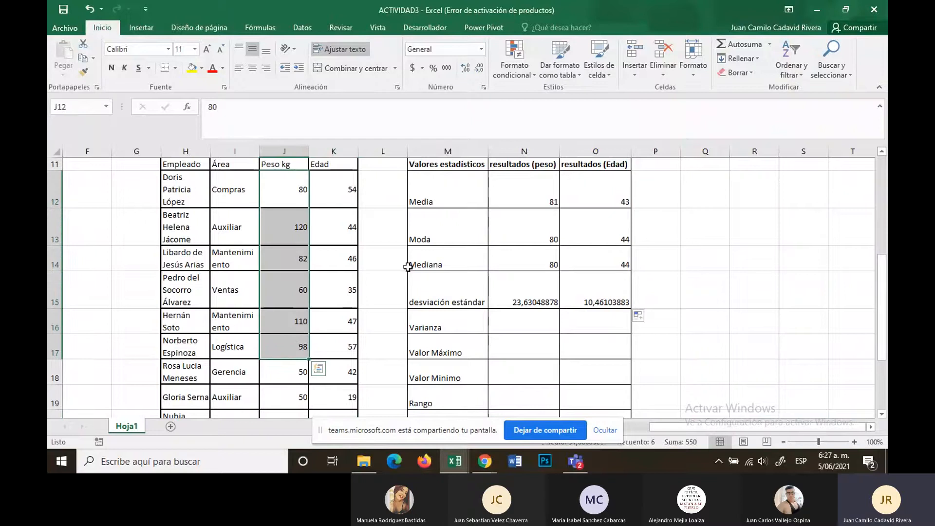
left_click(286, 379)
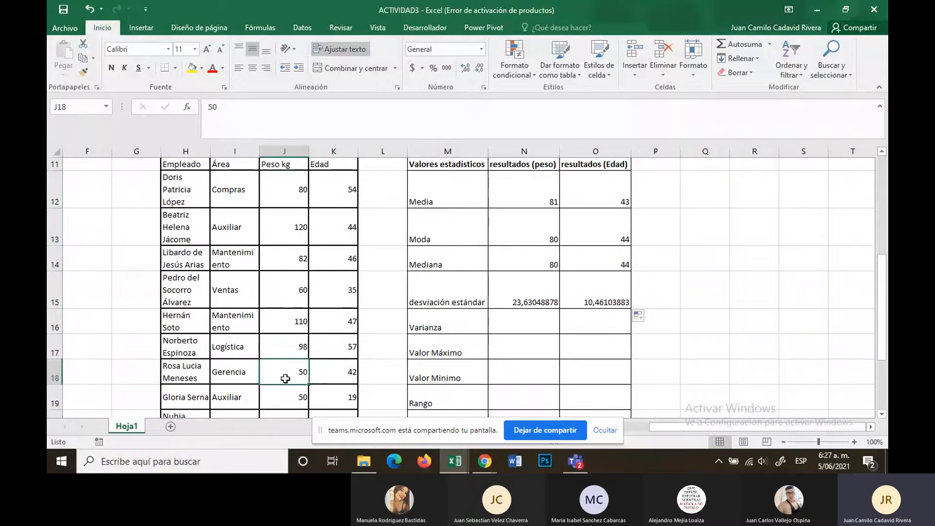
left_click(290, 244)
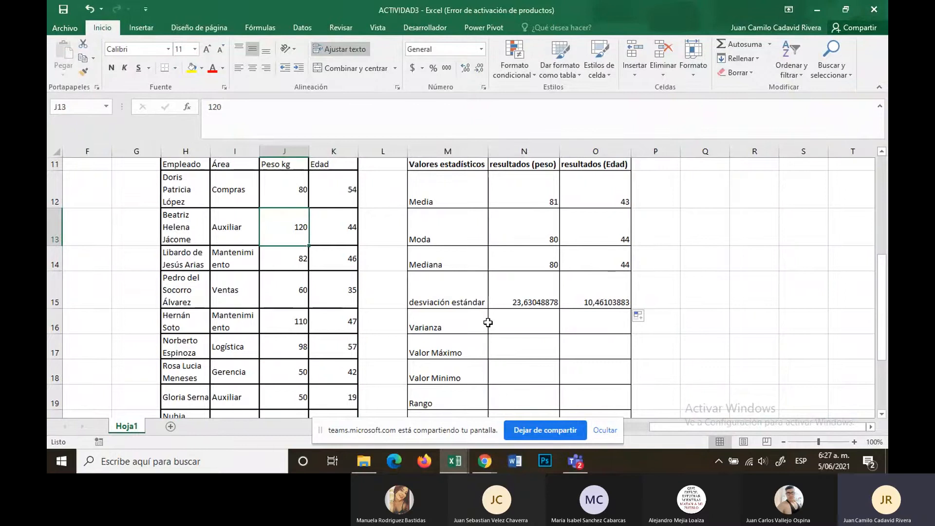
Step: Calculate the variance of the weights in N16 with VAR over J12:J21 and fill it across to O16 for the ages
left_click(507, 329)
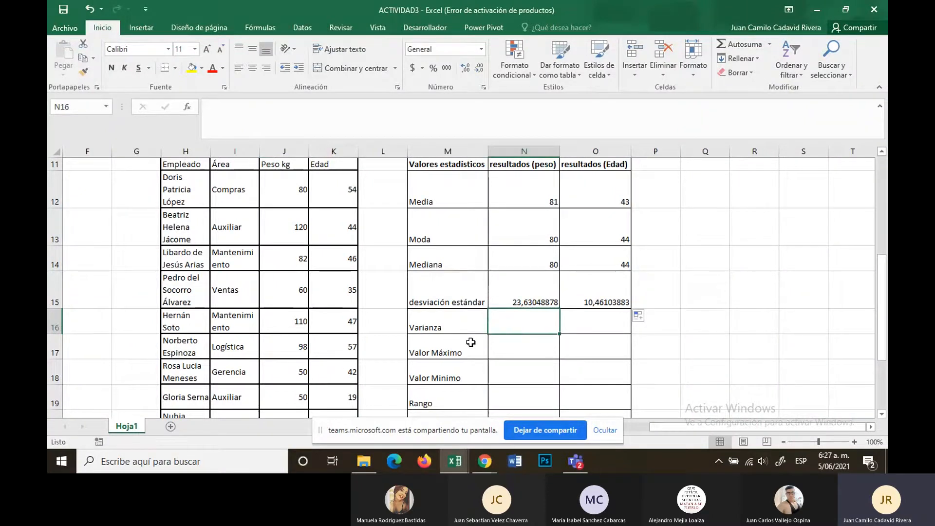
type("=")
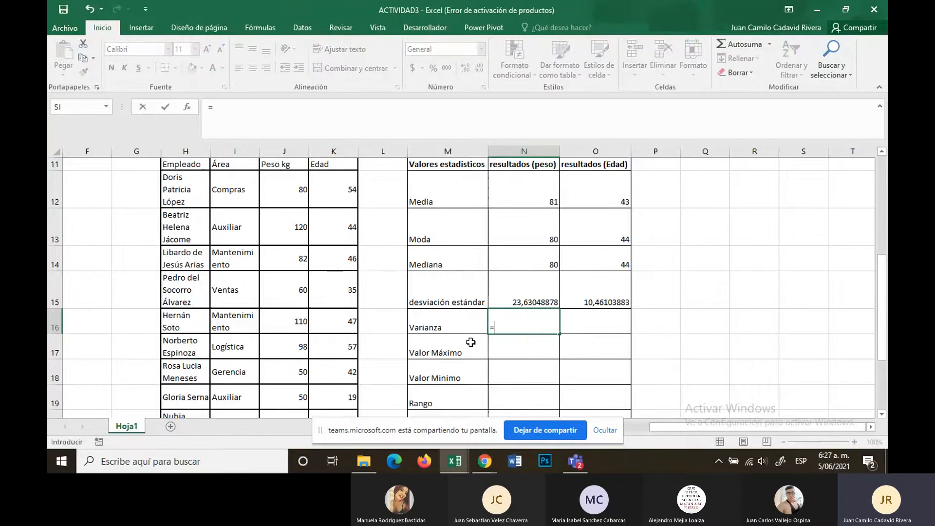
type("var")
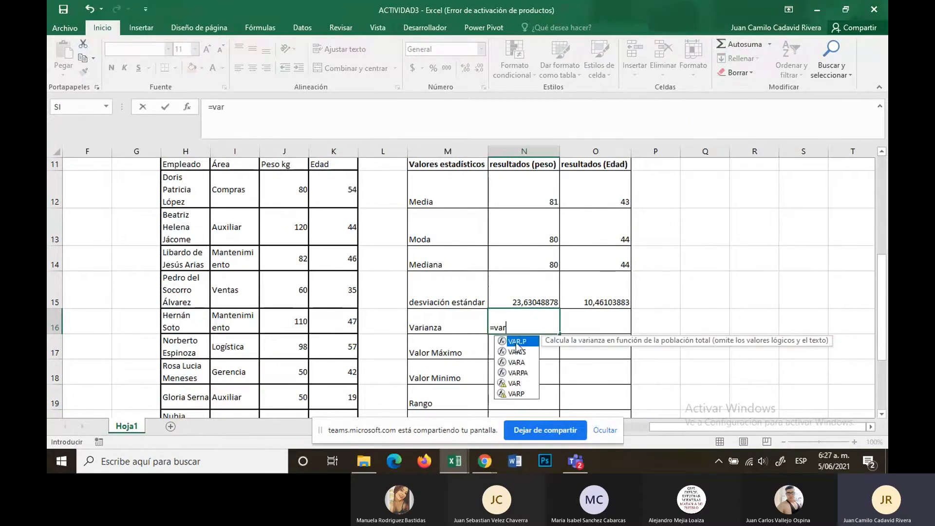
left_click(519, 385)
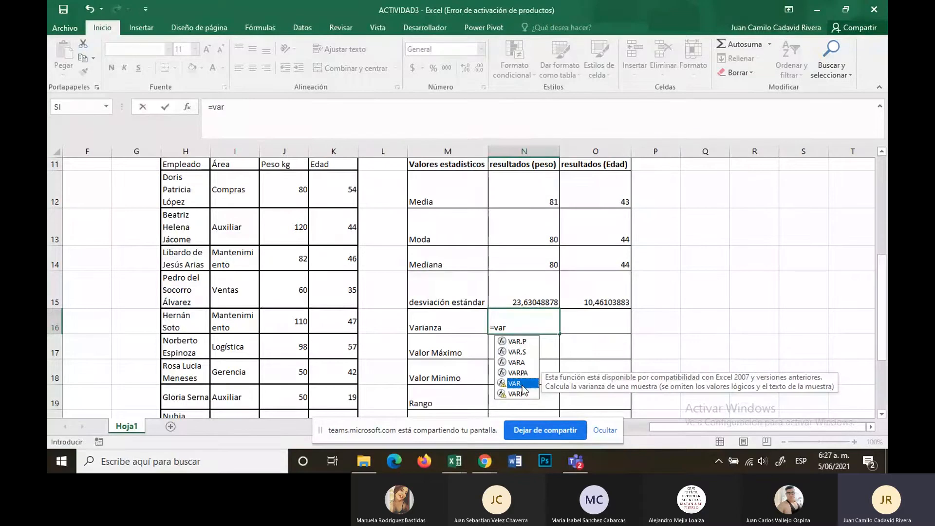
double_click(515, 384)
left_click_drag(284, 190, 301, 397)
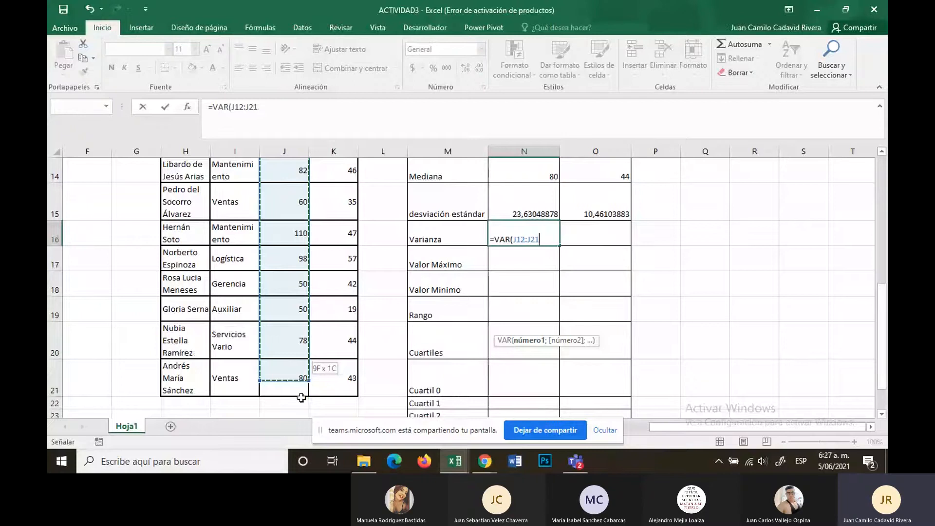
left_click_drag(301, 397, 300, 364)
key("Return")
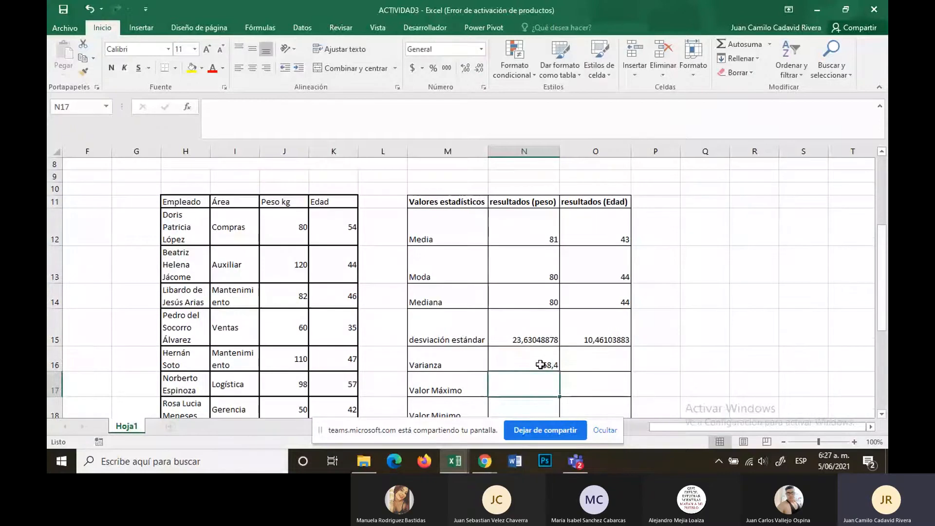
left_click(545, 363)
left_click_drag(563, 373, 619, 378)
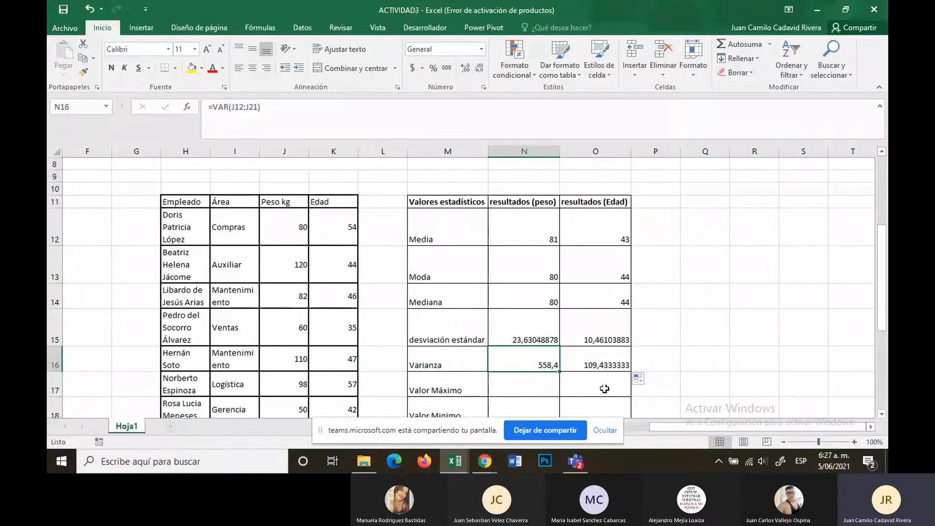
Step: Check the cell range used by the VAR formula in N16
double_click(529, 366)
scroll(287, 308, "down", 3)
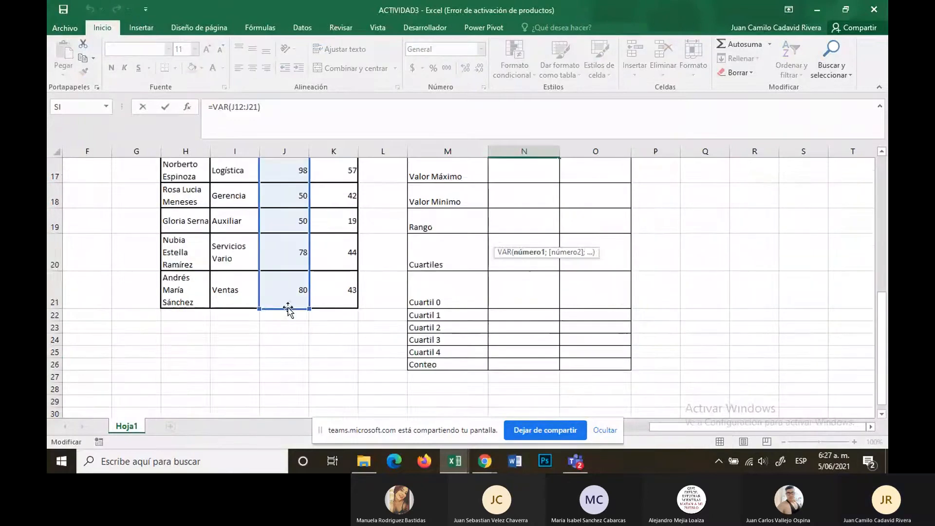
scroll(285, 307, "up", 2)
left_click(516, 356)
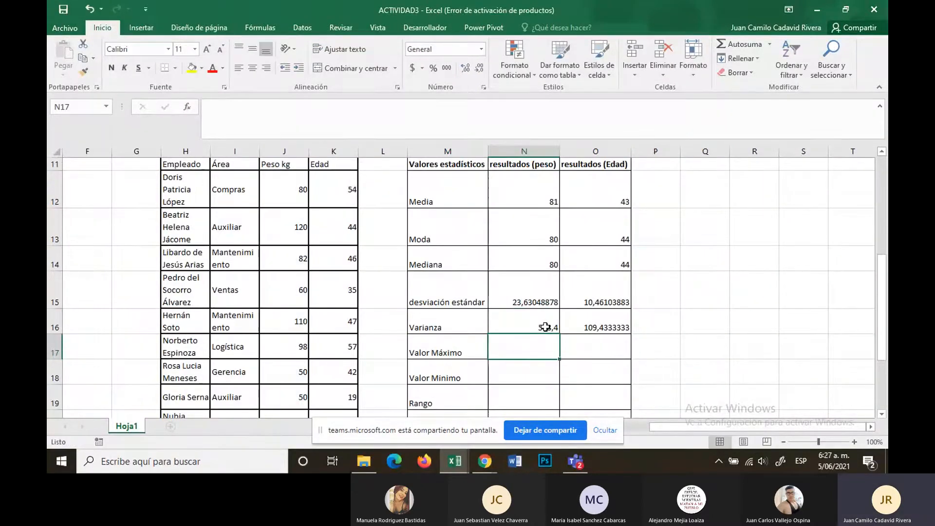
double_click(544, 328)
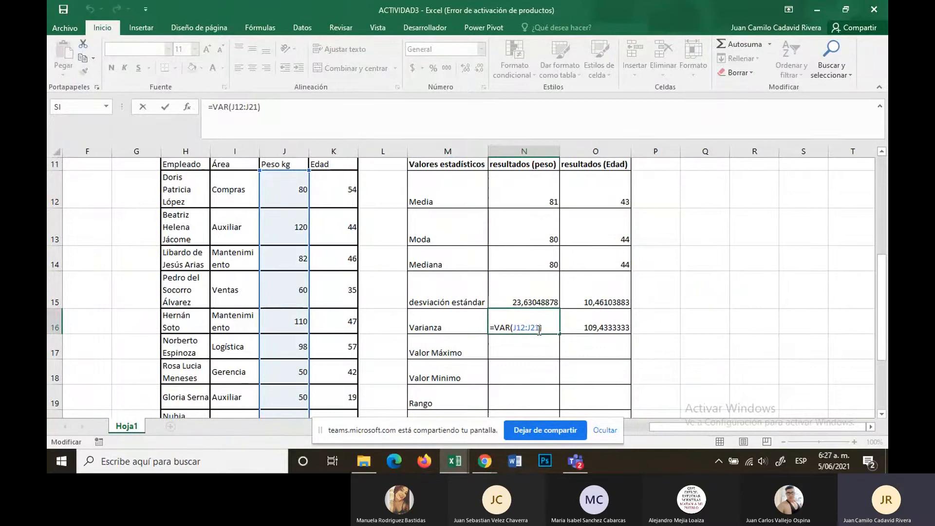
key("Return")
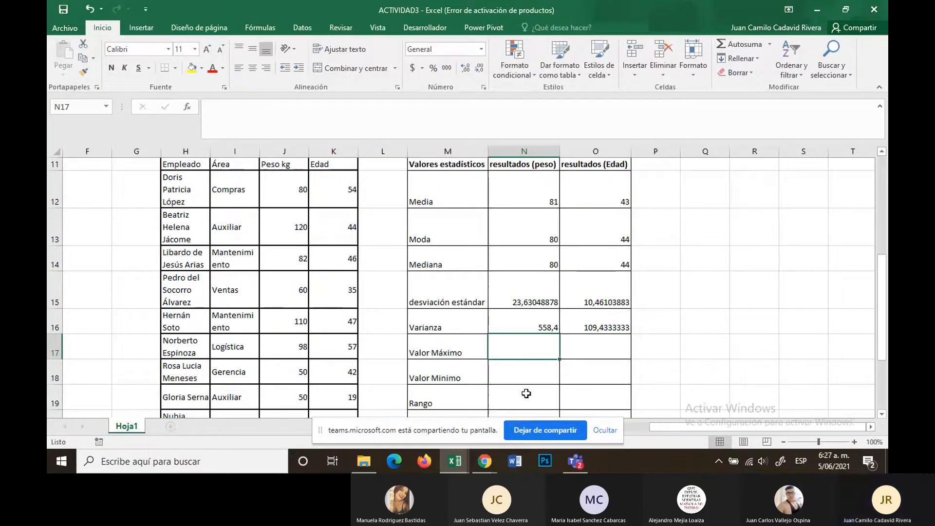
Step: Calculate the maximum weight in N17 with MAX over J12:J21 and fill it across to O17 for the ages
scroll(441, 360, "down", 1)
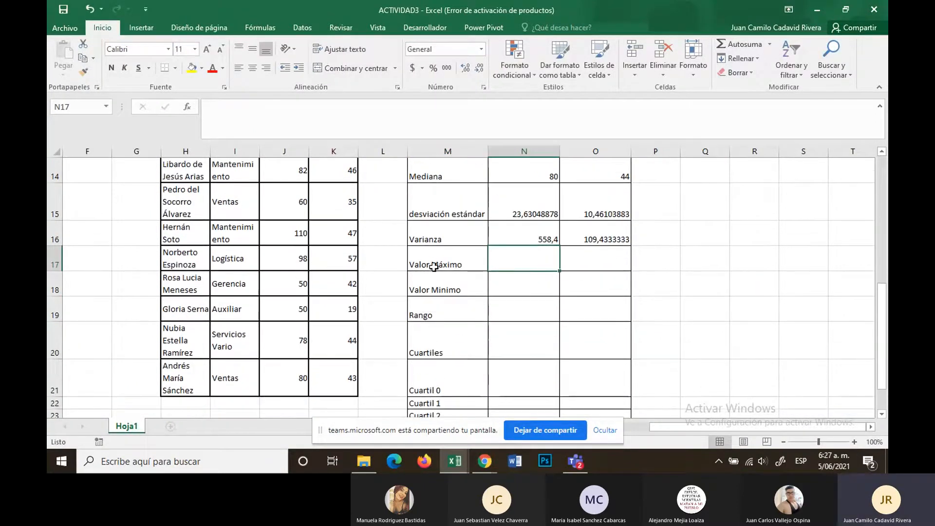
left_click_drag(446, 263, 461, 281)
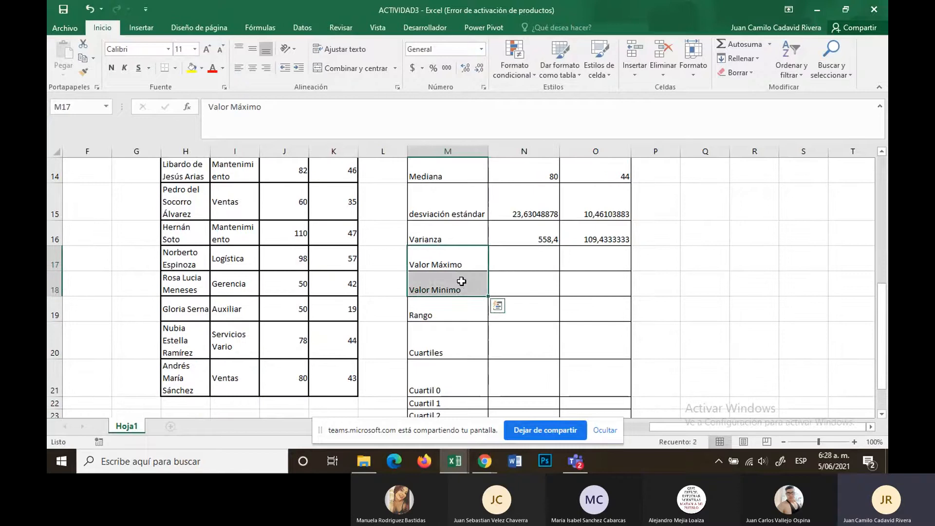
left_click(532, 261)
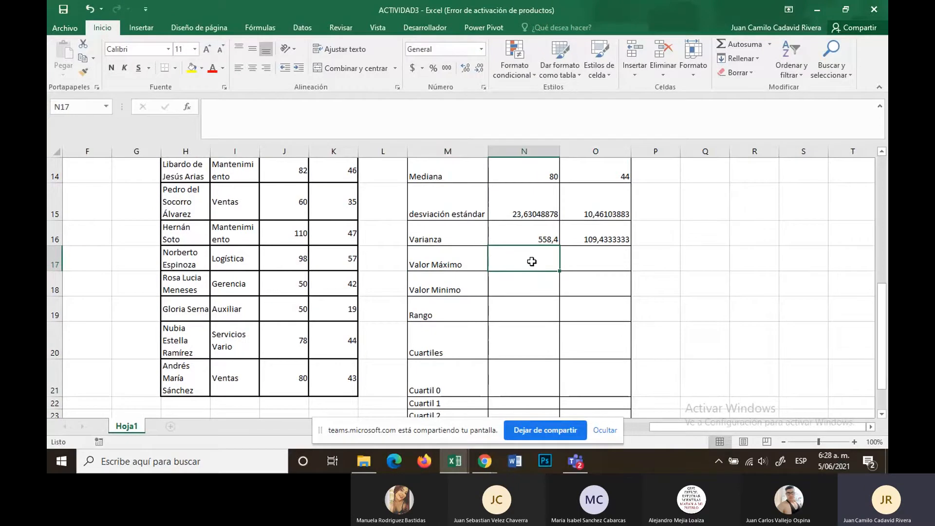
type("=")
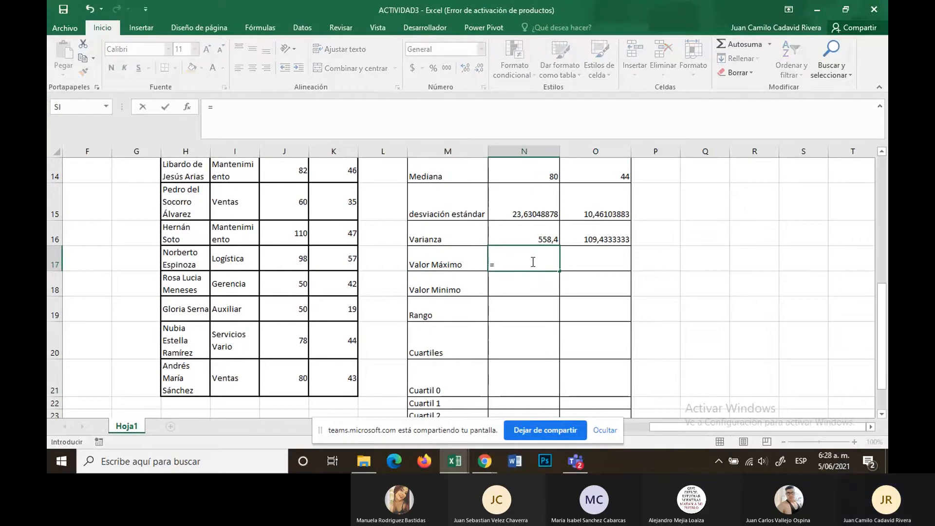
type("max")
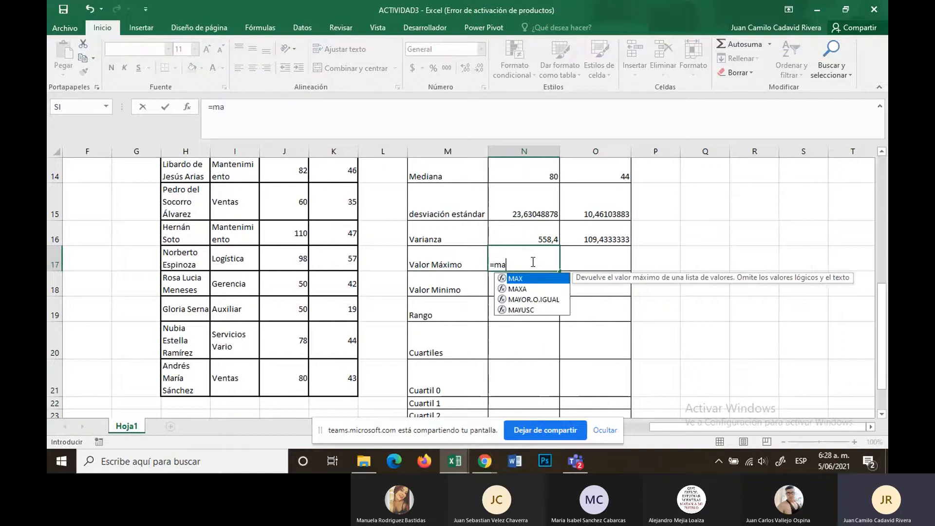
double_click(517, 278)
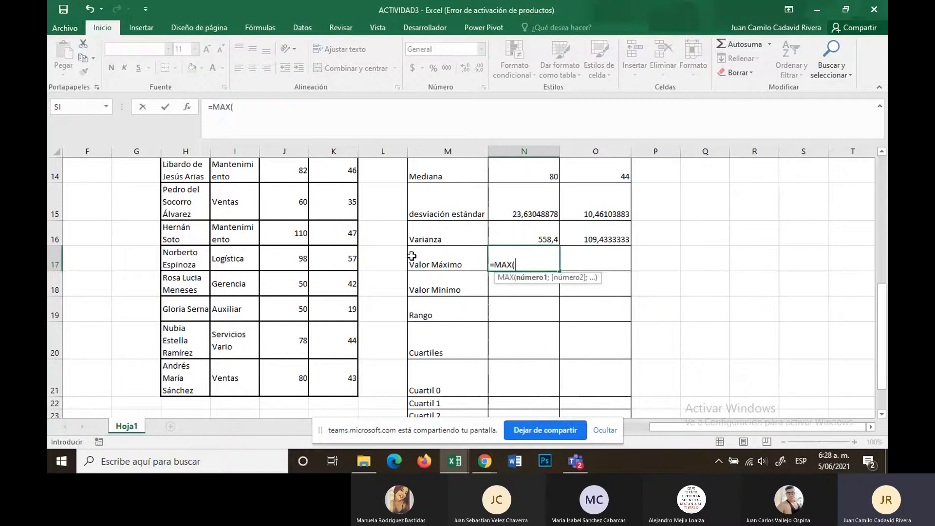
scroll(294, 196, "up", 1)
scroll(294, 196, "up", 1)
left_click_drag(292, 223, 295, 386)
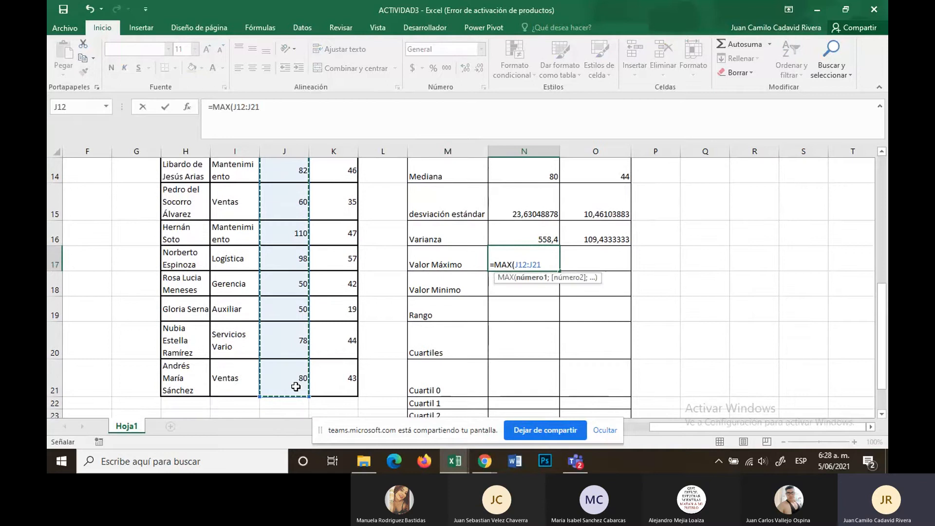
key("Return")
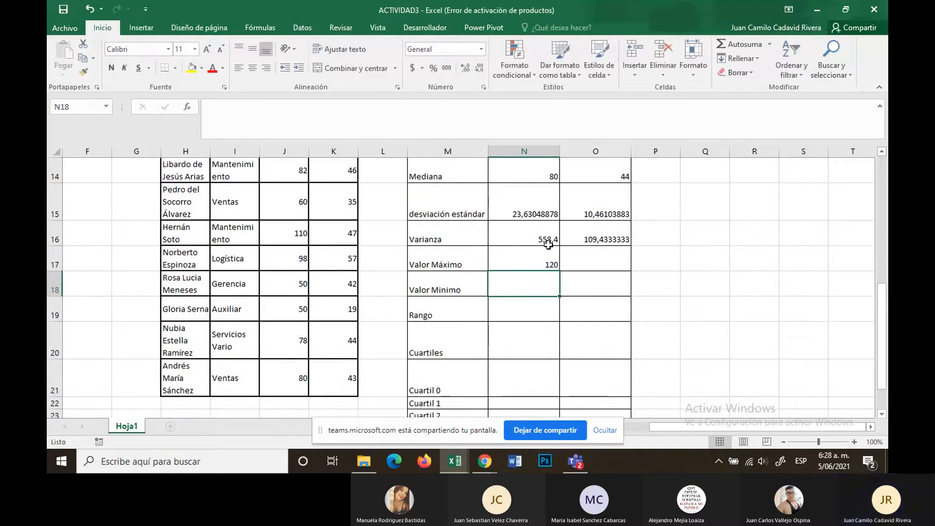
left_click(546, 263)
left_click_drag(564, 272, 595, 271)
Step: Calculate the minimum weight in N18 with MIN over J12:J21 and fill it across to O18 for the ages
left_click(552, 291)
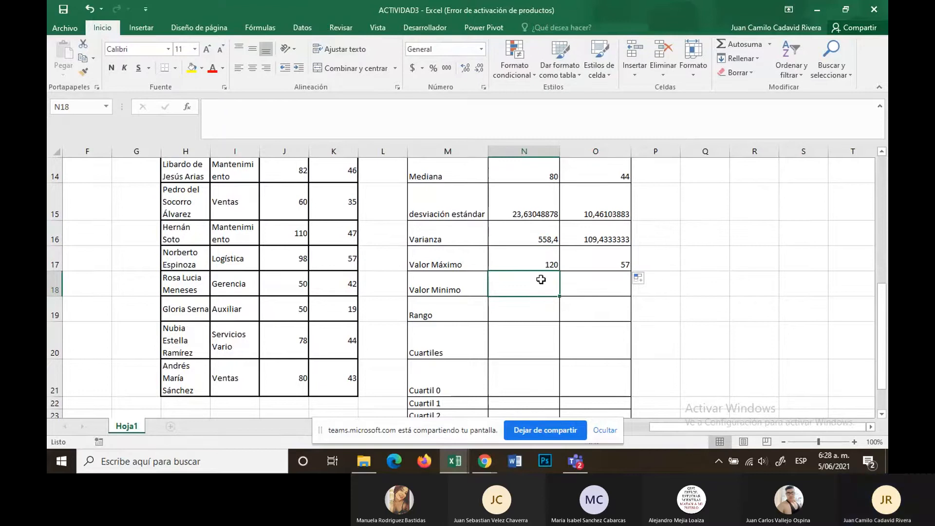
type("=min")
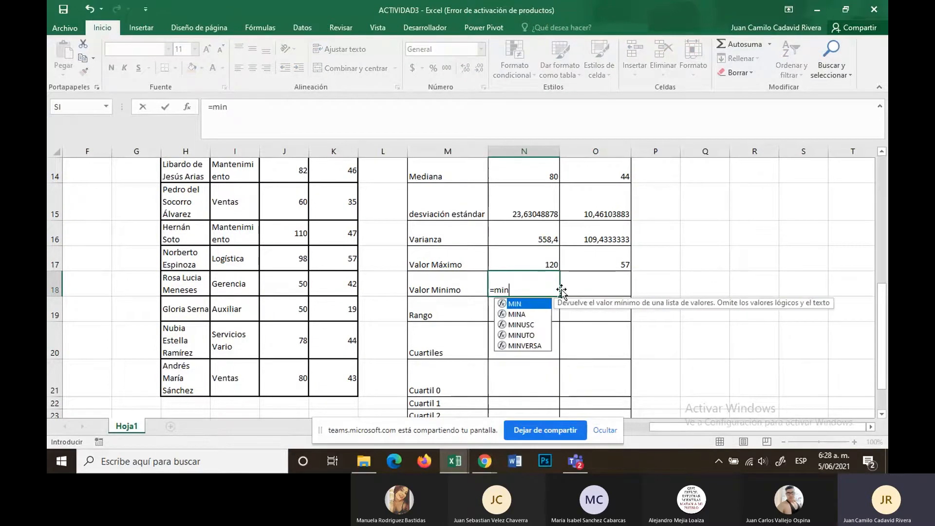
double_click(512, 304)
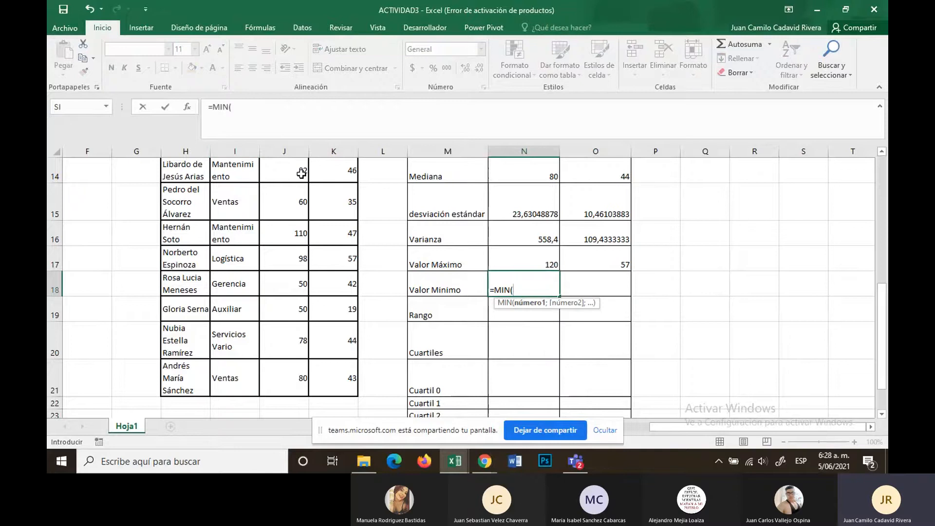
left_click_drag(302, 178, 281, 370)
scroll(282, 344, "up", 2)
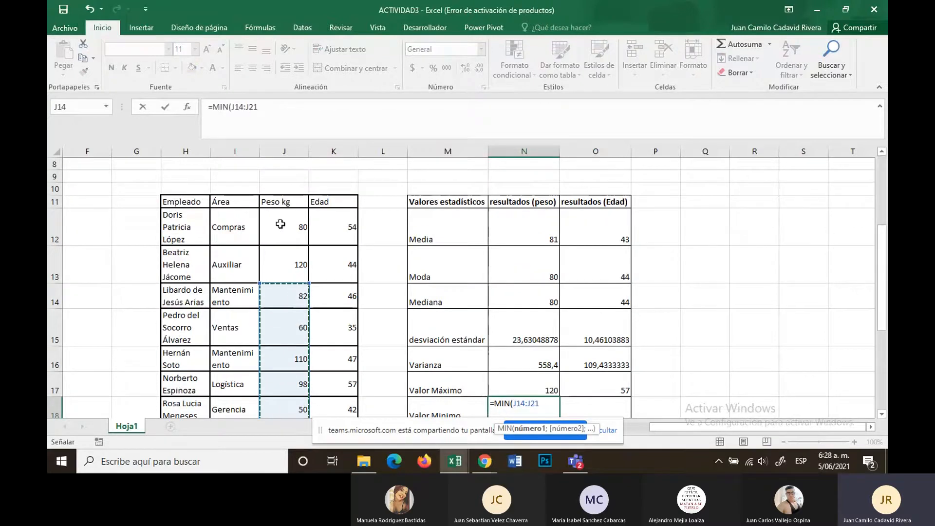
left_click_drag(280, 224, 286, 384)
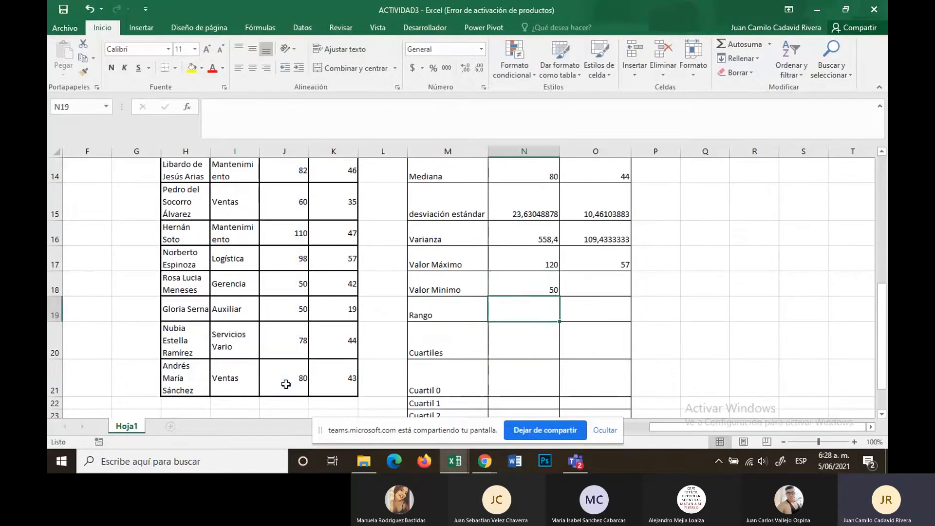
key("Return")
left_click(556, 291)
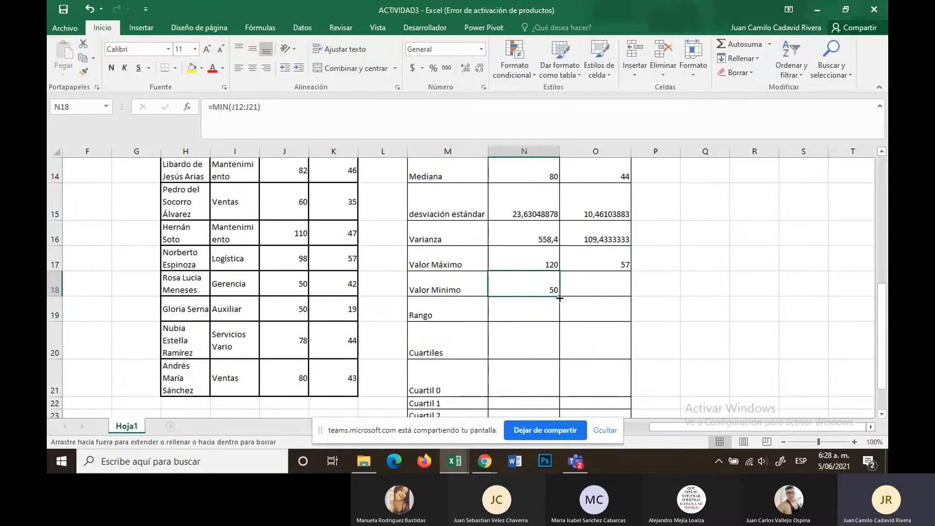
left_click_drag(558, 292, 620, 295)
Step: Calculate the weight range in N19 as N17-N18 and fill it across to O19 for the ages
left_click(535, 316)
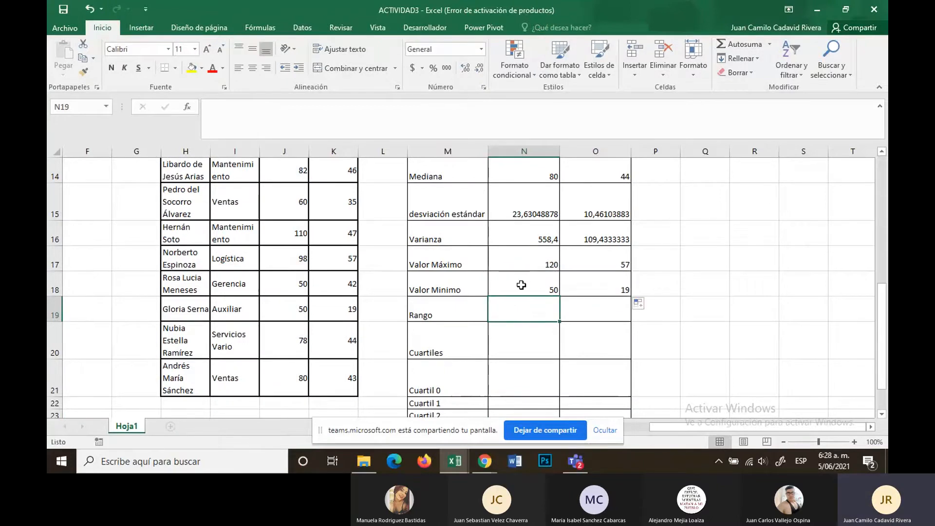
type("=")
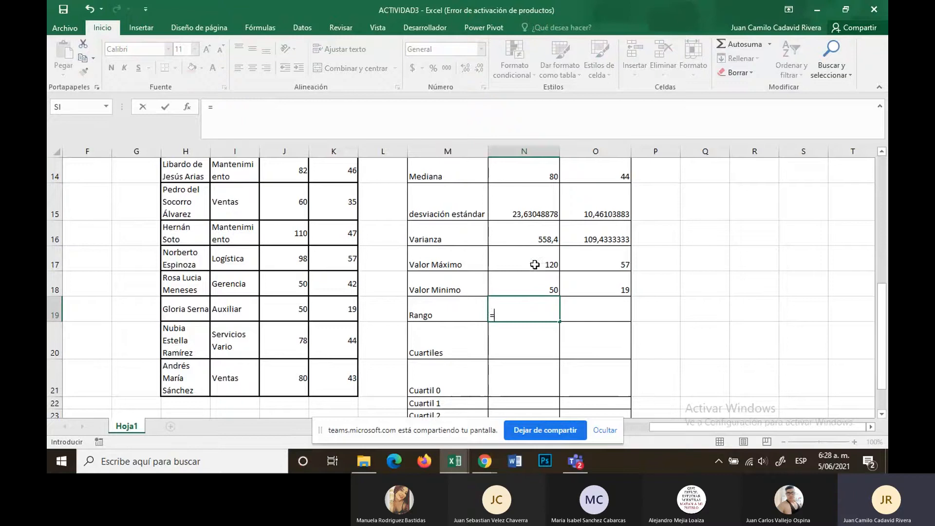
left_click(535, 264)
type("-")
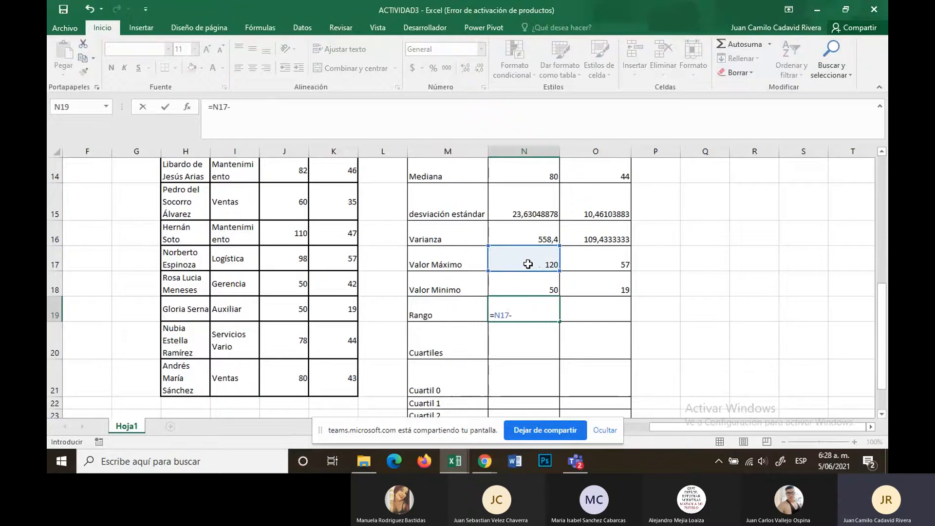
left_click(535, 286)
key("Return")
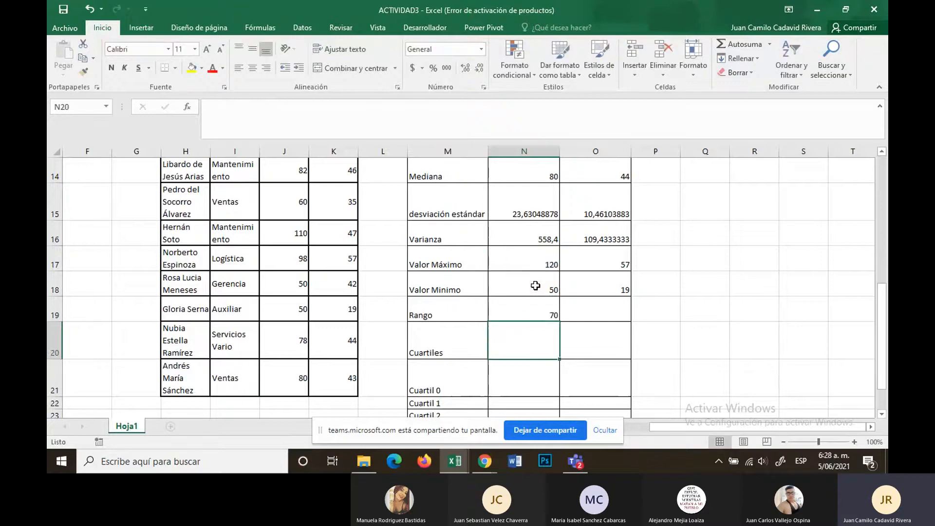
left_click(539, 312)
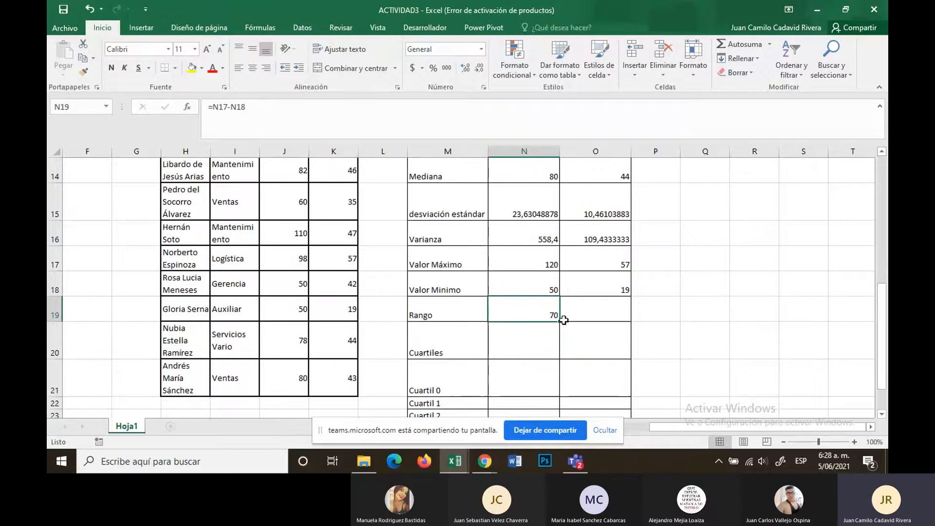
left_click_drag(558, 324, 640, 324)
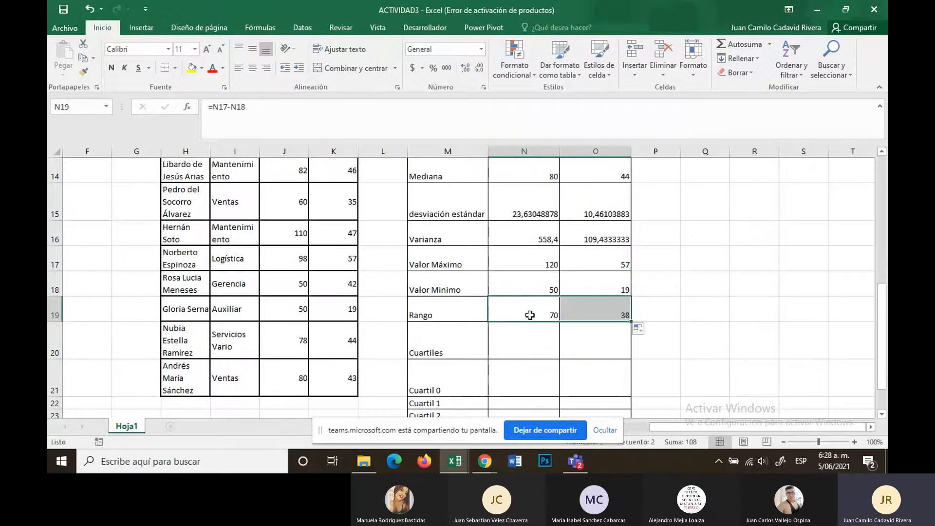
left_click(633, 316)
Step: Calculate quartile 0 of the weights in N21 with CUARTIL over J12:J21 and quartile argument 0
scroll(499, 336, "down", 2)
scroll(497, 303, "up", 2)
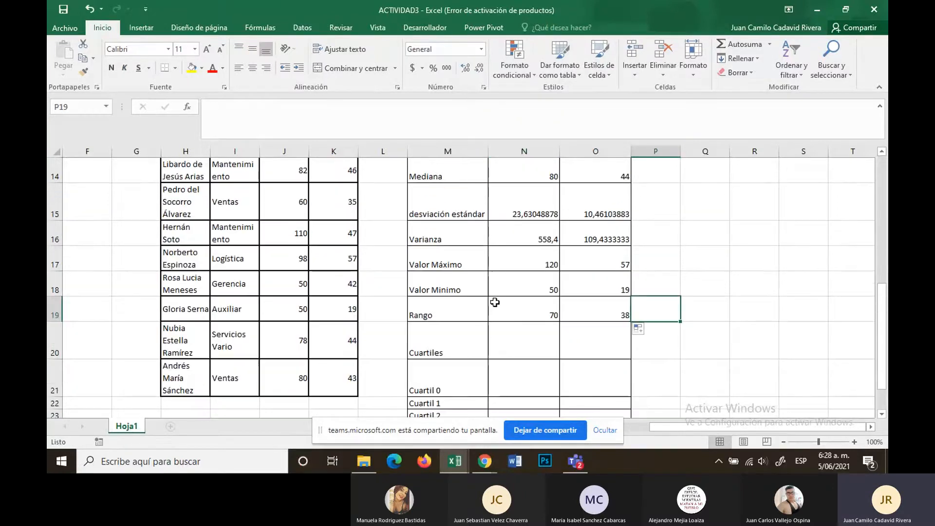
scroll(501, 351, "down", 2)
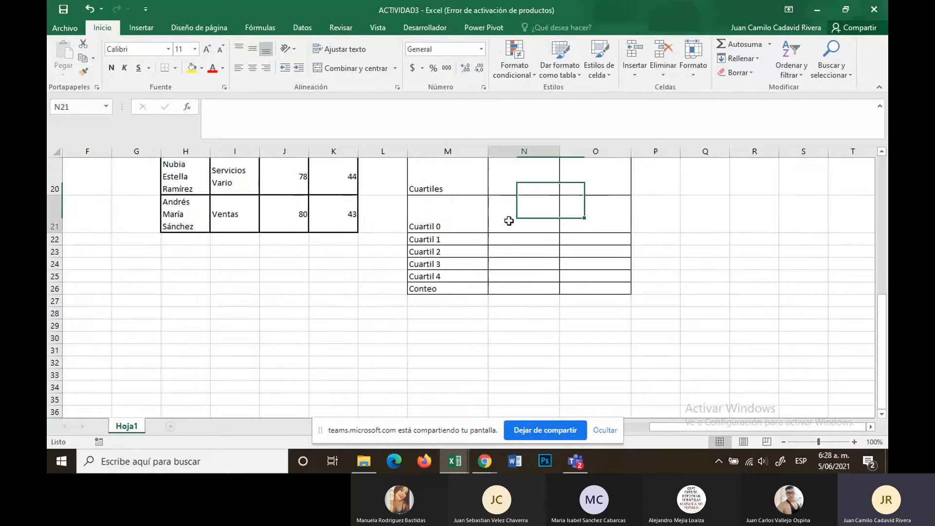
left_click(509, 220)
type("=c")
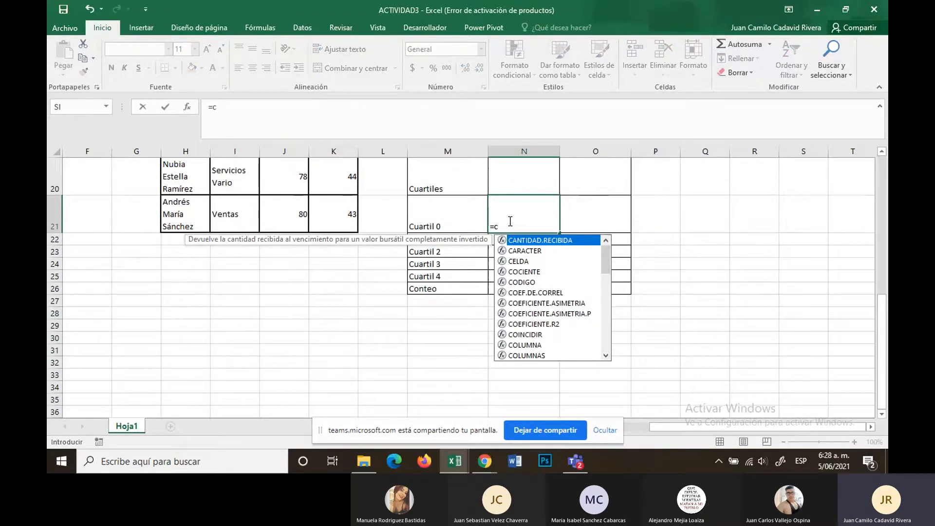
type("uart")
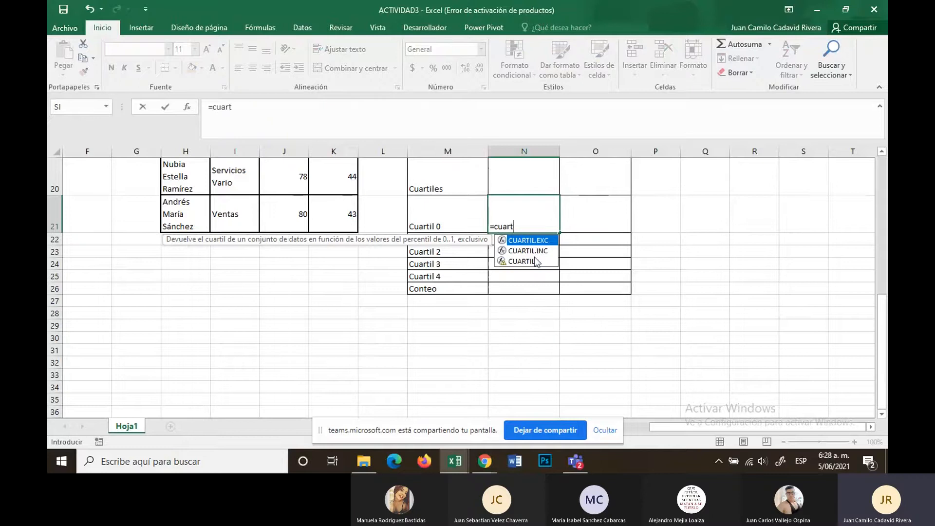
double_click(530, 261)
scroll(307, 216, "up", 2)
scroll(307, 217, "up", 3)
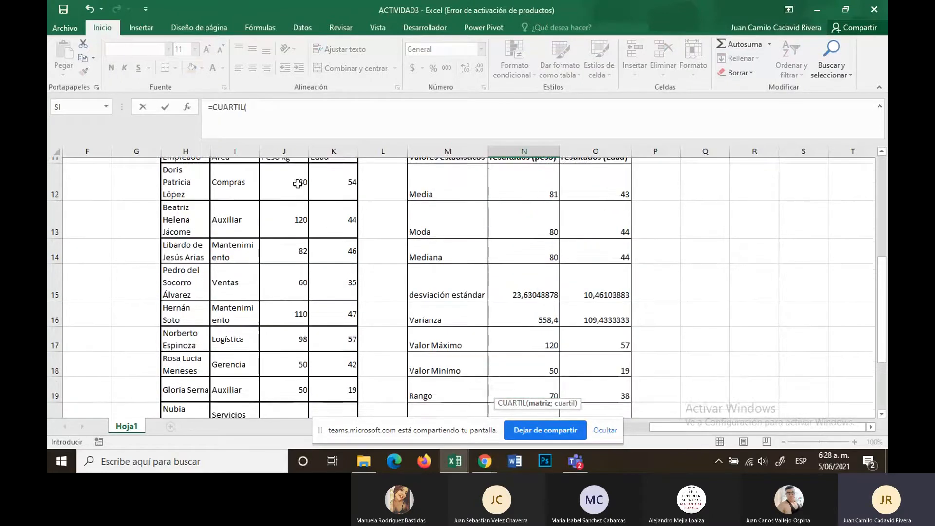
left_click_drag(292, 192, 295, 373)
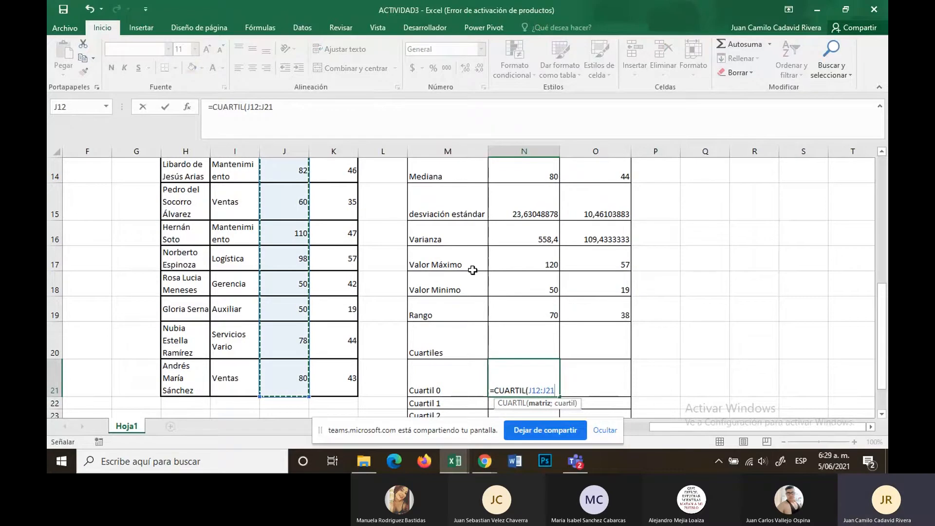
type(";")
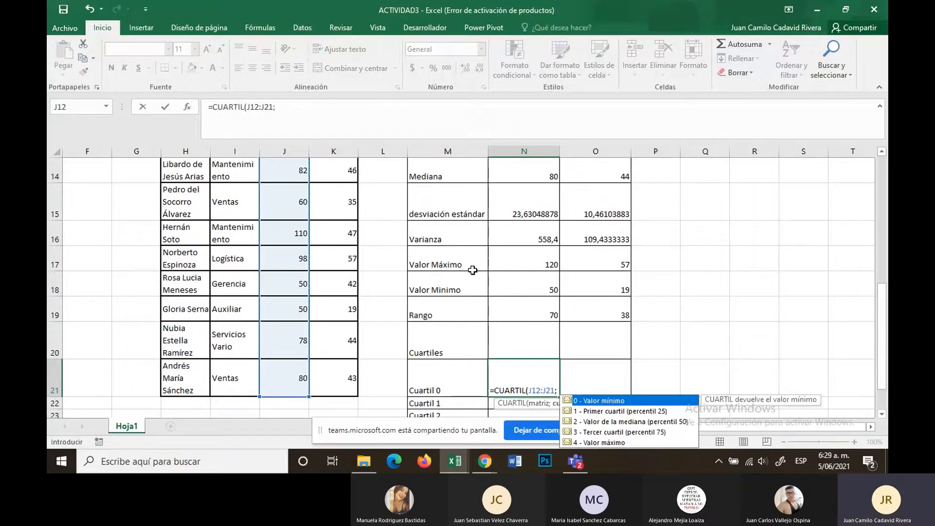
type("0")
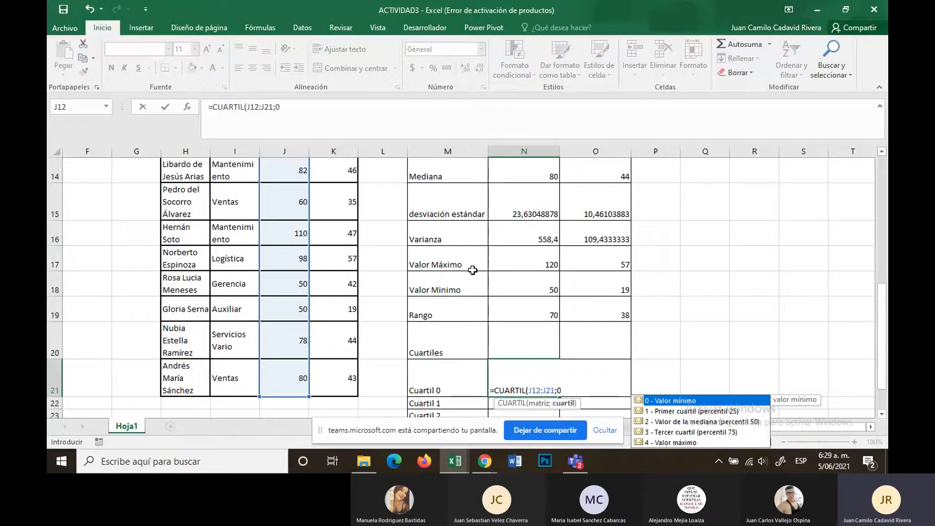
type(")")
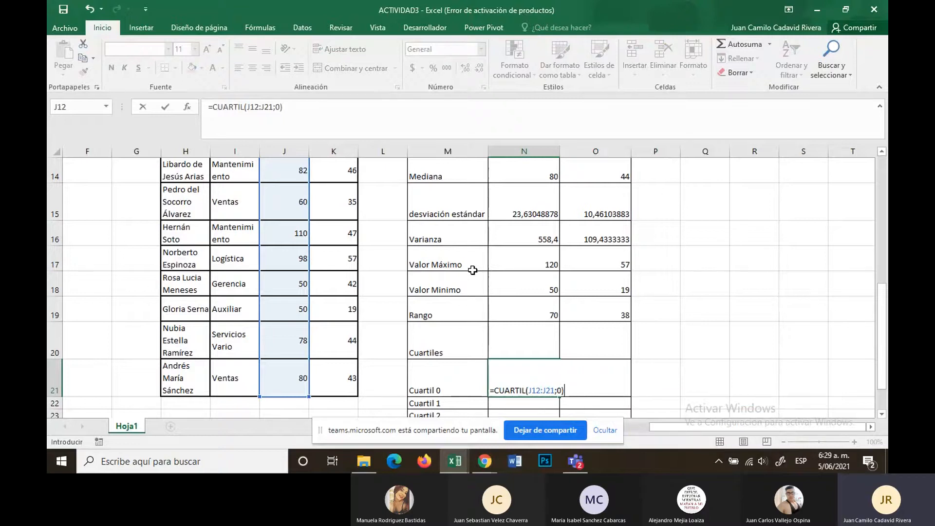
key("Return")
Step: Fill the quartile formula from N21 down through N26
scroll(472, 270, "down", 2)
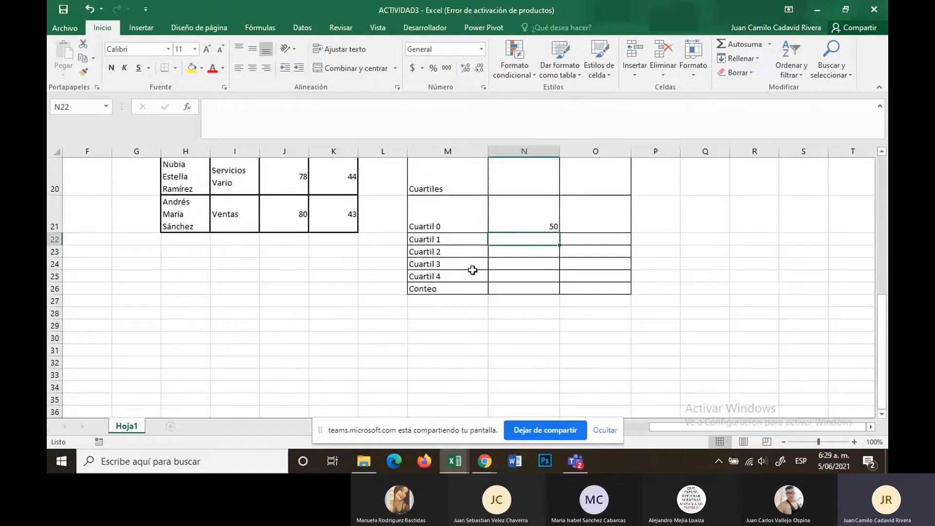
left_click(548, 221)
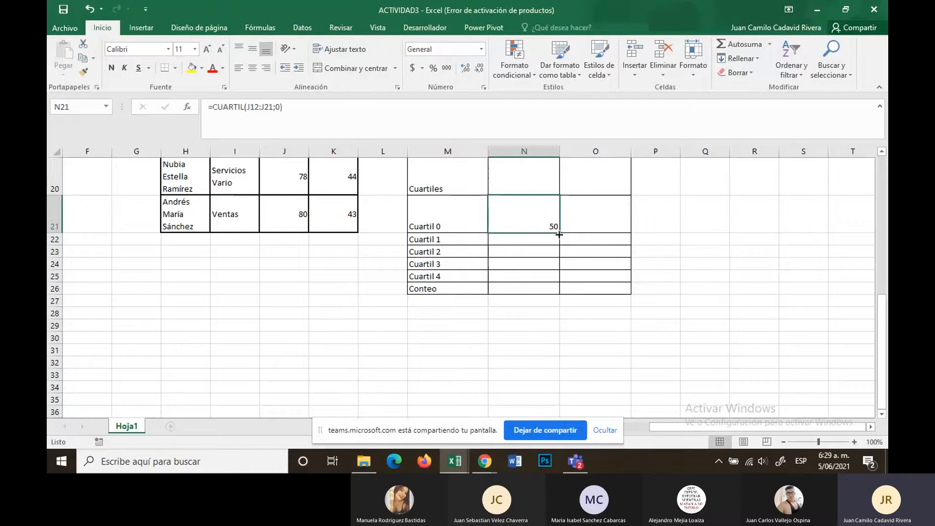
left_click_drag(559, 233, 560, 292)
left_click(565, 325)
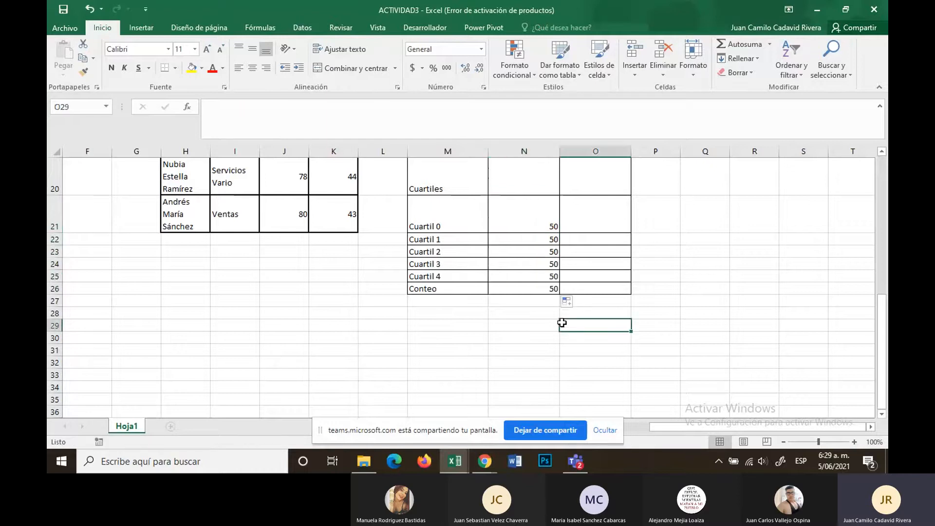
Step: Check the cell range and quartile argument of the copied CUARTIL formula in N22
left_click(532, 239)
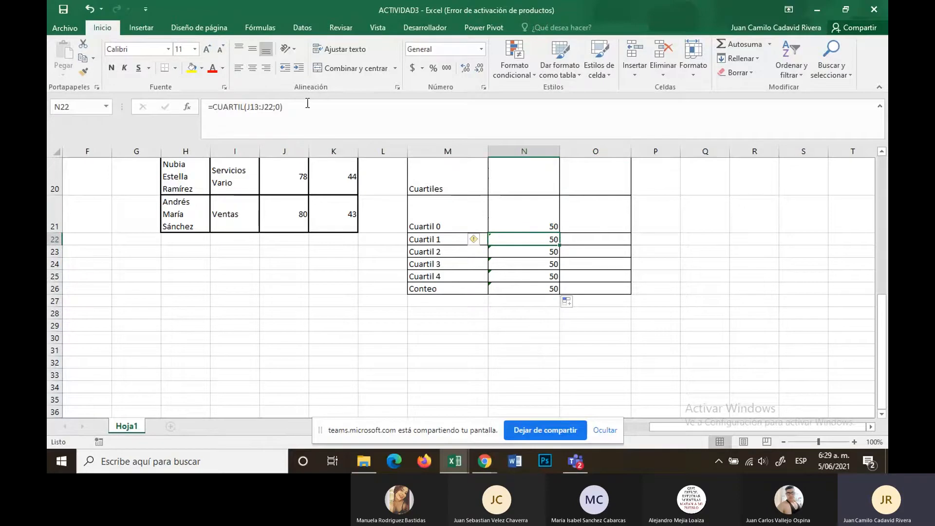
left_click(283, 105)
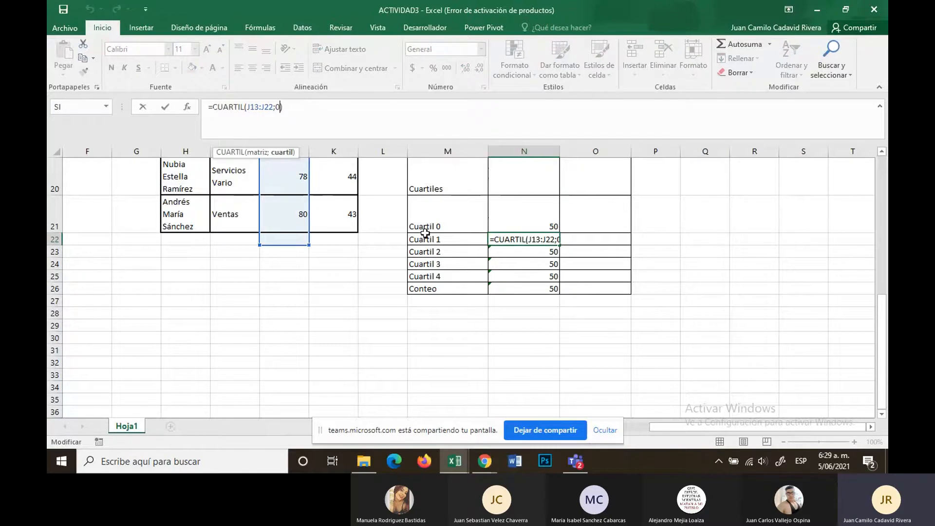
key("ctrl+Return")
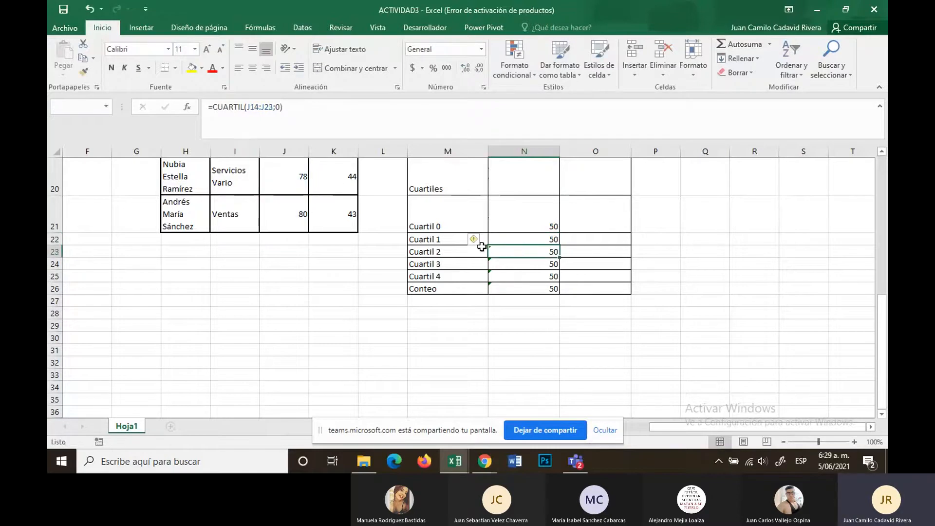
scroll(449, 271, "up", 4)
scroll(449, 272, "down", 3)
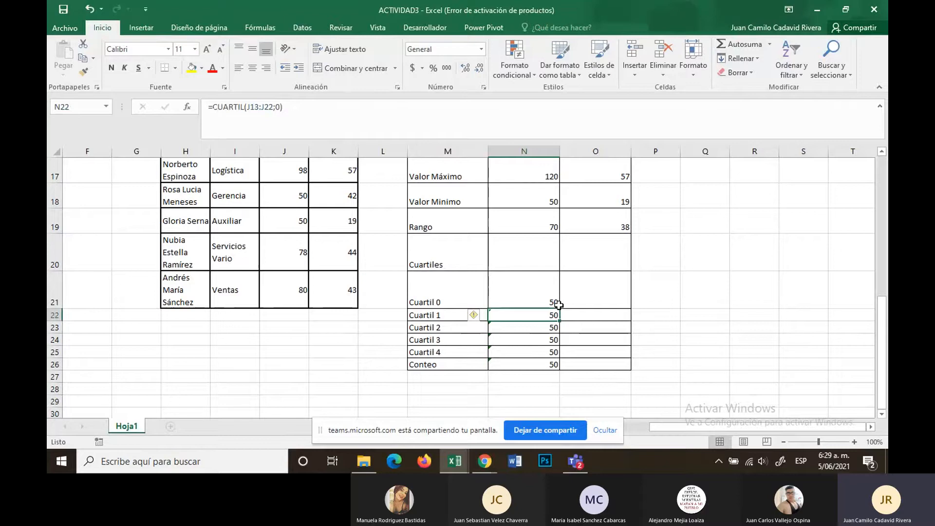
Step: Make the range in N21's CUARTIL formula absolute as $J$12:$J$21 and compare it with the formula in N22
left_click(545, 297)
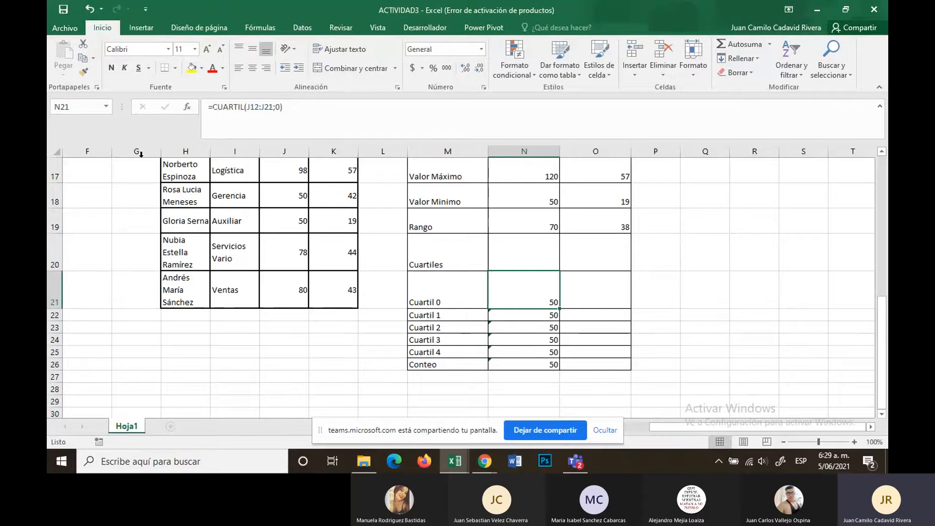
left_click(245, 104)
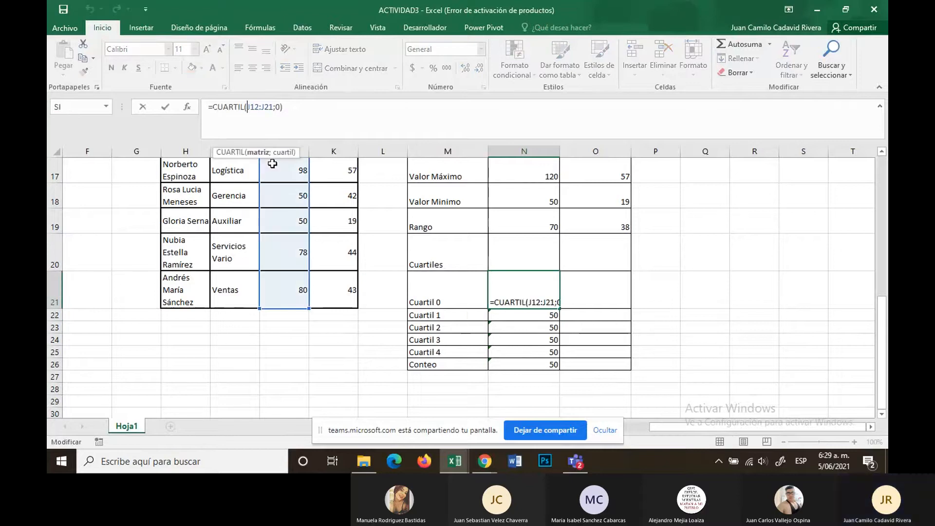
key("F4")
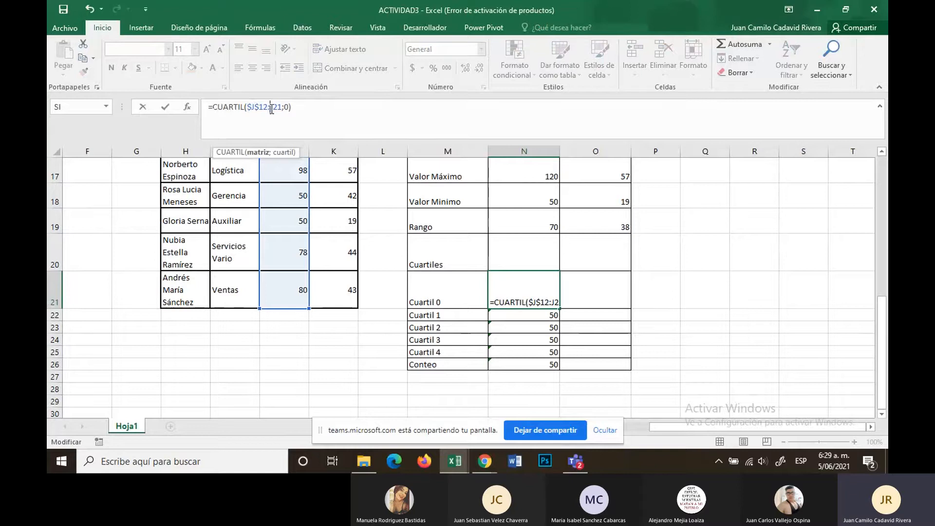
key("F4")
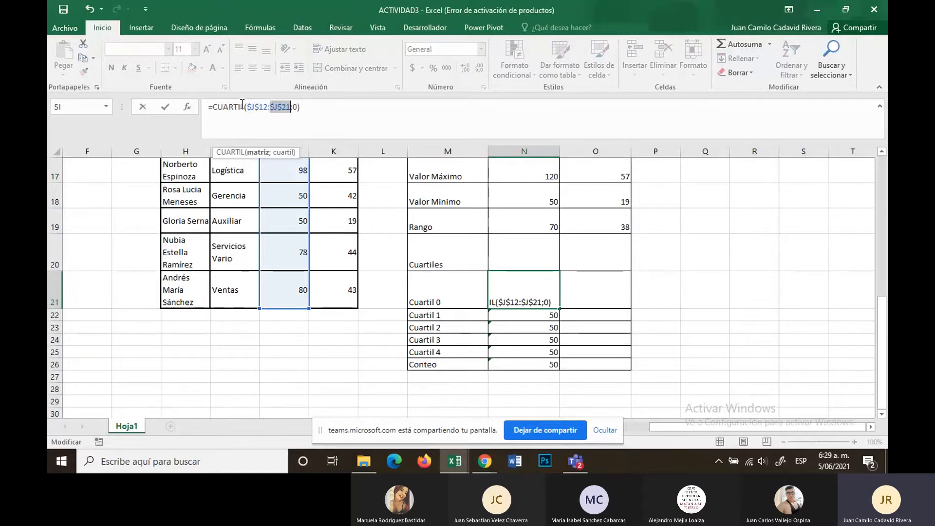
left_click(257, 111)
left_click(616, 403)
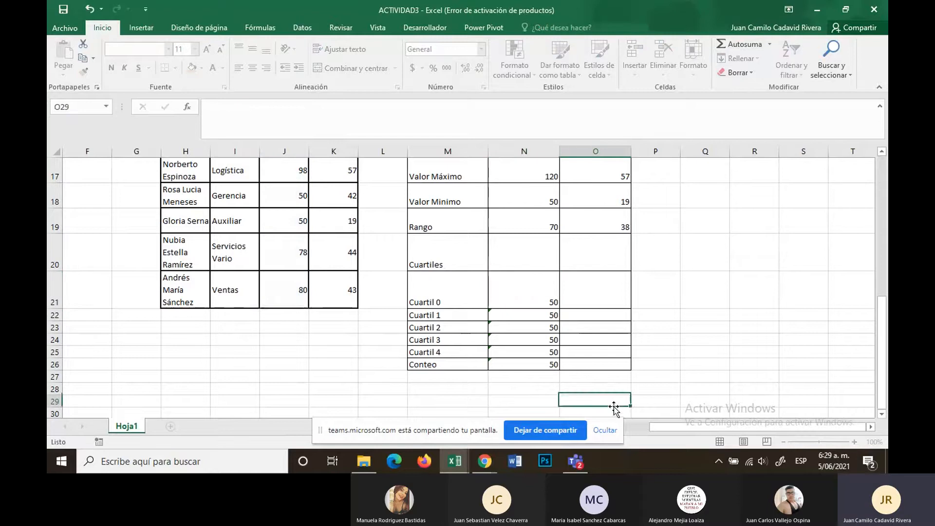
left_click(522, 302)
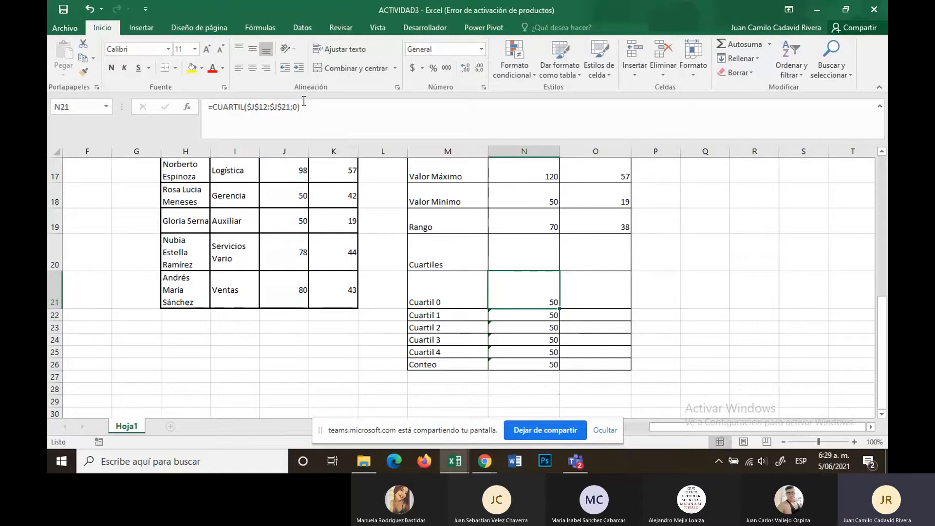
left_click(526, 317)
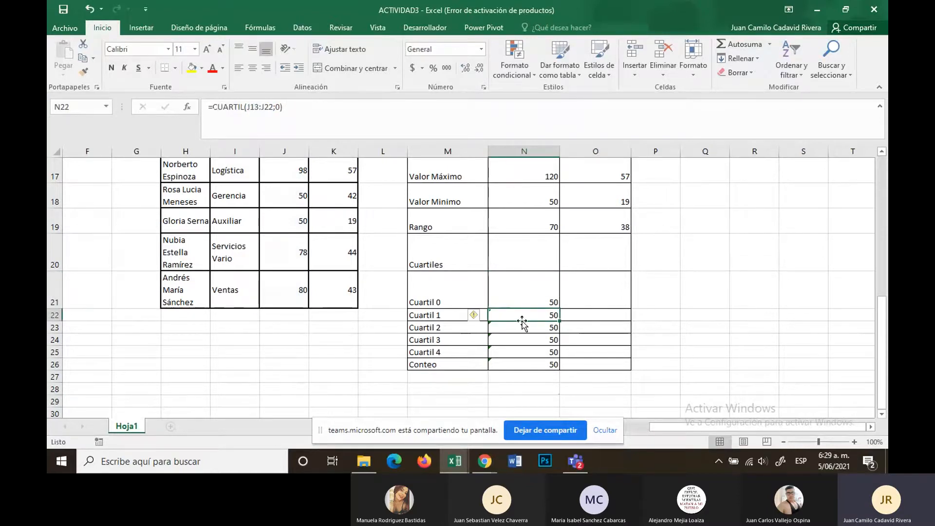
Step: Check which weight cells the copied CUARTIL formula in N22 refers to
double_click(522, 314)
scroll(344, 257, "up", 2)
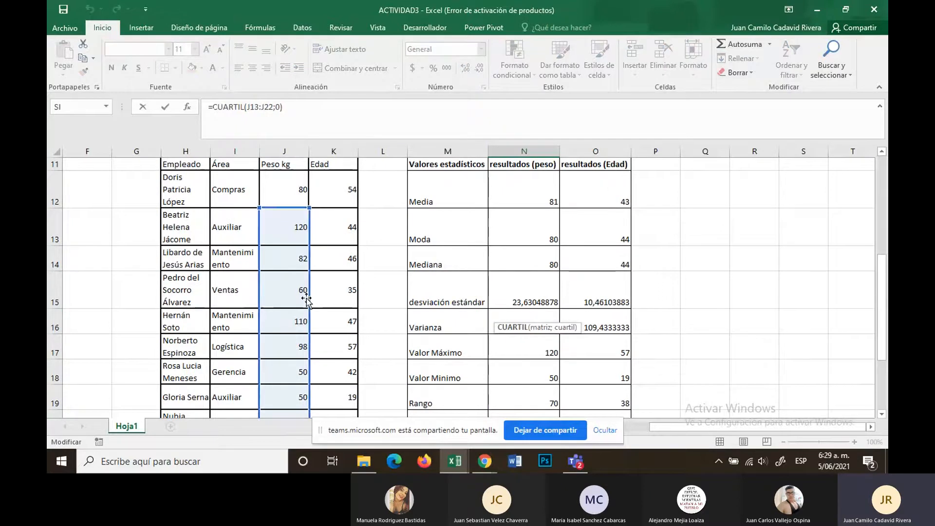
scroll(316, 281, "down", 2)
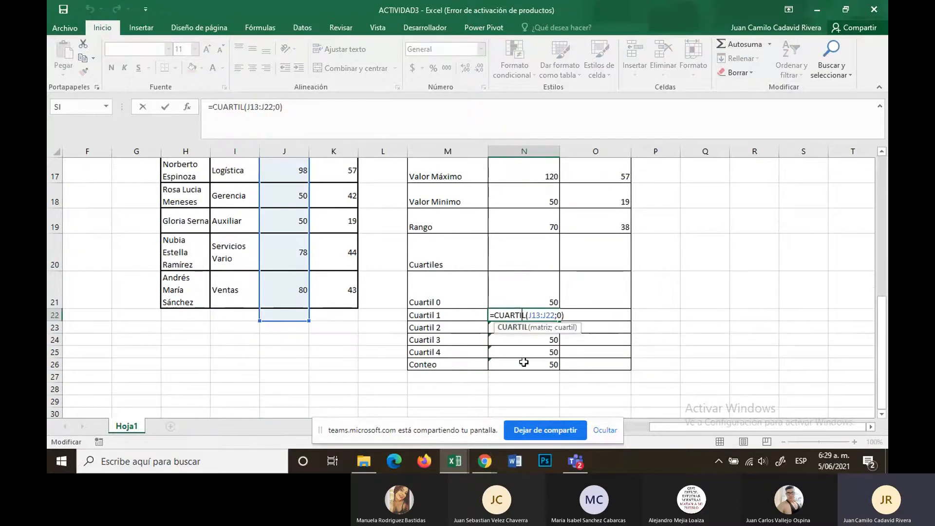
key("Escape")
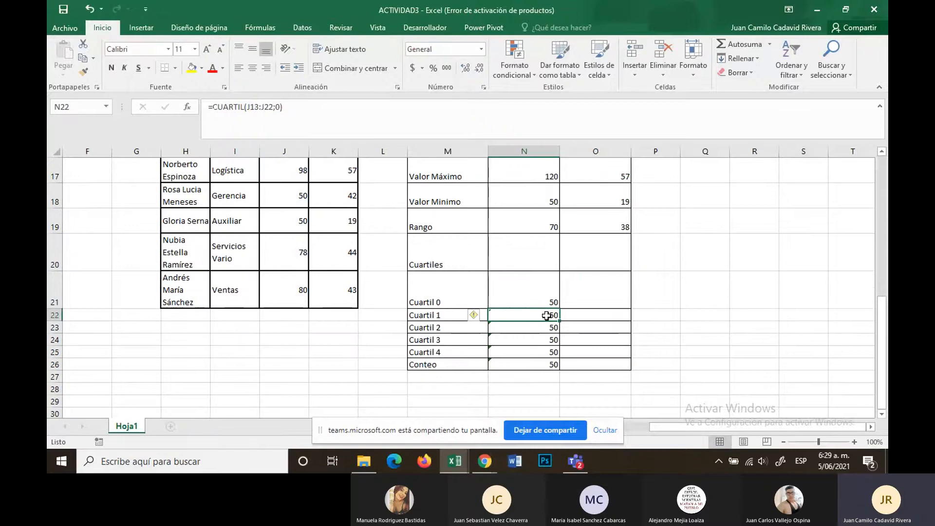
Step: Clear N22:N26 and fill N21's CUARTIL formula with the absolute range $J$12:$J$21 down through N26
left_click_drag(546, 314, 551, 365)
key("Delete")
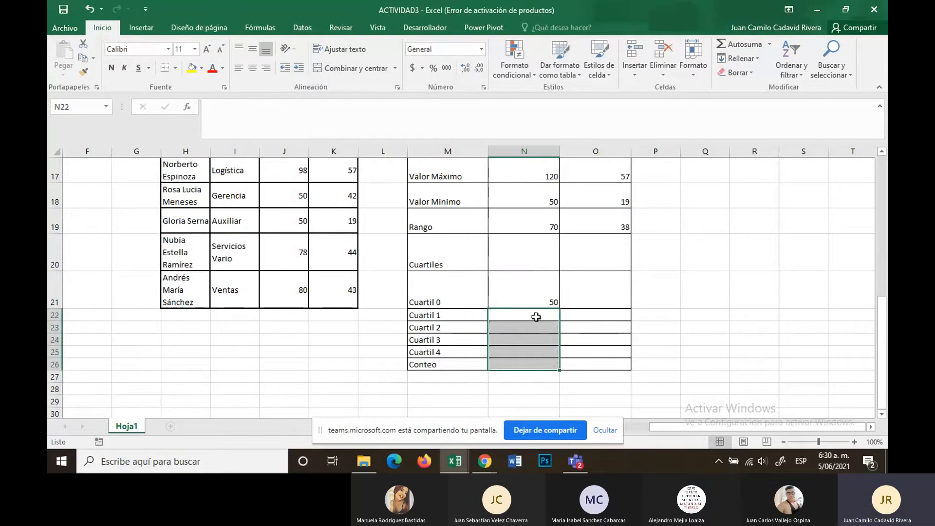
left_click(532, 303)
left_click(264, 111)
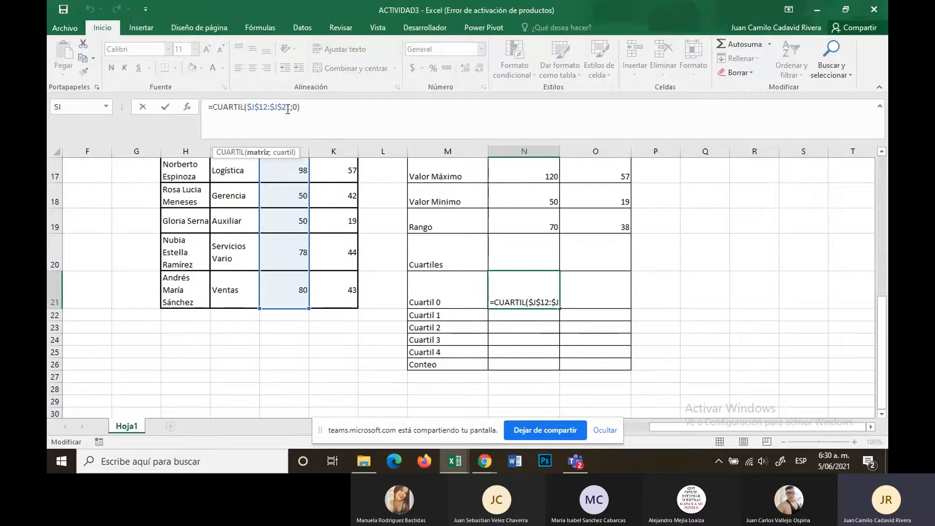
key("Return")
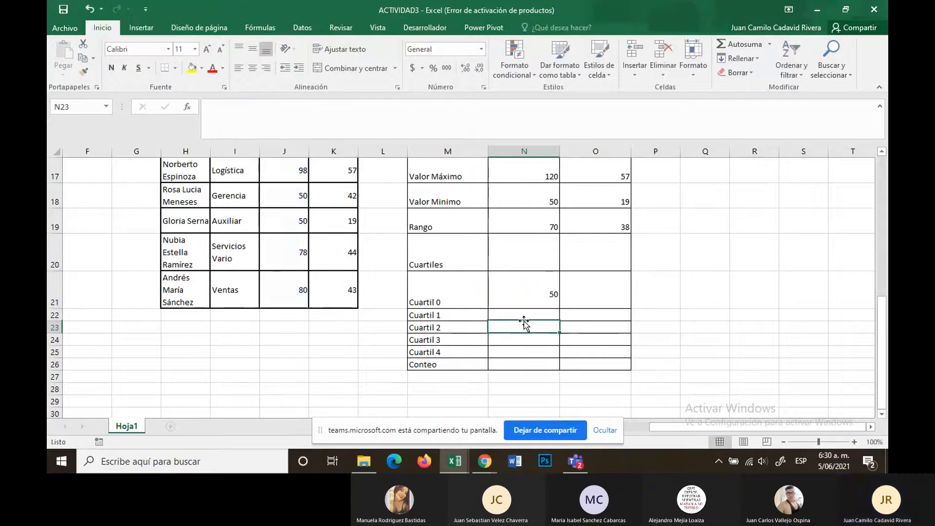
left_click(529, 299)
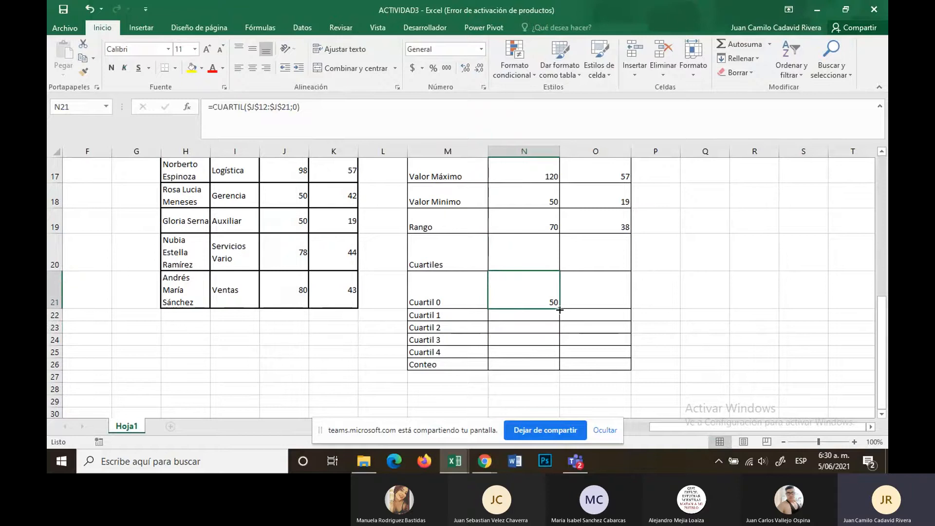
left_click_drag(560, 309, 560, 368)
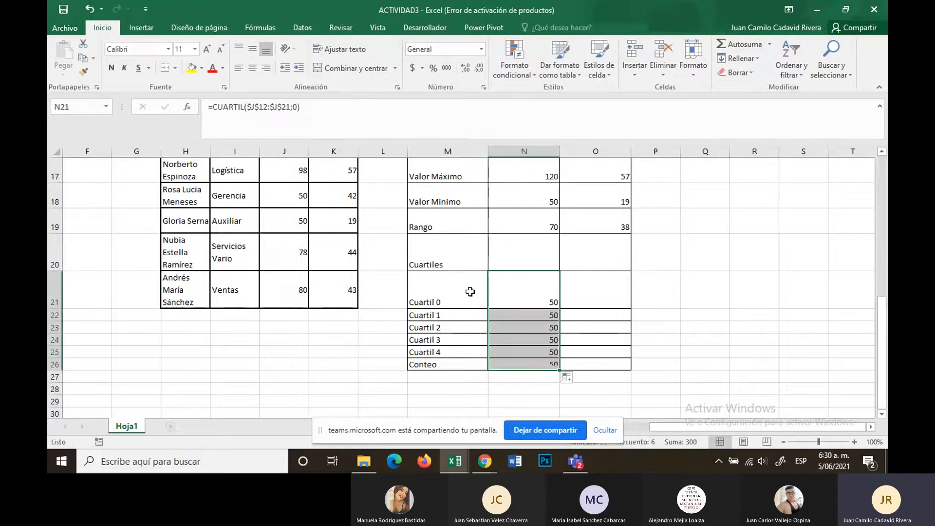
Step: Check the range of the copied formula in N22 and set its quartile argument to 1
left_click(533, 317)
key("ctrl+Down")
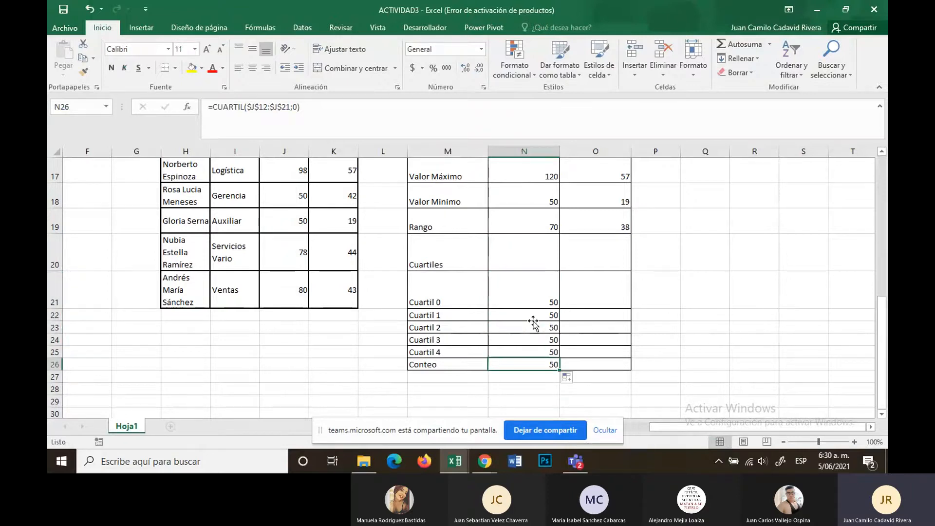
key("F2")
scroll(281, 229, "up", 2)
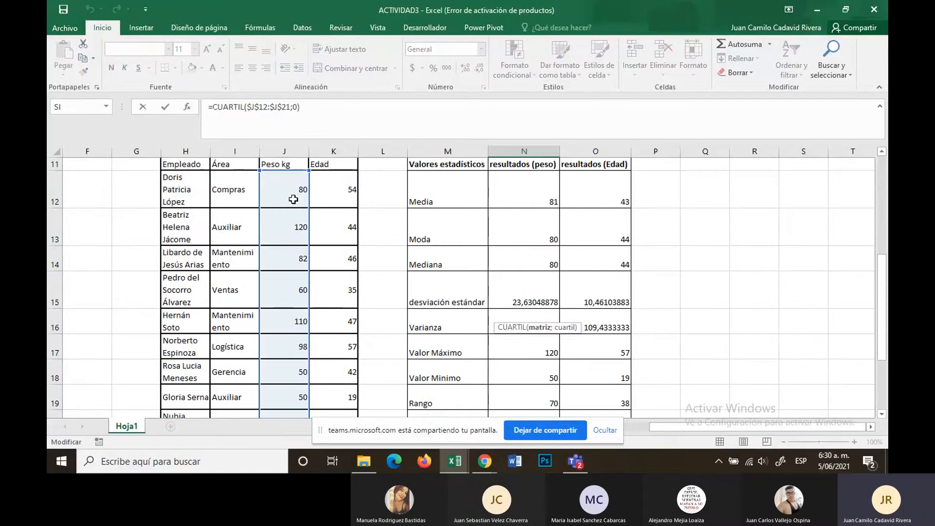
scroll(290, 207, "down", 2)
scroll(291, 207, "down", 1)
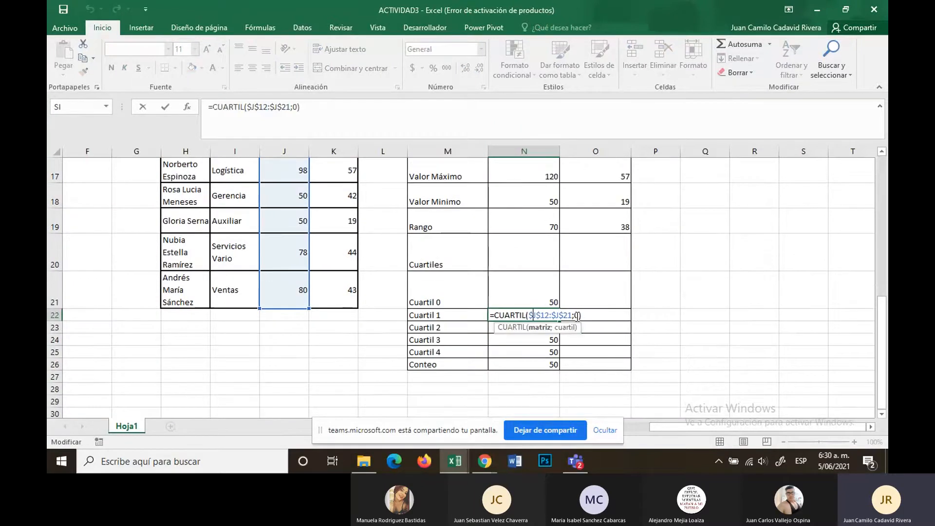
left_click(278, 128)
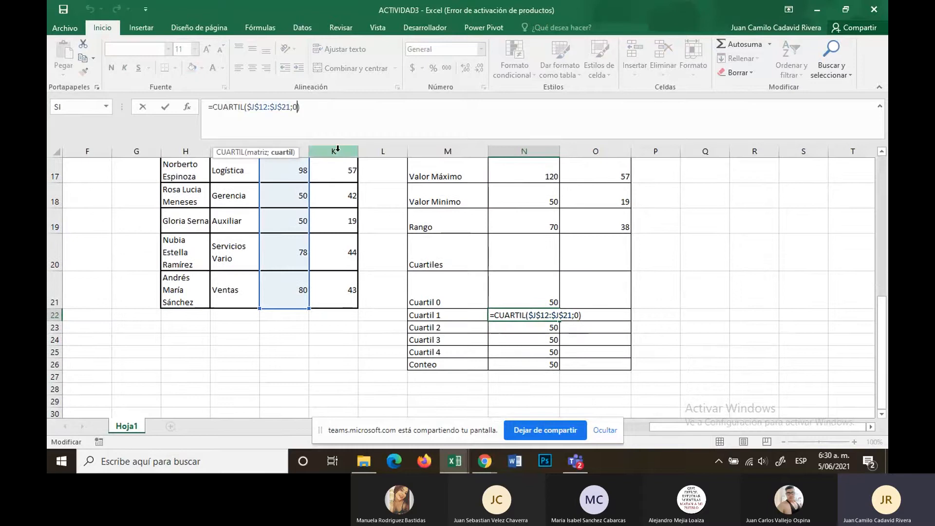
key("BackSpace")
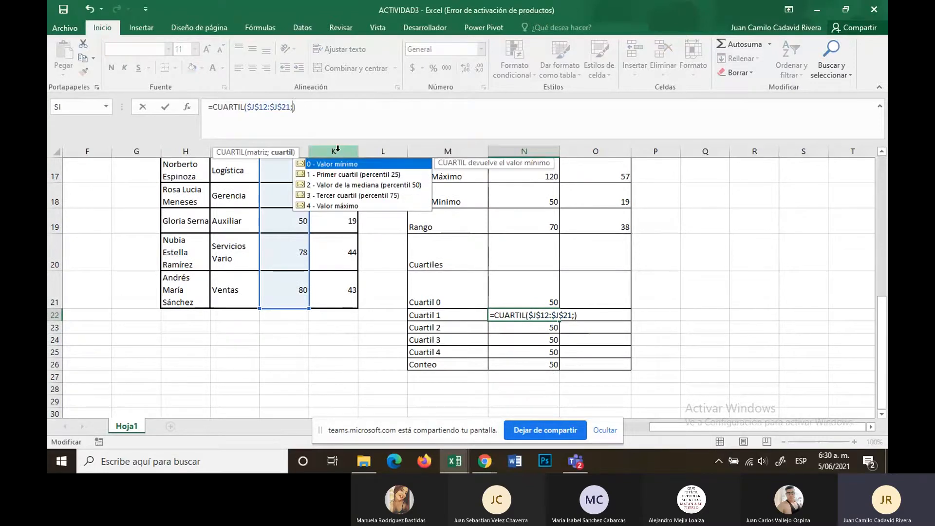
type("1")
key("Return")
Step: Set the quartile argument of the CUARTIL formula in N23 to 2
double_click(553, 327)
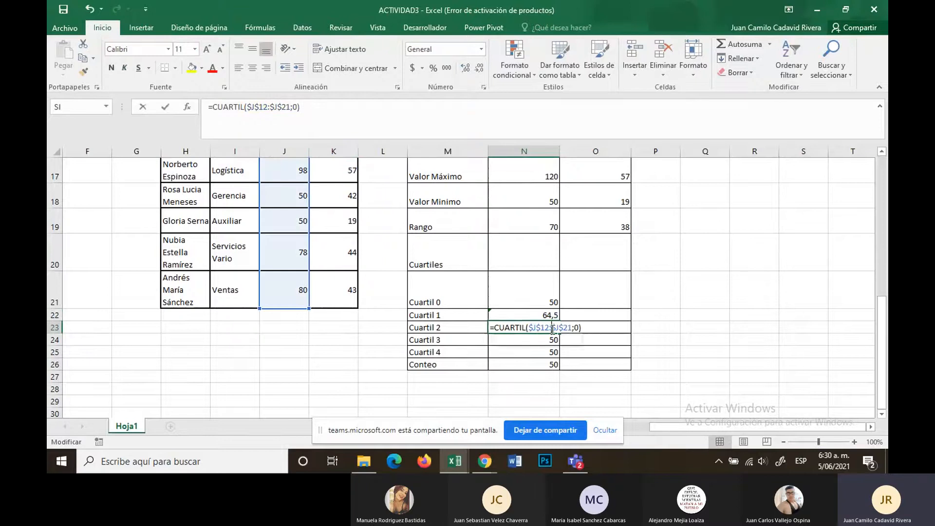
left_click(298, 108)
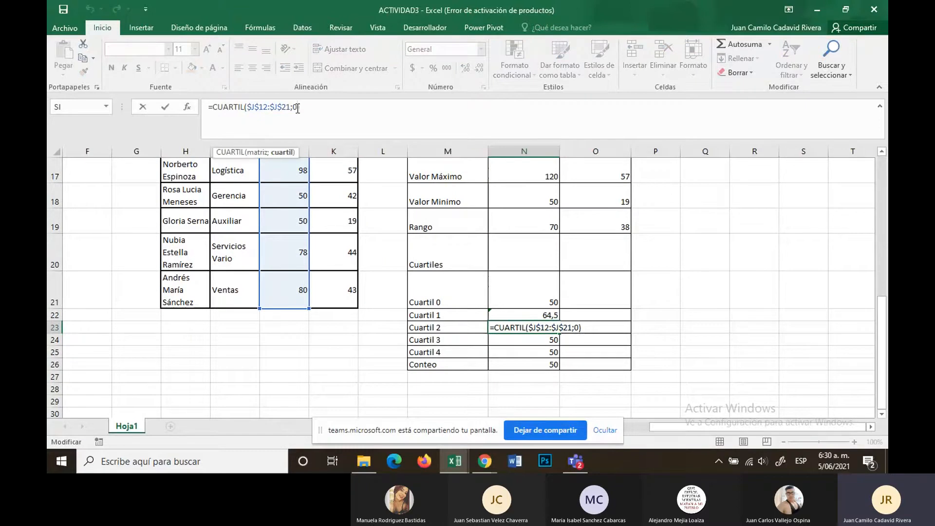
key("BackSpace")
type("2")
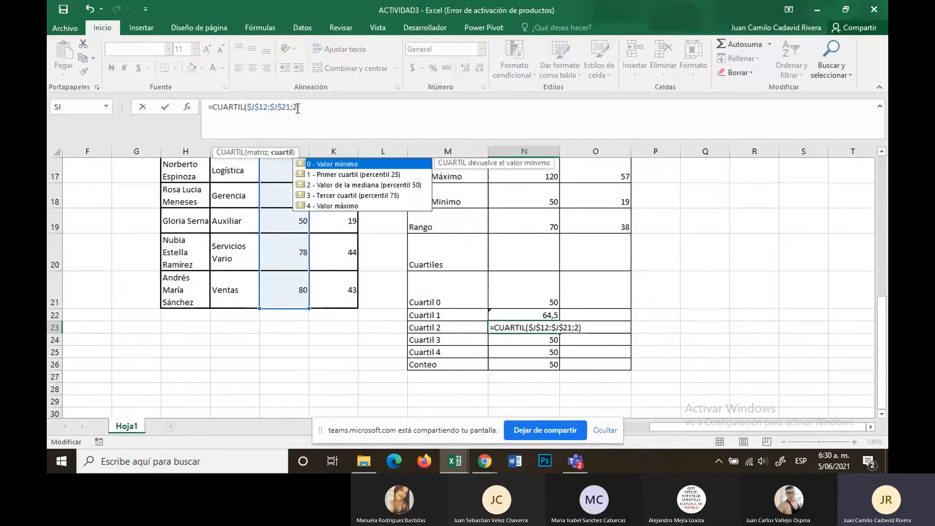
key("Return")
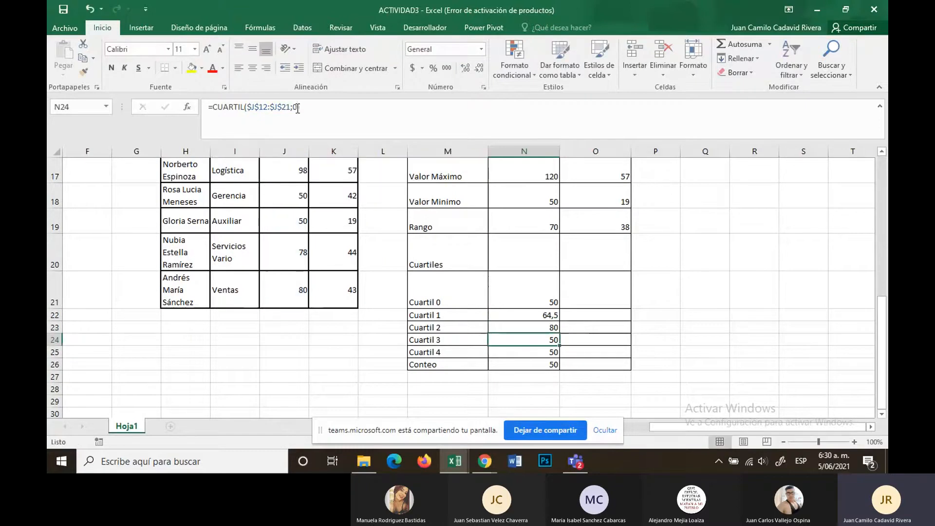
Step: Set the quartile argument of the CUARTIL formula in N24 to 3
double_click(531, 339)
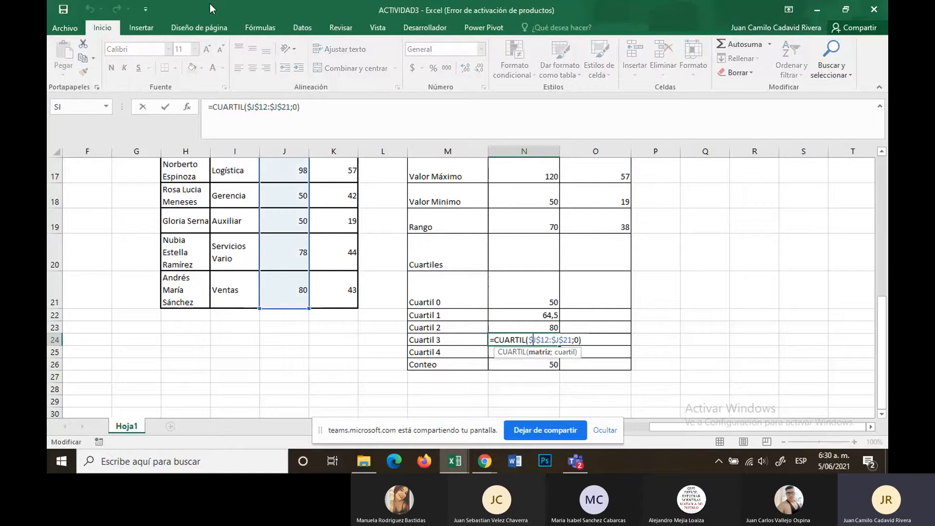
left_click(295, 106)
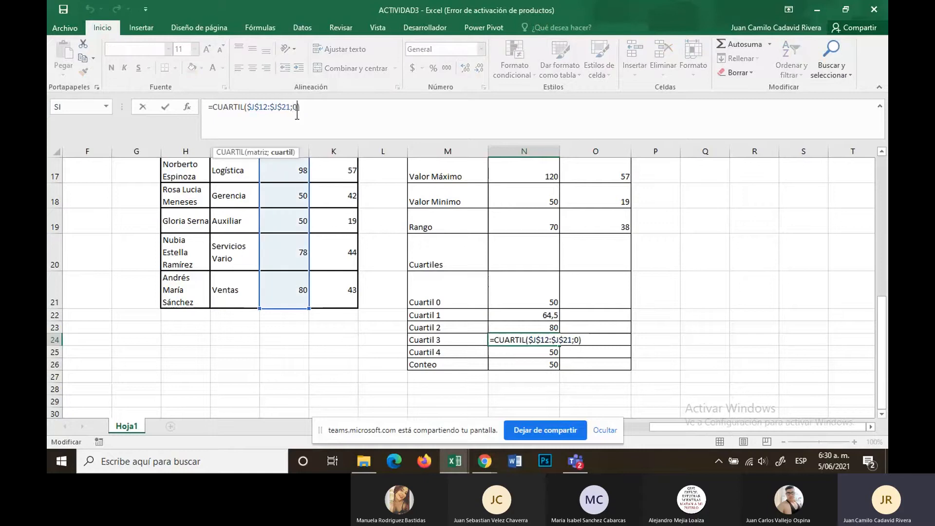
key("Delete")
type("3")
key("Return")
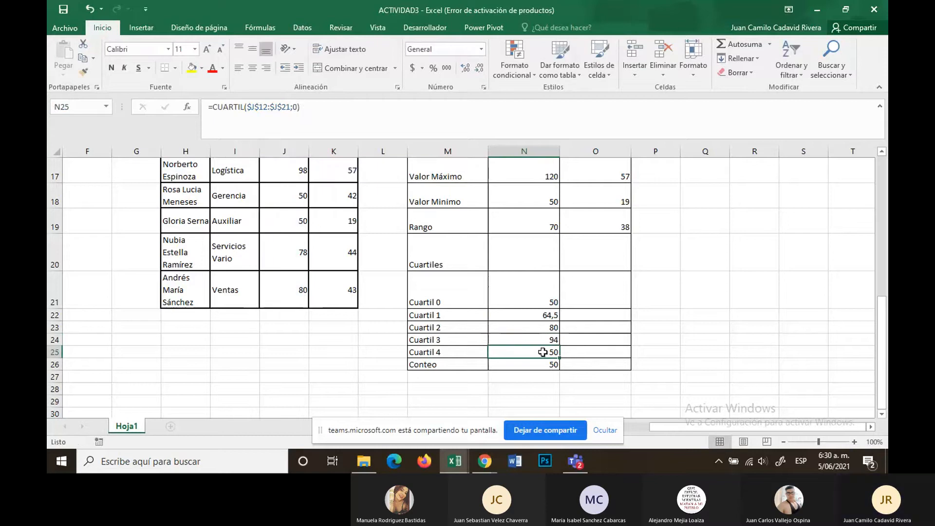
Step: Set the quartile argument of the CUARTIL formula in N25 to 4
double_click(543, 352)
left_click(298, 108)
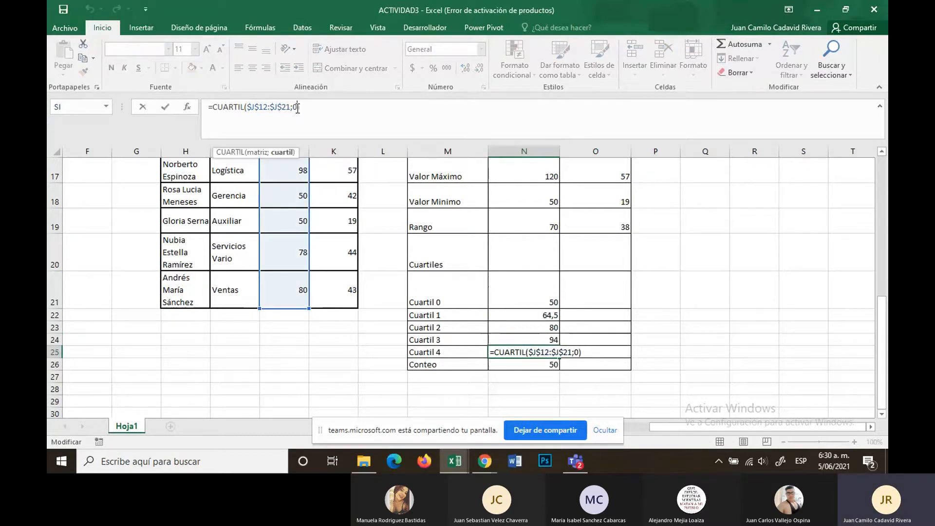
key("BackSpace")
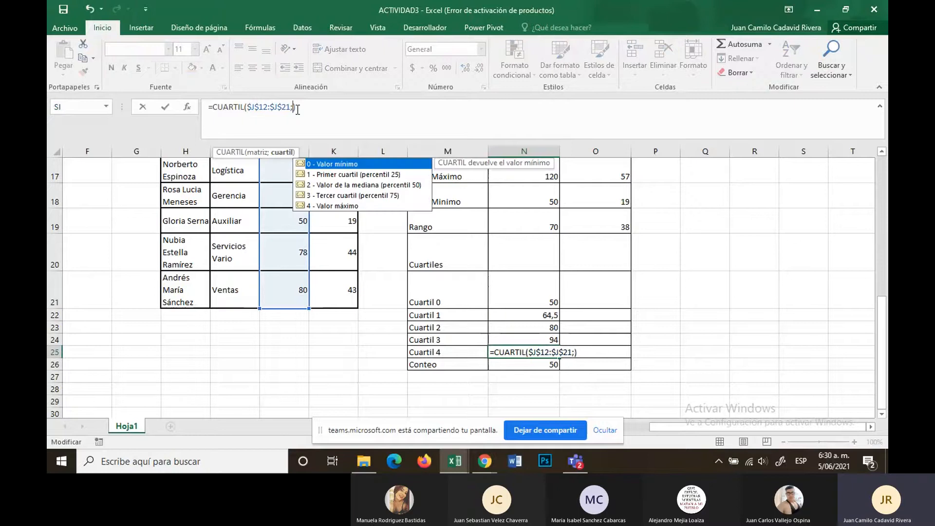
type("4")
key("Return")
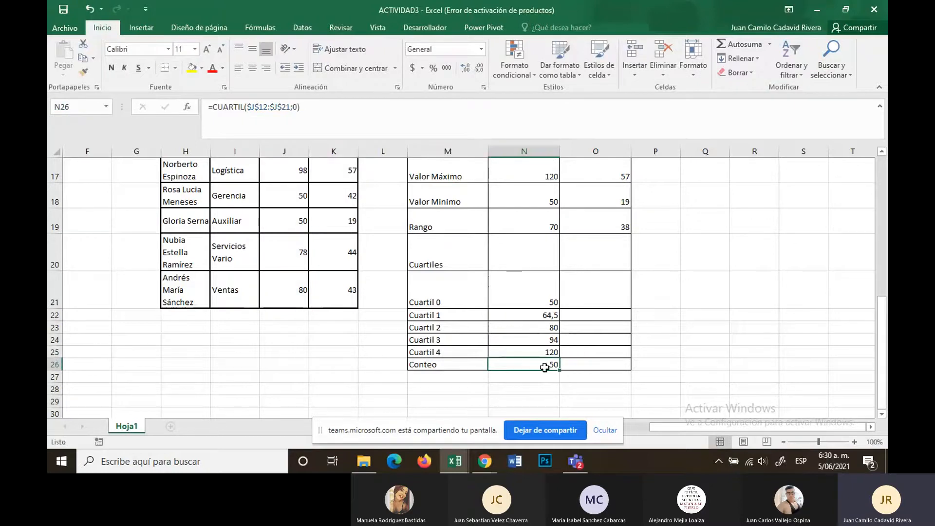
Step: Replace the formula in N26 with a CONTAR count of the employees' weights in column J
left_click(770, 43)
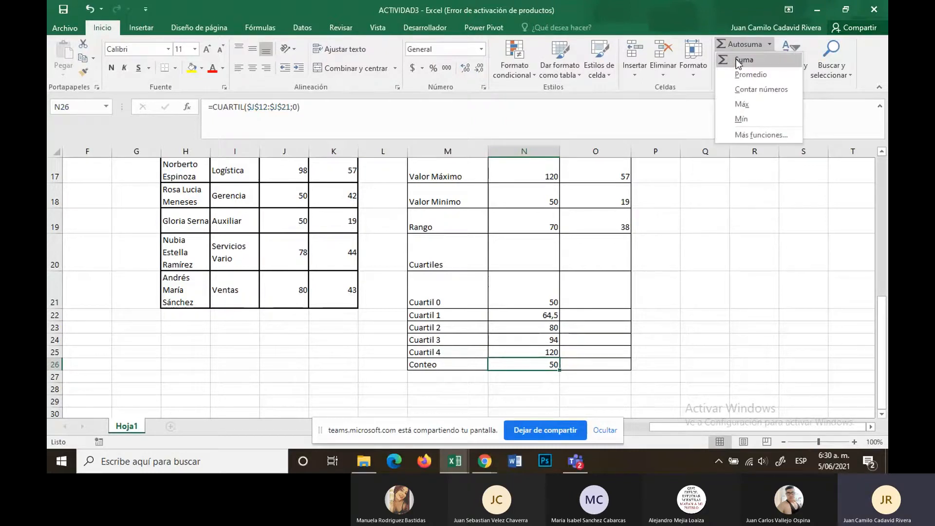
left_click(739, 90)
scroll(292, 233, "up", 3)
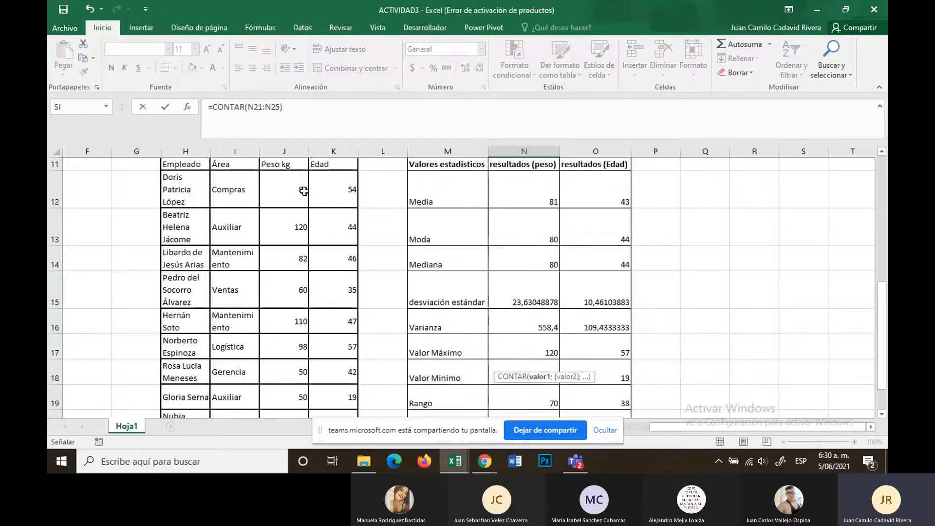
left_click_drag(299, 235, 298, 393)
key("Return")
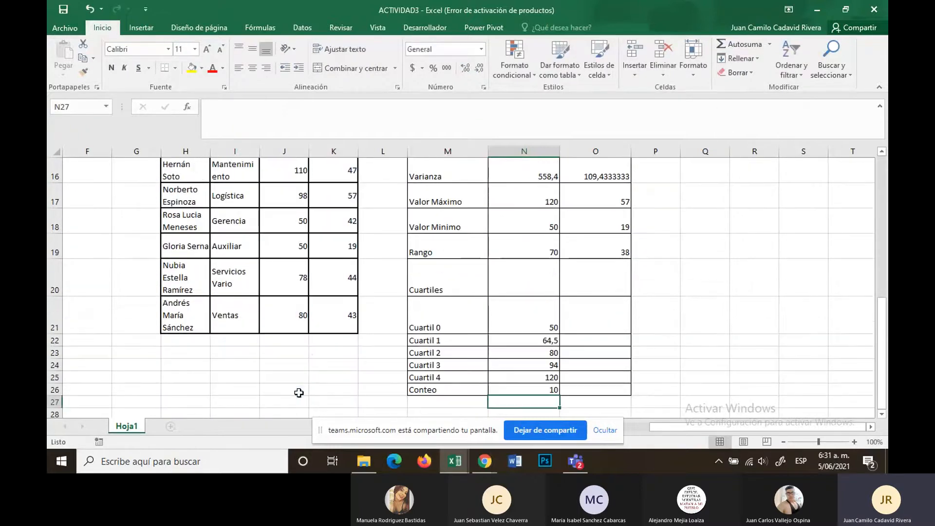
Step: Fill the quartile 0 formula from N21 across into the age column at O21
left_click(549, 327)
left_click_drag(560, 333, 606, 375)
left_click(606, 378)
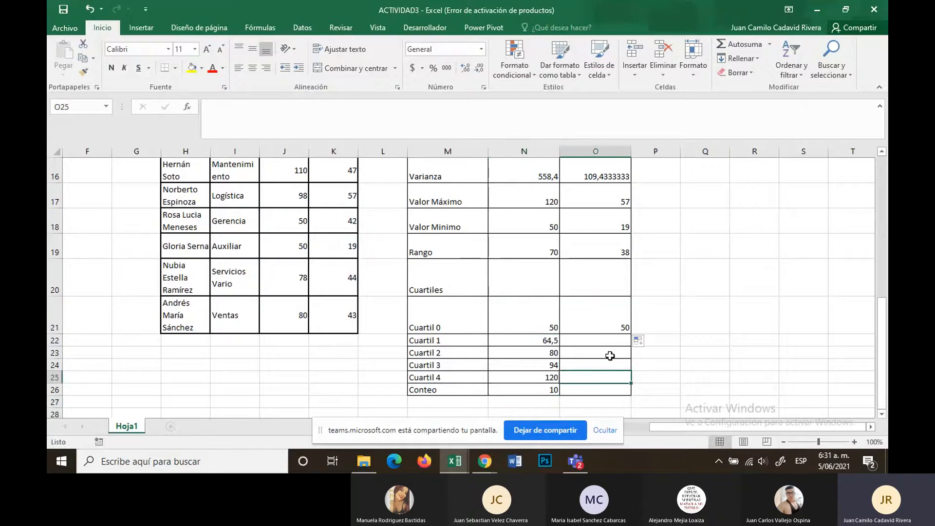
Step: Try to make the range in O21's CUARTIL formula relative as J12:J21
left_click(622, 328)
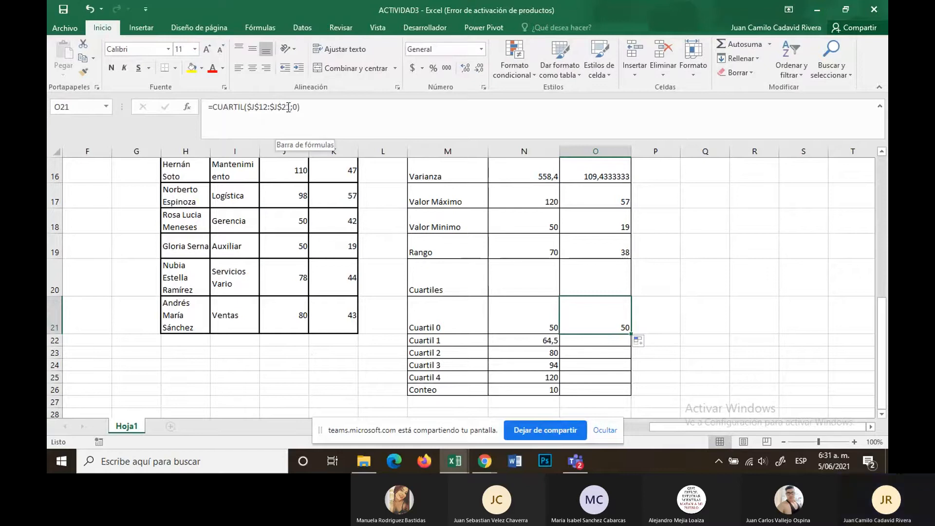
left_click(246, 106)
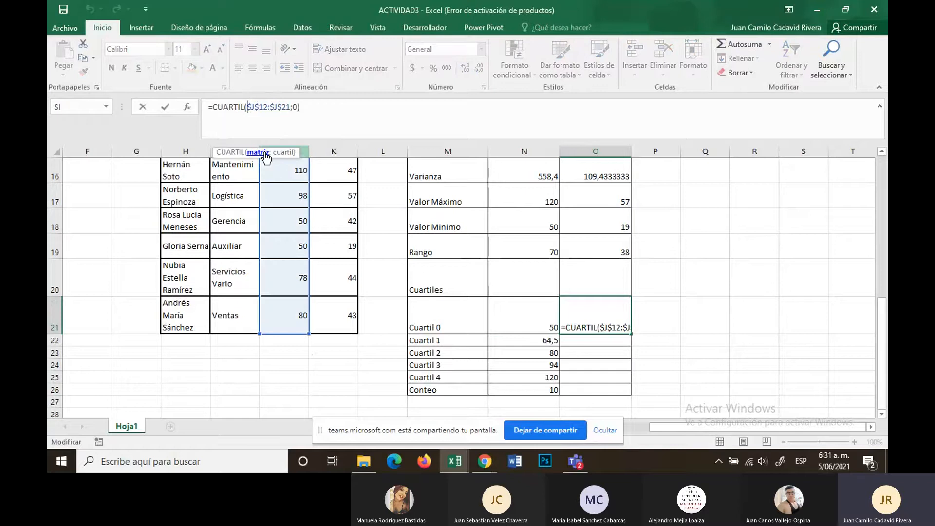
key("F4")
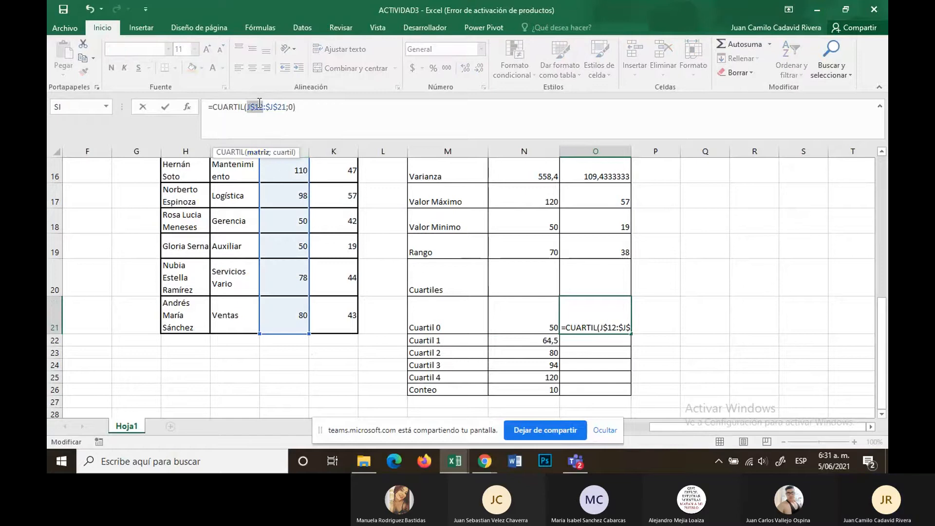
left_click(272, 106)
key("F4")
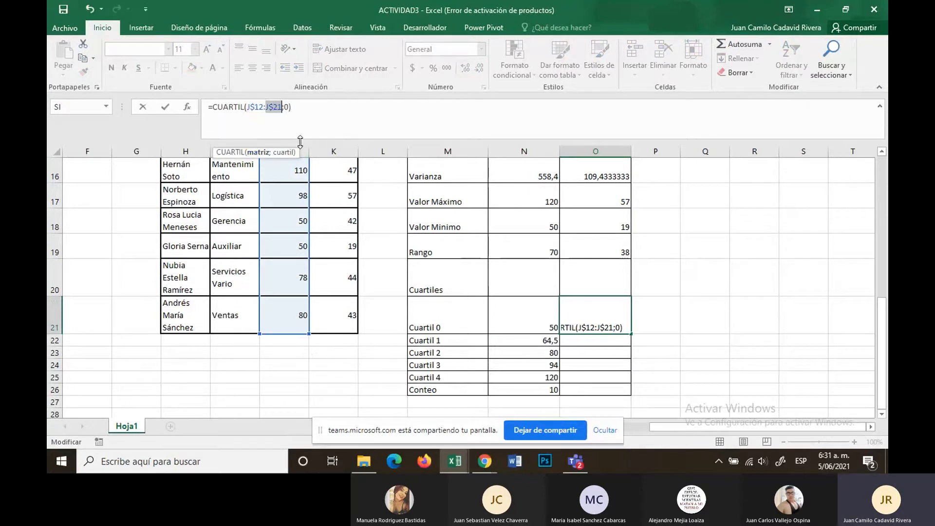
key("F4")
key("F4")
left_click(254, 107)
key("F4")
key("F4")
left_click(299, 114)
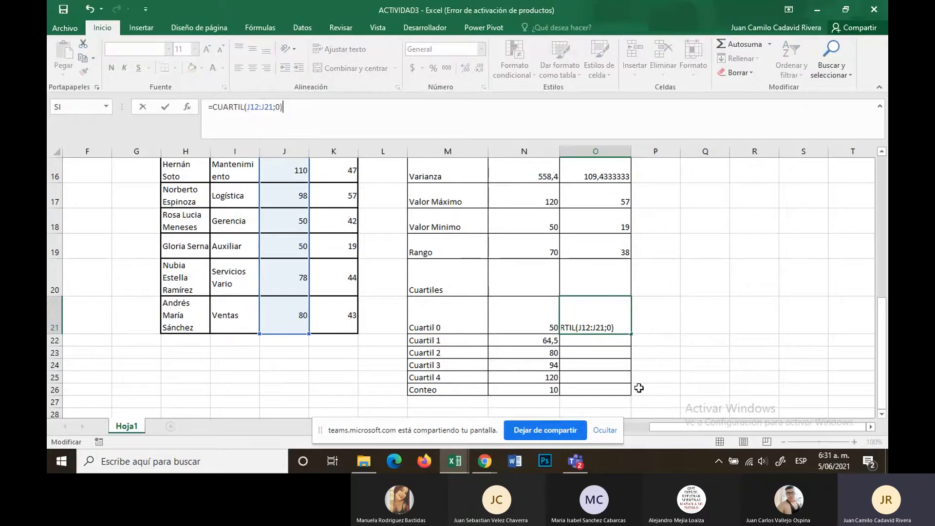
key("Escape")
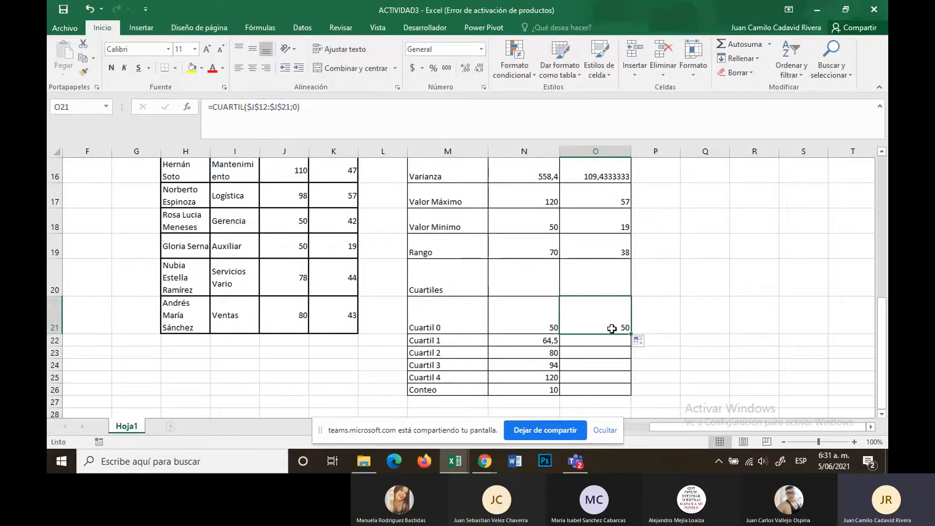
Step: Replace the formula in O21 with a CUARTIL of the employees' ages in K12:K21, using quartile 0
left_click(619, 353)
left_click(618, 322)
key("Delete")
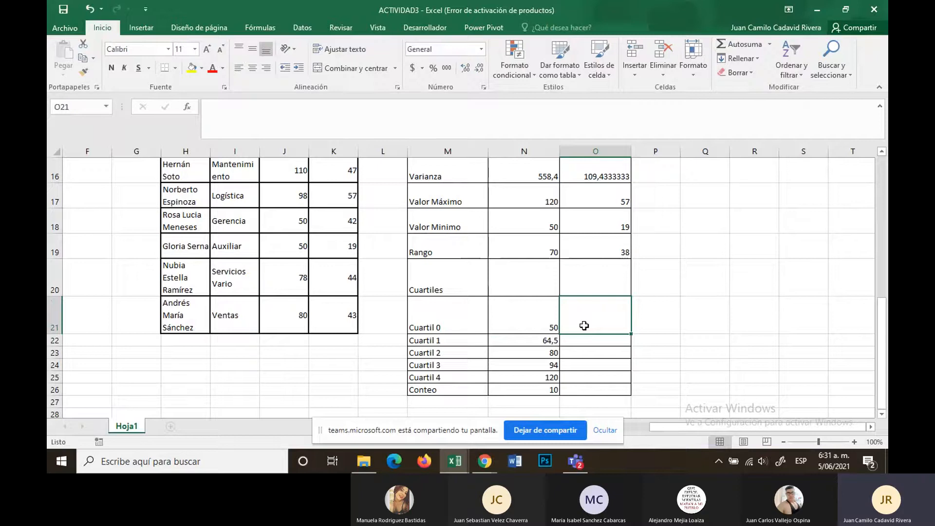
type("=cu")
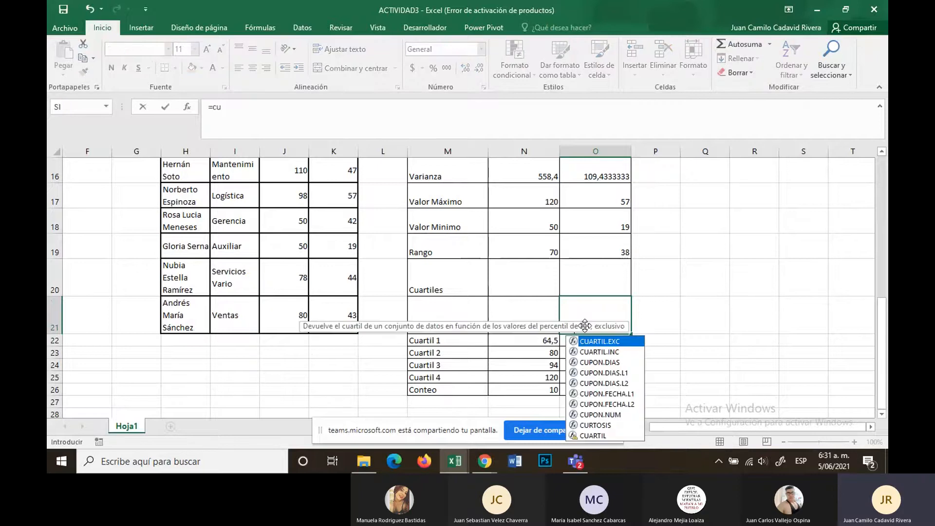
type("a")
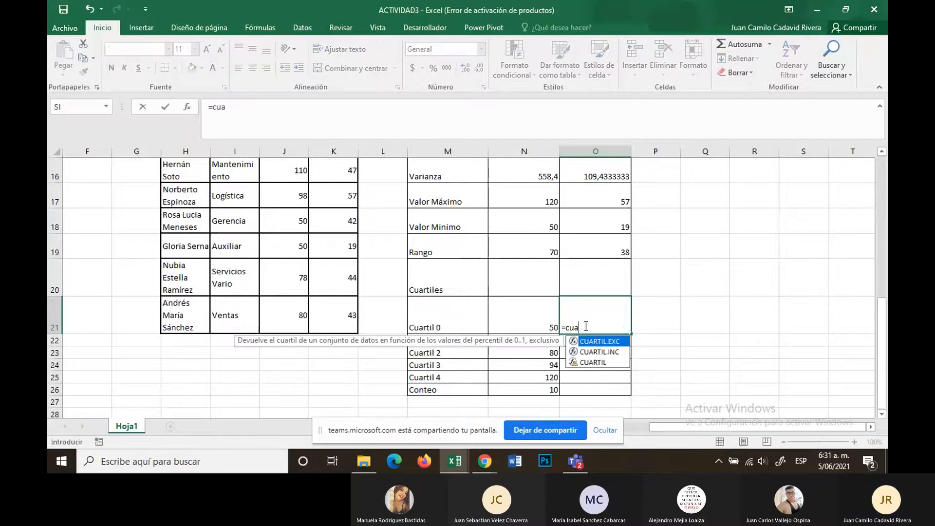
left_click(616, 362)
double_click(616, 363)
scroll(536, 292, "up", 2)
left_click_drag(333, 236, 346, 377)
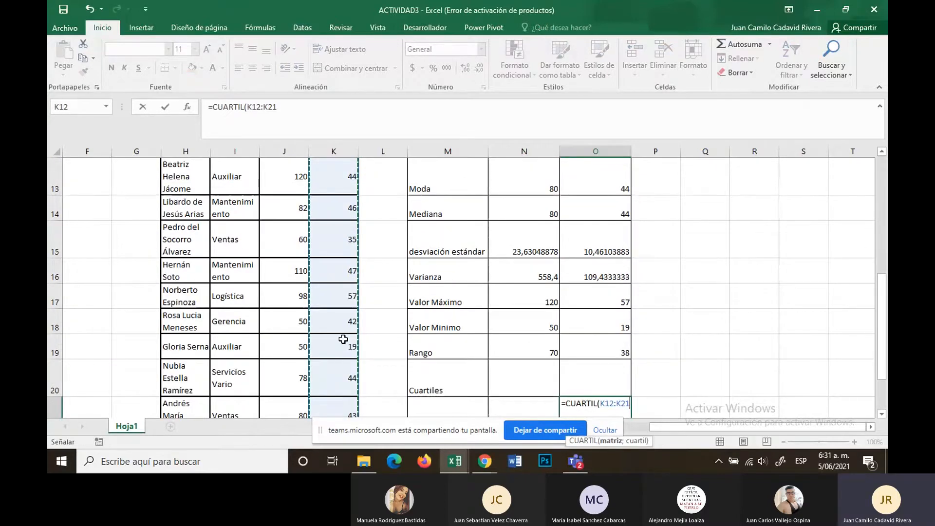
type(";")
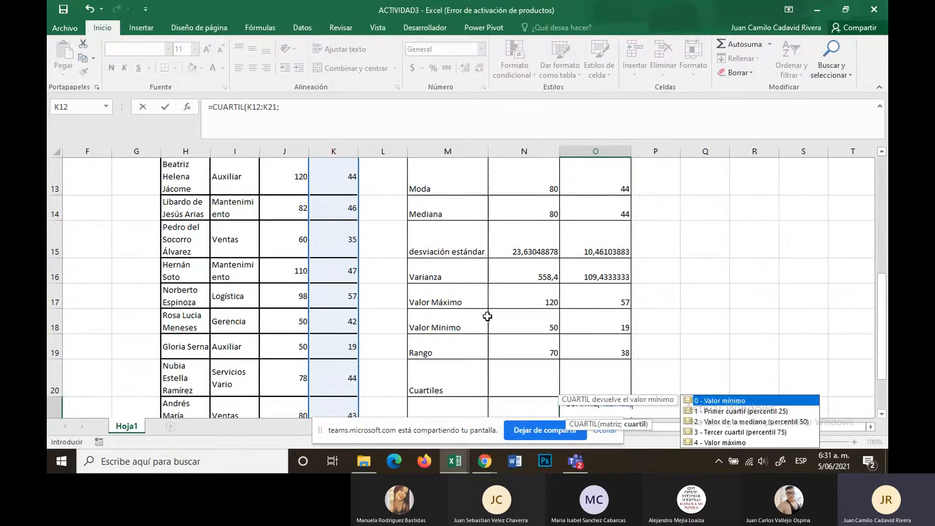
type("0)")
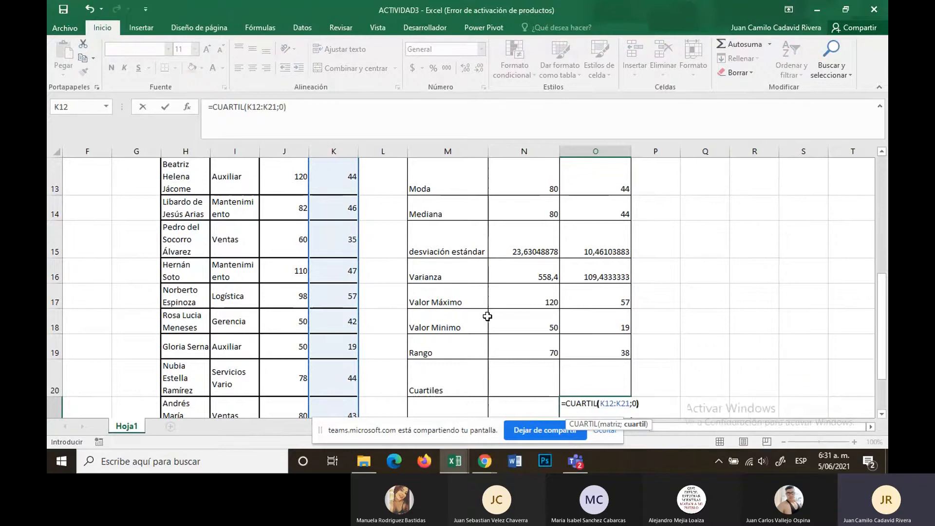
key("Return")
scroll(572, 275, "down", 2)
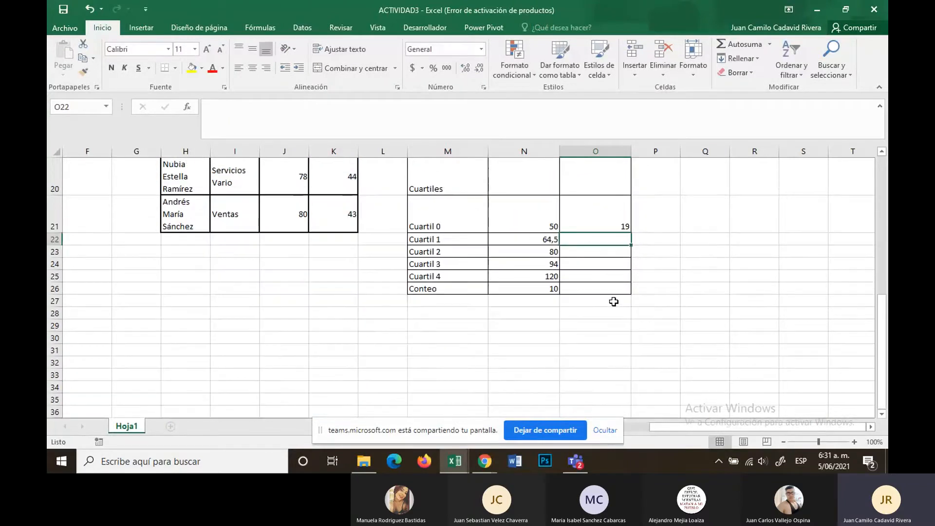
Step: Make the range in O21's CUARTIL formula absolute as $K$12:$K$21 and fill the formula down to O25
left_click(609, 222)
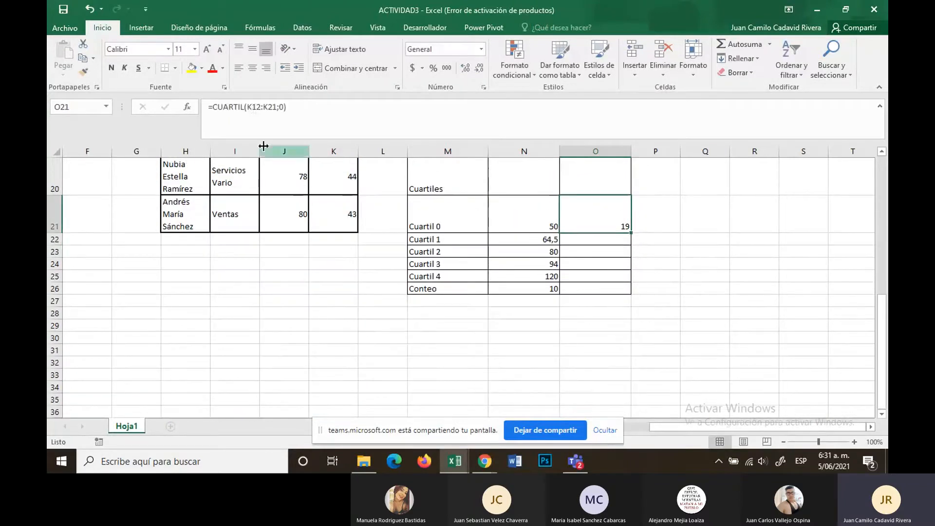
left_click(252, 109)
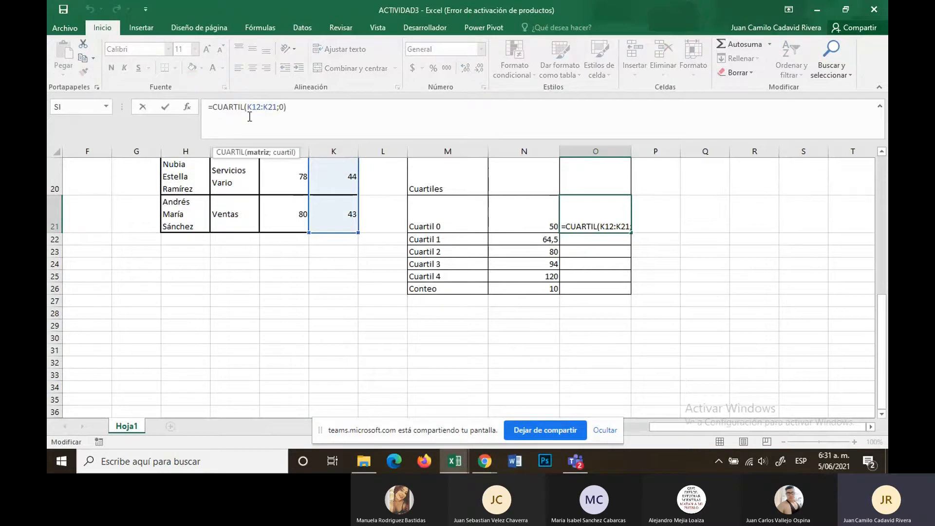
key("F4")
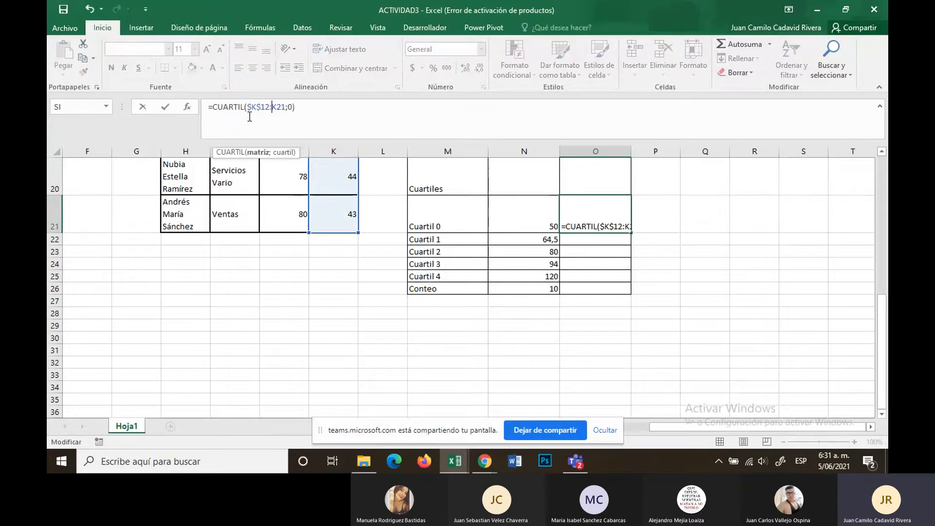
key("Return")
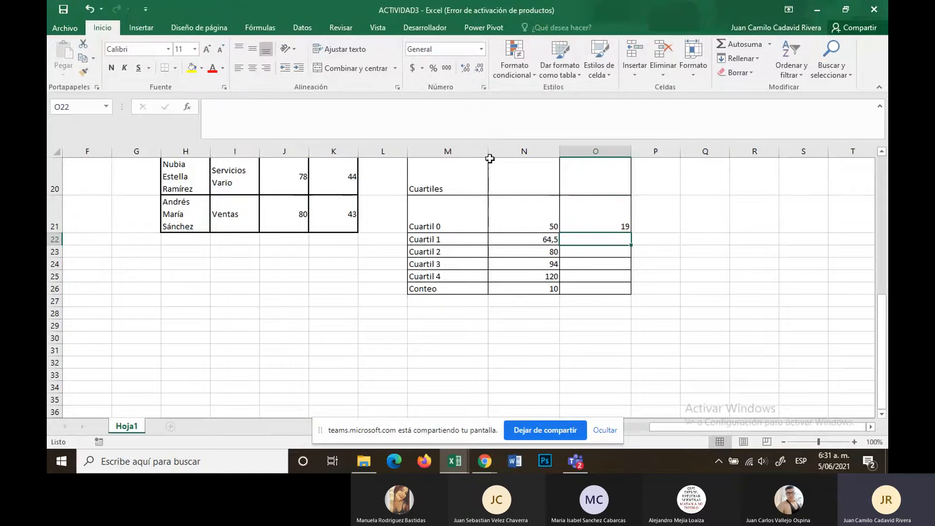
left_click(626, 223)
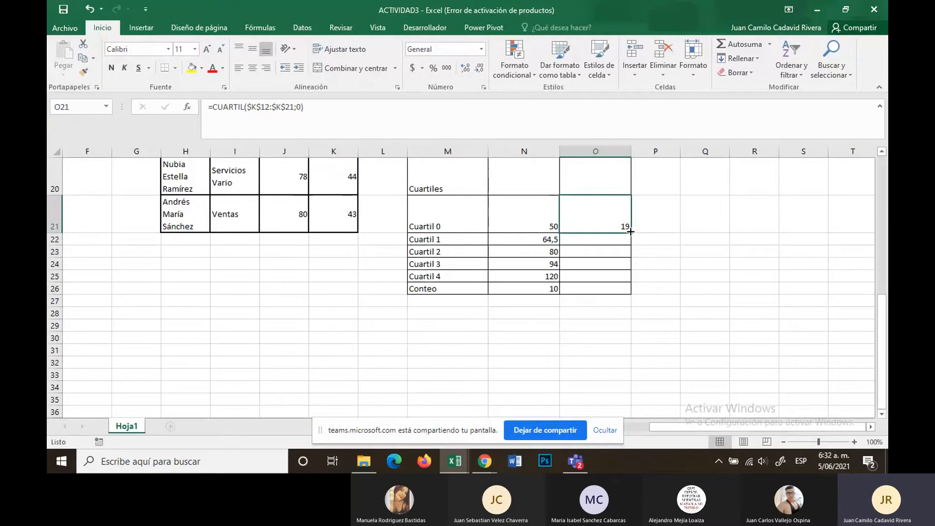
left_click_drag(629, 229, 625, 275)
Step: Set the quartile argument of the CUARTIL formula in O22 to 1
left_click(620, 239)
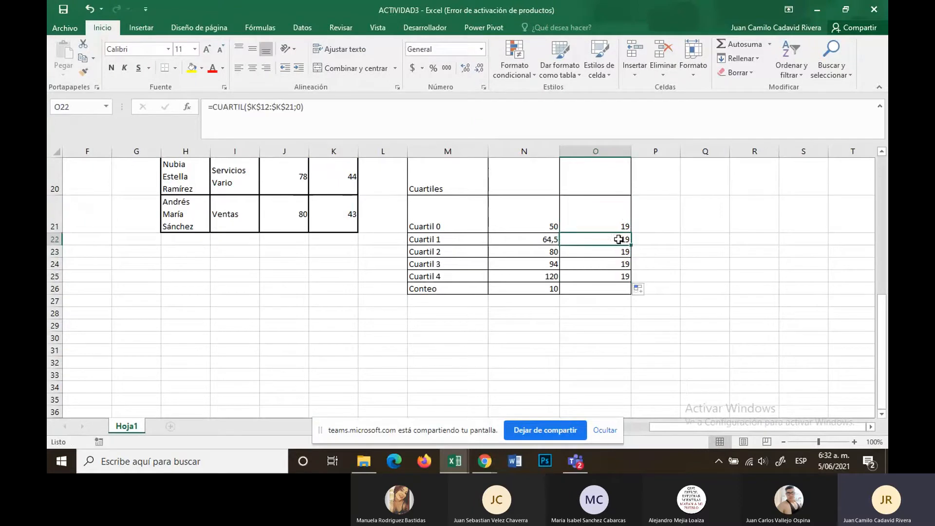
left_click(301, 108)
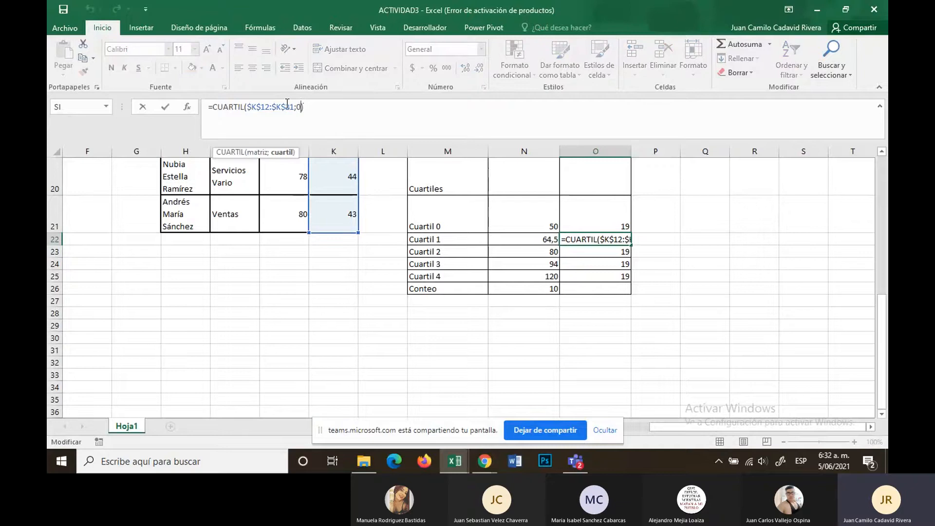
key("BackSpace")
type("1")
key("Return")
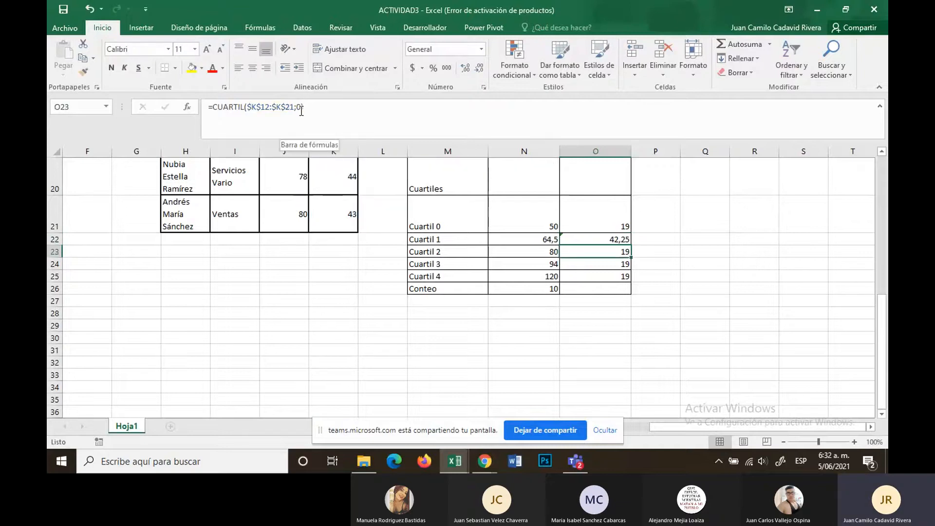
Step: Change the quartile argument of the age CUARTIL formulas to 2 in O23, 3 in O24 and 4 in O25
left_click(301, 107)
key("BackSpace")
type("2")
key("Return")
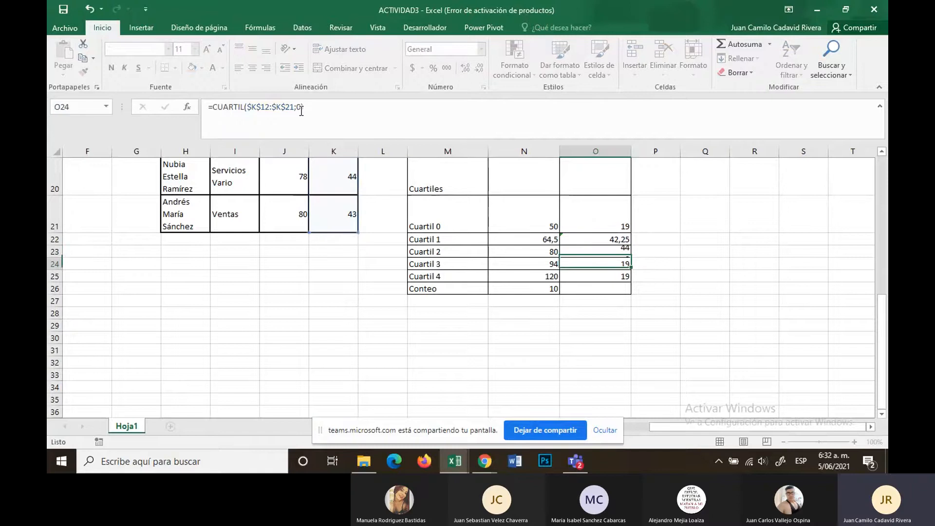
left_click(301, 108)
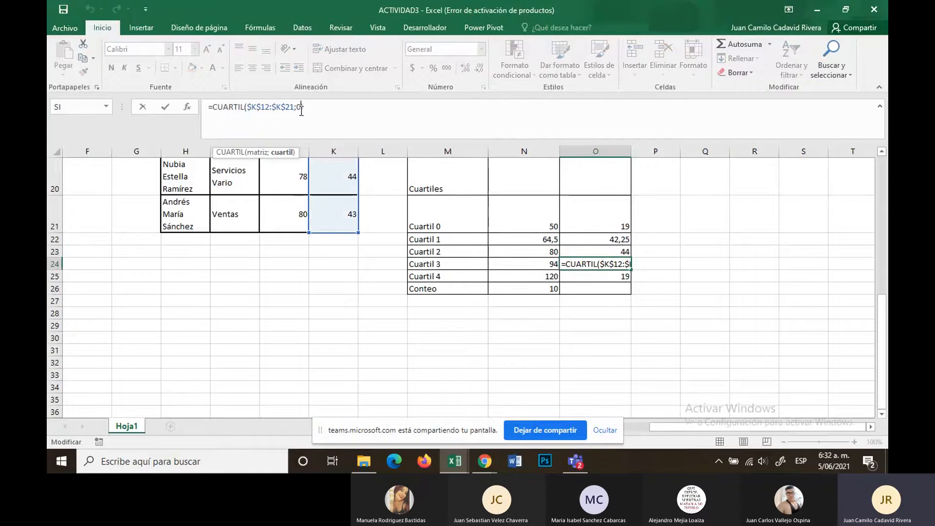
key("BackSpace")
type("3")
key("Return")
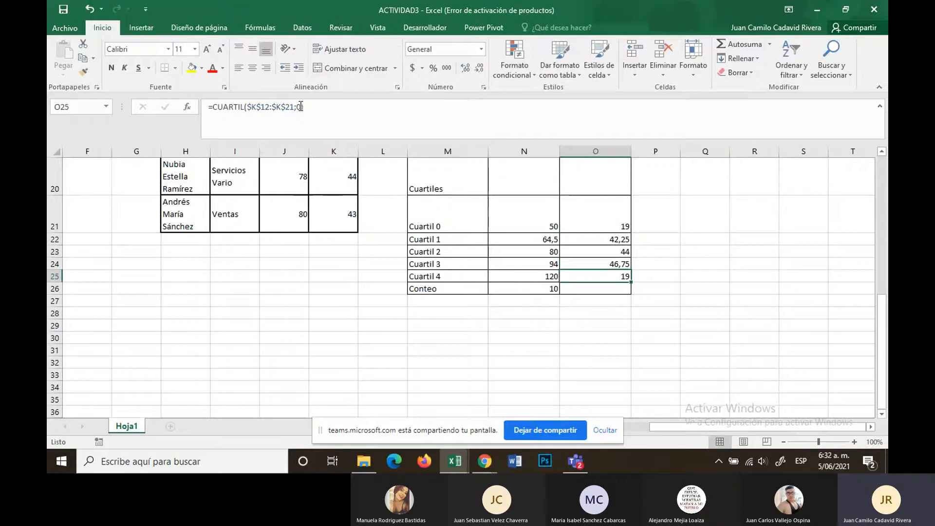
left_click(301, 107)
key("BackSpace")
type("4")
key("Return")
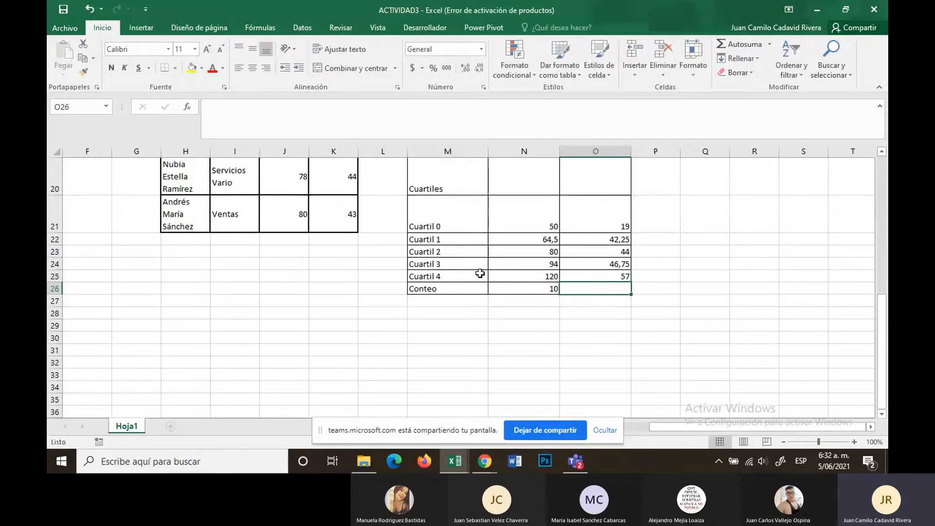
Step: Copy the Conteo formula from the weight column in N26 into O26 for the age column
left_click(554, 289)
left_click(595, 277)
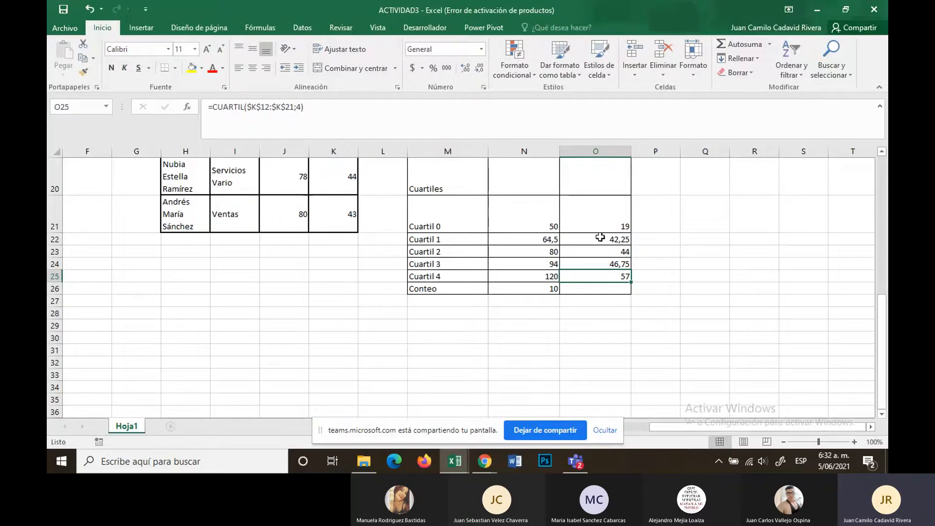
left_click(580, 290)
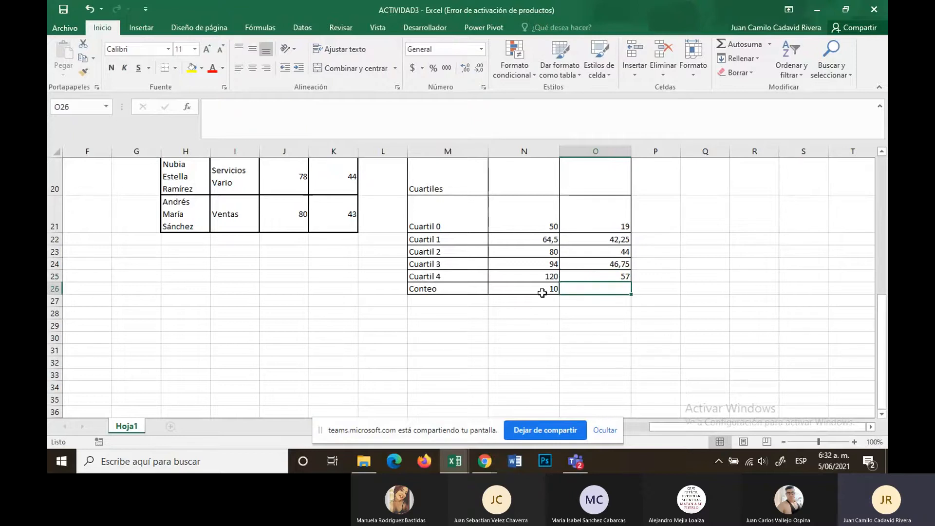
left_click(542, 291)
left_click_drag(559, 292, 621, 291)
left_click(603, 314)
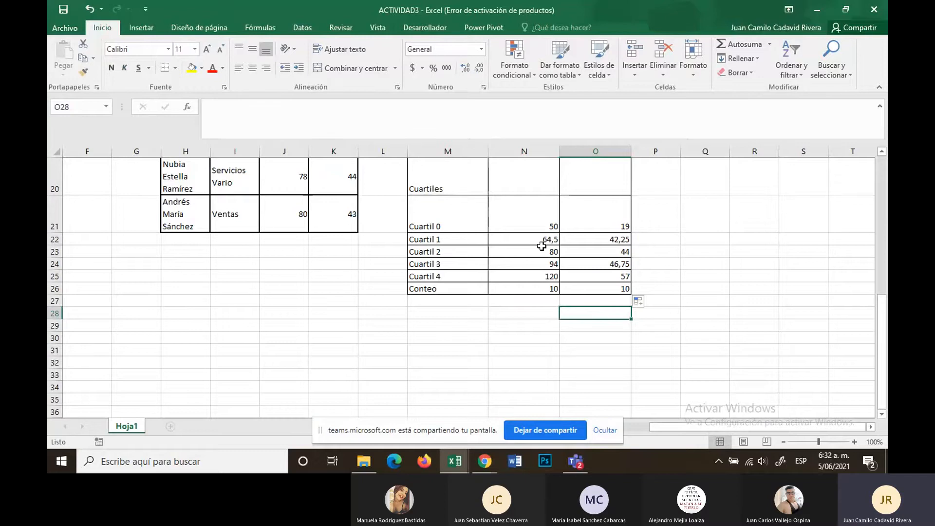
Step: Examine the completed weight and age statistics in N12:O26 alongside the employee data
scroll(541, 247, "up", 5)
scroll(413, 186, "down", 2)
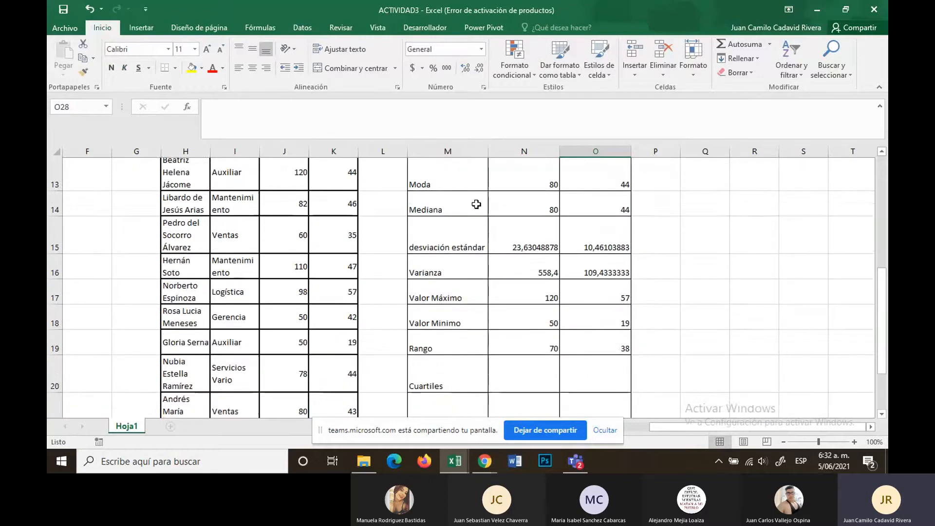
scroll(476, 202, "up", 2)
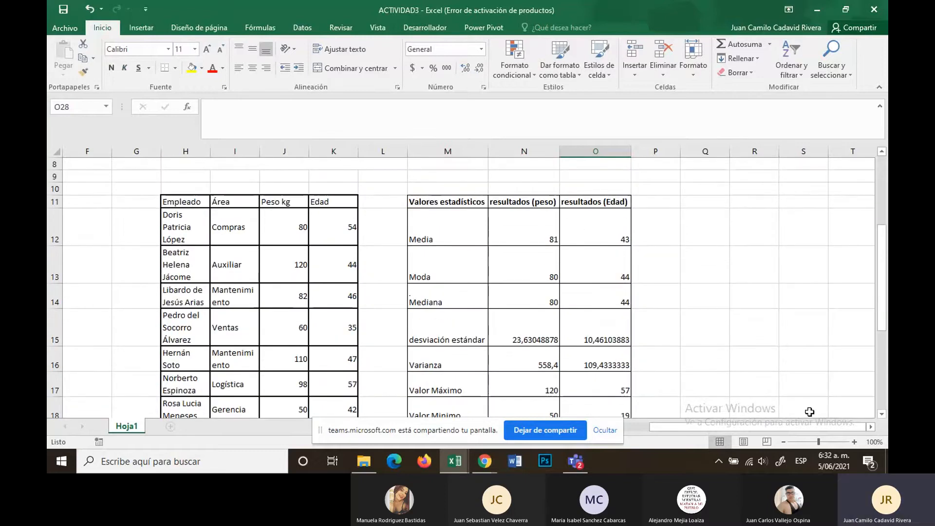
left_click_drag(816, 441, 804, 441)
scroll(614, 286, "down", 2)
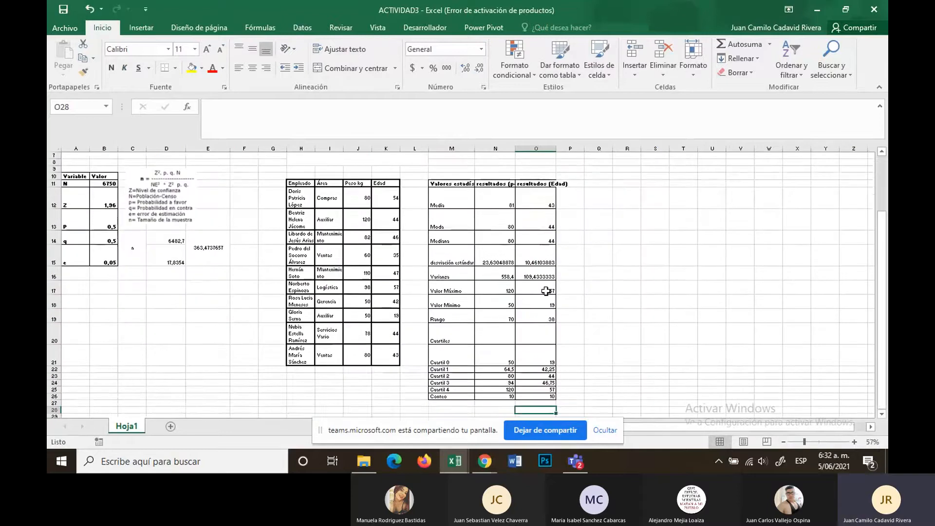
scroll(541, 287, "up", 2)
scroll(523, 277, "down", 2)
left_click_drag(510, 209, 543, 394)
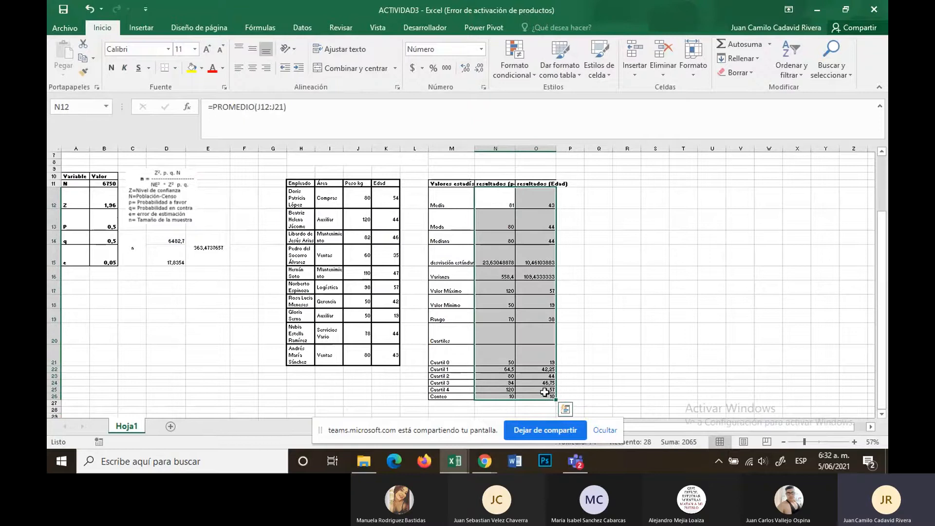
left_click(651, 216)
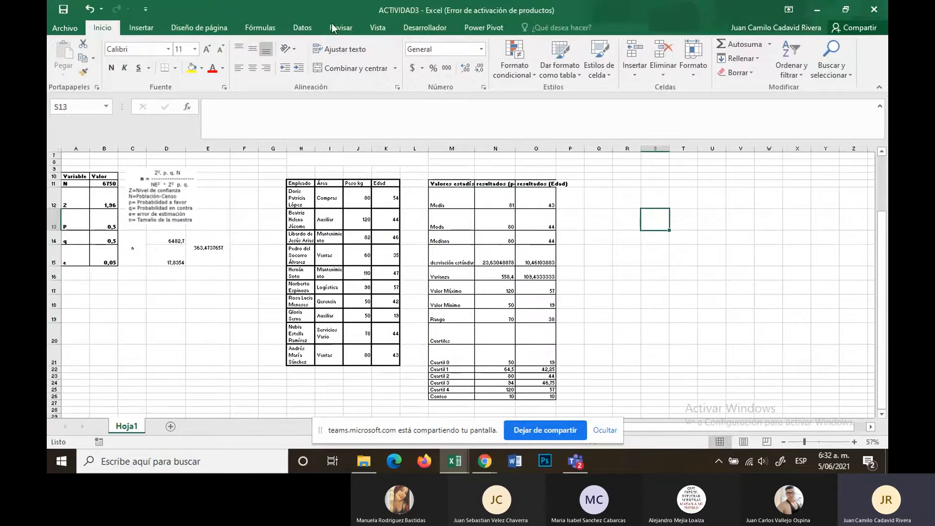
Step: Open the Estadística descriptiva tool from the data analysis functions and keep its dialog clear of the data tables
left_click(302, 28)
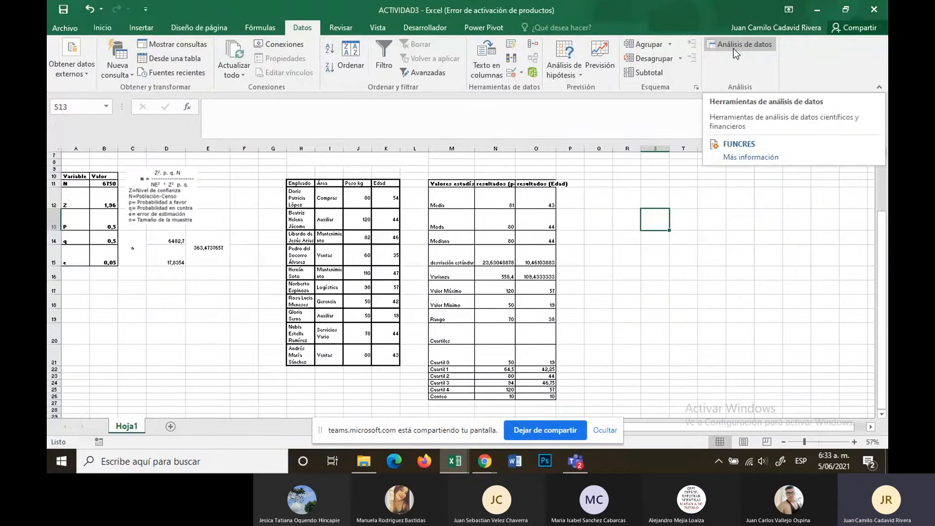
left_click(377, 202)
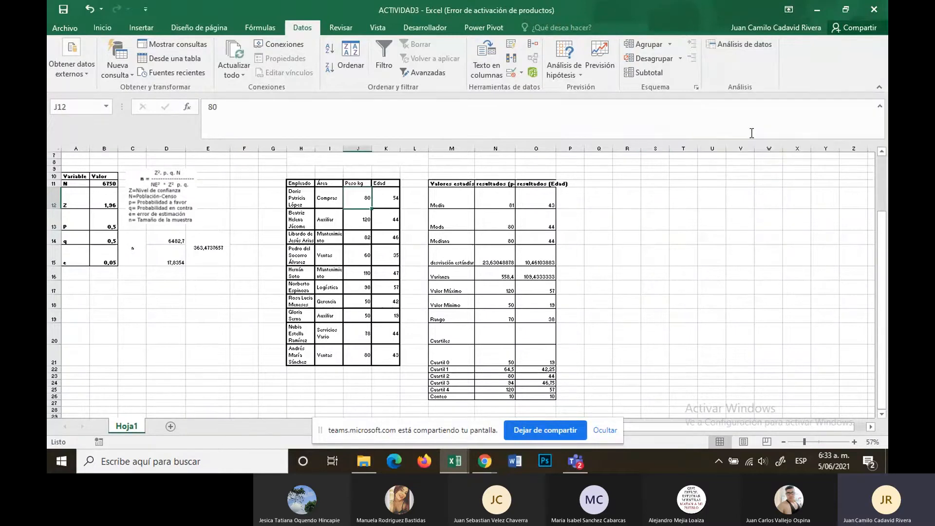
left_click(740, 44)
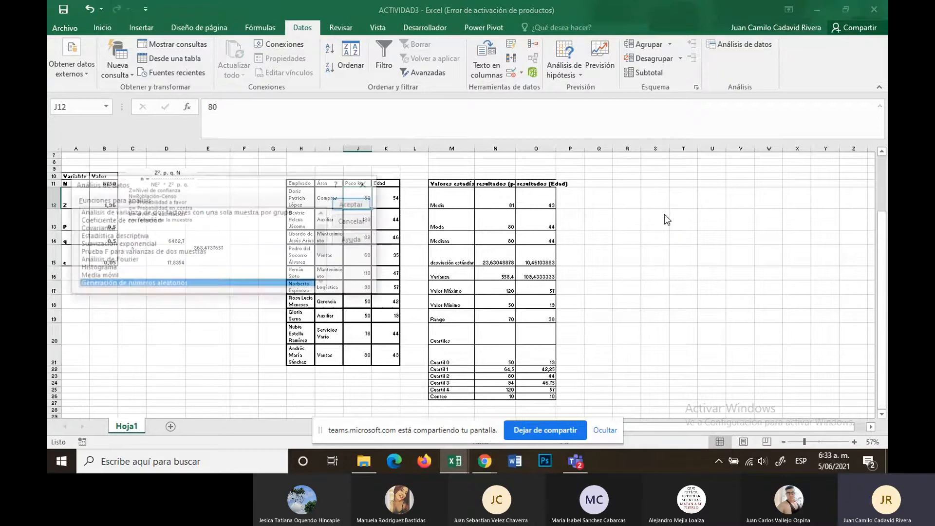
left_click_drag(189, 188, 562, 104)
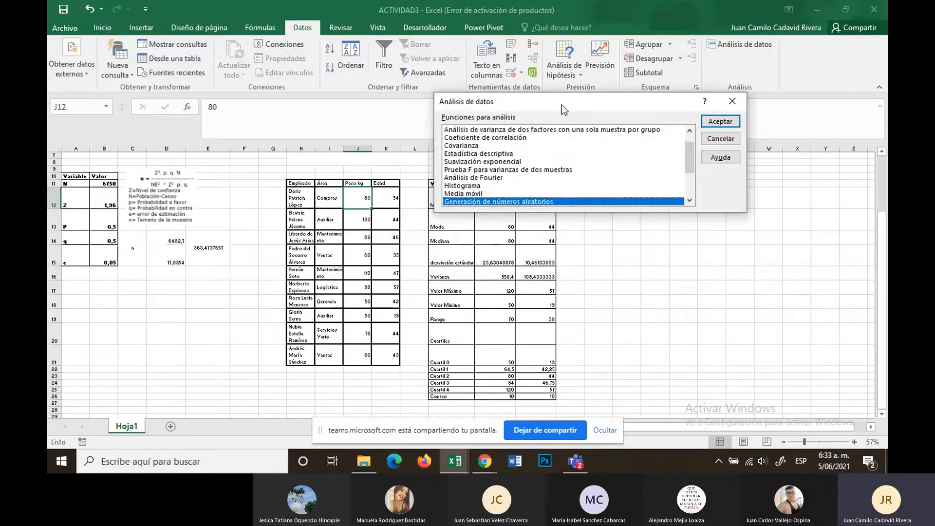
left_click(470, 154)
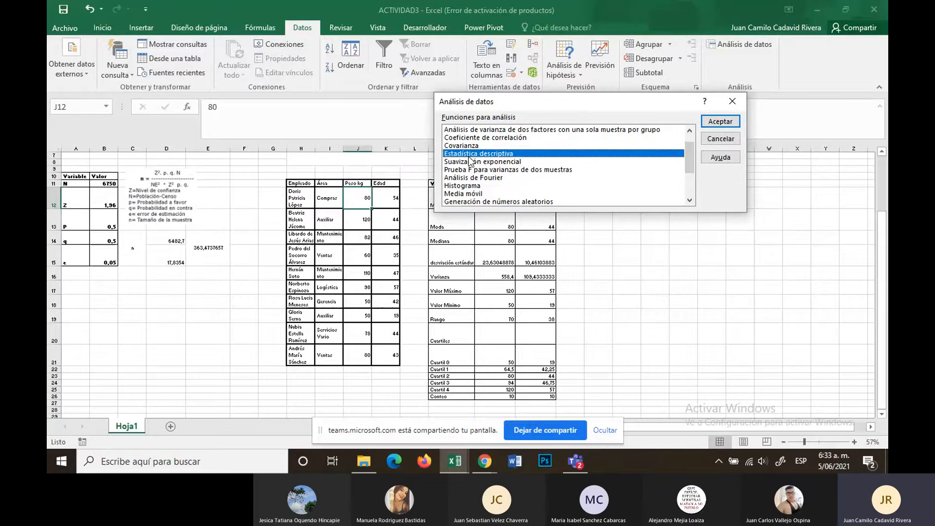
left_click(720, 121)
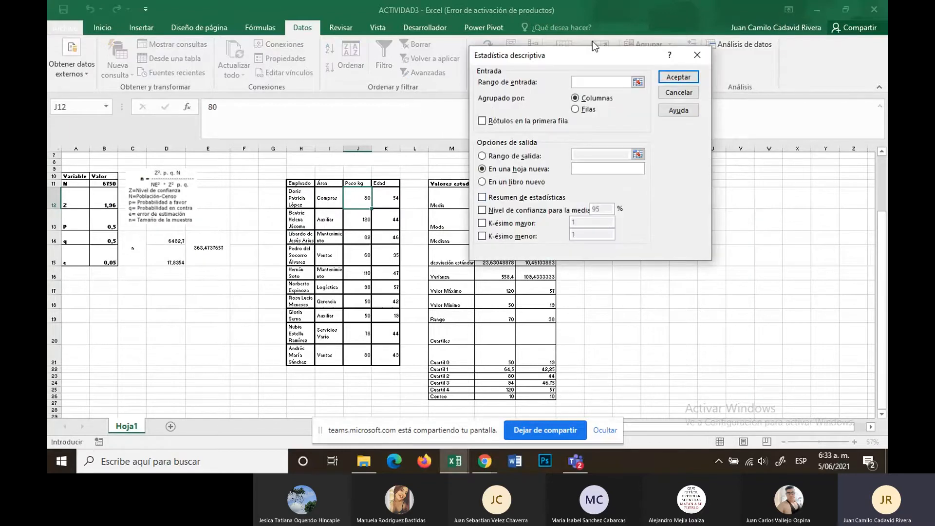
left_click_drag(604, 59, 711, 124)
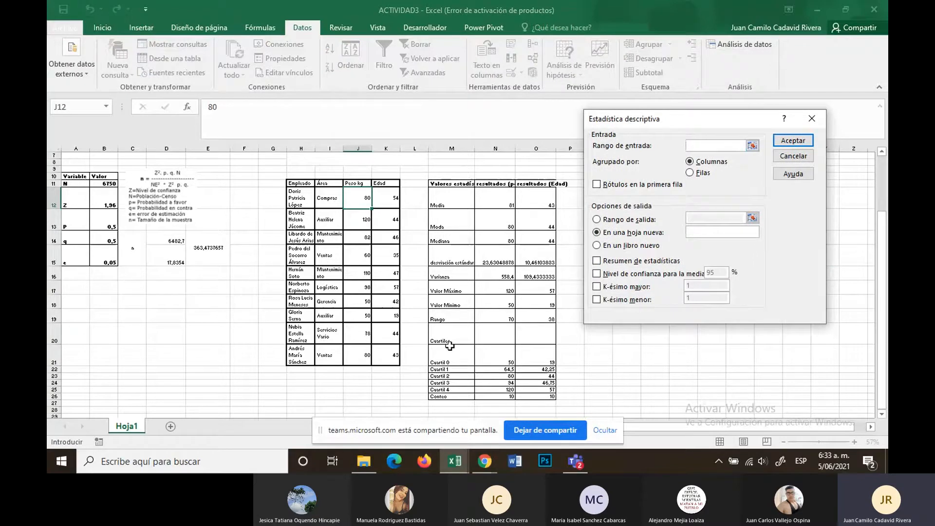
Step: Set the descriptive statistics input range to the Peso kg column $J$11:$J$21, with labels in the first row
left_click(752, 145)
left_click_drag(360, 191, 353, 353)
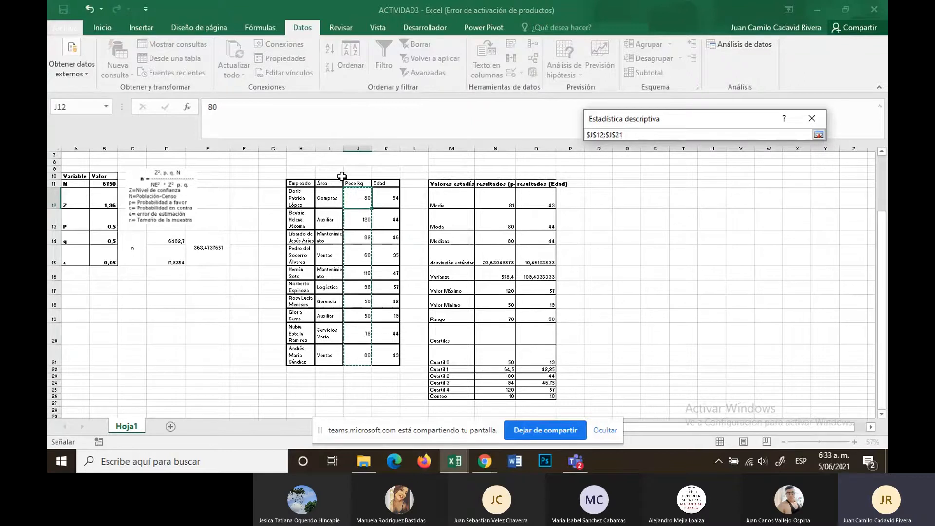
left_click_drag(362, 184, 365, 358)
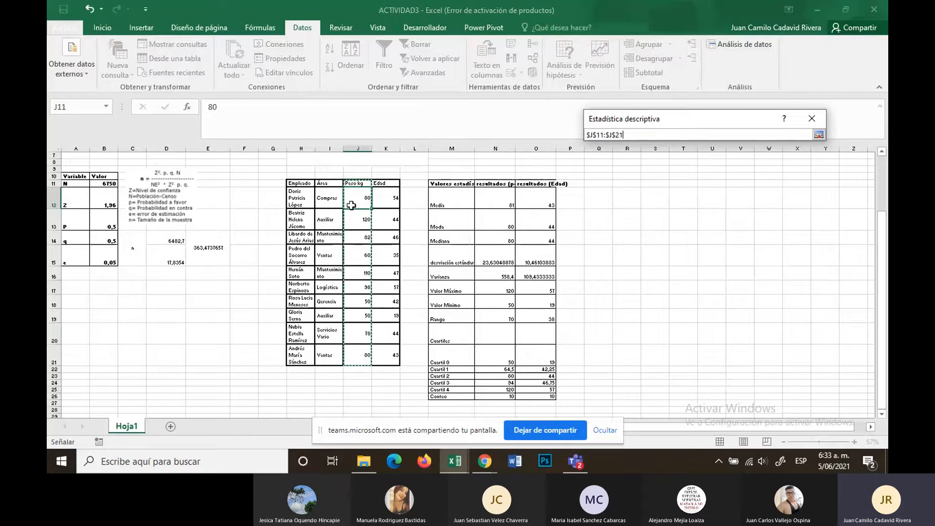
left_click(819, 134)
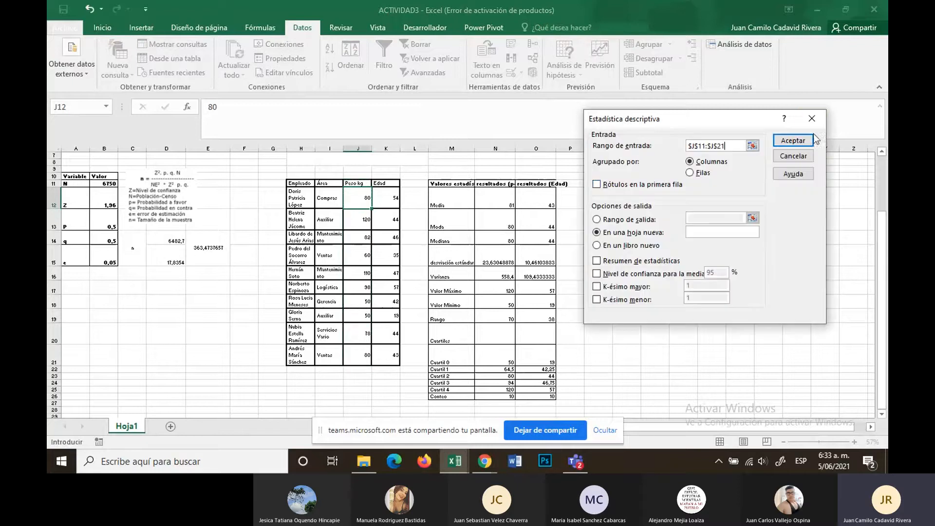
left_click(597, 184)
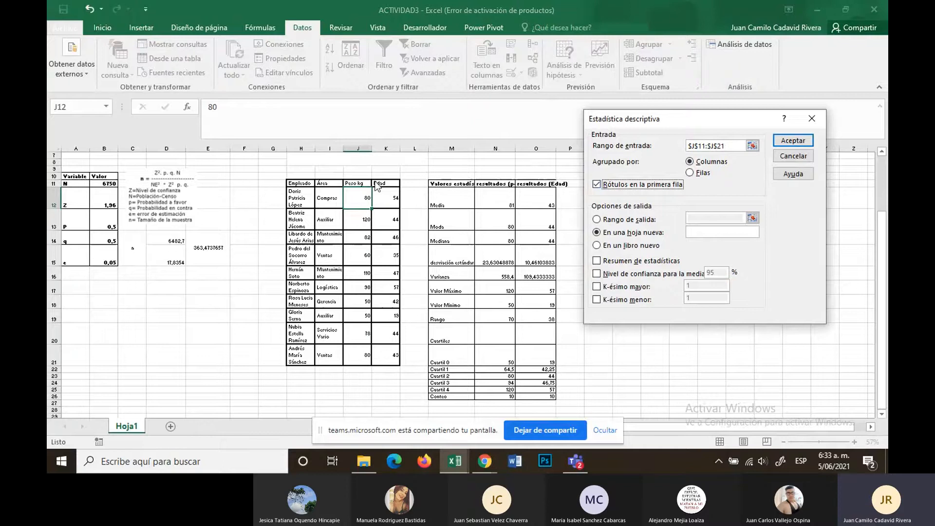
Step: Direct the output to range $R$11:$W$21, include the summary statistics and run the descriptive analysis
left_click(597, 219)
left_click(749, 215)
left_click_drag(626, 184, 761, 363)
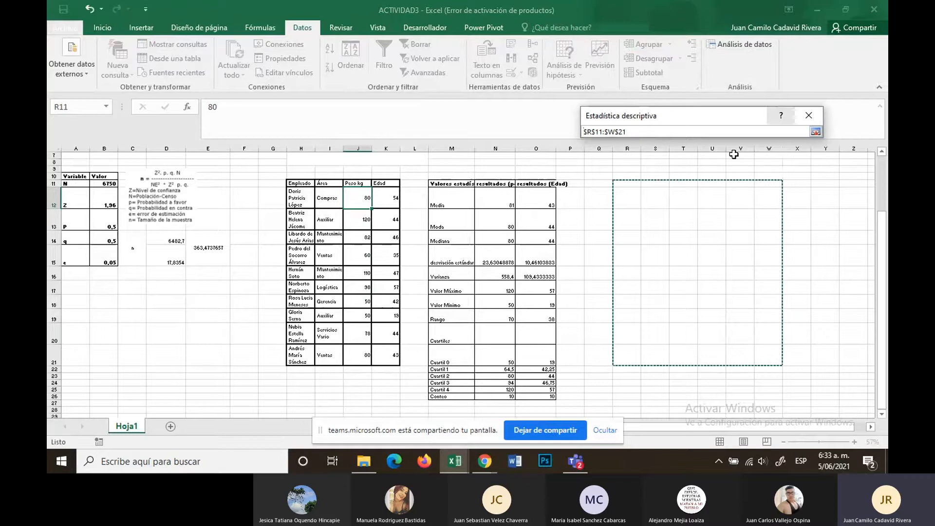
left_click(815, 131)
left_click(595, 259)
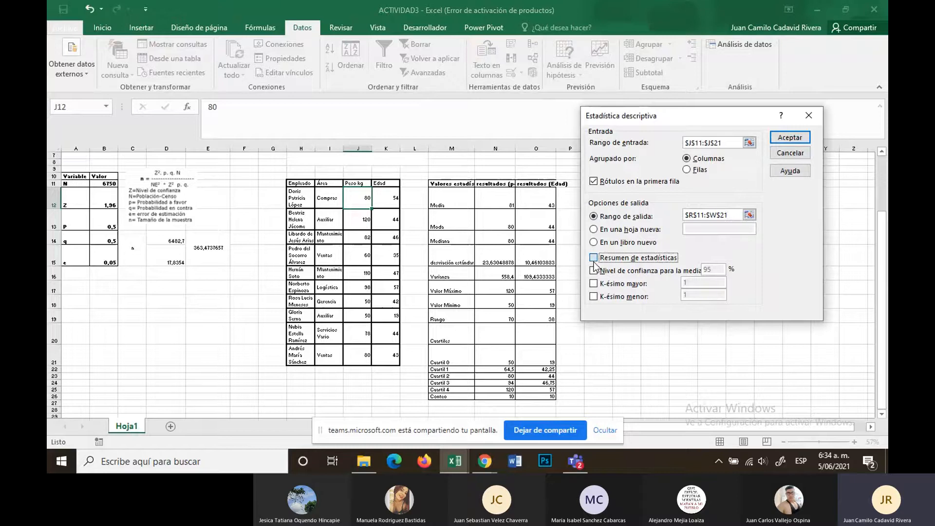
left_click(788, 139)
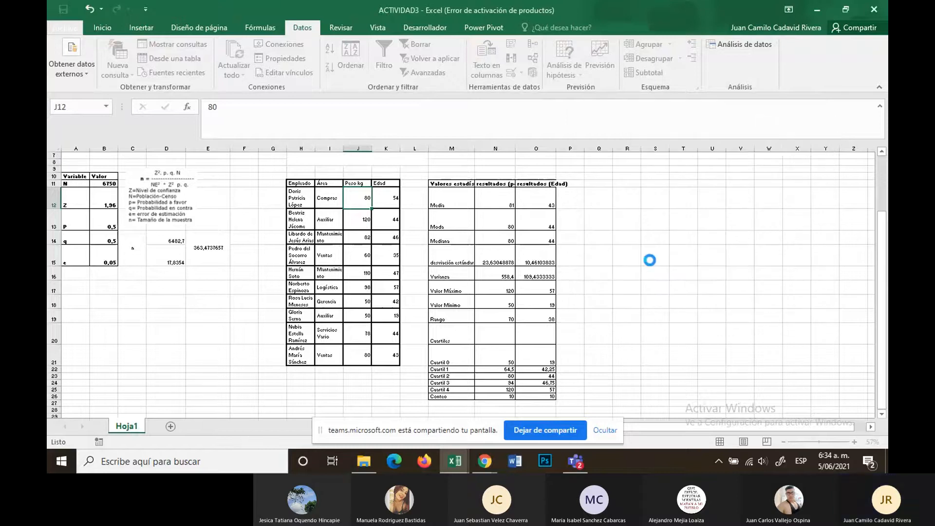
Step: Widen column R to show the full statistic names and fit column S to its values
scroll(729, 271, "up", 2)
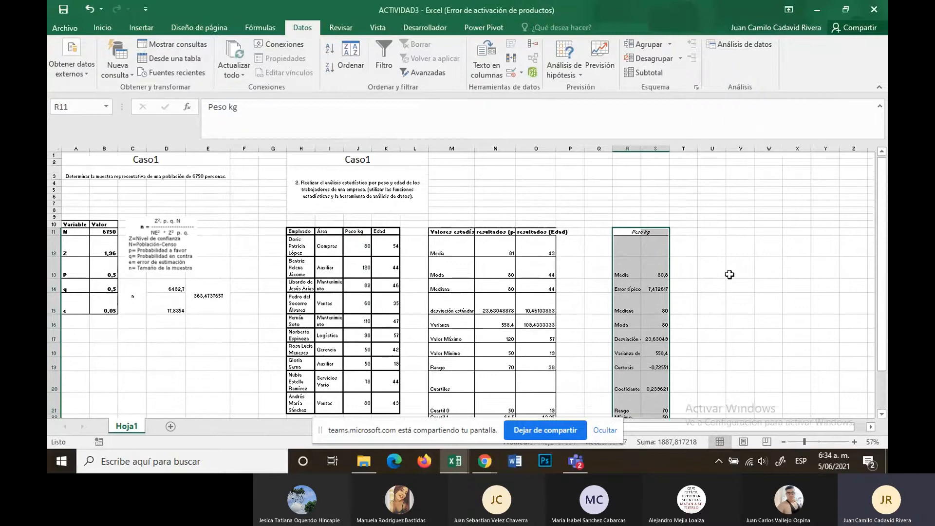
scroll(749, 298, "down", 1)
scroll(882, 433, "right", 2)
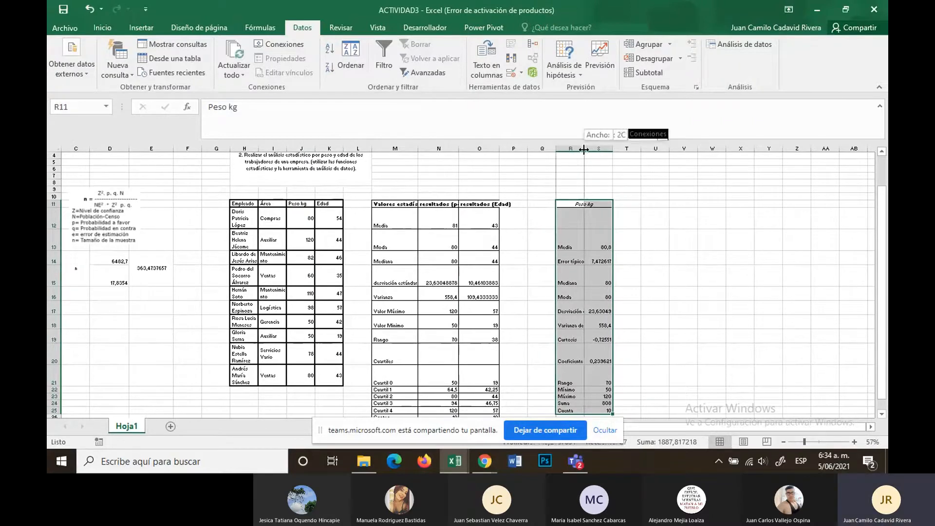
left_click_drag(592, 149, 622, 153)
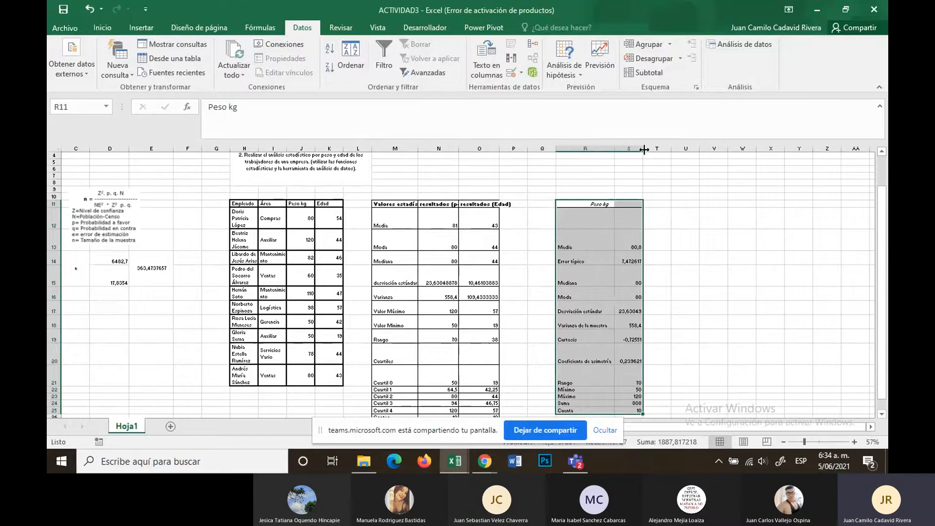
double_click(643, 149)
left_click(724, 321)
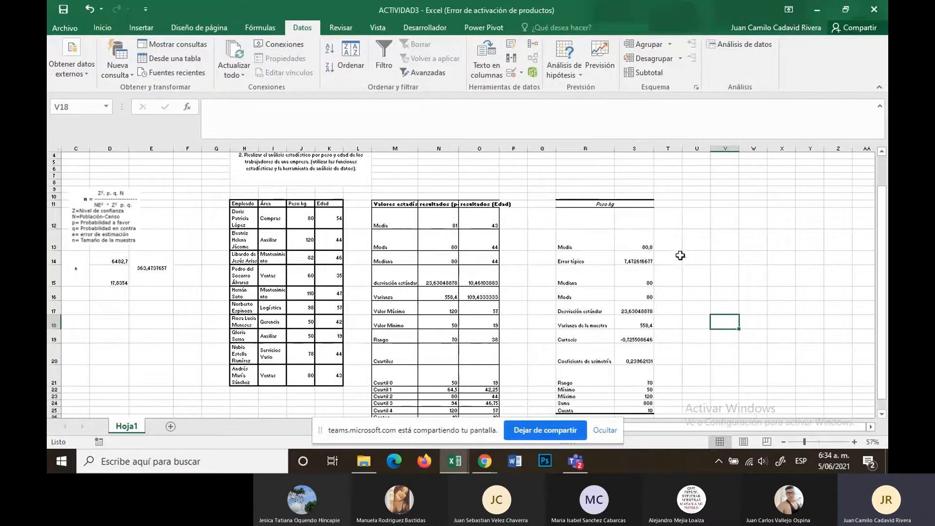
Step: Fit the widths of columns N and O so the resultados (peso) and resultados (Edad) headers show in full
left_click_drag(583, 208, 635, 414)
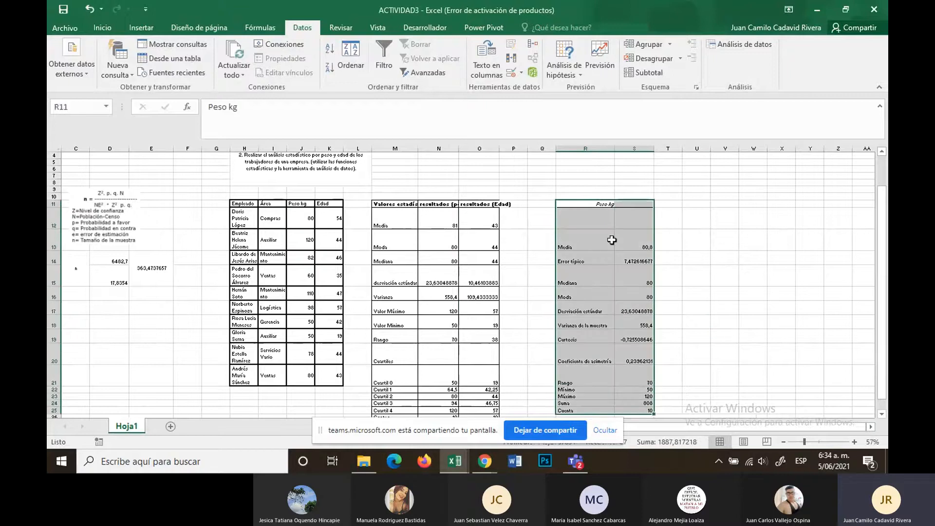
left_click(584, 218)
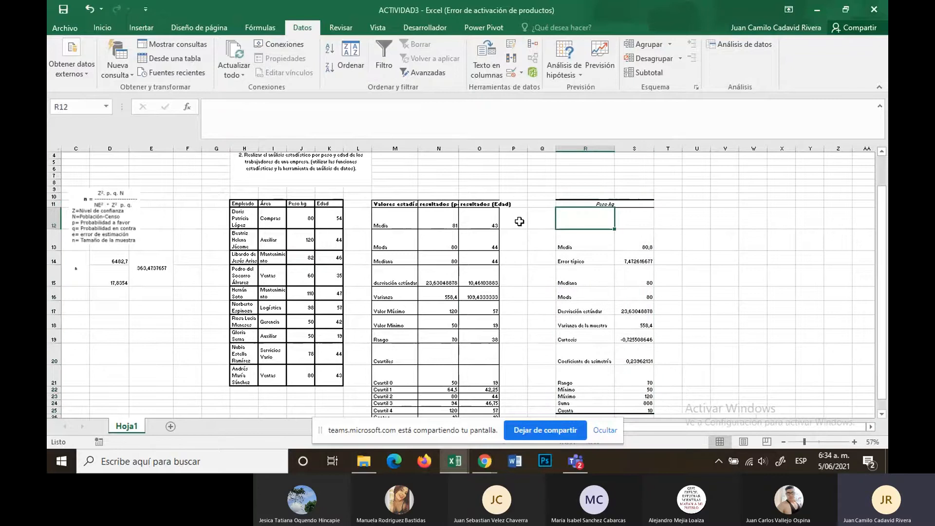
scroll(678, 237, "down", 1)
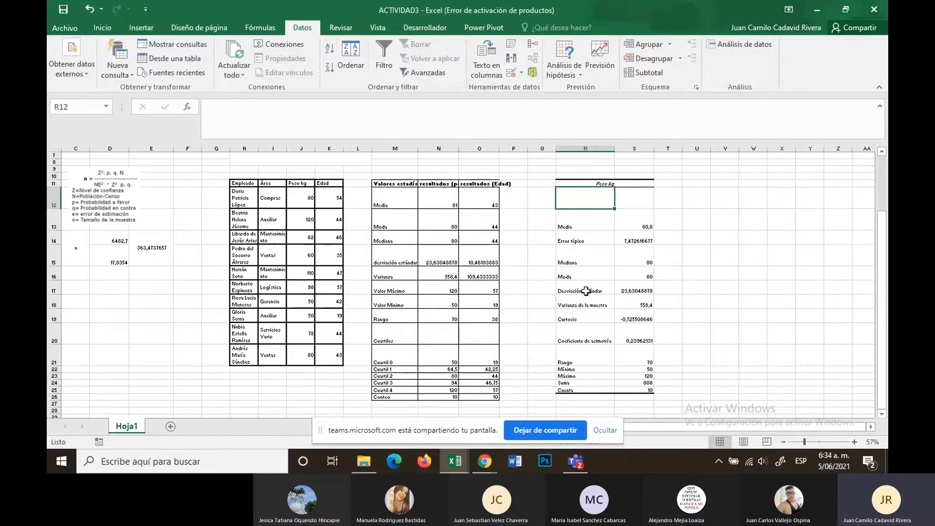
double_click(458, 148)
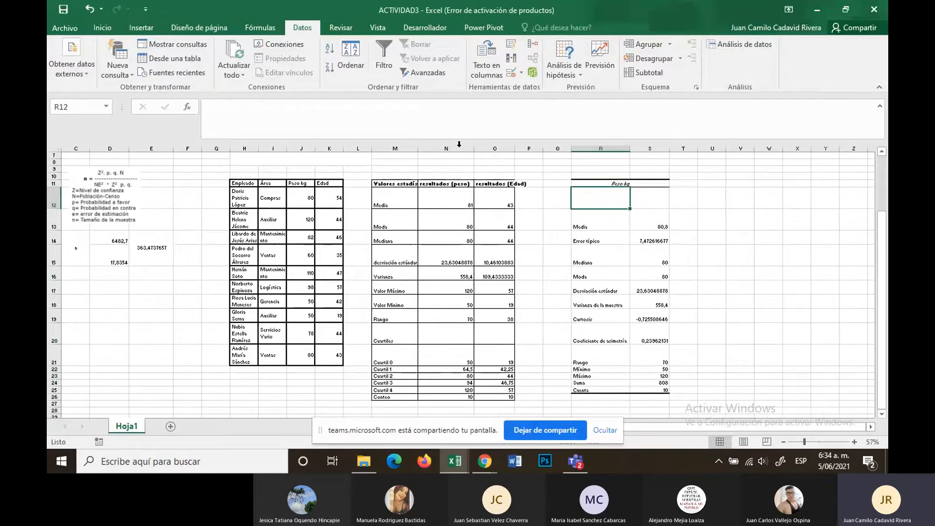
double_click(514, 148)
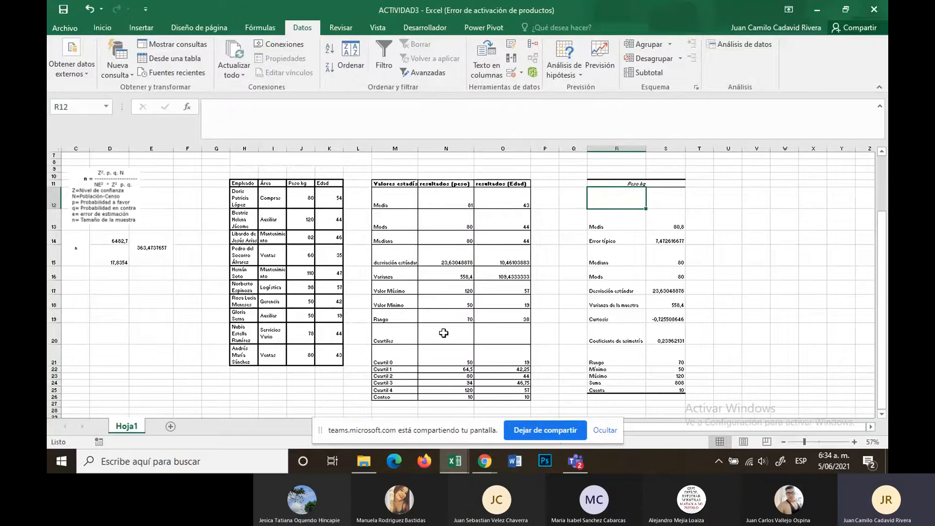
Step: Switch to the Base Salarios workbook and hide the screen-sharing notice
left_click(731, 306)
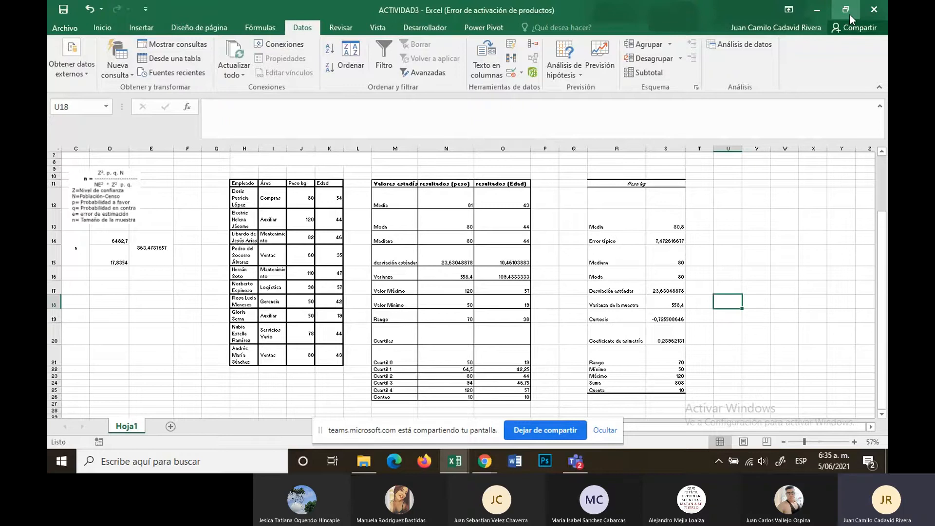
left_click(823, 10)
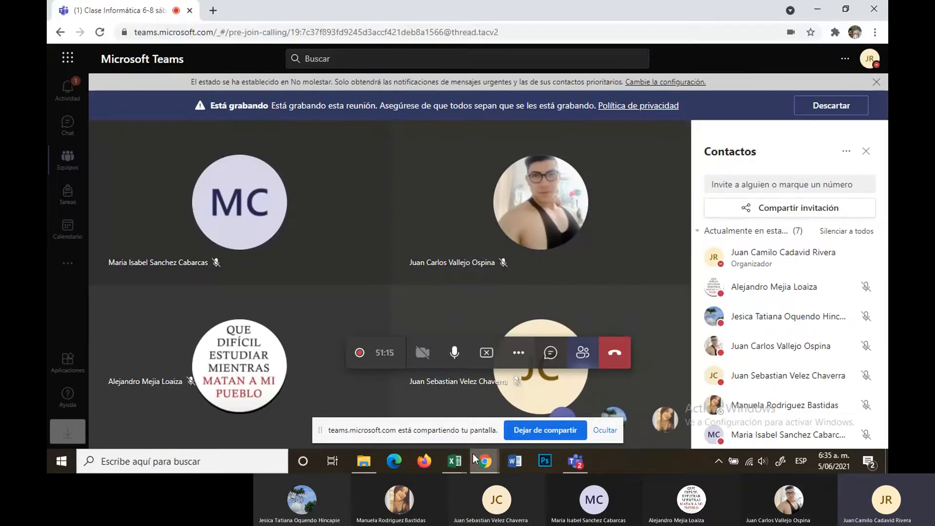
left_click(454, 461)
left_click(404, 399)
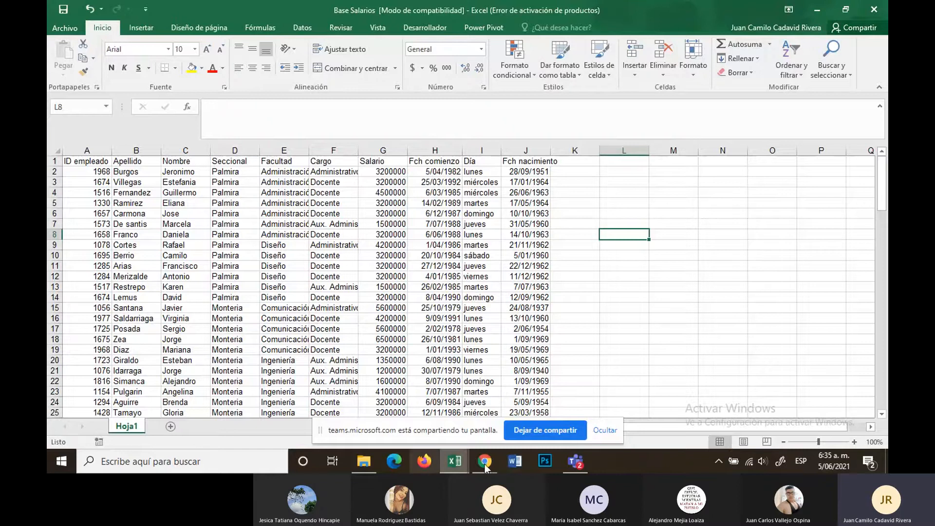
left_click(605, 430)
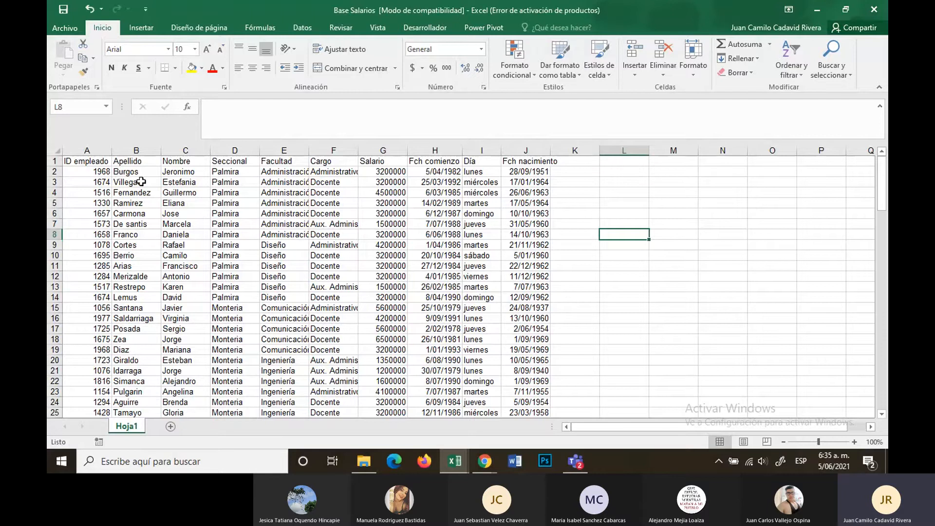
Step: Fit the widths of the Facultad, Cargo and Fch nacimiento columns to their contents
scroll(139, 178, "down", 14)
scroll(142, 179, "down", 20)
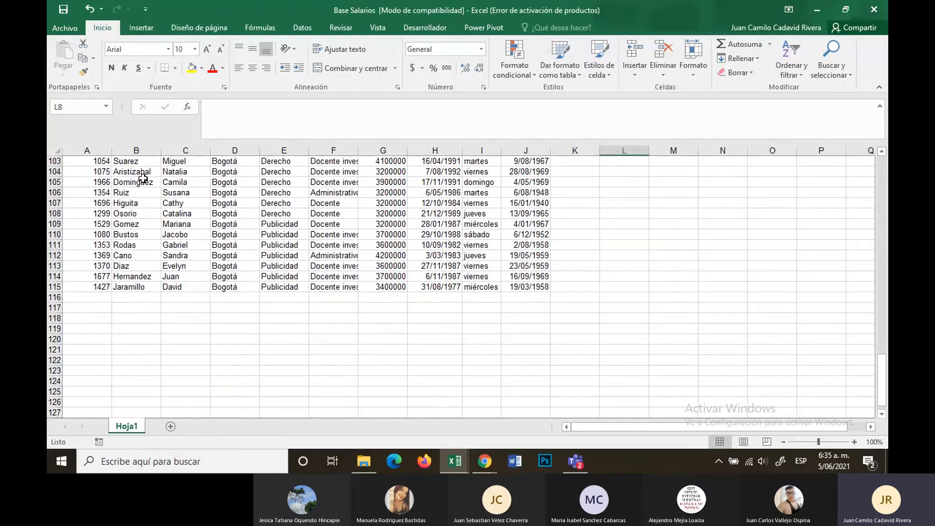
scroll(143, 178, "up", 12)
scroll(142, 178, "up", 20)
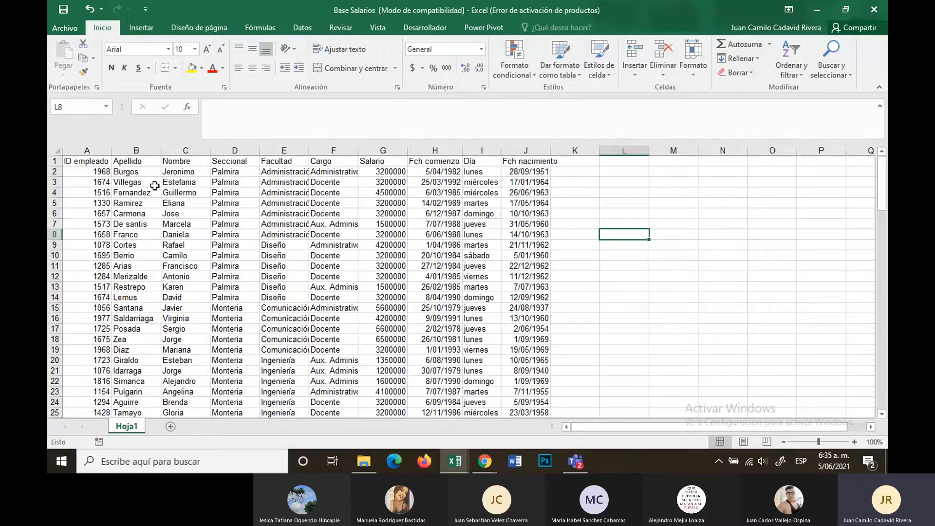
double_click(308, 149)
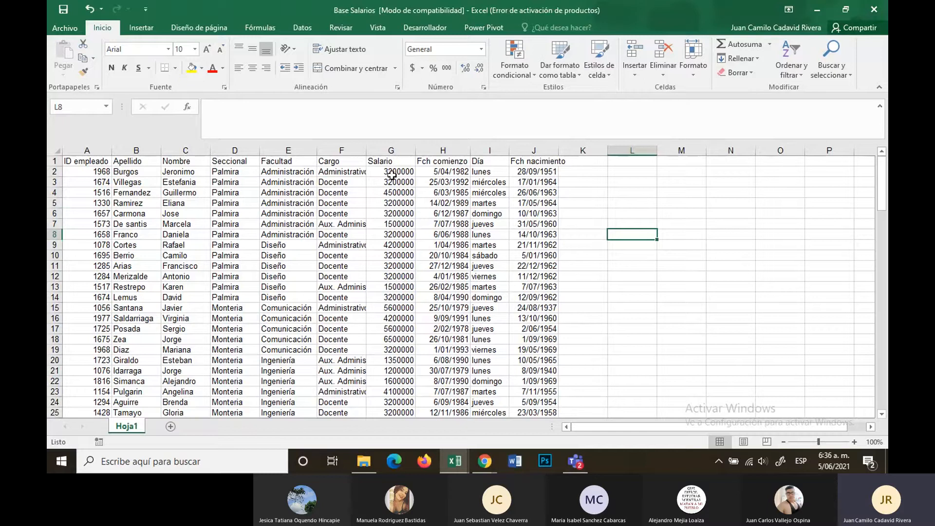
double_click(366, 150)
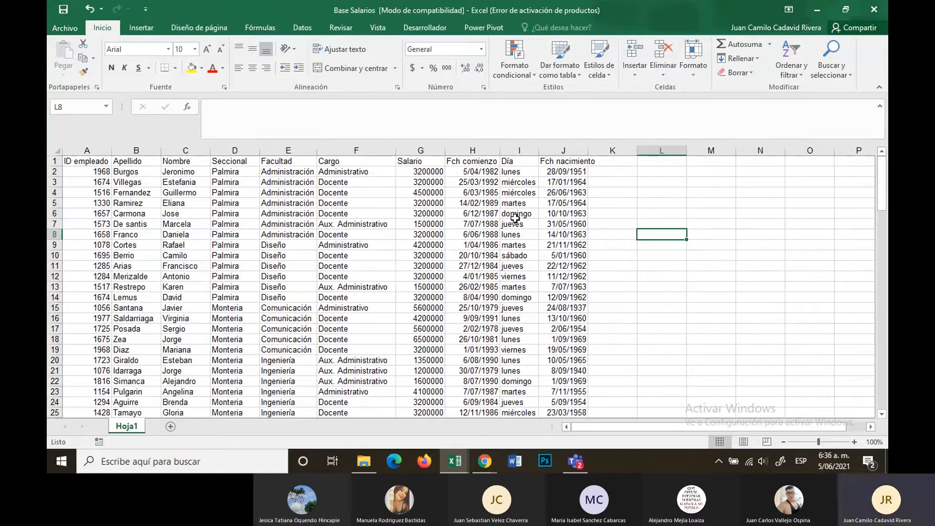
double_click(583, 148)
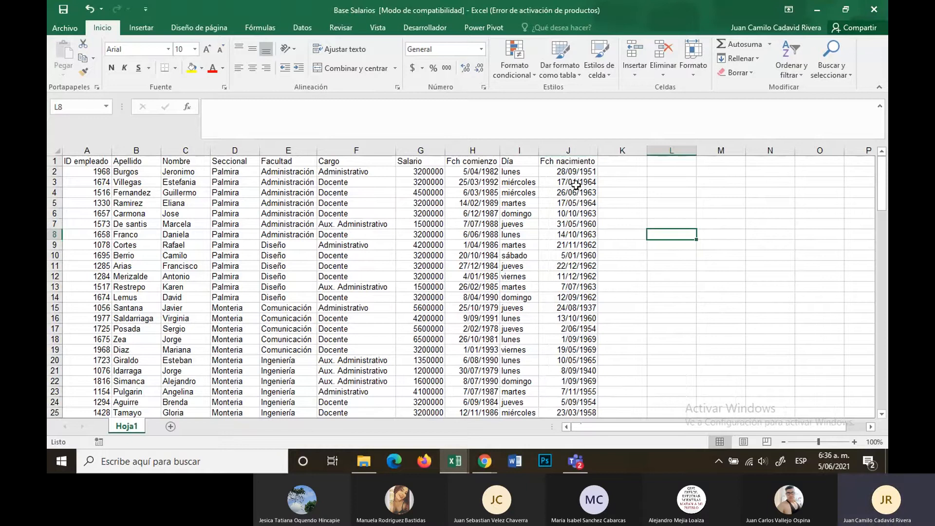
Step: Examine the Día values against the Fch comienzo dates down the employee records
left_click(516, 182)
key("Up")
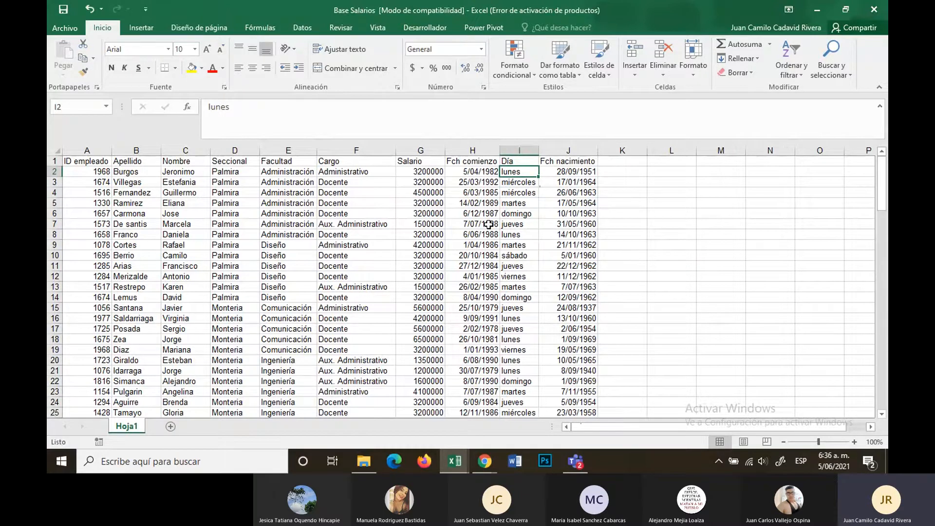
scroll(489, 243, "down", 2)
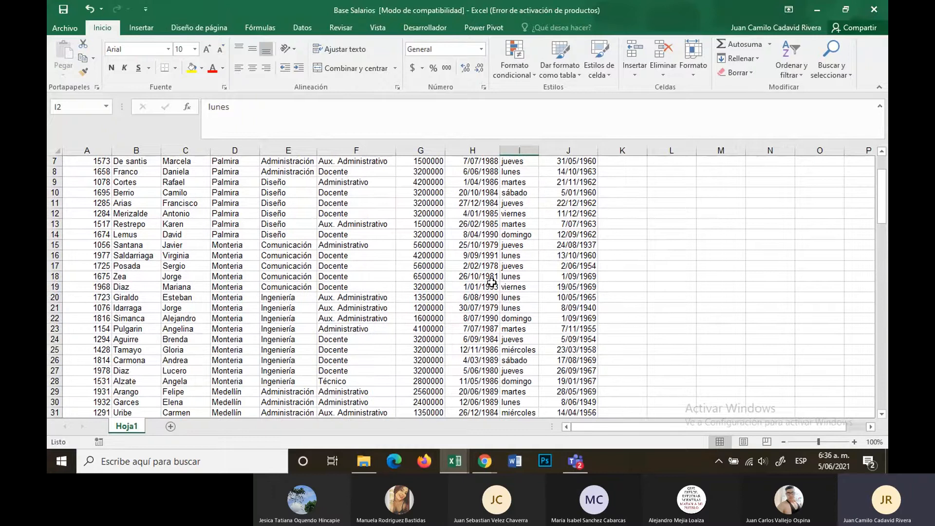
scroll(490, 283, "up", 2)
scroll(492, 282, "down", 4)
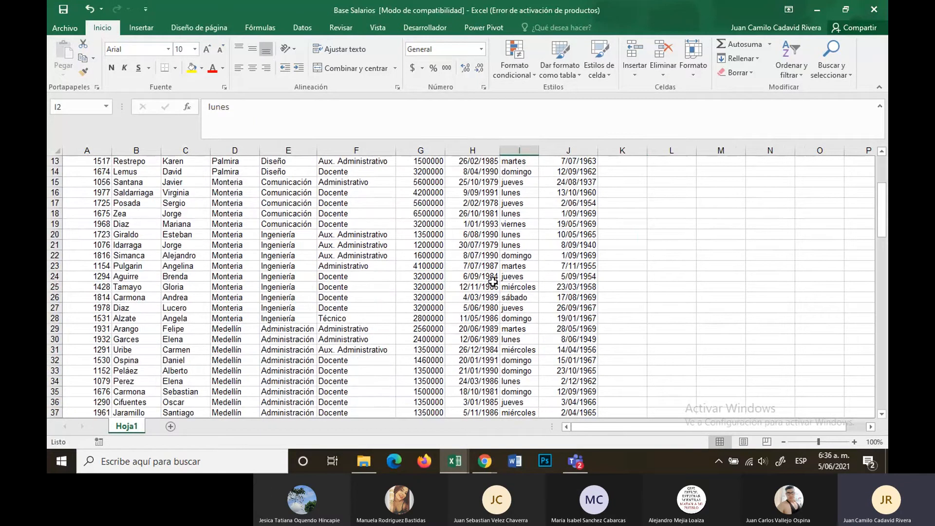
scroll(492, 281, "down", 2)
scroll(485, 263, "down", 2)
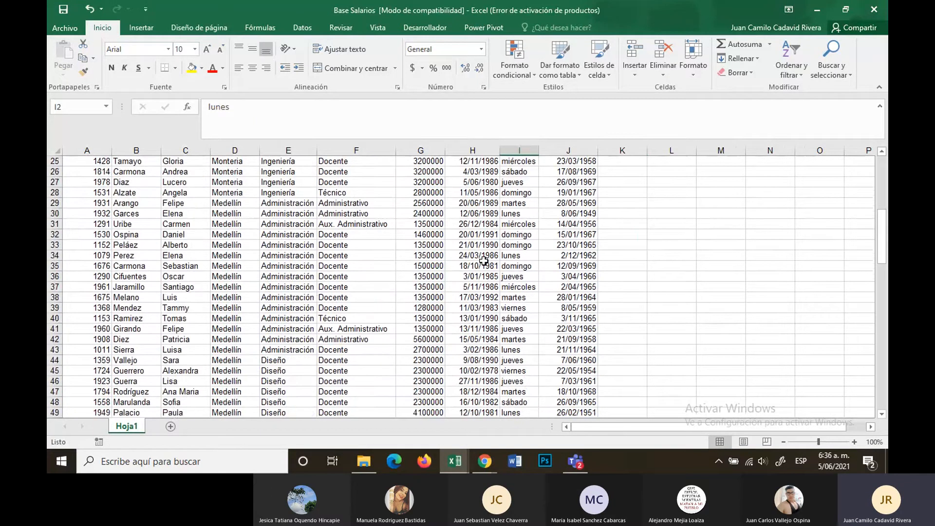
scroll(483, 261, "down", 2)
scroll(485, 263, "up", 10)
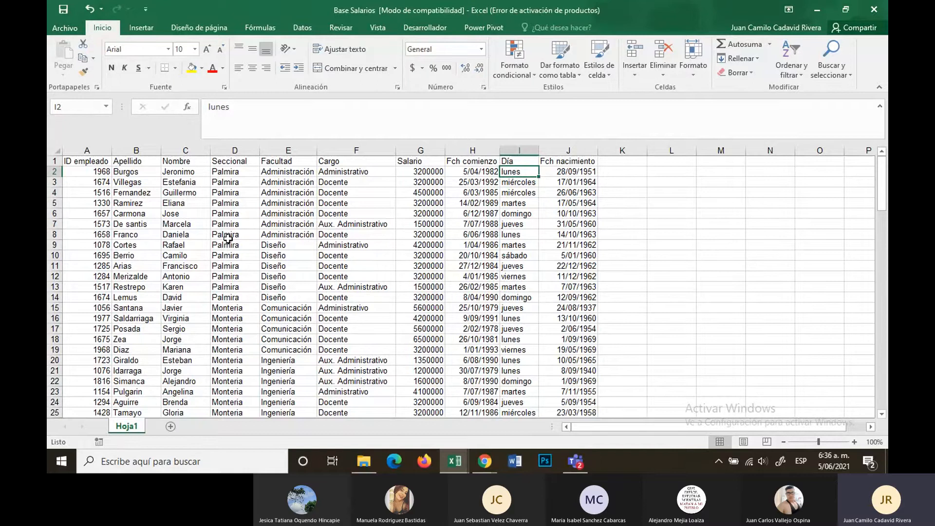
Step: Select the entire employee table, starting from the ID empleado header
left_click(82, 164)
key("ctrl+shift+Right")
key("ctrl+shift+Down")
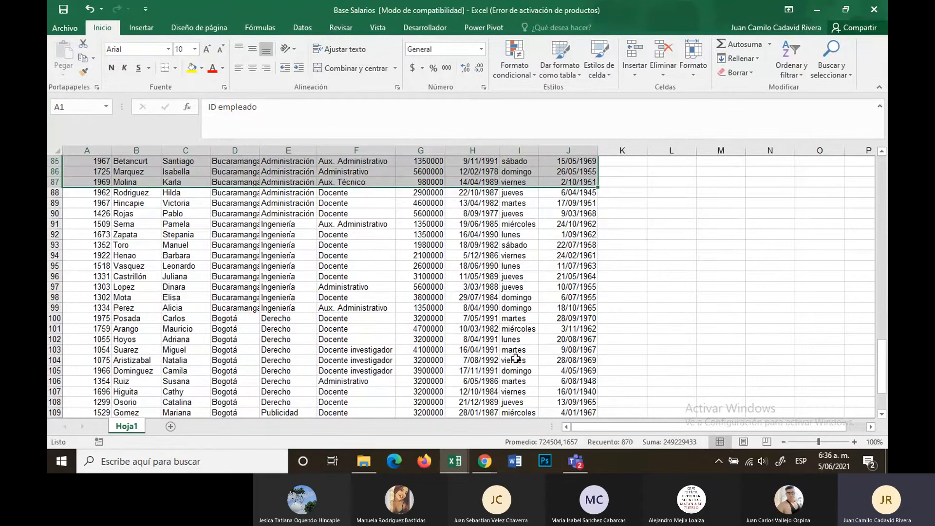
scroll(515, 359, "up", 10)
scroll(515, 359, "up", 18)
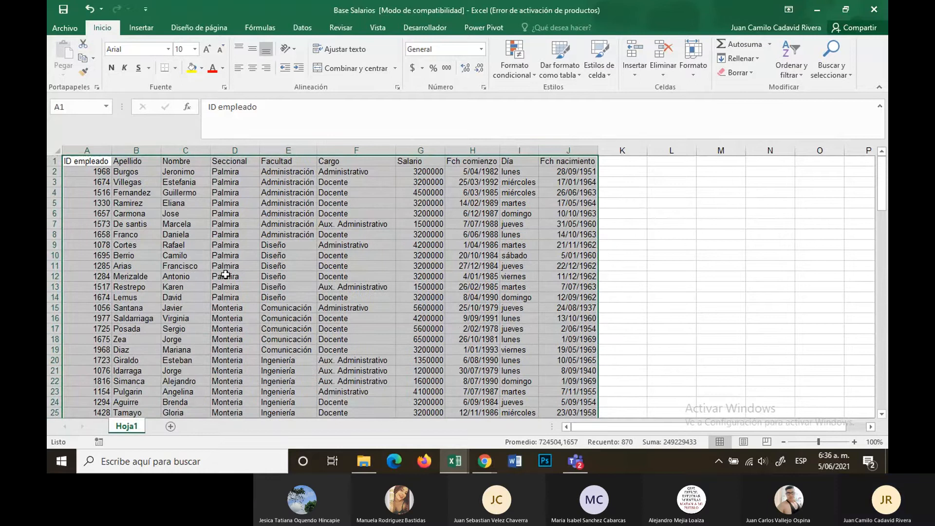
Step: Make the header row A1:J1 bold and fit the widths of the ID empleado and Apellido columns
left_click(109, 224)
left_click(109, 165)
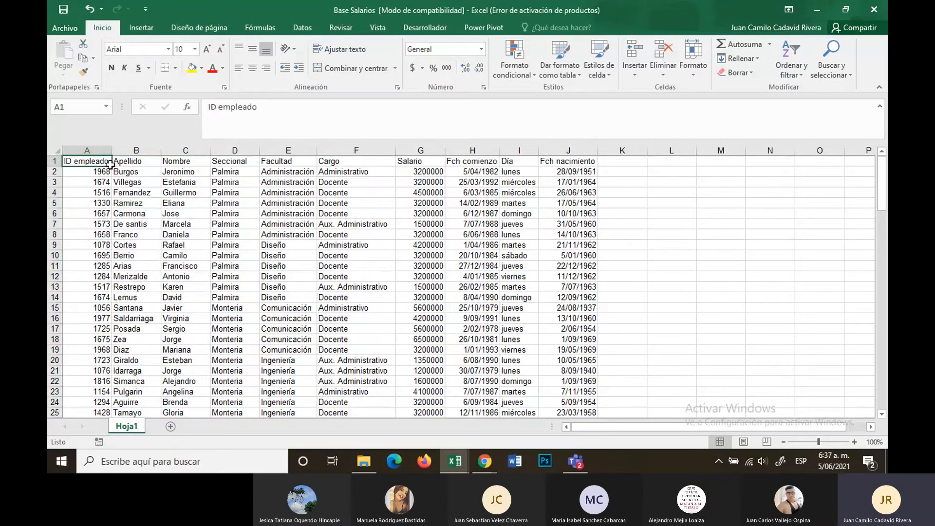
left_click_drag(110, 165, 559, 161)
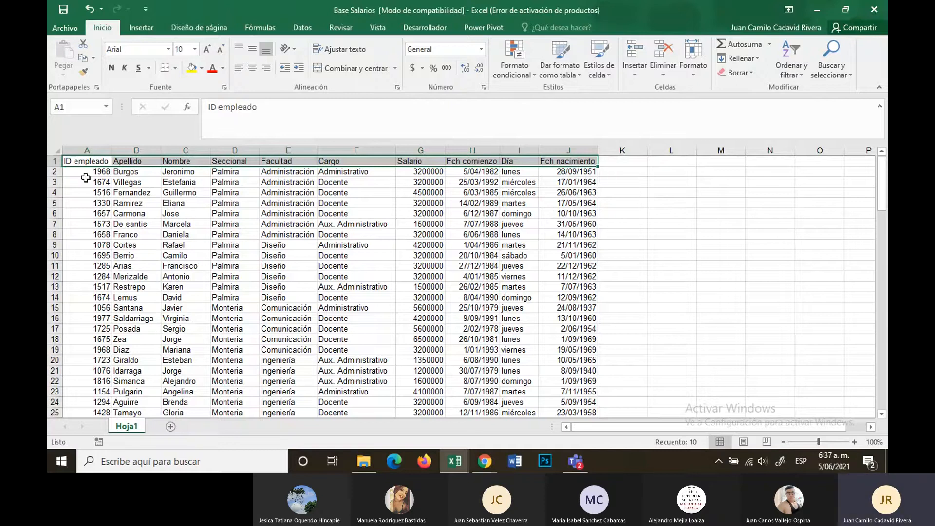
left_click(112, 68)
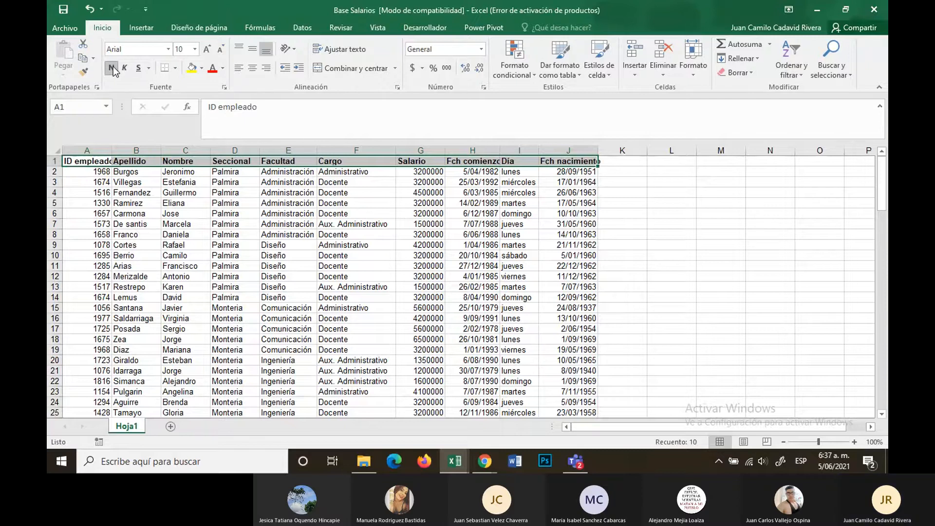
left_click(141, 256)
double_click(112, 151)
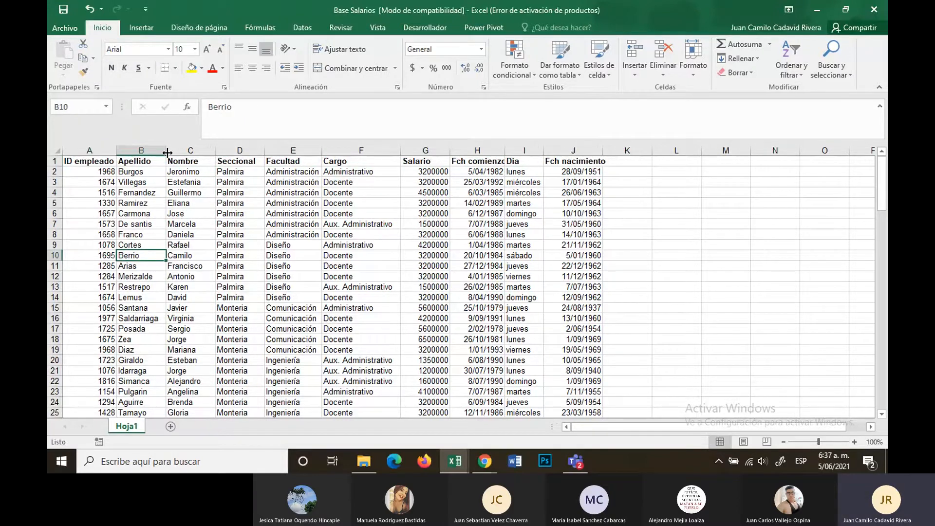
double_click(166, 151)
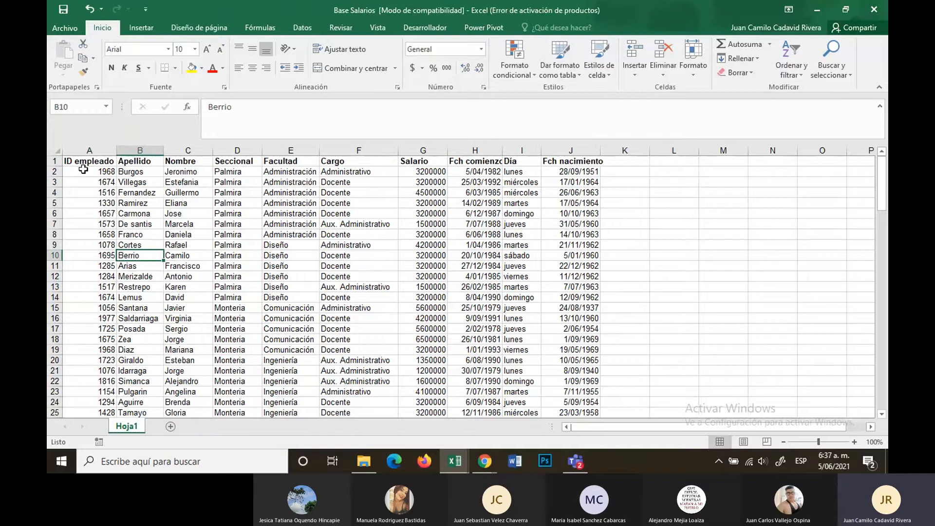
Step: Fill the header row A1:J1 with yellow and fit the widths of the Fch comienzo and Fch nacimiento columns
left_click_drag(84, 162, 554, 160)
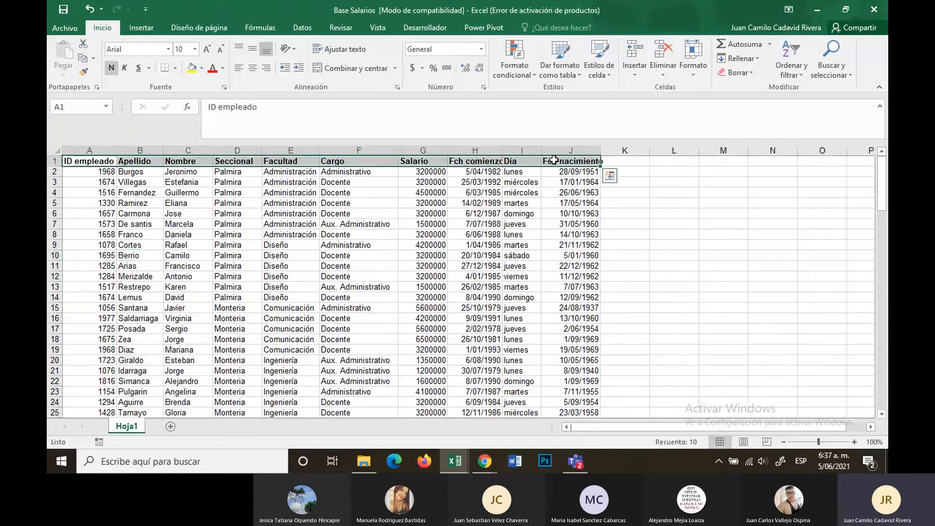
left_click(191, 67)
left_click(92, 192)
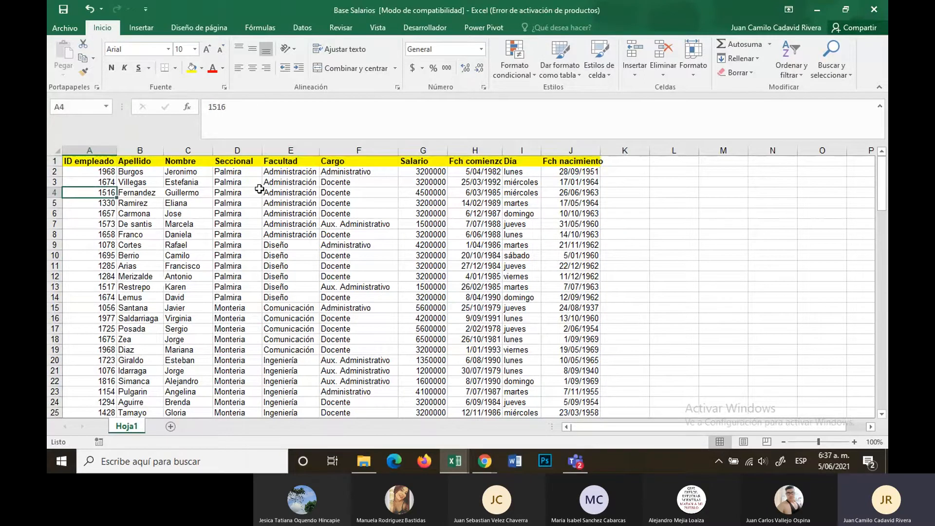
double_click(503, 154)
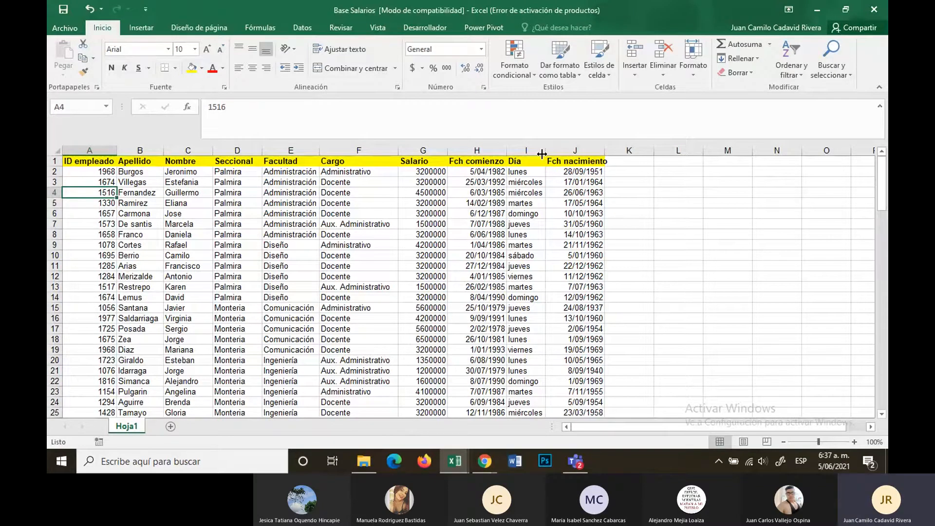
double_click(605, 152)
key("ctrl+Home")
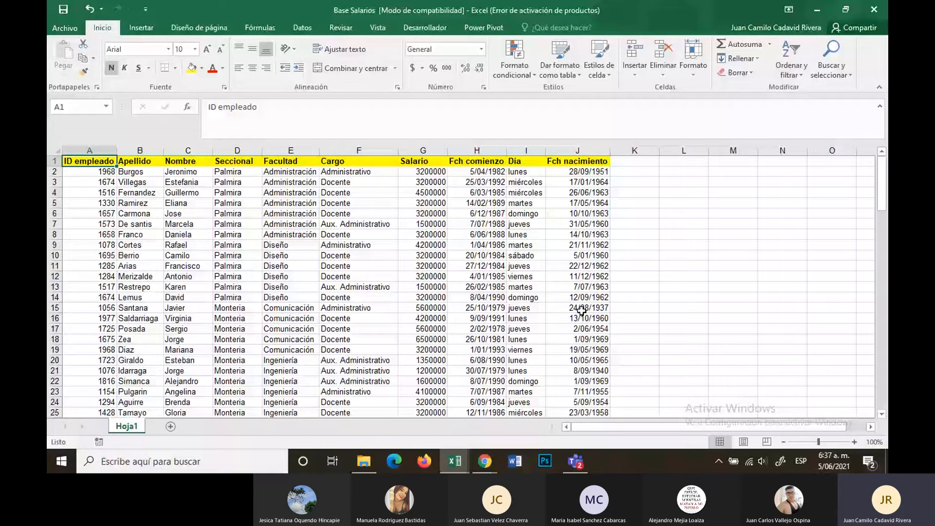
Step: Enter the shortcut note Ctrl+e in cell L6 beside the table
left_click(691, 214)
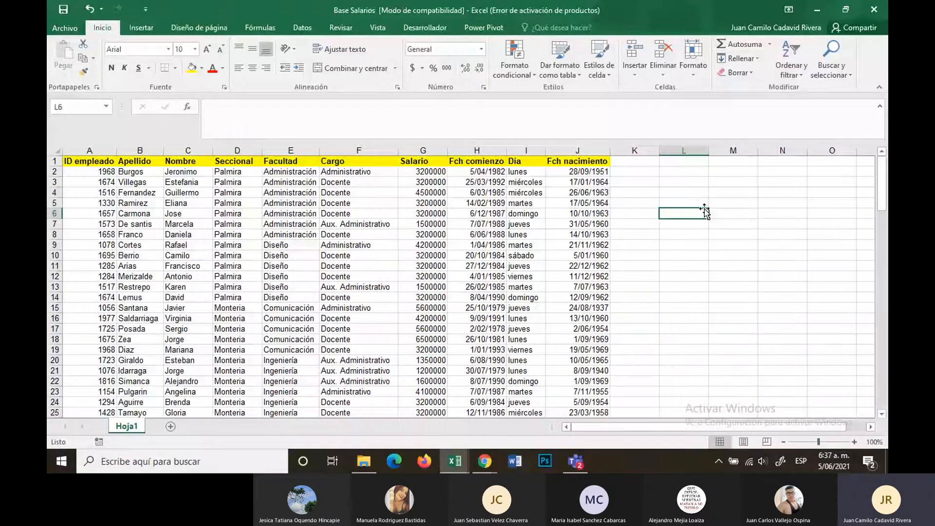
type("Ctrl")
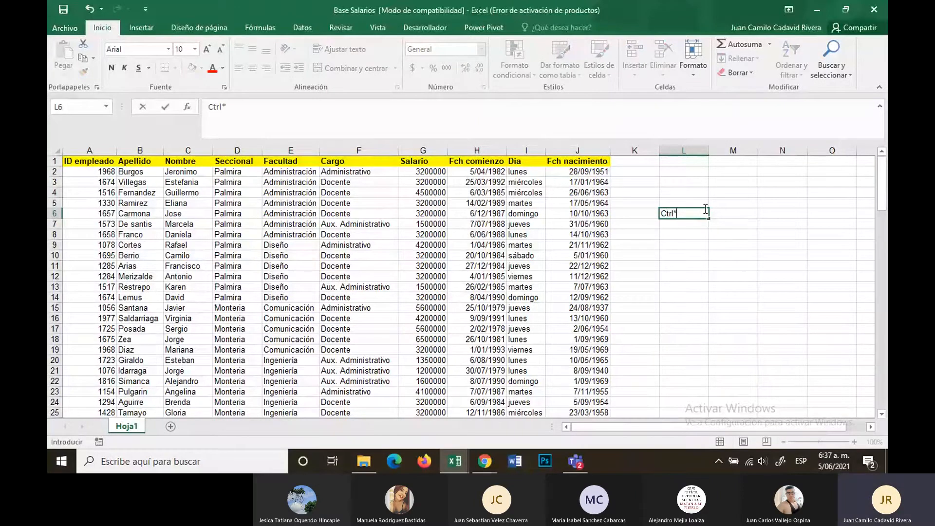
type("+e")
key("ctrl+Return")
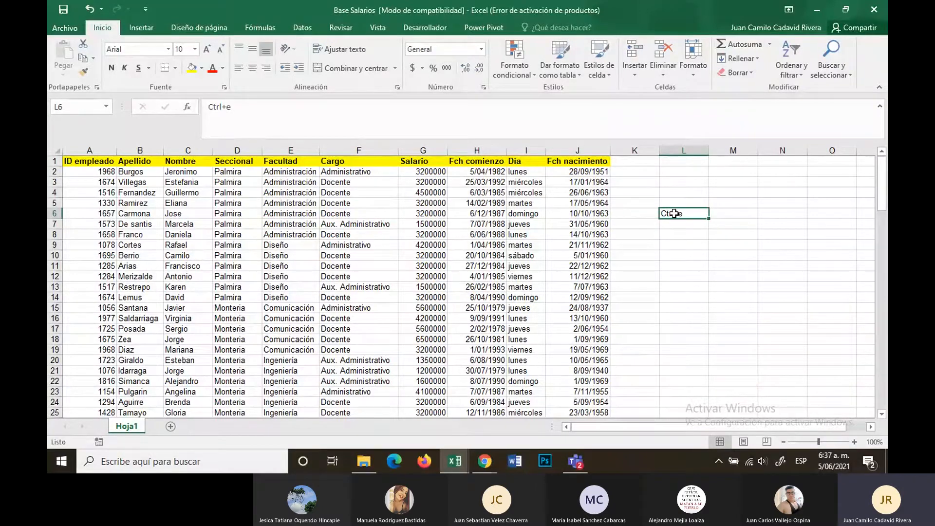
double_click(674, 214)
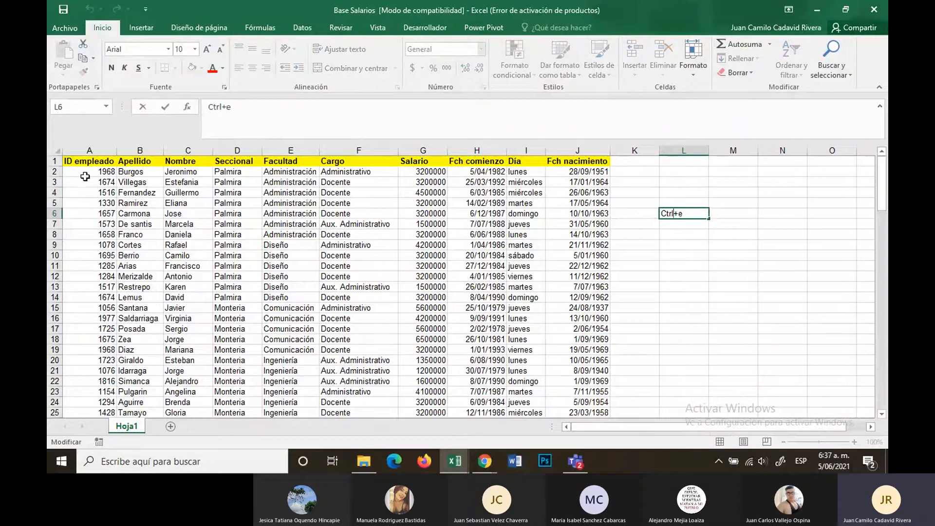
Step: Select all the table's data from cell A1 to its last record, and clear the selection
left_click(90, 163)
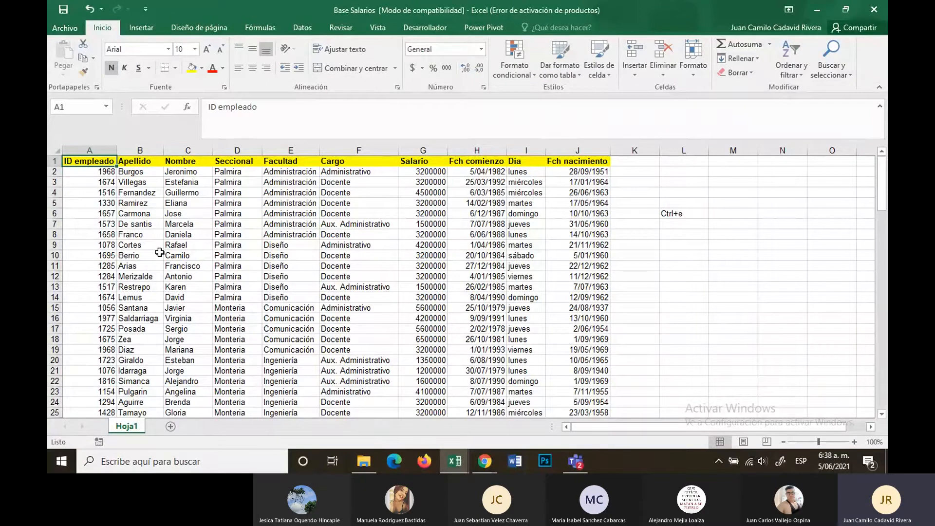
key("ctrl+shift+End")
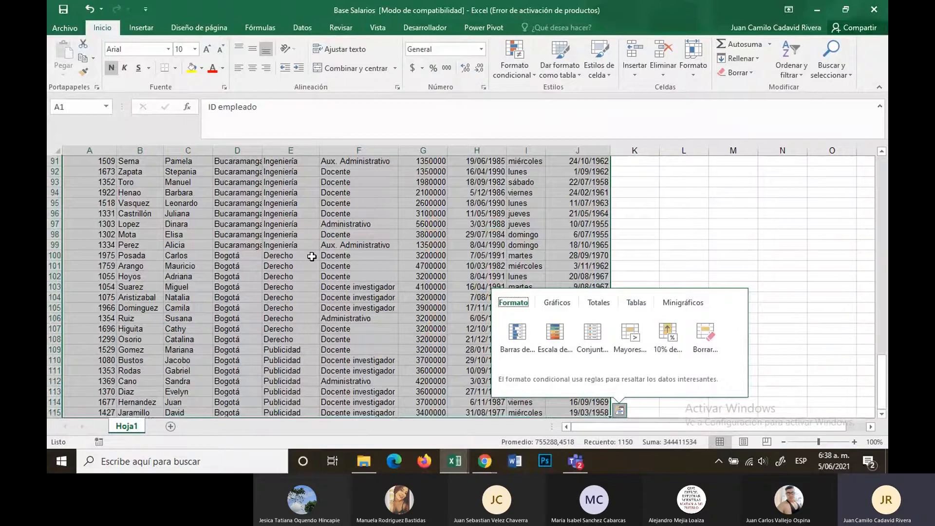
left_click(493, 236)
scroll(493, 235, "up", 12)
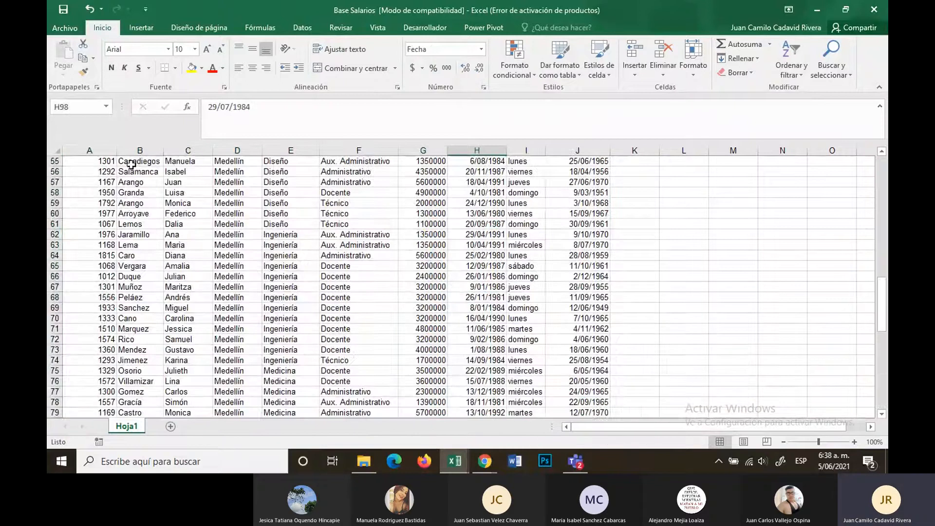
scroll(131, 165, "up", 18)
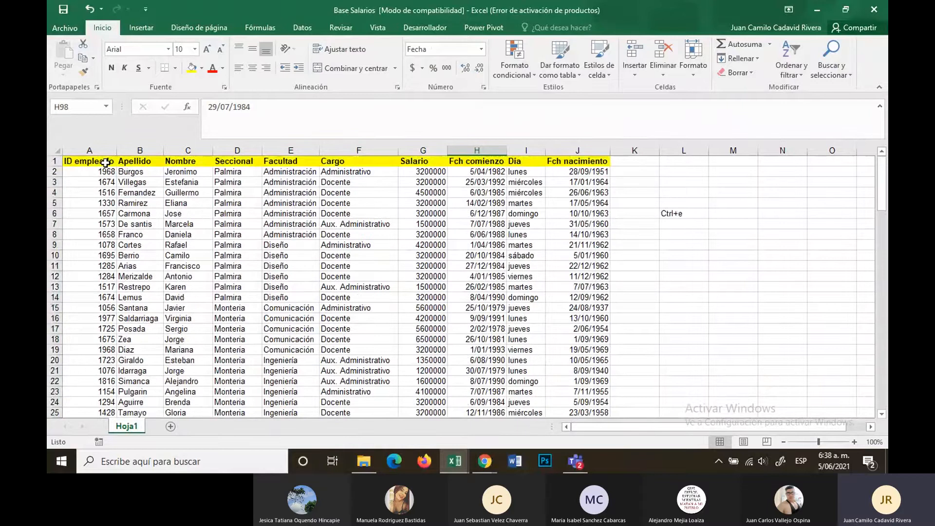
Step: Select the full data range A1:J115, including the header row
left_click(106, 162)
key("ctrl+shift+Right")
key("ctrl+shift+Down")
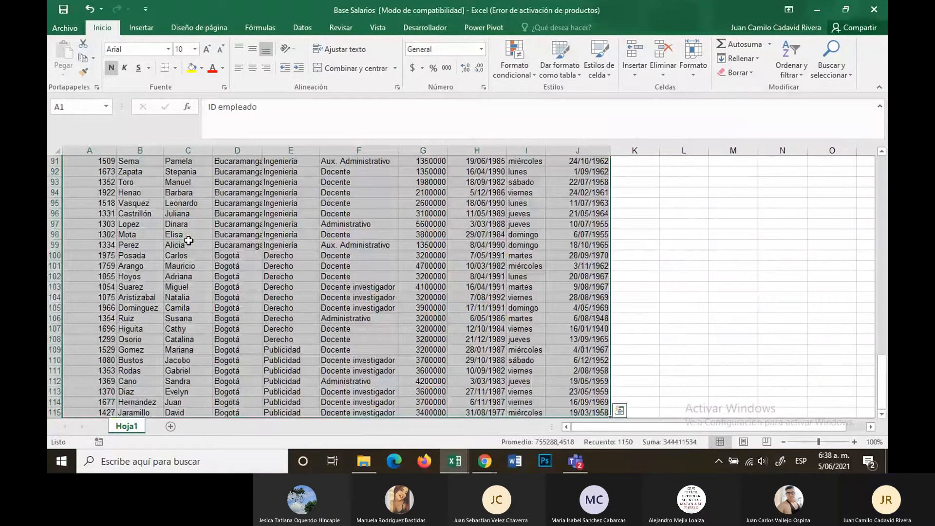
scroll(251, 276, "up", 6)
scroll(251, 276, "up", 20)
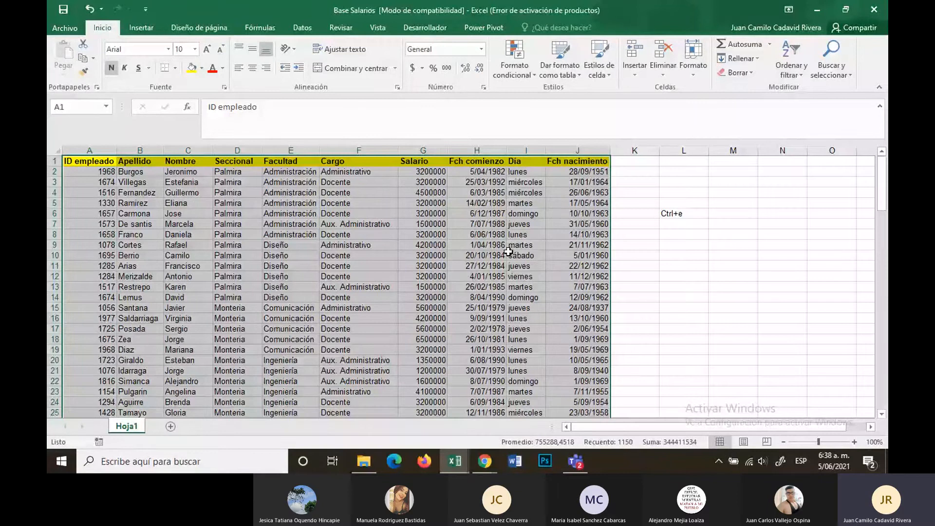
left_click_drag(89, 161, 584, 353)
scroll(325, 163, "up", 20)
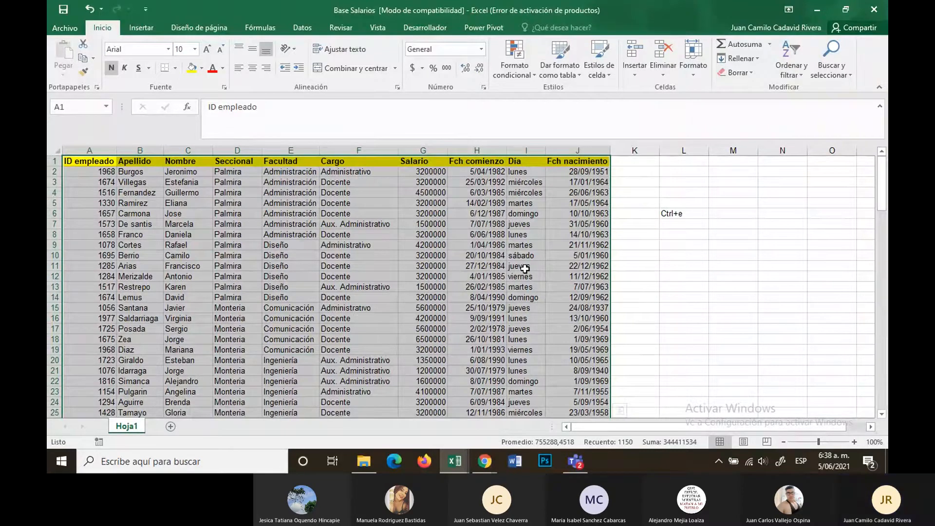
Step: Enter the shortcut note Ctrl+ t in cell L7, directly below the Ctrl+e note
left_click(686, 226)
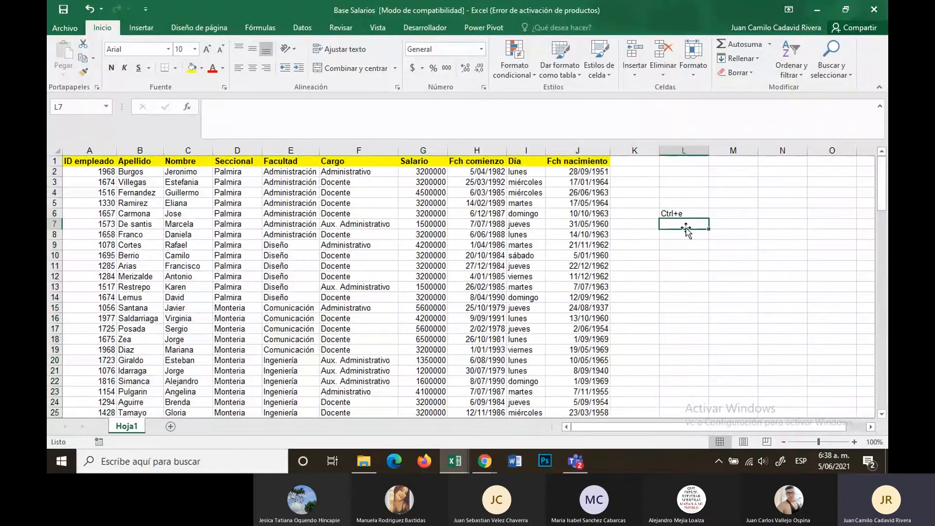
type("Ctrl+")
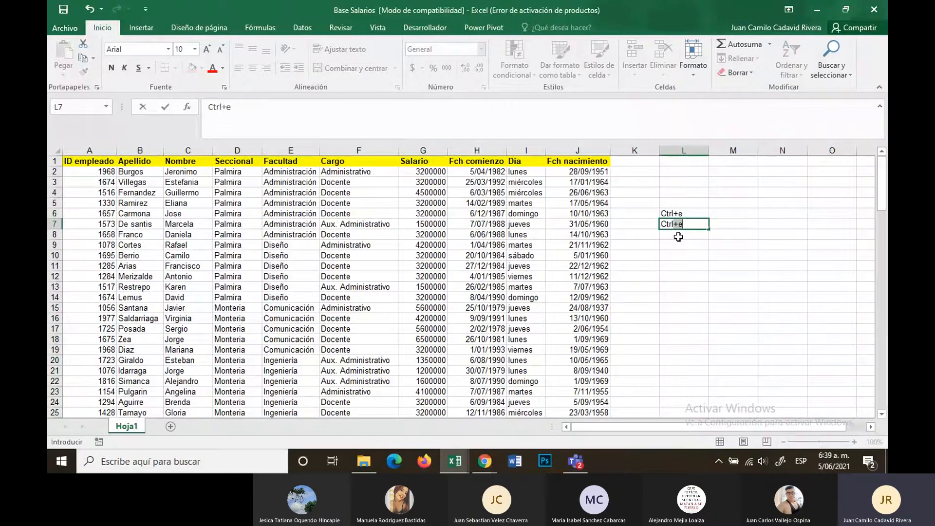
type("e")
key("BackSpace")
type("t")
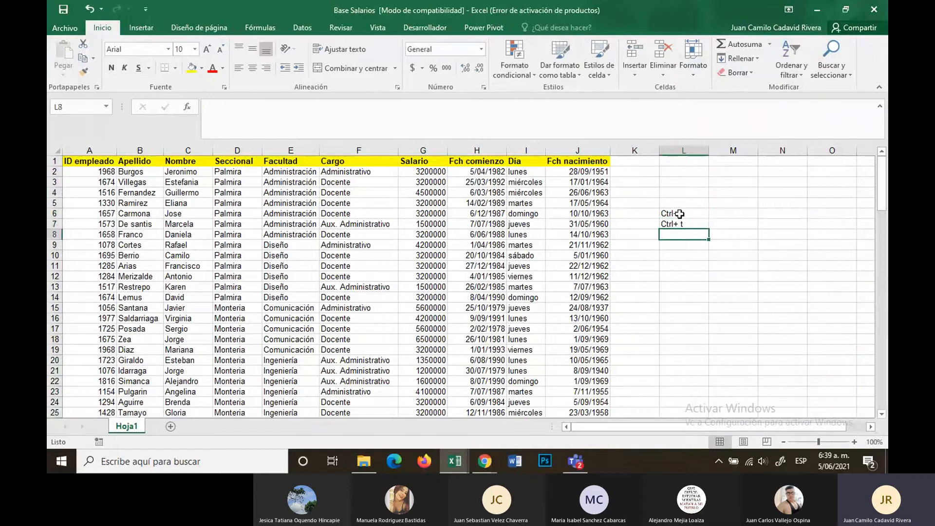
key("ctrl+Return")
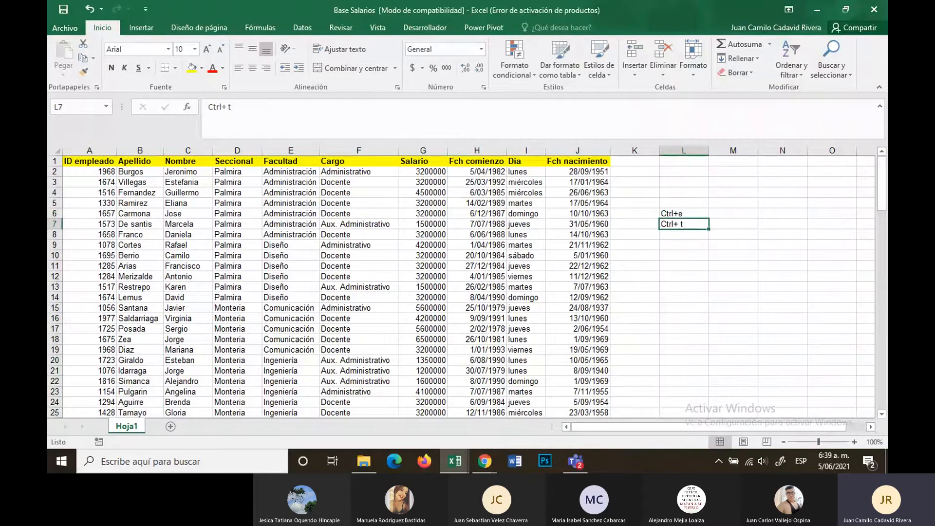
Step: Convert the whole data range A1:J115 into a table, using its first row as headers
left_click(96, 165)
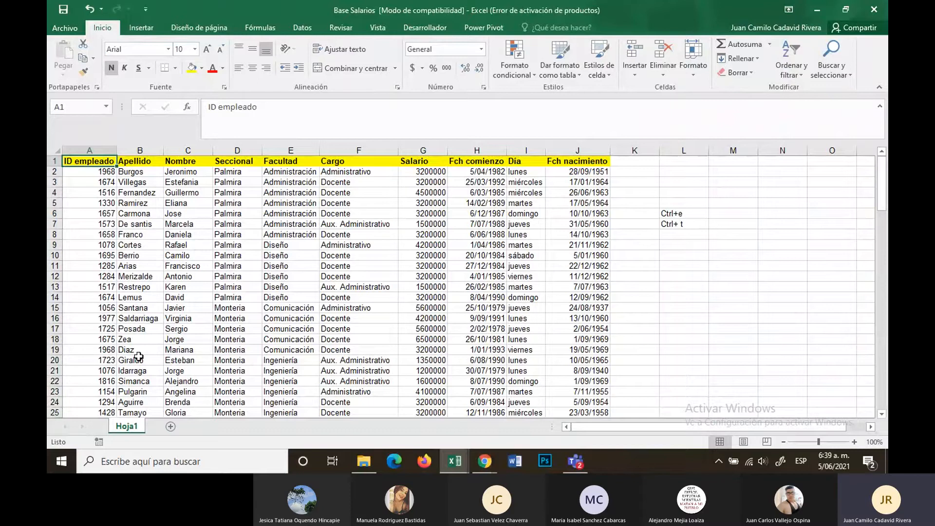
key("ctrl+e")
scroll(139, 357, "down", 20)
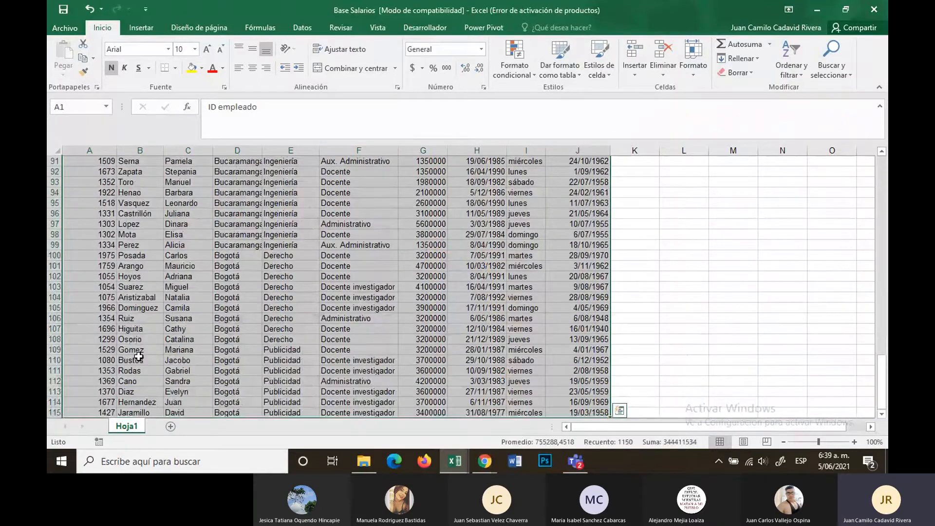
key("ctrl+t")
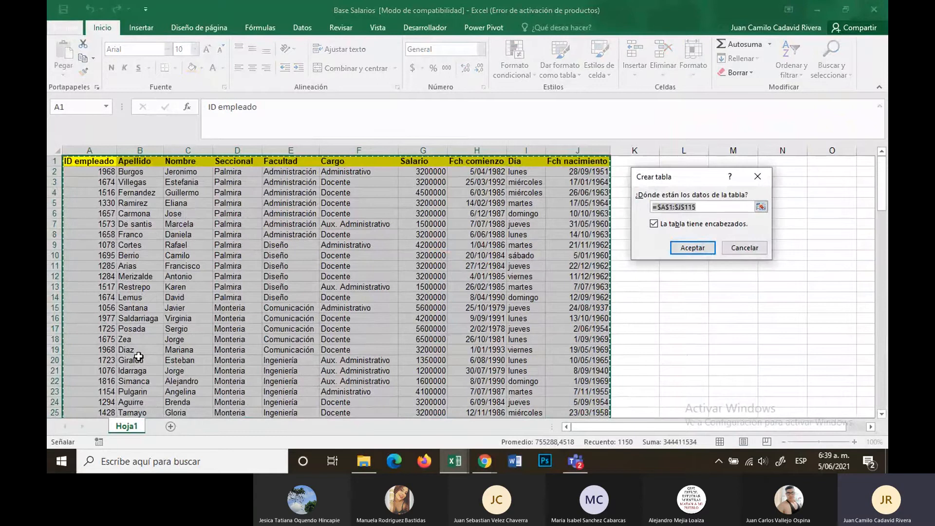
scroll(393, 256, "down", 20)
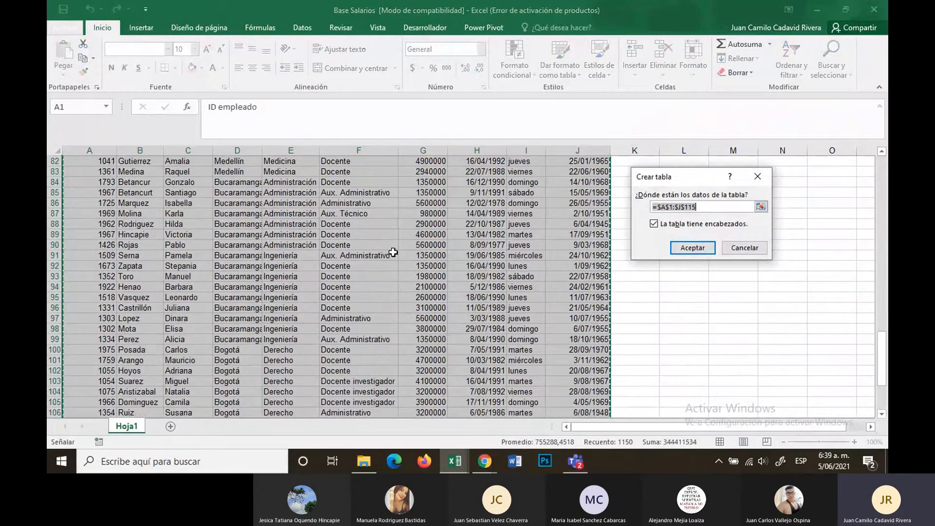
scroll(393, 252, "up", 20)
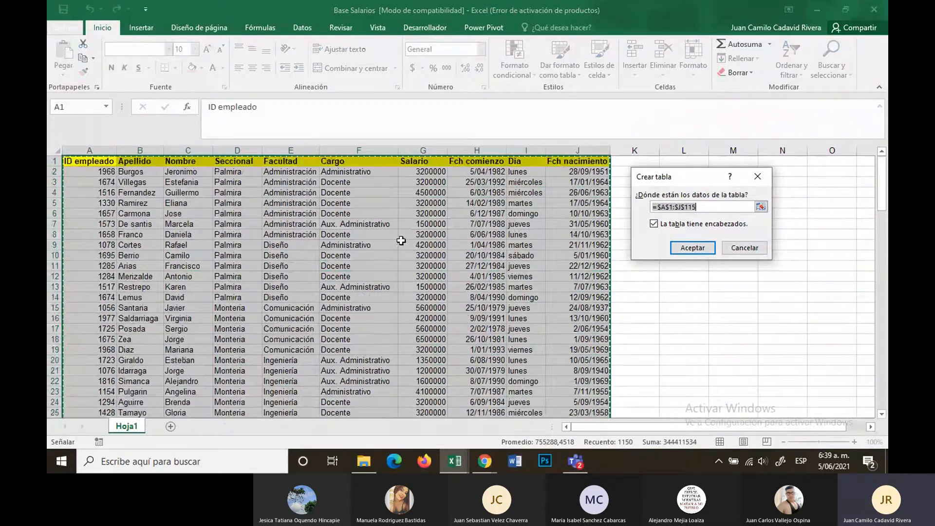
key("Return")
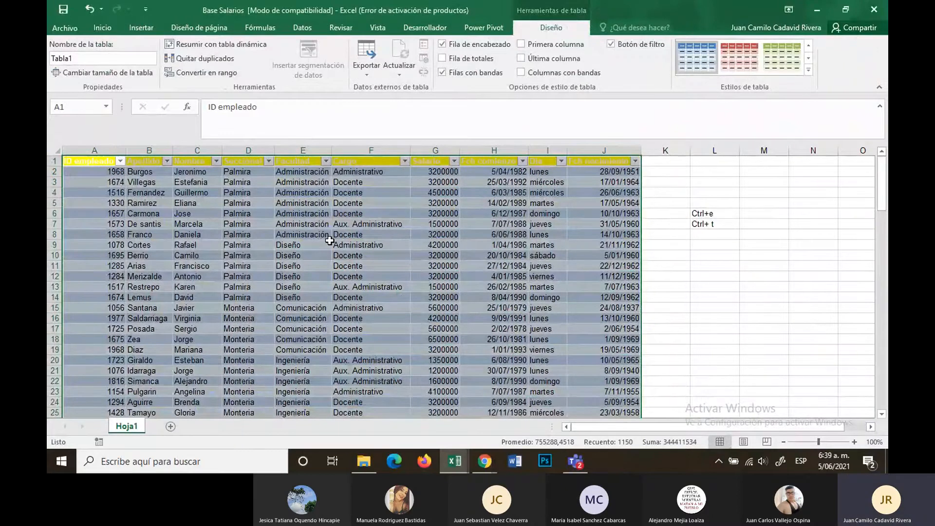
Step: Examine the new table from its header row to its last record, checking the banding and the column headings
left_click(234, 319)
scroll(337, 227, "down", 19)
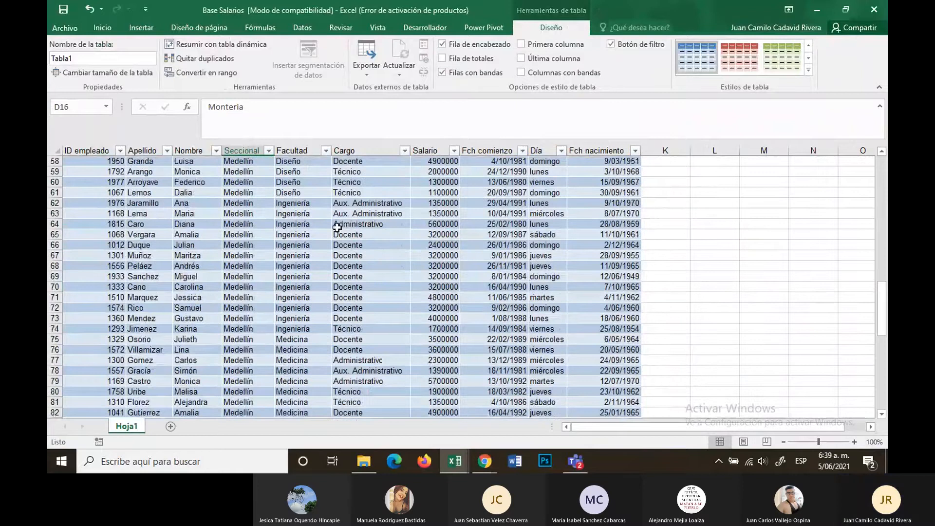
scroll(297, 220, "down", 20)
scroll(96, 295, "up", 8)
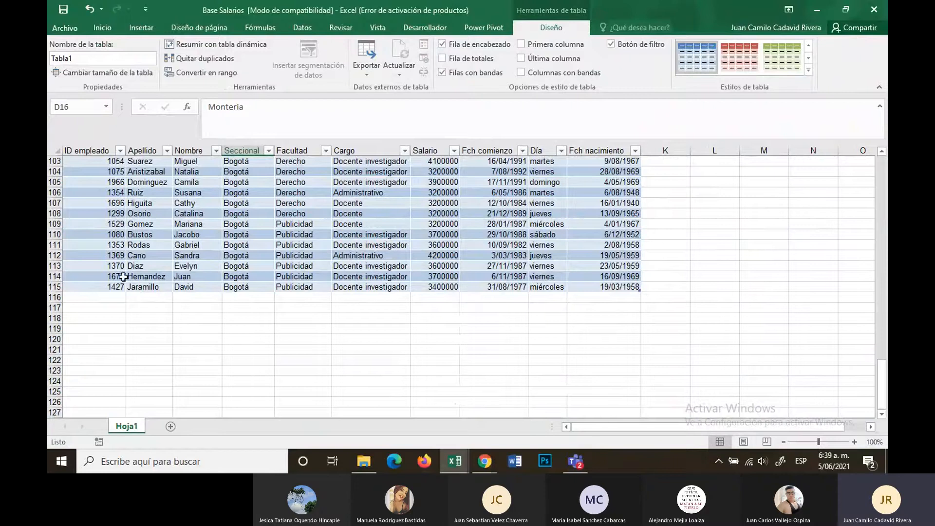
scroll(148, 296, "up", 20)
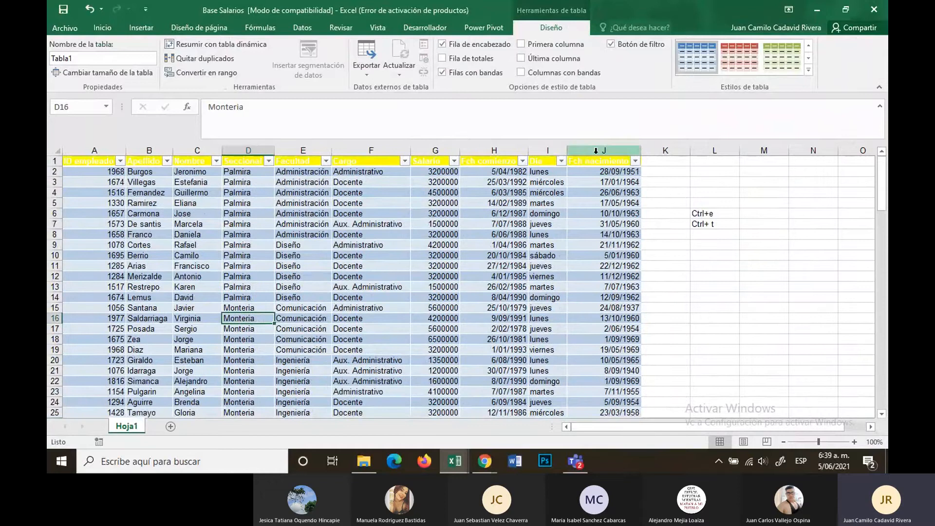
scroll(590, 181, "down", 20)
scroll(591, 181, "down", 19)
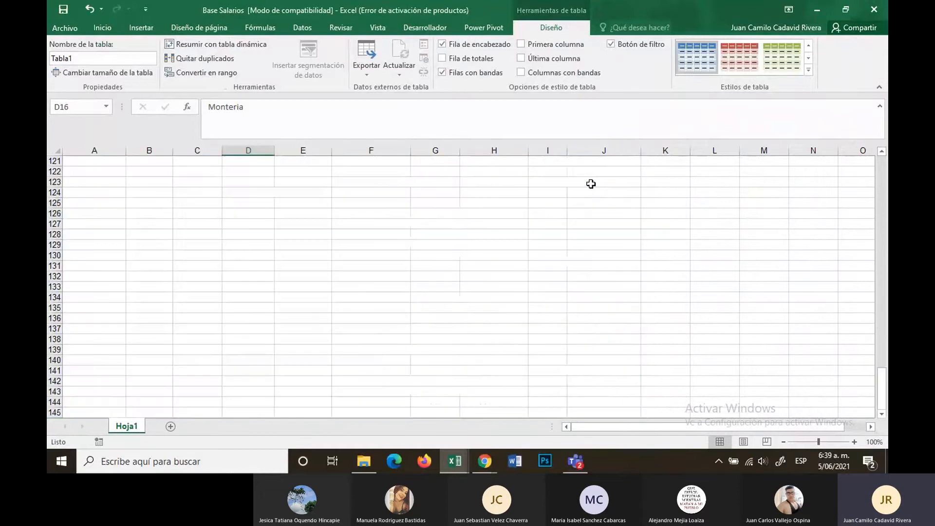
scroll(512, 254, "up", 5)
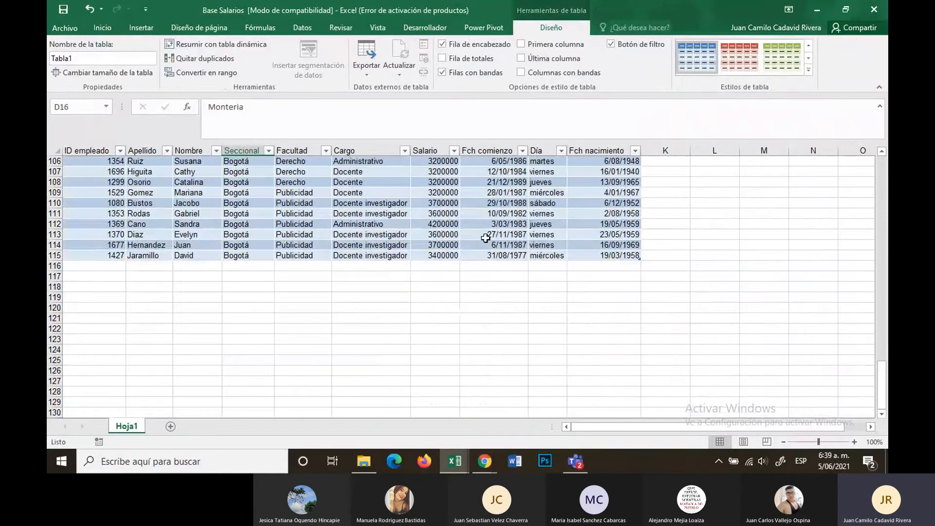
scroll(502, 249, "up", 12)
scroll(83, 203, "down", 14)
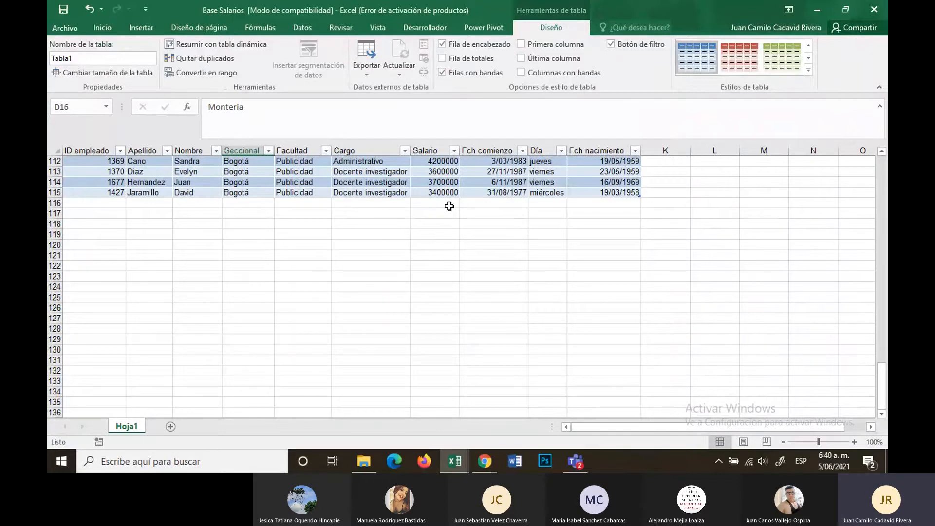
scroll(613, 207, "up", 8)
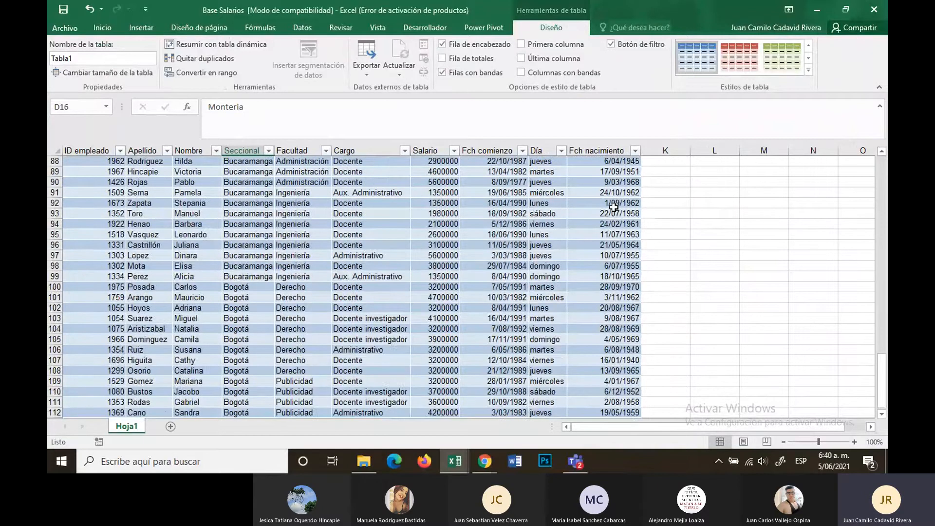
scroll(614, 207, "up", 20)
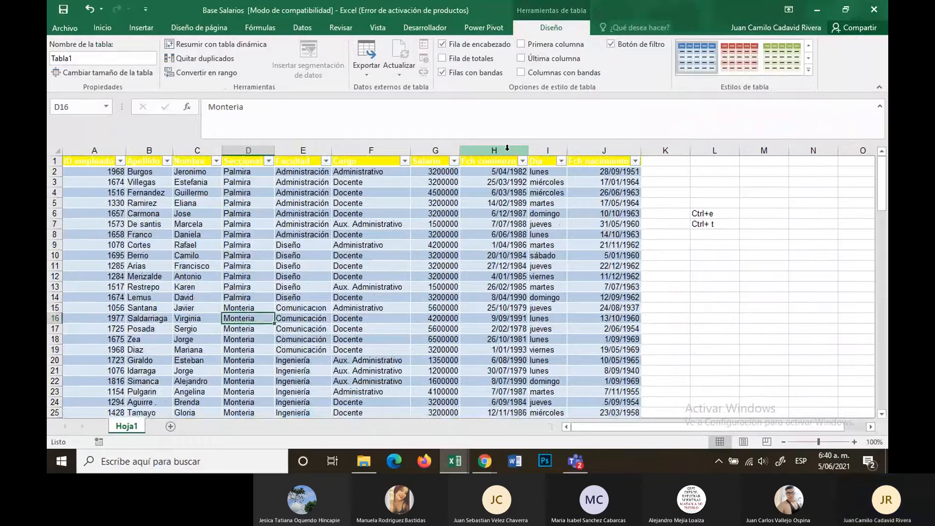
Step: Add a totals row to the table and view the summary functions offered for the Fch nacimiento column
left_click(507, 147)
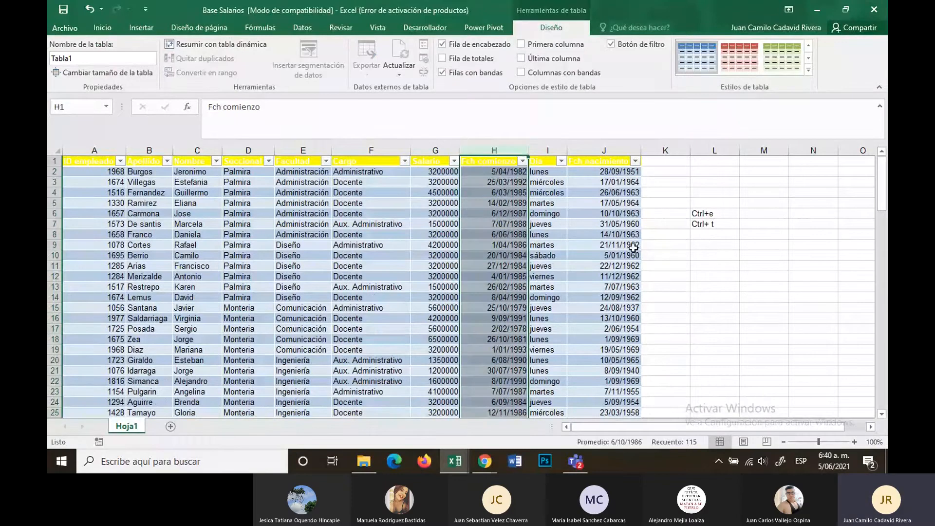
left_click(621, 158)
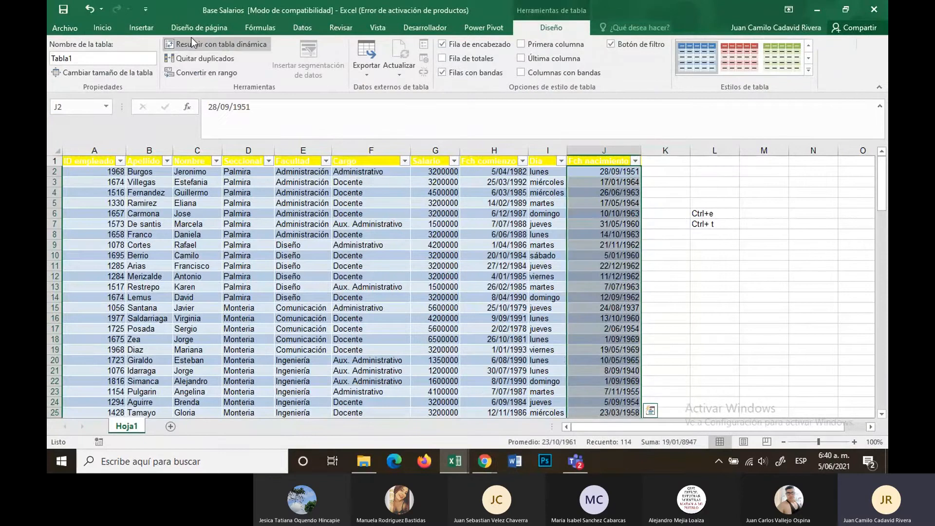
left_click(442, 59)
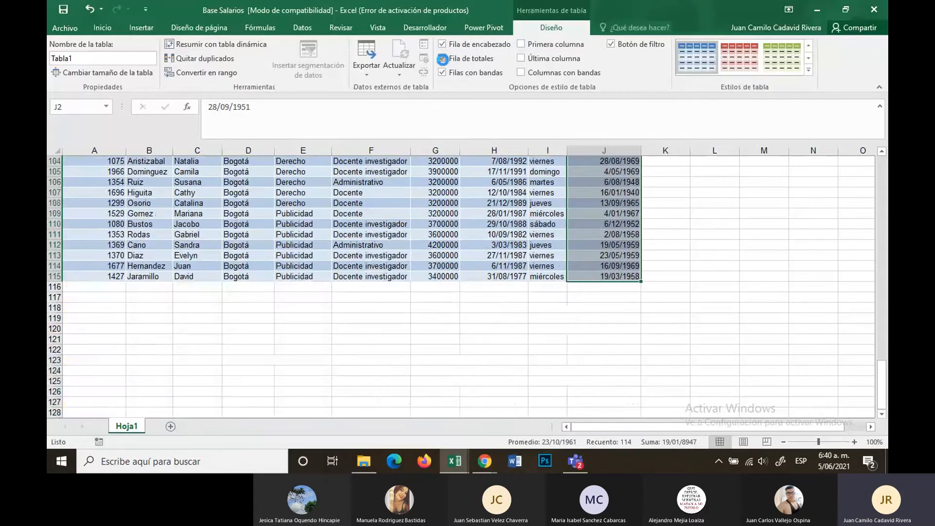
left_click(547, 360)
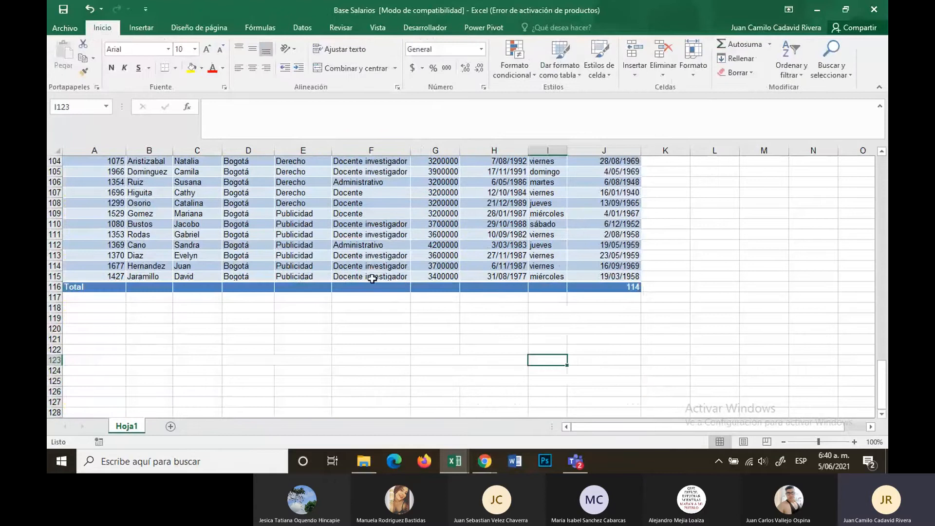
left_click(626, 286)
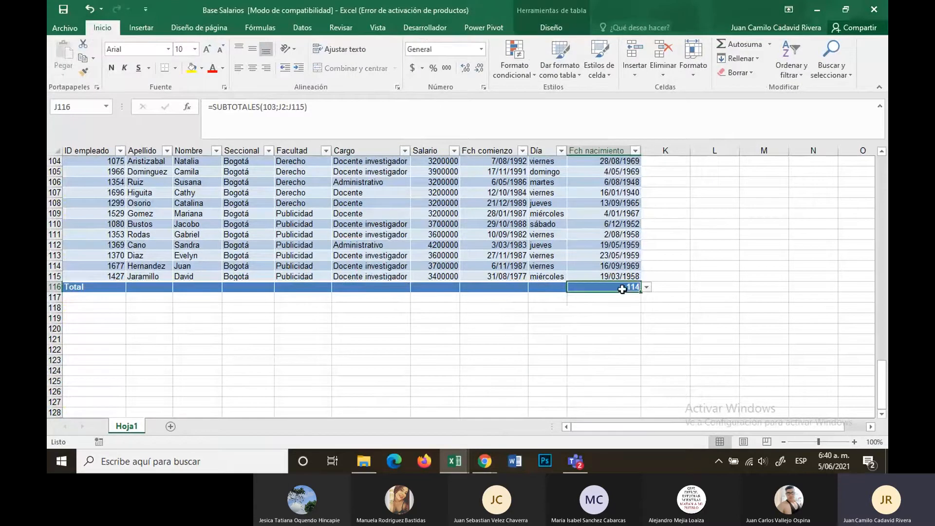
left_click(646, 287)
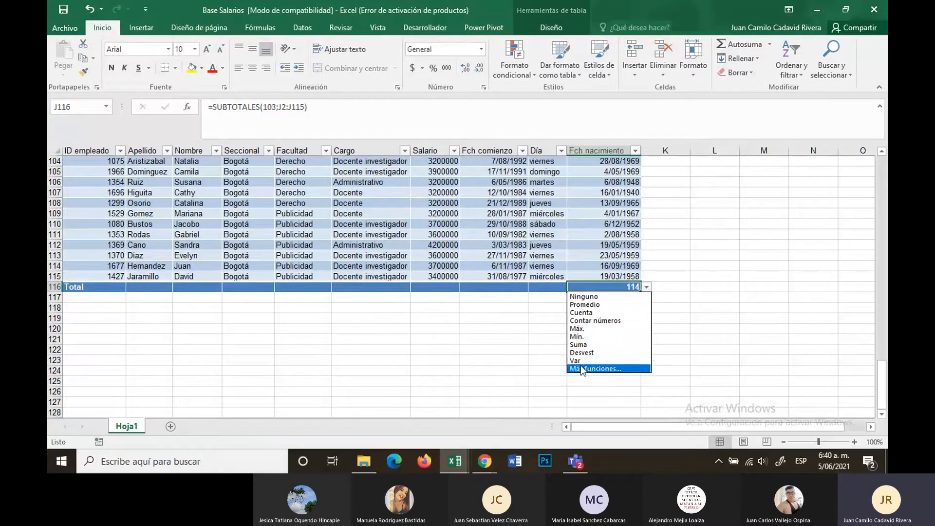
left_click(535, 323)
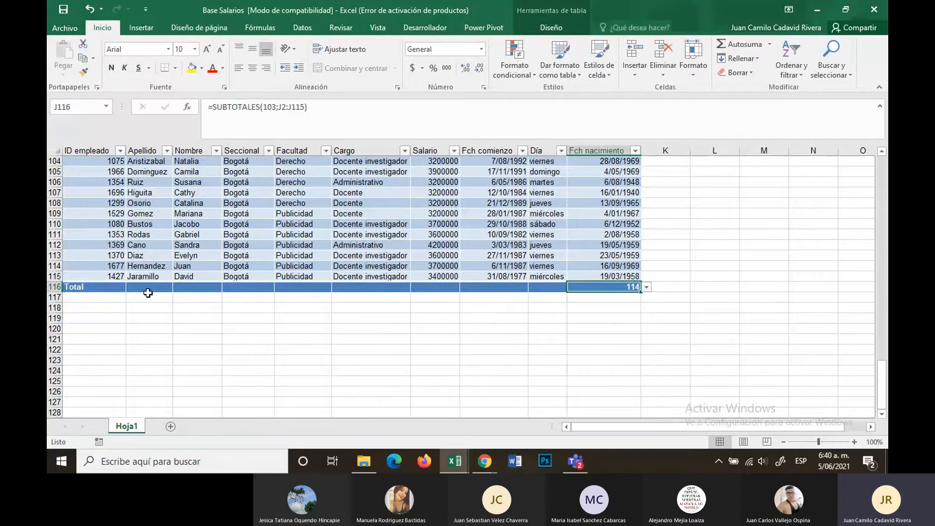
Step: Undo the totals row and select cell E11 in the Facultad column
key("ctrl+z")
scroll(265, 279, "up", 4)
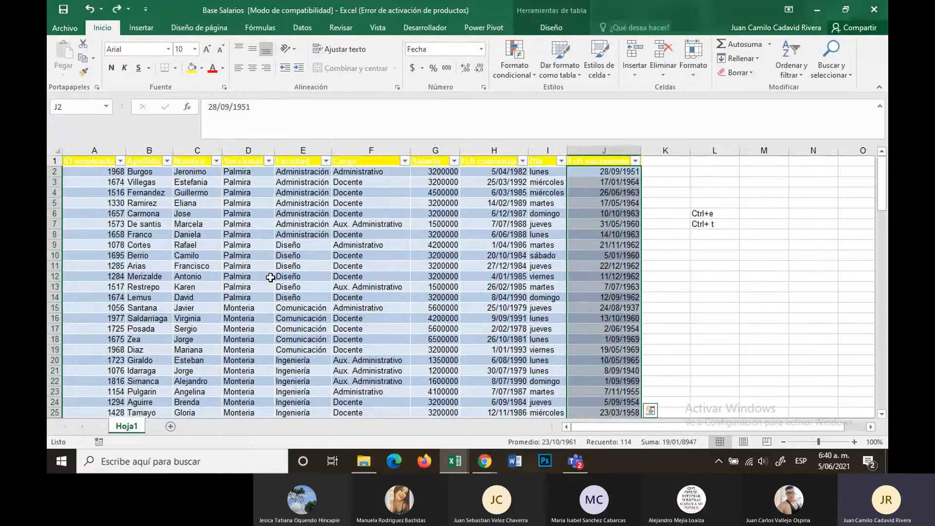
scroll(271, 278, "down", 2)
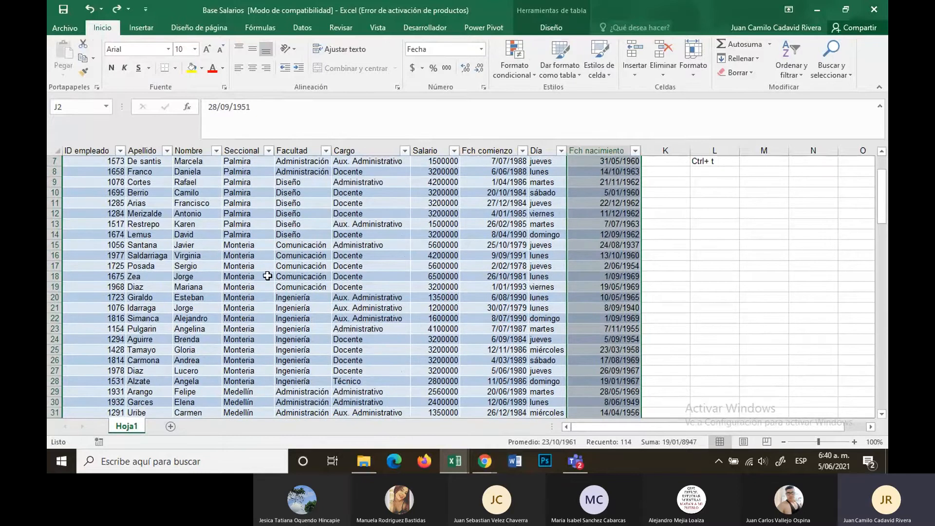
scroll(267, 276, "up", 2)
left_click(293, 267)
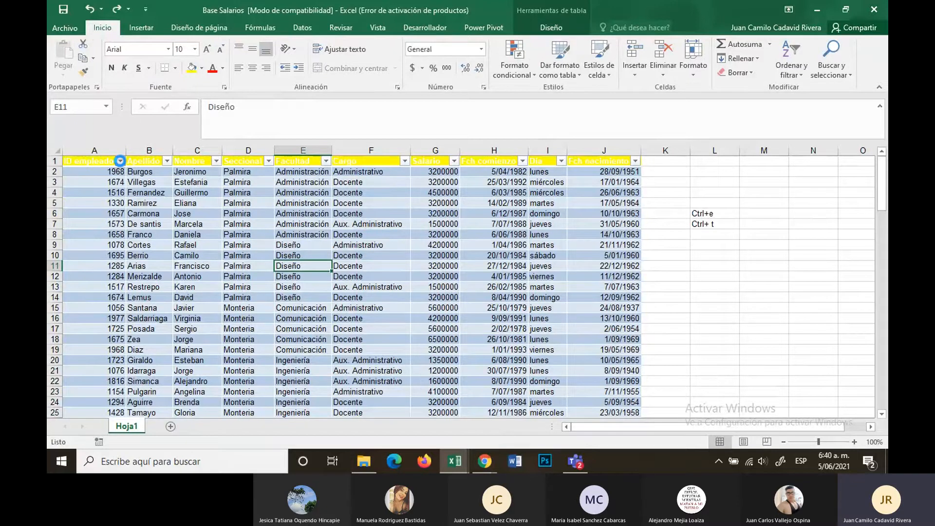
Step: View the sorting and filtering options of the ID empleado, Apellido and Nombre columns
left_click(119, 161)
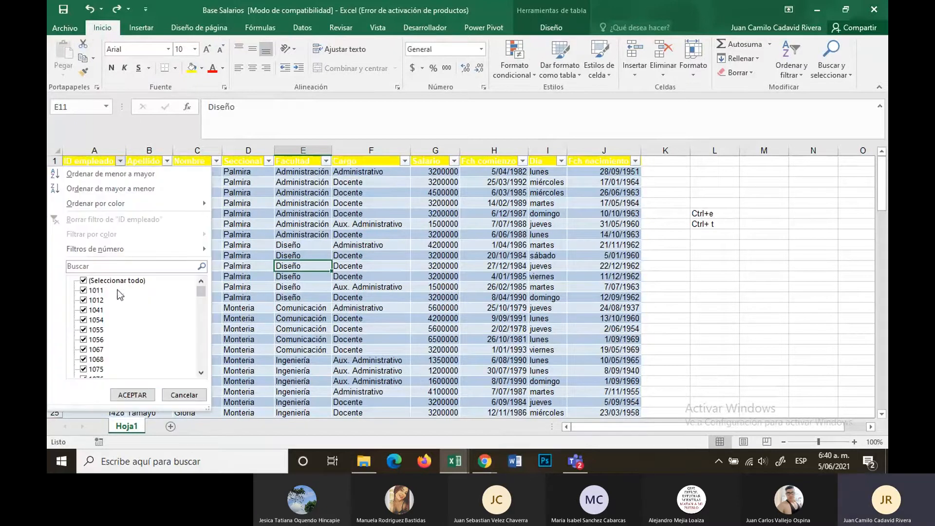
left_click(167, 161)
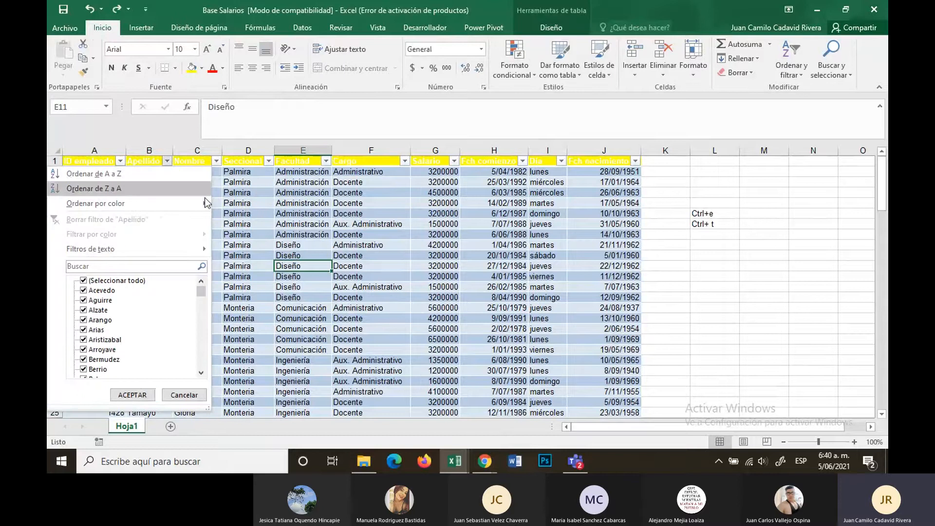
left_click(217, 162)
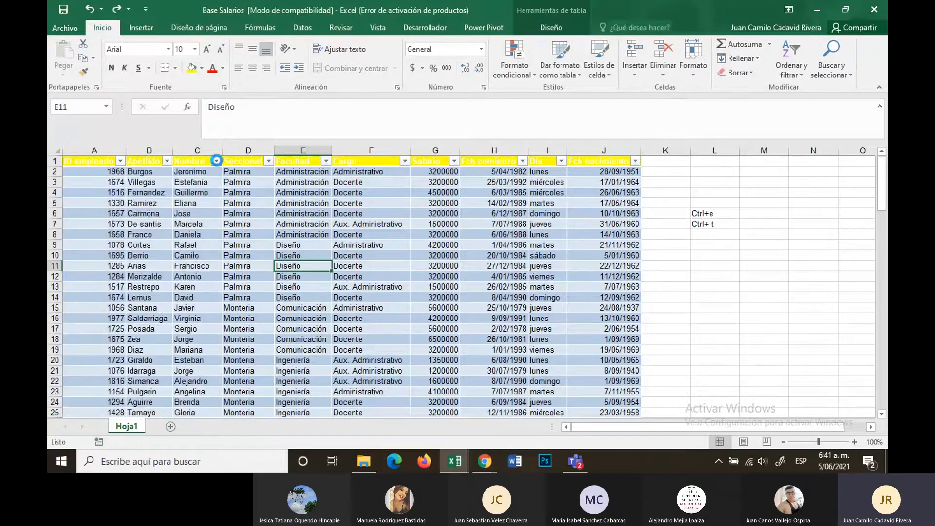
Step: Filter the Seccional column to show only the Medellín records
left_click(270, 163)
left_click(269, 162)
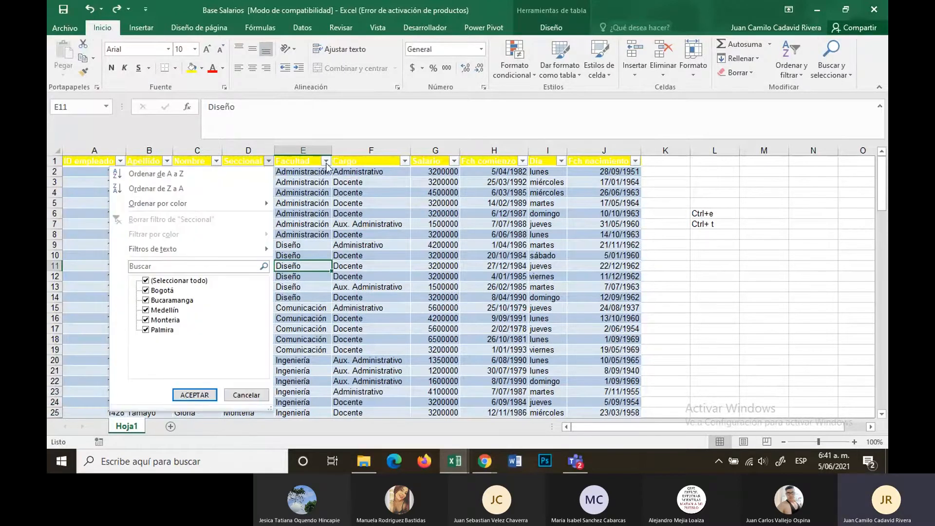
left_click(146, 280)
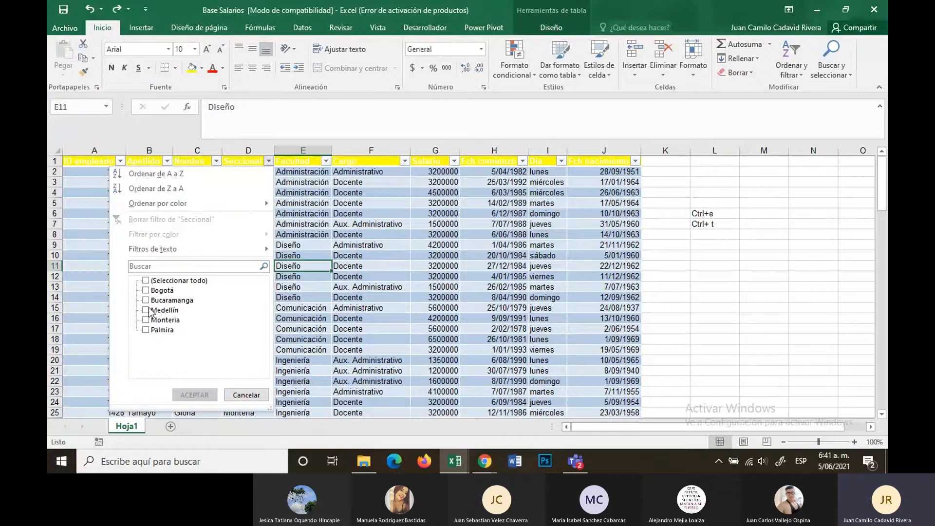
key("Escape")
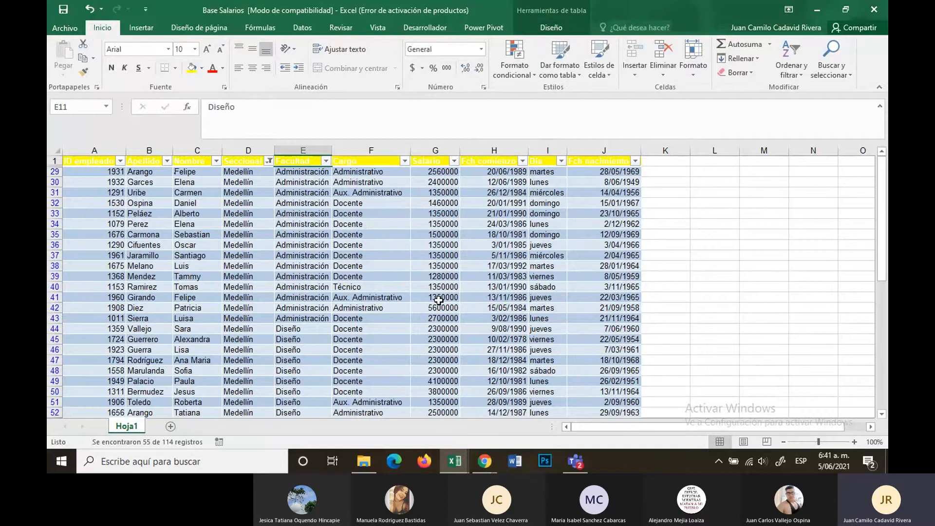
Step: Reselect every branch in the Seccional filter to show the records of all locations
scroll(439, 300, "down", 15)
scroll(439, 301, "up", 15)
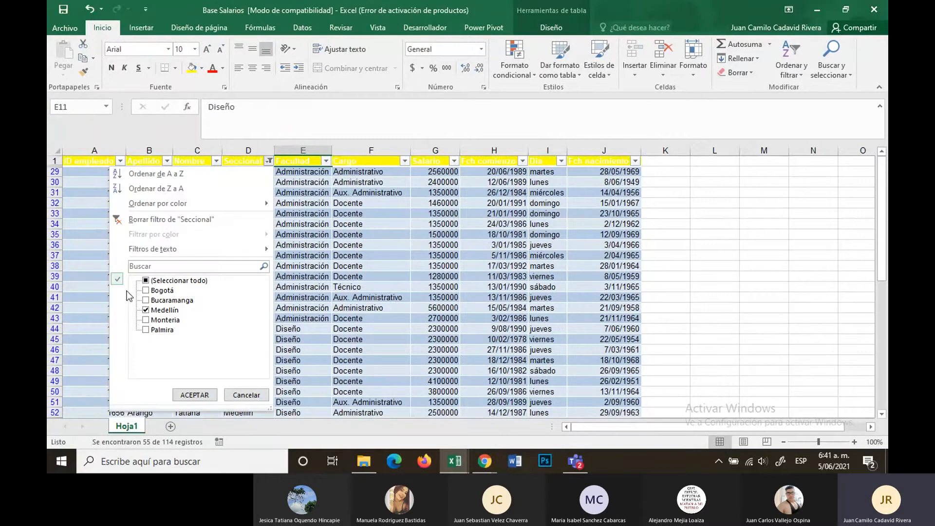
left_click(269, 161)
left_click(145, 281)
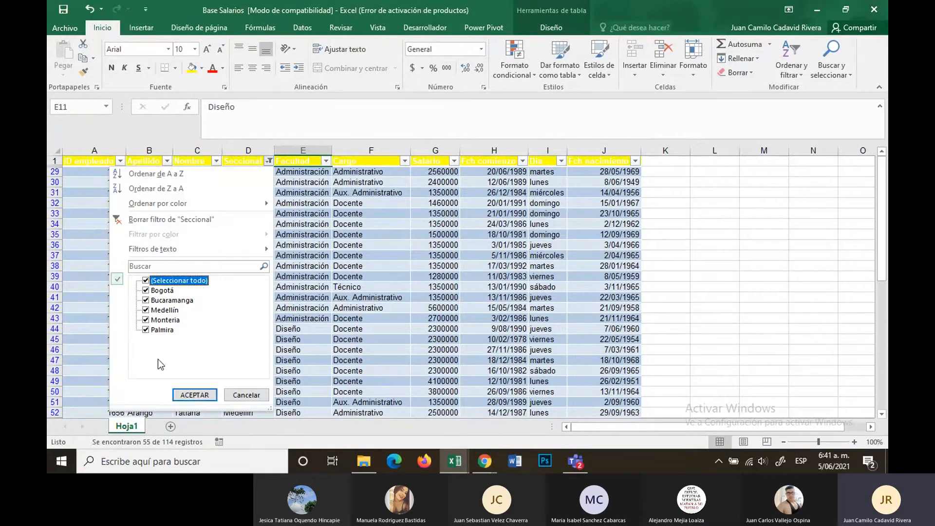
left_click(194, 395)
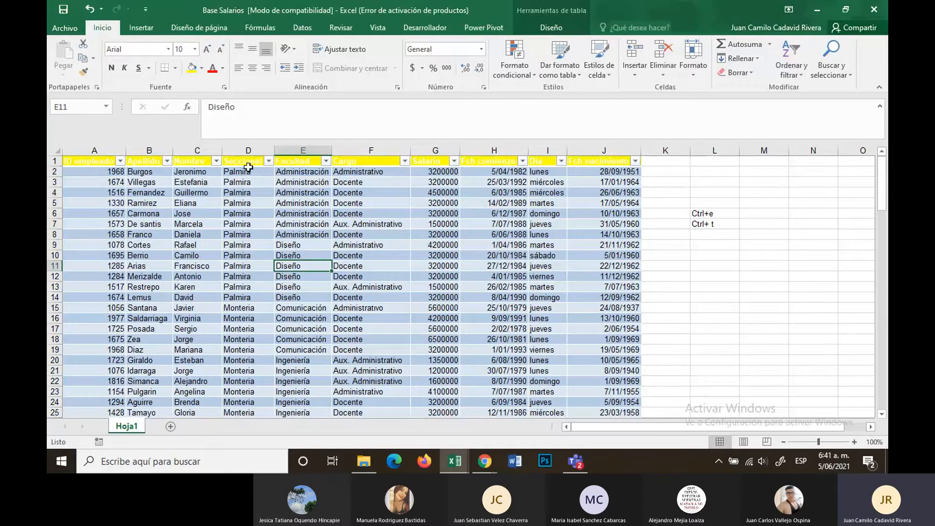
Step: Select the header cells from ID empleado to Fch nacimiento and turn off the table's filter
left_click(52, 161)
left_click(322, 193)
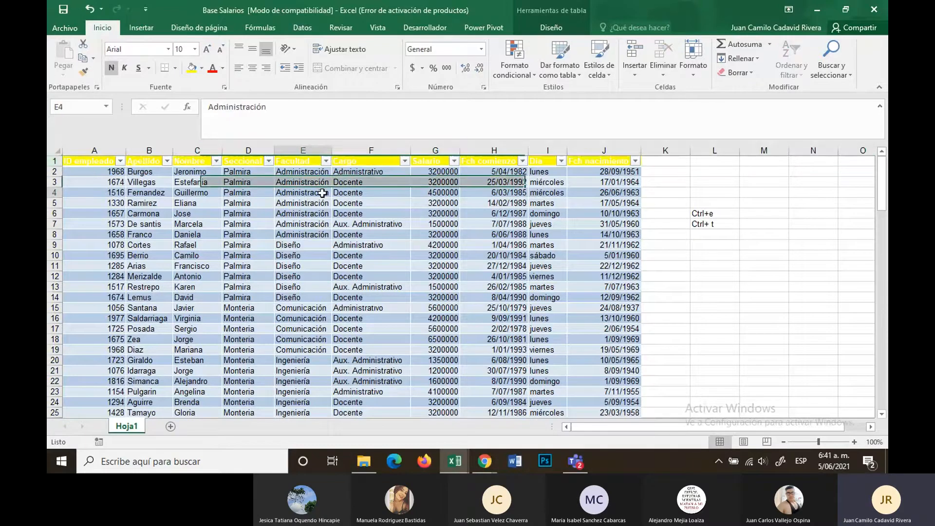
left_click_drag(91, 161, 604, 146)
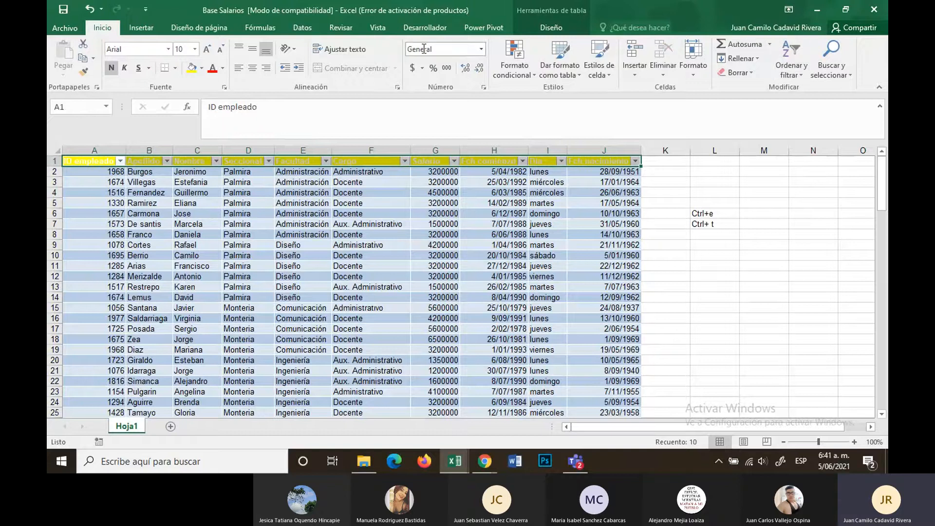
left_click(791, 57)
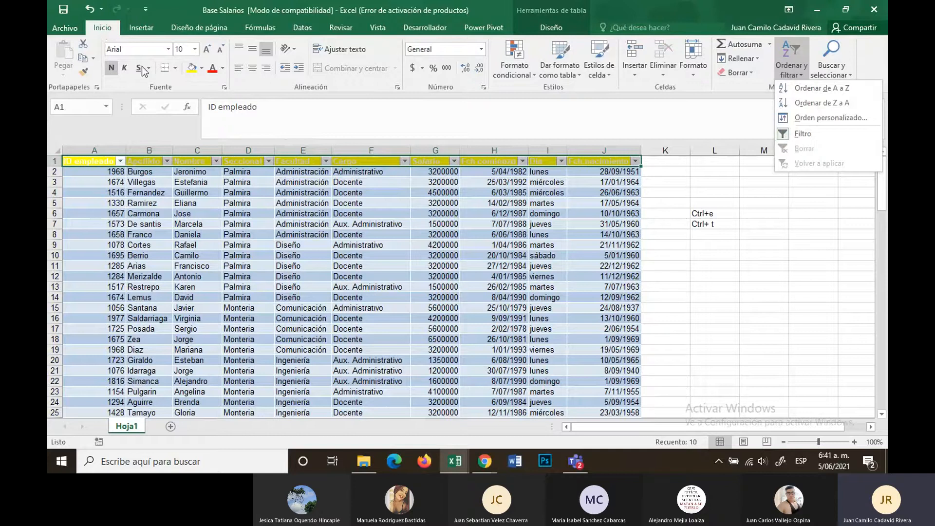
left_click(797, 134)
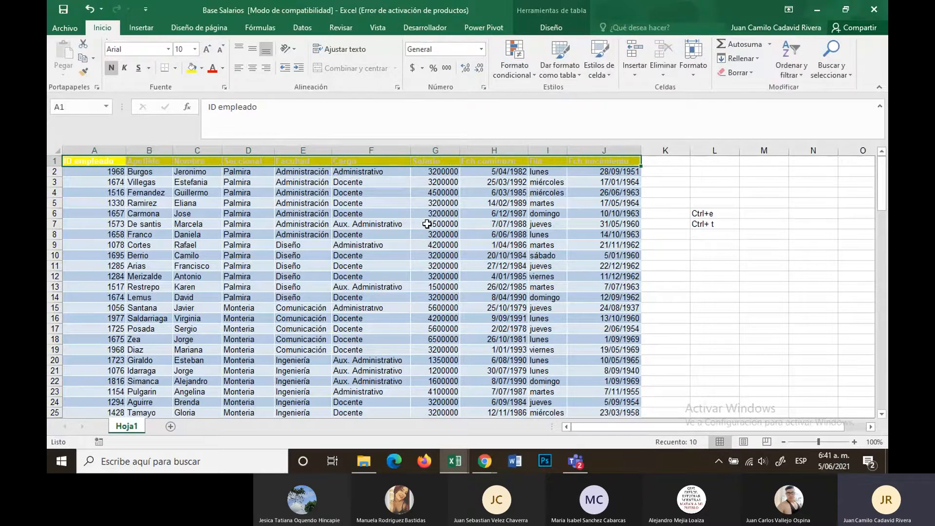
left_click(436, 223)
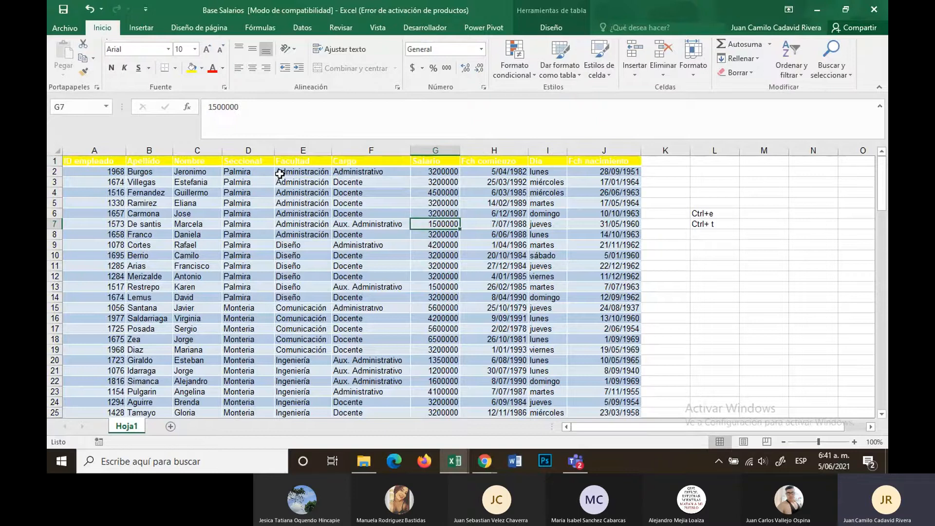
Step: Turn the filter on the header row back on and remove it again
left_click_drag(77, 162, 590, 156)
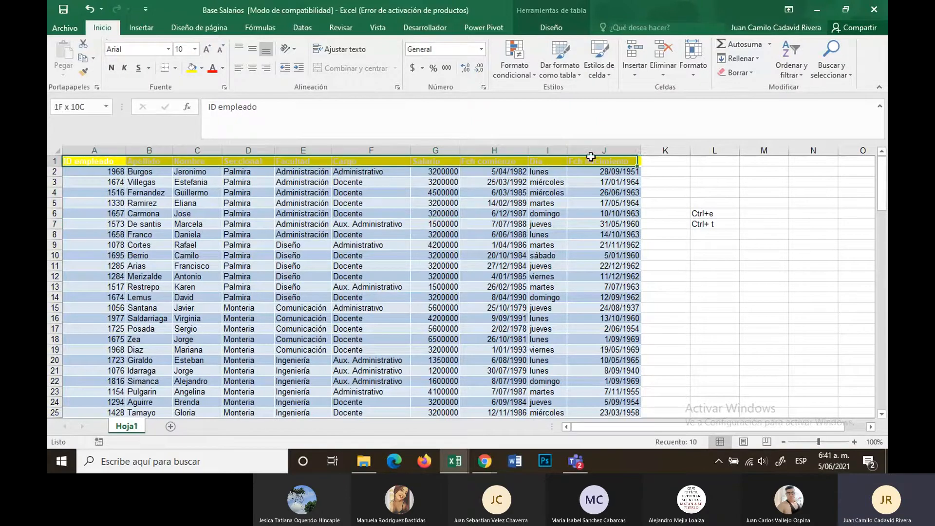
left_click(797, 74)
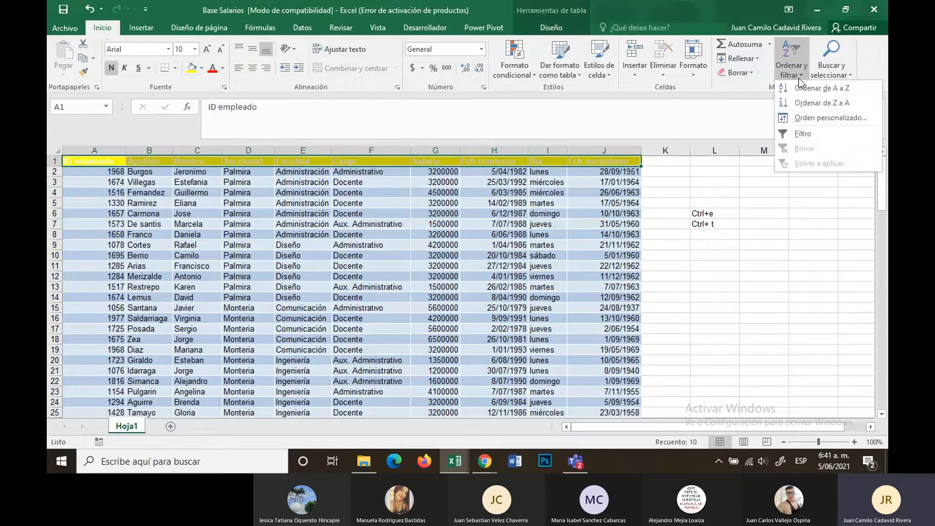
left_click(808, 136)
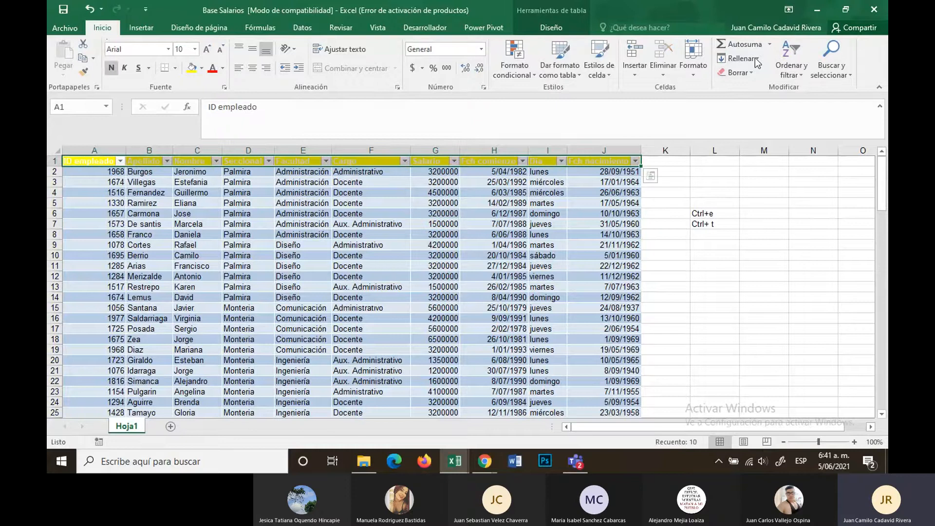
left_click(798, 80)
left_click(803, 134)
left_click(335, 182)
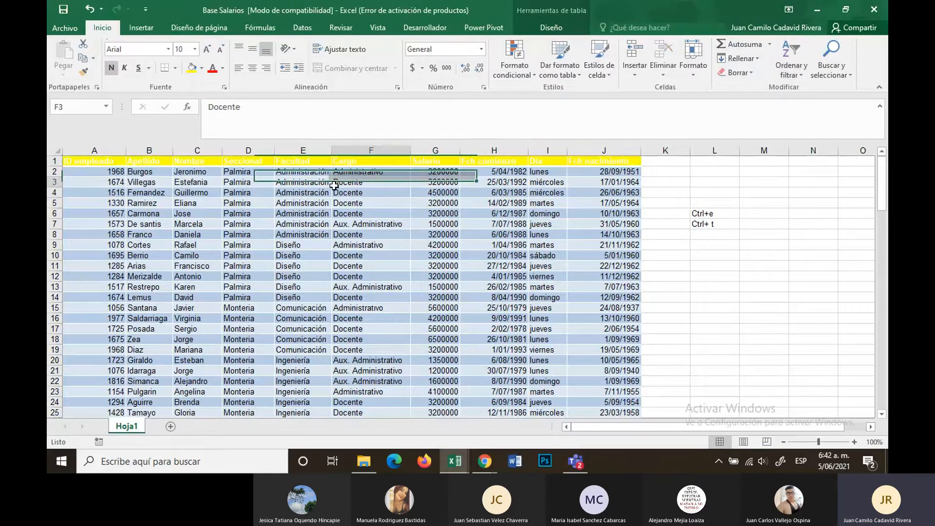
Step: Delete the shortcut notes in cells L6 and L7, and select cell C11 in the table
left_click(707, 215)
left_click_drag(708, 217, 709, 223)
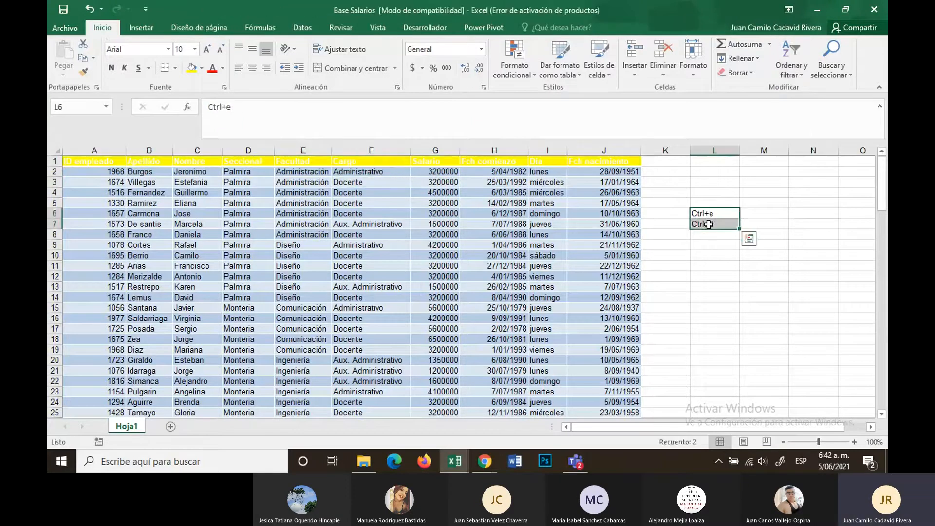
key("Delete")
left_click(648, 287)
left_click(187, 266)
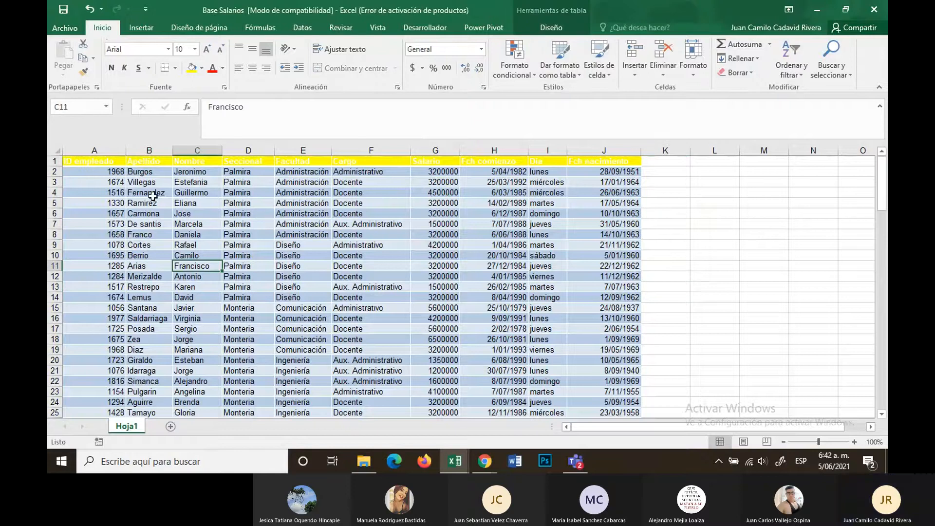
scroll(150, 256, "down", 1)
scroll(150, 256, "up", 1)
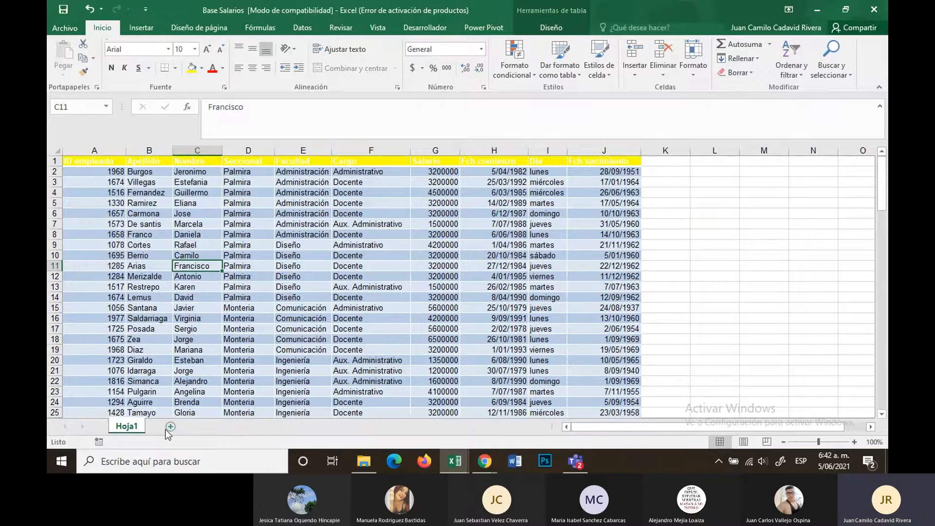
Step: Add a new worksheet and view the PivotTable creation options for its cell A3, closing them without creating one
left_click(170, 427)
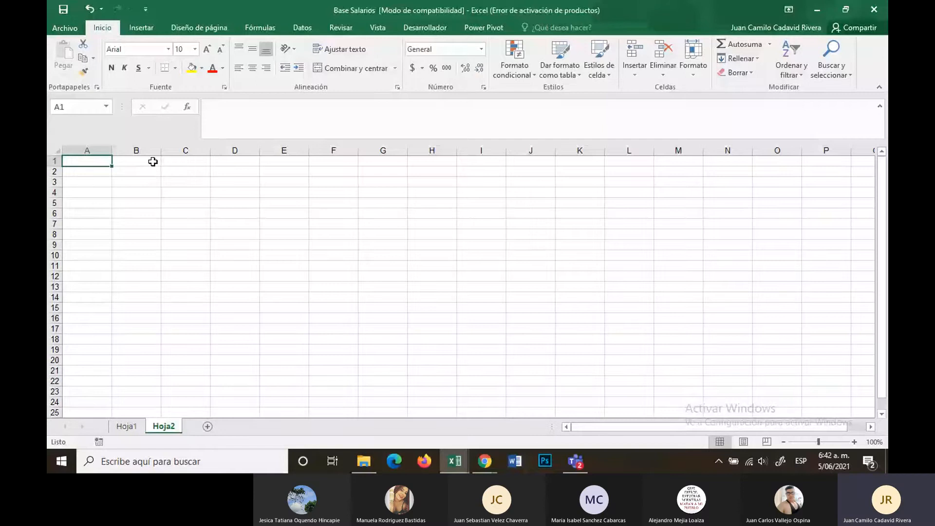
left_click(129, 182)
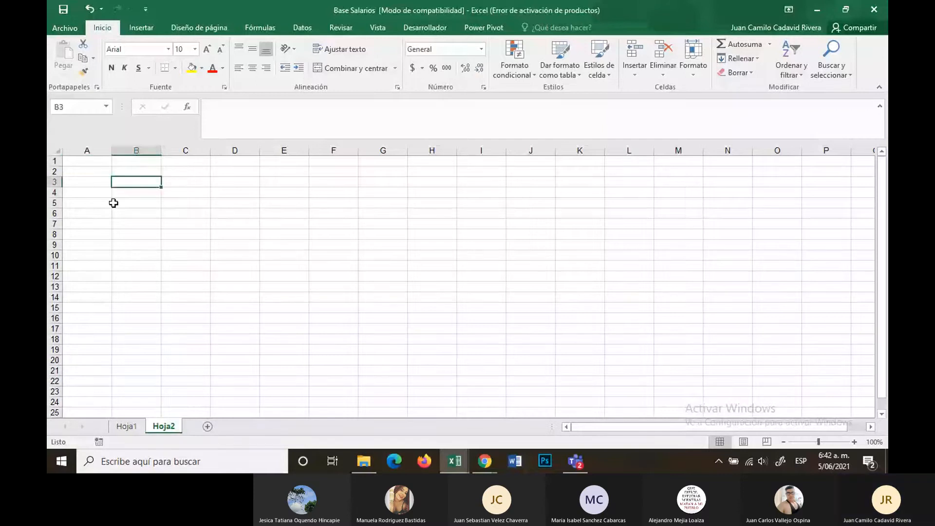
left_click(98, 182)
left_click(132, 29)
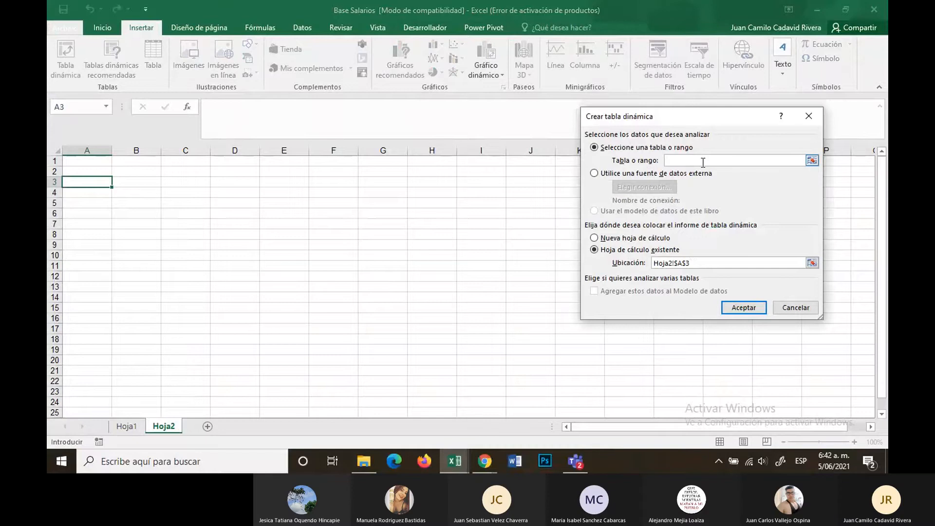
left_click(809, 116)
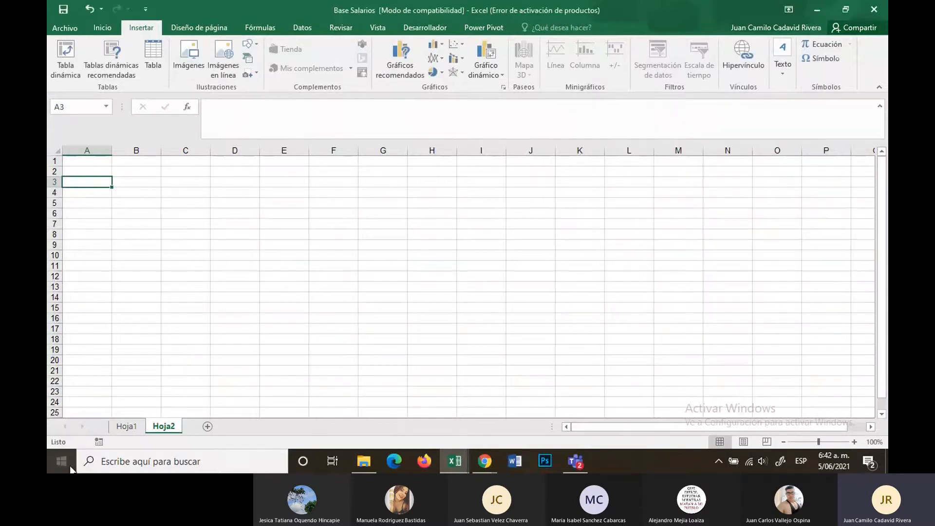
Step: Copy the name Tabla1 from the properties of the employee table on Hoja1
left_click(127, 426)
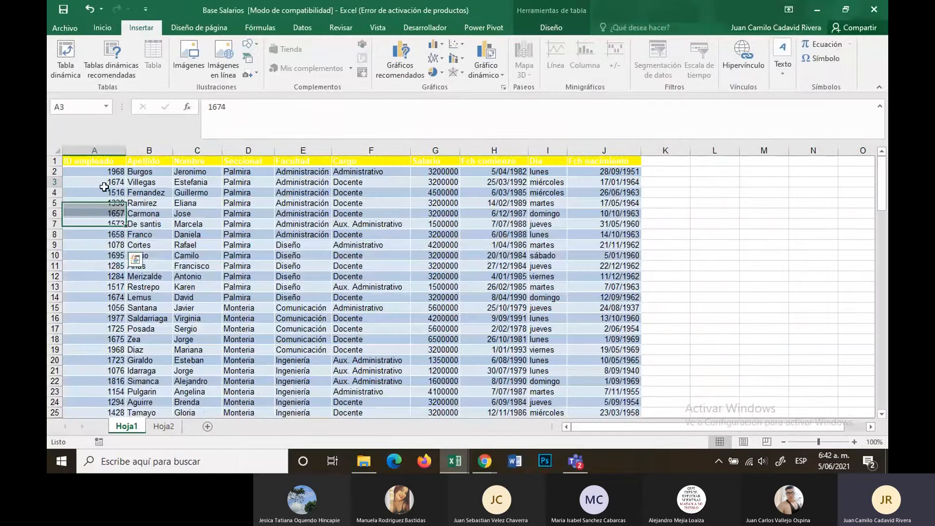
left_click(551, 26)
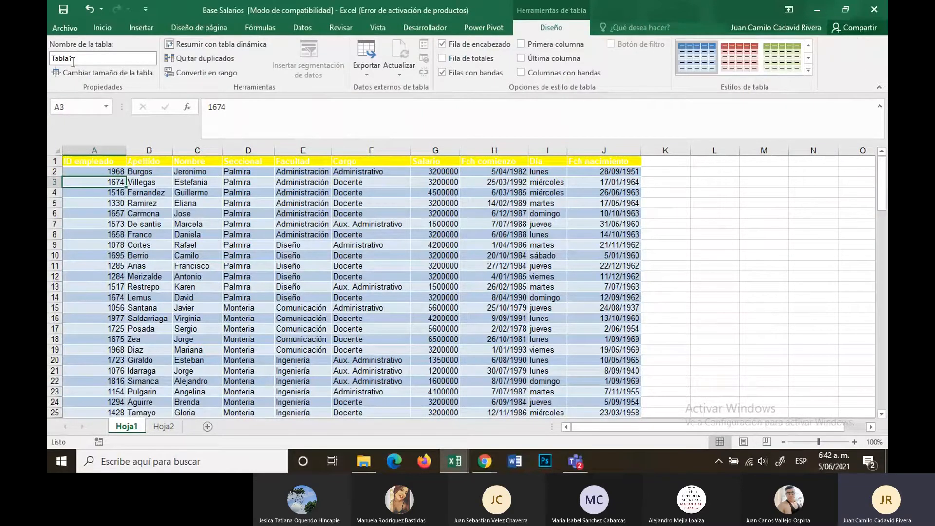
left_click_drag(83, 59, 57, 59)
key("ctrl+c")
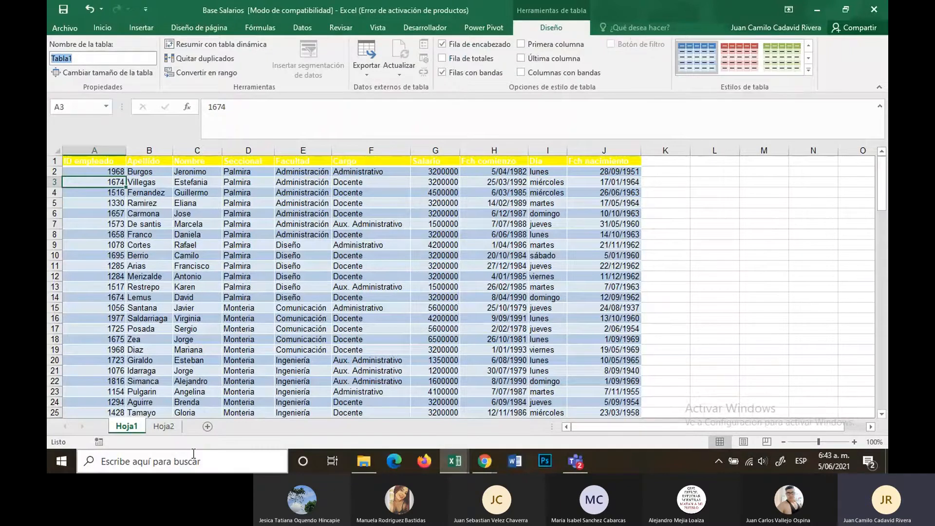
Step: Create a PivotTable from Tabla1 on the existing sheet Hoja2 at cell A3
left_click(168, 427)
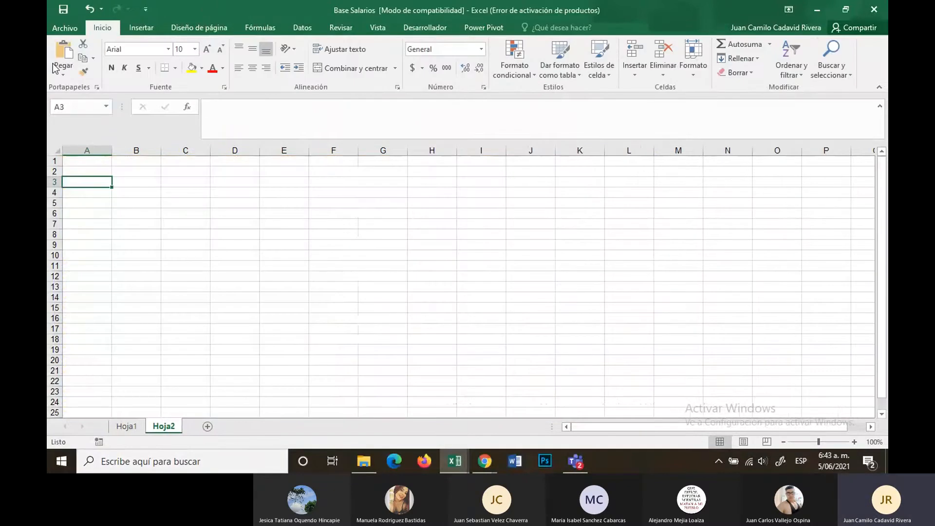
left_click(137, 28)
left_click(66, 58)
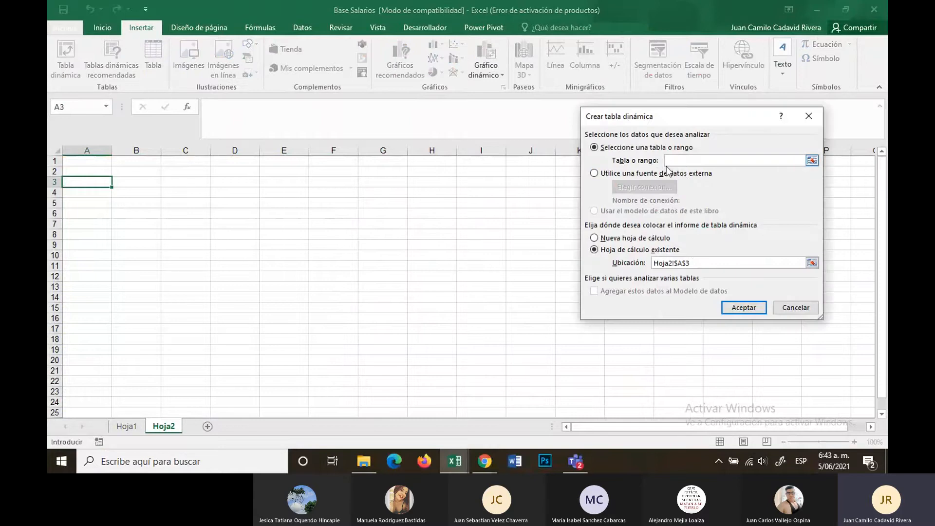
key("ctrl+v")
left_click(758, 311)
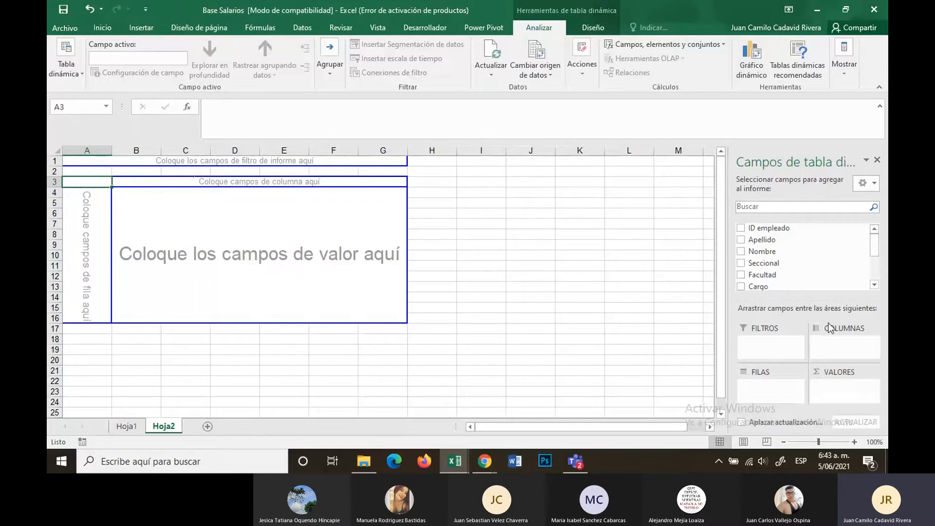
Step: Examine which fields of the employee table are available for the PivotTable
scroll(876, 269, "down", 1)
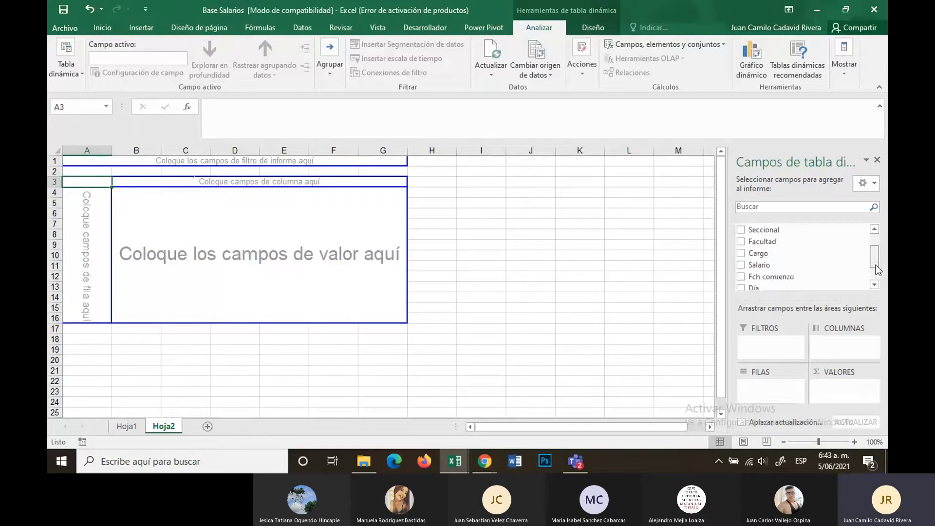
mouse_move(875, 264)
left_mouse_down()
mouse_move(875, 275)
mouse_move(873, 248)
left_mouse_up()
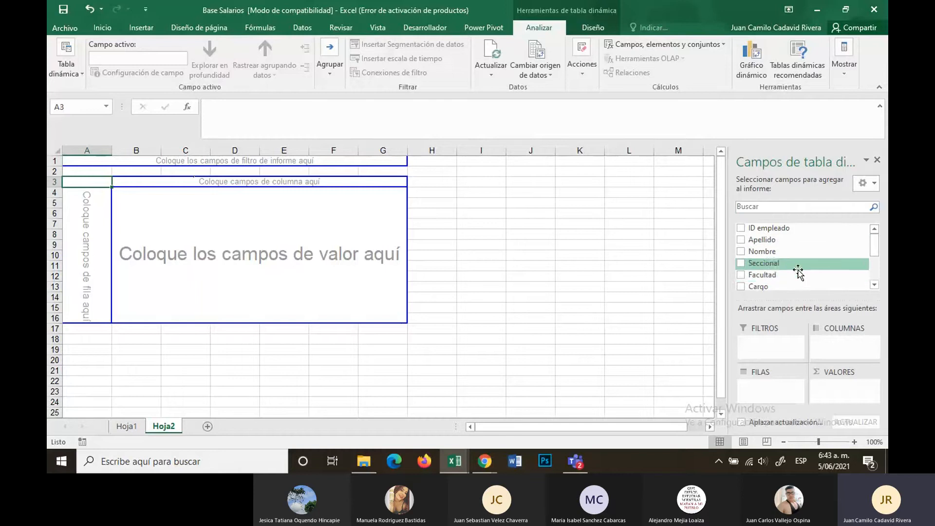
left_click(874, 284)
left_click(874, 285)
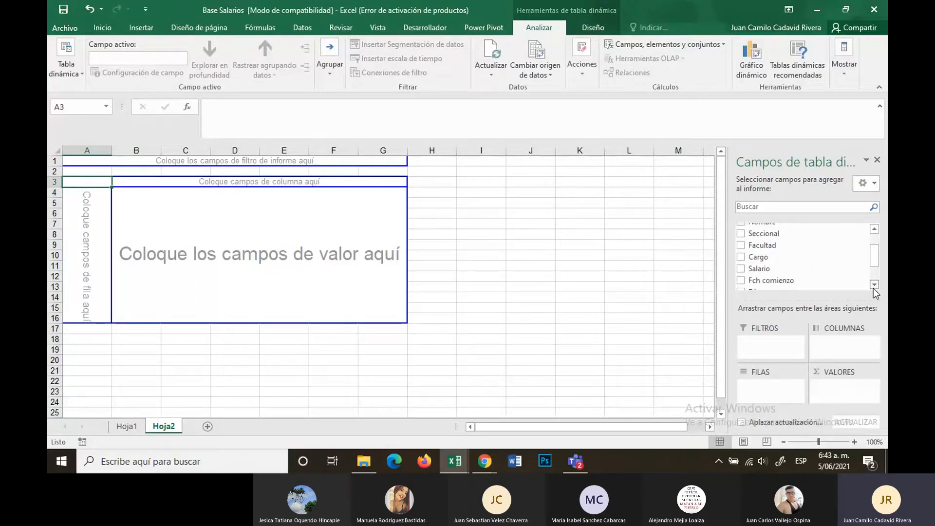
left_click(875, 284)
left_click(874, 287)
left_click(874, 287)
left_click_drag(873, 269, 869, 243)
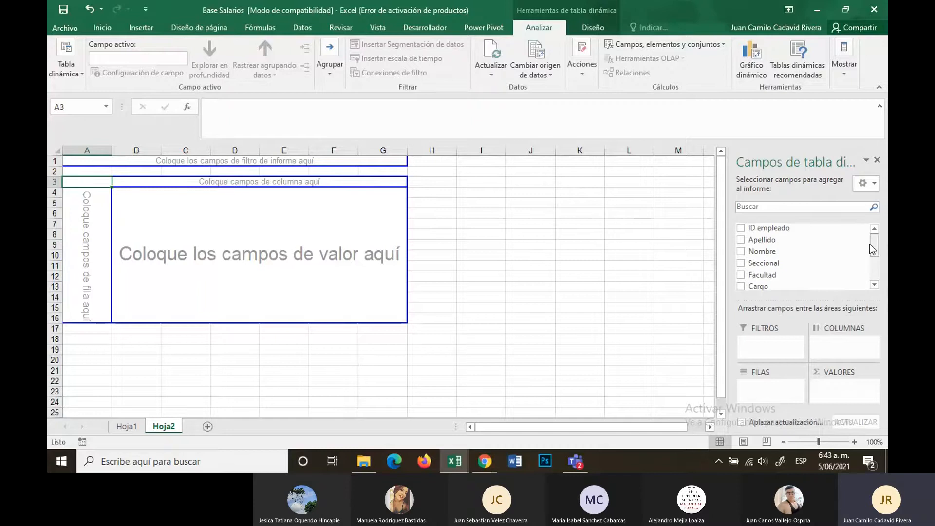
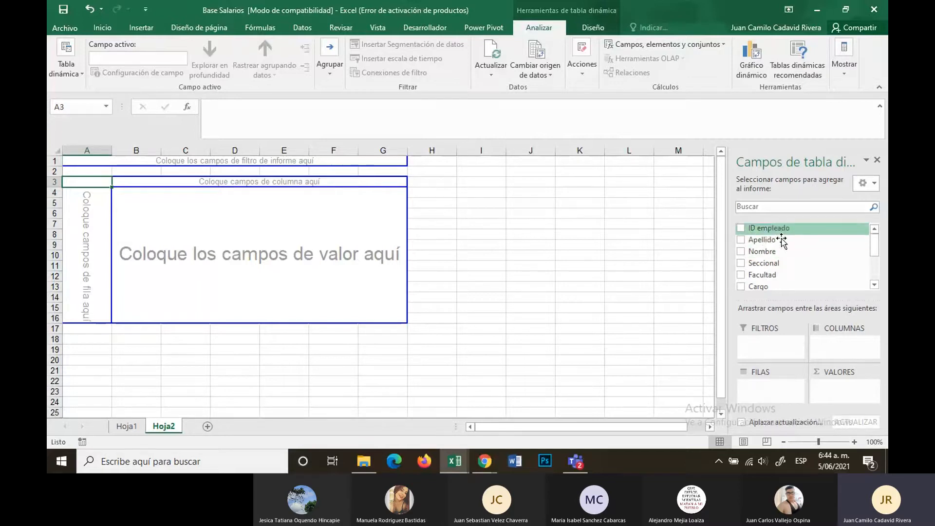
Step: Add Apellido to the PivotTable values as a count and Facultad to the rows, and select the Administración count
left_click(763, 240)
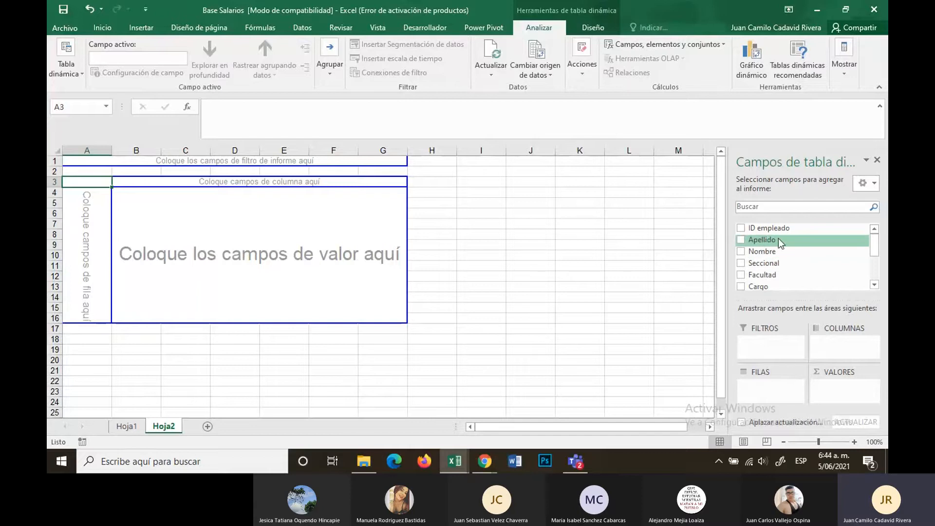
mouse_move(779, 238)
left_mouse_down()
mouse_move(764, 247)
mouse_move(769, 387)
mouse_move(826, 391)
left_mouse_up()
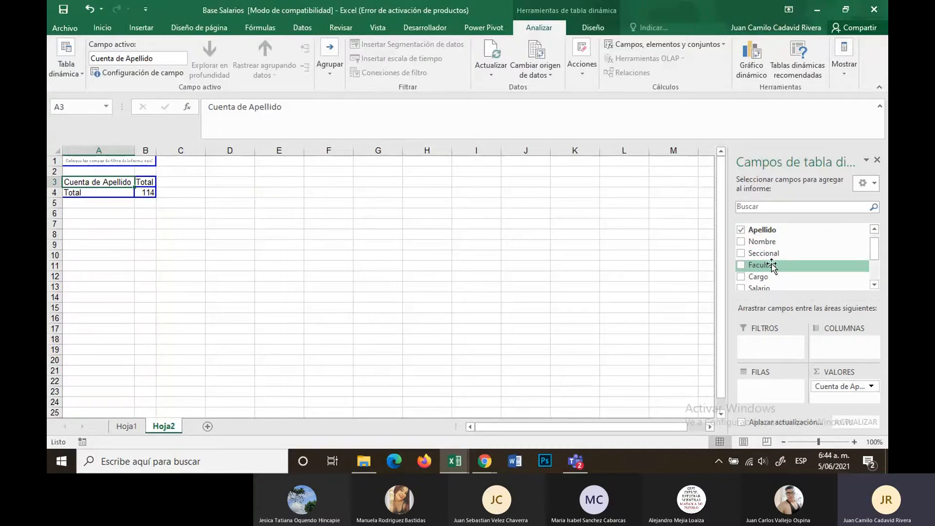
left_click_drag(767, 266, 764, 391)
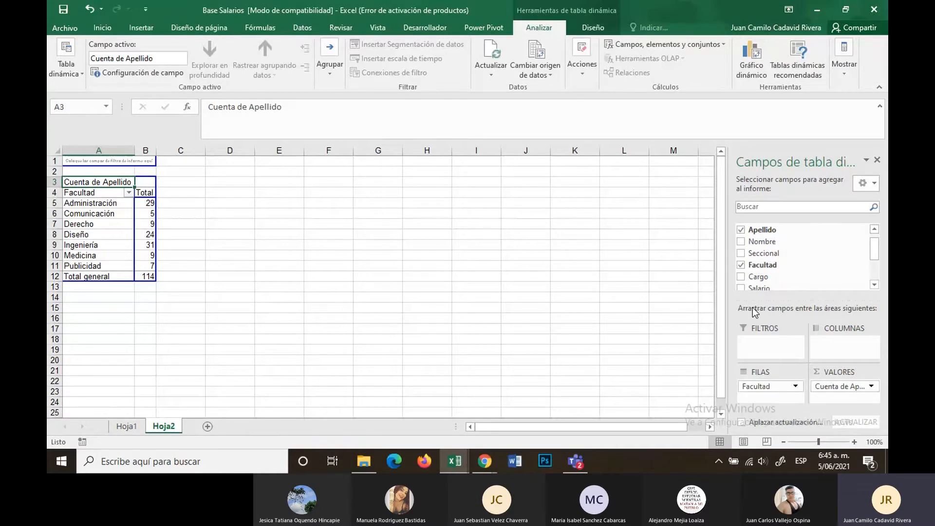
left_click(114, 206)
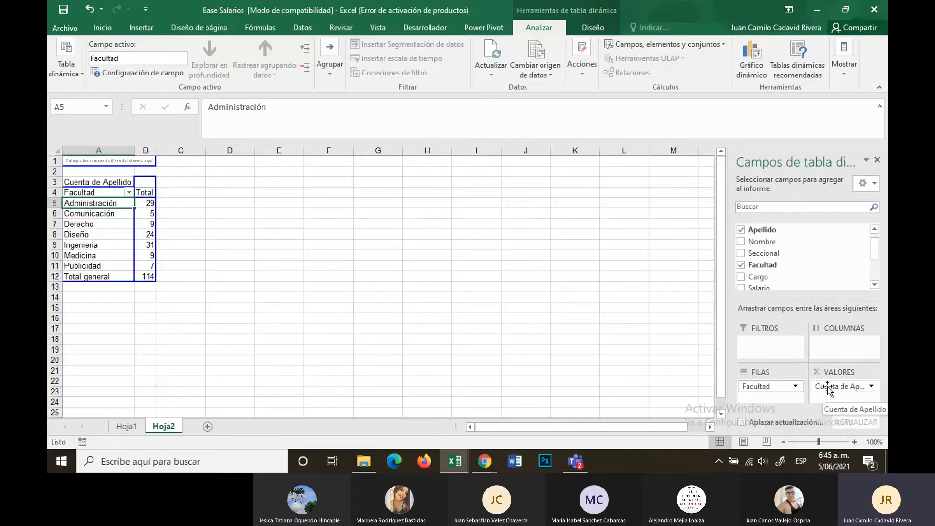
left_click(148, 203)
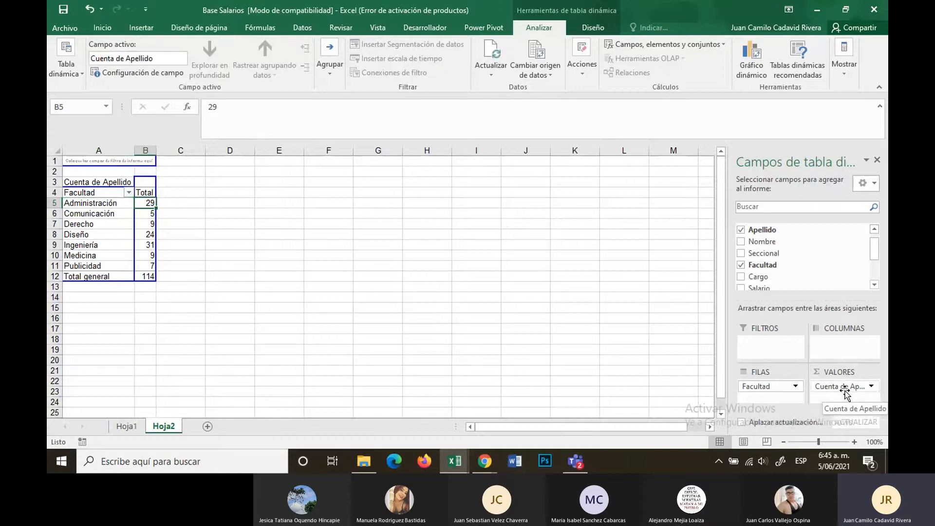
Step: Examine the summary functions available for the Cuenta de Apellido value field, without changing the calculation
left_click(871, 387)
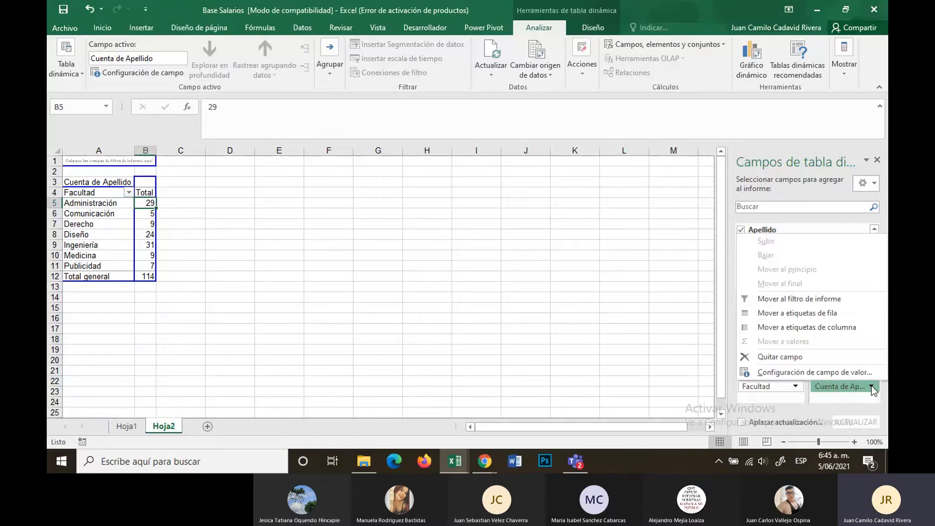
left_click(771, 373)
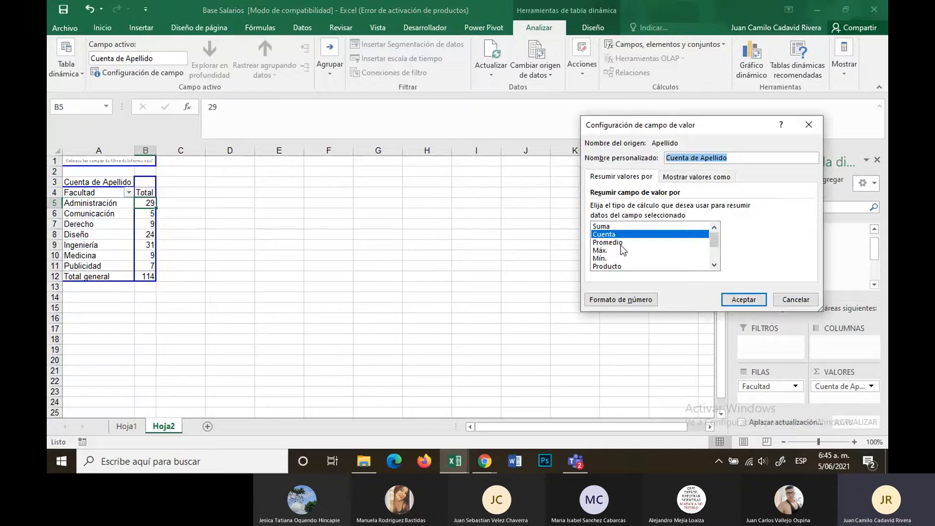
left_click(714, 265)
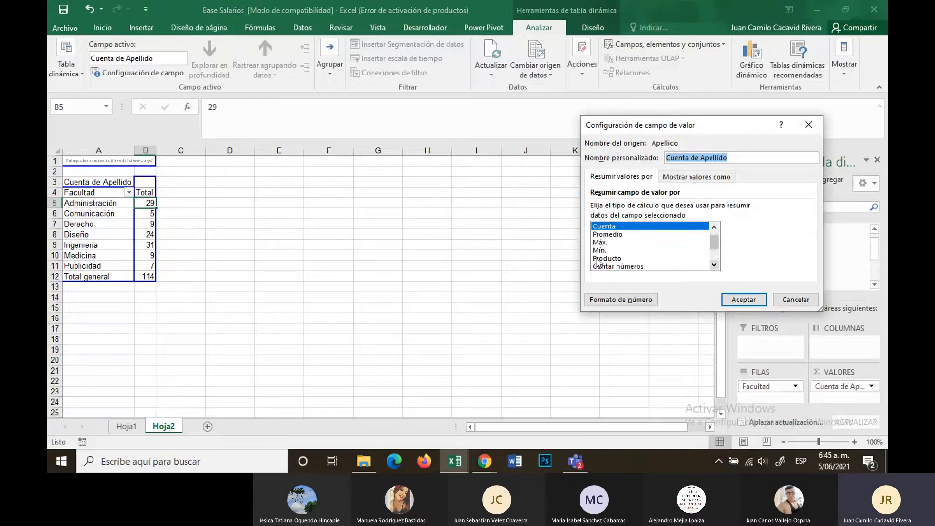
left_click(714, 266)
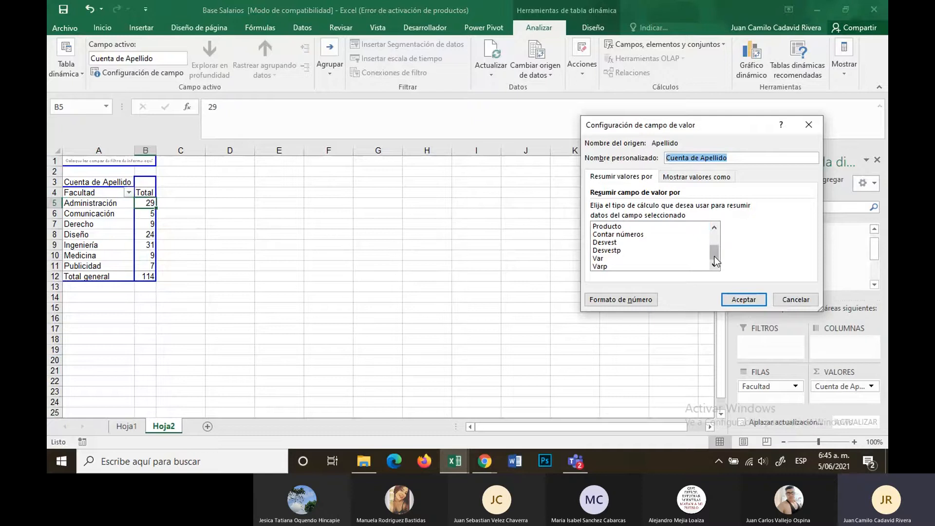
left_click_drag(715, 260, 714, 237)
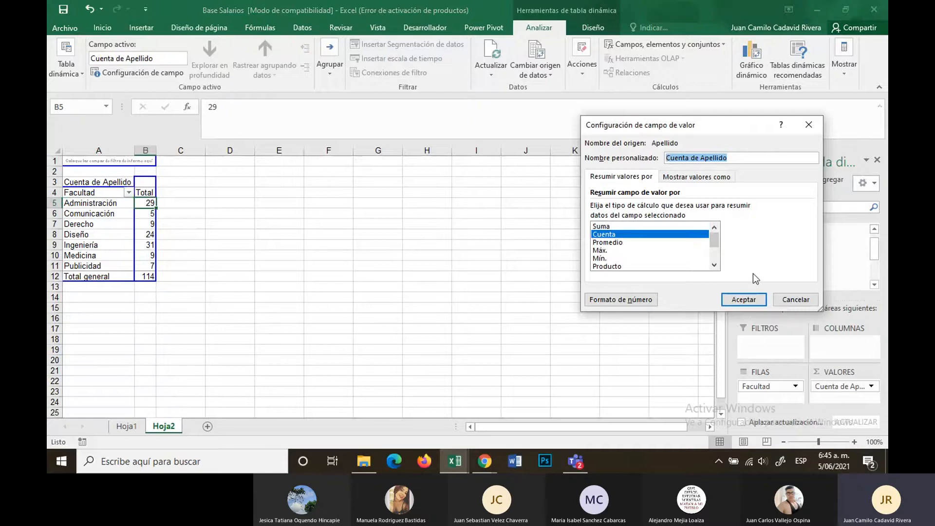
left_click(808, 125)
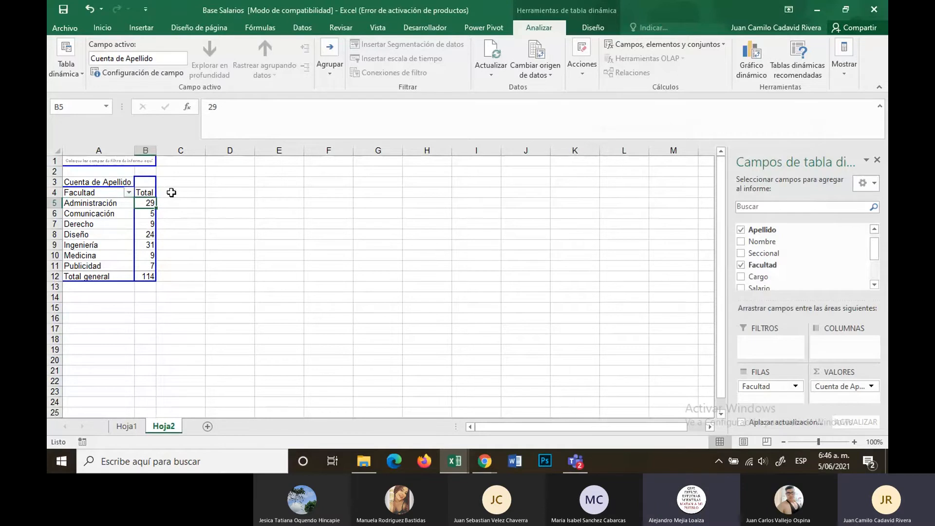
Step: Check the Administración row label against its count, ending on the Comunicación count
key("Left")
key("Right")
key("Left")
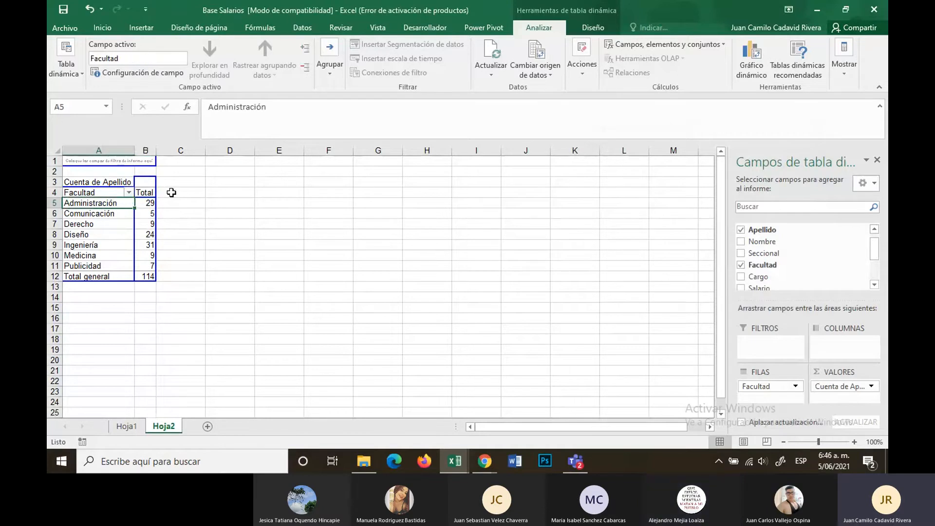
key("Right")
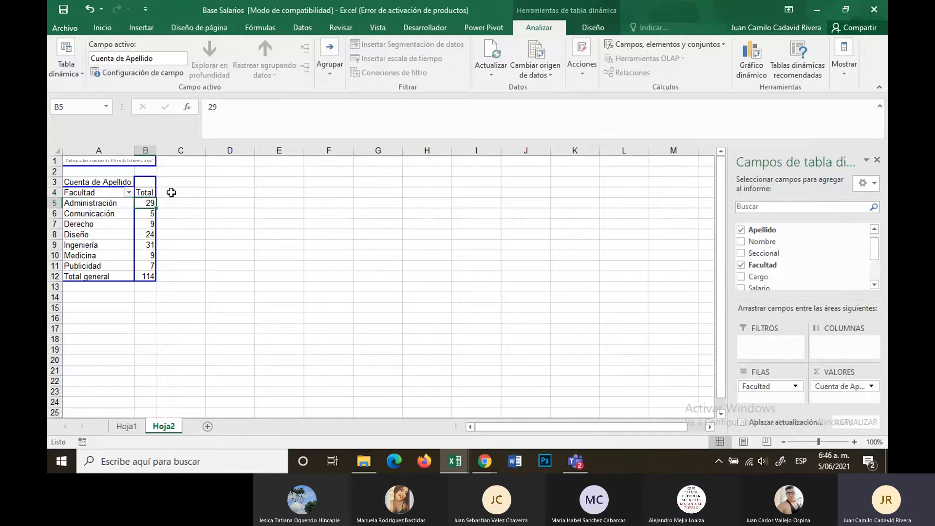
key("Left")
key("Right")
key("Down")
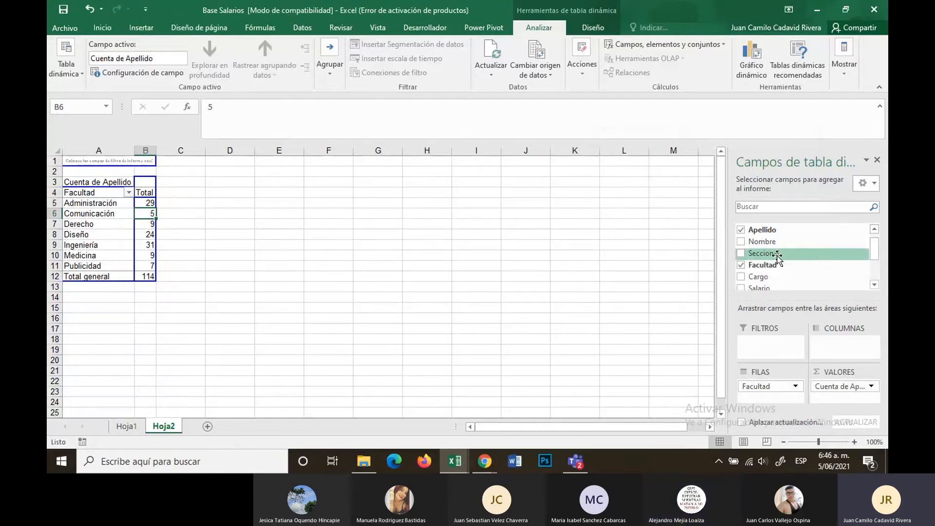
Step: Add Seccional to the PivotTable rows beneath Facultad and review the Administración breakdown by branch
left_click_drag(764, 254, 761, 402)
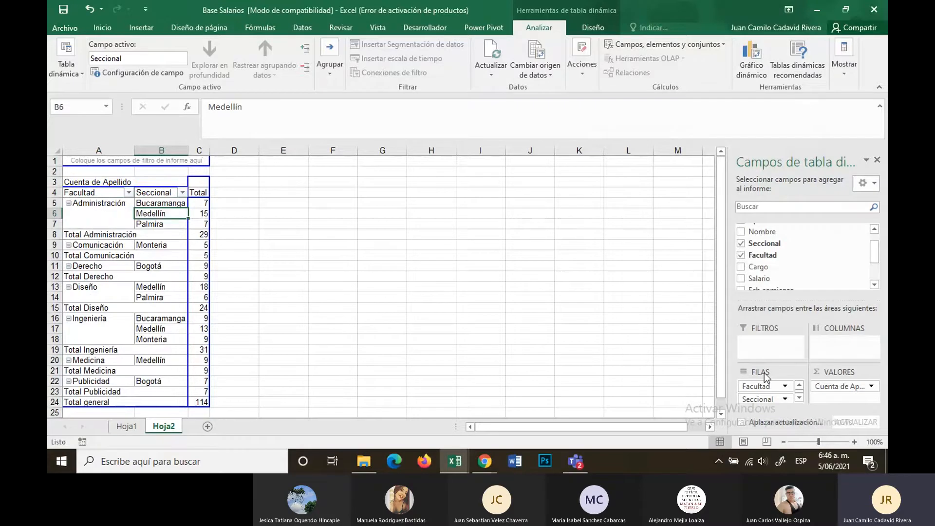
left_click(230, 317)
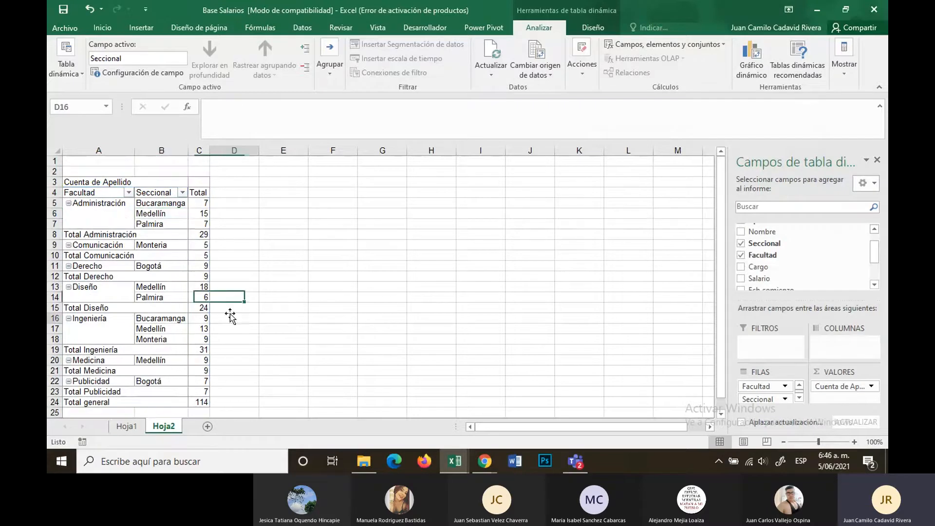
left_click(97, 205)
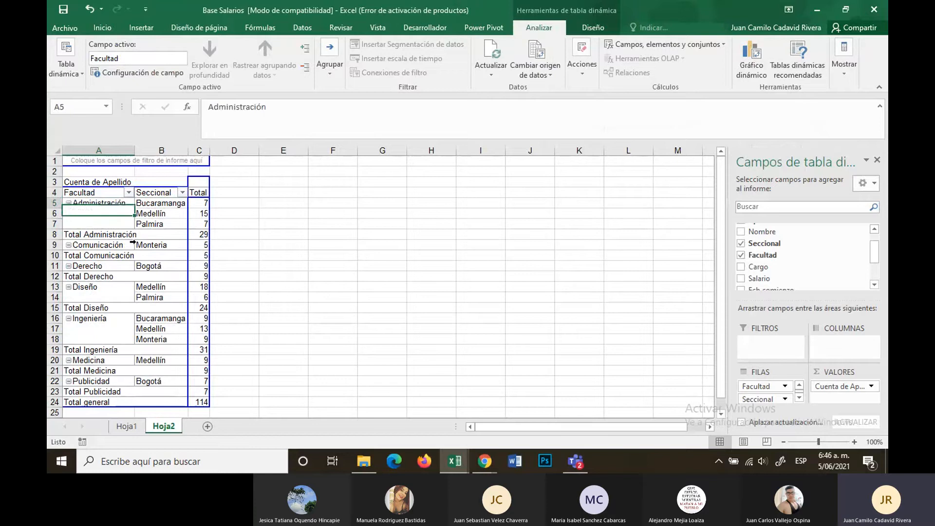
key("Right")
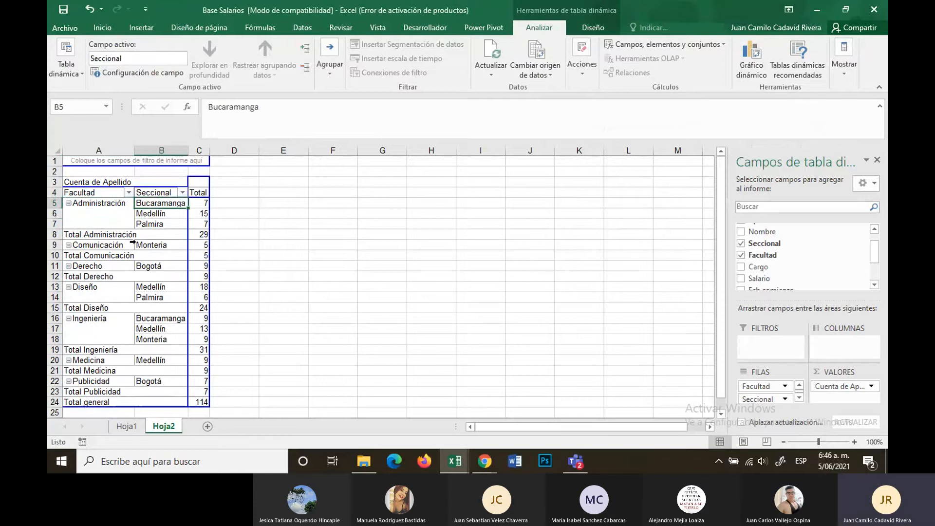
key("Down")
key("Down")
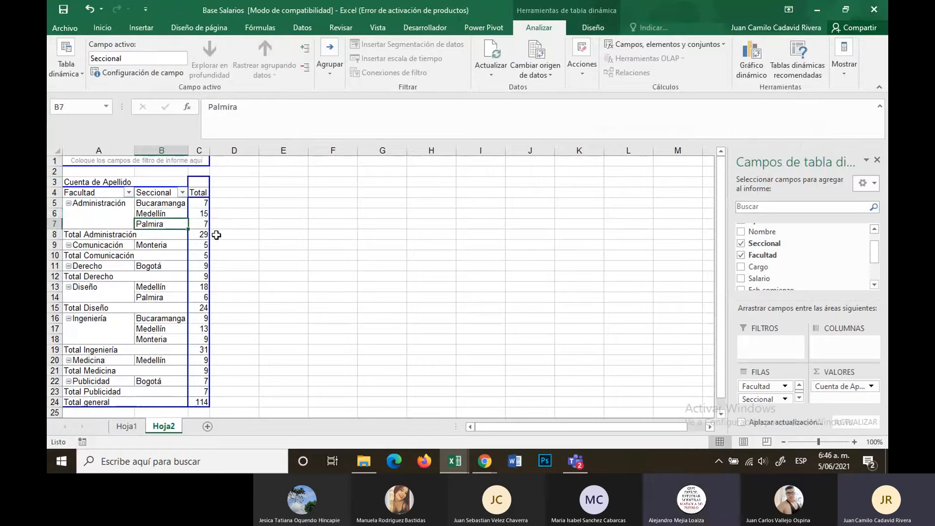
key("Down")
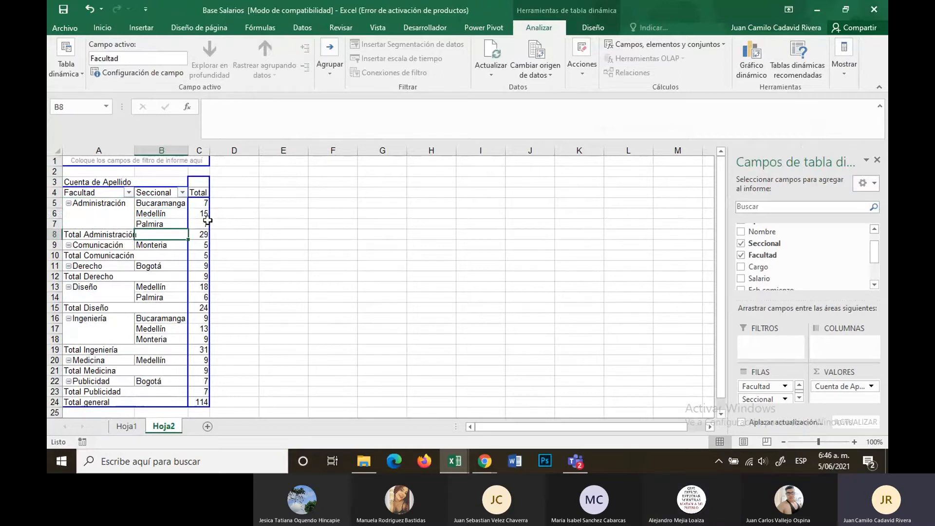
mouse_move(208, 221)
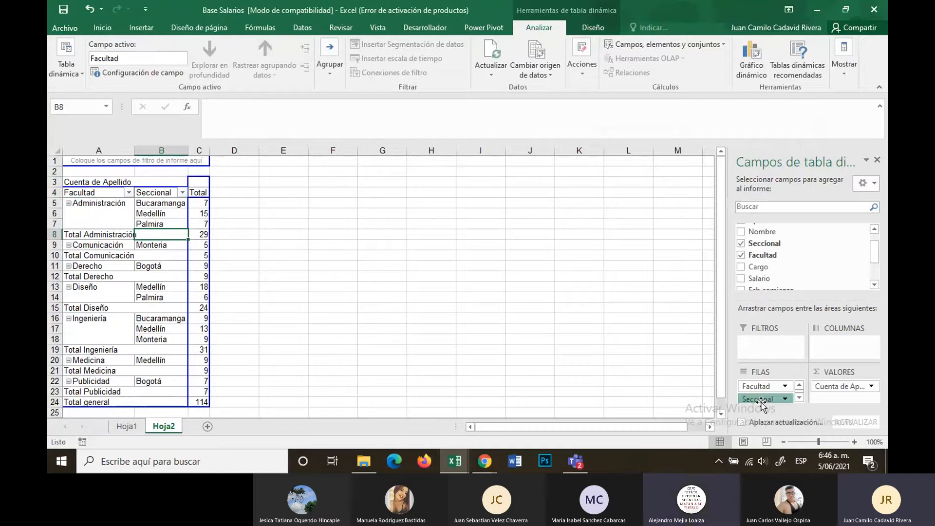
Step: Reorder the PivotTable rows with Seccional above Facultad, and then move Seccional to the columns
left_click_drag(757, 399, 763, 387)
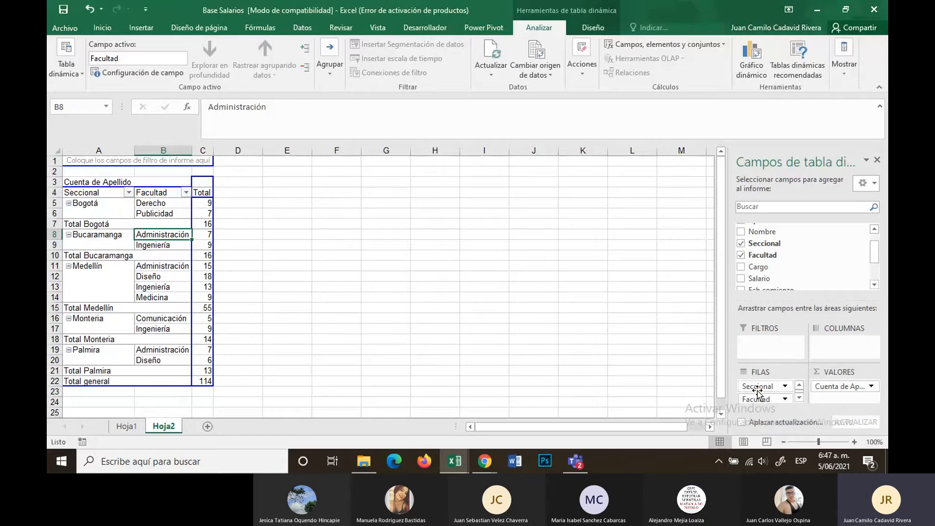
left_click_drag(757, 391, 834, 343)
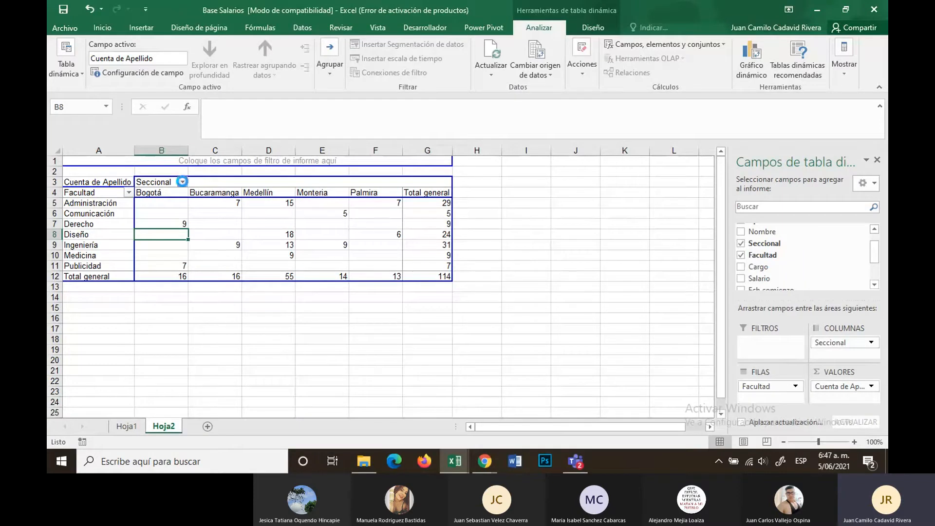
left_click(182, 183)
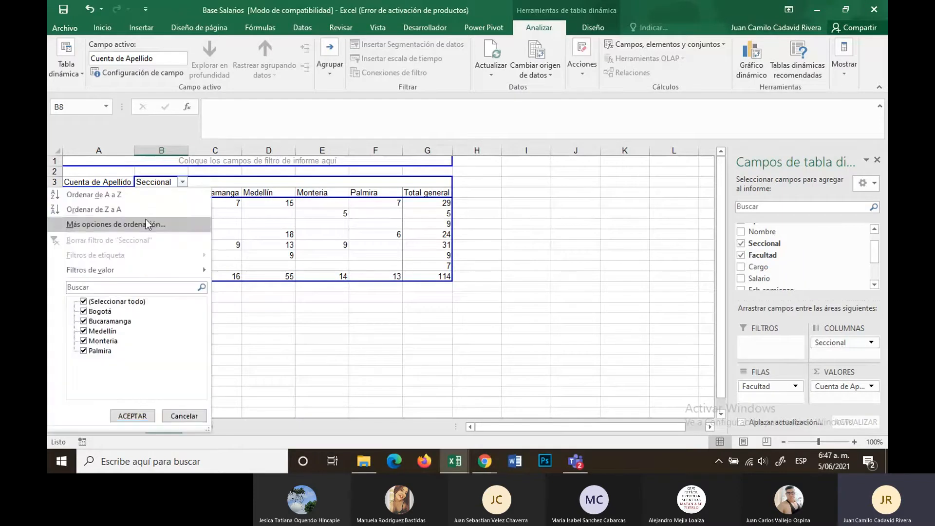
left_click(345, 238)
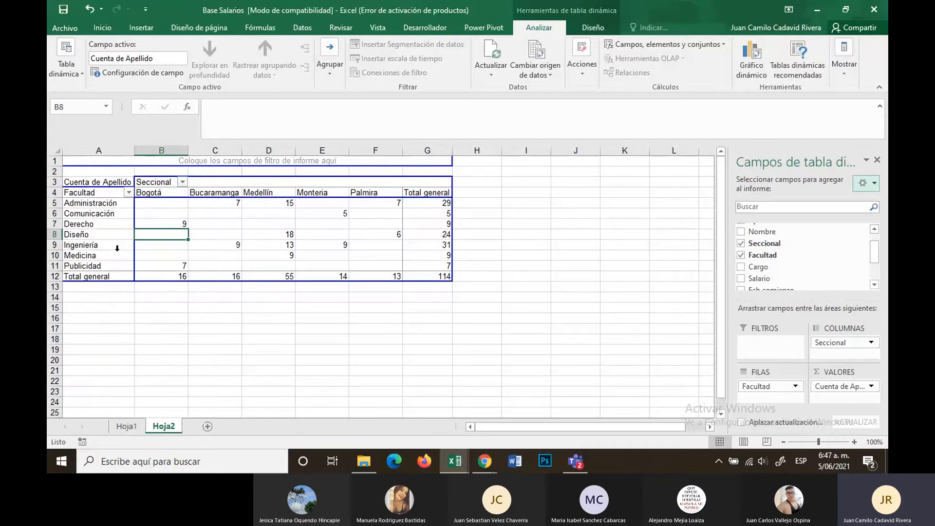
Step: Filter the PivotTable's Facultad field to show only Administración
left_click(128, 192)
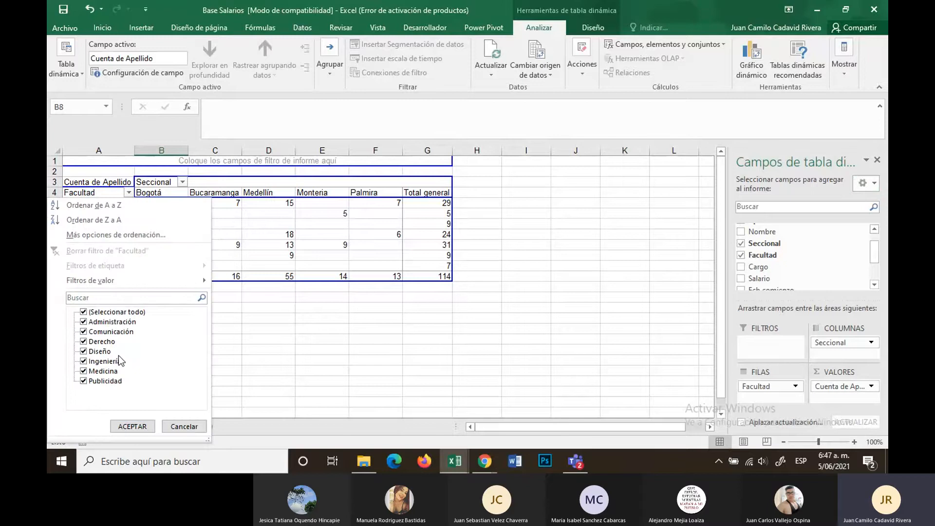
left_click(84, 311)
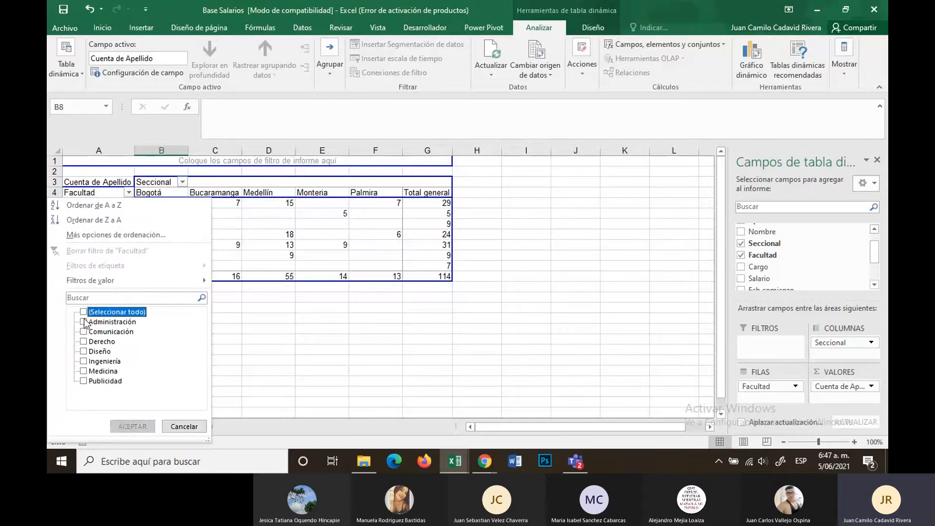
left_click(85, 322)
left_click(130, 426)
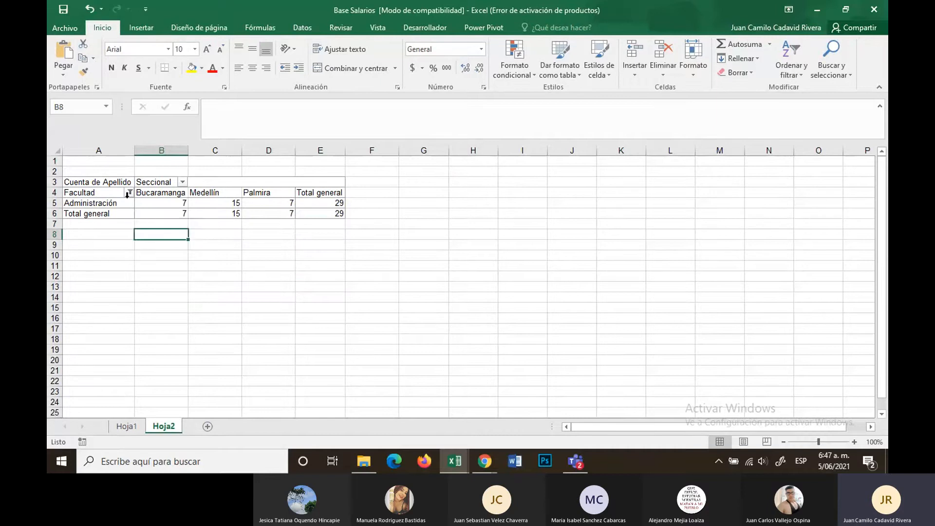
Step: Reset the Facultad filter to include all faculties in the PivotTable
left_click(130, 202)
left_click(129, 194)
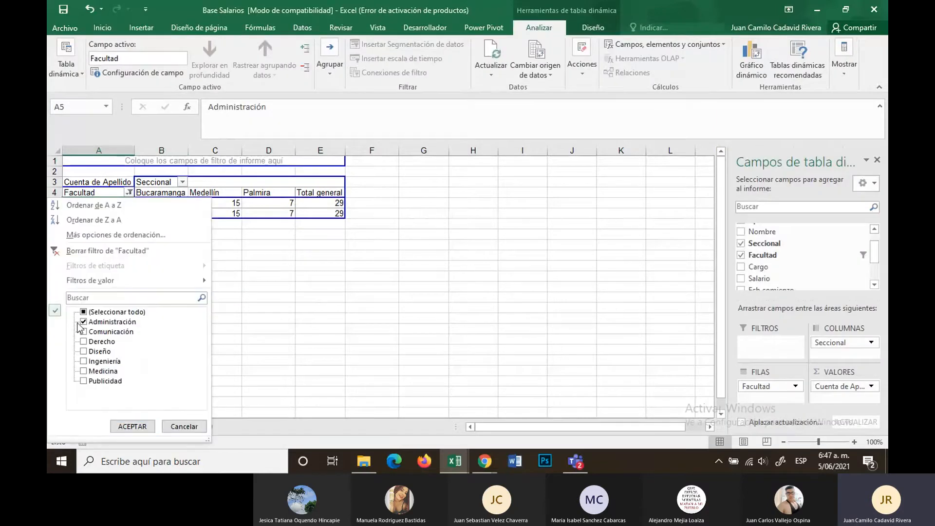
left_click(144, 312)
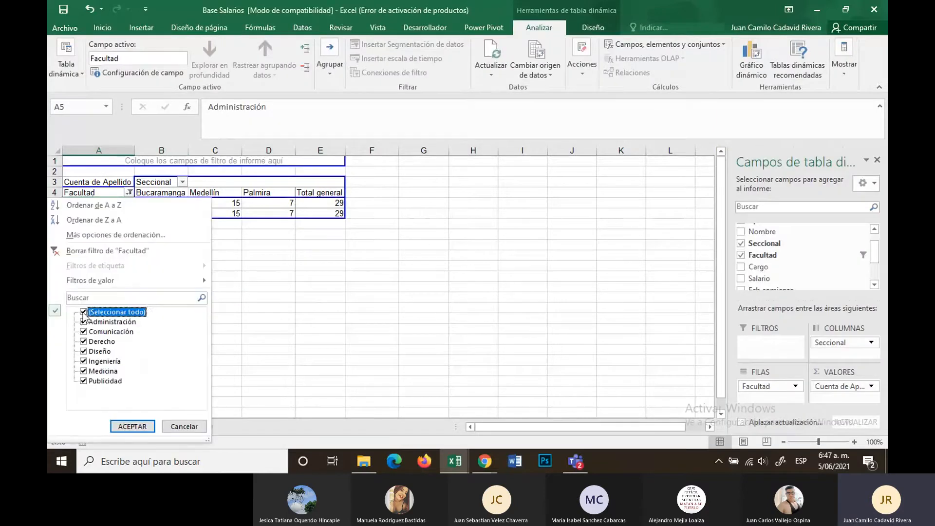
left_click(148, 426)
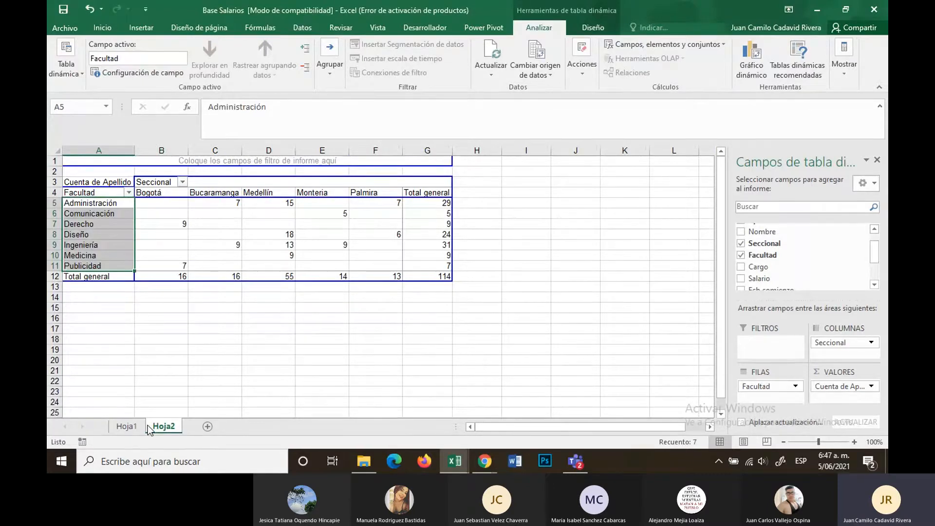
left_click(161, 297)
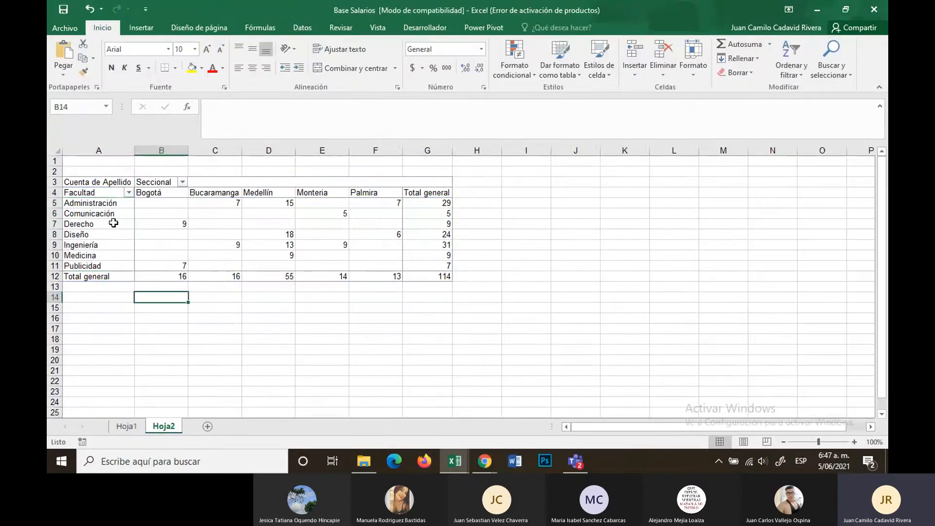
Step: Copy the whole PivotTable A3:G12 and paste the duplicate at cell A15 on Hoja2
left_click(79, 182)
left_click(98, 308)
left_click(106, 186)
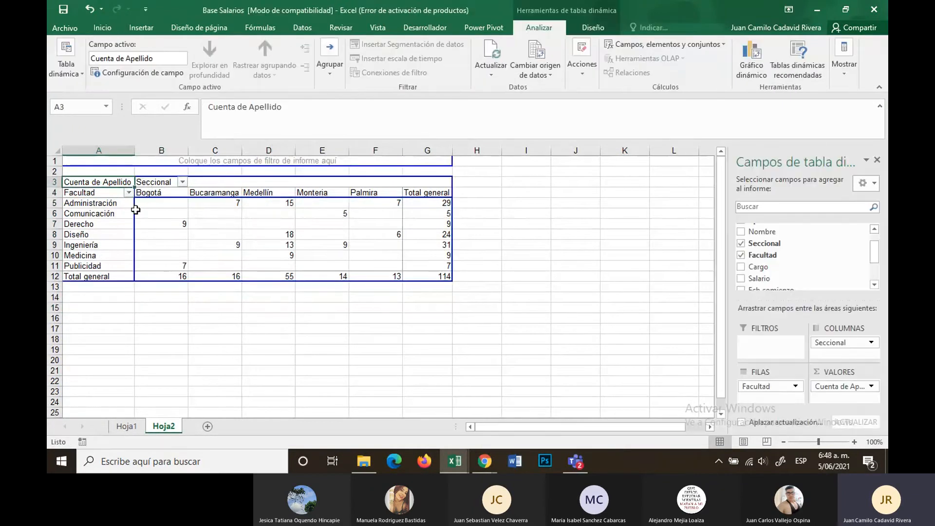
left_click_drag(445, 277, 58, 179)
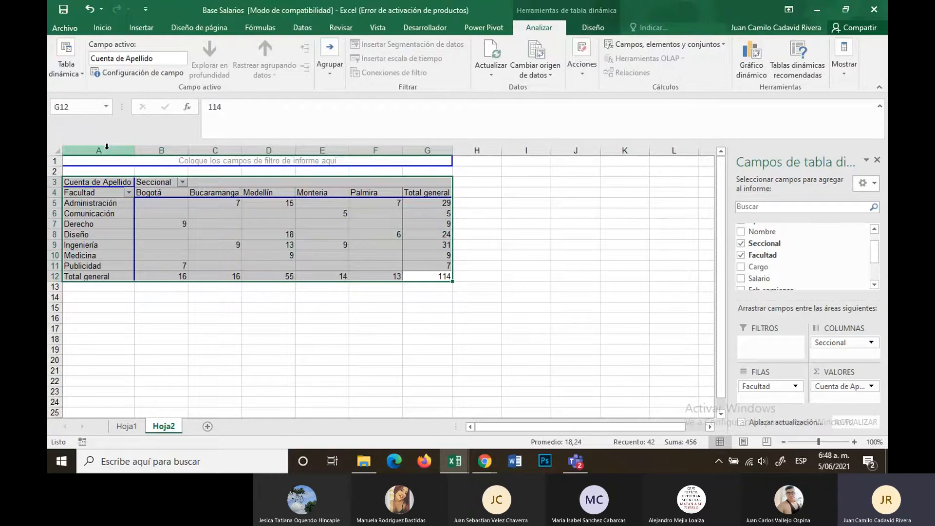
key("ctrl+c")
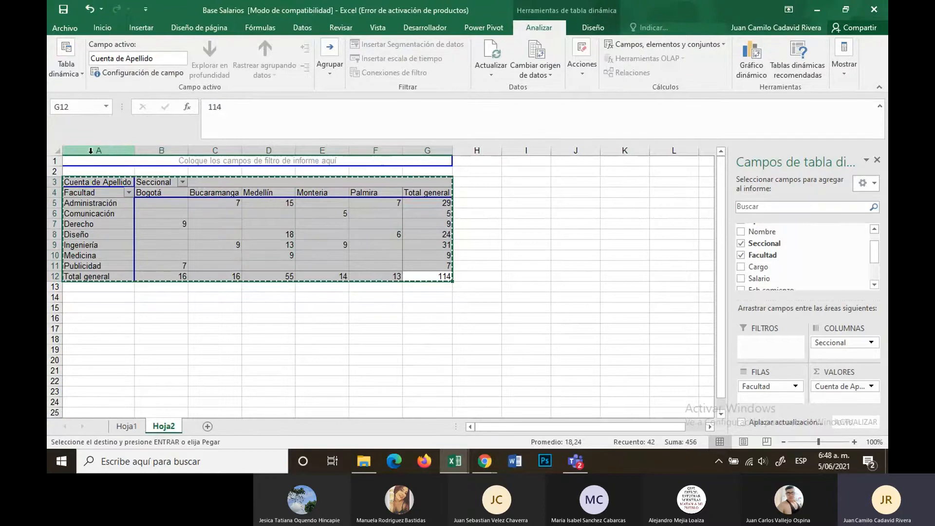
left_click(96, 307)
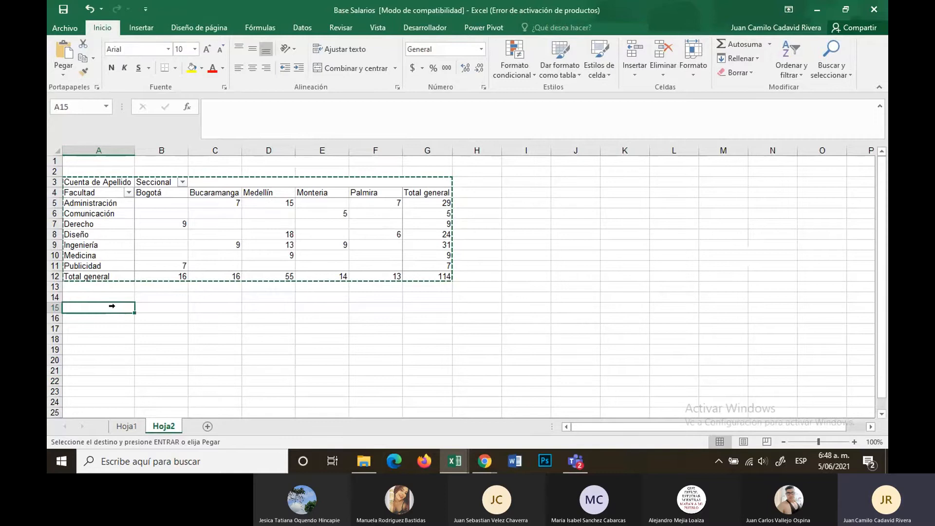
key("ctrl+v")
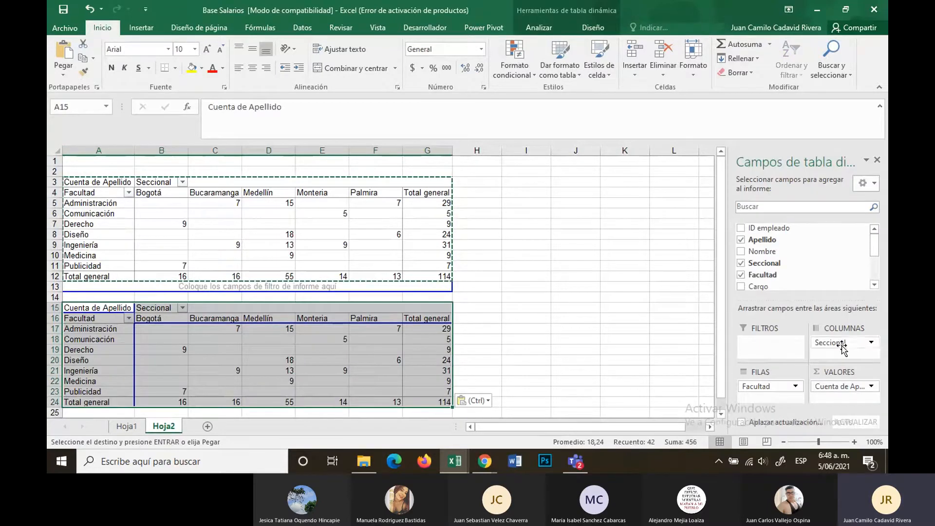
Step: Clear Seccional and Facultad from the copied PivotTable's layout, then put Seccional back in its columns
left_click_drag(842, 346, 659, 323)
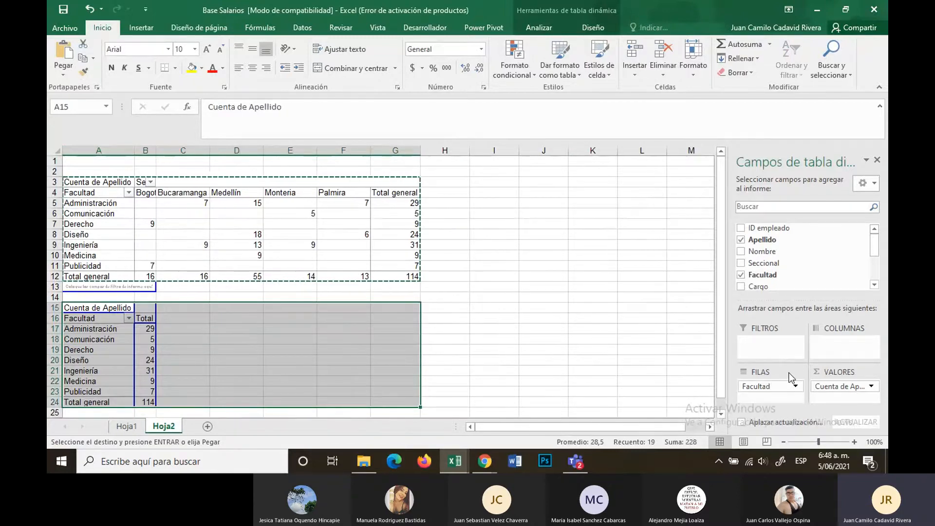
left_click_drag(769, 386, 622, 355)
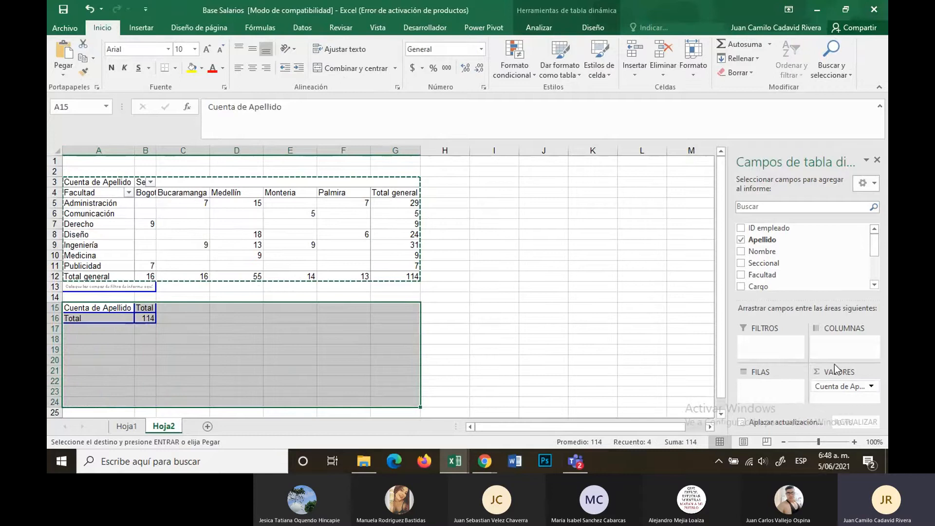
left_click_drag(874, 250, 875, 260)
left_click_drag(767, 250, 837, 345)
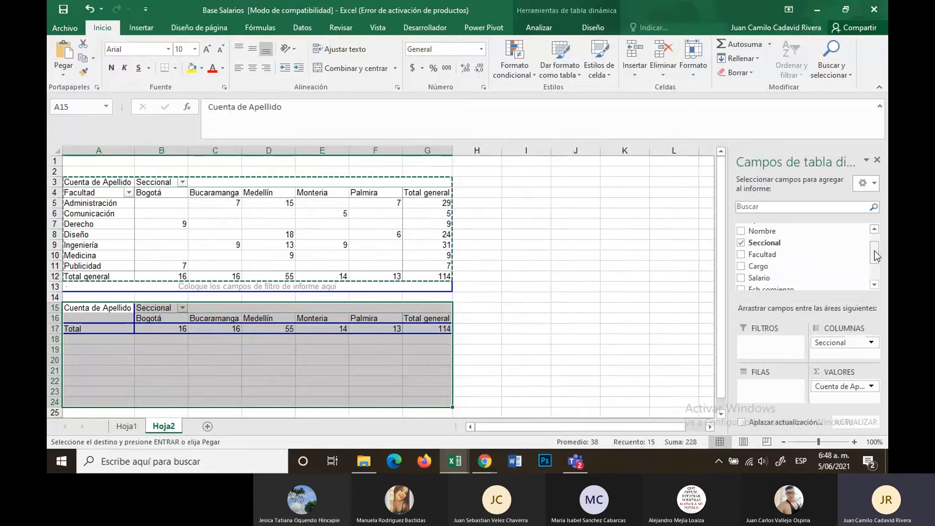
Step: Add the Cargo field to the rows of the copied PivotTable at A15
left_click_drag(876, 256, 876, 251)
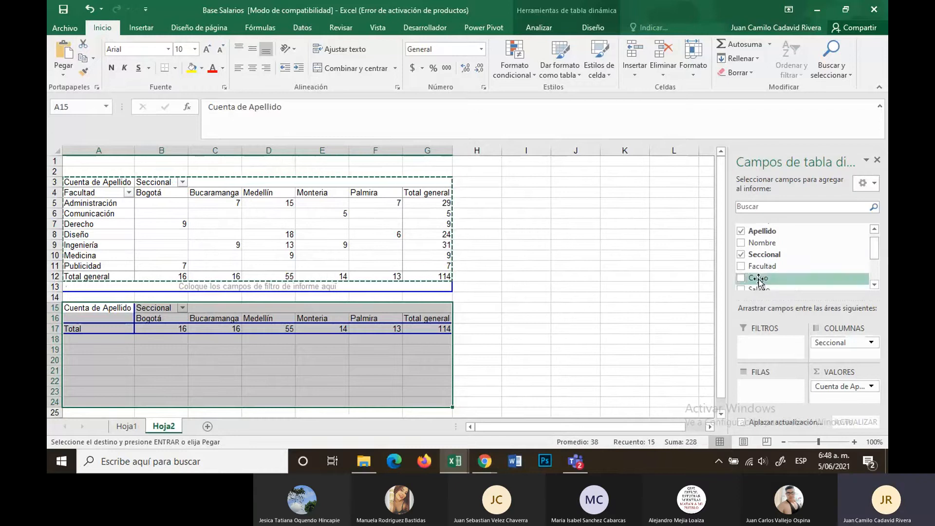
left_click_drag(758, 281, 760, 385)
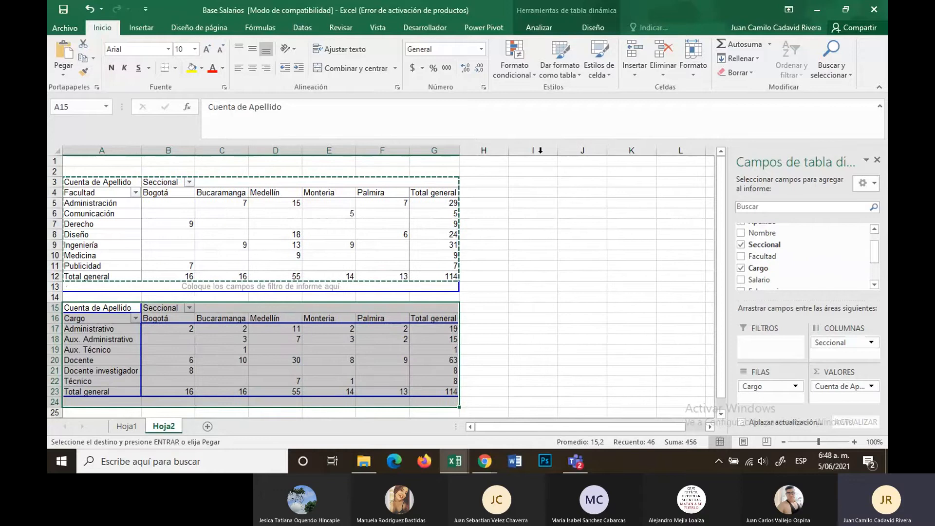
left_click(563, 336)
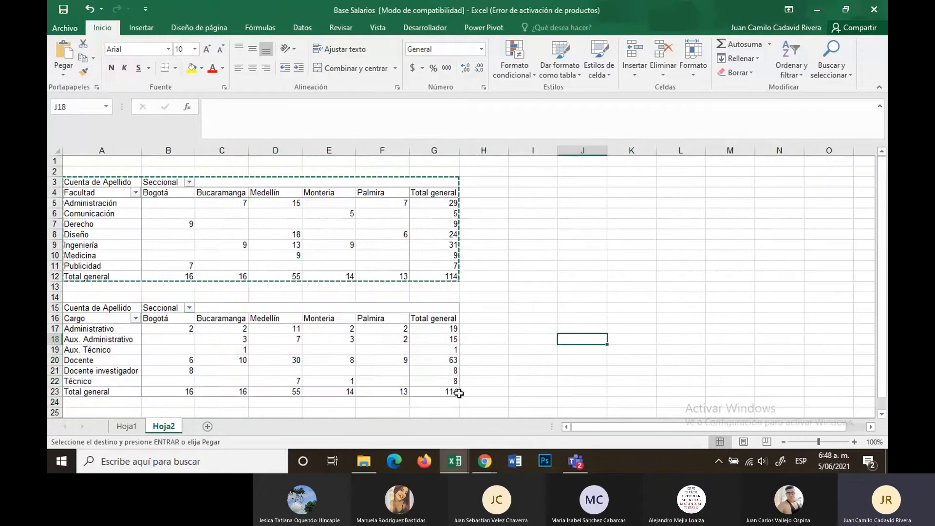
Step: Examine the employee counts for each Cargo across the Seccional columns, down to the Total general row
left_click(95, 329)
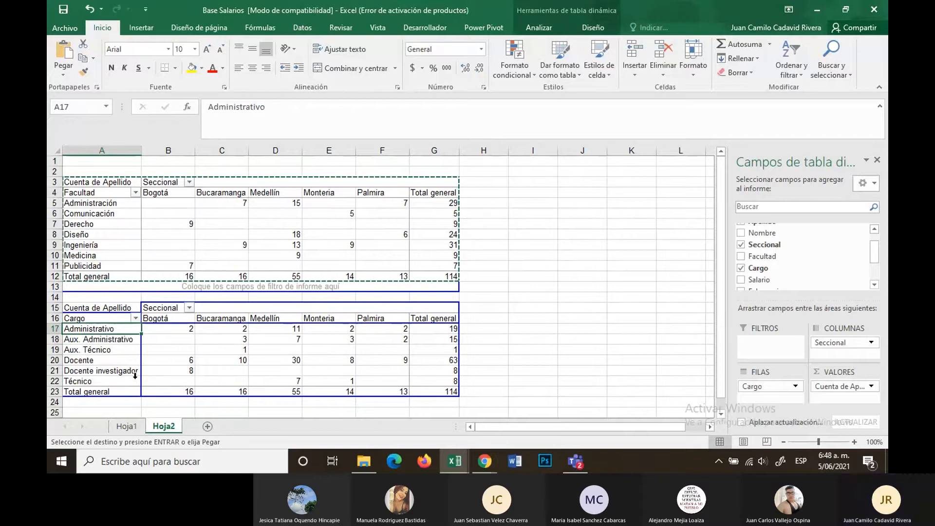
key("Right")
key("Right")
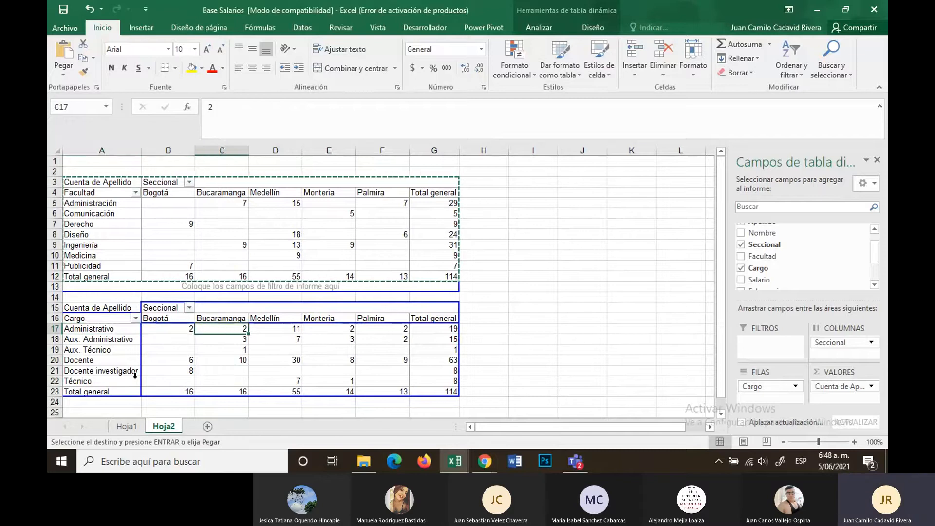
key("Right")
key("Right")
key("Right")
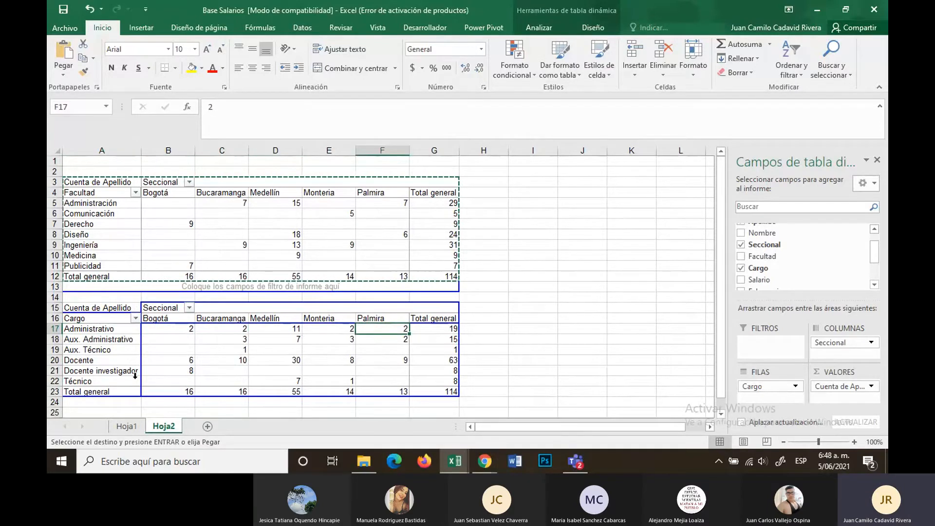
key("Left")
key("Left")
key("Left")
key("Left")
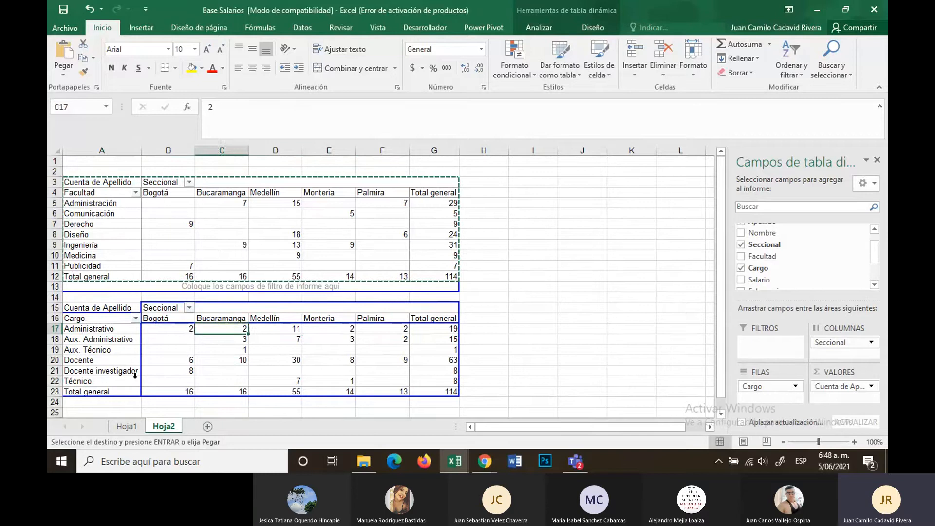
key("Right")
key("Right")
key("Right")
key("Down")
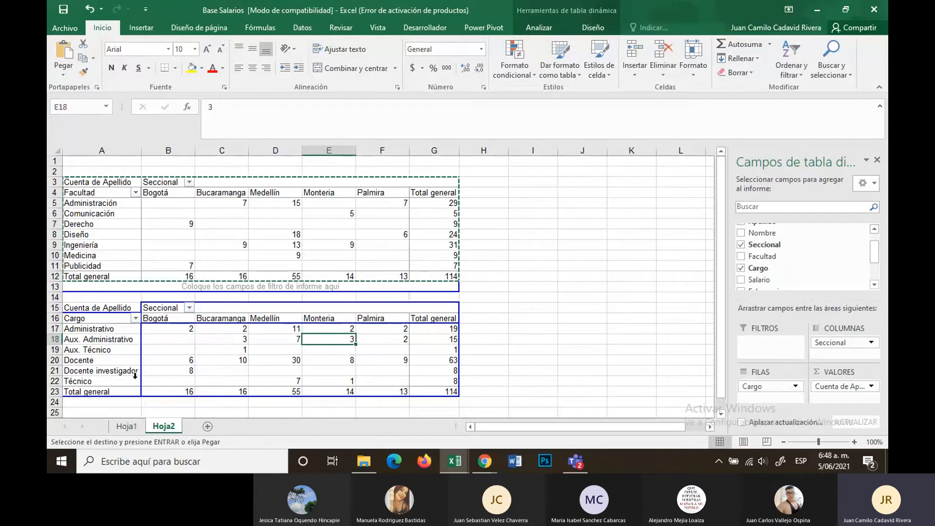
key("Left")
key("Down")
key("Left")
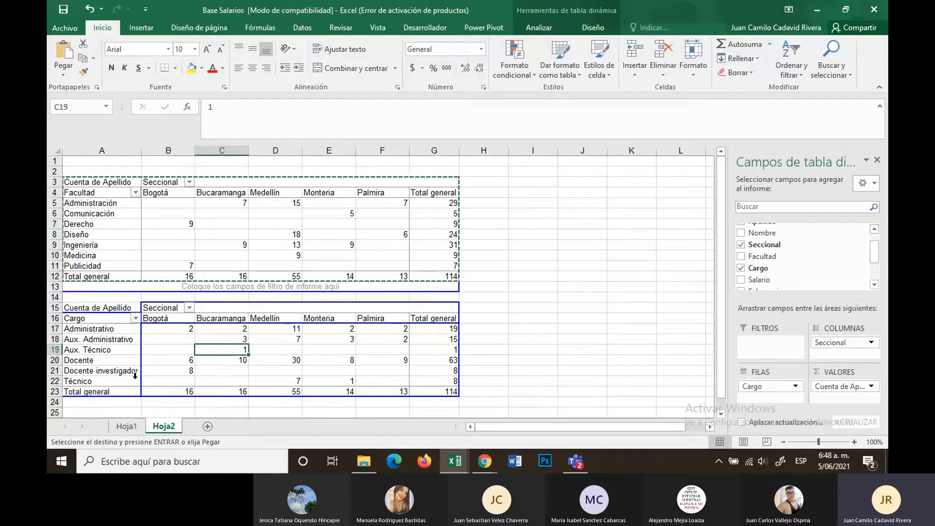
key("Down")
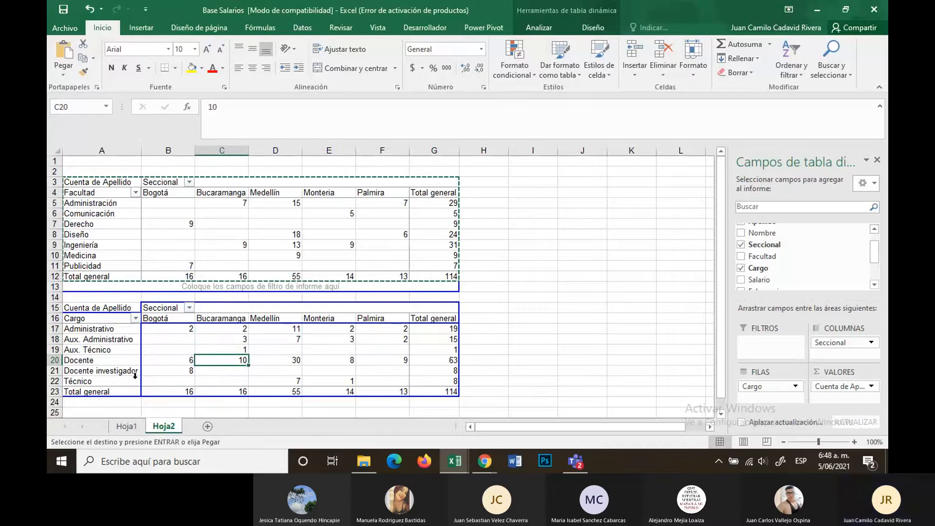
key("Down")
key("Left")
key("Down")
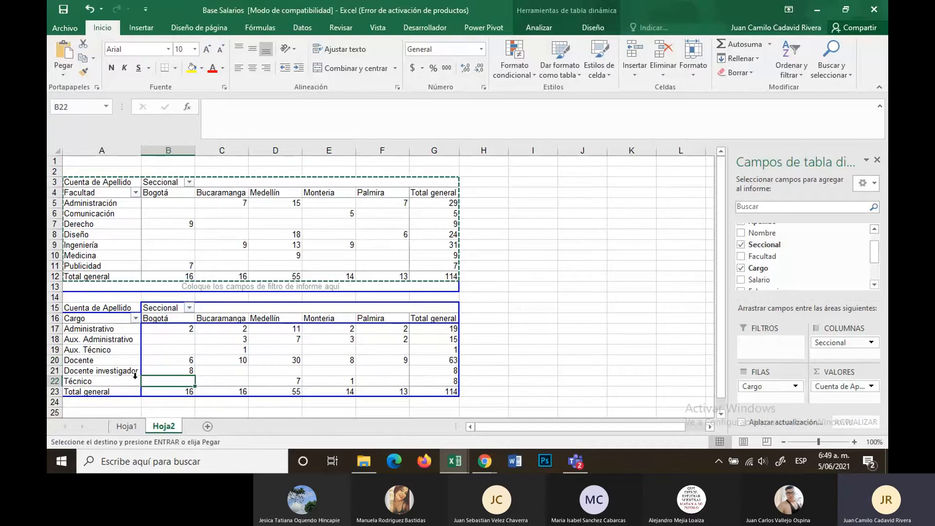
key("Down")
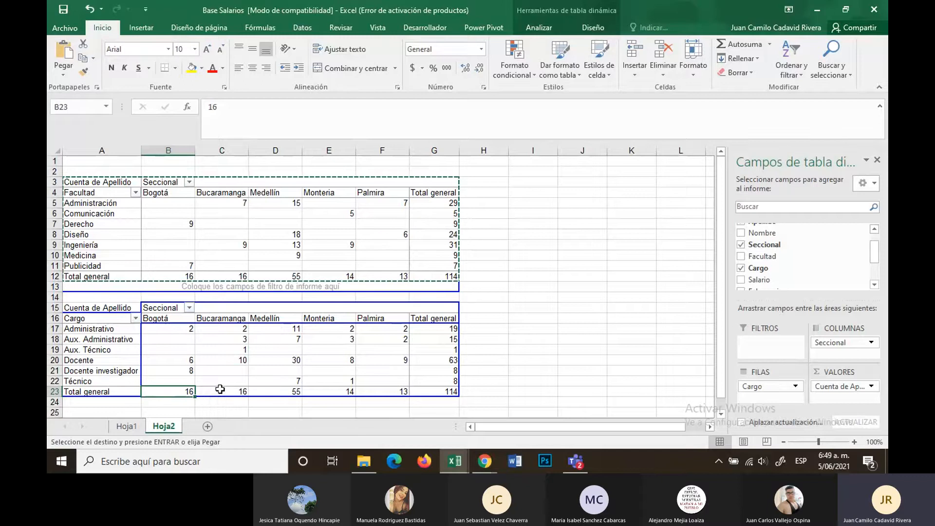
scroll(191, 371, "down", 1)
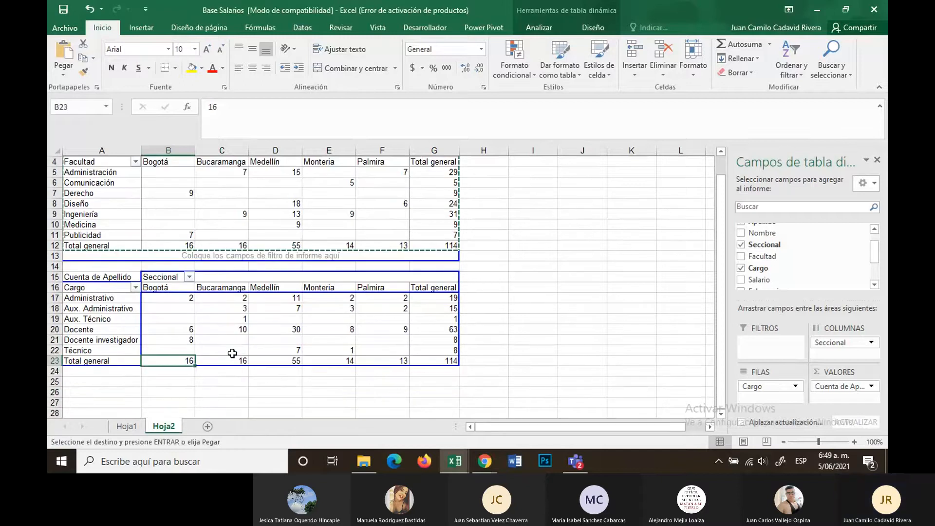
left_click(181, 370)
key("Escape")
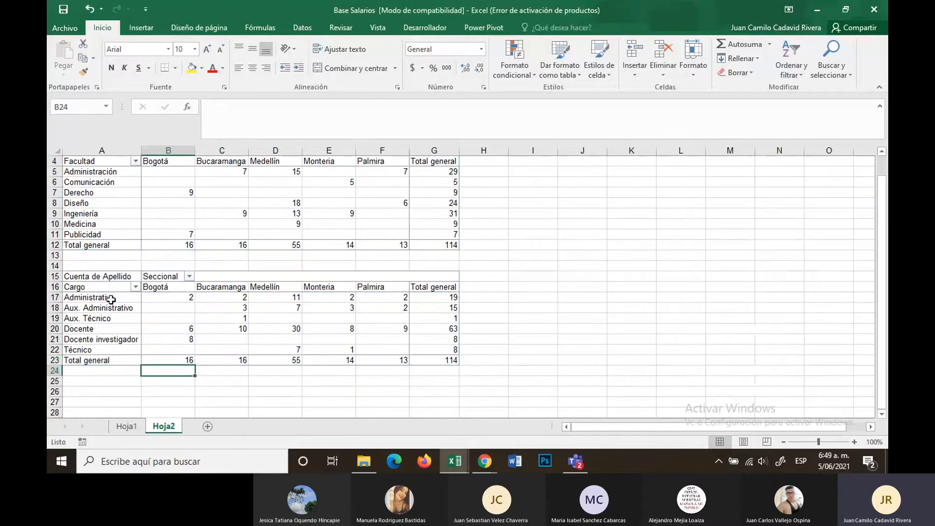
scroll(103, 364, "down", 1)
left_click(103, 350)
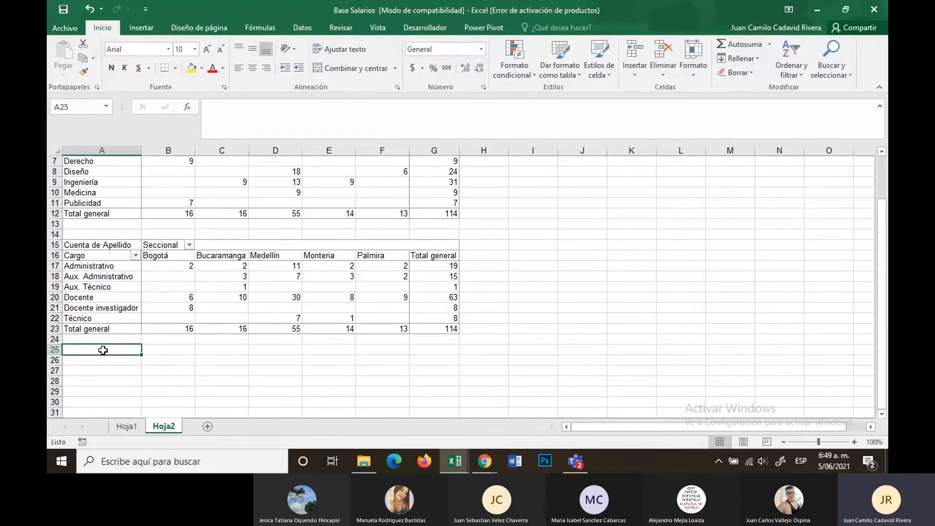
left_click_drag(108, 251, 312, 322)
left_click_drag(155, 266, 120, 249)
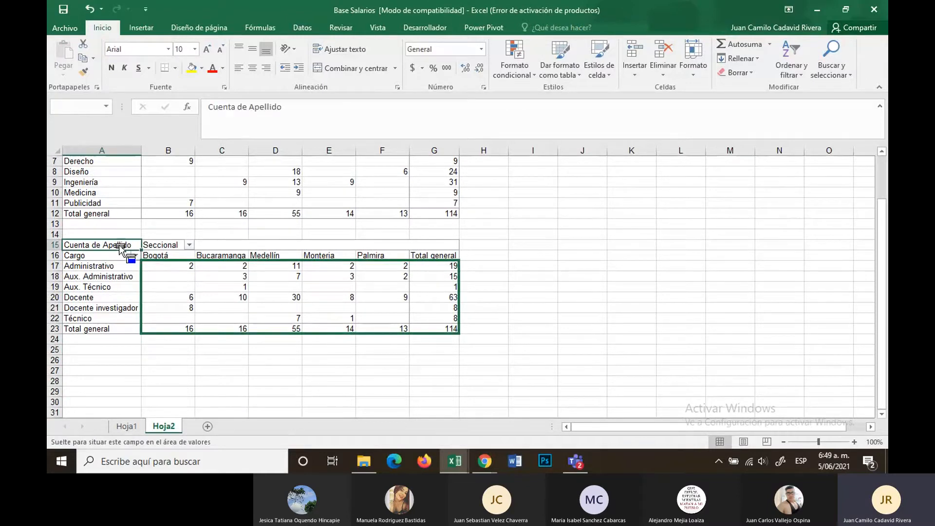
left_click(147, 30)
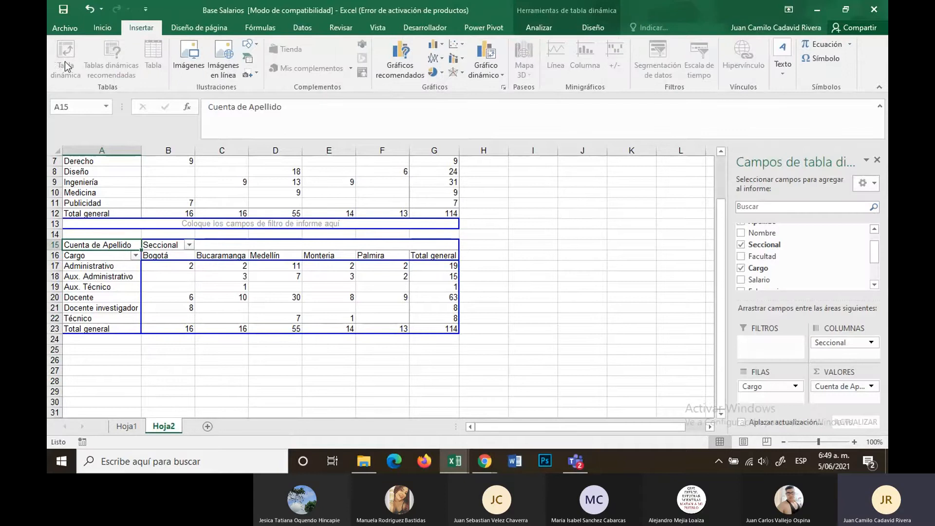
left_click(101, 282)
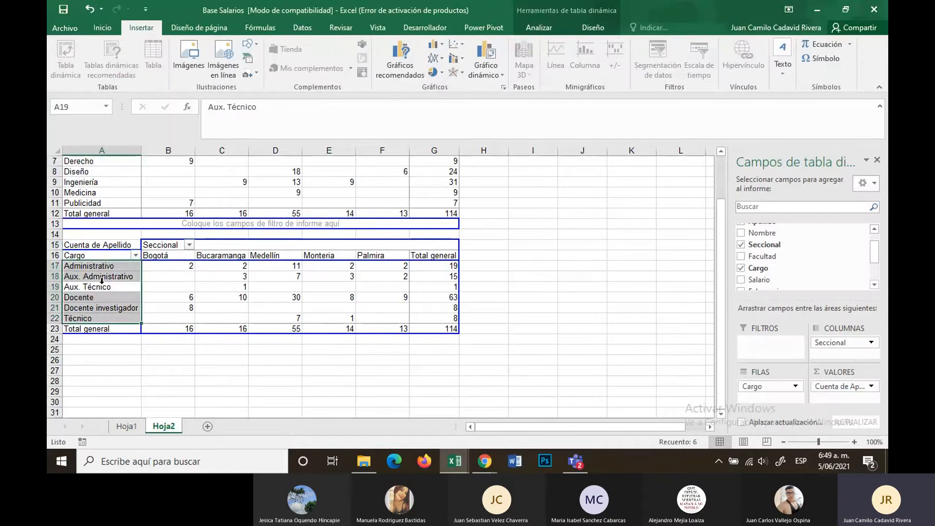
Step: Copy the Cargo by Seccional PivotTable A15:G23 and paste the duplicate at cell A26
left_click_drag(424, 329, 67, 247)
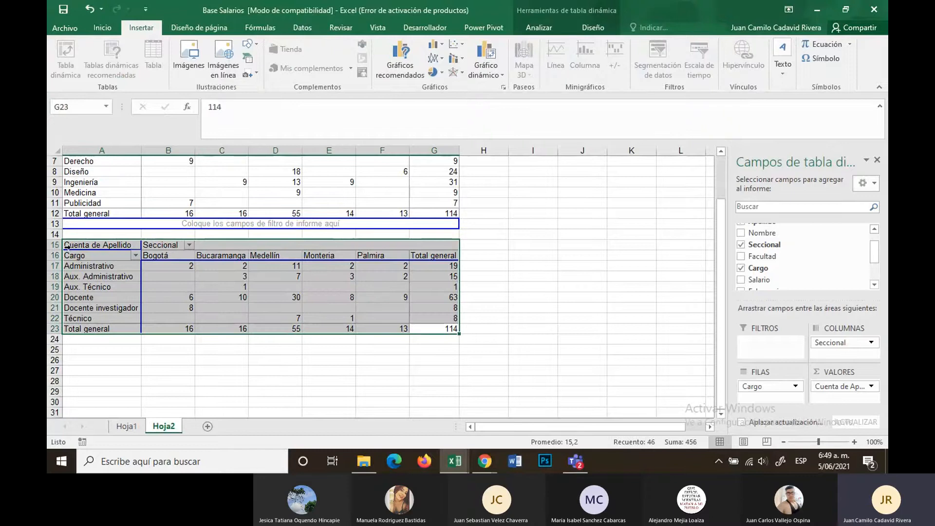
key("ctrl+c")
left_click(119, 360)
key("ctrl+v")
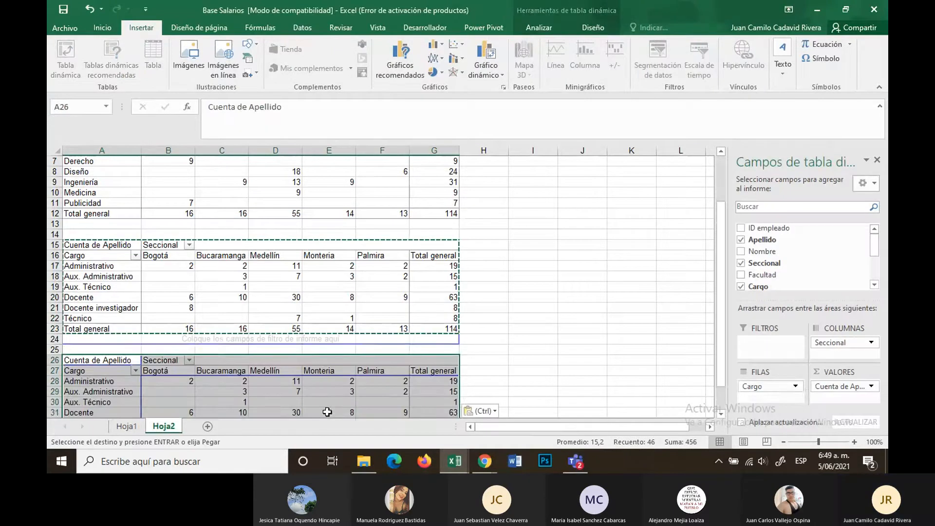
Step: Remove Seccional from the columns of the PivotTable at A26 and put Salario there instead
scroll(327, 412, "down", 1)
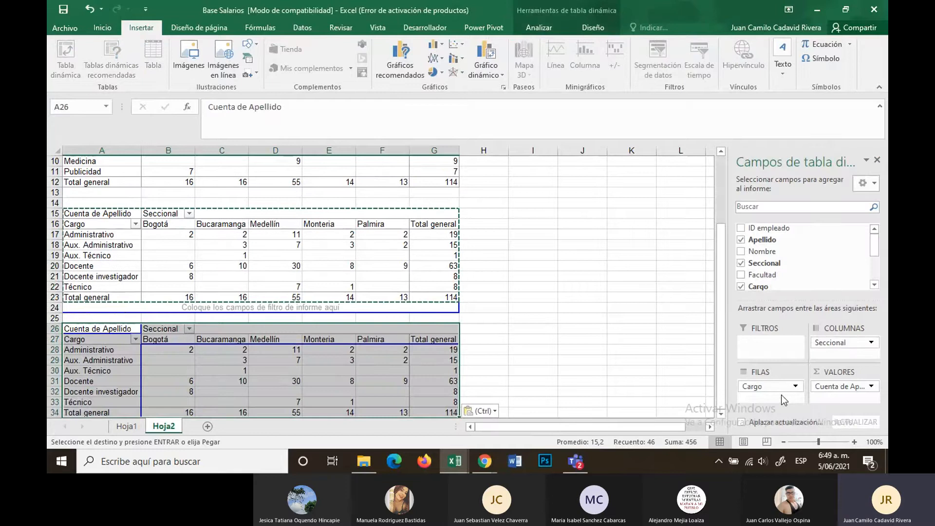
left_click_drag(830, 342, 639, 314)
scroll(877, 262, "down", 1)
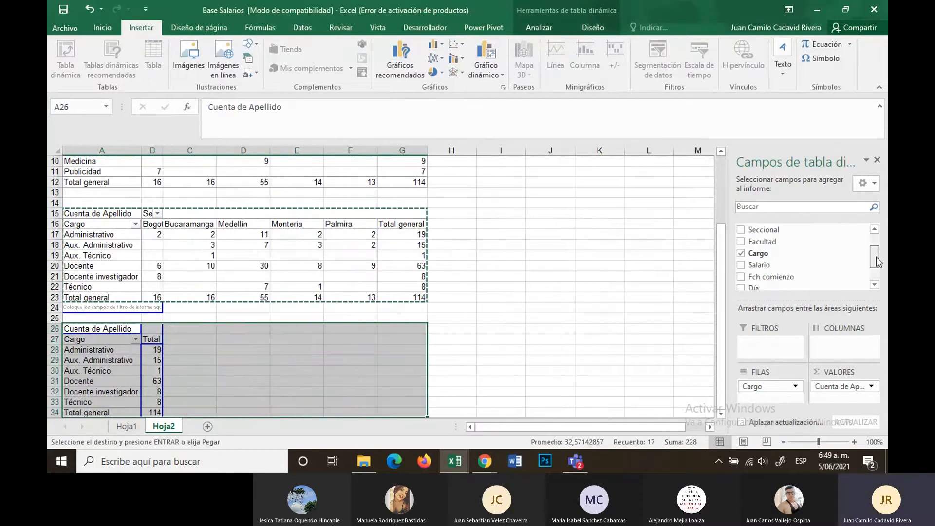
scroll(876, 262, "up", 1)
scroll(877, 262, "down", 2)
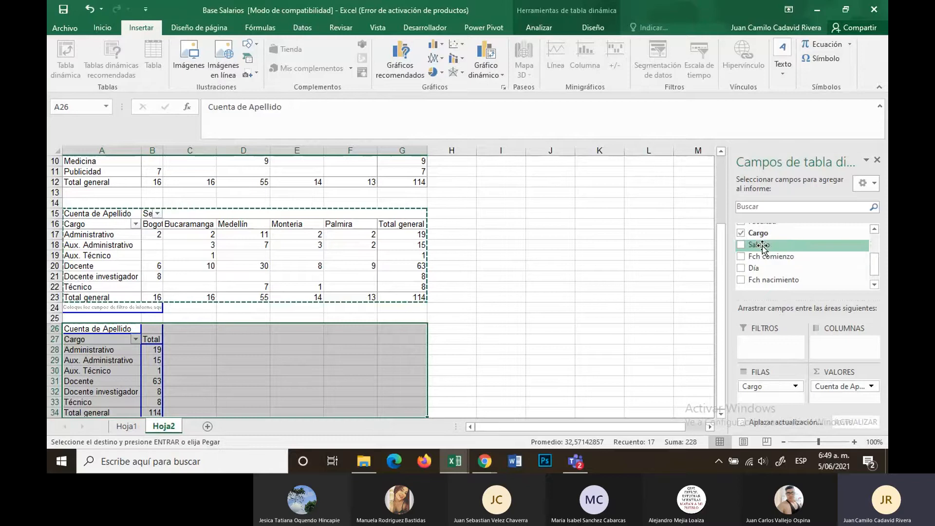
left_click_drag(763, 247, 828, 348)
scroll(584, 380, "down", 2)
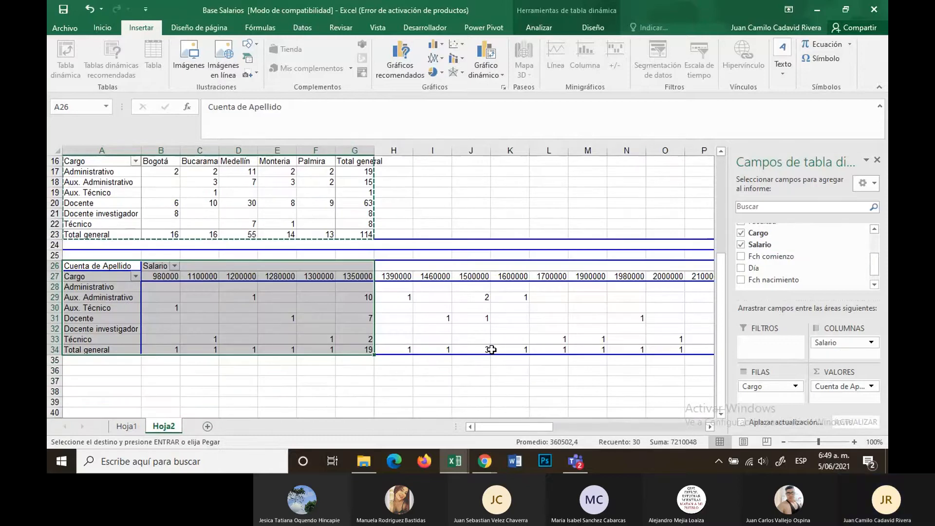
left_click_drag(483, 426, 431, 425)
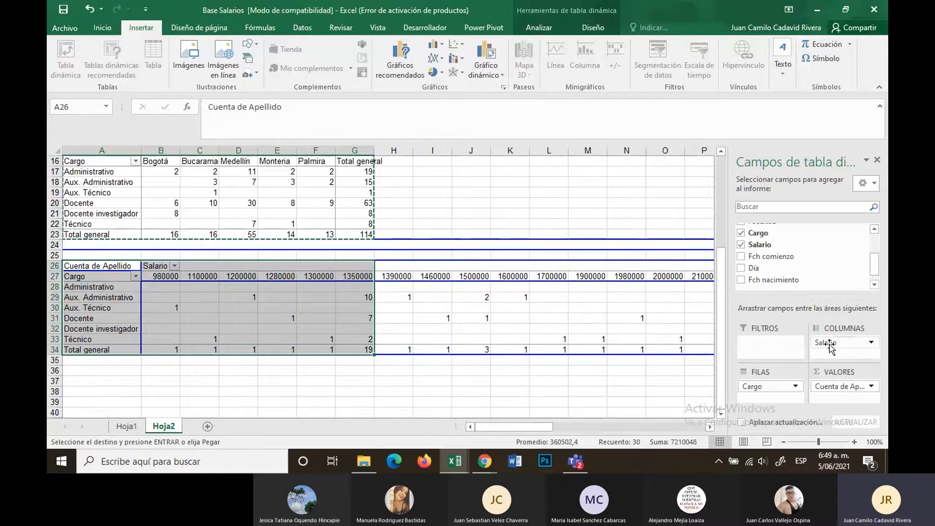
Step: Move Salario to the rows beneath Cargo in the PivotTable at A26, and move Cargo to the columns
left_click_drag(830, 346, 767, 398)
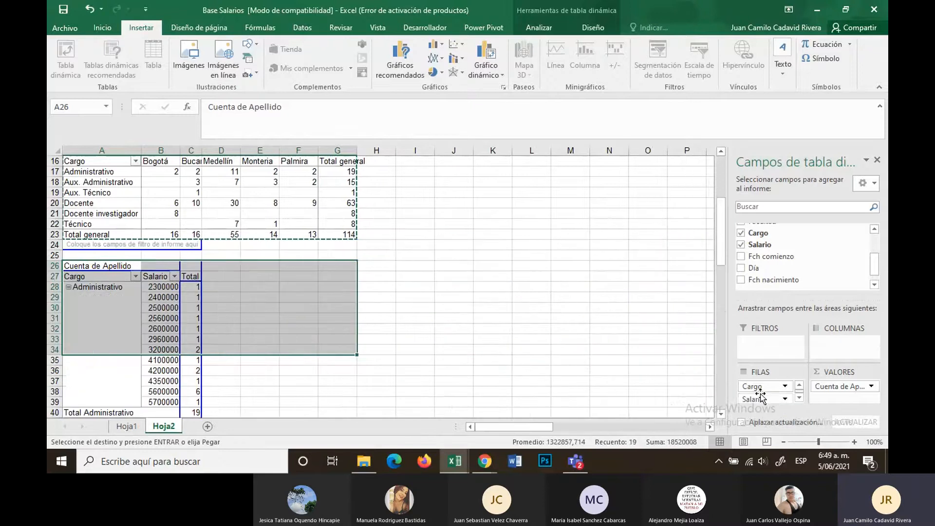
scroll(311, 347, "down", 8)
scroll(312, 347, "up", 11)
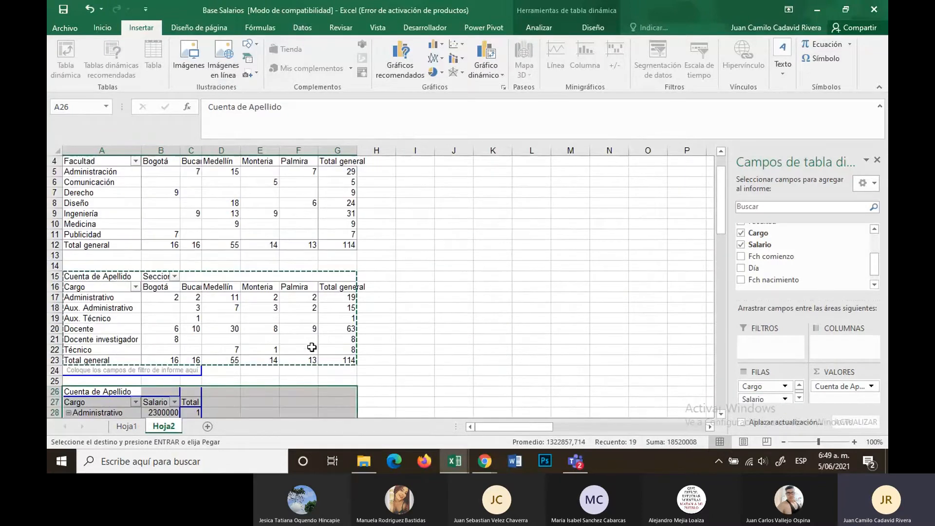
scroll(312, 347, "down", 4)
left_click_drag(758, 387, 843, 347)
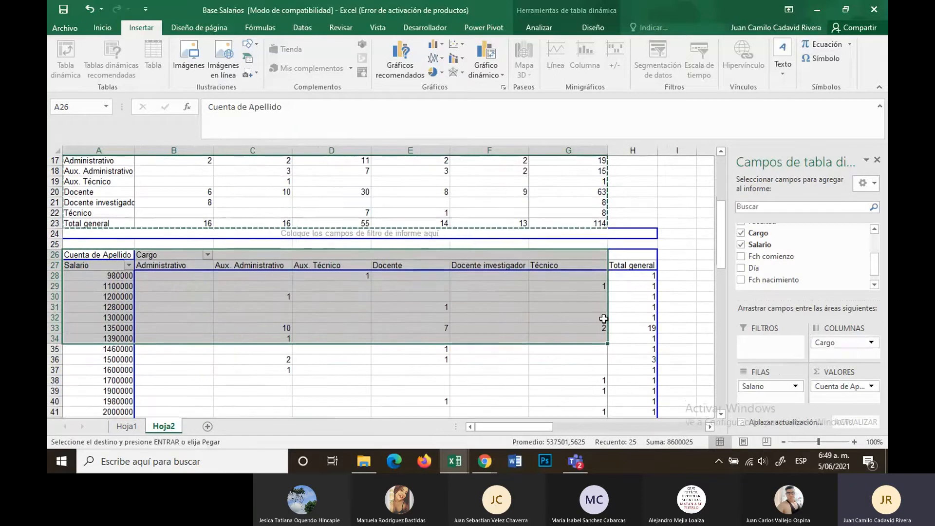
scroll(372, 317, "down", 2)
scroll(372, 317, "up", 2)
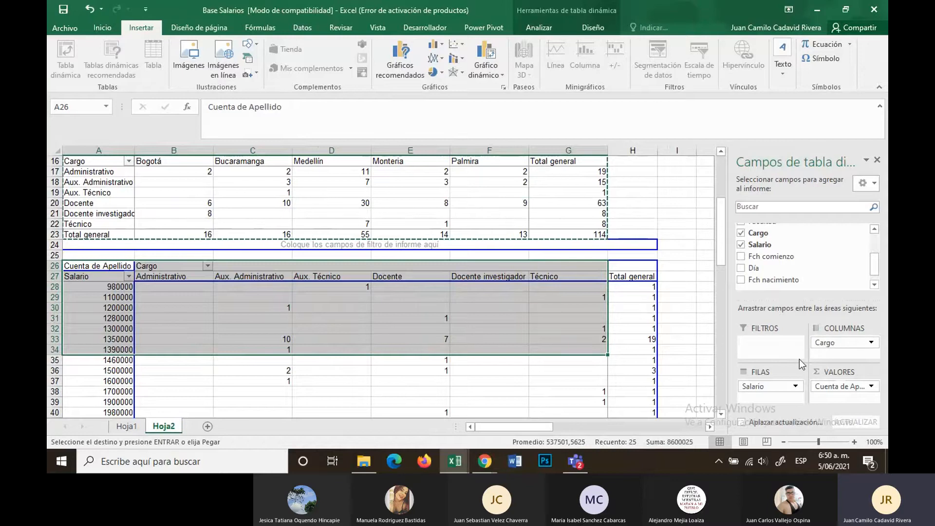
Step: Remove Cargo from the columns of the PivotTable at A26
left_click_drag(846, 345, 690, 292)
scroll(94, 309, "down", 4)
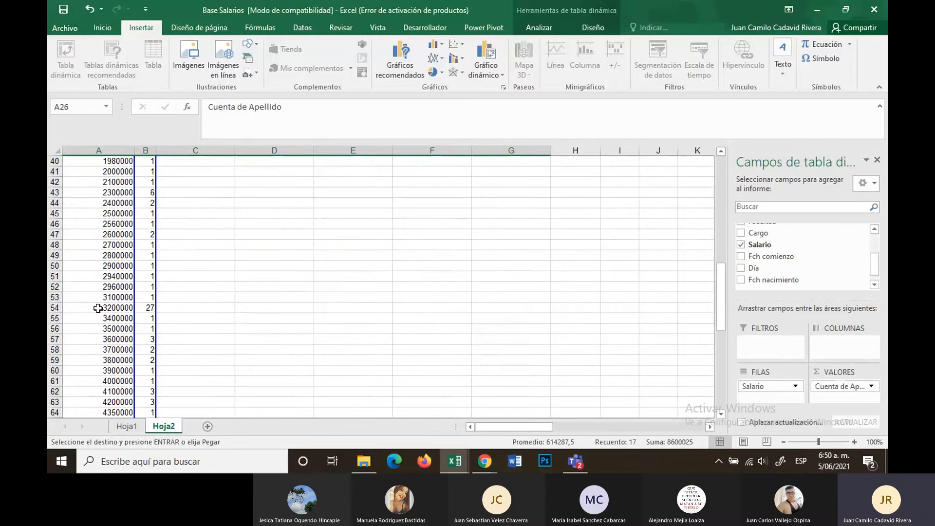
Step: Examine the employee counts for each salary value in the PivotTable starting at A26
scroll(98, 308, "down", 6)
scroll(78, 307, "up", 6)
scroll(78, 293, "up", 12)
scroll(133, 309, "down", 4)
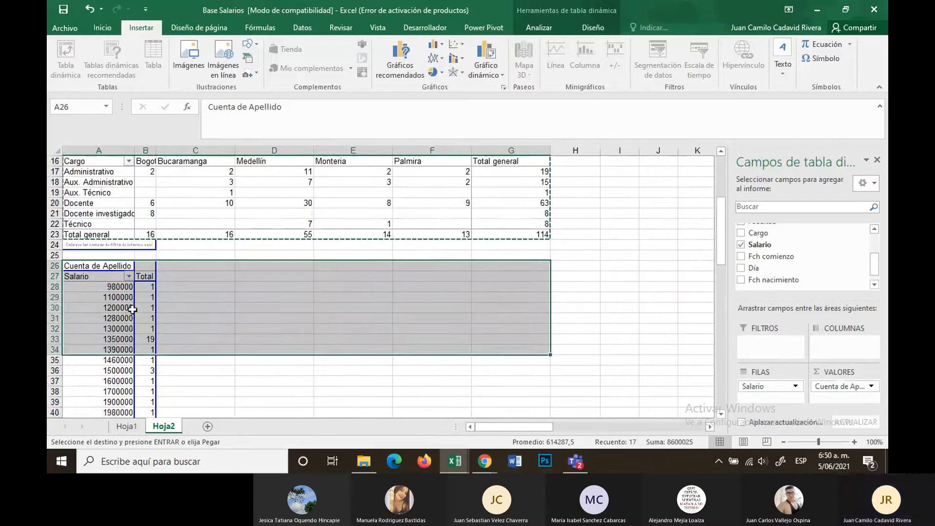
scroll(132, 309, "down", 2)
scroll(103, 302, "up", 2)
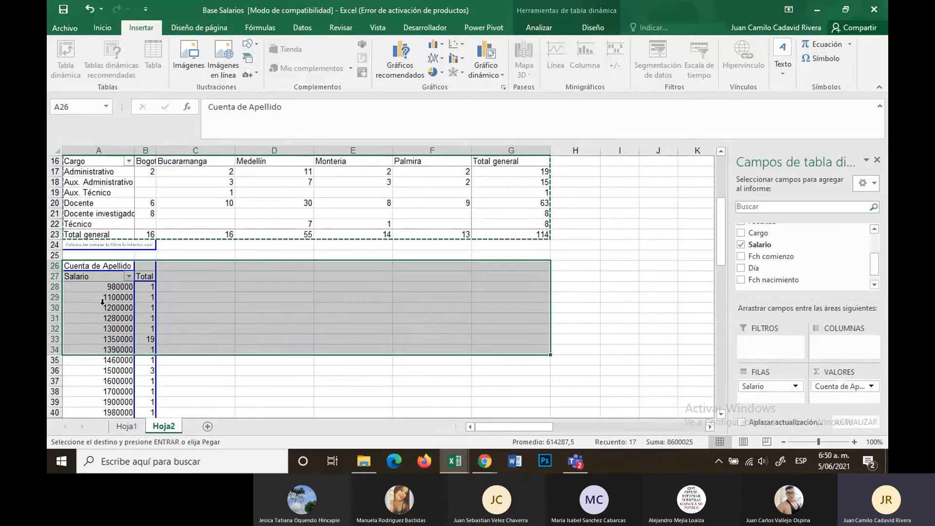
scroll(102, 302, "down", 2)
scroll(128, 301, "up", 2)
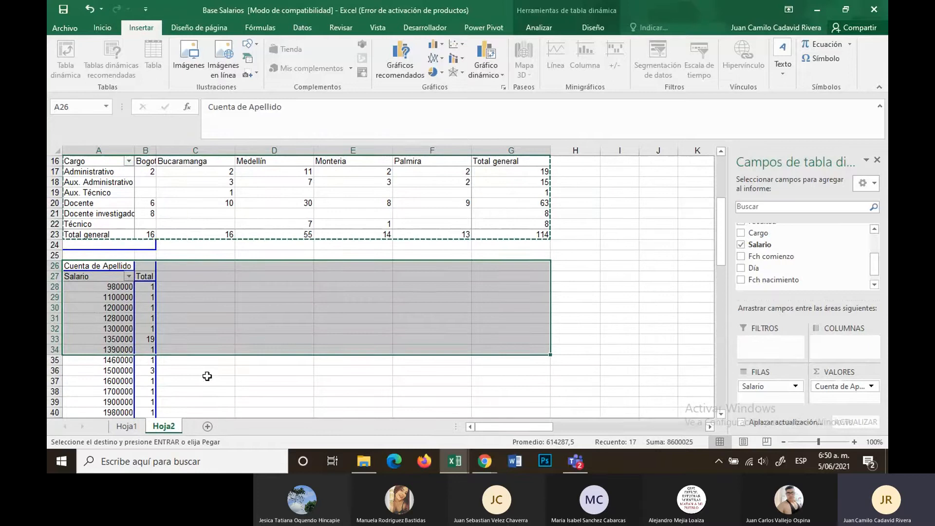
Step: Move Salario from the rows to the report filter of the PivotTable at A26
left_click(130, 319)
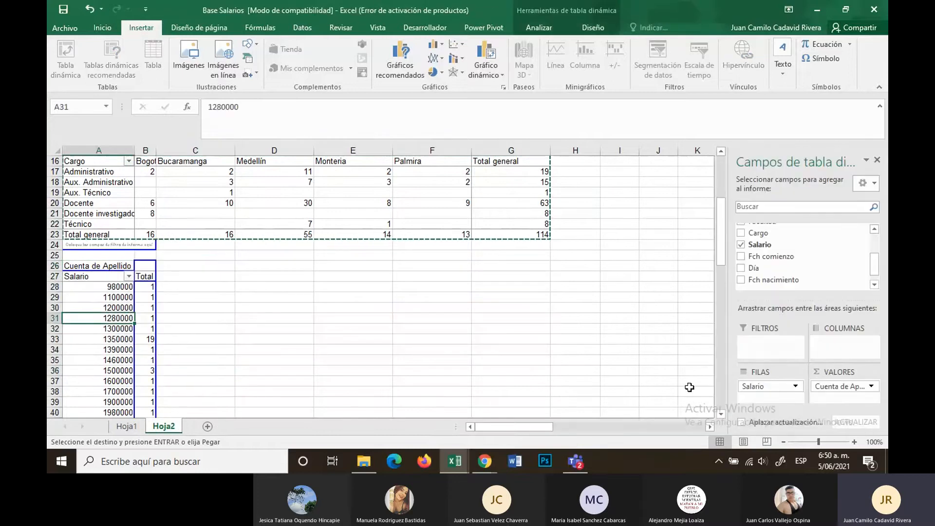
left_click_drag(767, 387, 771, 350)
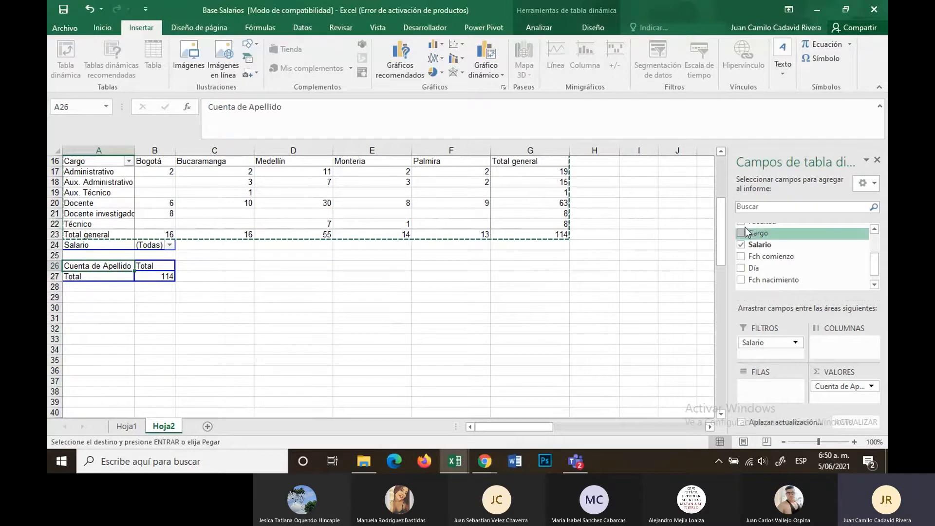
Step: Add Cargo to the rows of the PivotTable at A26 and move Salario from the report filter to the values as a sum
scroll(773, 268, "up", 2)
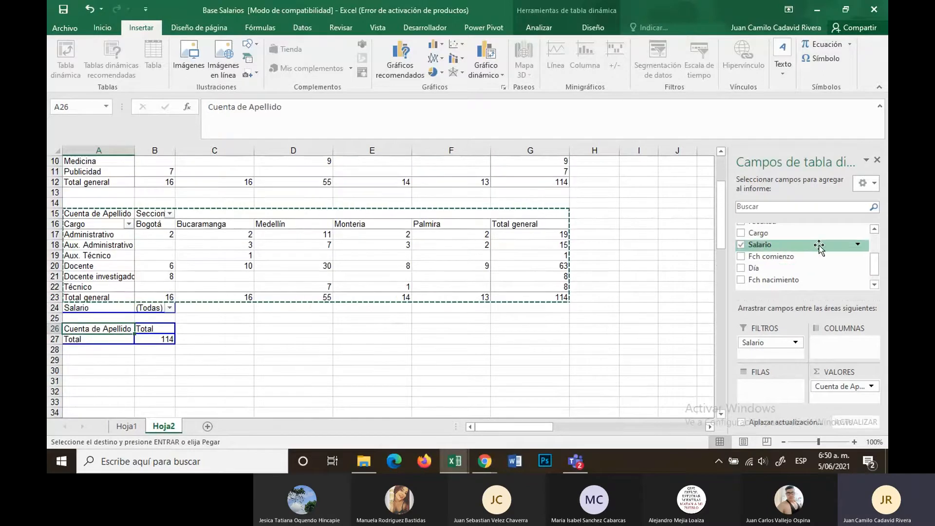
left_click_drag(772, 234, 778, 388)
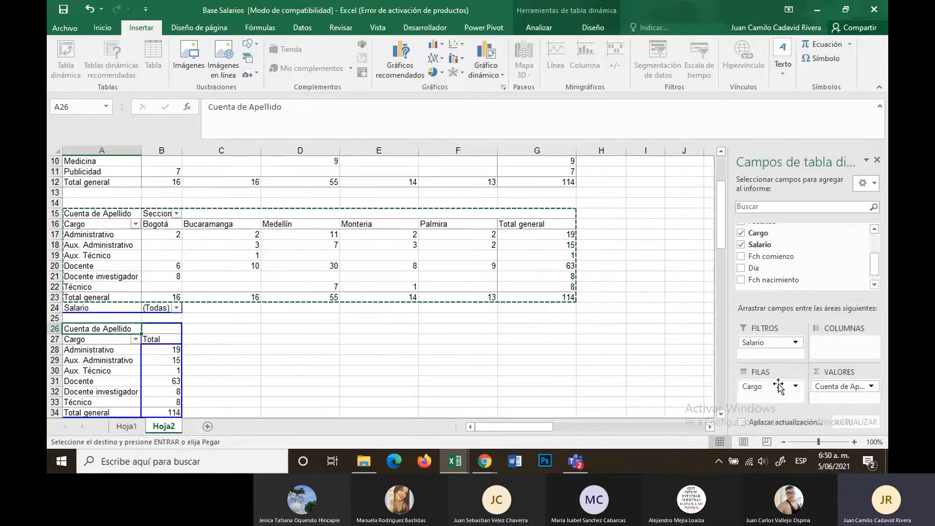
scroll(133, 282, "down", 2)
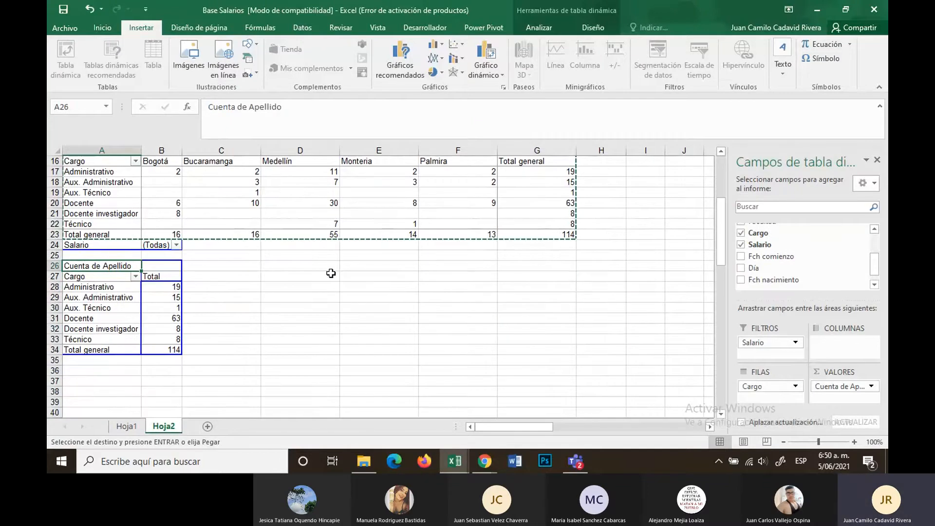
left_click_drag(767, 343, 839, 345)
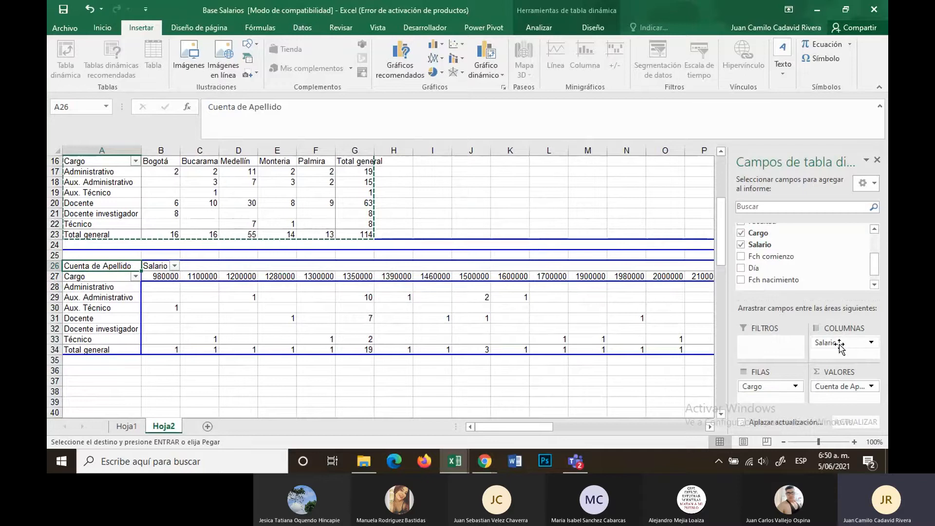
left_click_drag(852, 348, 843, 398)
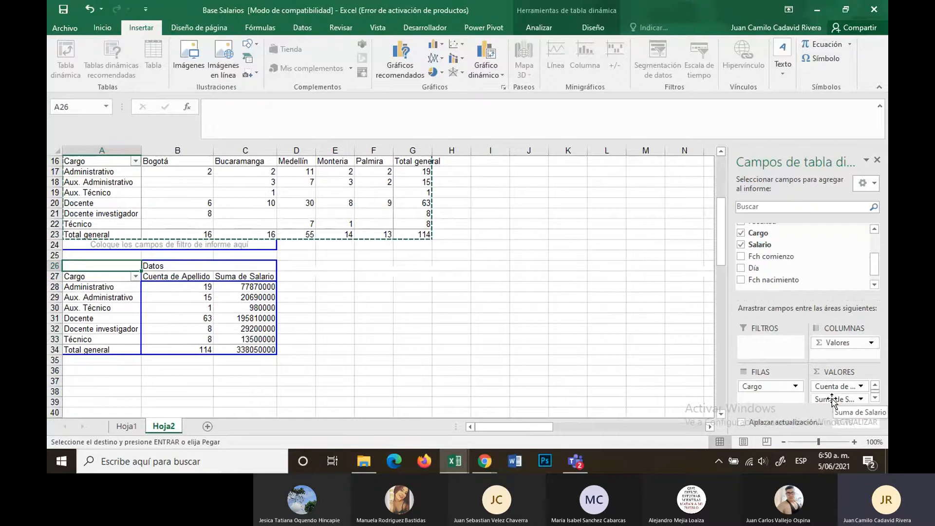
Step: Add Facultad beneath Cargo in the rows of the PivotTable at A26
scroll(780, 273, "up", 2)
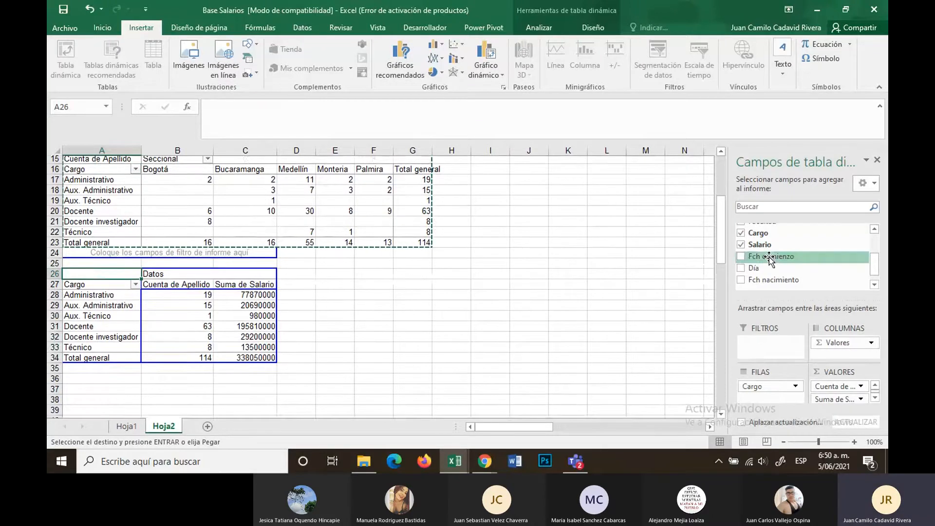
left_click_drag(875, 265, 874, 247)
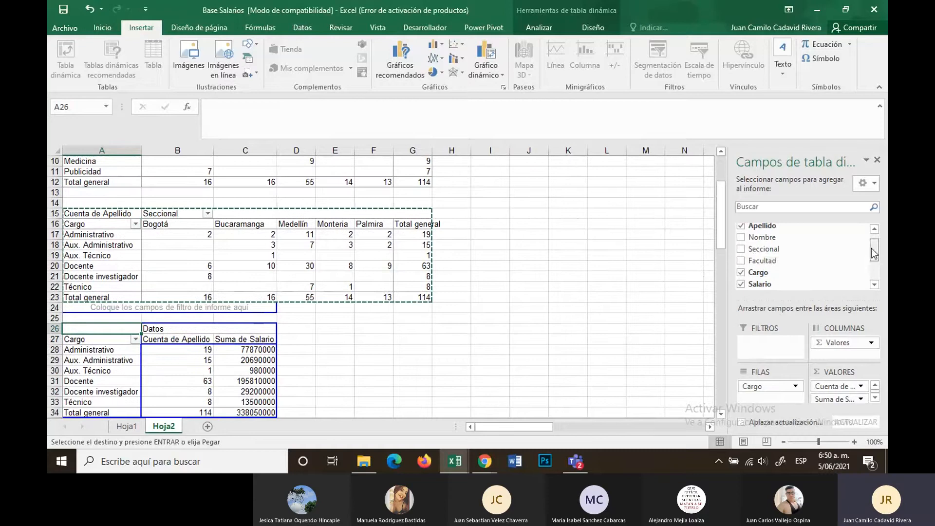
left_click_drag(767, 262, 773, 402)
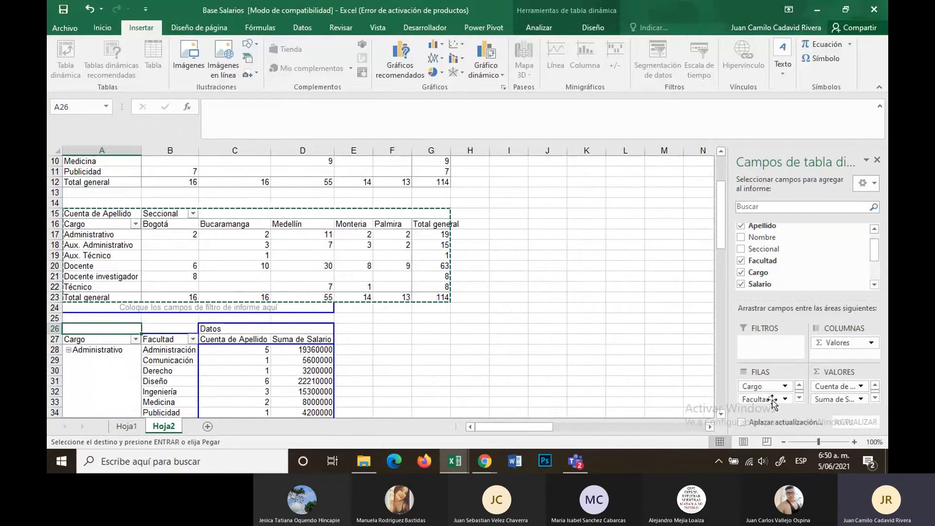
scroll(429, 351, "down", 4)
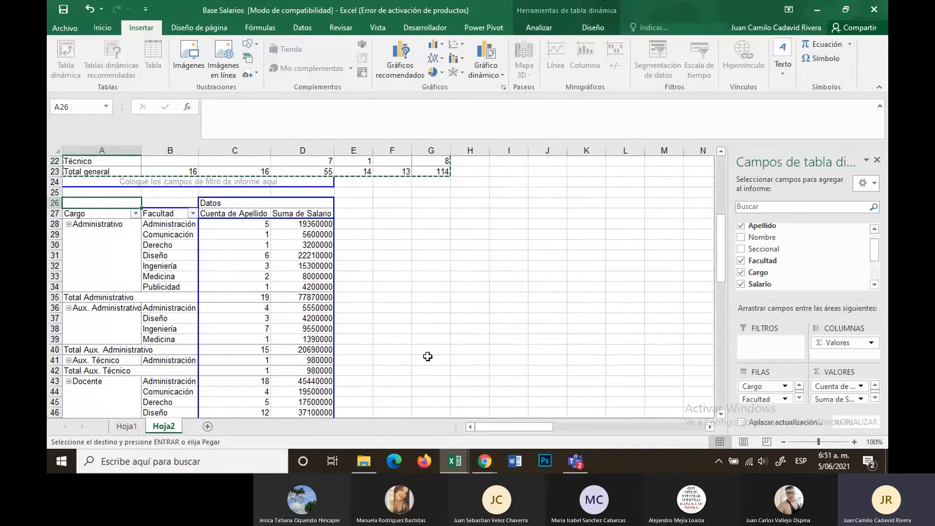
Step: Examine the employee counts and salary sums of each faculty under Administrativo in the PivotTable at A26
left_click(172, 227)
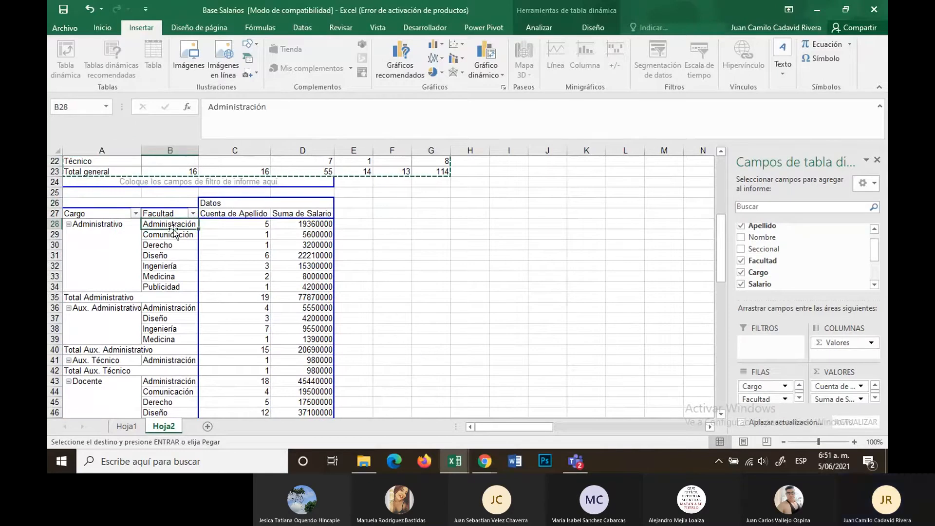
key("Left")
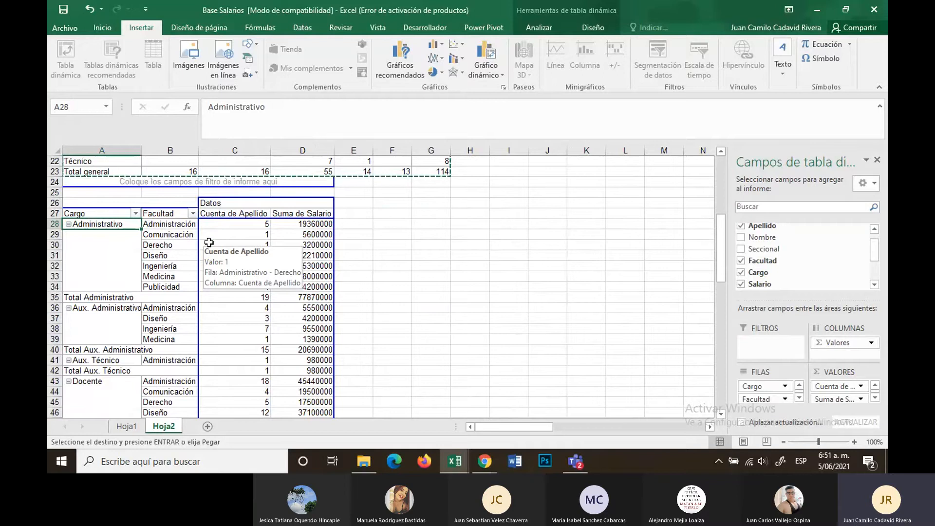
key("Right")
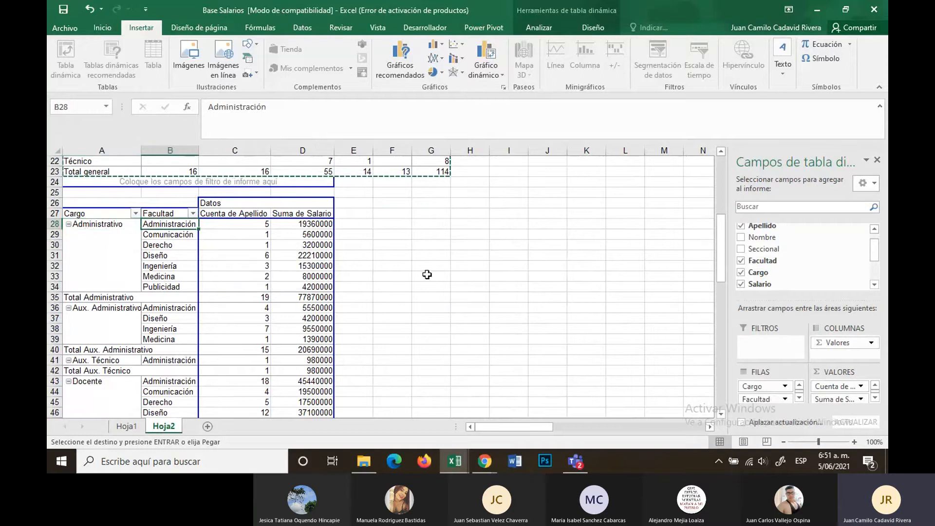
key("Down")
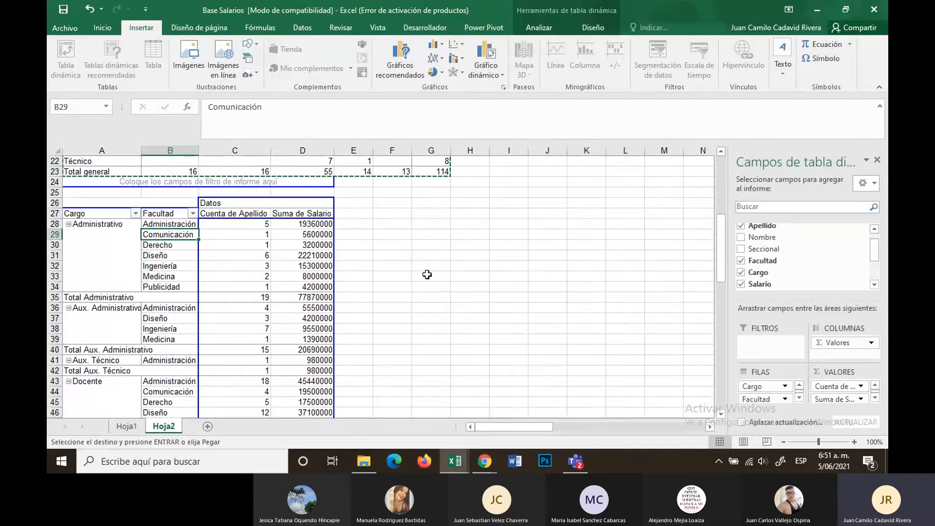
key("Right")
key("Down")
key("Left")
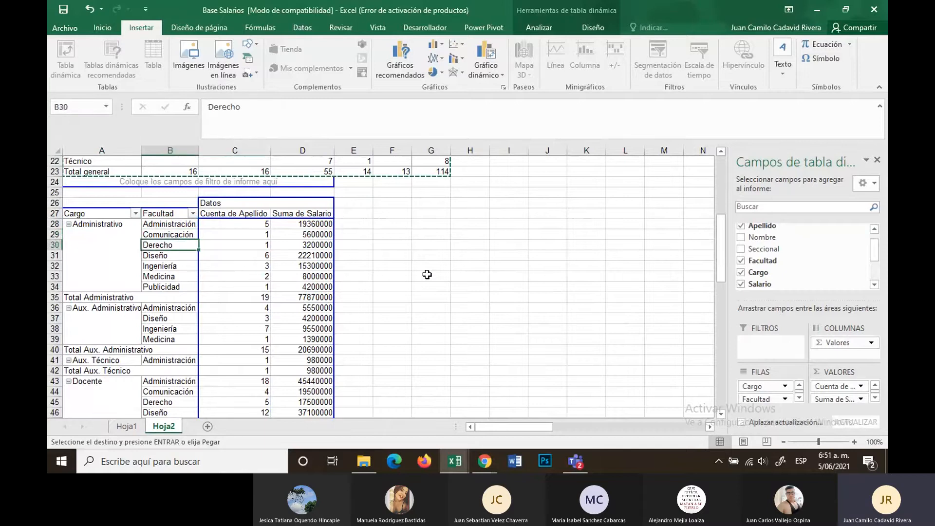
key("Right")
key("Down")
key("Down")
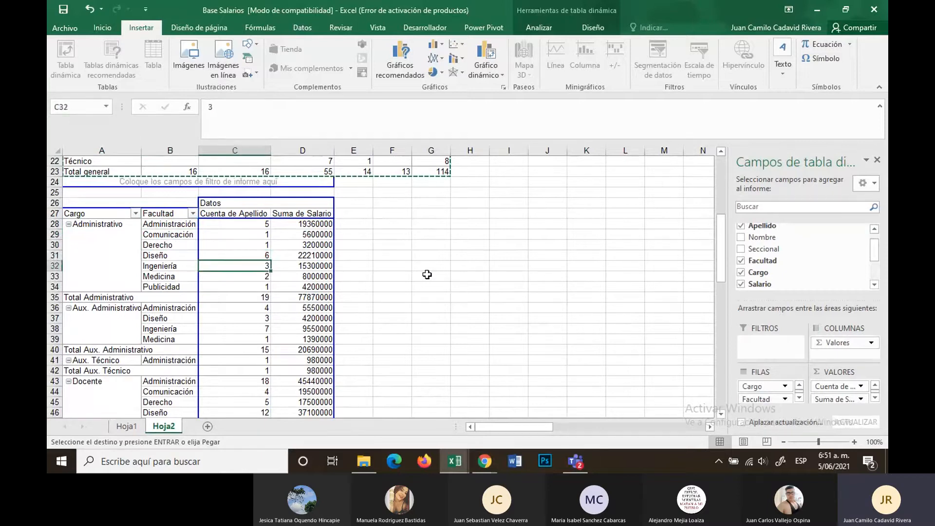
key("Down")
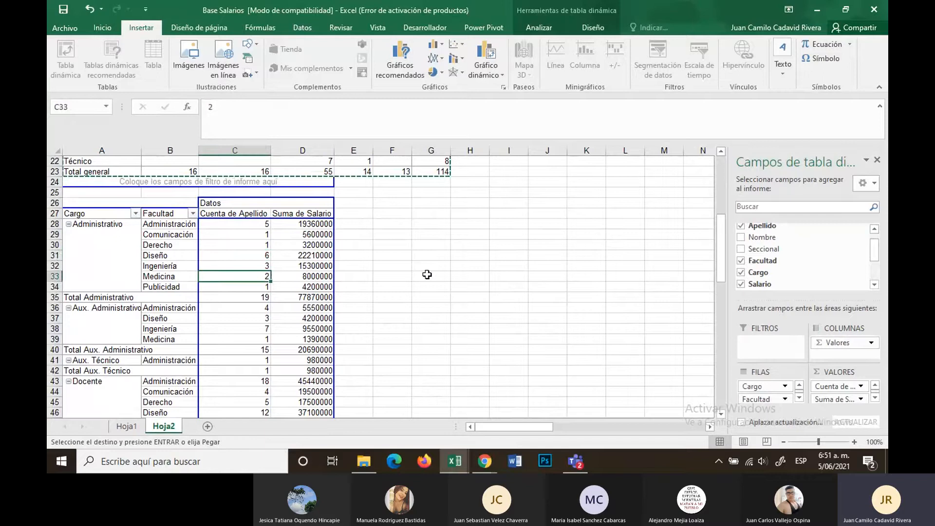
key("Down")
key("Right")
key("Up")
key("Up")
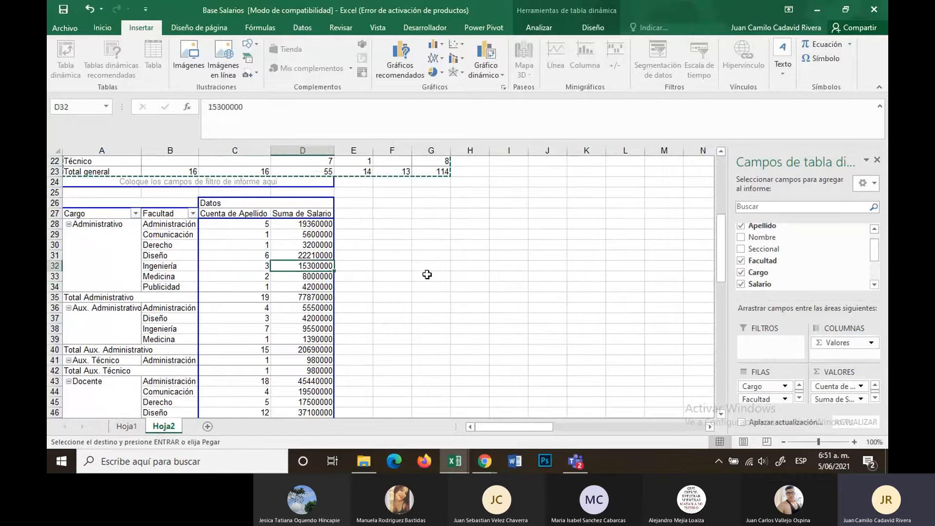
key("Up")
key("Up")
key("Up")
key("Up")
key("Up")
key("Down")
key("Down")
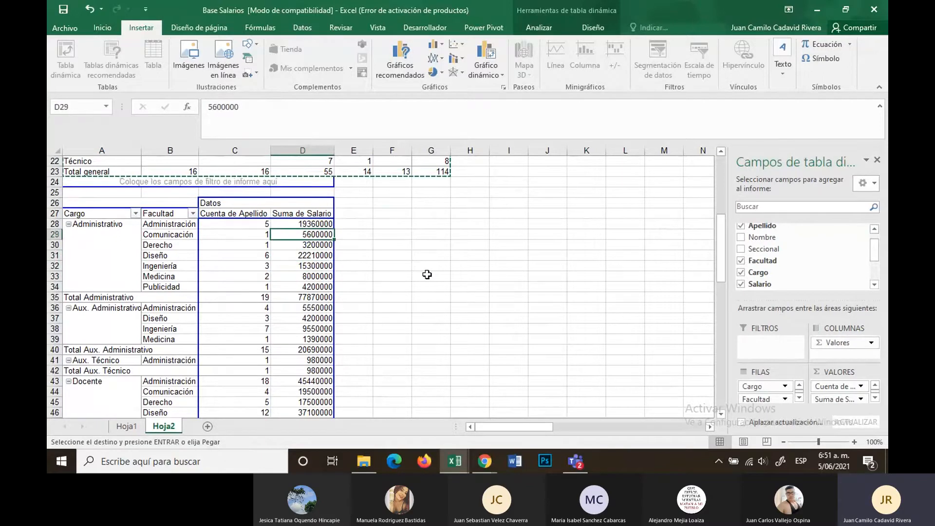
key("Down")
key("Down")
key("Down")
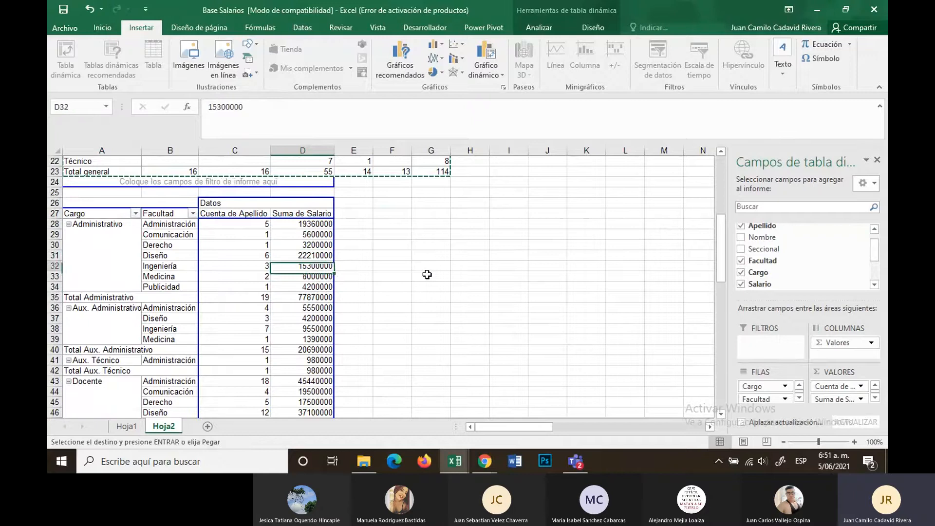
key("Up")
key("Up")
key("Up")
key("Up")
key("Left")
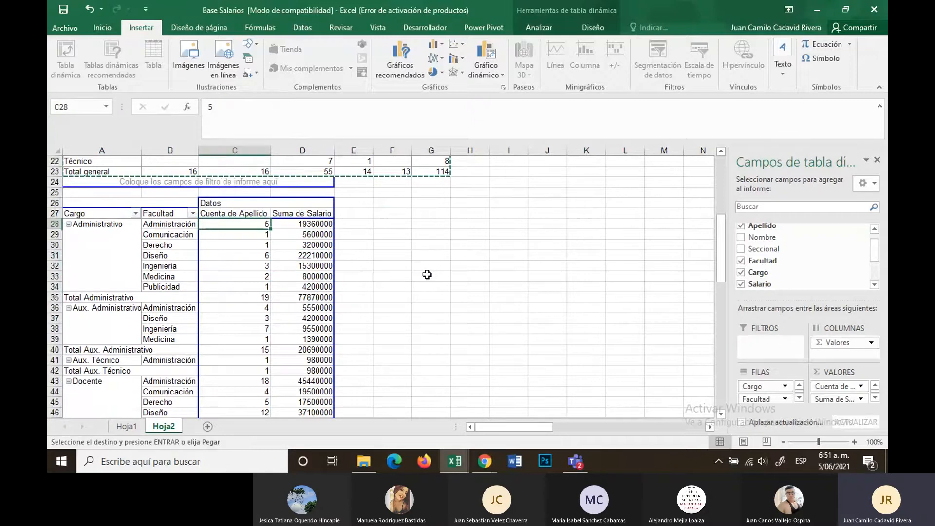
Step: Extract the records behind the Administrativo–Administración salary sum in D28 to a new sheet, and return to Hoja2
key("Right")
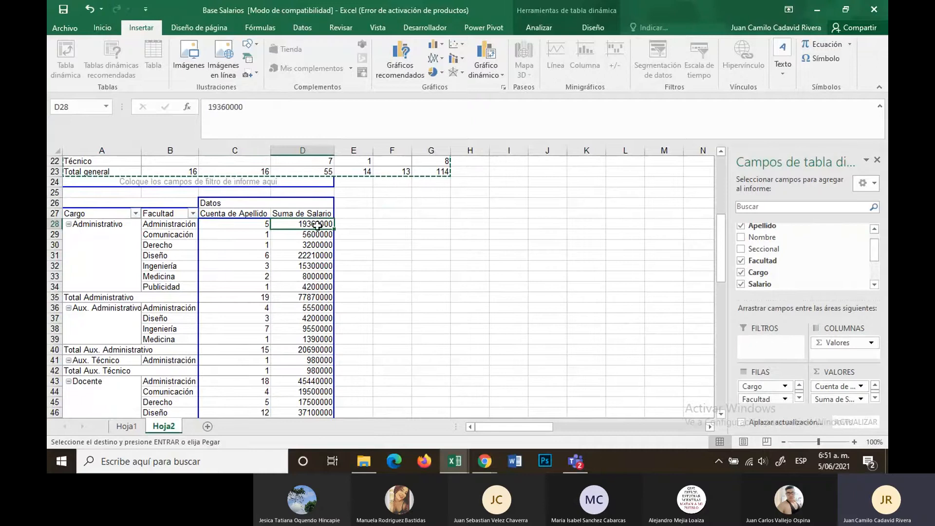
key("Escape")
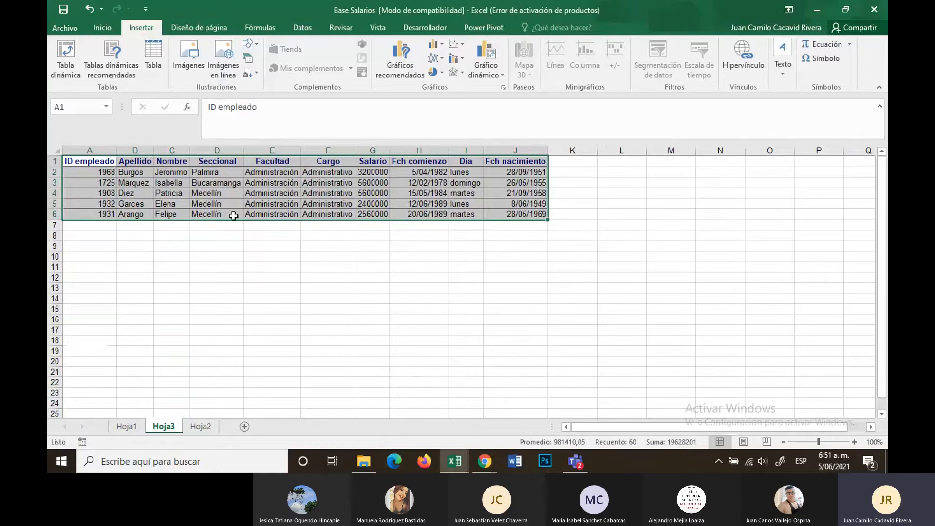
left_click(199, 428)
Step: Examine the salary sums by position and faculty down to the grand total, and look over the three PivotTables on Hoja2
left_click(309, 297)
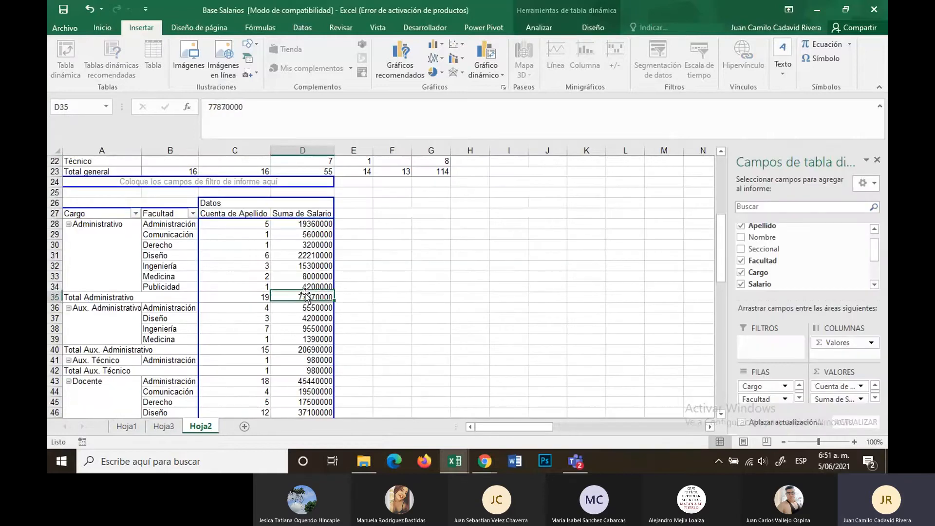
double_click(307, 227)
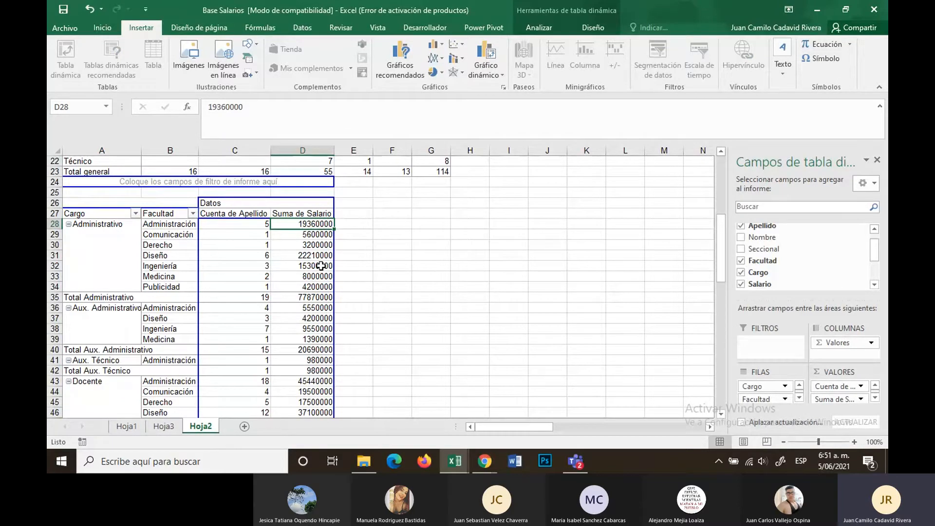
key("Down")
key("Down")
key("Down")
key("Down")
key("Down")
key("Down")
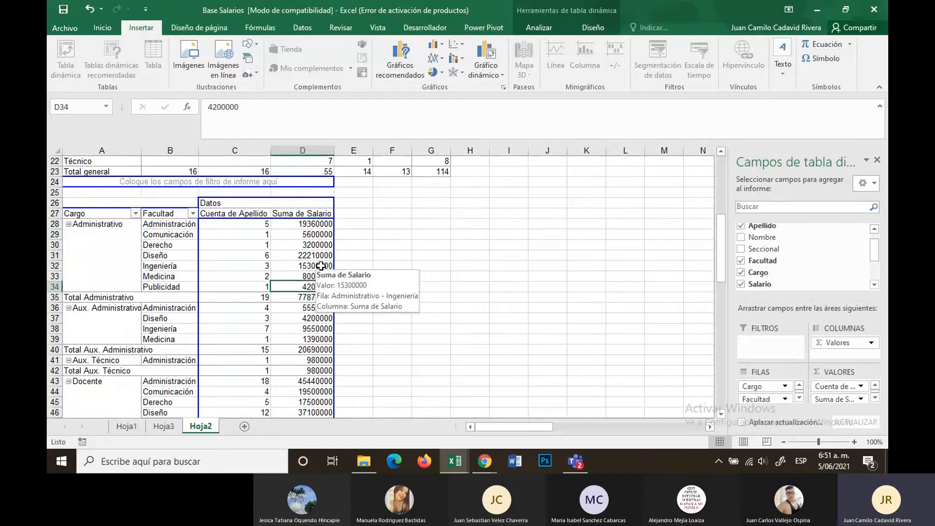
key("Down")
scroll(298, 358, "down", 6)
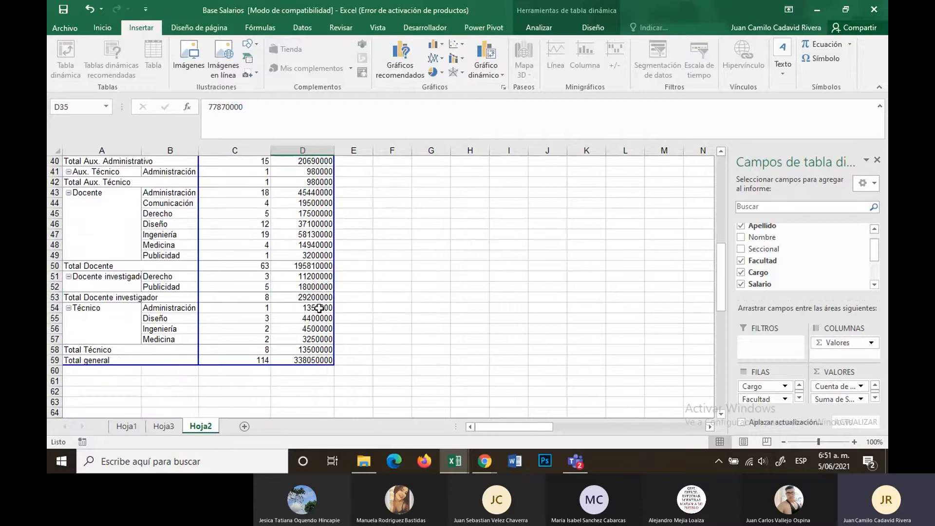
left_click(298, 359)
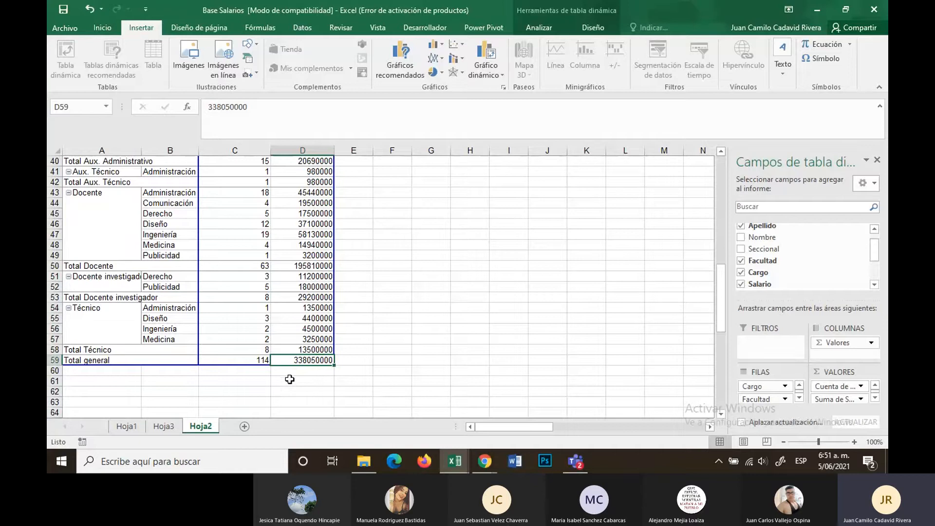
scroll(194, 363, "up", 2)
scroll(194, 363, "down", 3)
scroll(223, 341, "up", 11)
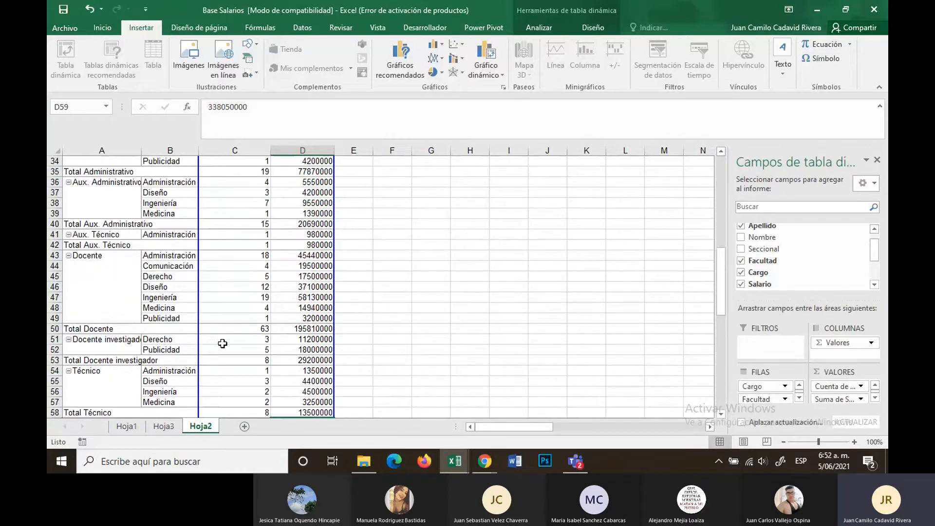
left_click(415, 351)
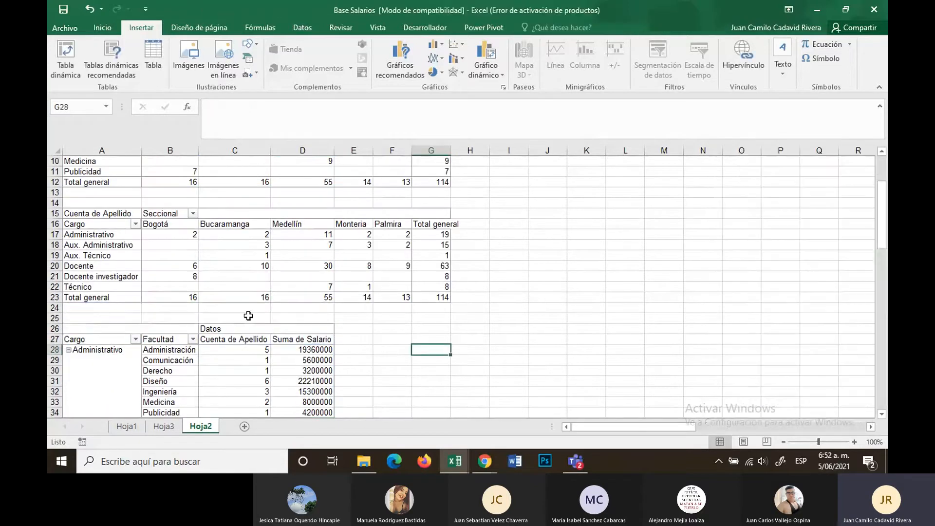
scroll(247, 313, "down", 5)
scroll(246, 318, "up", 8)
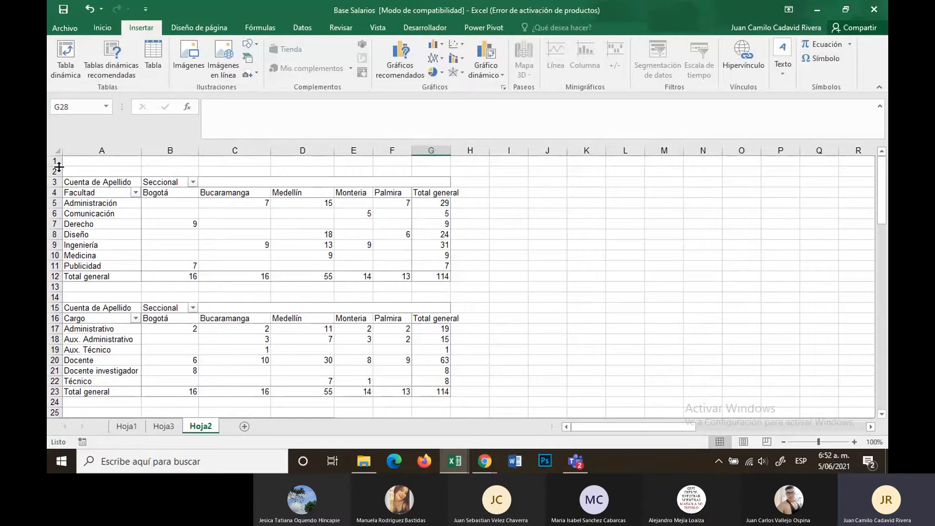
Step: Insert a 3D pie PivotChart (Circular 3D) based on the faculty-by-branch PivotTable at A3
left_click(95, 184)
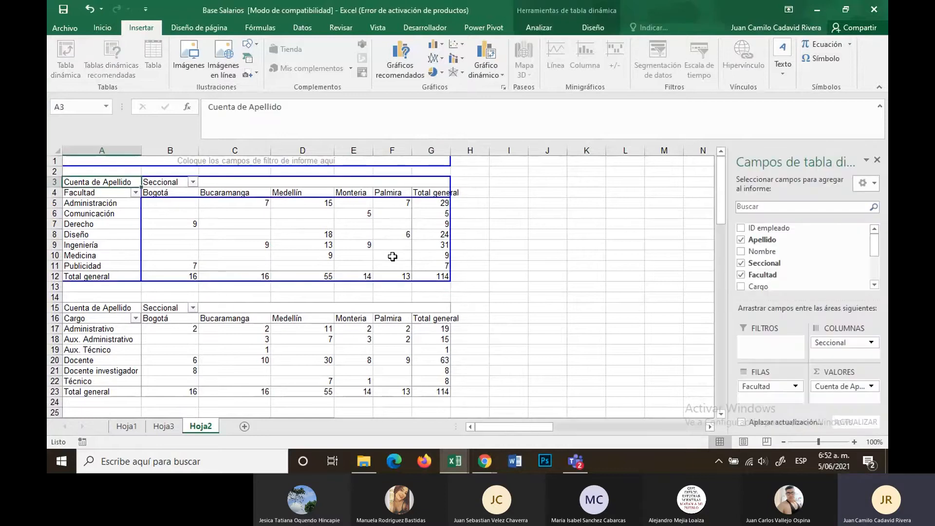
left_click(588, 30)
left_click(541, 29)
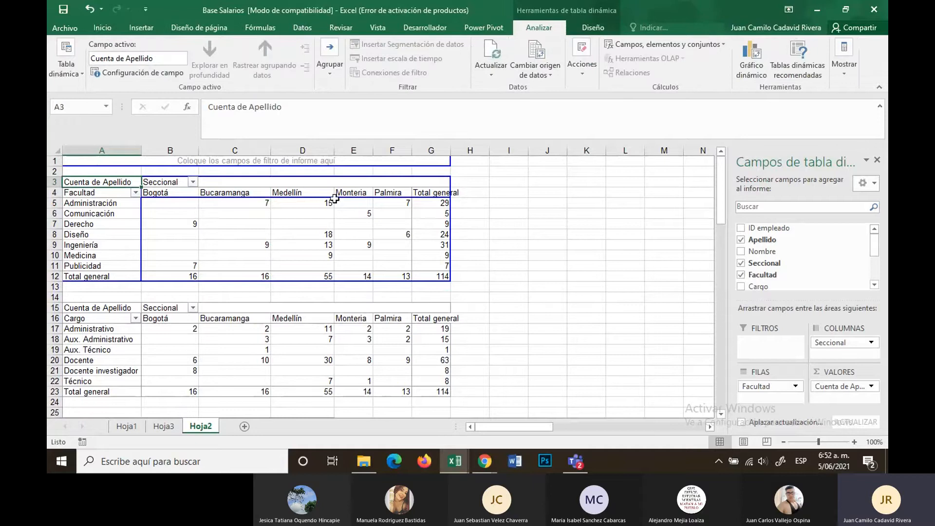
left_click(580, 328)
left_click(302, 245)
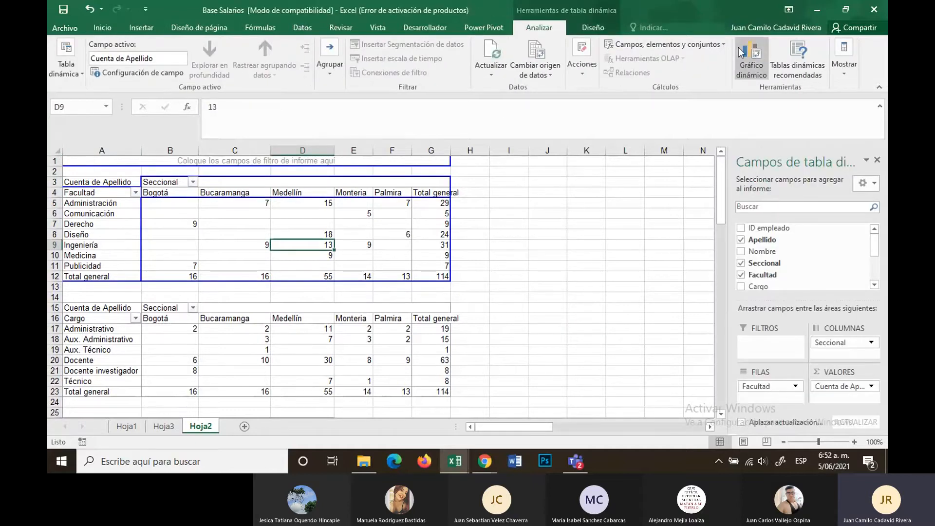
left_click(753, 71)
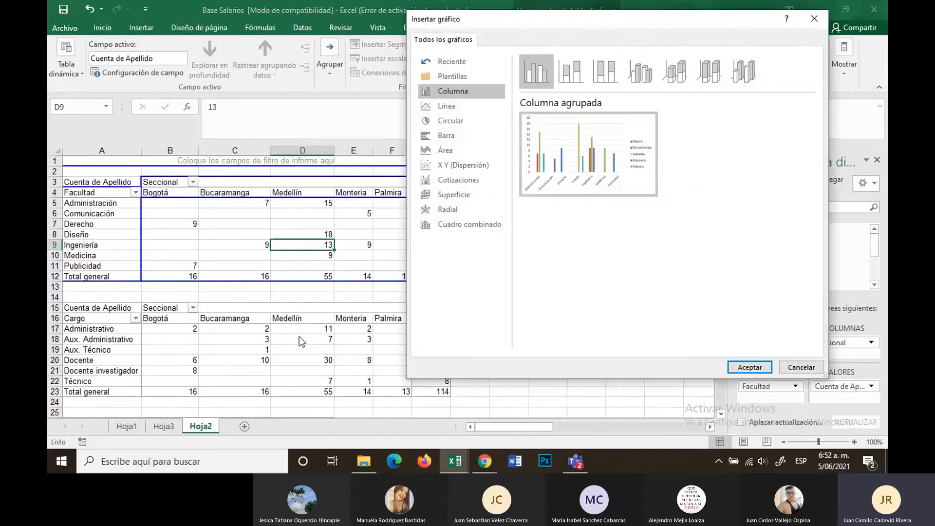
left_click(438, 106)
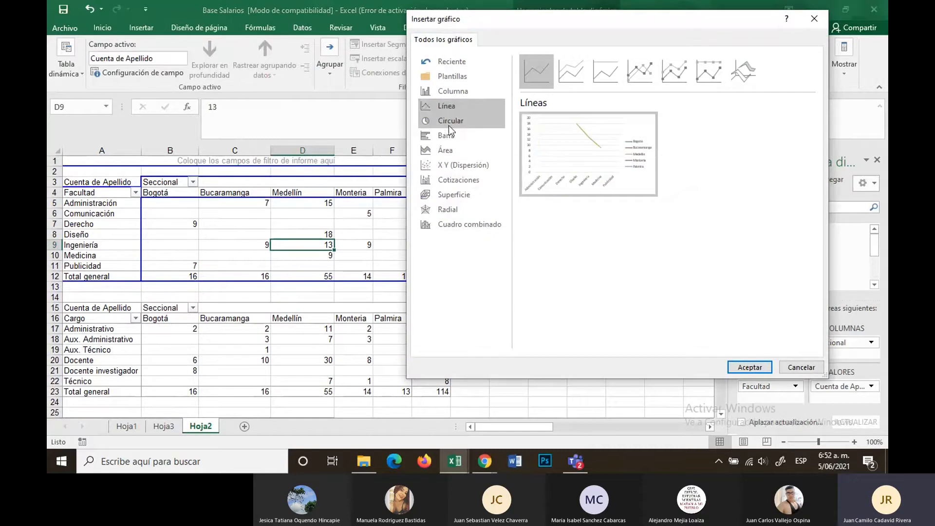
left_click(449, 122)
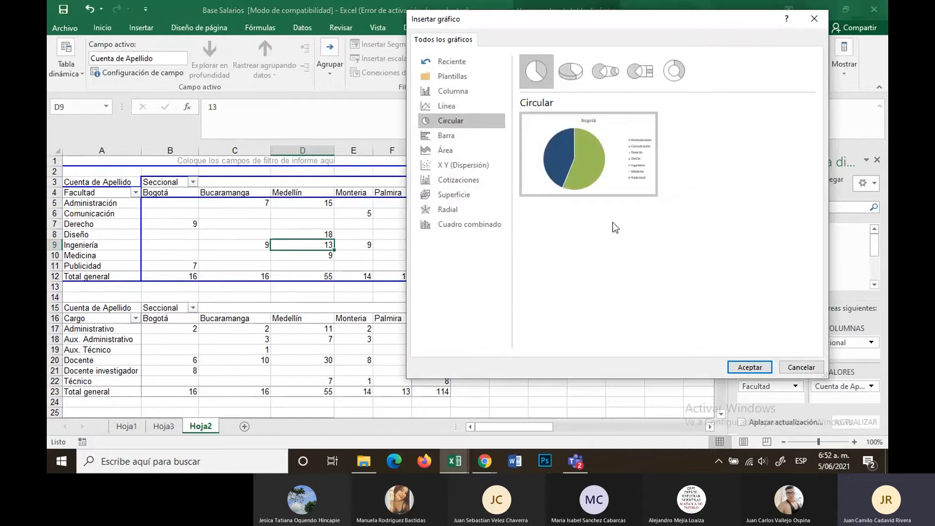
mouse_move(609, 165)
left_click(570, 84)
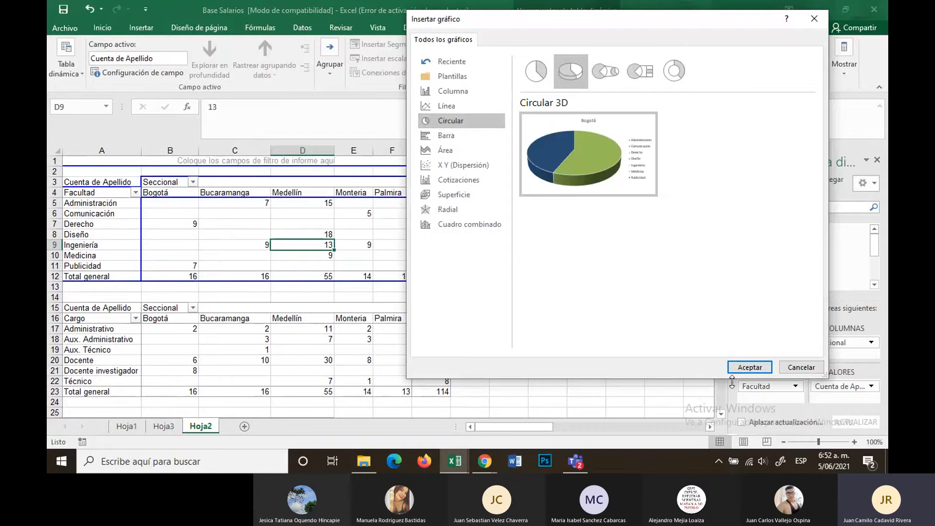
key("Return")
Step: Shrink the pie chart to about 5.18 cm high by 8.64 cm wide and place it beside the faculty-by-branch PivotTable
left_click_drag(480, 219, 583, 177)
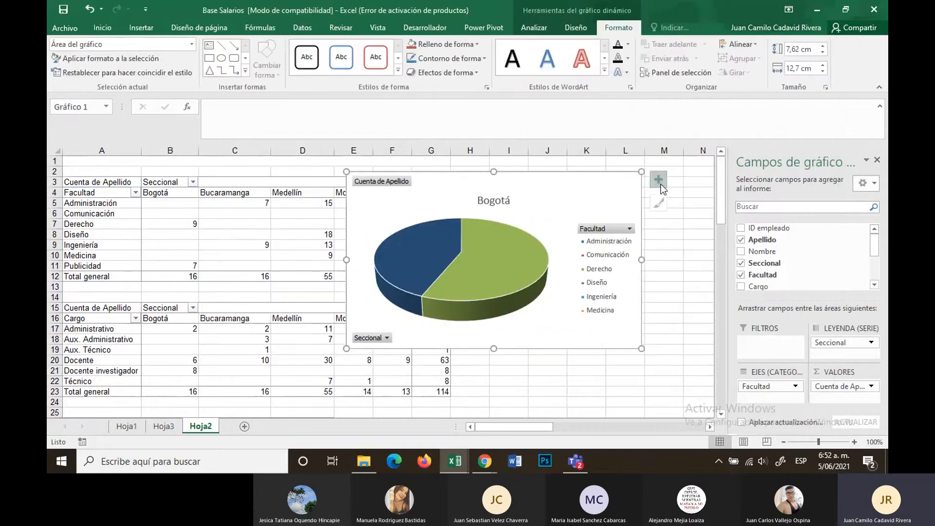
left_click_drag(642, 172, 547, 228)
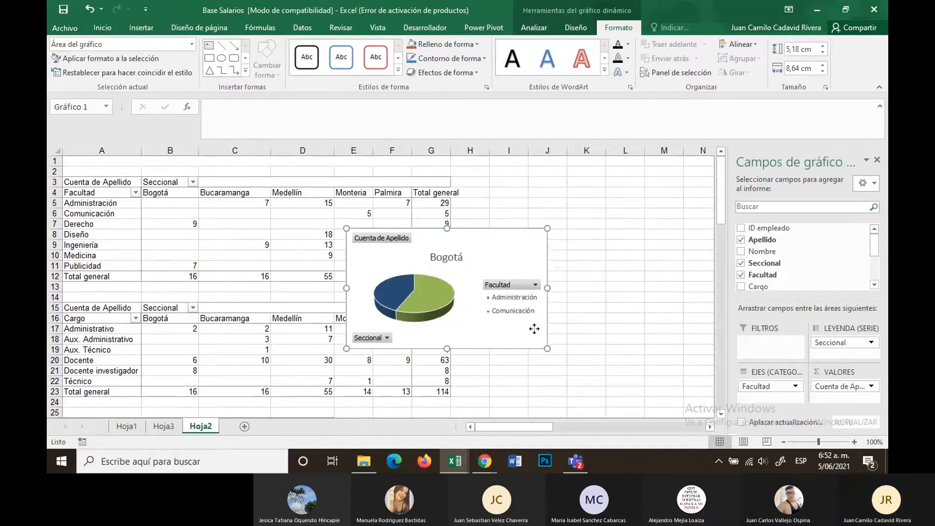
left_click_drag(535, 329, 683, 267)
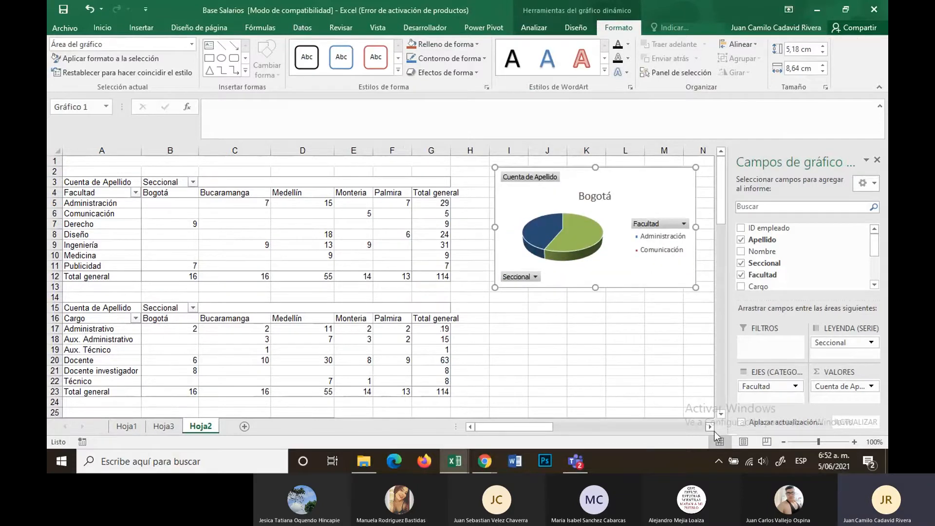
left_click(712, 429)
left_click(352, 254)
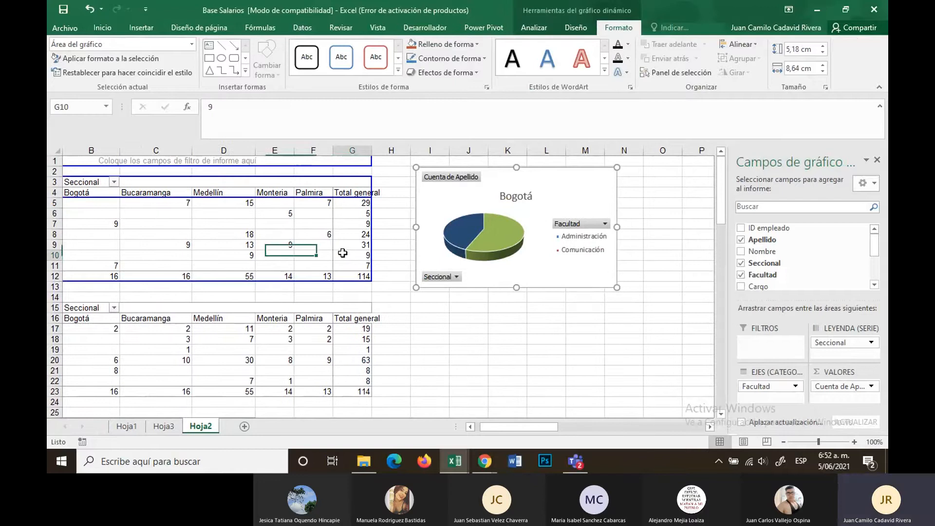
Step: Filter the pie chart's Facultad field to Administración only
left_click(535, 251)
left_click(596, 233)
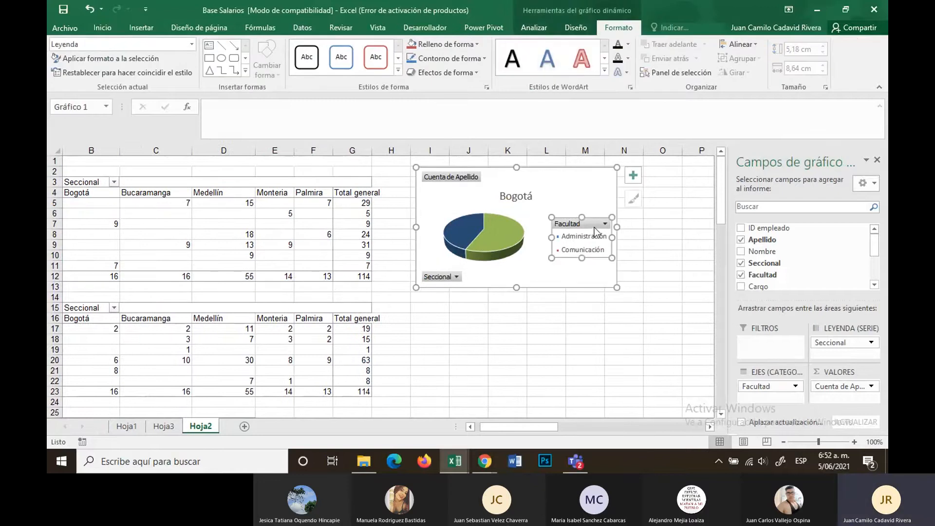
left_click(605, 223)
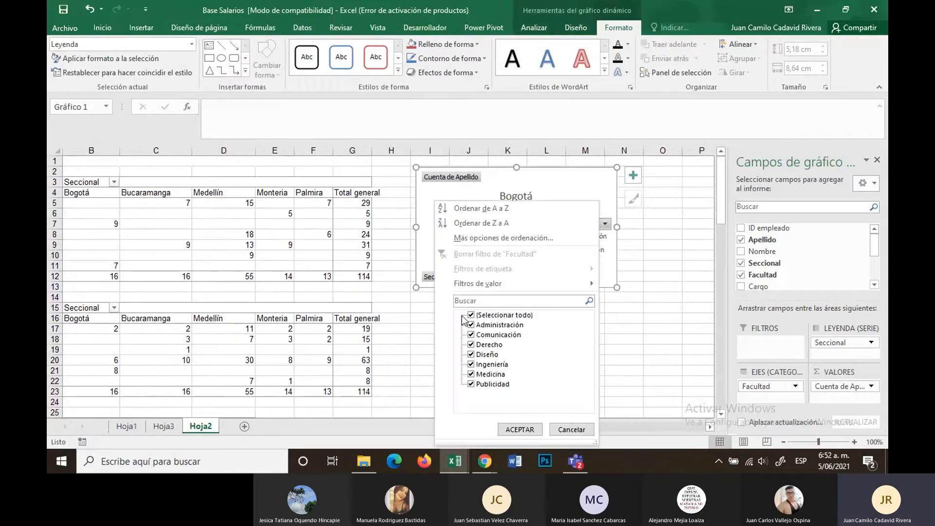
left_click(501, 315)
left_click(498, 325)
left_click(519, 430)
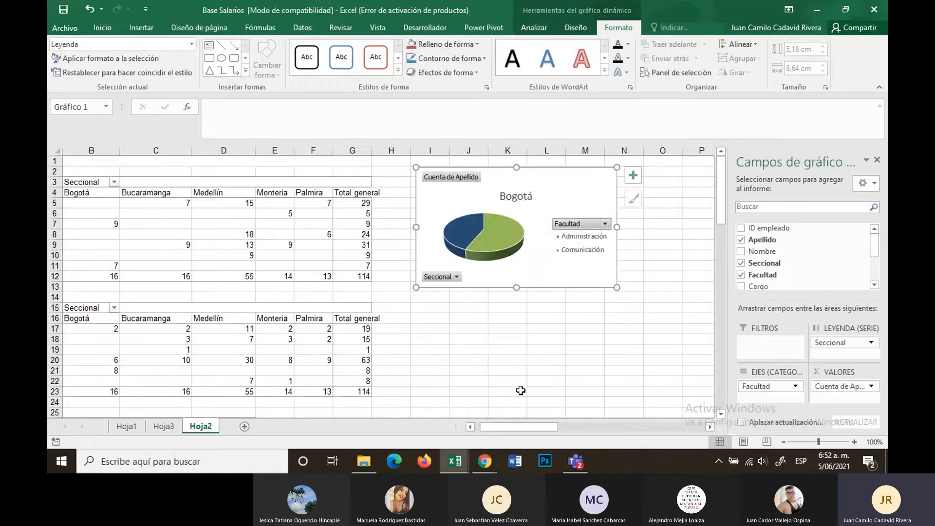
Step: Add Comunicación to the faculties included in the pie chart's Facultad filter
left_click(581, 233)
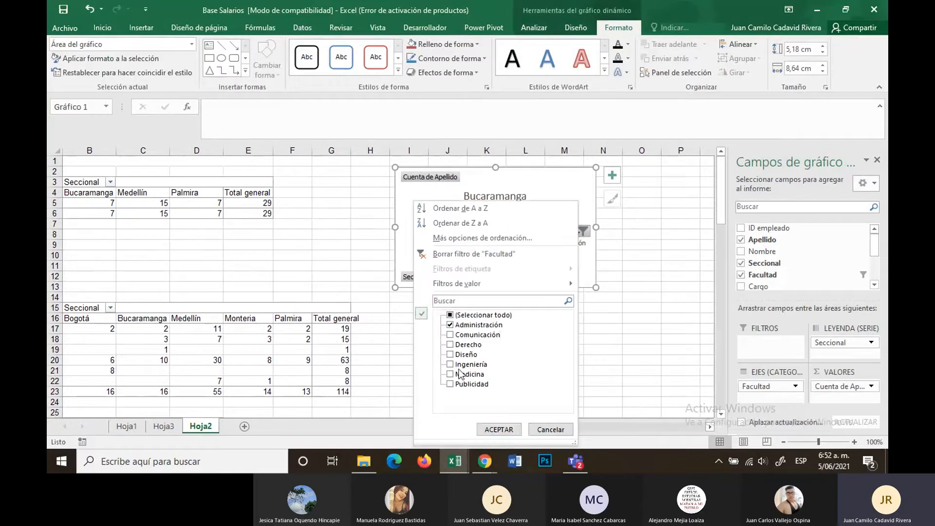
left_click(450, 335)
left_click(506, 431)
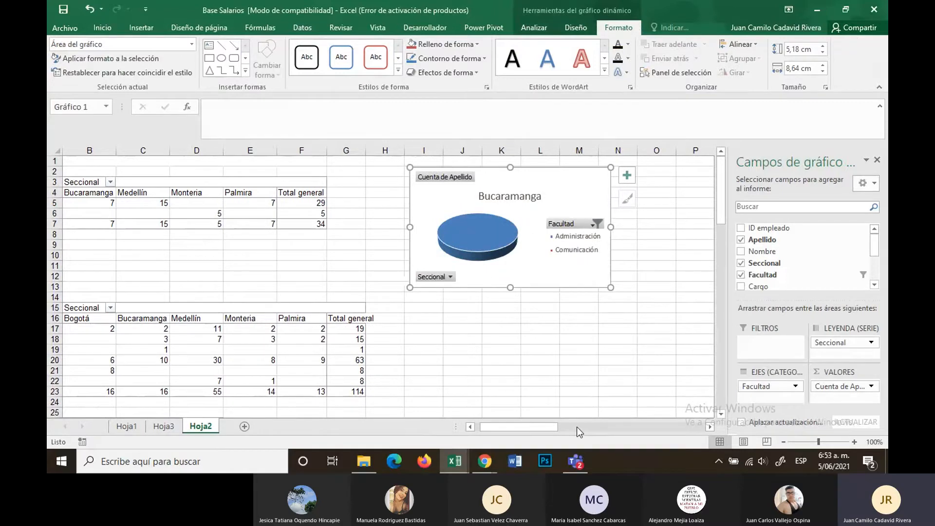
Step: Delete the pie chart and reselect all faculties in the Facultad filter of the PivotTable at A3
left_click(470, 427)
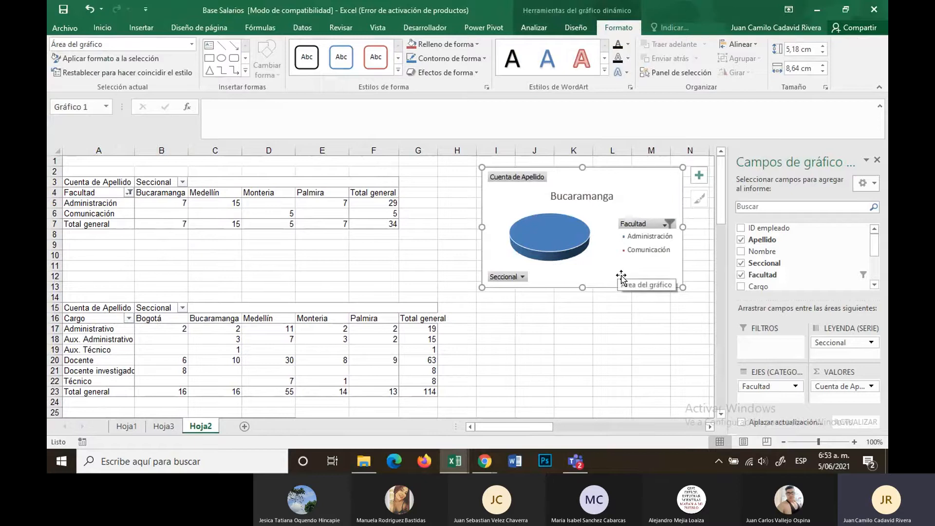
key("Delete")
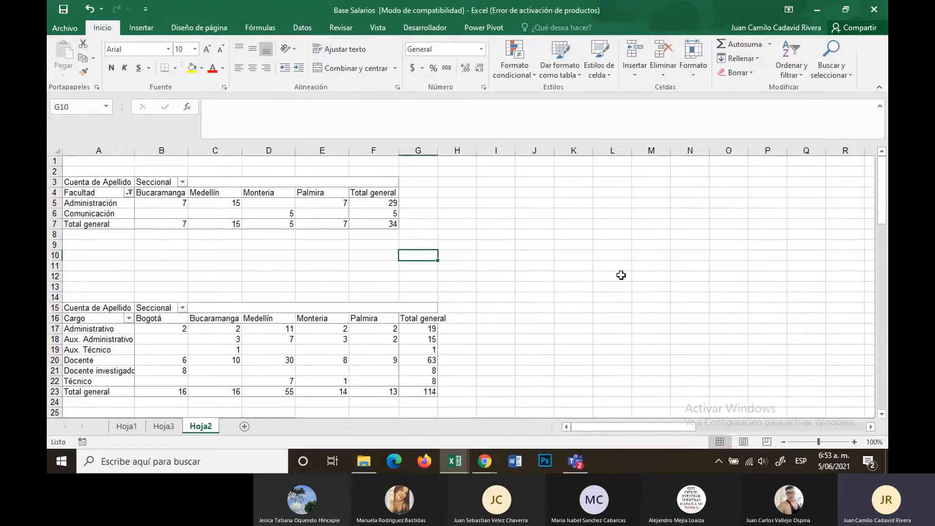
left_click(129, 192)
left_click(83, 313)
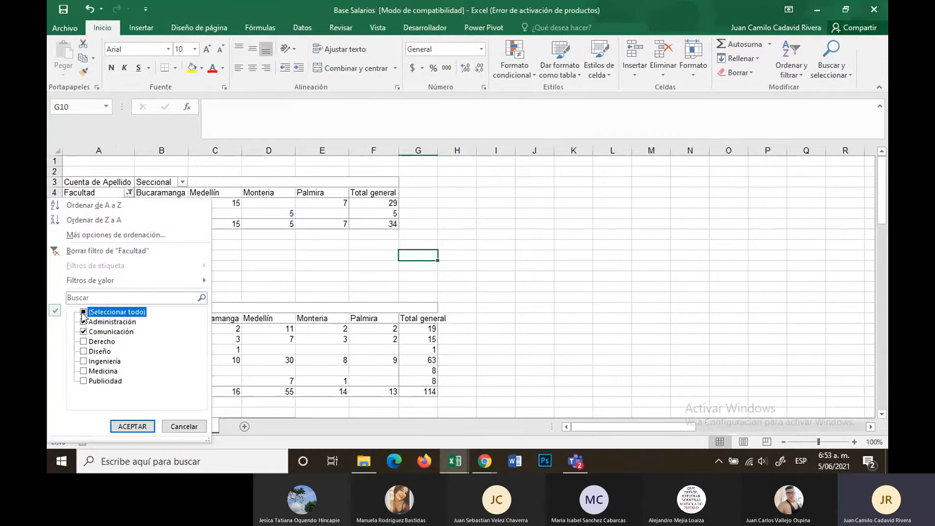
left_click(83, 313)
left_click(132, 427)
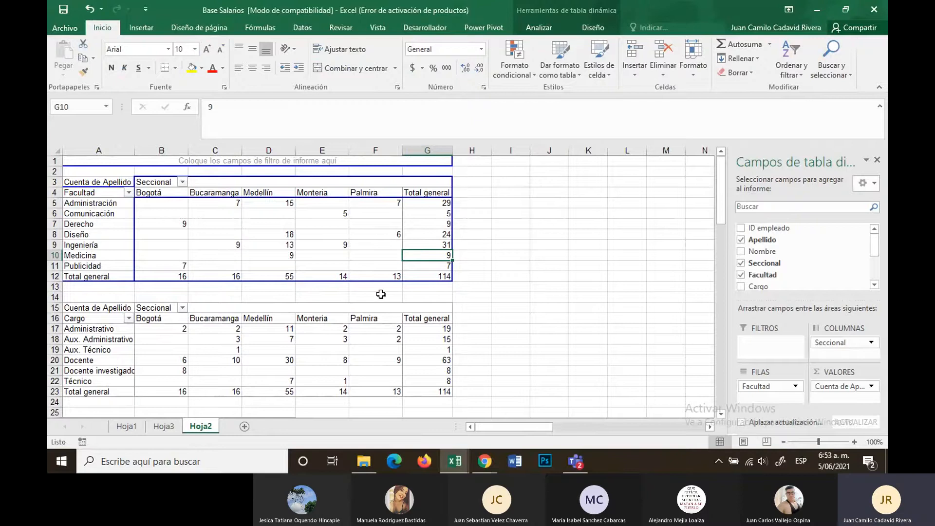
Step: Insert a clustered column PivotChart (Columna agrupada) based on the faculty-by-branch PivotTable at A3
left_click(67, 189)
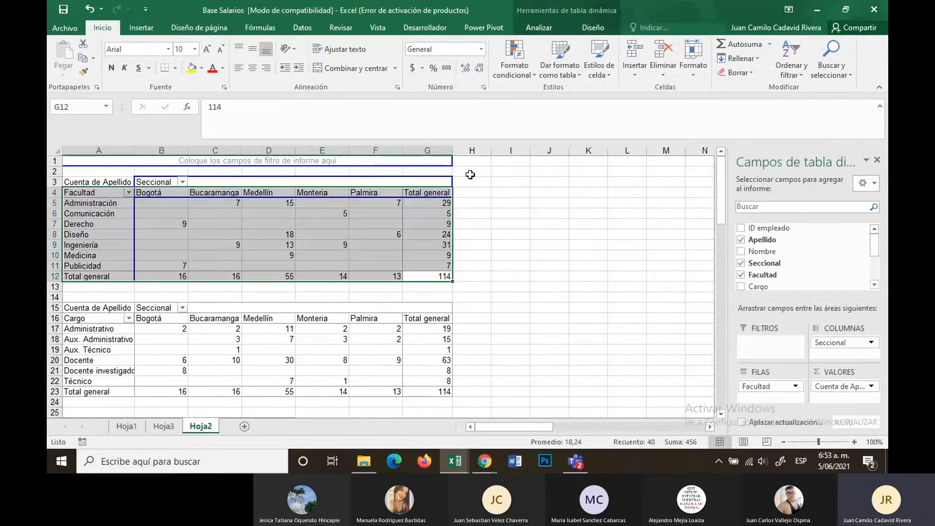
left_click(594, 33)
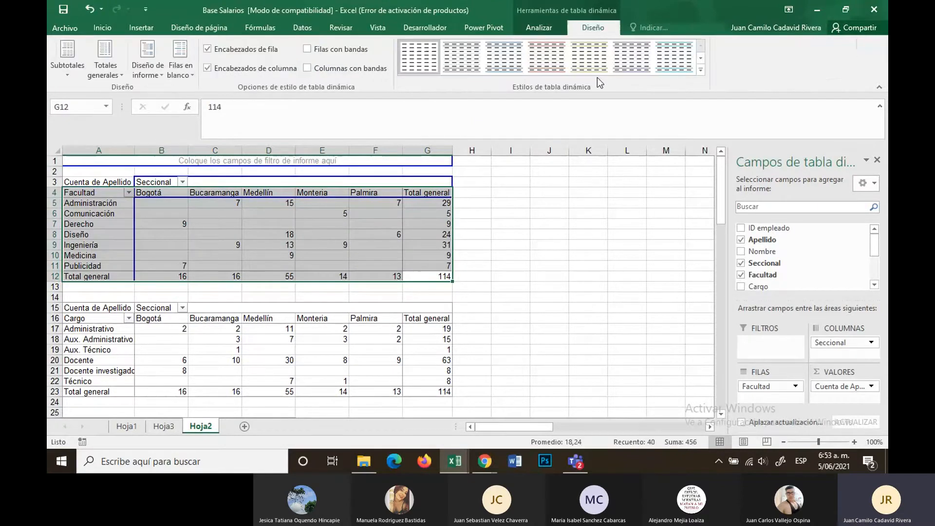
scroll(692, 60, "up", 1)
left_click(747, 52)
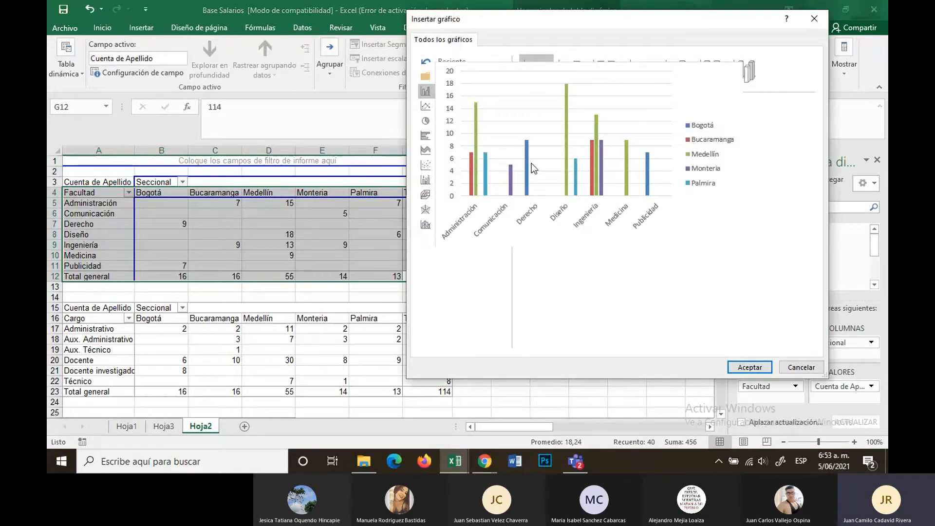
left_click(750, 367)
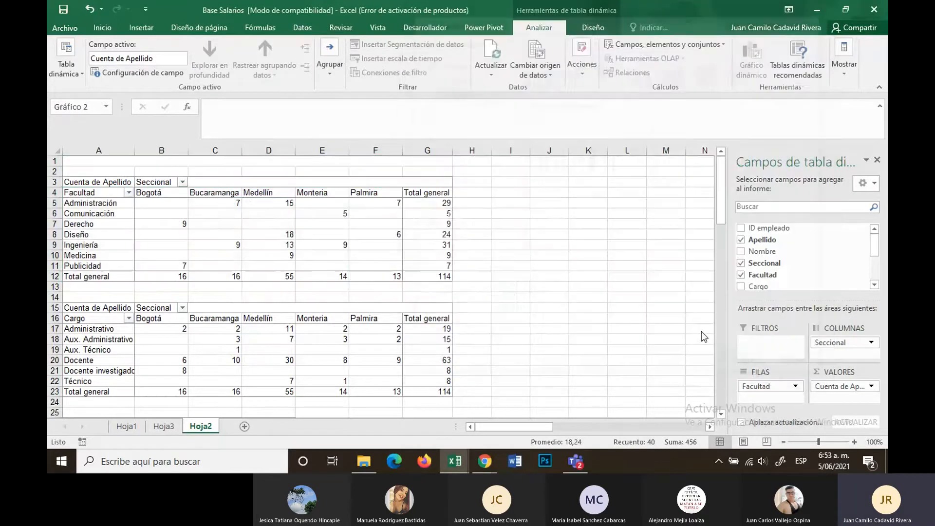
Step: Place the column chart beside the faculty-by-branch PivotTable, starting around column H, and compare its bars with the table
left_click_drag(540, 328, 696, 280)
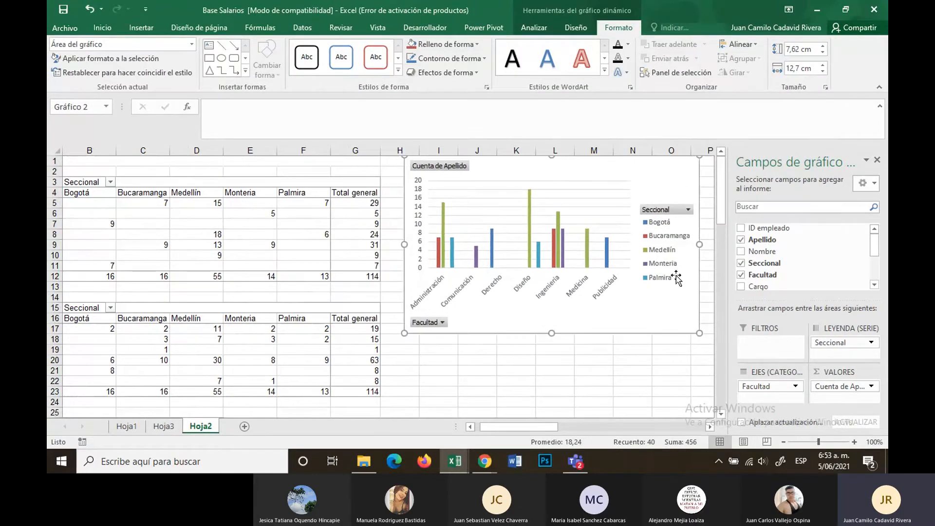
left_click_drag(472, 334, 475, 309)
scroll(309, 211, "down", 3)
scroll(317, 255, "up", 3)
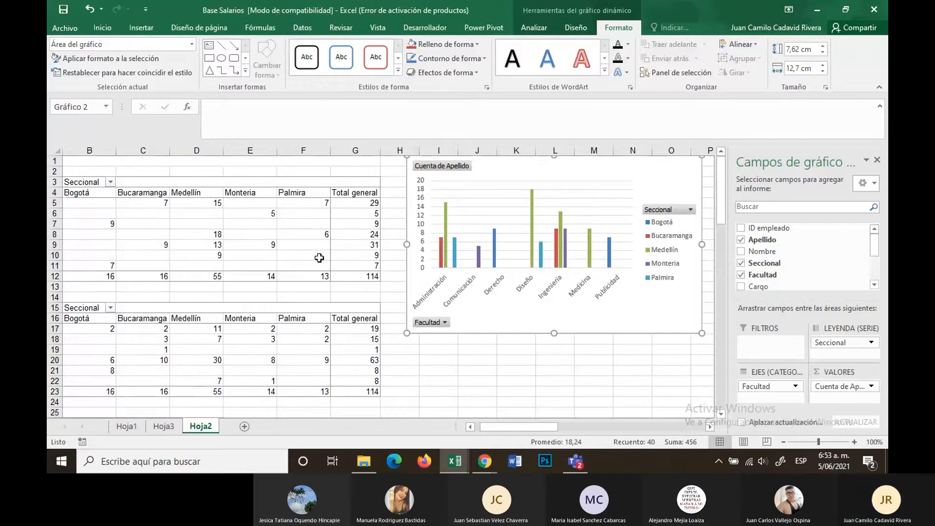
left_click(317, 245)
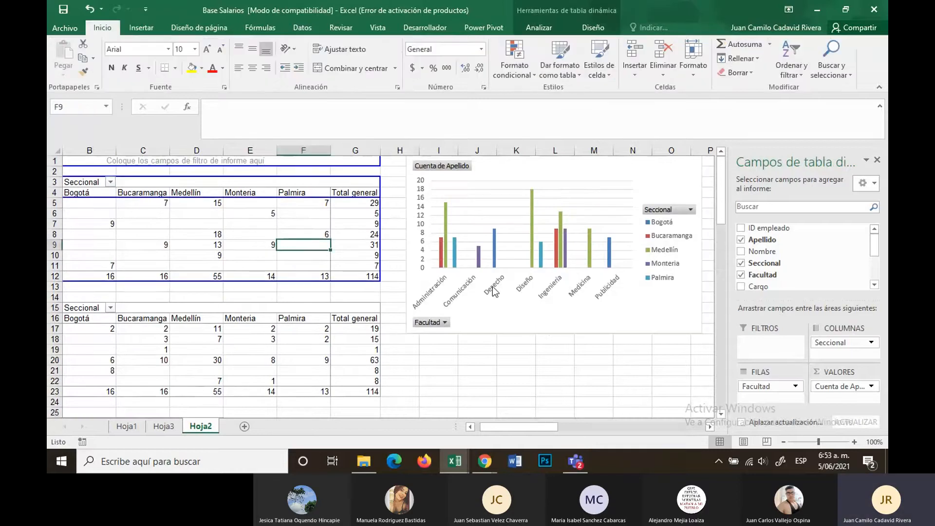
left_click(304, 243)
scroll(333, 276, "down", 3)
scroll(351, 272, "up", 3)
scroll(370, 269, "down", 3)
scroll(405, 266, "up", 3)
Step: Filter the column chart's Seccional field to Bucaramanga only and check the linked PivotTable at A3
left_click(691, 209)
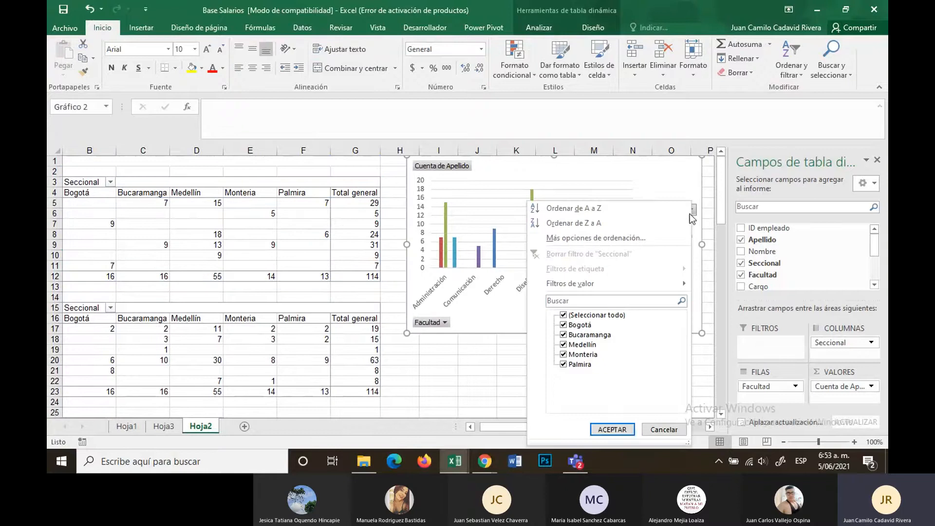
left_click(563, 315)
left_click(564, 335)
left_click(612, 430)
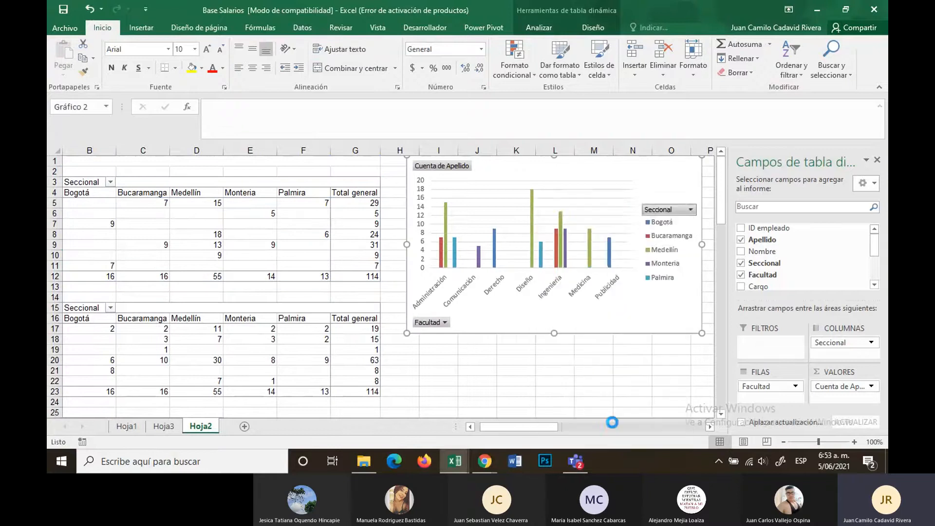
left_click(470, 427)
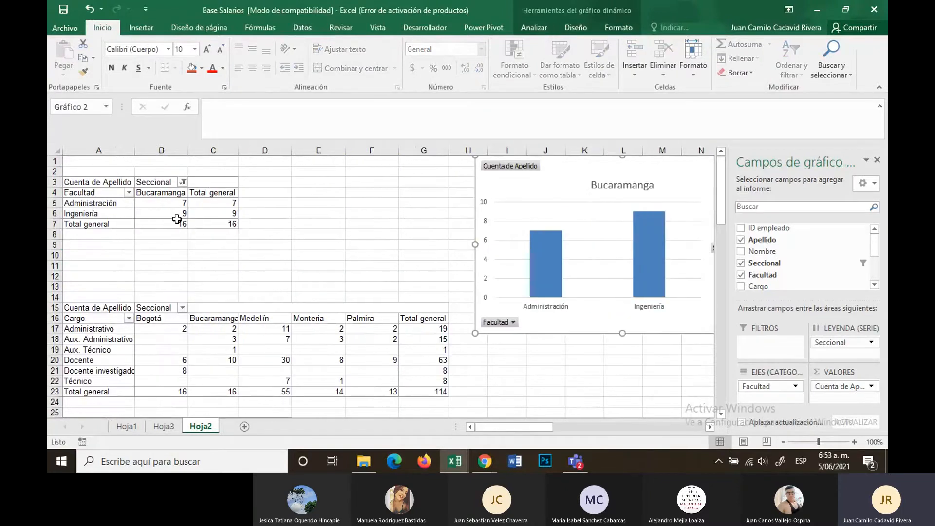
mouse_move(183, 208)
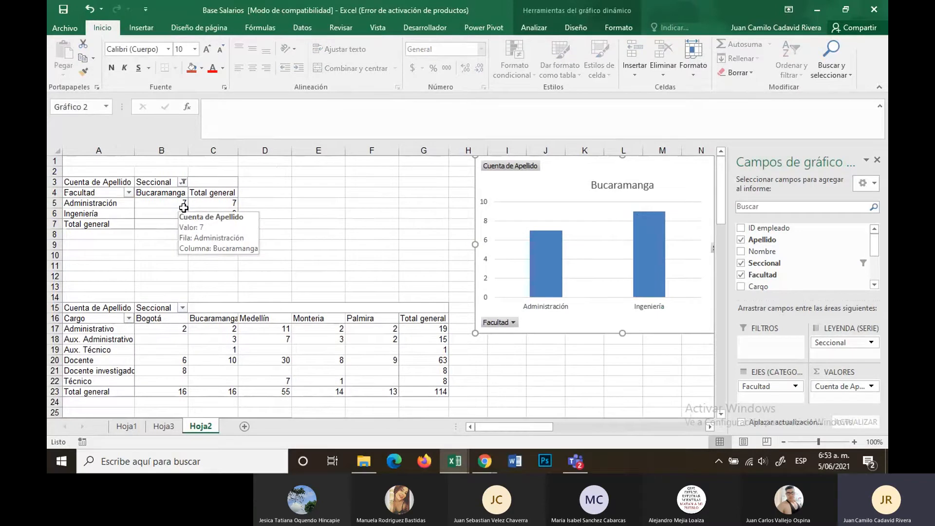
Step: Reselect all branches in the column chart's Seccional filter
left_click_drag(534, 427, 575, 427)
left_click(421, 248)
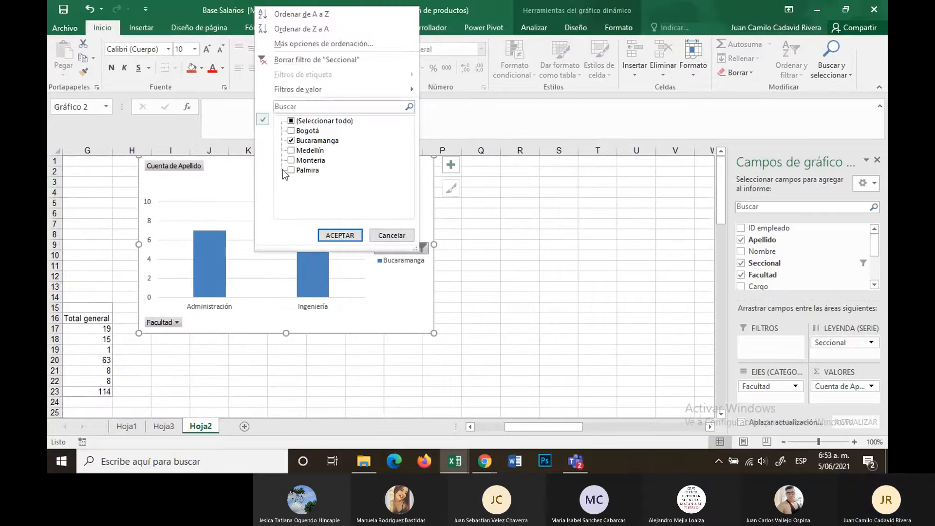
left_click(291, 122)
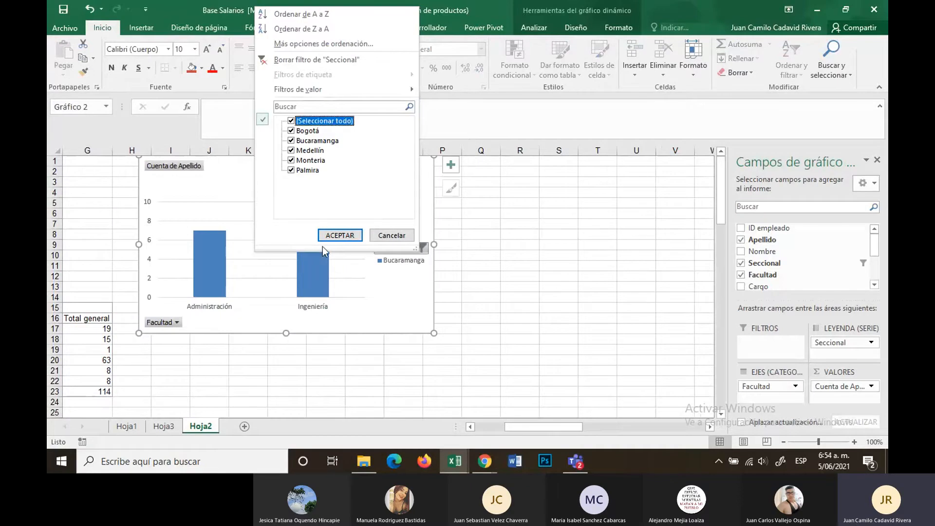
left_click(340, 236)
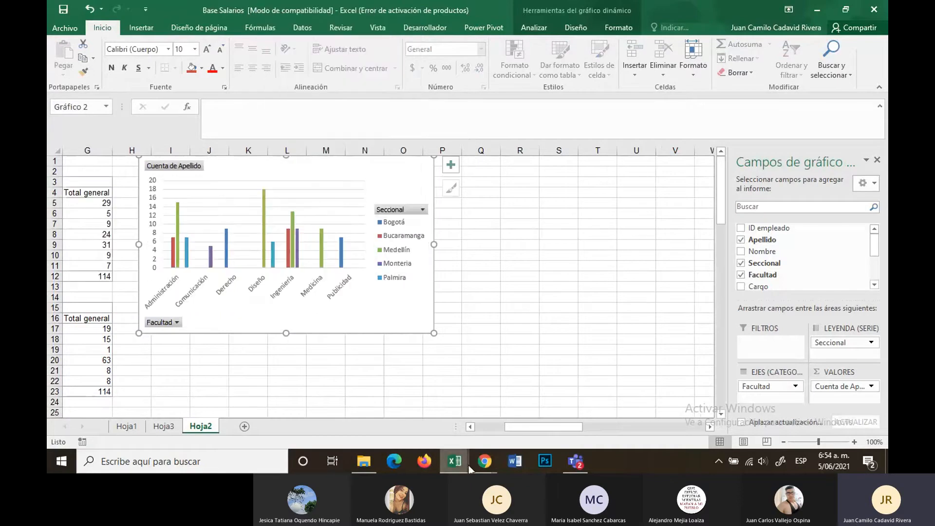
Step: Look over the PivotTables on Hoja2 and find the free rows below the last one
left_click_drag(535, 425, 481, 426)
scroll(320, 192, "down", 6)
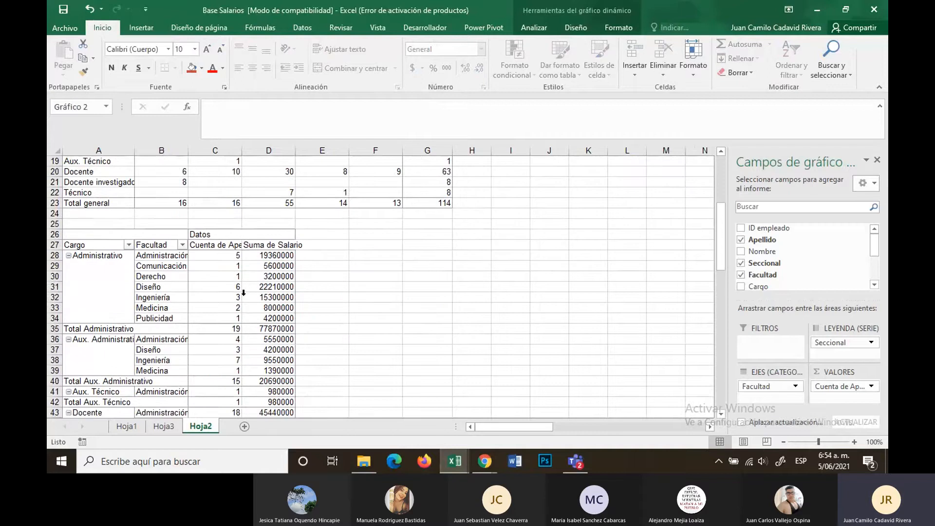
scroll(243, 293, "down", 6)
scroll(244, 302, "up", 10)
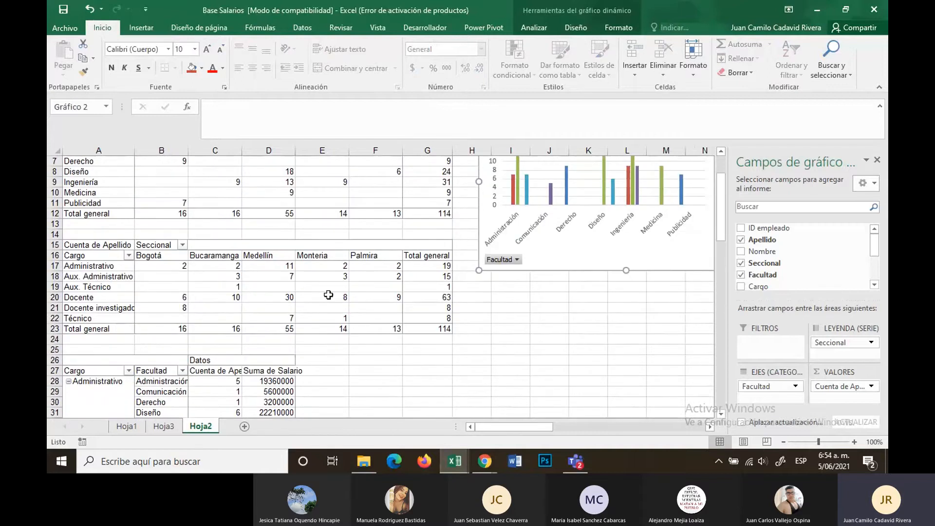
scroll(264, 268, "up", 2)
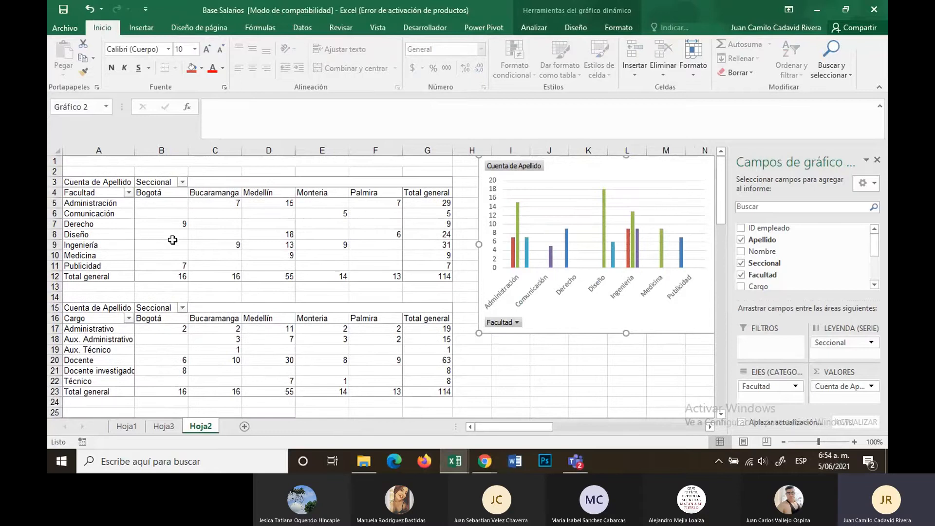
scroll(340, 242, "down", 18)
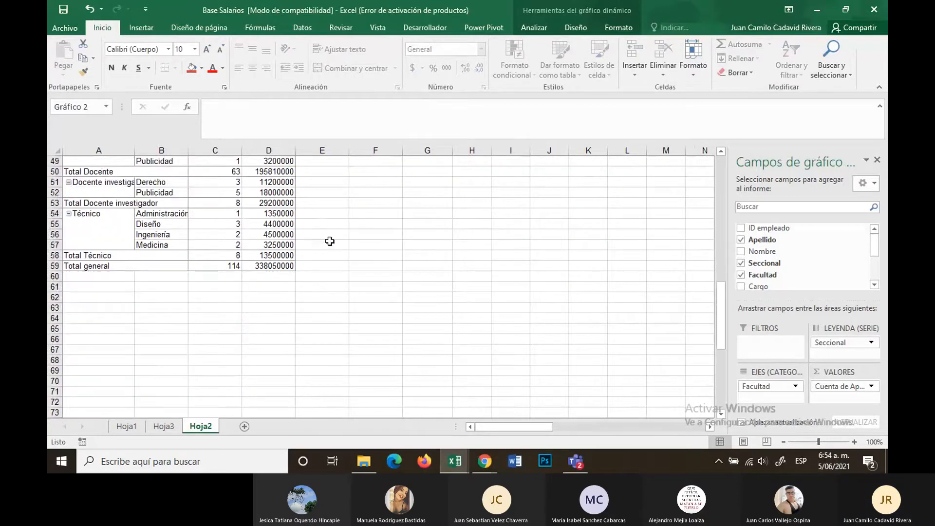
left_click(79, 235)
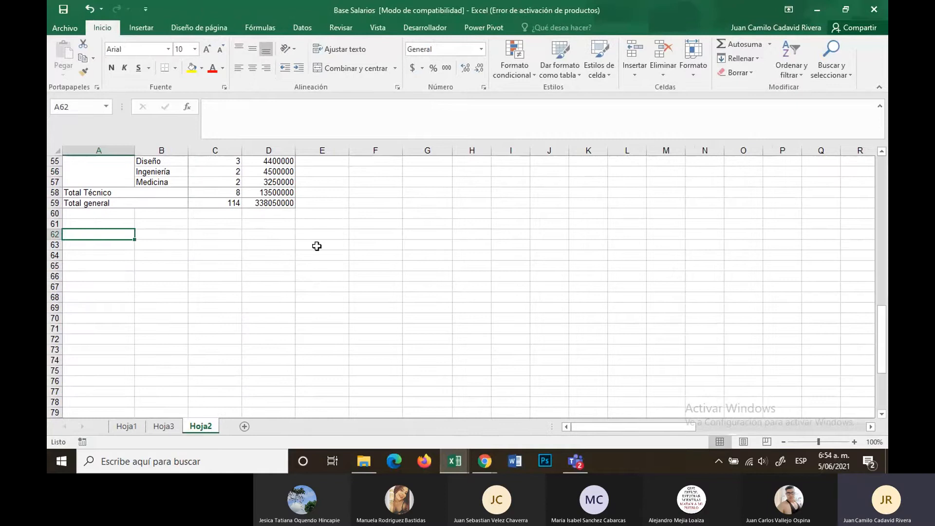
Step: Copy the position-by-branch PivotTable at A15:G23 and paste it at A63, below the last PivotTable
scroll(79, 244, "up", 14)
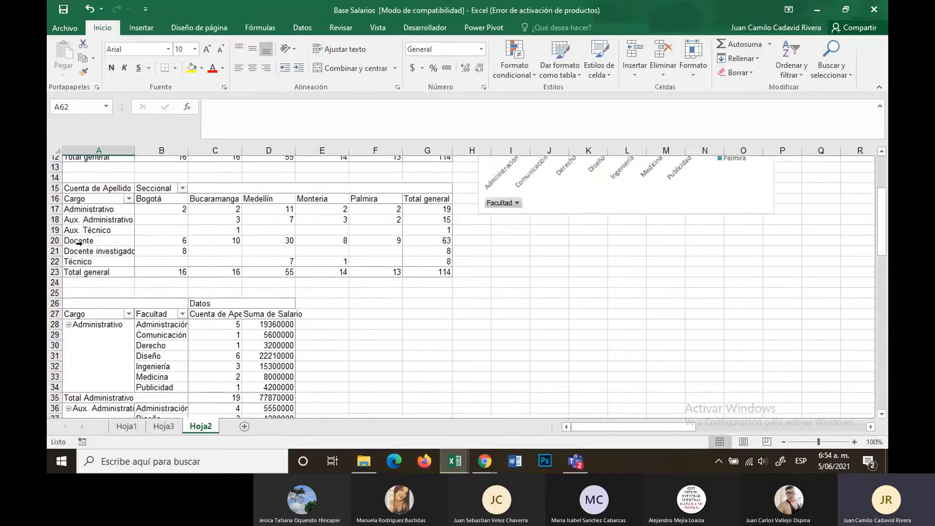
scroll(79, 244, "up", 2)
left_click_drag(438, 329, 76, 244)
key("ctrl+c")
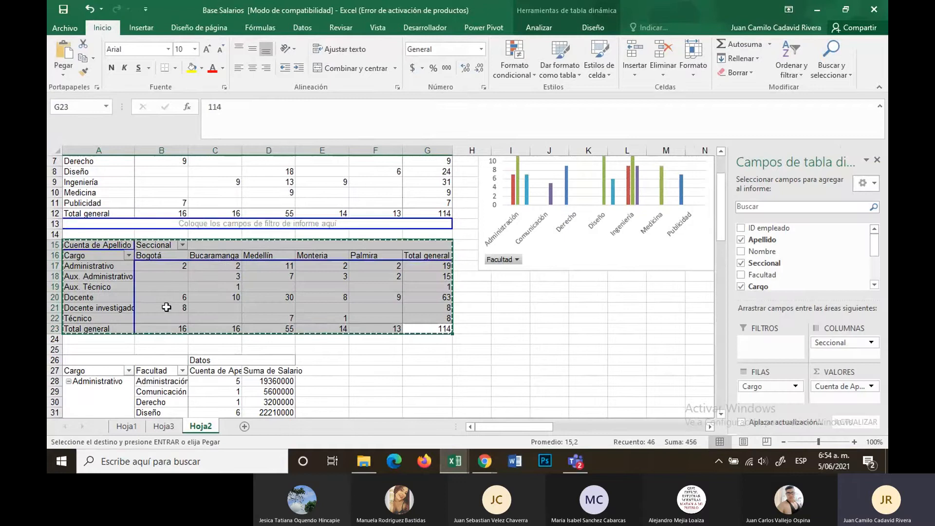
scroll(166, 307, "down", 14)
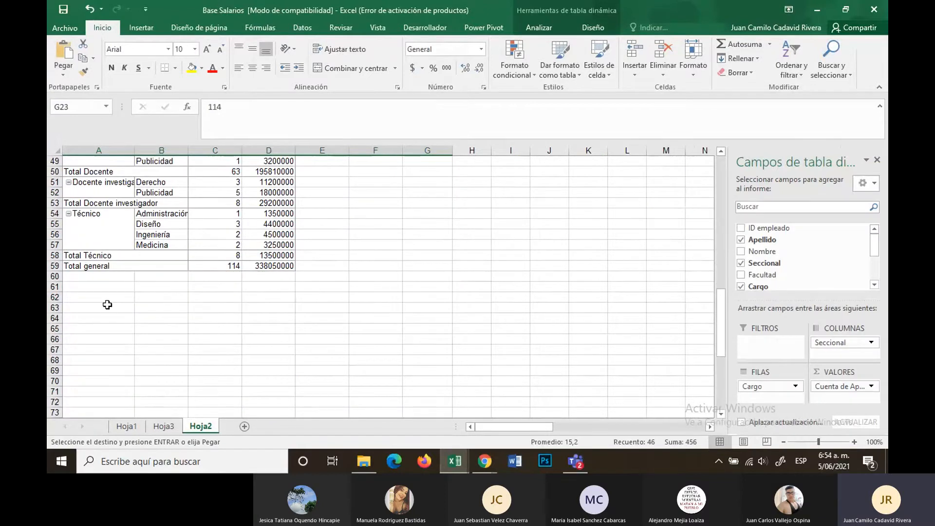
left_click(107, 305)
key("ctrl+v")
left_click(247, 352)
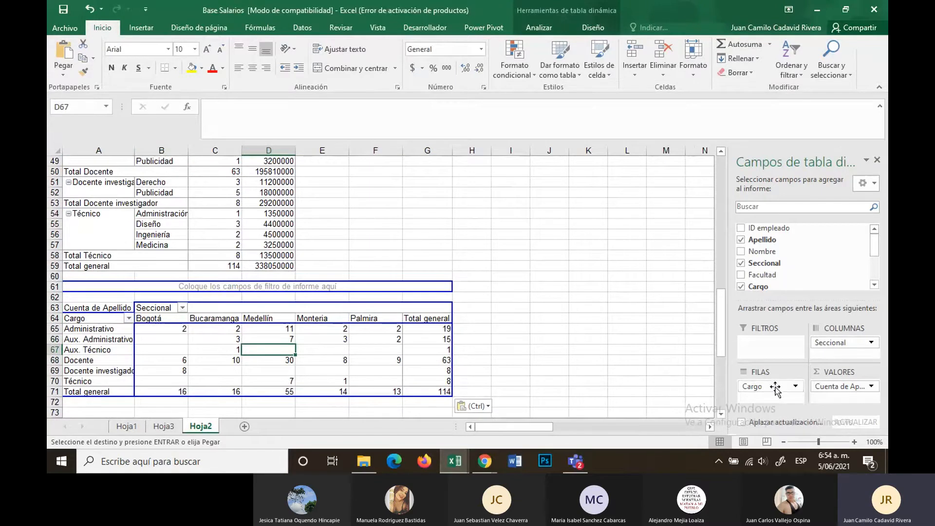
Step: Replace Seccional with Fch comienzo as the column field of the PivotTable at A63
left_click_drag(846, 344, 668, 282)
left_click_drag(875, 249, 876, 276)
left_click_drag(769, 249, 844, 346)
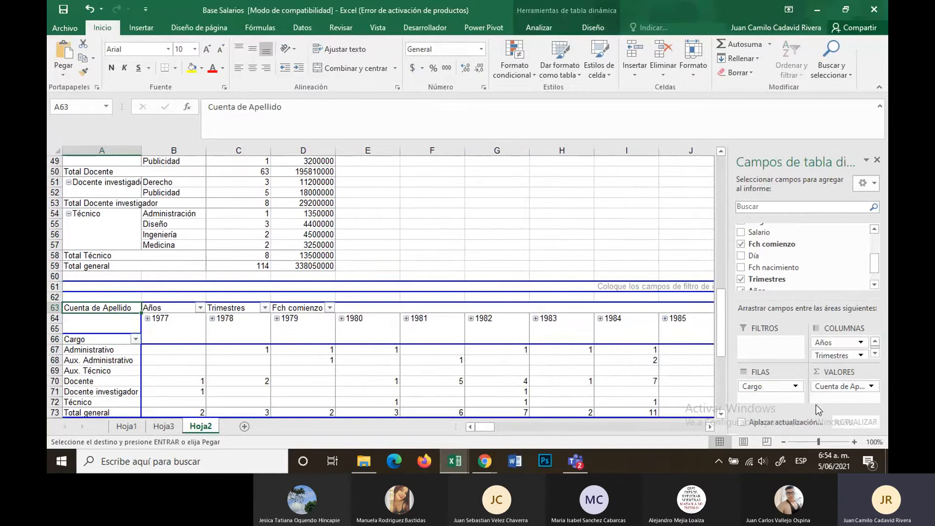
Step: Examine the yearly counts by Cargo and the date fields in the columns of the PivotTable at A63
scroll(386, 336, "down", 2)
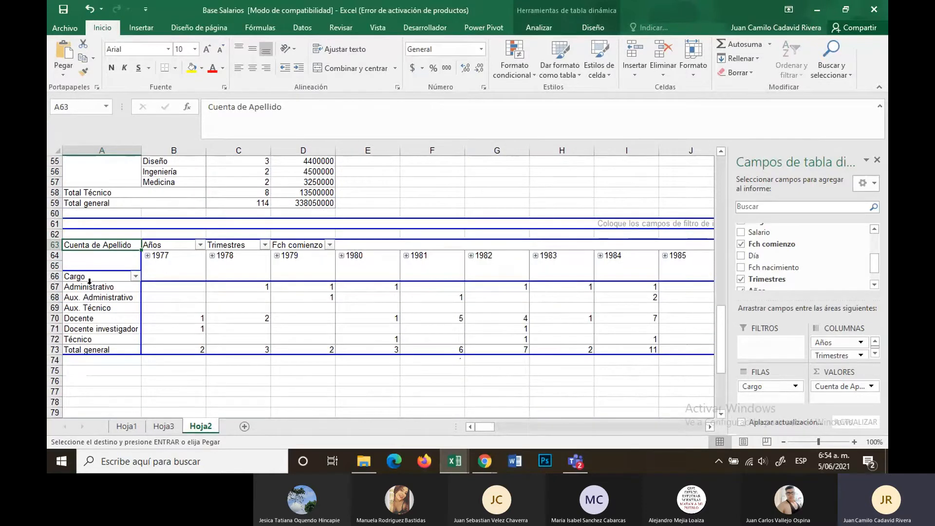
left_click(263, 287)
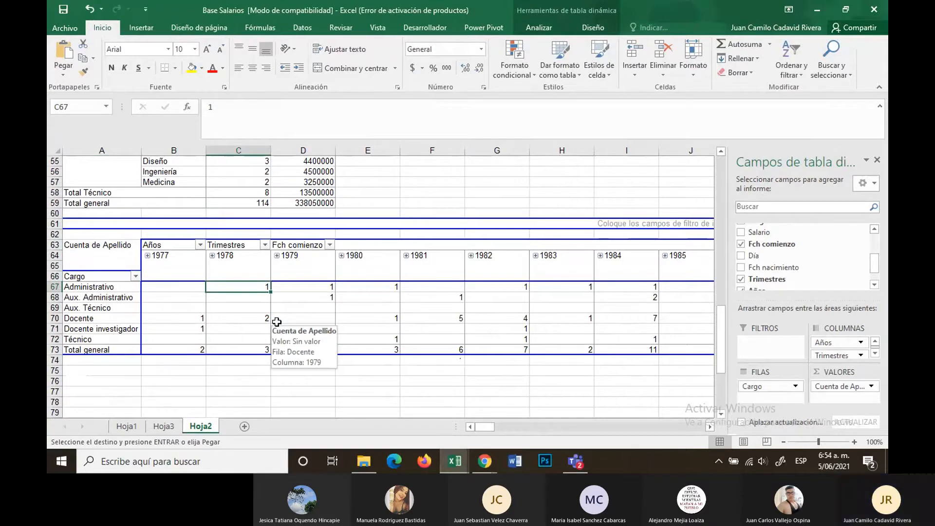
left_click(861, 356)
left_click(876, 366)
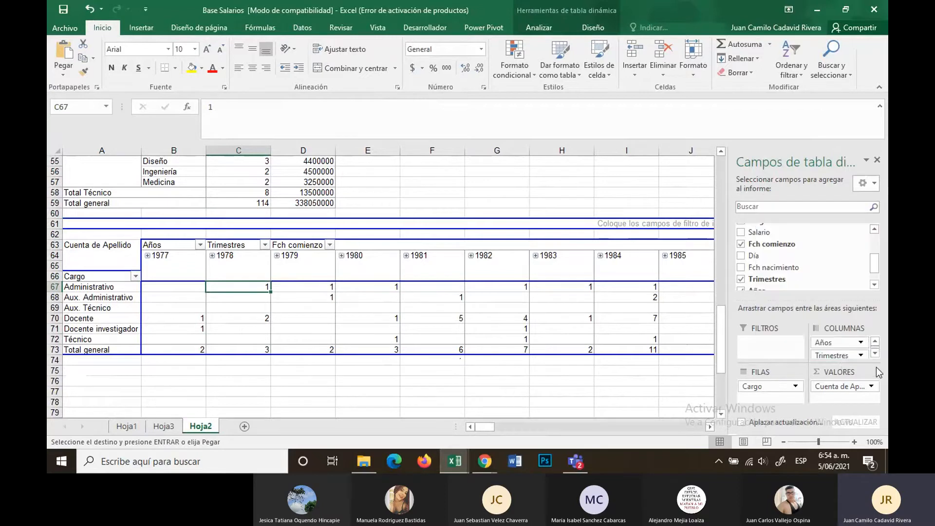
left_click(877, 355)
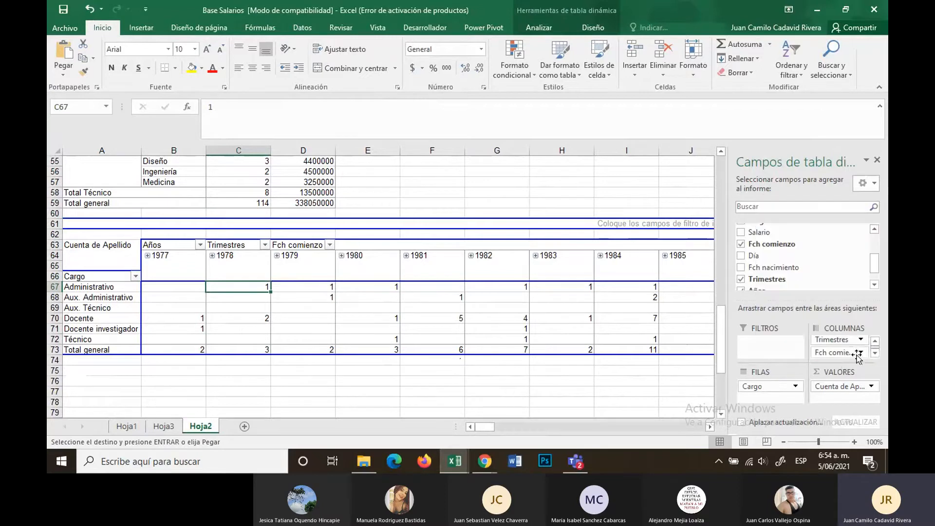
scroll(857, 358, "up", 1)
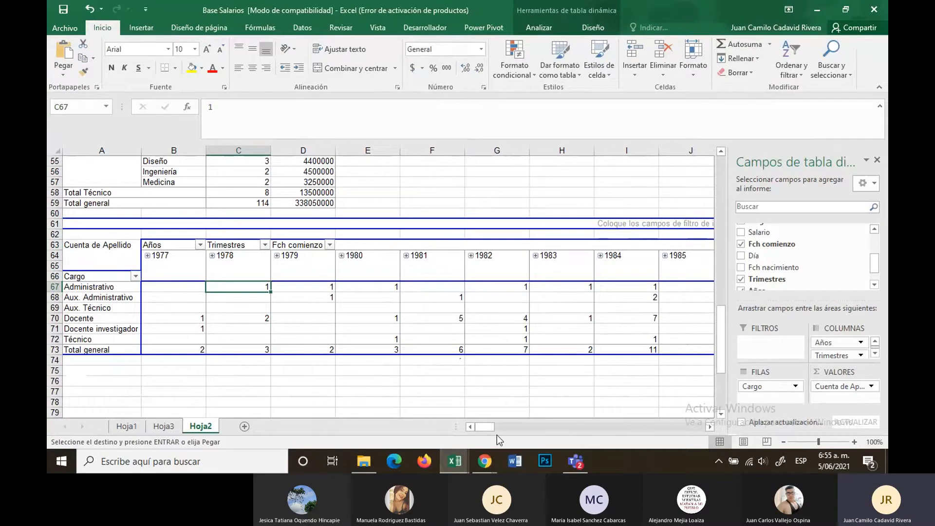
mouse_move(491, 428)
left_mouse_down()
mouse_move(521, 424)
mouse_move(486, 424)
left_mouse_up()
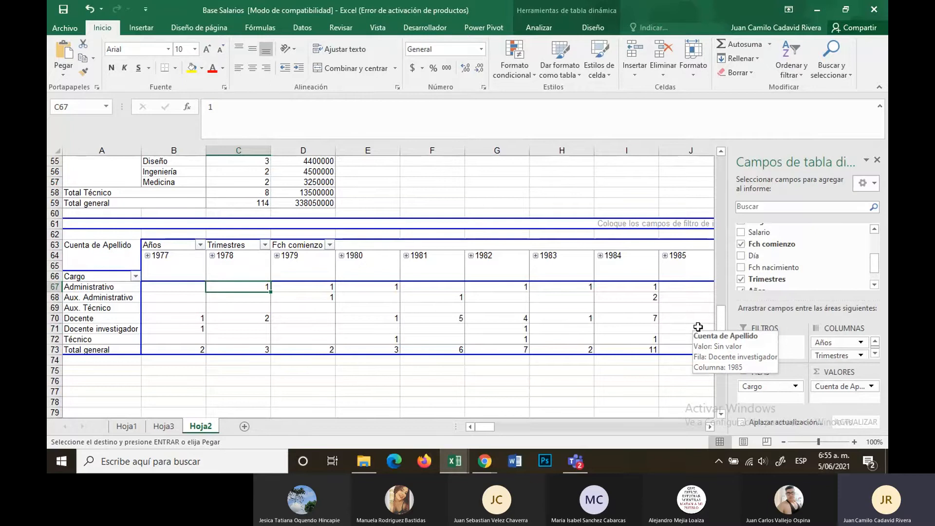
Step: Check the filter options of the Trimestres and Fch comienzo fields in the PivotTable at A63
left_click(265, 245)
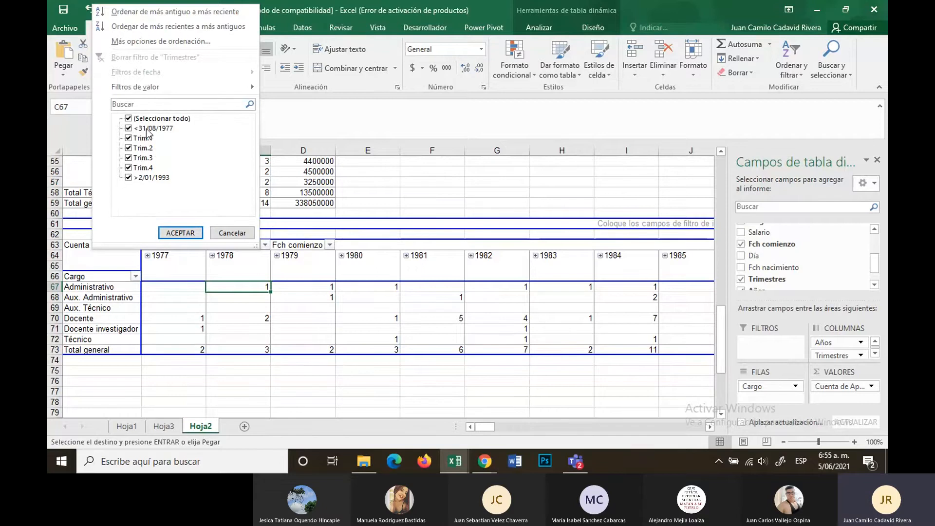
left_click(177, 232)
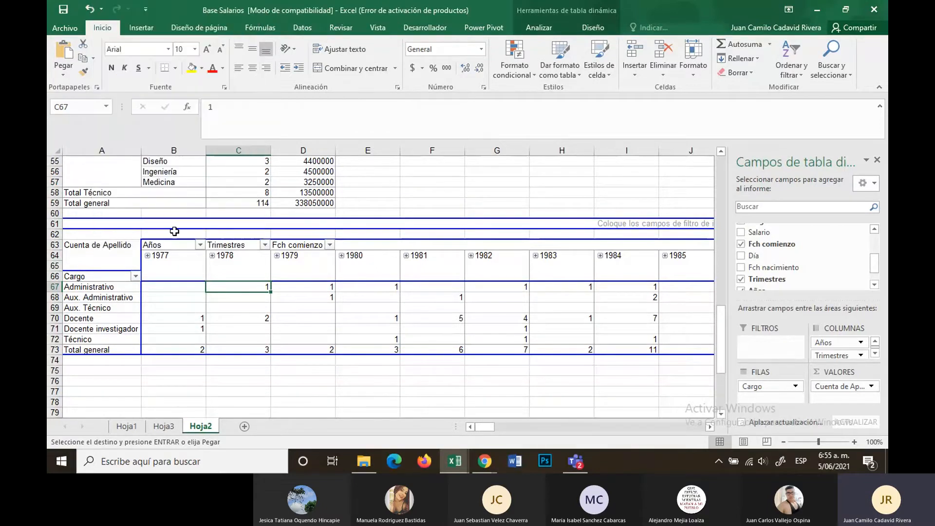
left_click(329, 246)
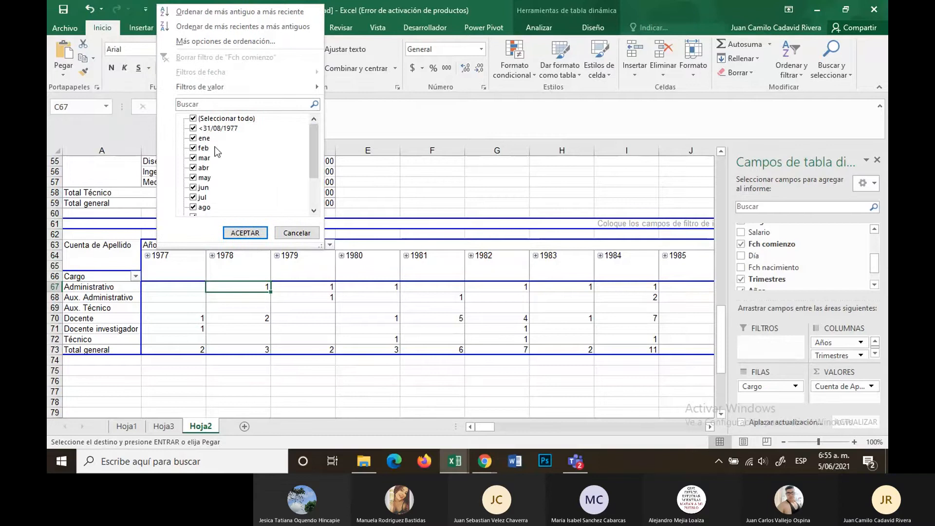
left_click_drag(314, 151, 297, 205)
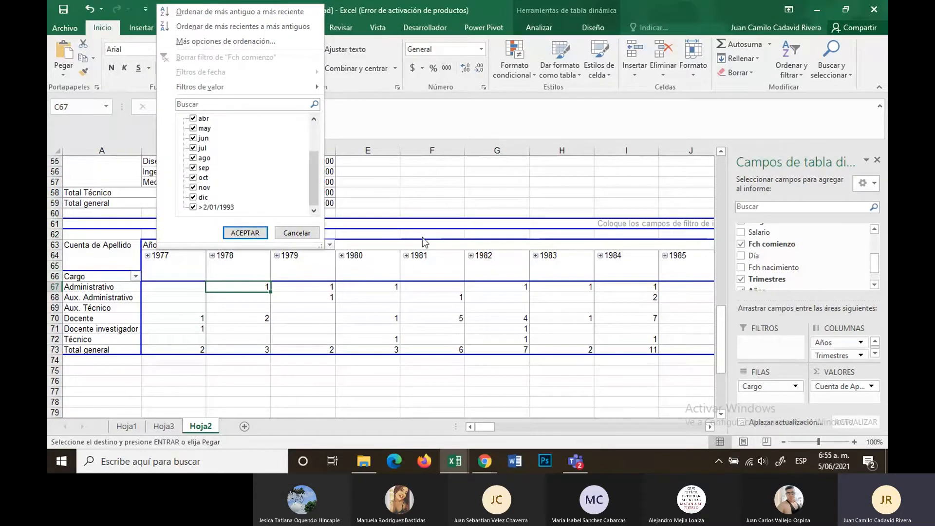
left_click(352, 257)
Step: Filter the Fch comienzo field of the PivotTable at A63 to show only mar
left_click(329, 244)
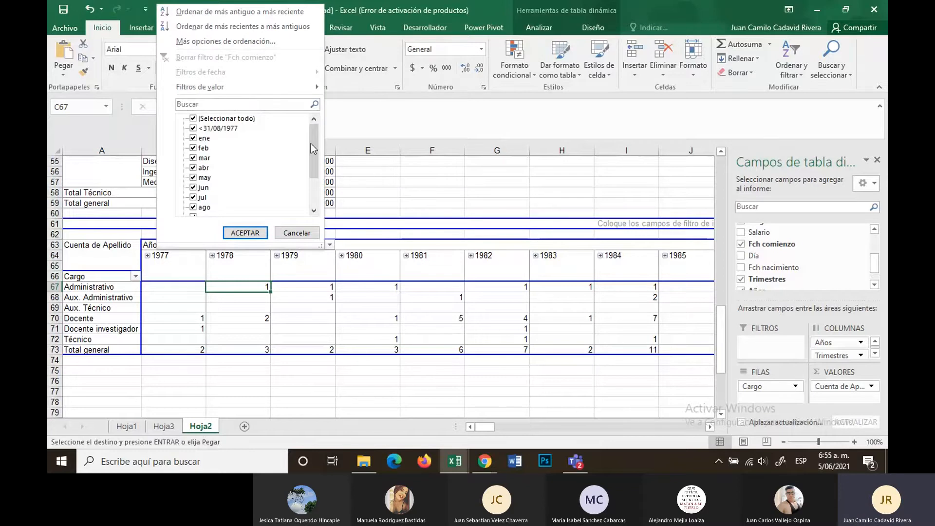
left_click(193, 119)
left_click(193, 158)
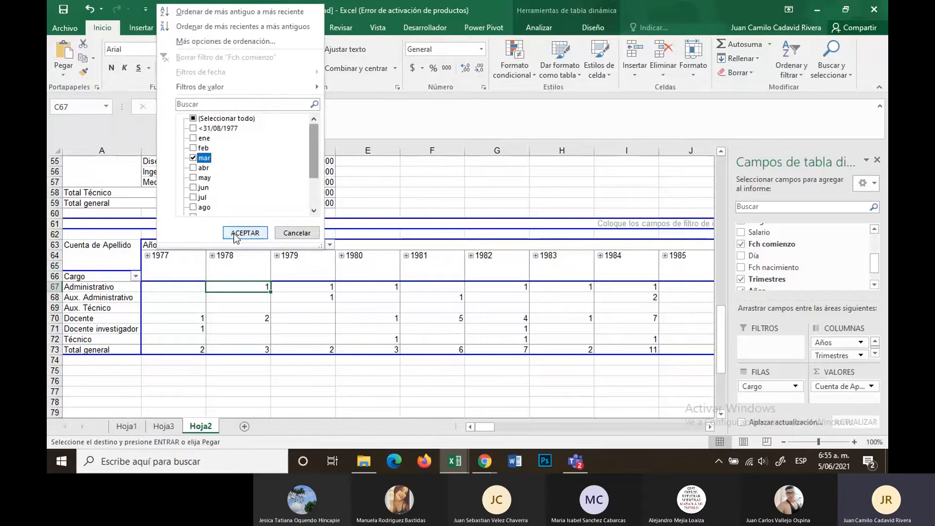
left_click(245, 233)
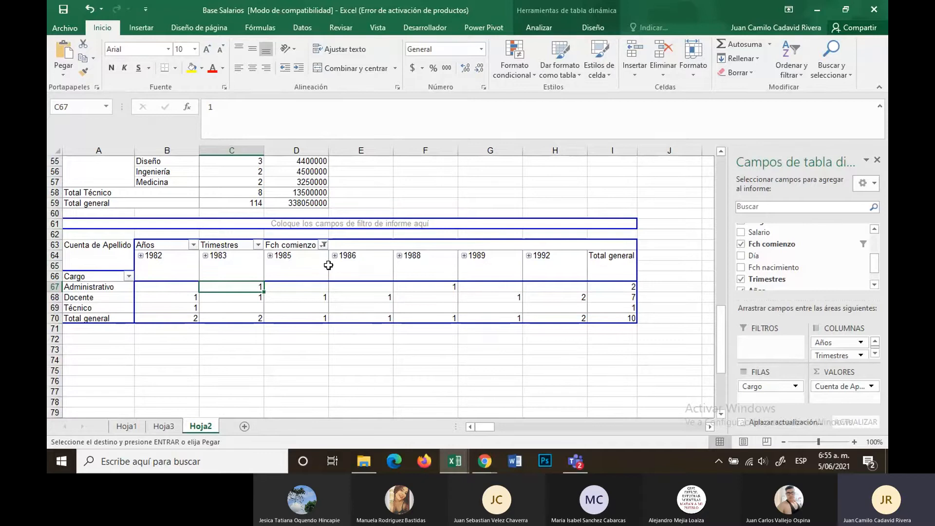
Step: Reselect all values in the Fch comienzo filter of the PivotTable at A63
left_click(323, 244)
left_click(186, 118)
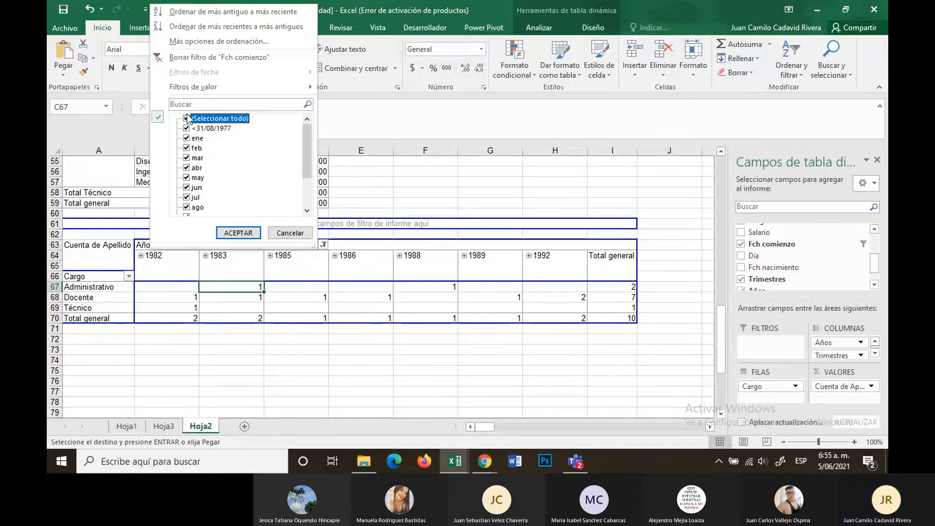
left_click(218, 234)
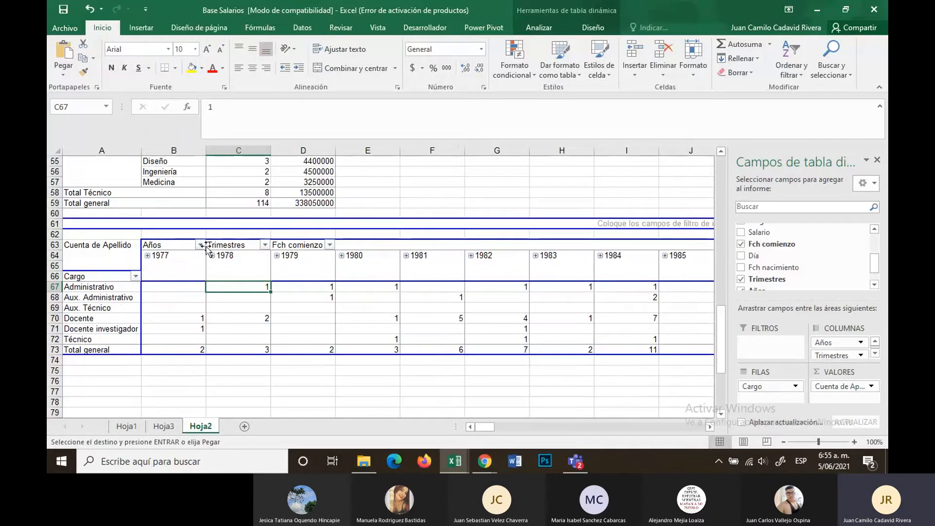
Step: Filter the Años field of the PivotTable at A63 to show only 1979
left_click(200, 244)
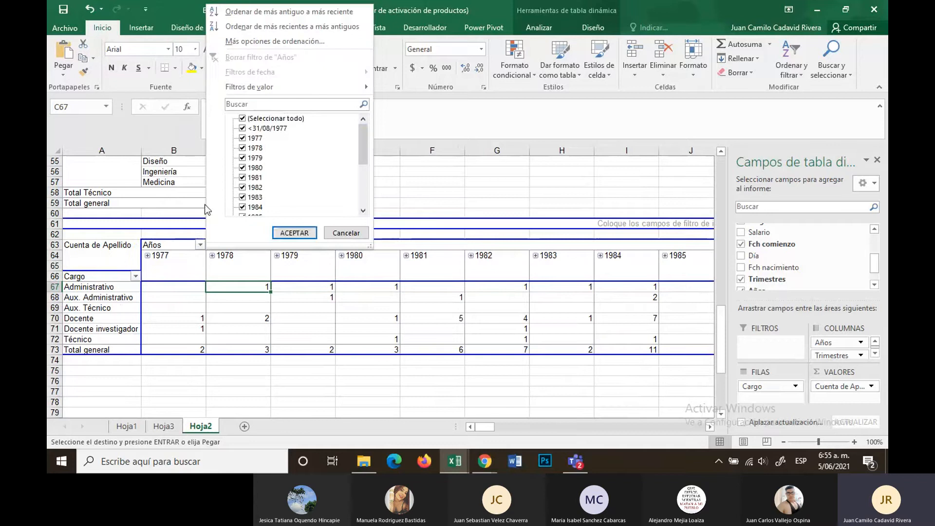
left_click(242, 118)
left_click(242, 158)
left_click(294, 232)
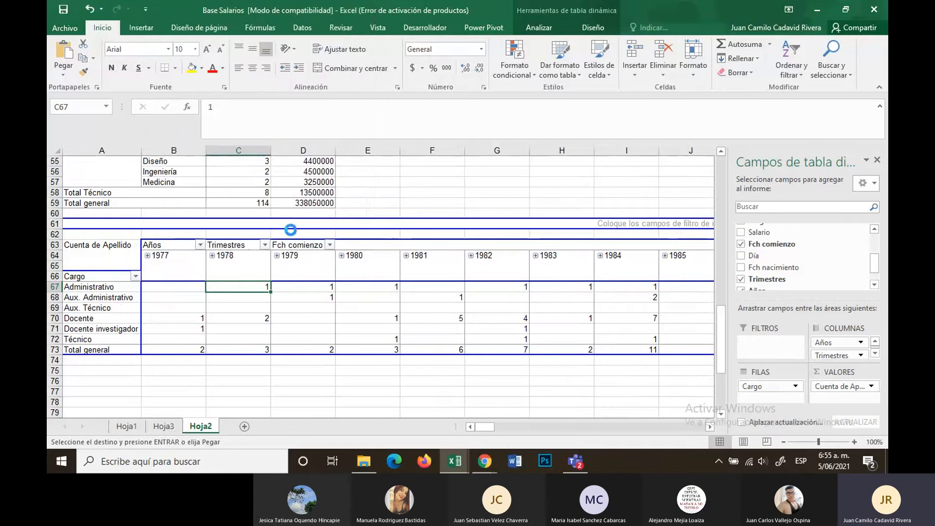
Step: Reselect all years in the Años filter of the PivotTable at A63
left_click(163, 245)
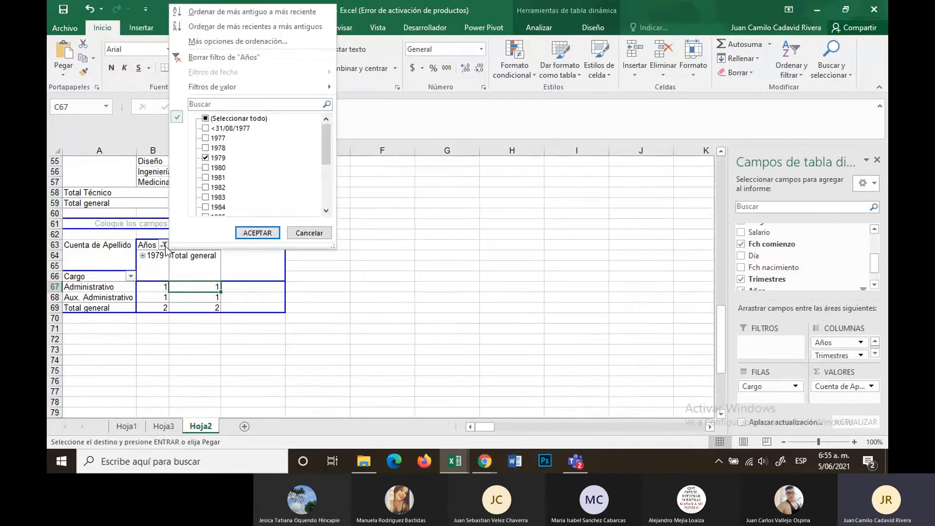
left_click(212, 119)
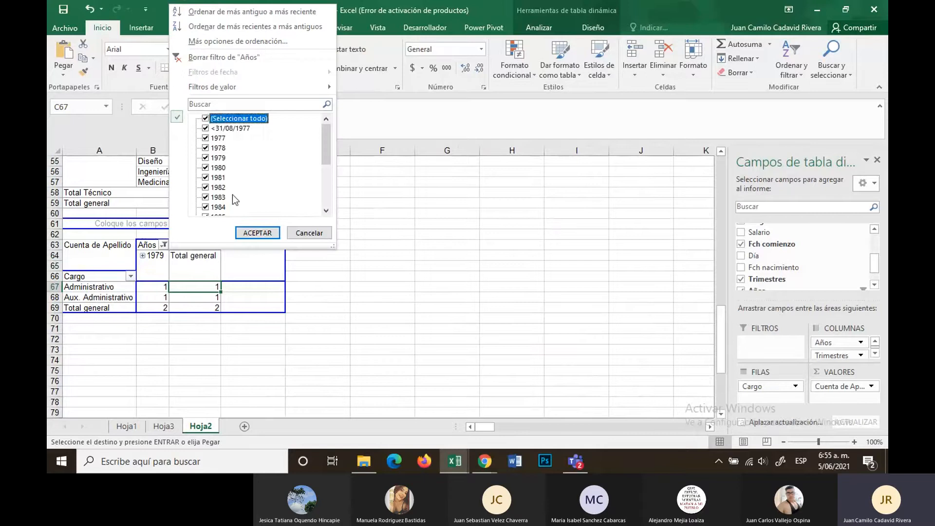
left_click(256, 234)
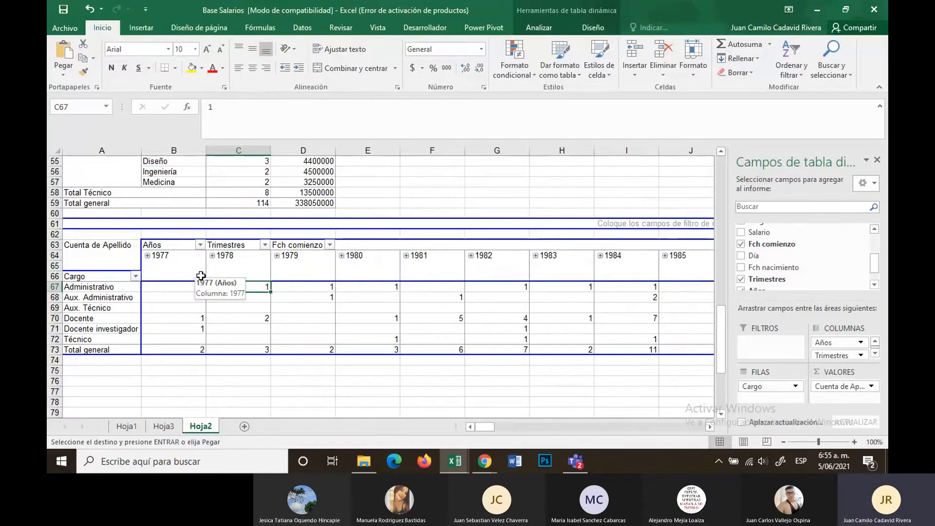
Step: Zoom the sheet out to 71% and review the year columns across the PivotTable at A63
left_click_drag(488, 427, 506, 426)
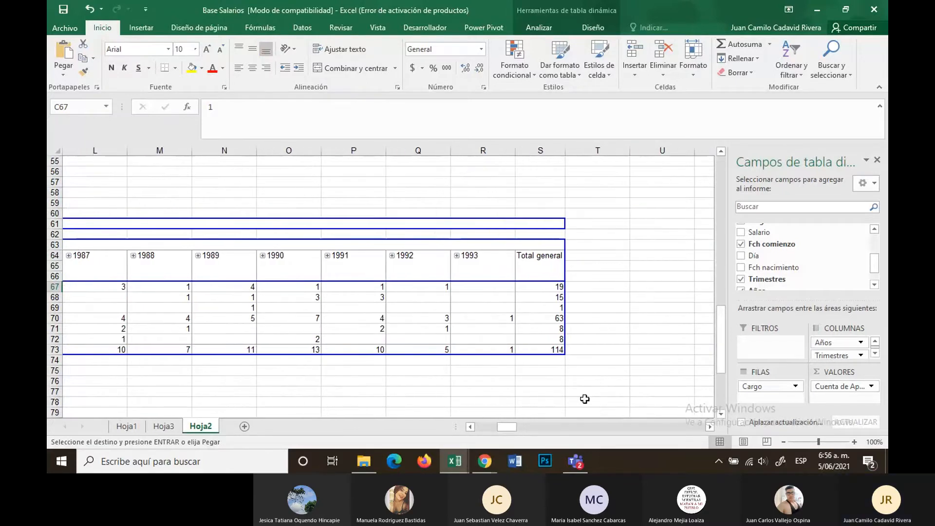
left_click(809, 441)
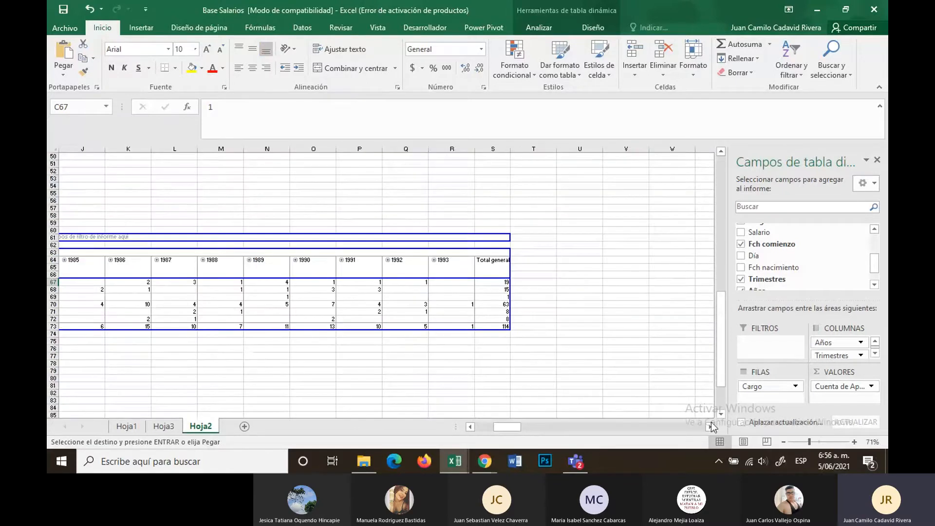
left_click_drag(507, 426, 473, 427)
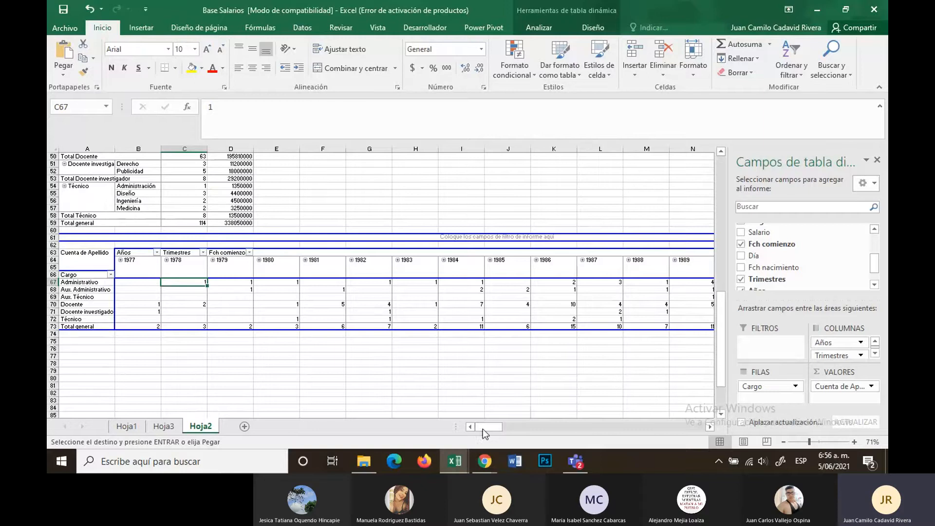
left_click(546, 24)
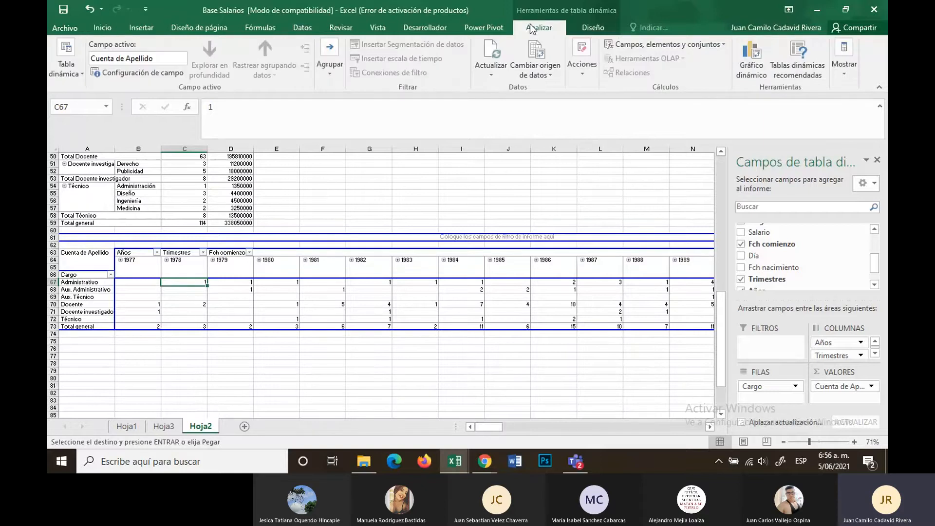
left_click(583, 30)
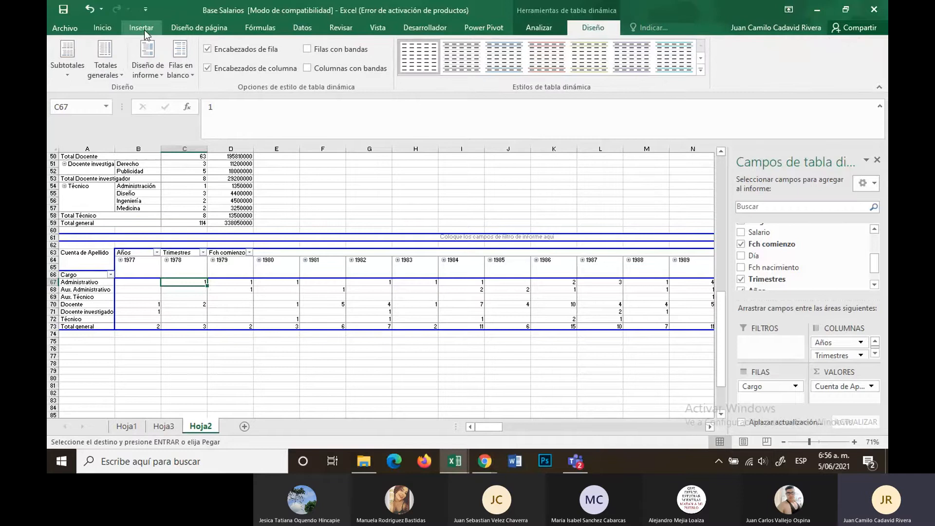
mouse_move(195, 164)
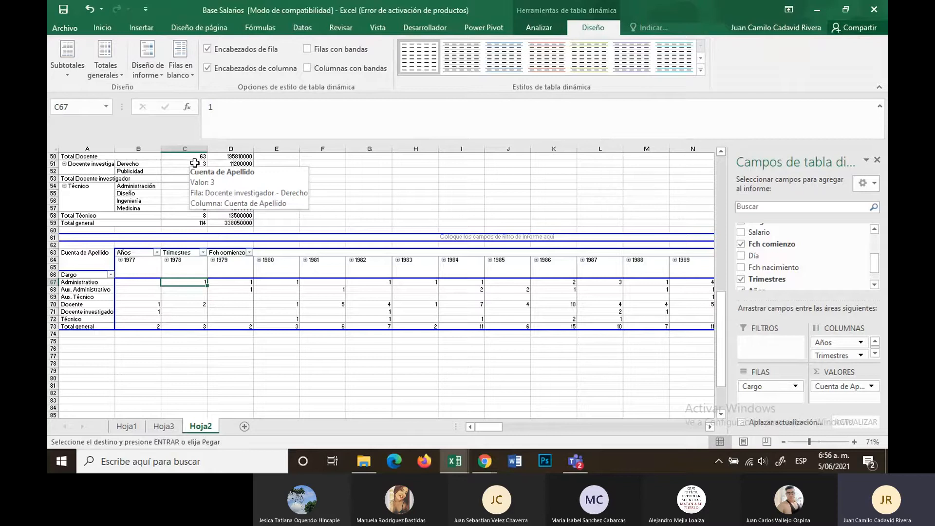
left_click(160, 28)
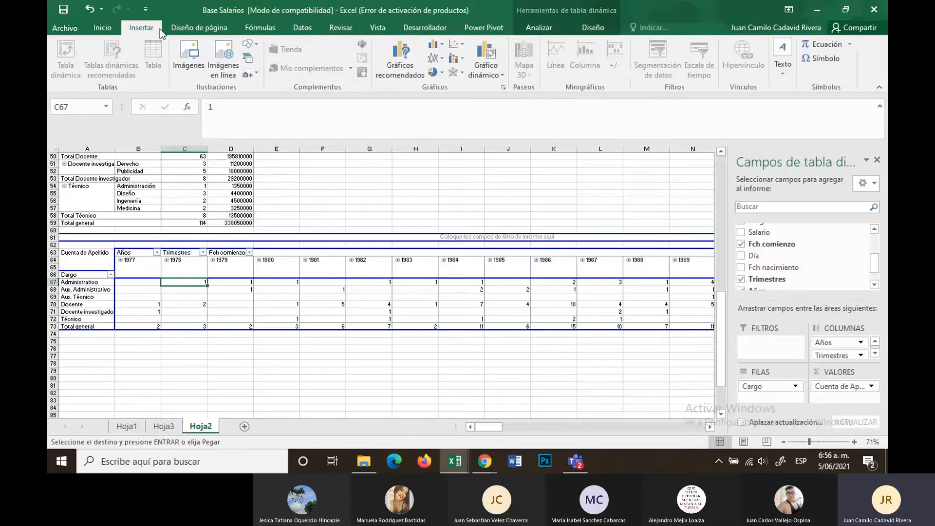
left_click(323, 319)
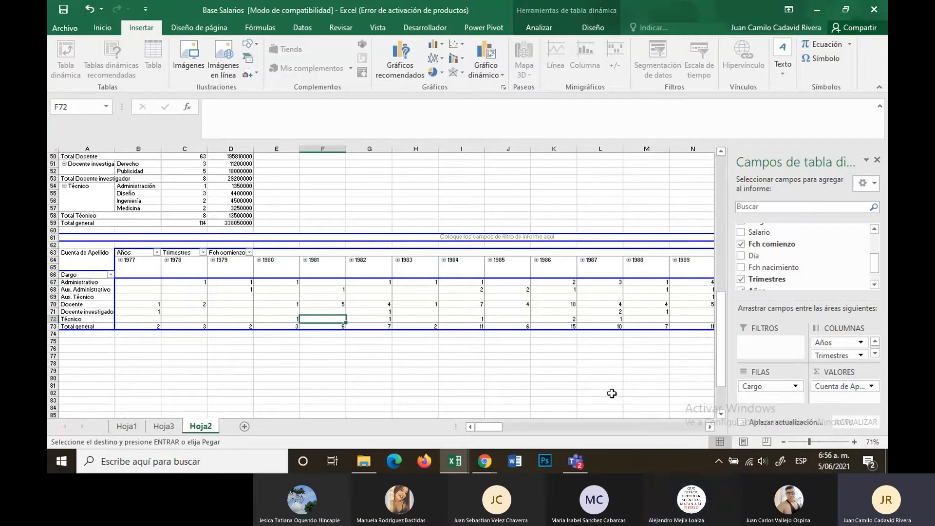
left_click_drag(164, 284, 381, 298)
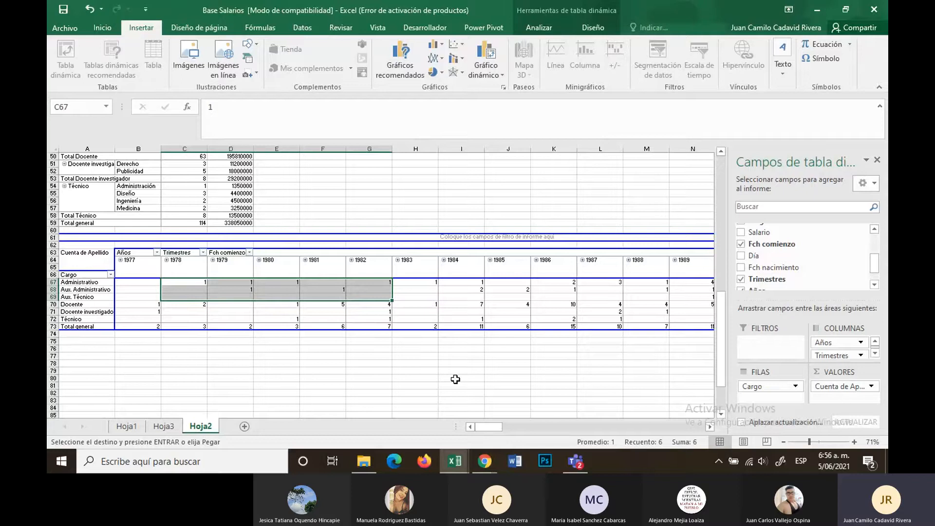
Step: Examine the yearly hiring pivot table by Cargo on Hoja2 through its Total general column, along with the salary pivot table above it
left_click(497, 354)
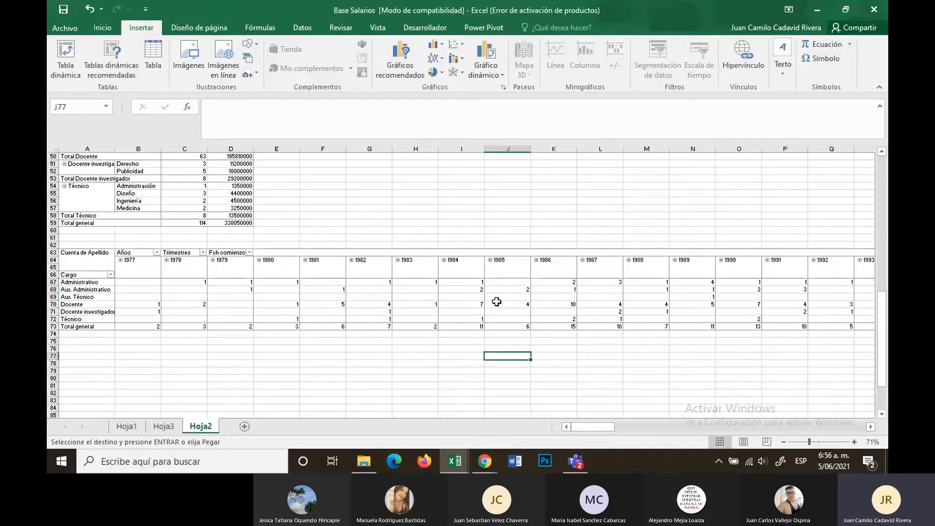
scroll(265, 188, "up", 2)
scroll(265, 188, "down", 2)
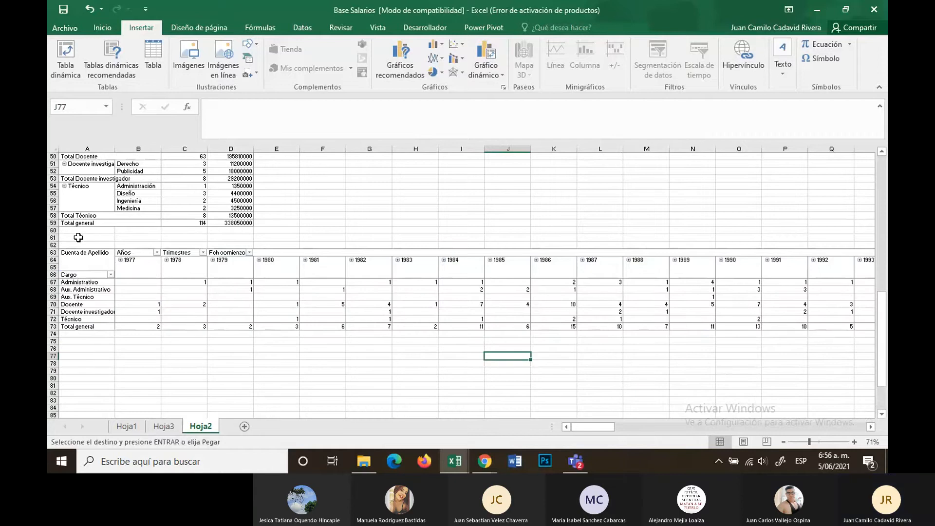
left_click(81, 295)
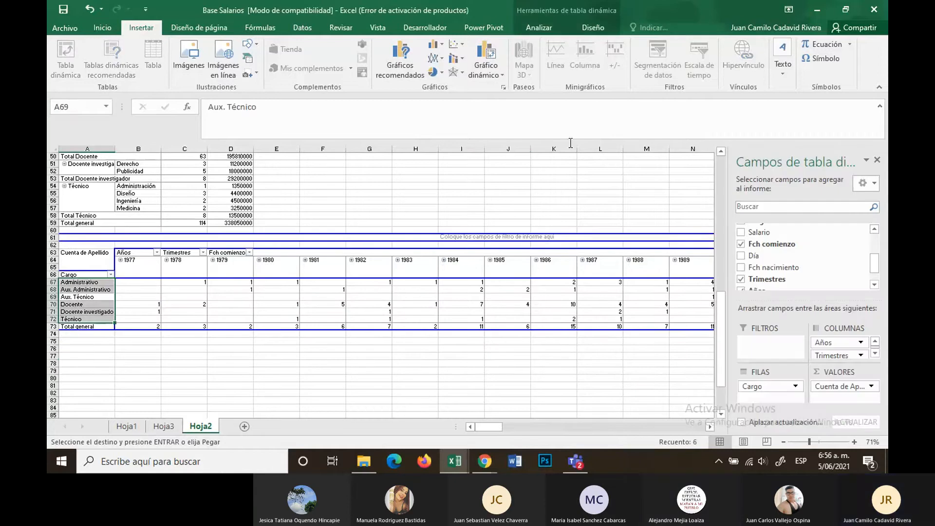
left_click(710, 427)
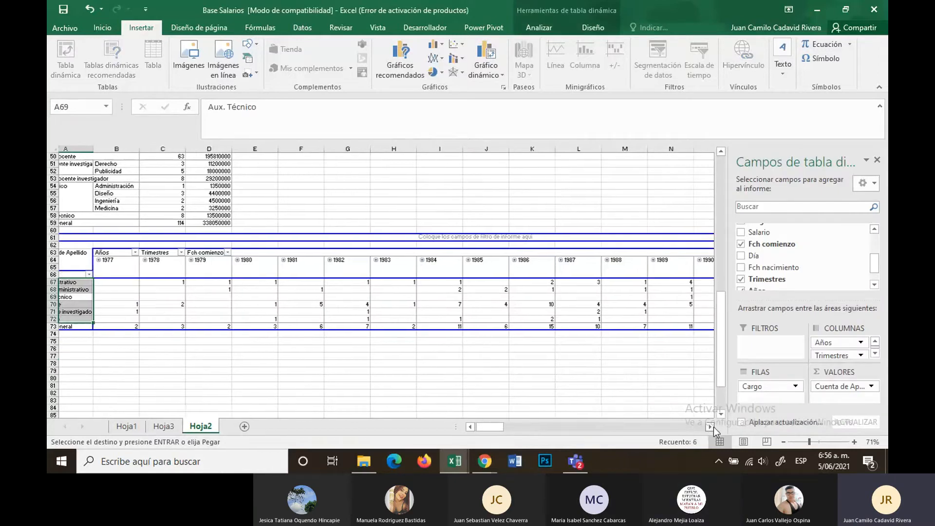
left_click(710, 427)
left_click(568, 371)
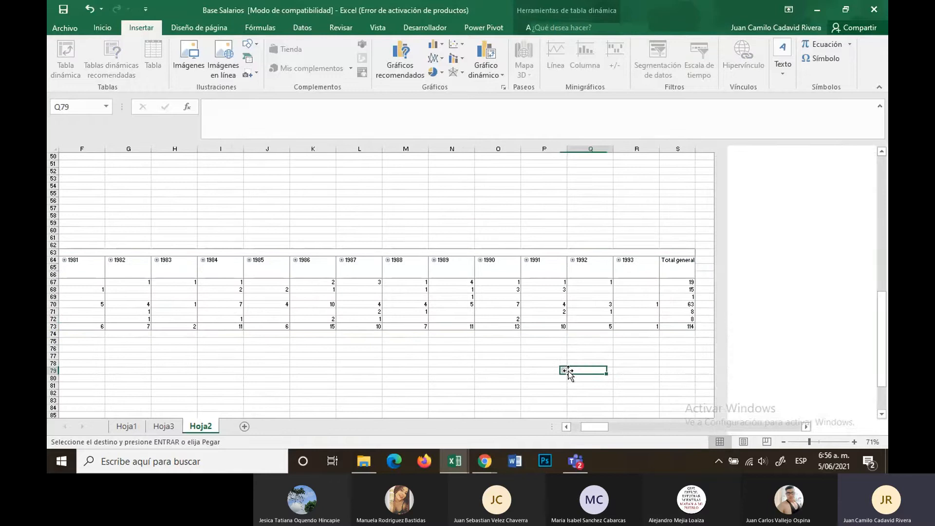
left_click(544, 296)
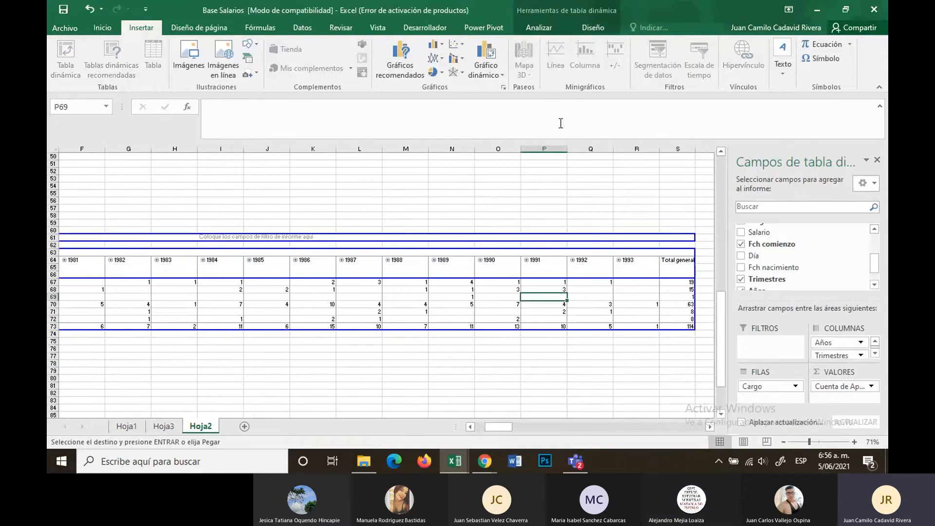
left_click(445, 222)
left_click_drag(586, 433, 572, 431)
scroll(359, 252, "up", 6)
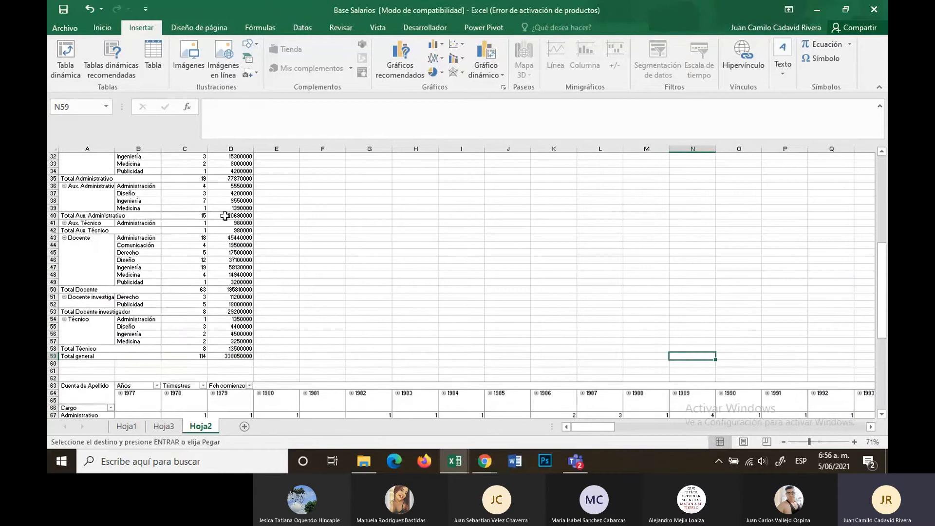
scroll(225, 216, "up", 10)
key("Escape")
scroll(353, 337, "down", 13)
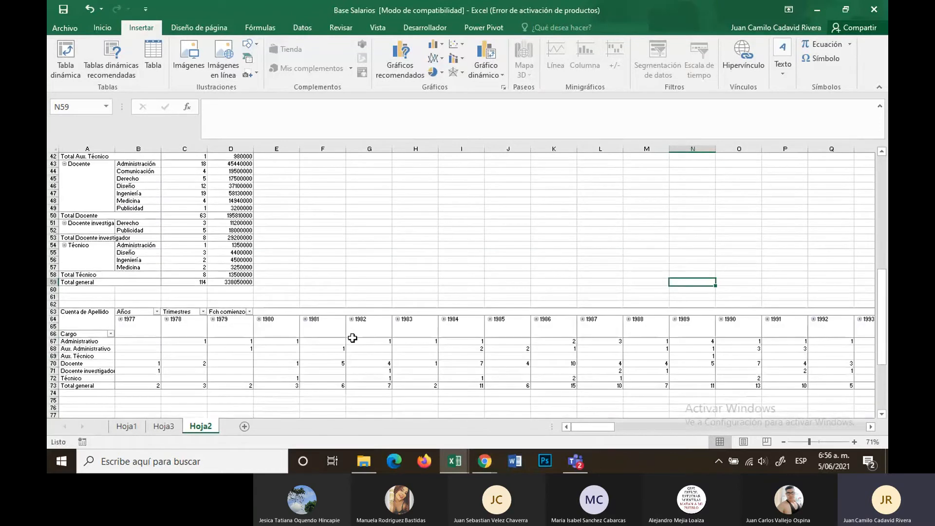
left_click(460, 334)
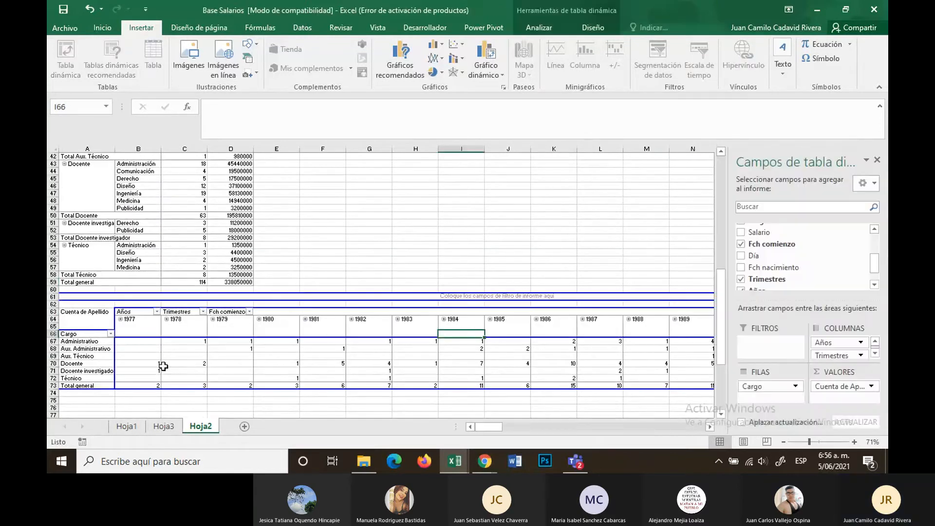
left_click_drag(134, 326, 617, 385)
scroll(128, 298, "down", 2)
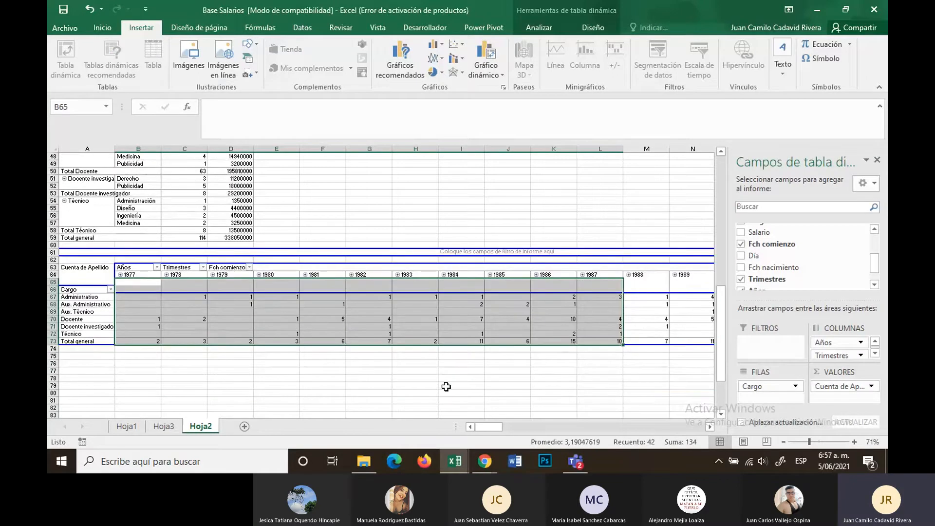
left_click(136, 355)
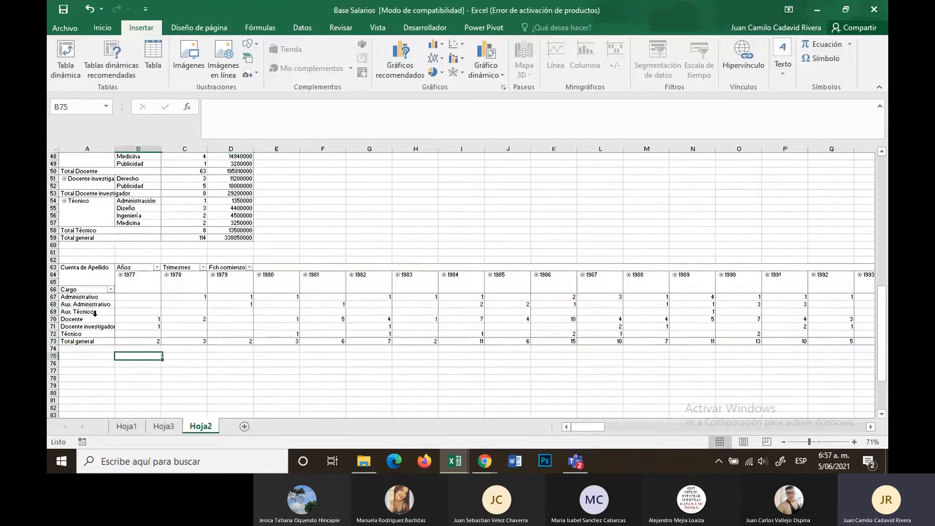
Step: Try to duplicate the yearly hiring pivot table by copying from its year header row 64 through Total general and pasting at A77
left_click_drag(93, 276, 779, 341)
key("ctrl+c")
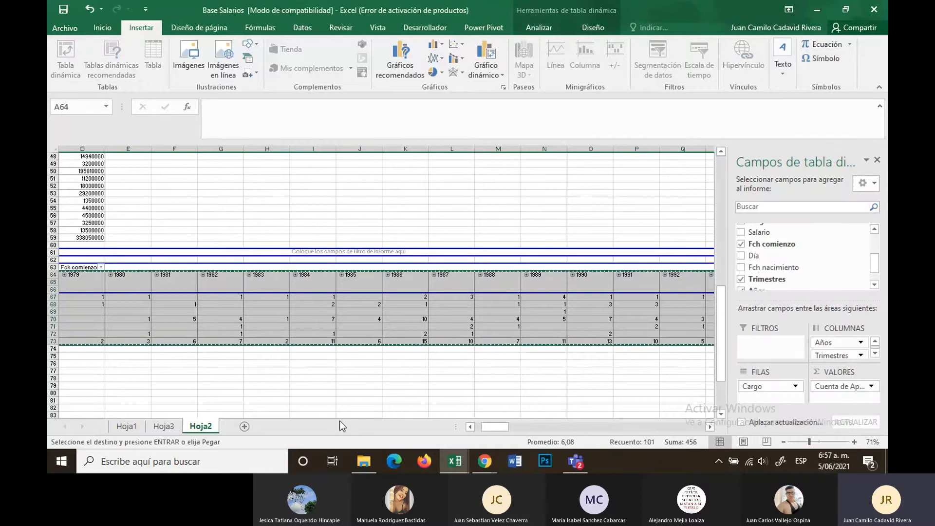
left_click_drag(494, 426, 351, 407)
scroll(351, 407, "down", 2)
key("Escape")
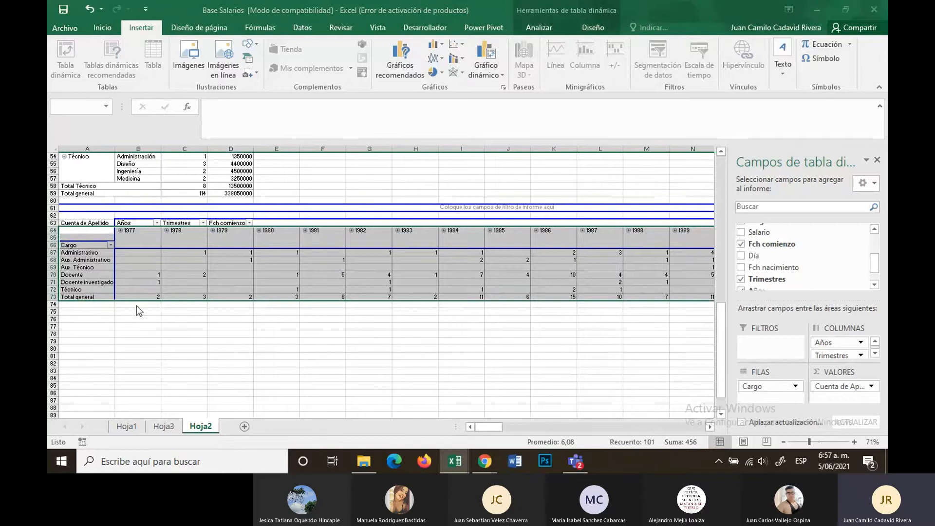
key("Delete")
left_click(473, 265)
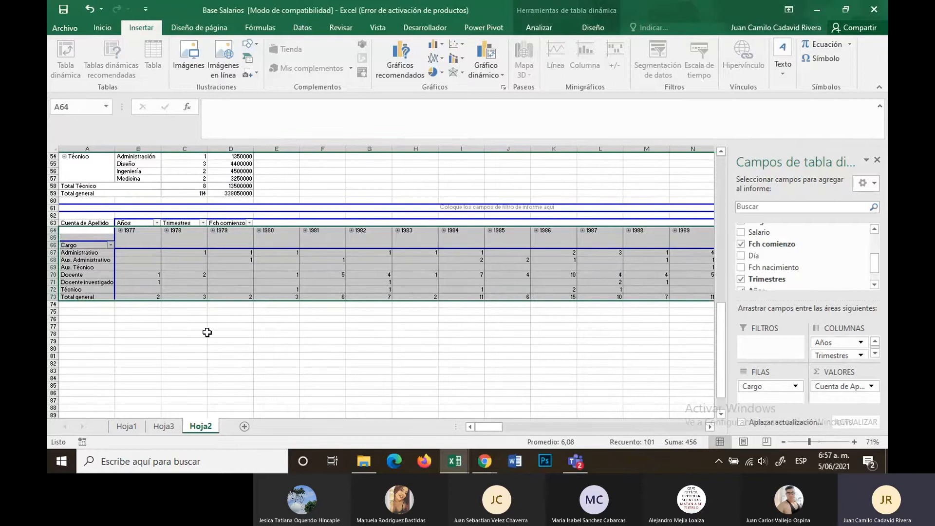
key("ctrl+c")
left_click(73, 326)
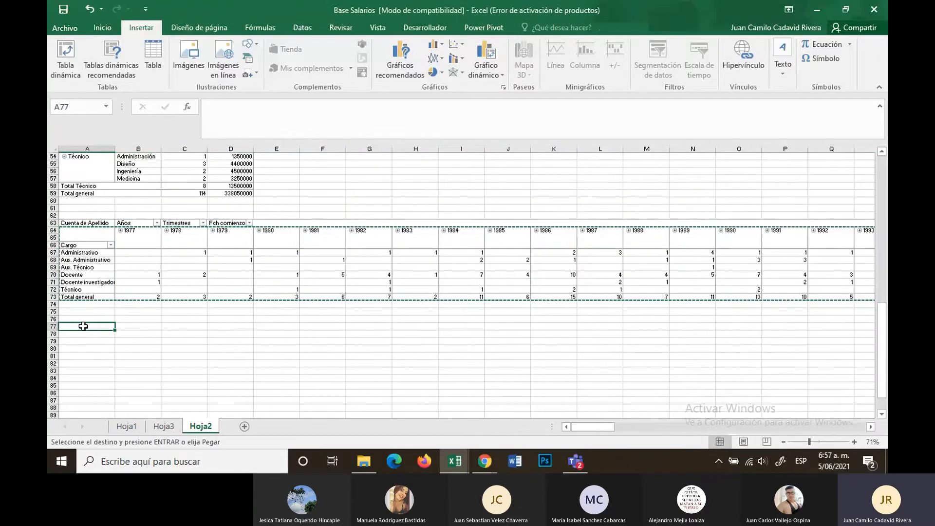
key("ctrl+v")
Step: Check the pasted block against the original pivot table, and undo the paste
left_click(276, 363)
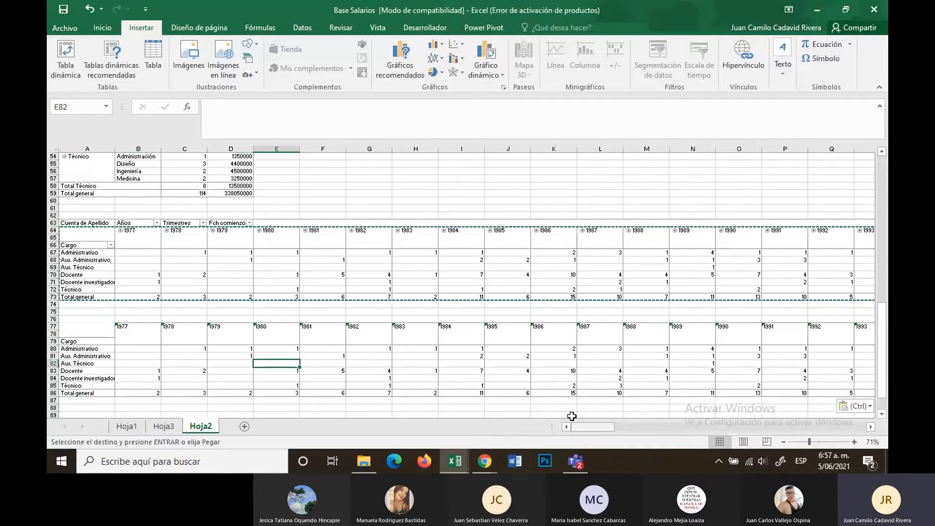
left_click(552, 386)
left_click(463, 372)
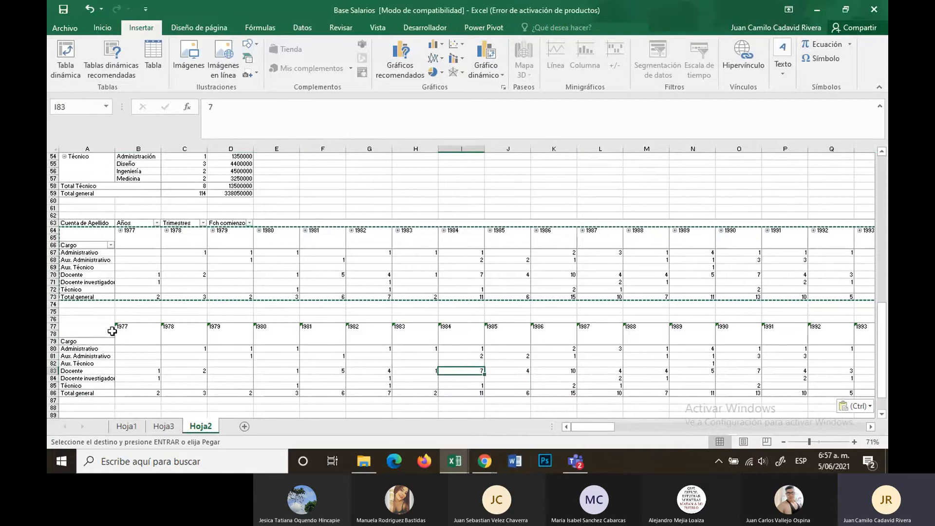
left_click(153, 280)
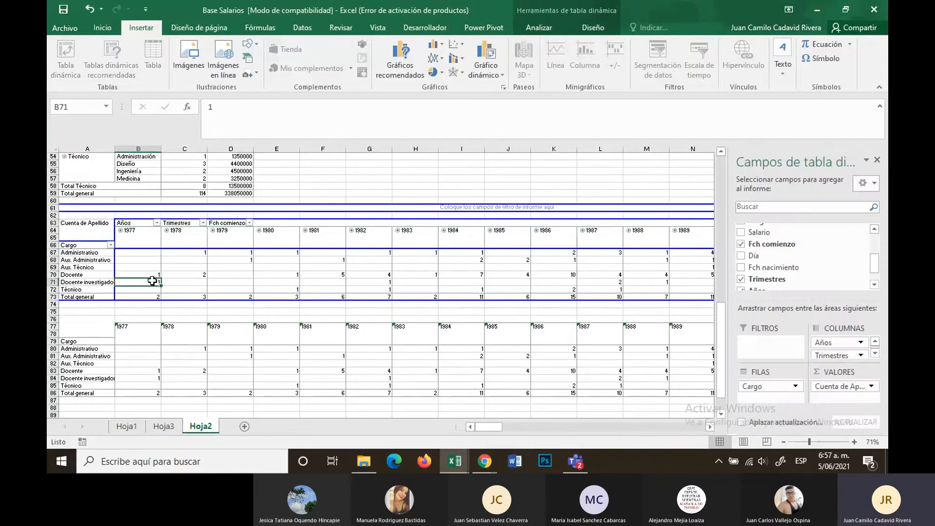
left_click(173, 363)
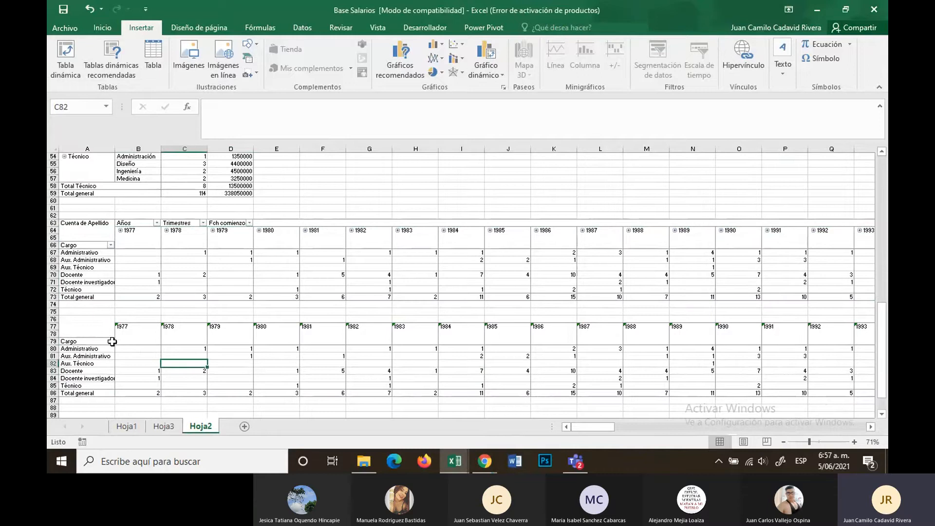
key("ctrl+z")
left_click(61, 267)
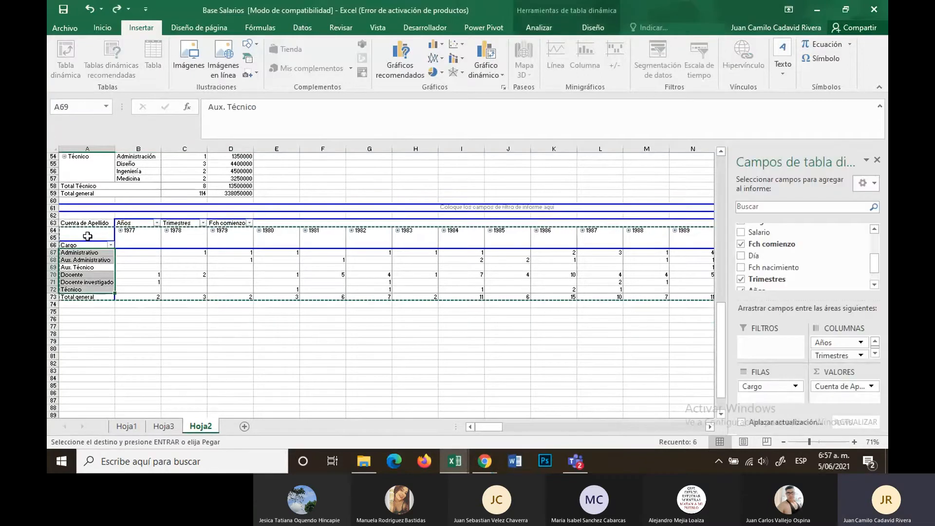
left_click_drag(473, 426, 511, 427)
key("Escape")
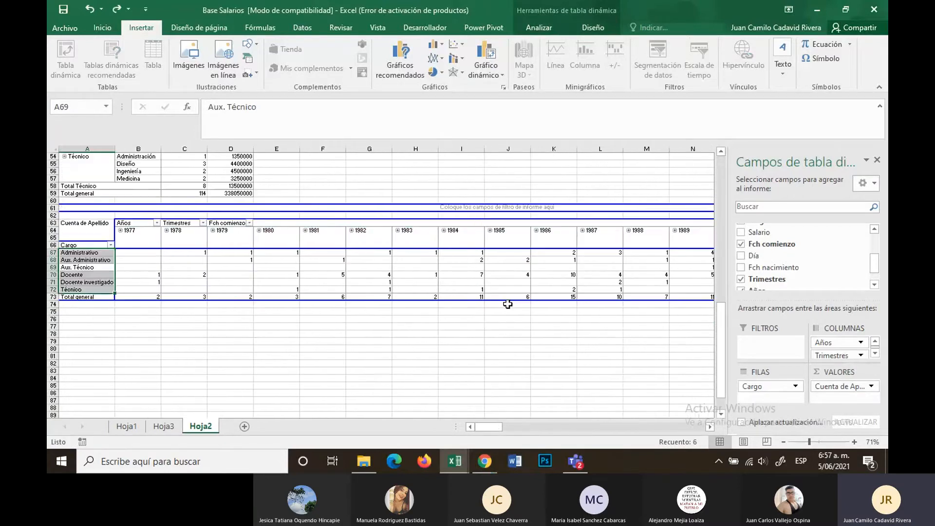
Step: Copy the entire yearly hiring pivot table, including its field header row (A63:S73), and paste it at A79
left_click_drag(708, 425, 710, 426)
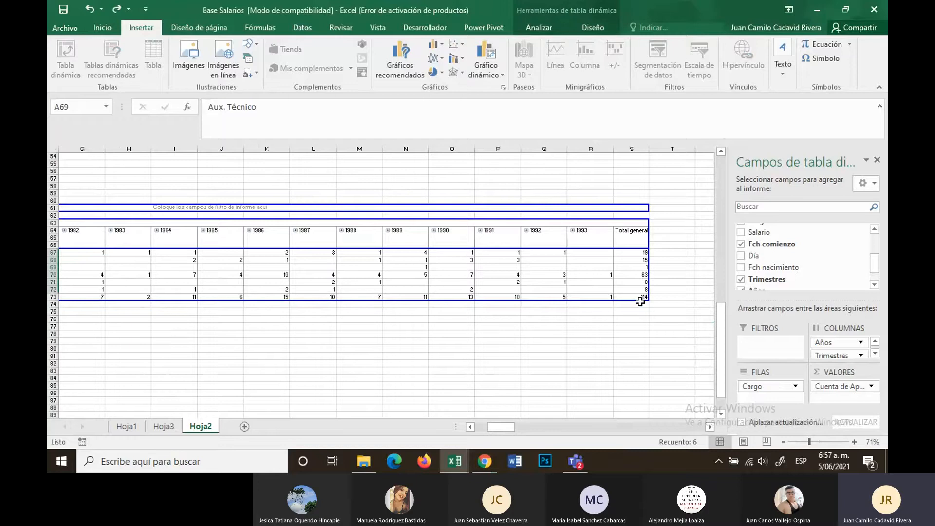
left_click_drag(640, 301, 204, 249)
left_click_drag(48, 239, 94, 224)
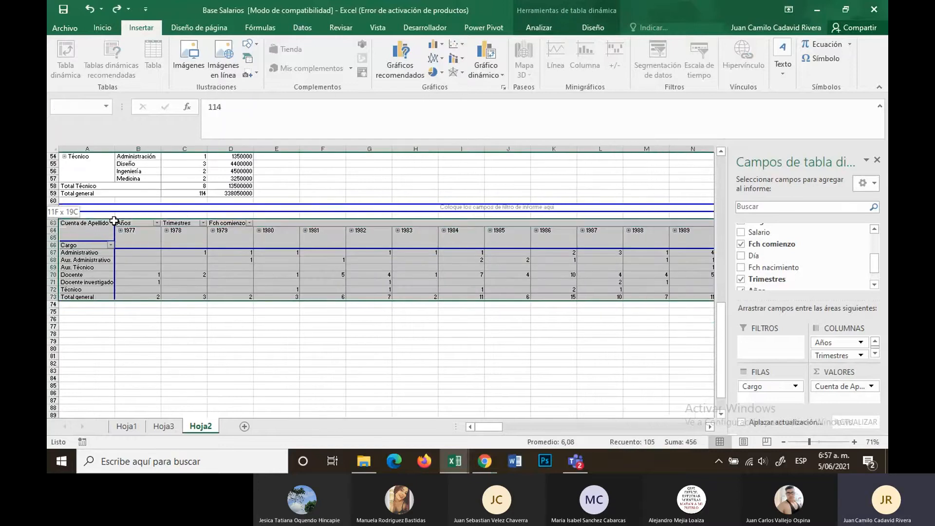
key("ctrl+c")
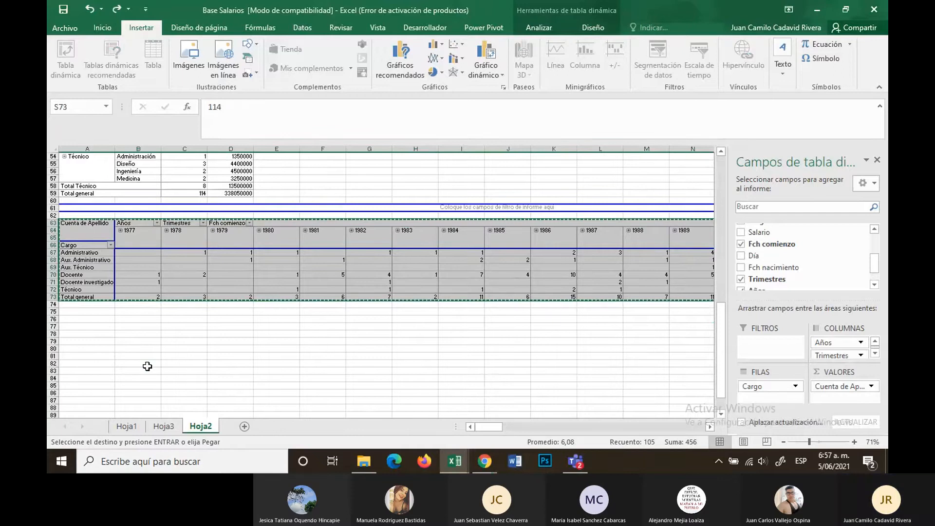
left_click(97, 341)
key("ctrl+v")
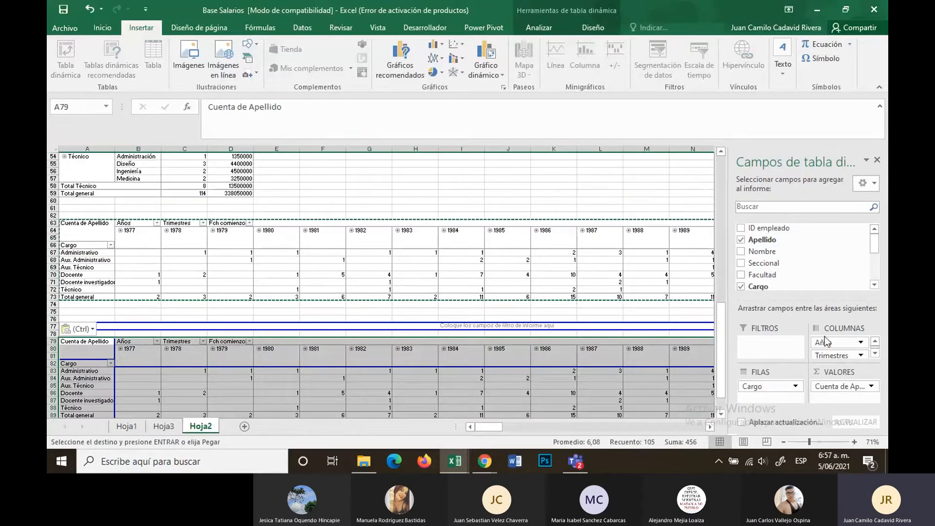
Step: Remove Años and Fch comienzo from the columns of the copied pivot table, keeping only Trimestres
left_click_drag(827, 344, 563, 341)
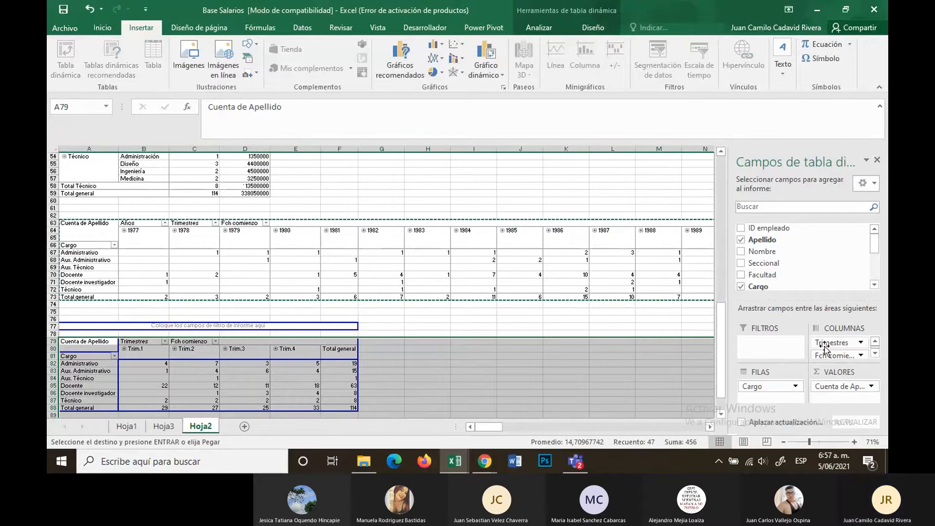
left_click_drag(833, 355, 677, 346)
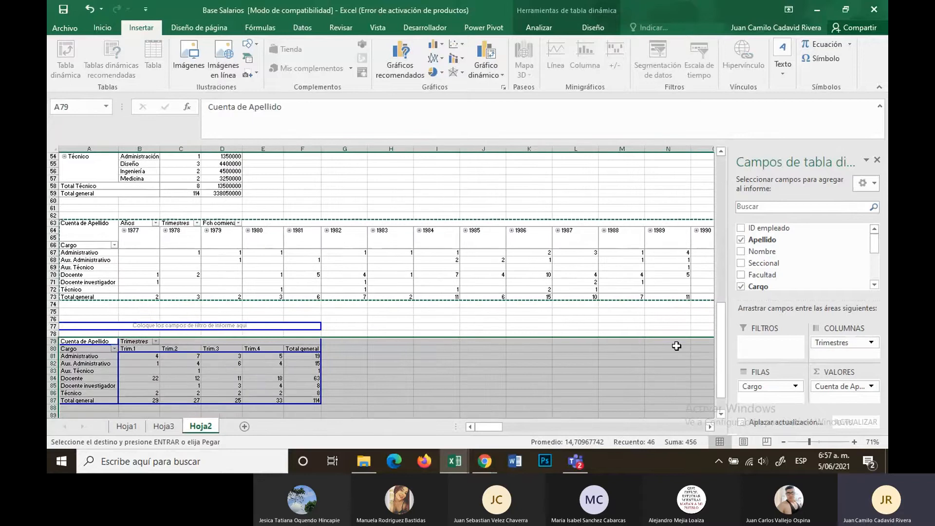
left_click(427, 384)
left_click(255, 400)
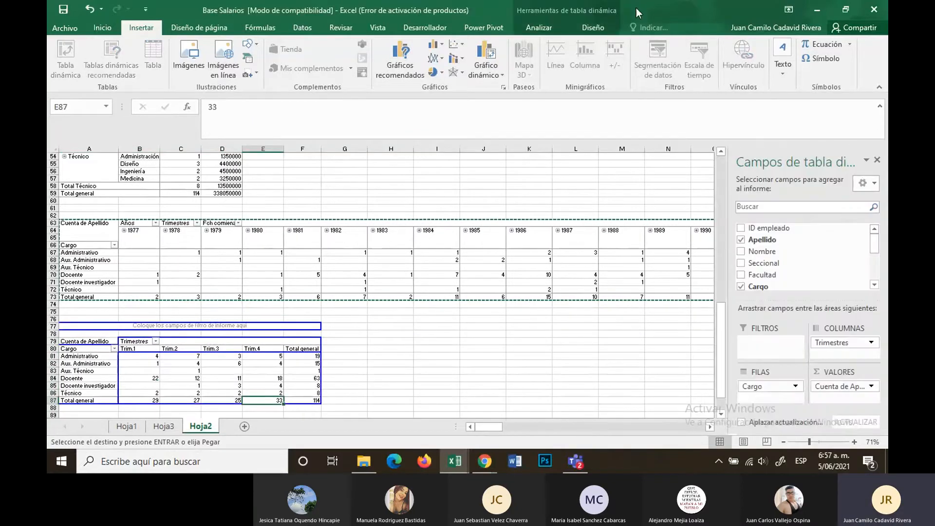
left_click(586, 29)
left_click(539, 29)
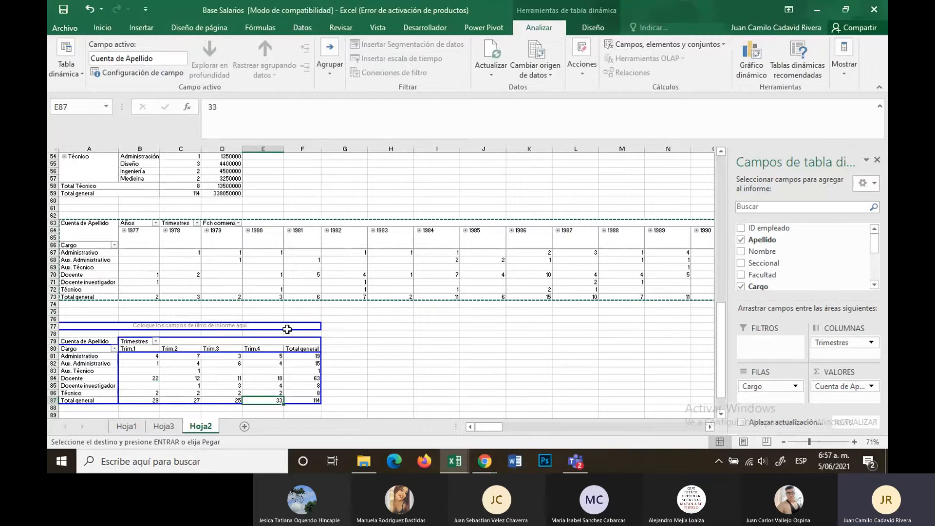
left_click(278, 348)
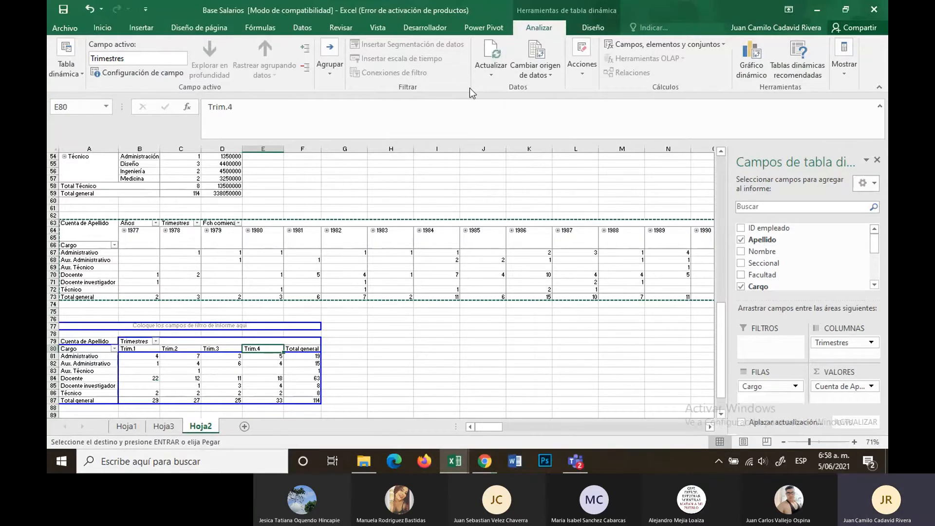
left_click(593, 27)
left_click(539, 27)
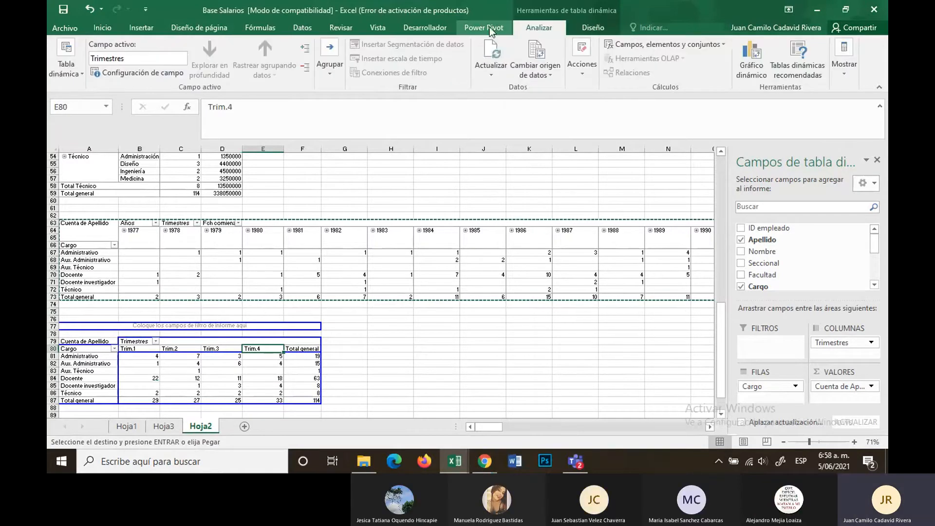
left_click(483, 27)
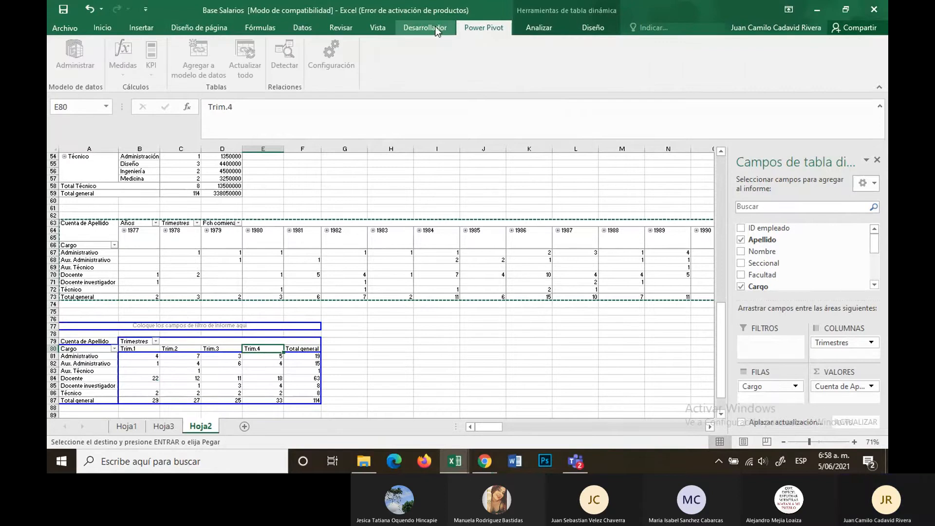
left_click(419, 30)
left_click(377, 27)
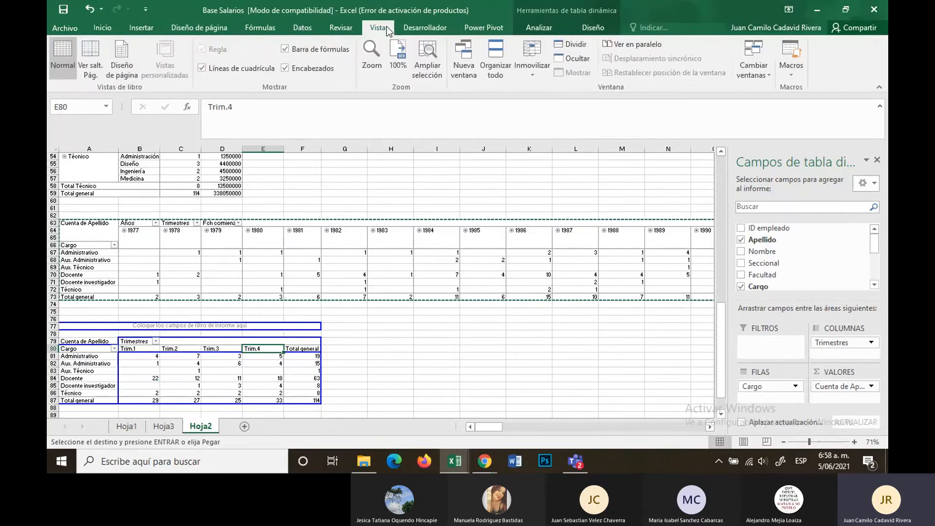
left_click(335, 28)
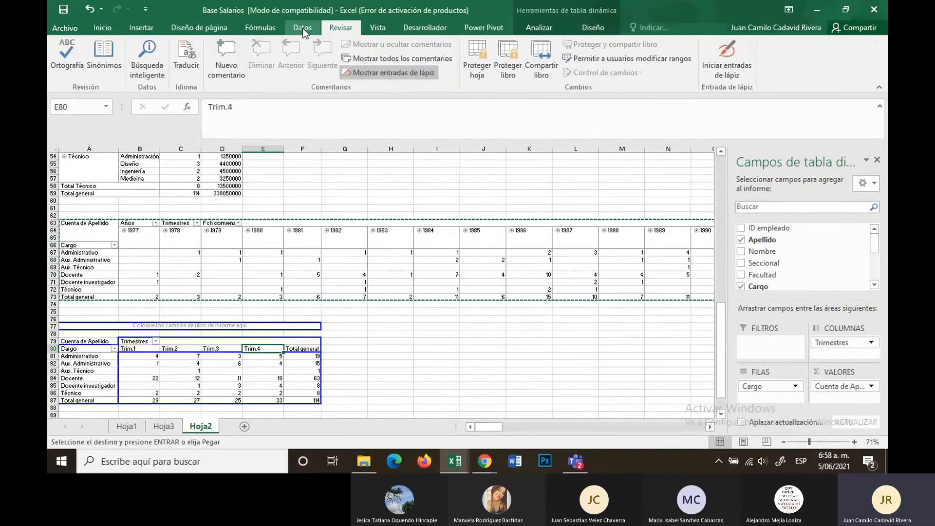
left_click(302, 28)
left_click(262, 30)
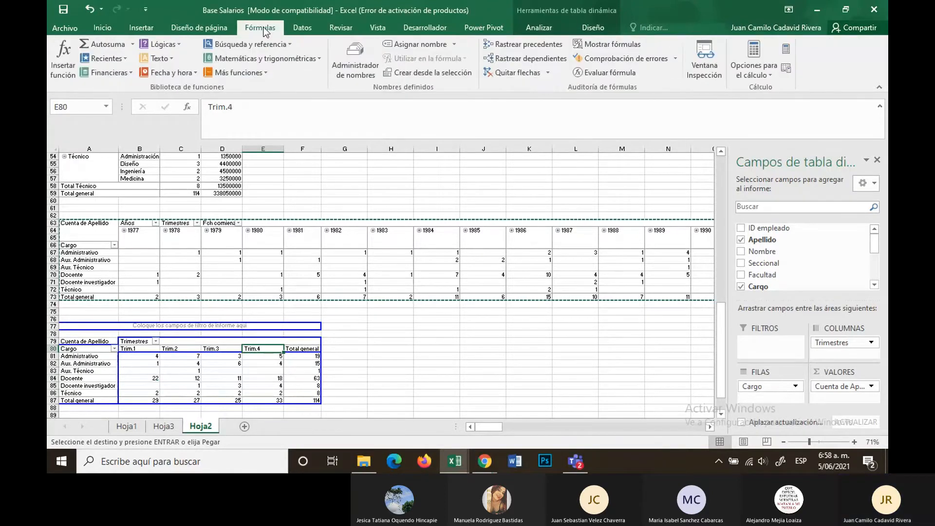
Step: Deselect the quarterly pivot table and cancel the pending copy of the yearly pivot table
left_click(204, 29)
left_click(132, 28)
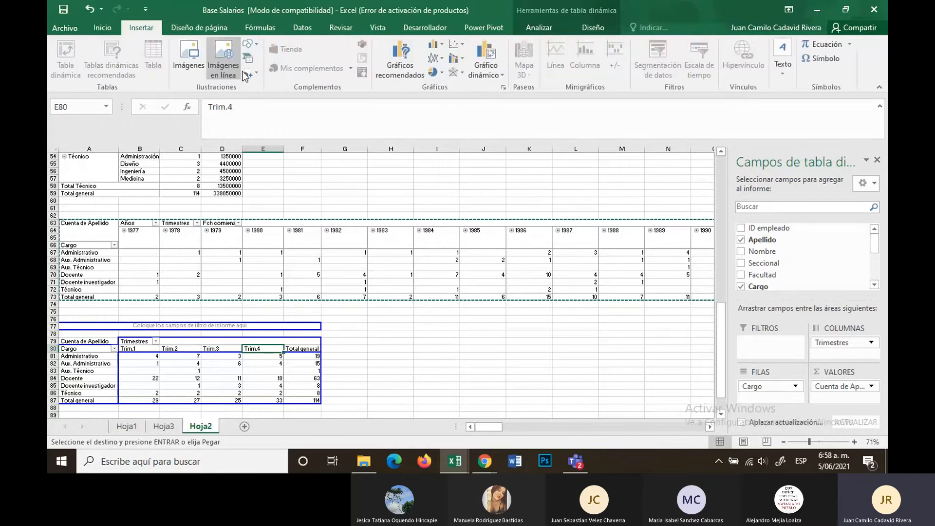
left_click(401, 385)
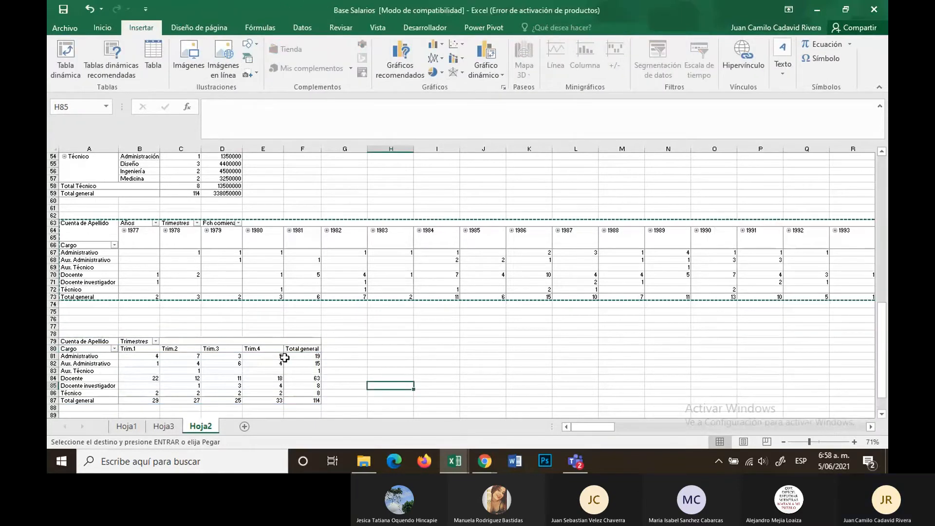
key("Escape")
scroll(284, 357, "down", 2)
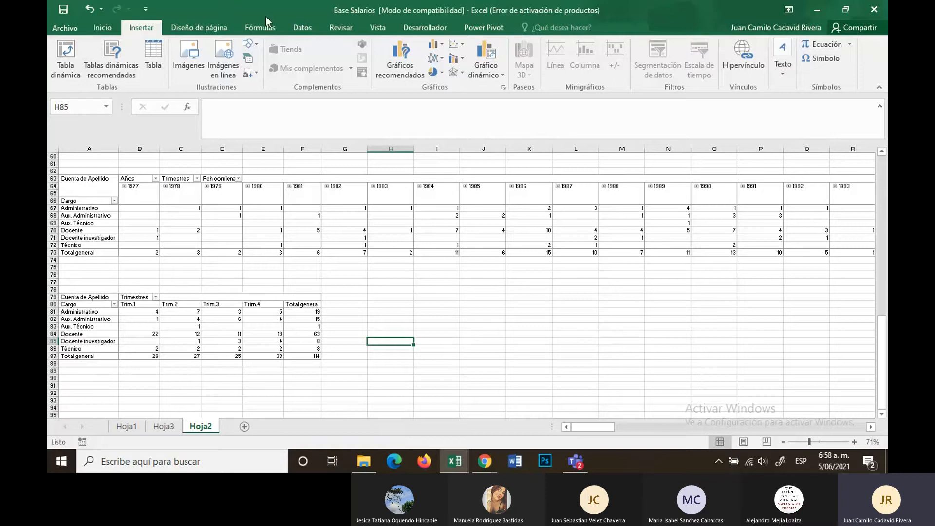
Step: Start saving a copy of the workbook under another location and choose Escritorio as the destination folder
left_click(74, 30)
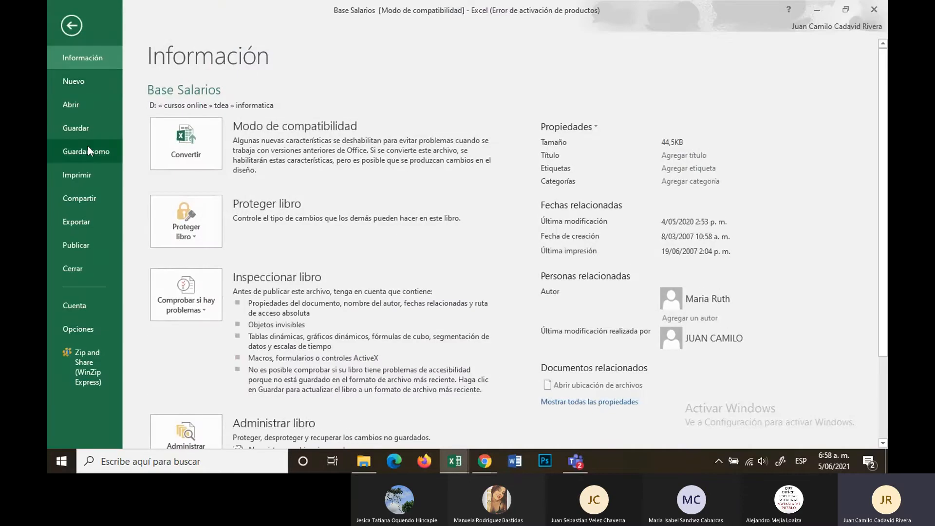
left_click(83, 160)
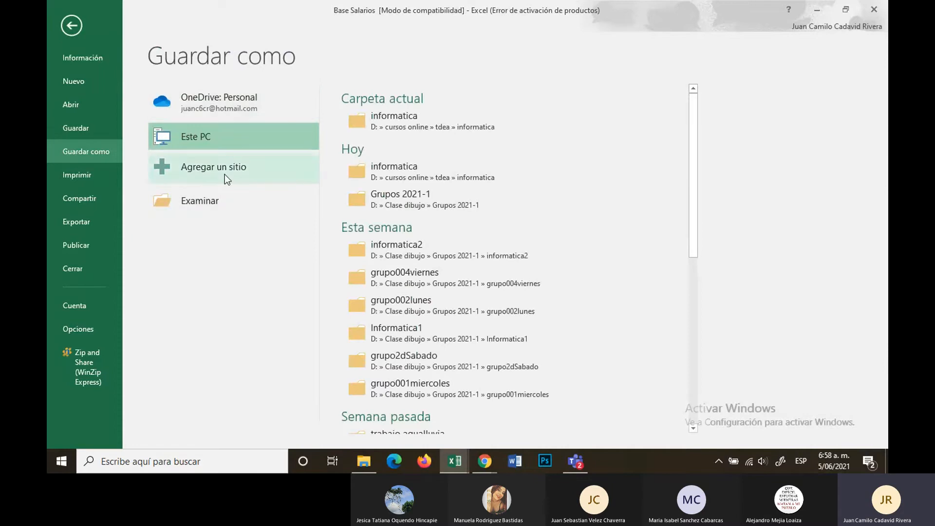
scroll(428, 299, "down", 3)
scroll(427, 299, "down", 4)
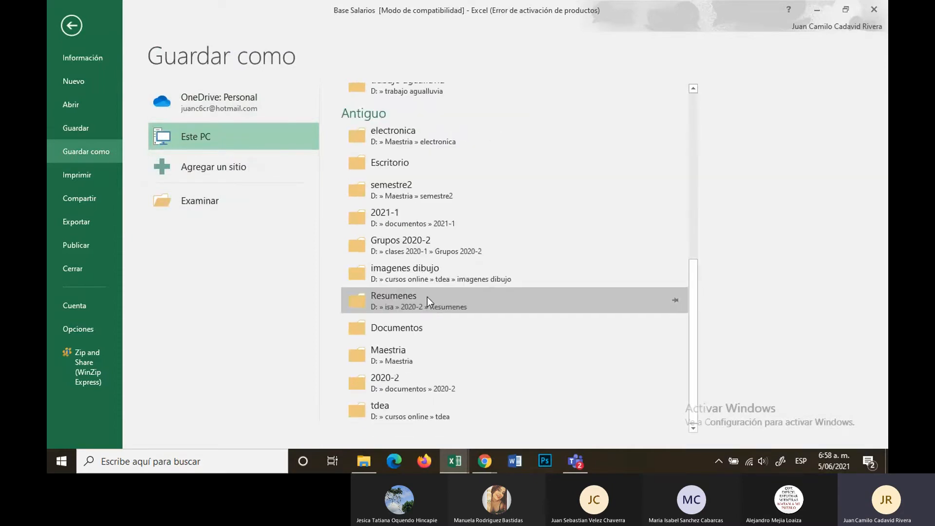
scroll(309, 296, "up", 1)
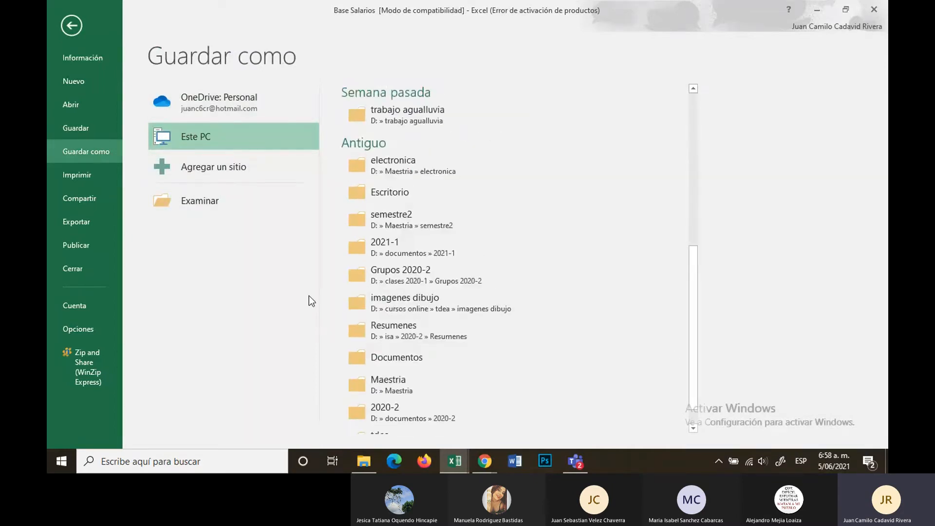
left_click(210, 195)
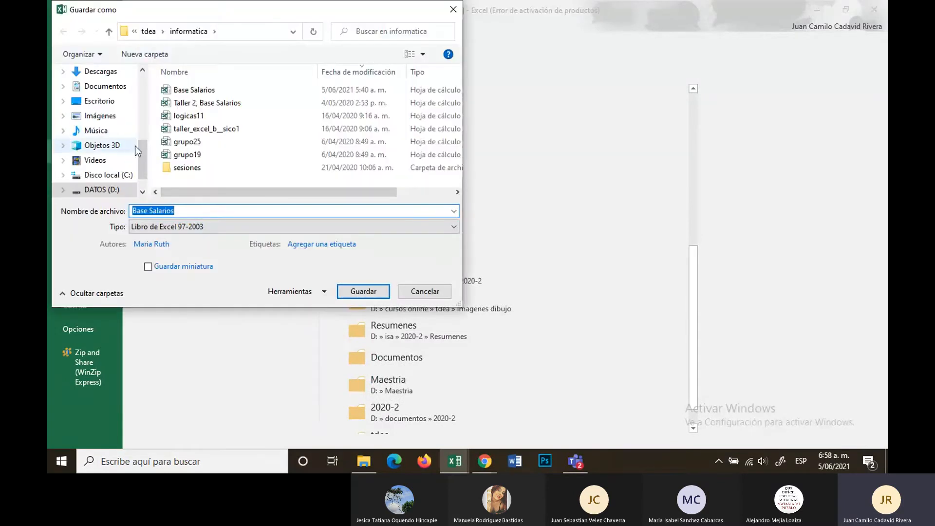
scroll(144, 162, "up", 5)
left_click(99, 96)
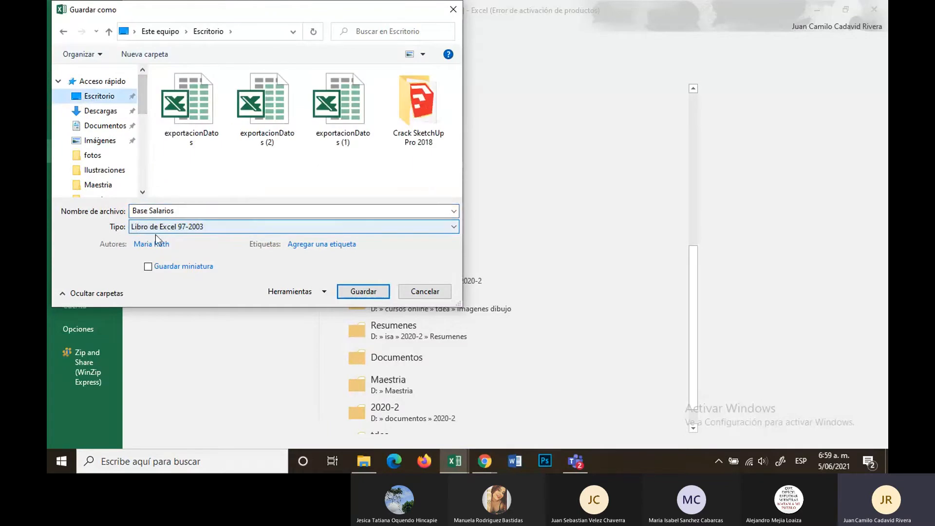
Step: Save Base Salarios in the Libro de Excel format, agreeing to store it as a macro-free workbook
left_click(216, 233)
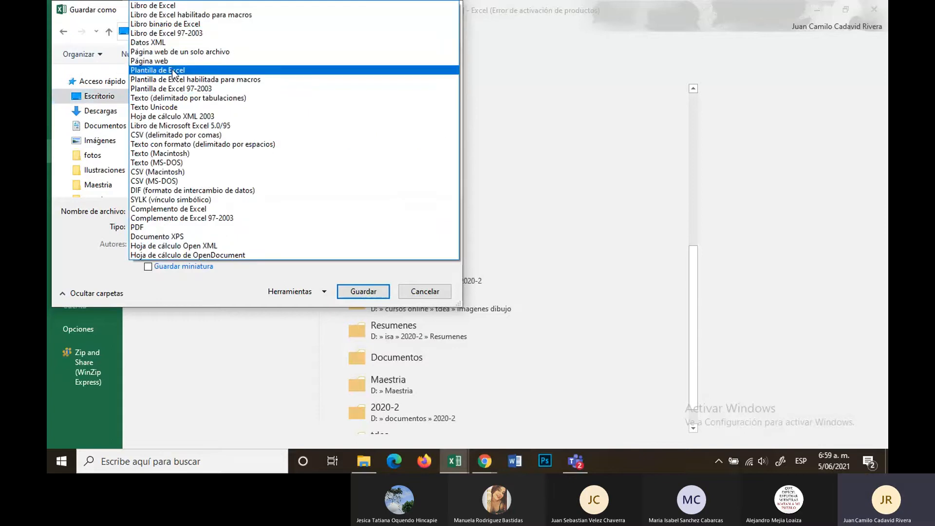
left_click(161, 5)
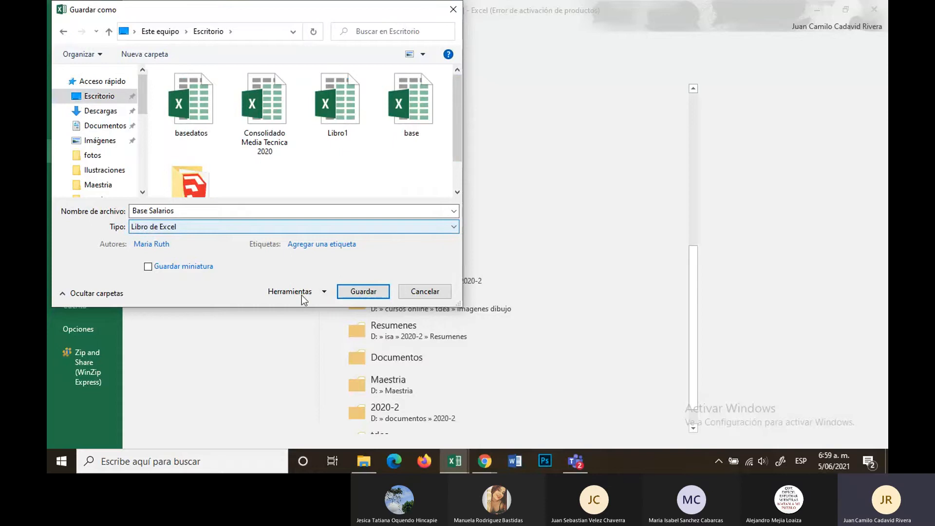
left_click(364, 292)
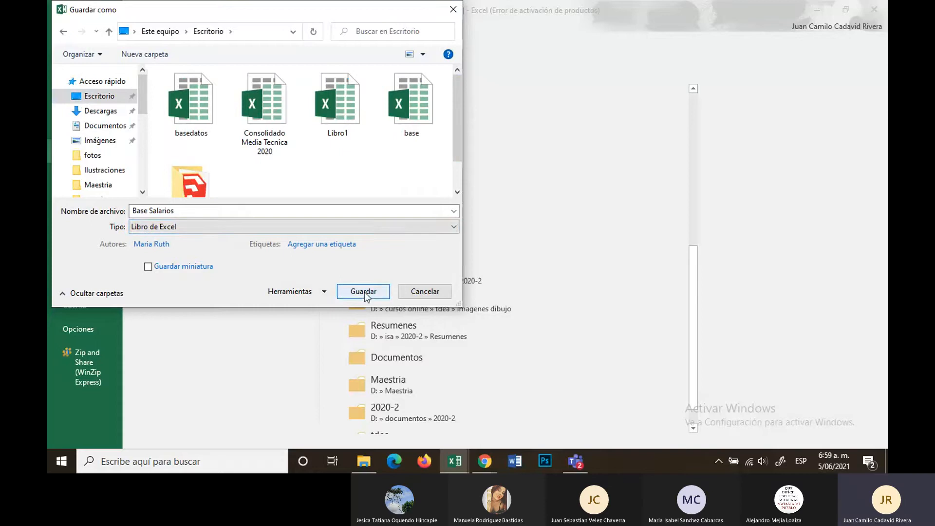
left_click(364, 292)
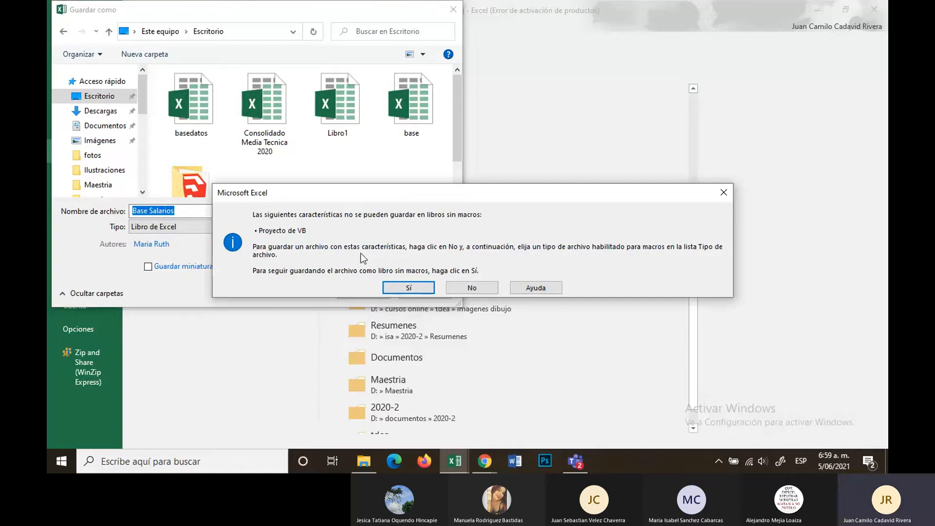
left_click(401, 291)
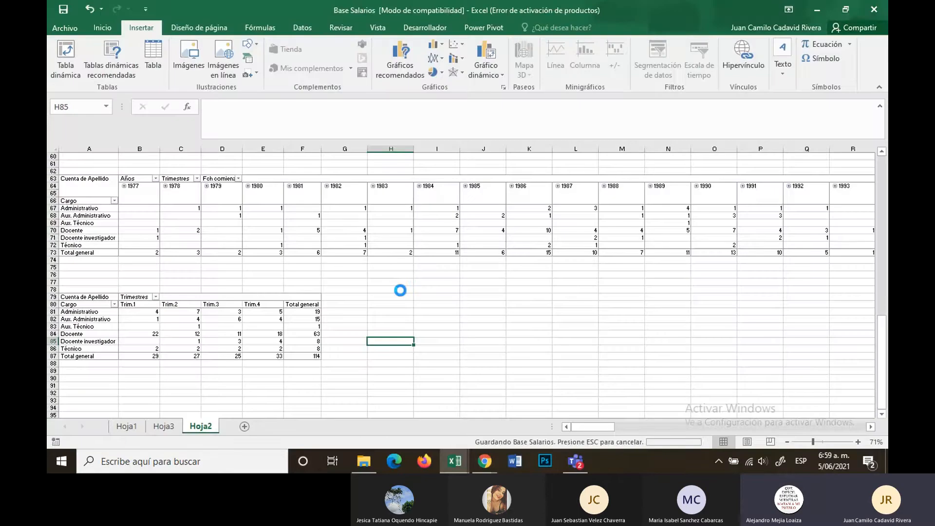
Step: Close the compatibility-mode workbook and open the Base Salarios copy from the desktop, with its insertion commands displayed
left_click(870, 15)
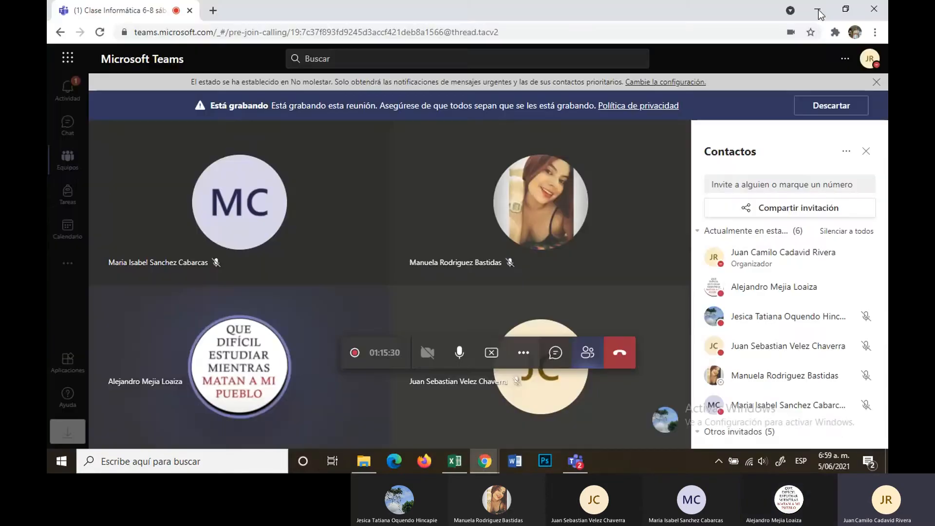
left_click(819, 10)
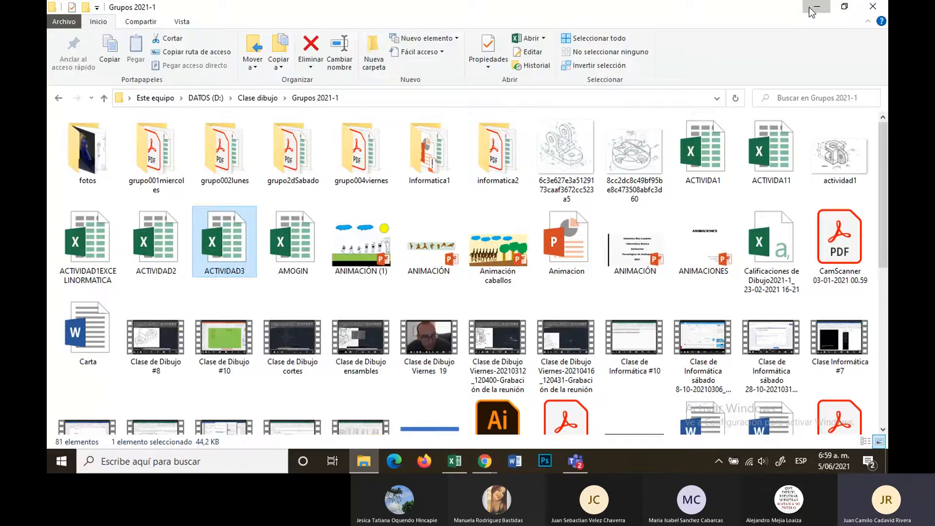
left_click(817, 7)
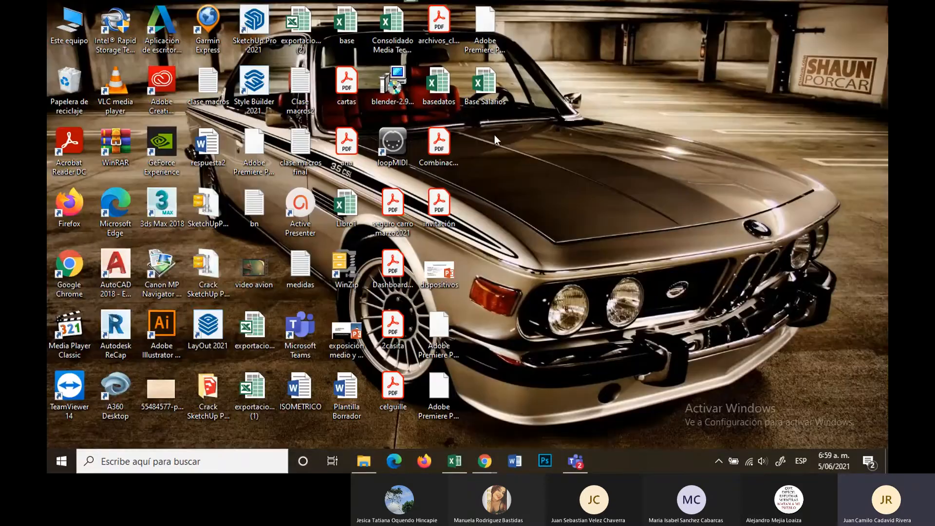
double_click(490, 100)
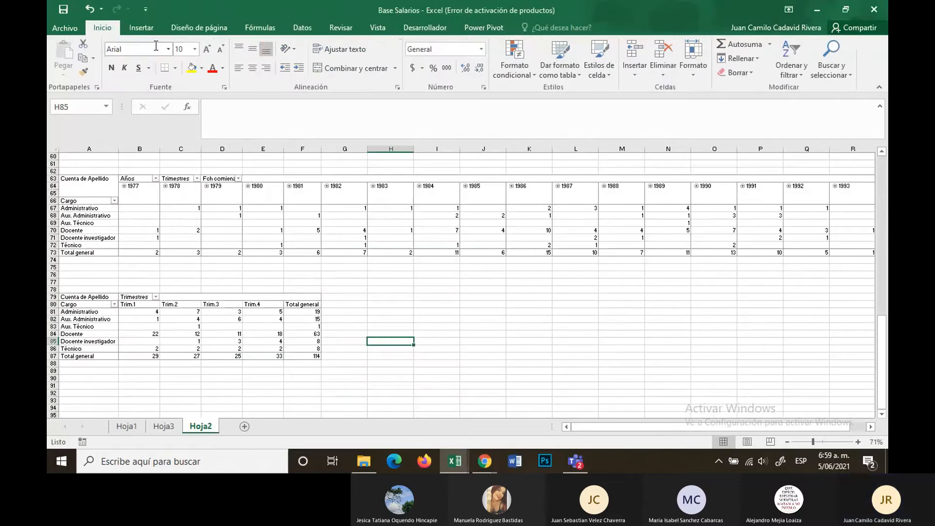
left_click(149, 30)
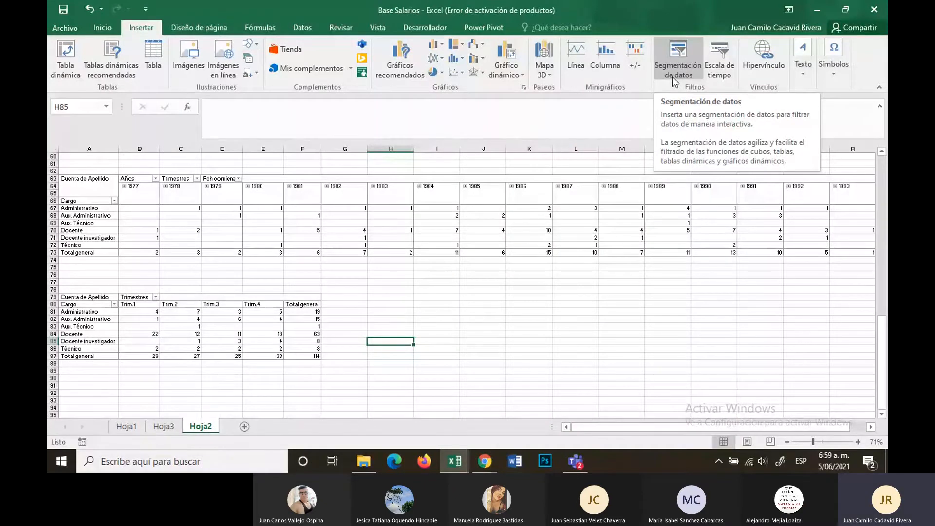
Step: Review the file formats offered for saving the workbook, and leave without saving
left_click(66, 28)
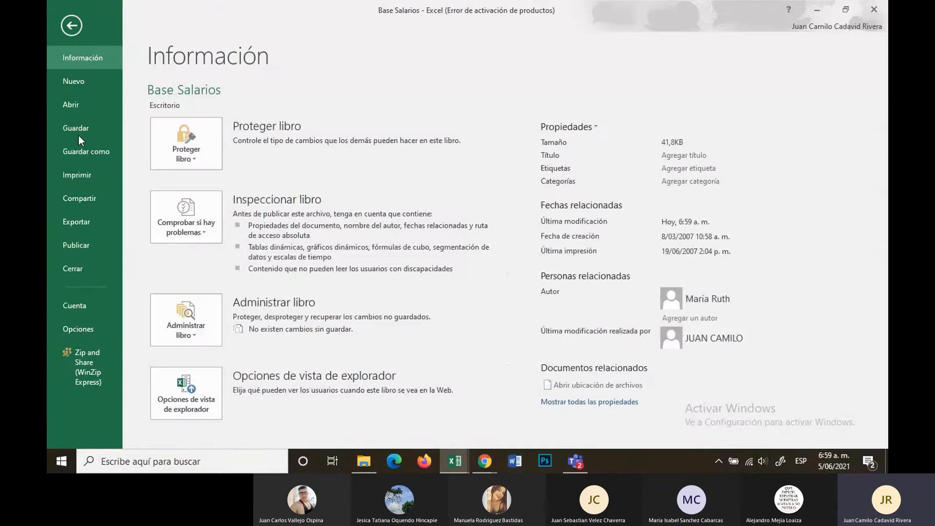
left_click(84, 153)
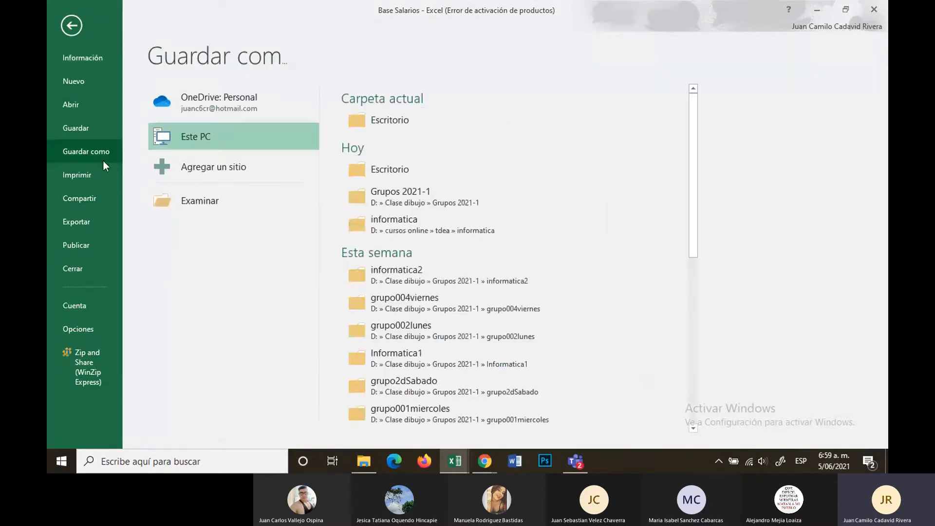
left_click(383, 128)
left_click(273, 227)
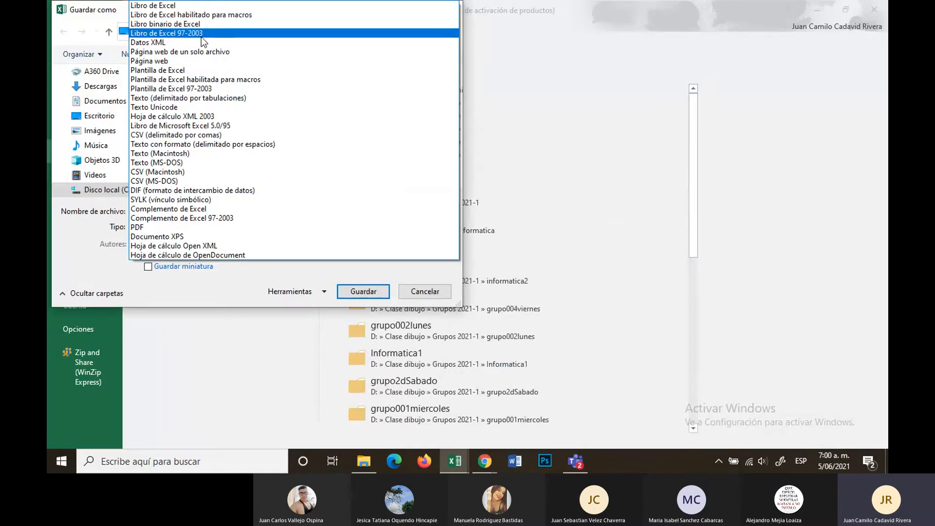
left_click(408, 294)
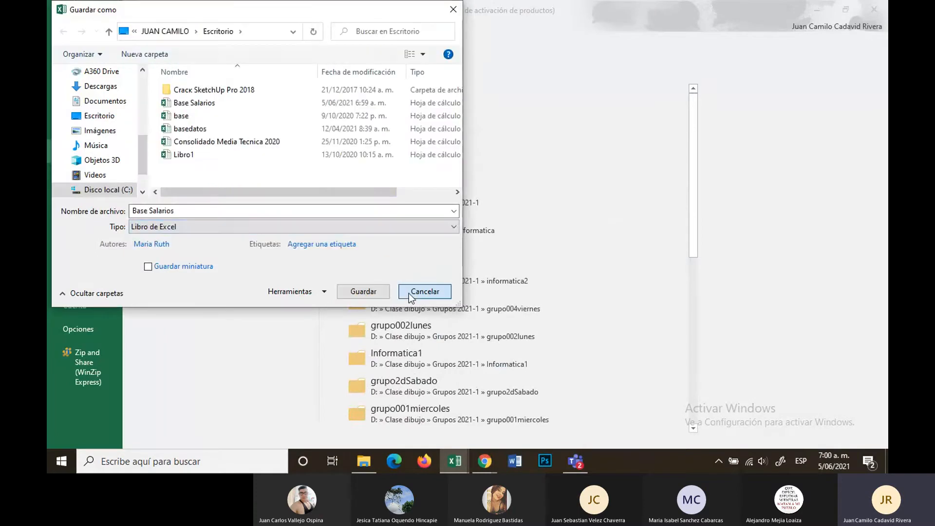
left_click(408, 293)
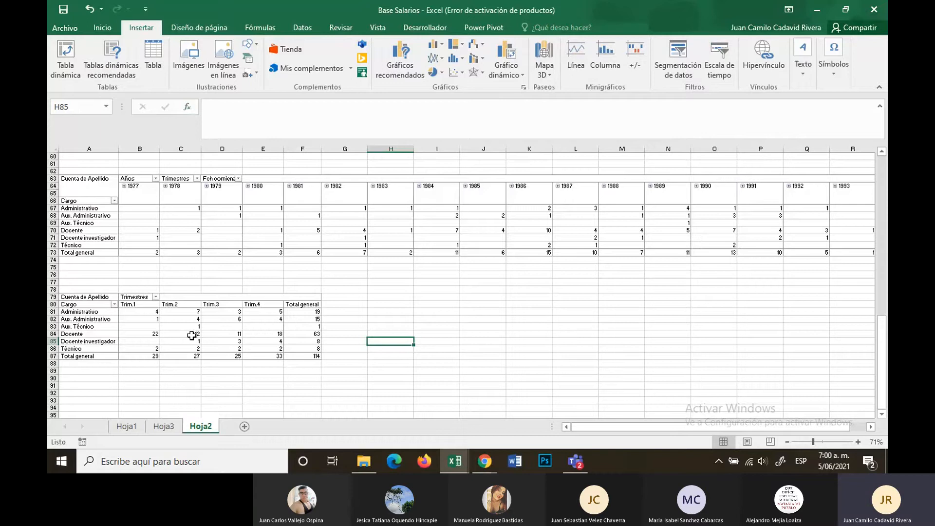
Step: Select the quarterly pivot table from A80 to F87 and update it so that slicers can be used
left_click(291, 356)
left_click_drag(290, 356, 59, 304)
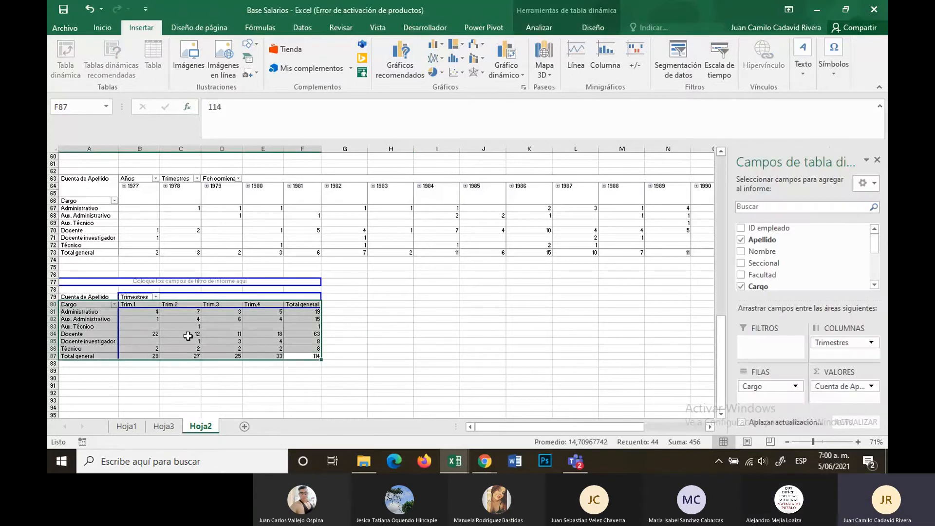
left_click(682, 58)
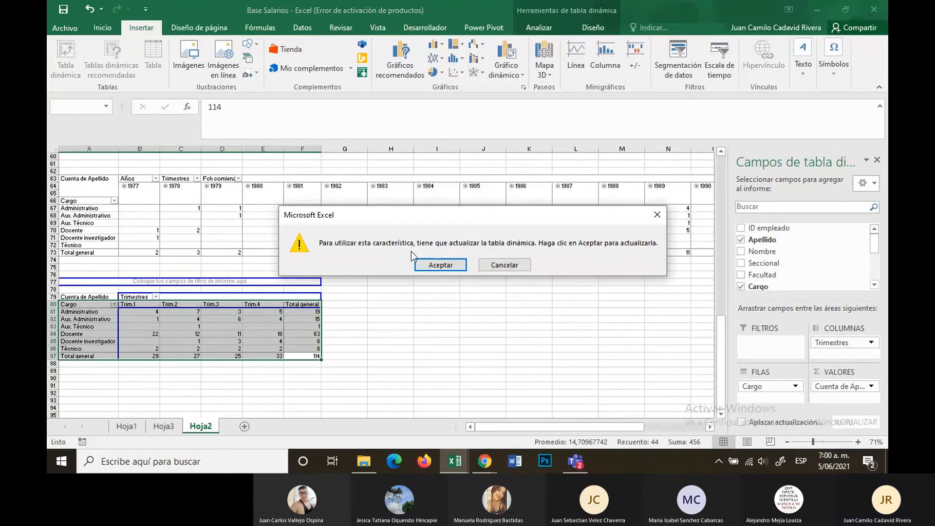
left_click(440, 265)
Step: Insert slicers for Fch comienzo, Trimestres and Años on the quarterly pivot table (A79:F87)
left_click(189, 342)
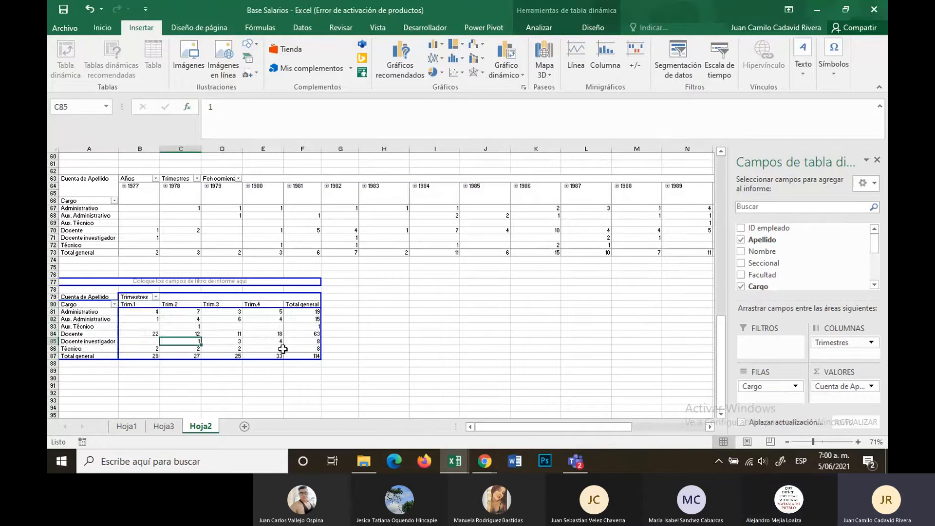
left_click_drag(302, 356, 102, 298)
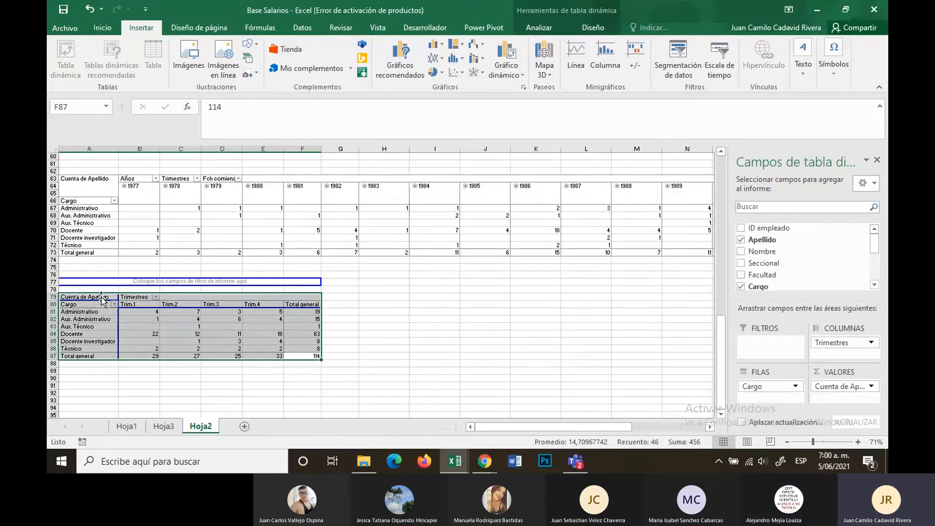
left_click(669, 49)
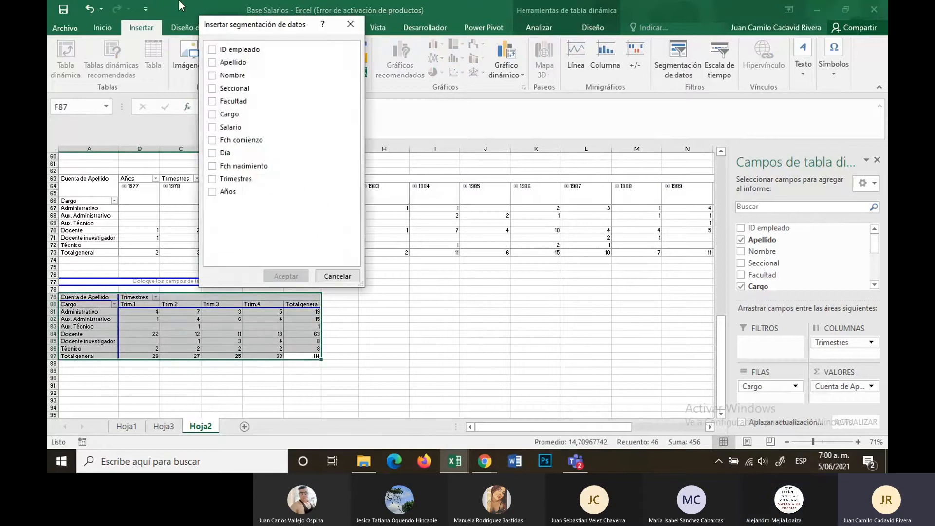
left_click_drag(277, 25, 519, 44)
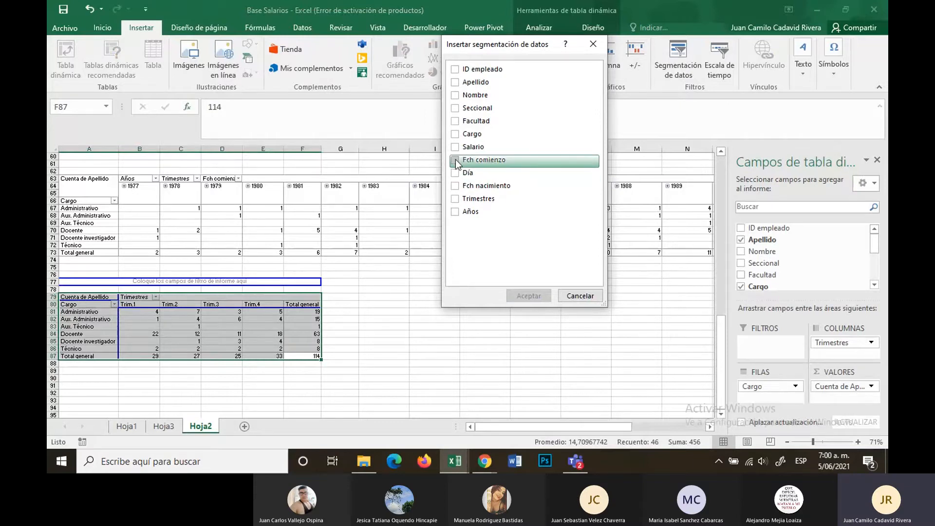
left_click(454, 199)
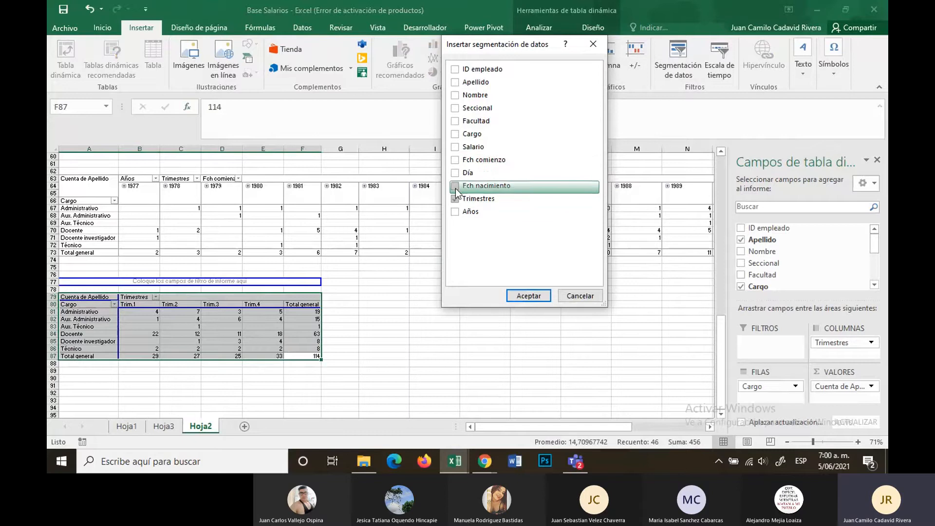
left_click(456, 212)
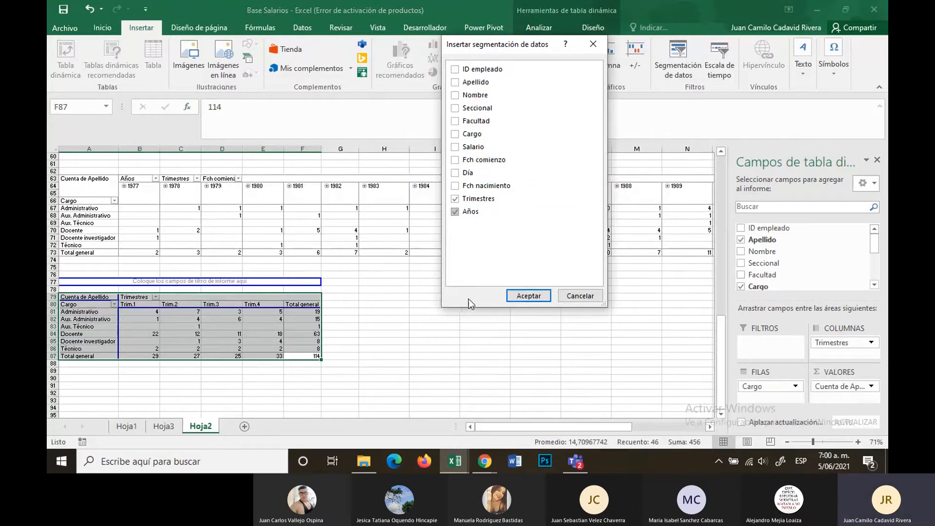
left_click(454, 160)
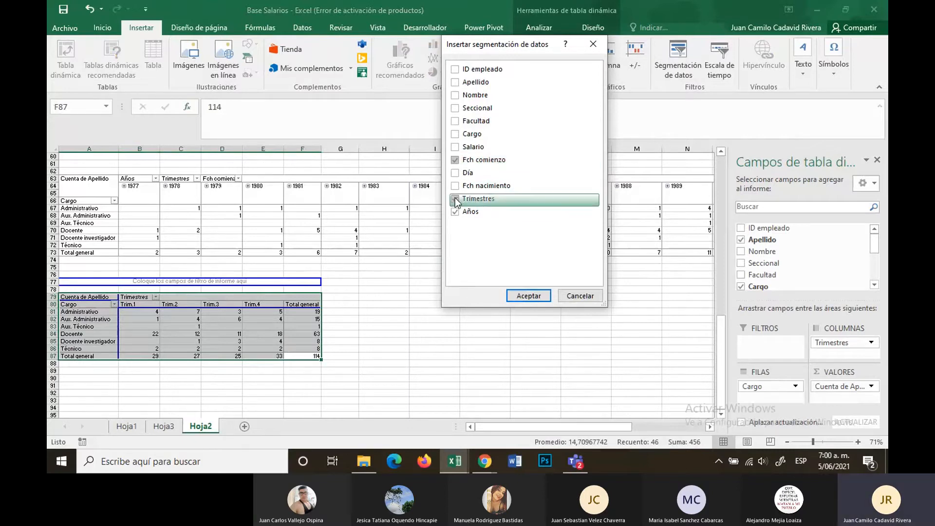
left_click(529, 296)
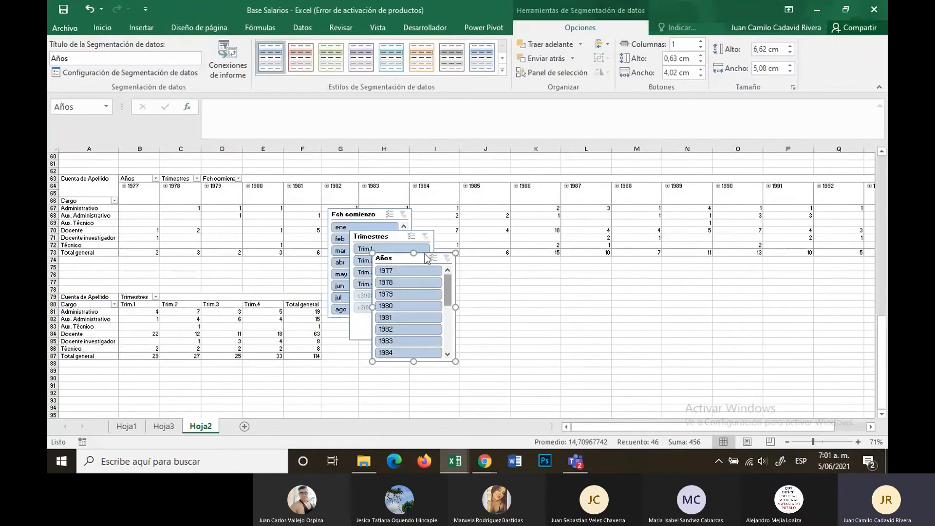
Step: Arrange the Fch comienzo, Trimestres and Años slicers side by side, in that order, beside the quarterly pivot table
left_click_drag(427, 259, 580, 266)
left_click_drag(396, 235, 487, 267)
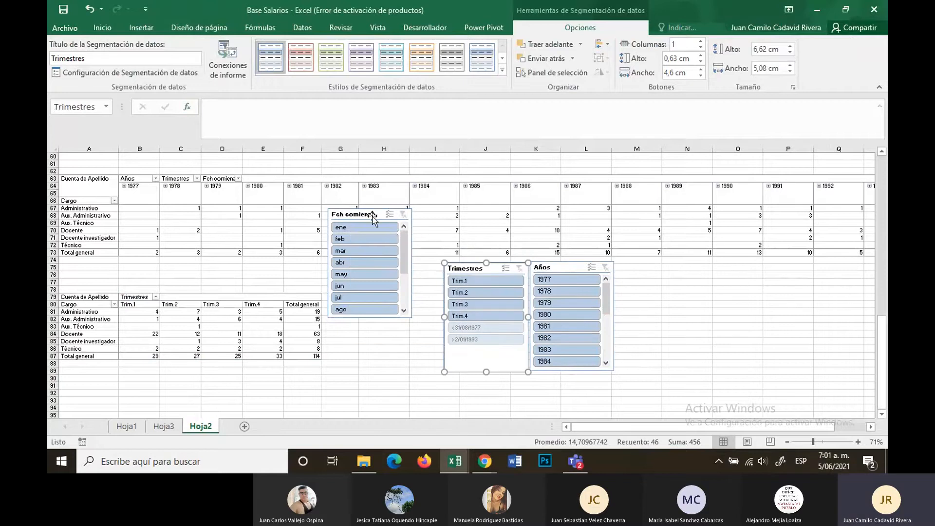
left_click_drag(373, 217, 402, 268)
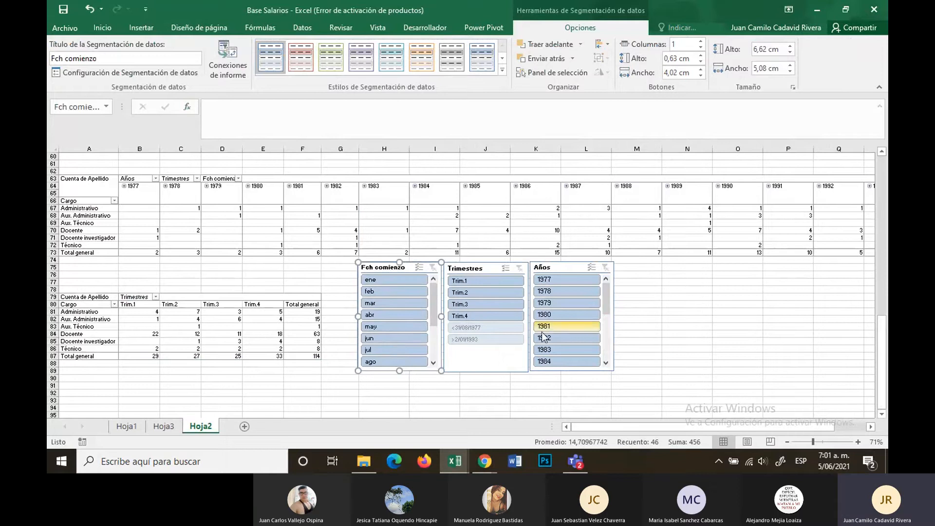
Step: Filter the quarterly pivot table by the years 1981, 1980 and 1979 in turn, adding Trim.3 and the month feb to 1979
left_click(560, 327)
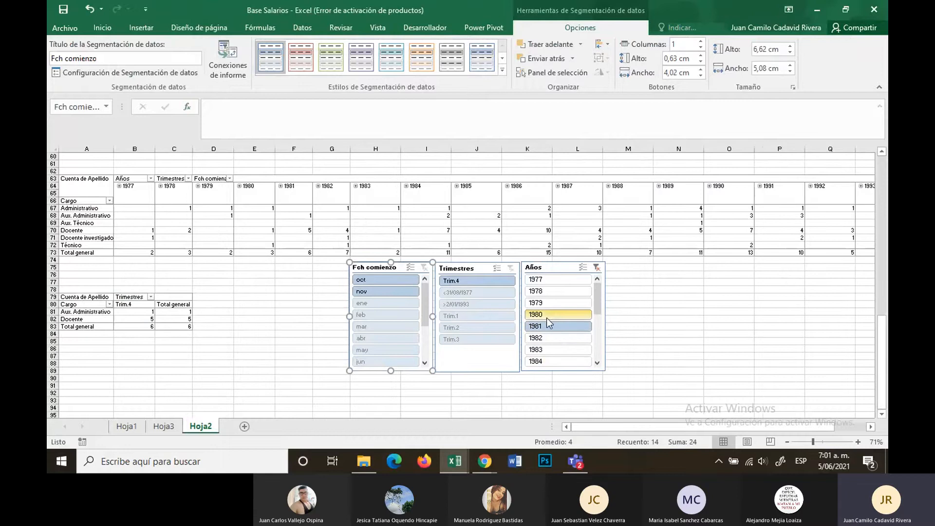
left_click(546, 315)
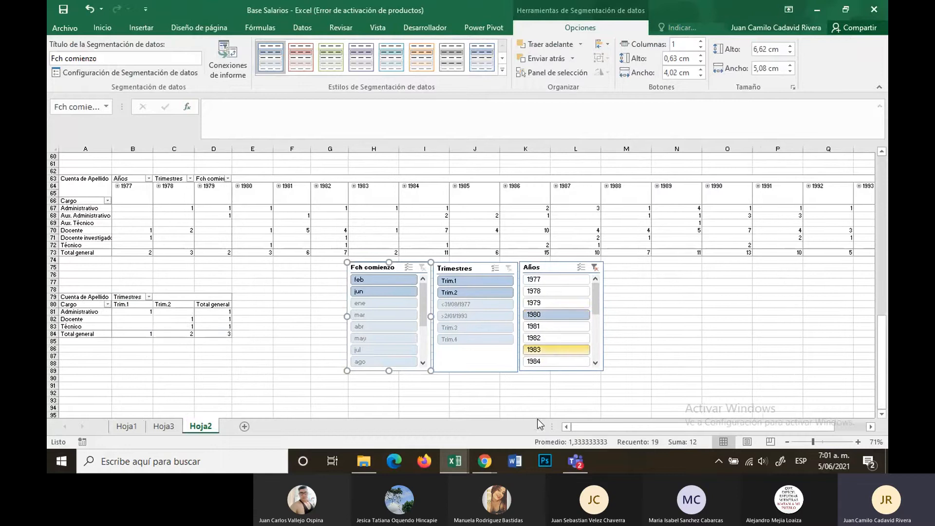
left_click(533, 306)
left_click(449, 281)
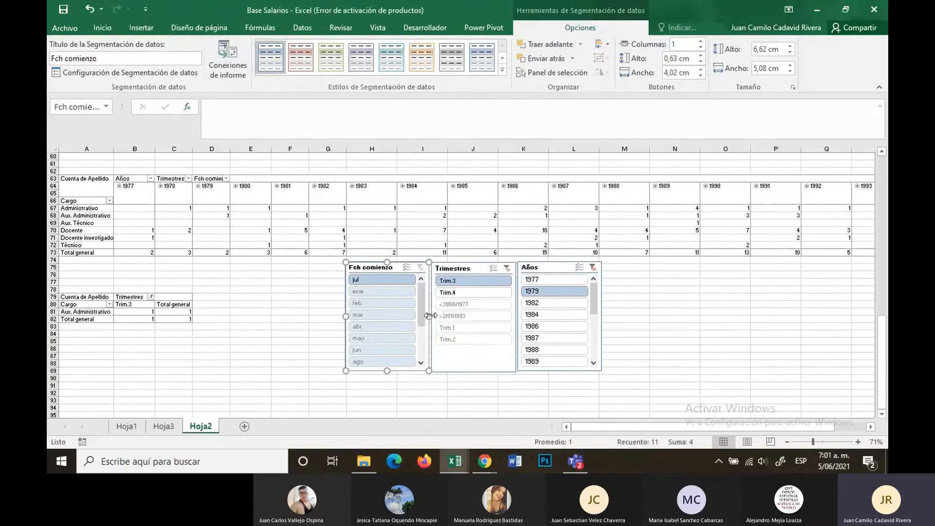
left_click(369, 303)
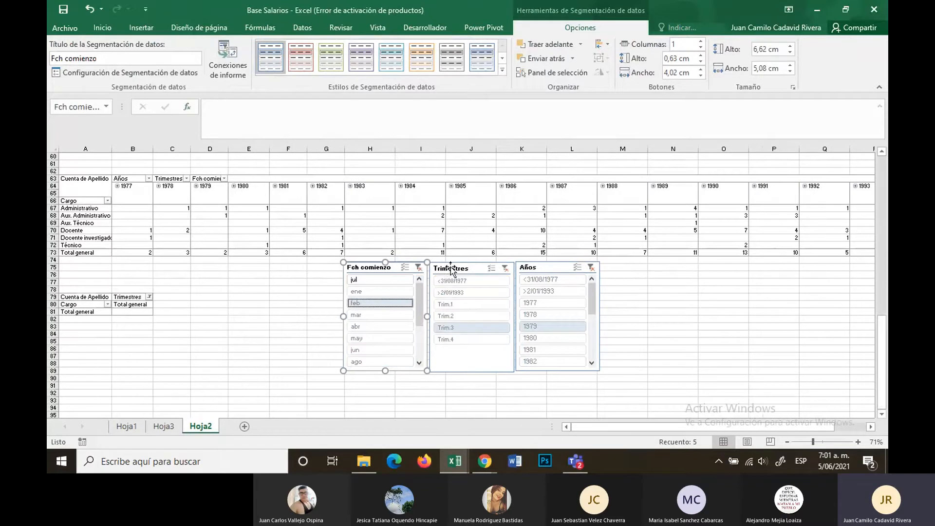
Step: Clear the filters of the Fch comienzo, Años and Trimestres slicers and deselect them
left_click(418, 268)
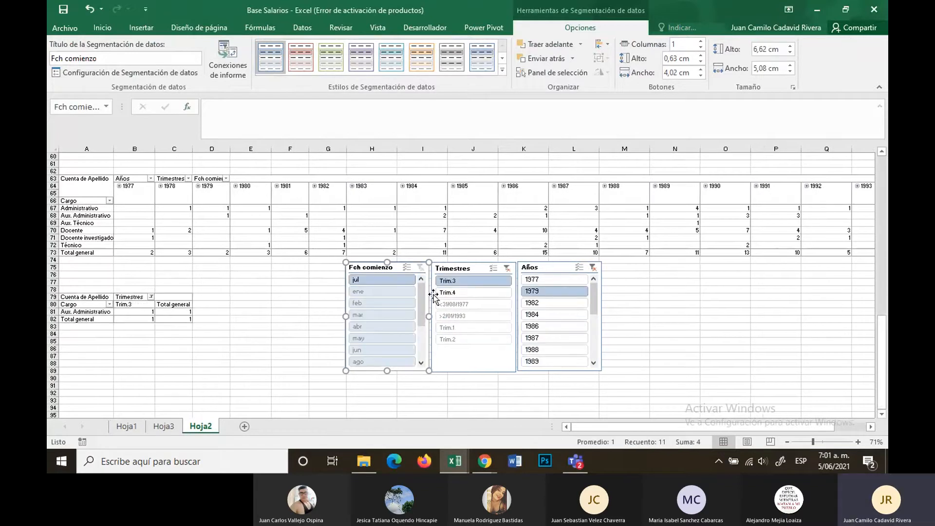
left_click(593, 267)
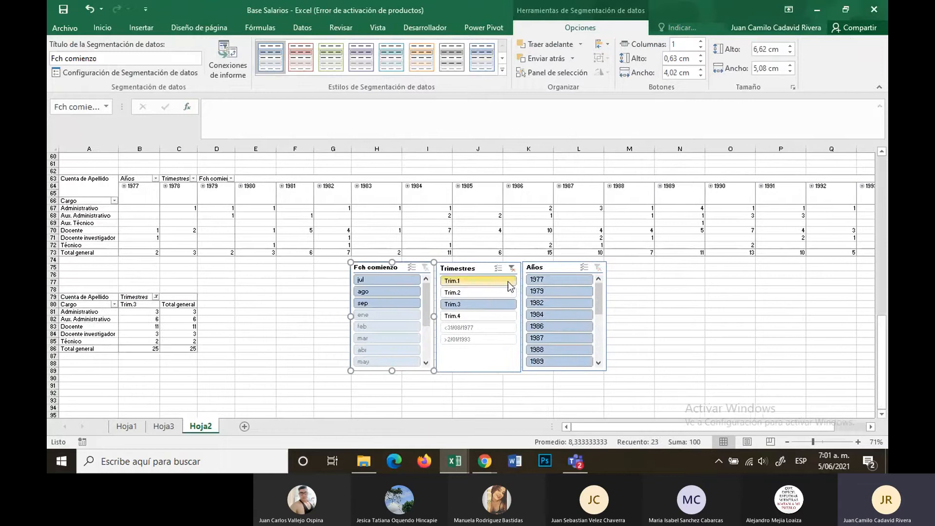
left_click(507, 268)
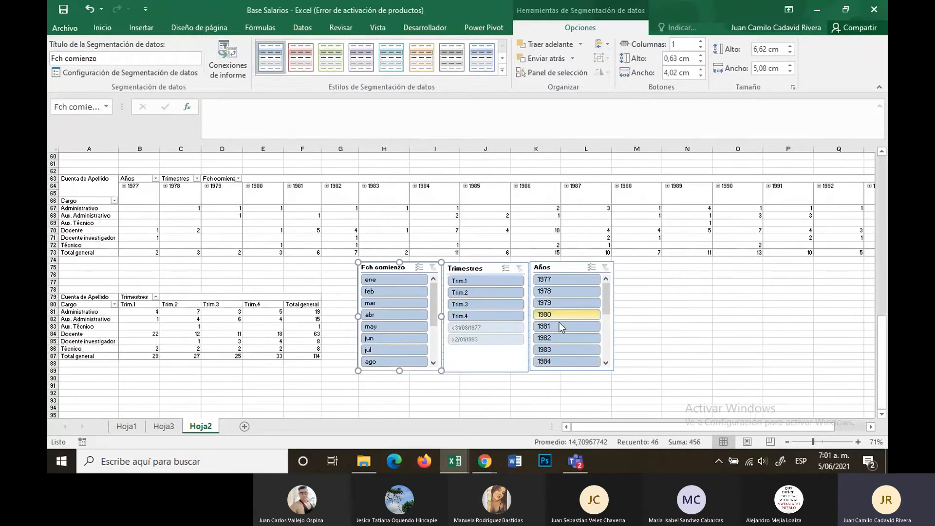
left_click(655, 393)
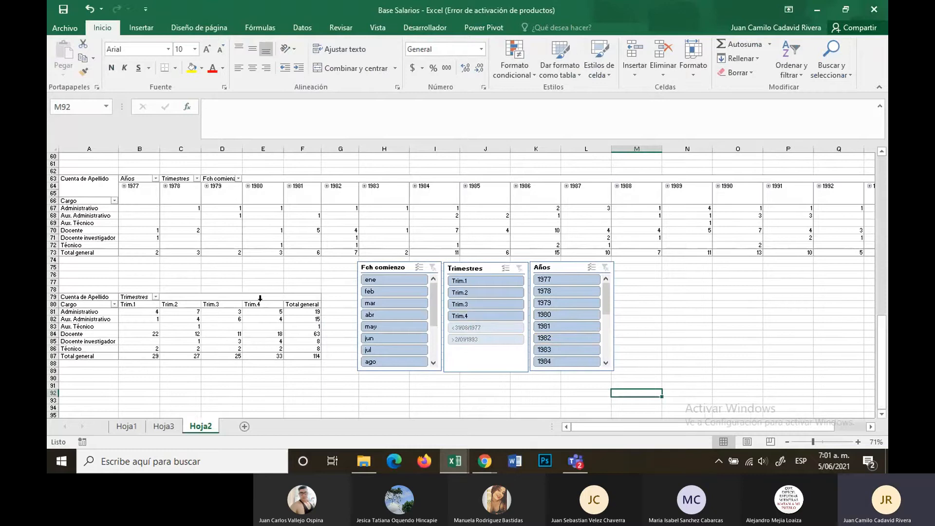
Step: Insert a line pivot chart from the Cargo and Facultad pivot table in A26:D59
scroll(248, 300, "down", 2)
scroll(263, 162, "up", 17)
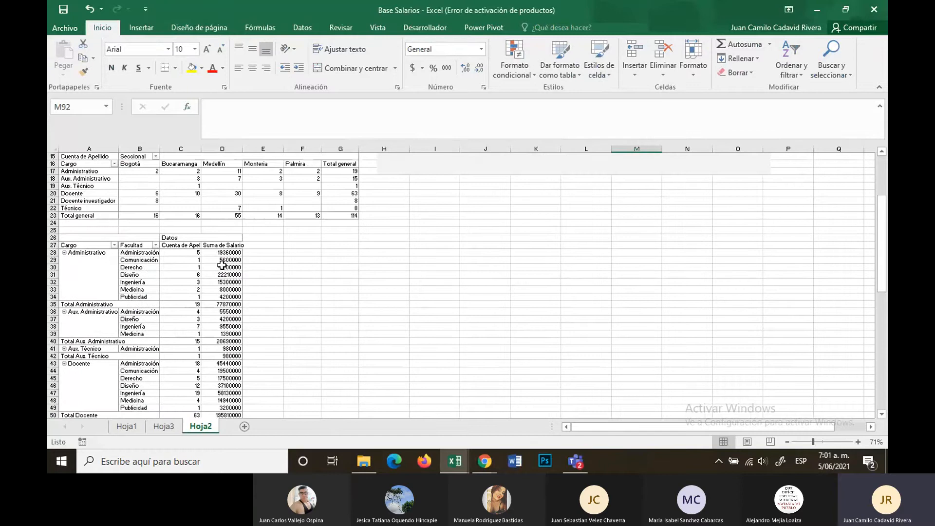
scroll(196, 263, "down", 10)
scroll(195, 263, "up", 7)
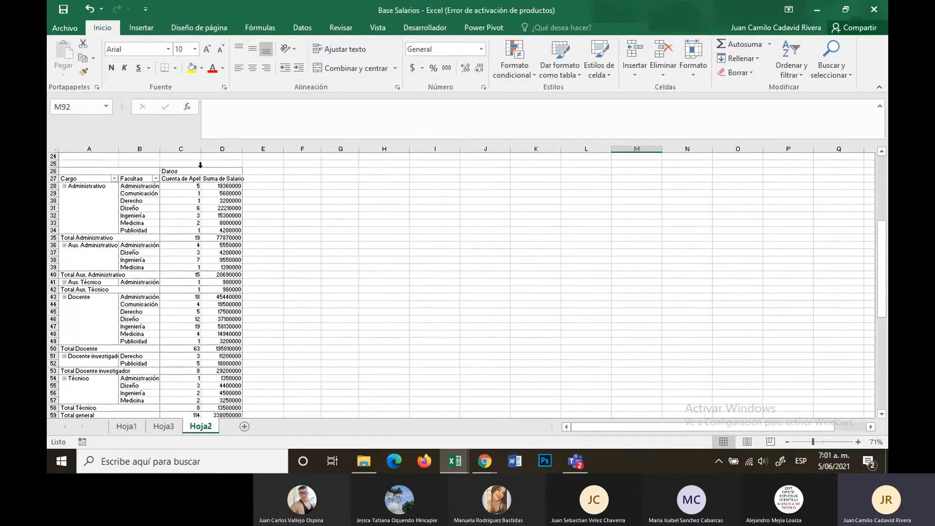
scroll(123, 216, "up", 1)
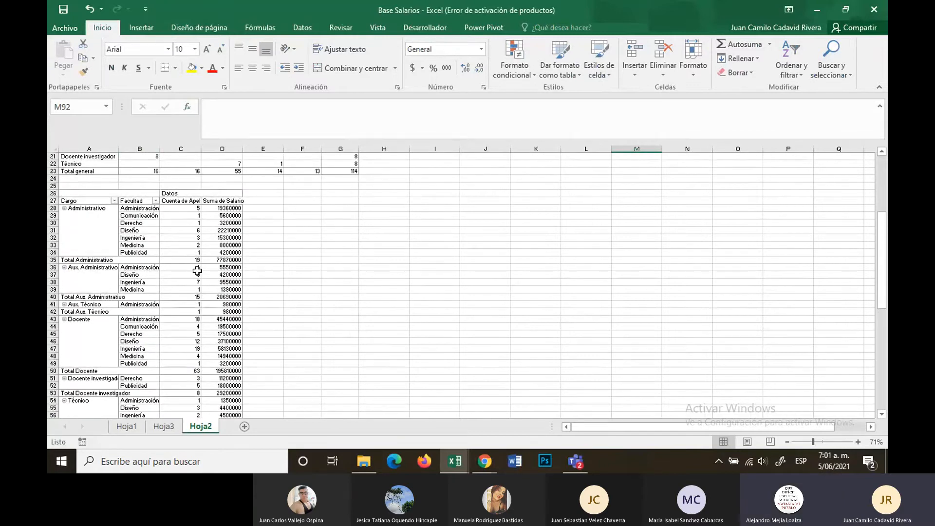
scroll(193, 267, "down", 3)
left_click_drag(229, 371, 66, 172)
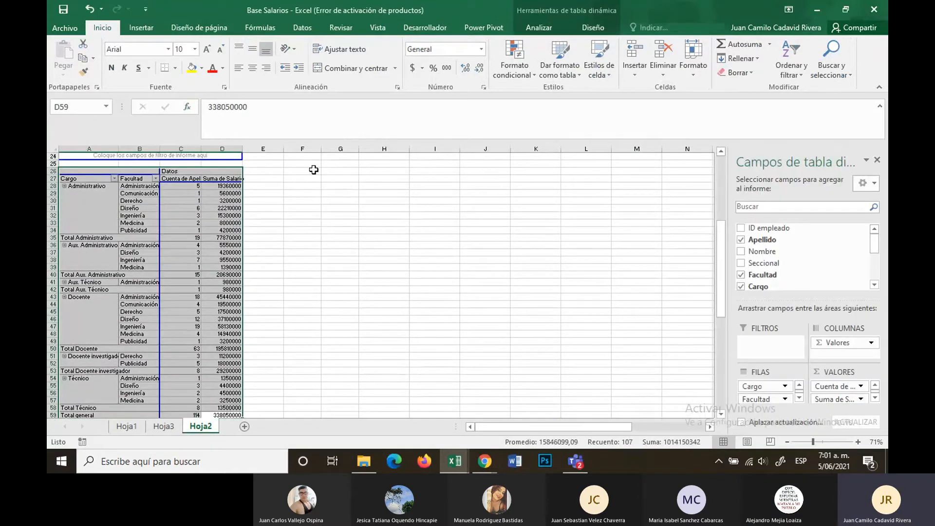
left_click(593, 28)
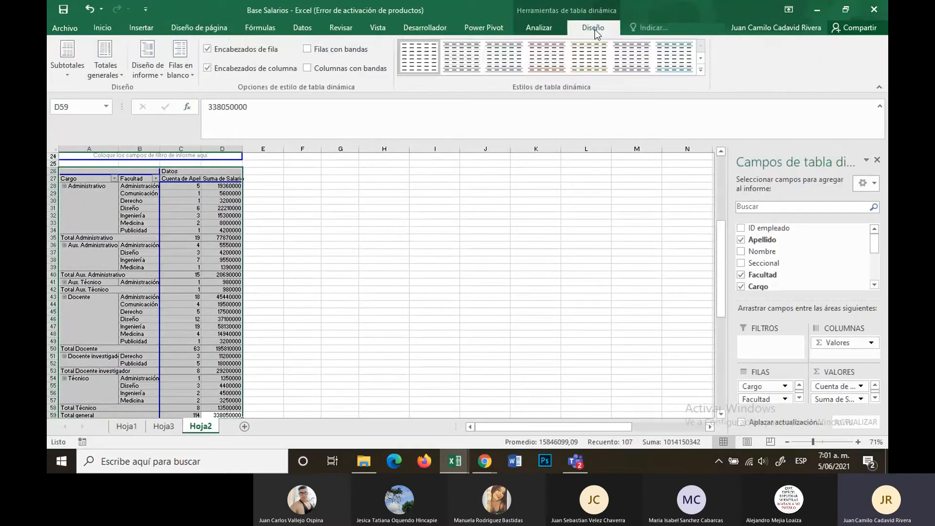
left_click(534, 31)
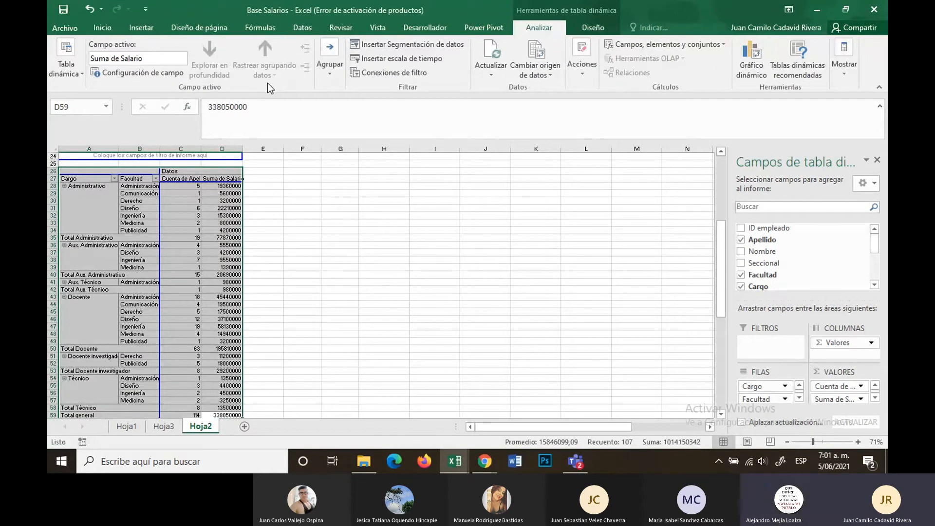
left_click(763, 66)
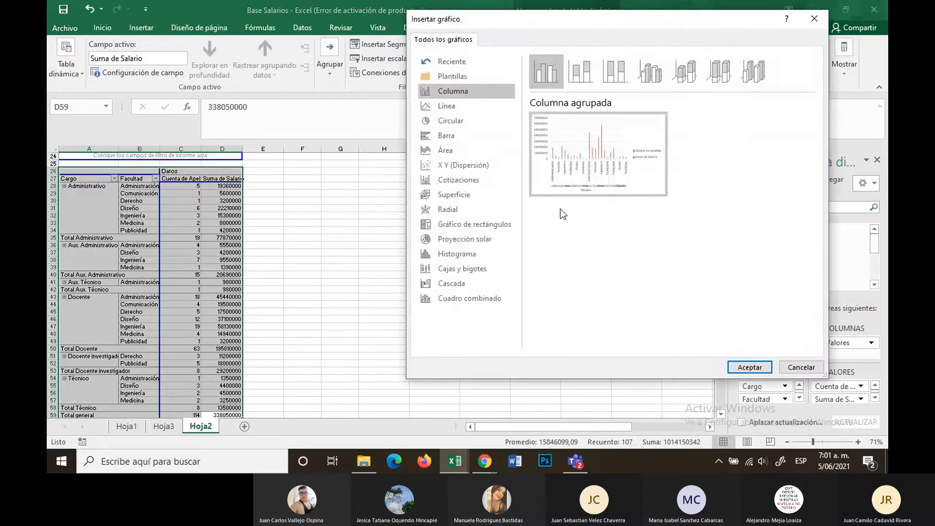
mouse_move(594, 151)
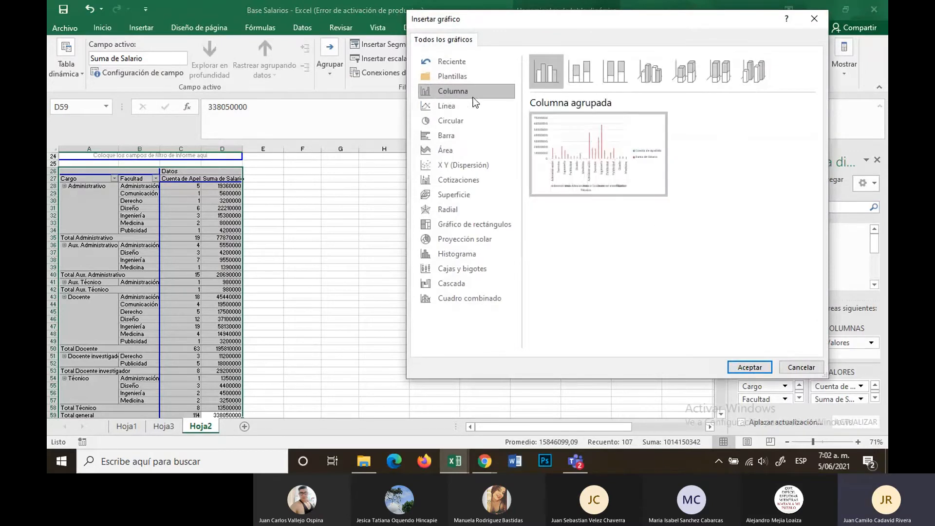
left_click(469, 108)
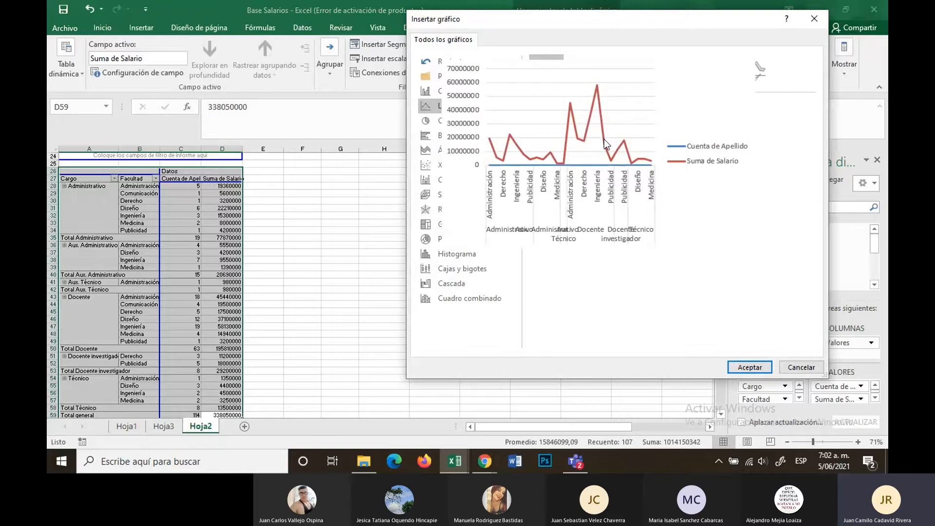
left_click(750, 367)
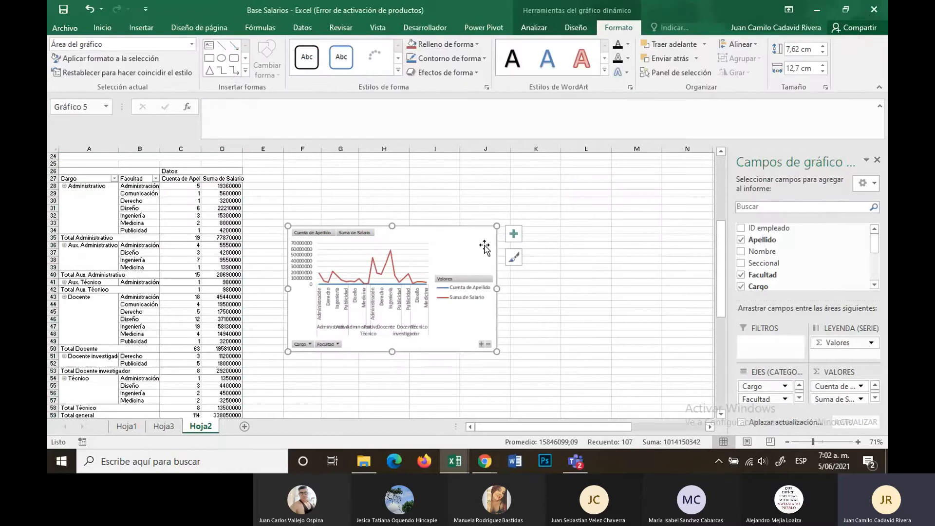
Step: Enlarge the salary line chart to about 9.88 cm high and 18.44 cm wide, and deselect it
left_click_drag(496, 226, 592, 187)
scroll(438, 309, "down", 3)
scroll(438, 309, "up", 3)
left_click(340, 385)
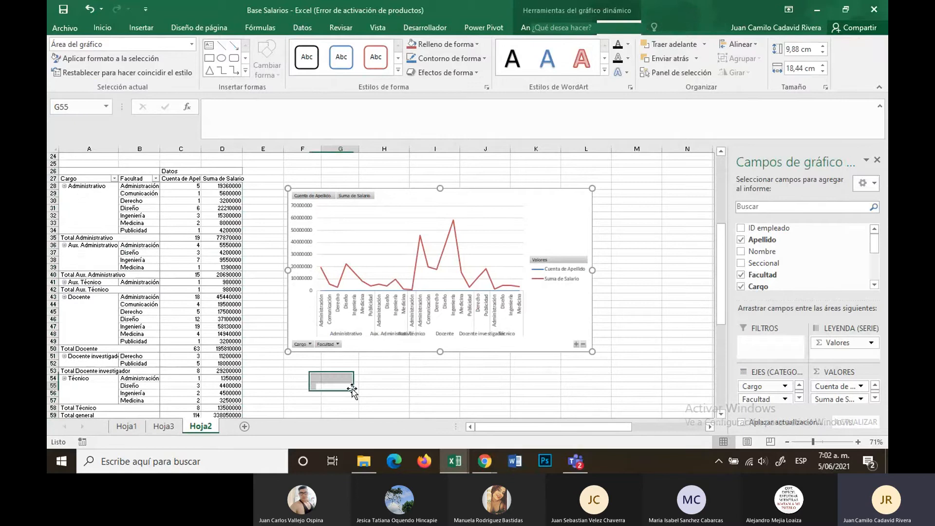
Step: Filter the quarterly pivot table to feb with the Fch comienzo slicer, check the salary line chart, and clear the filter
scroll(340, 349, "down", 4)
scroll(340, 349, "down", 8)
scroll(390, 335, "up", 2)
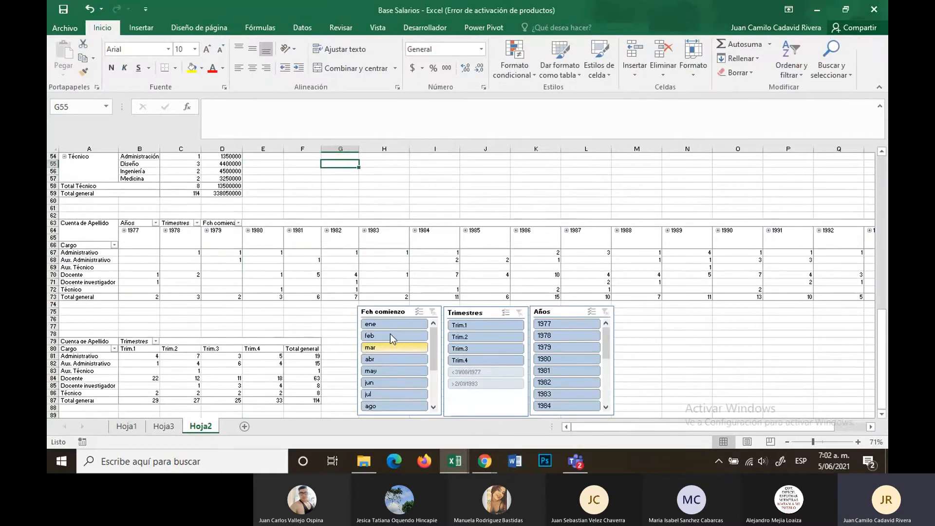
left_click(390, 334)
scroll(384, 388, "up", 2)
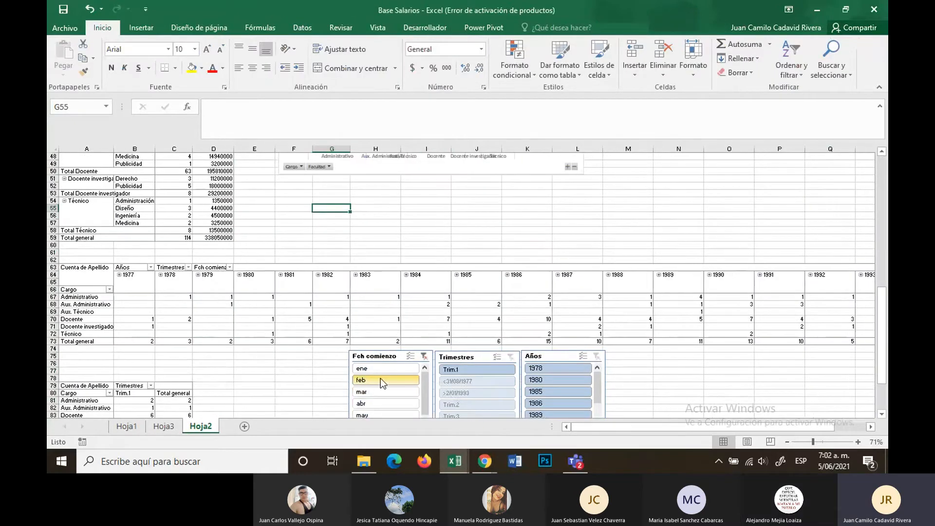
scroll(383, 380, "up", 4)
scroll(370, 258, "down", 8)
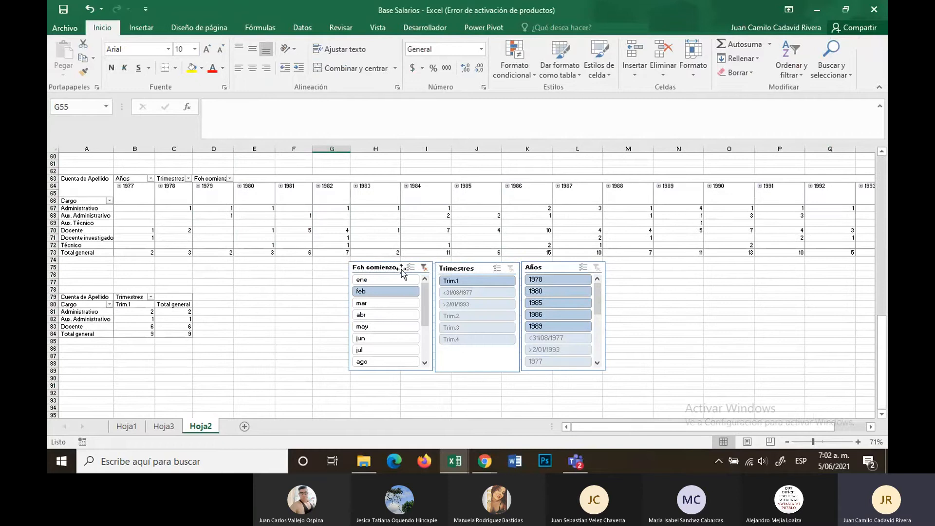
left_click(424, 266)
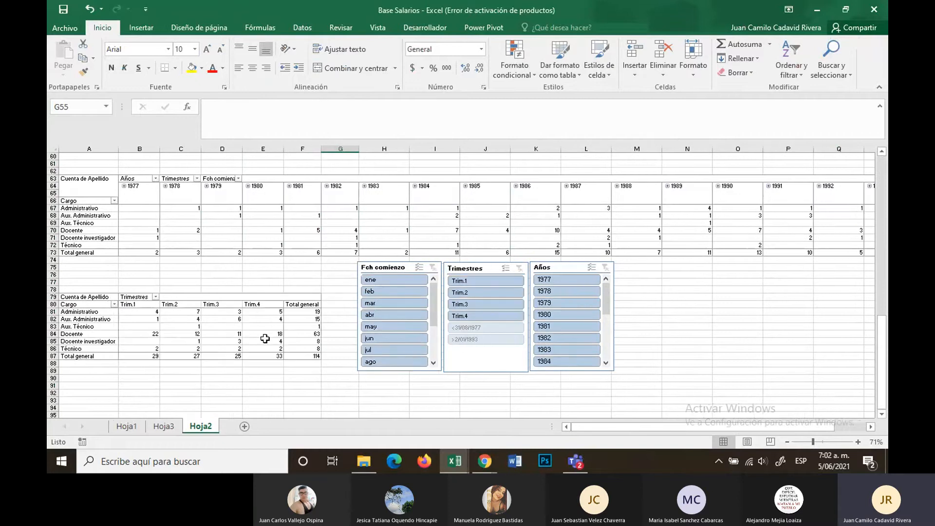
Step: Examine the pivot tables and charts on Hoja2, including the line chart's Suma de Salario series and the date slicers
scroll(273, 338, "up", 2)
scroll(380, 322, "down", 2)
scroll(284, 278, "up", 15)
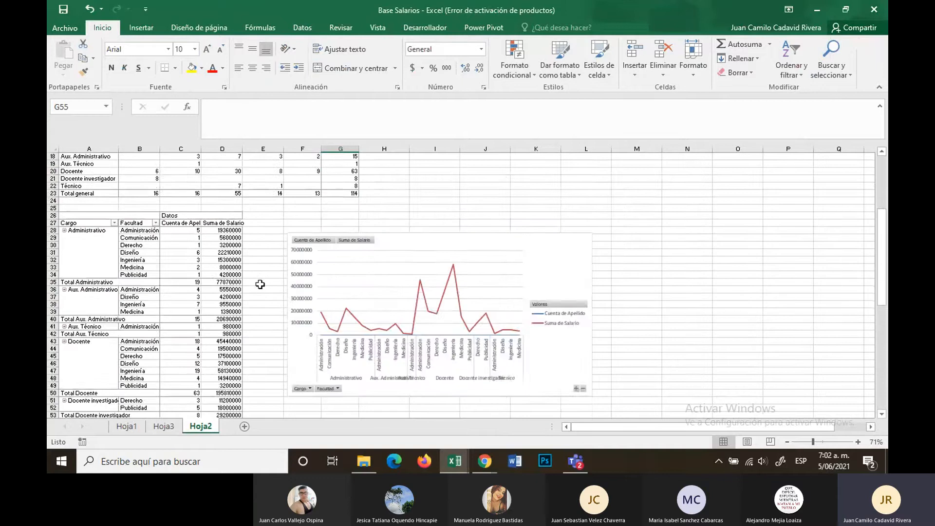
scroll(593, 279, "up", 3)
scroll(592, 283, "down", 4)
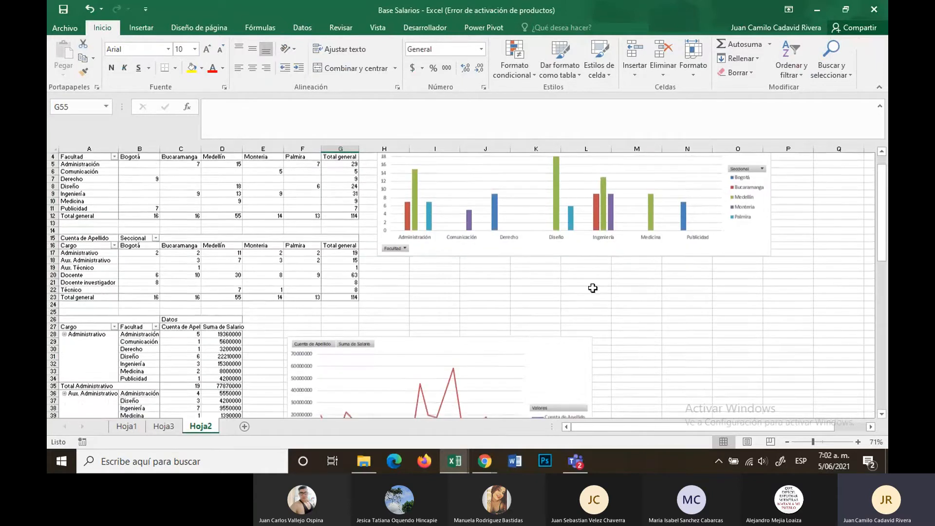
left_click(448, 303)
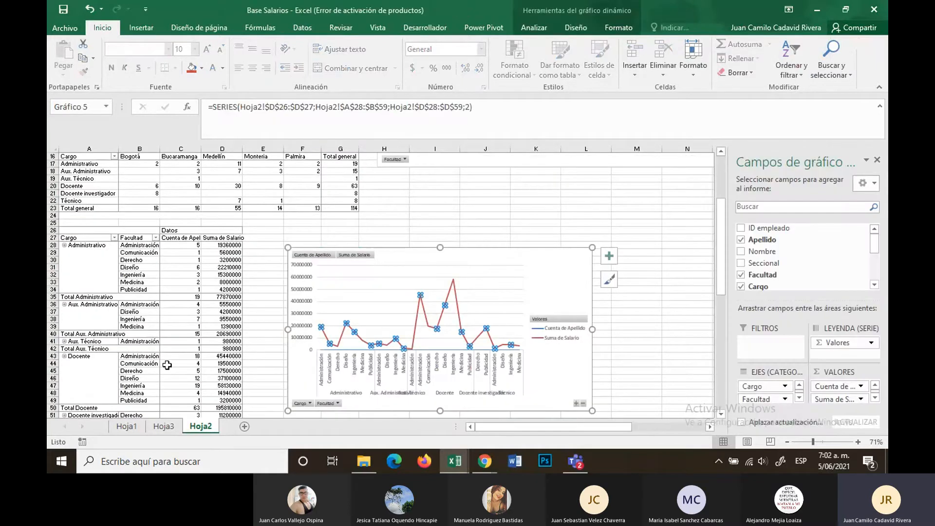
scroll(252, 326, "down", 12)
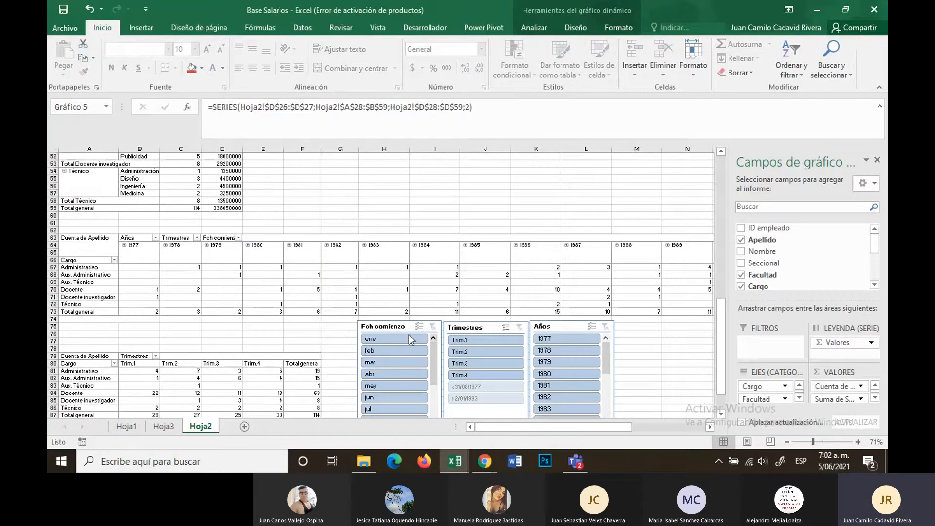
scroll(434, 338, "down", 2)
left_click(687, 342)
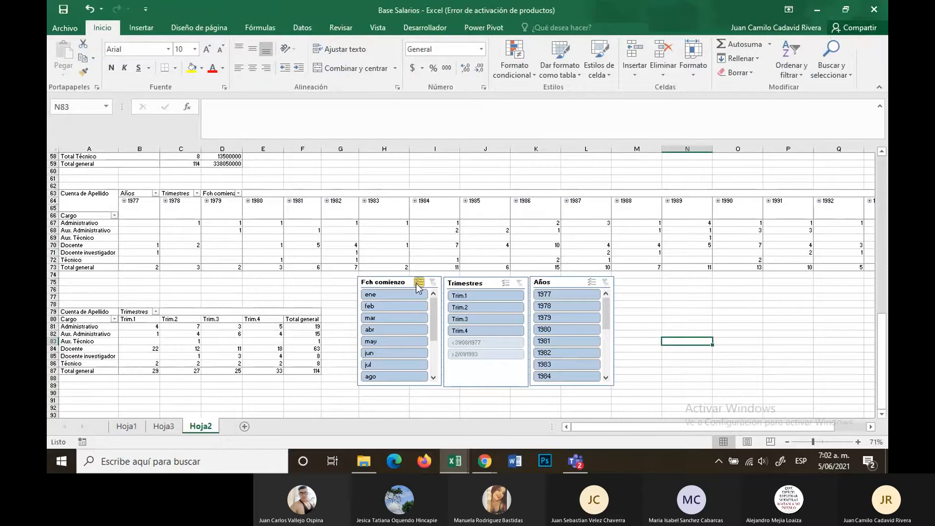
right_click(403, 284)
left_click(384, 285)
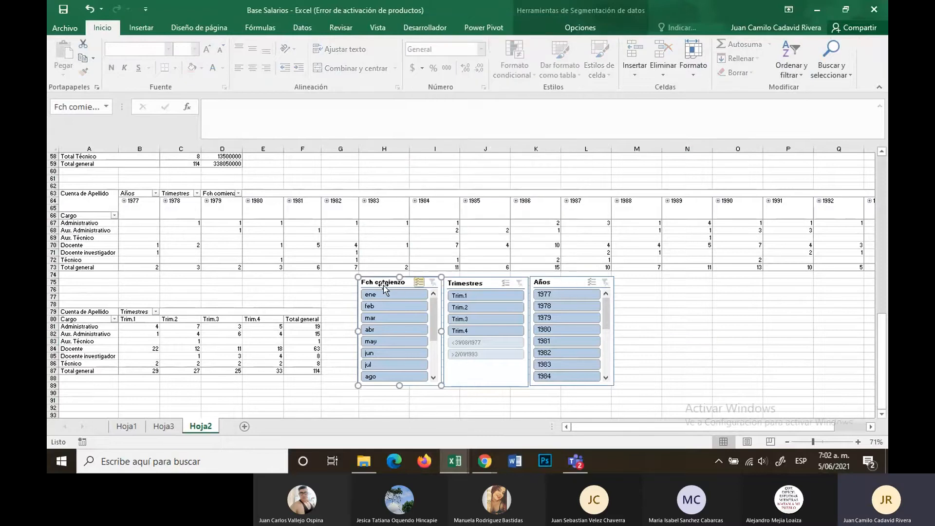
right_click(387, 287)
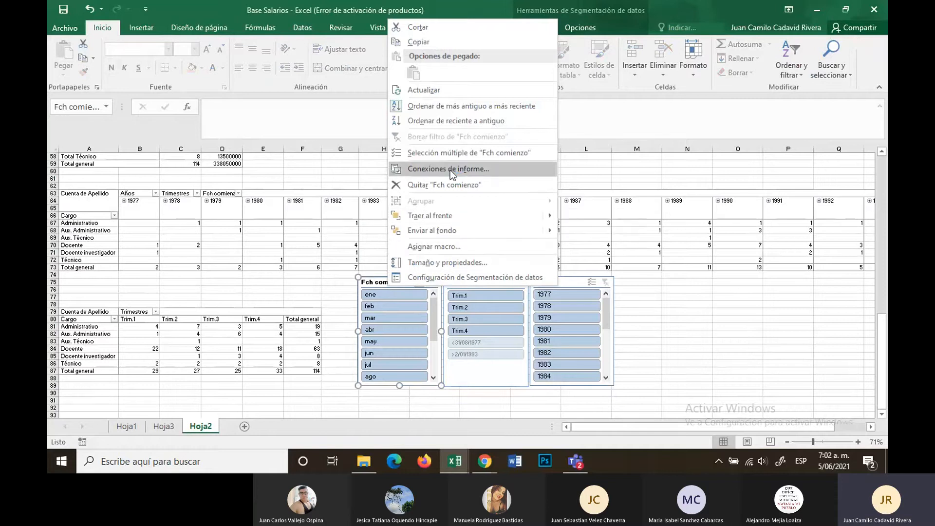
left_click(703, 394)
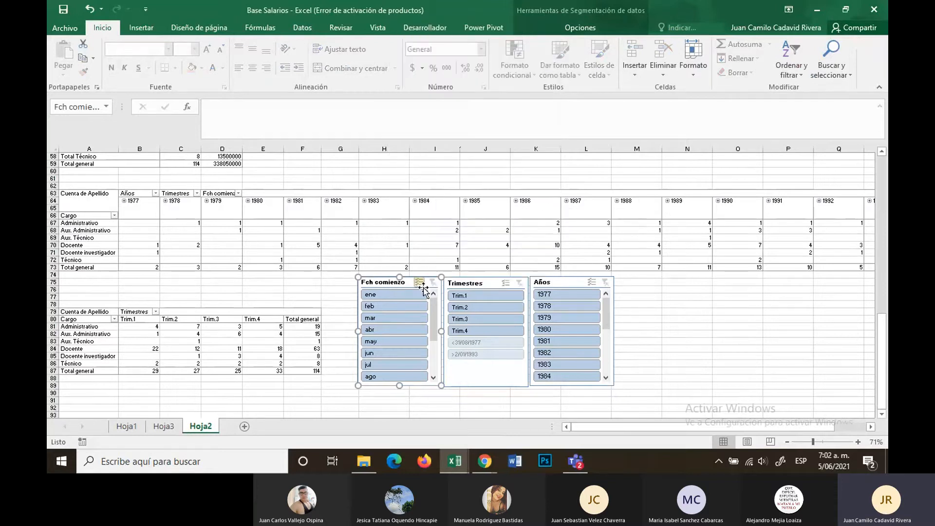
Step: Connect the Fch comienzo slicer to TablaDinámica1, TablaDinámica2, TablaDinámica3 and TablaDinámica4 through its report connections
right_click(381, 283)
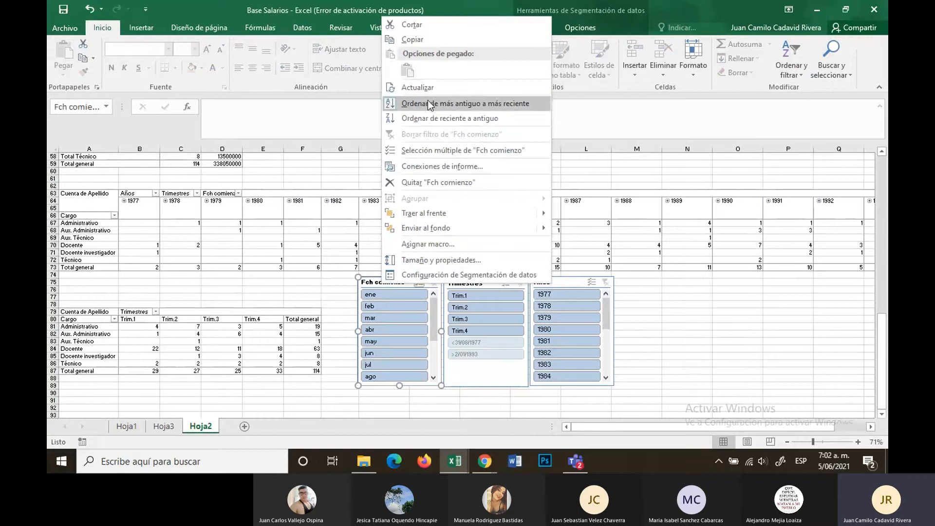
left_click(431, 167)
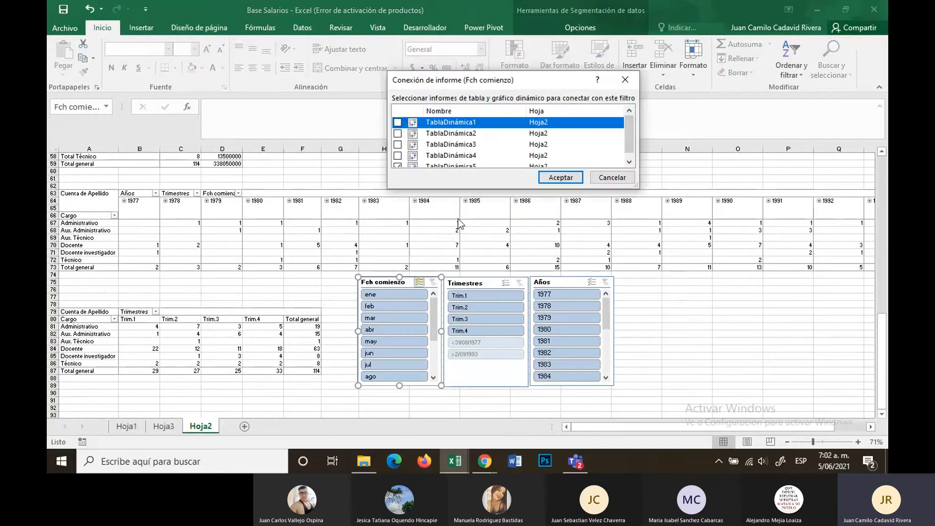
left_click(398, 122)
left_click(398, 133)
left_click(398, 145)
left_click(397, 156)
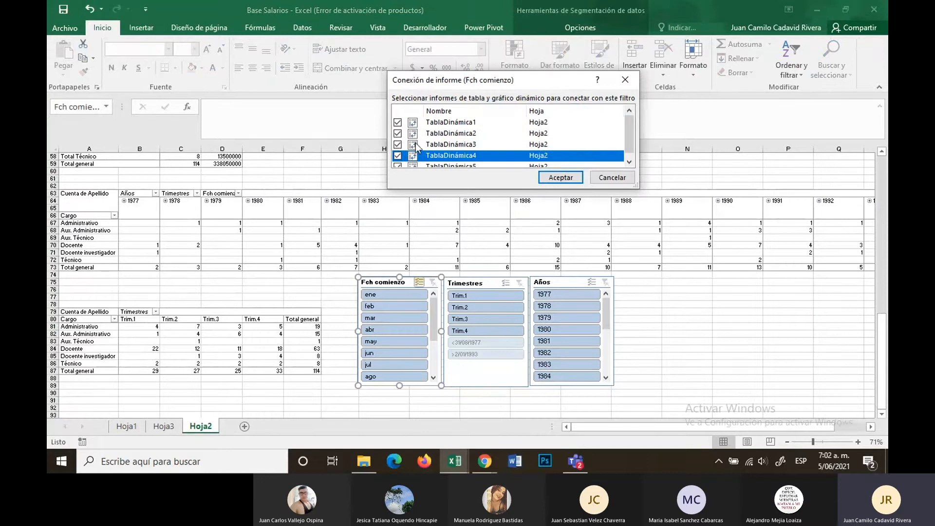
left_click(629, 163)
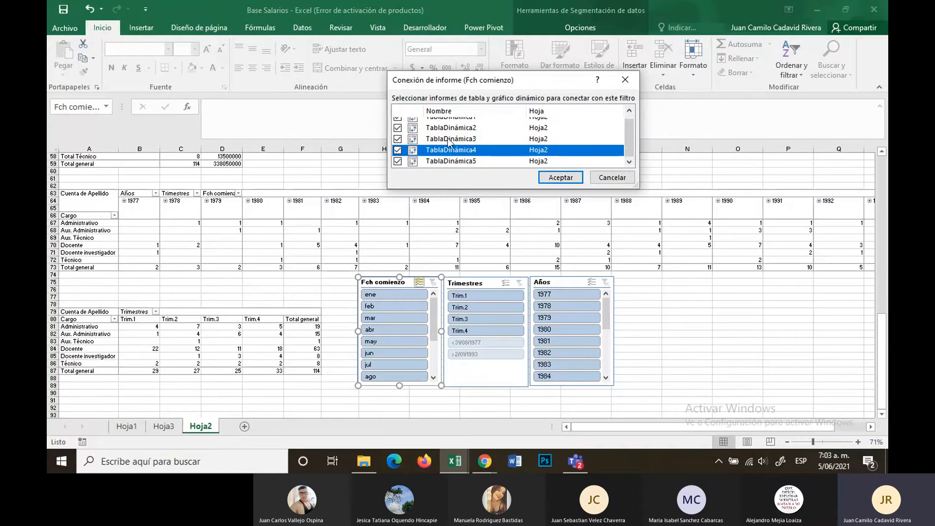
left_click(560, 178)
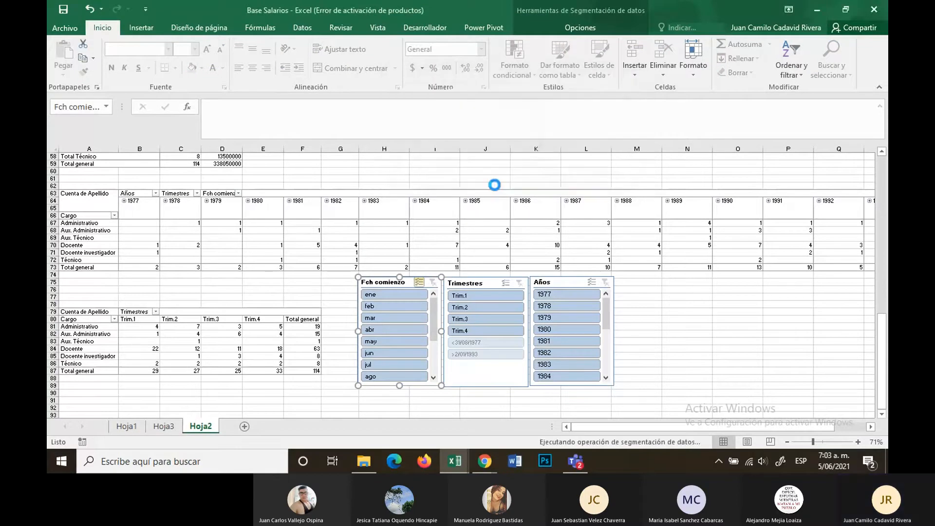
Step: Connect the Trimestres slicer to TablaDinámica1, TablaDinámica2, TablaDinámica3 and TablaDinámica4 through its report connections
left_click(475, 286)
right_click(472, 287)
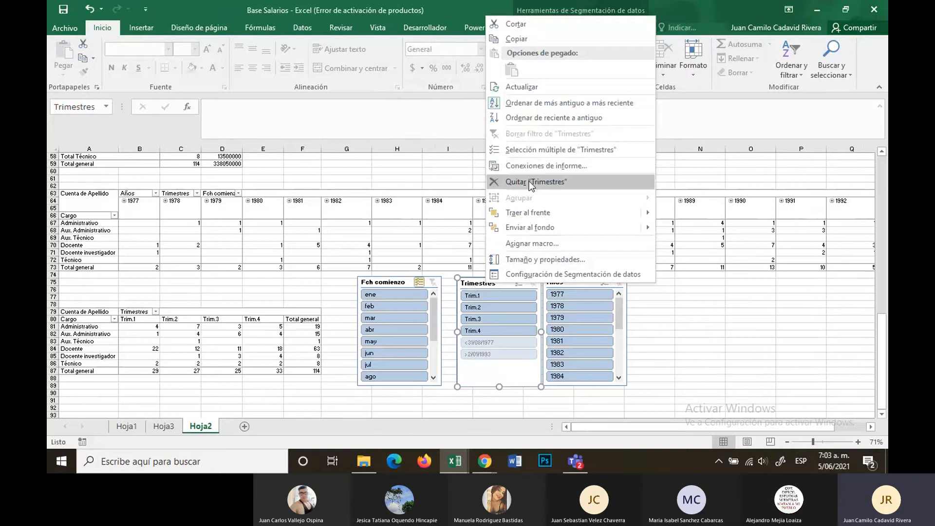
left_click(526, 165)
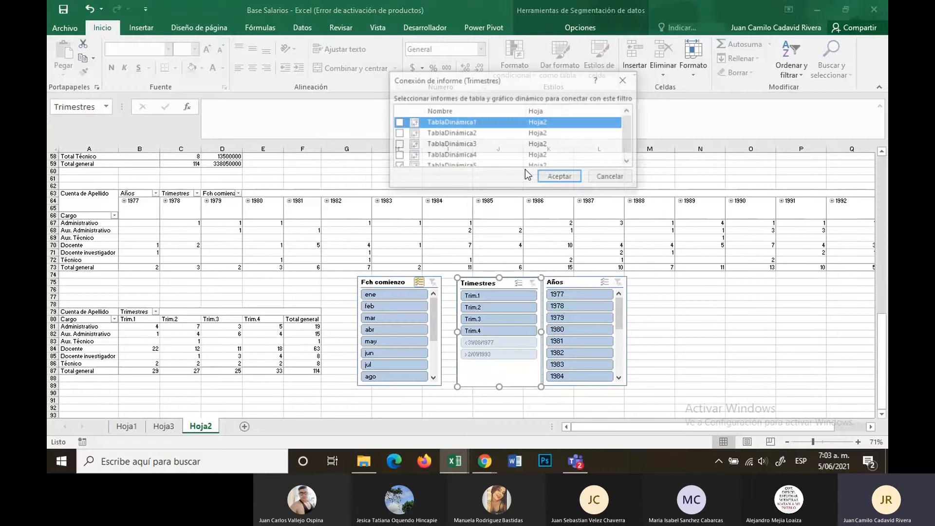
left_click(412, 122)
left_click(411, 133)
left_click(412, 145)
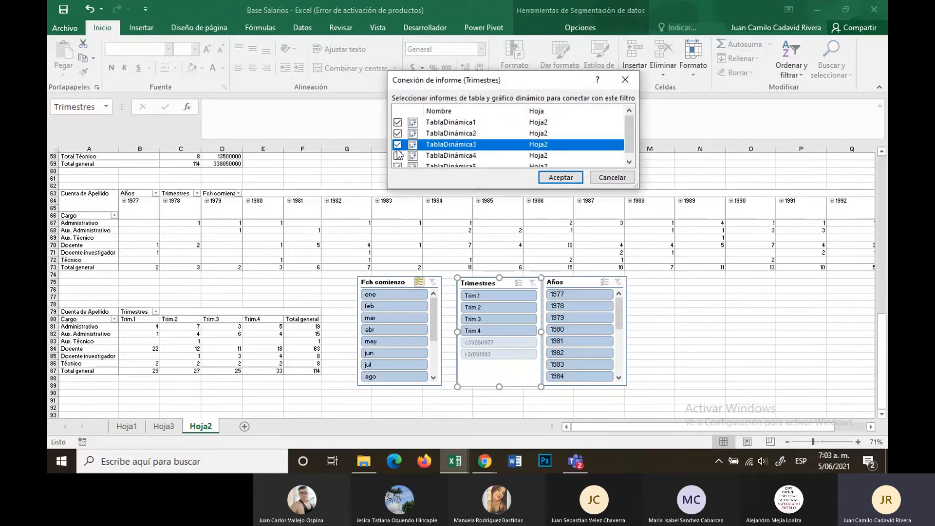
left_click(412, 155)
left_click(561, 178)
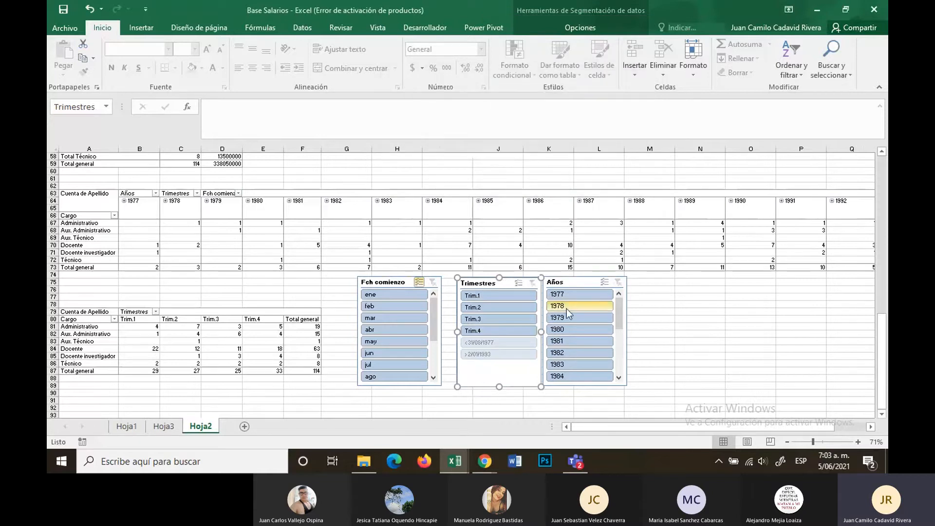
Step: Connect the Años slicer to TablaDinámica1, TablaDinámica2, TablaDinámica3 and TablaDinámica4 through its report connections
right_click(574, 283)
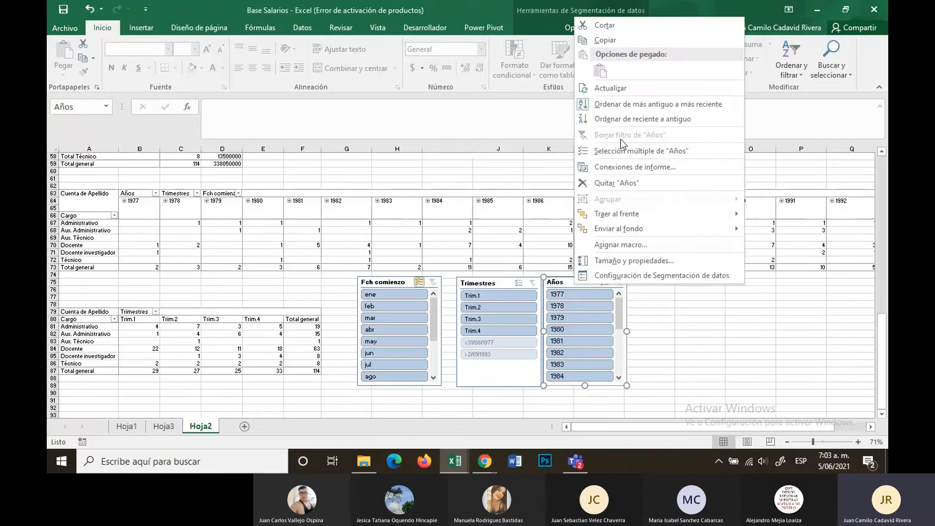
left_click(633, 167)
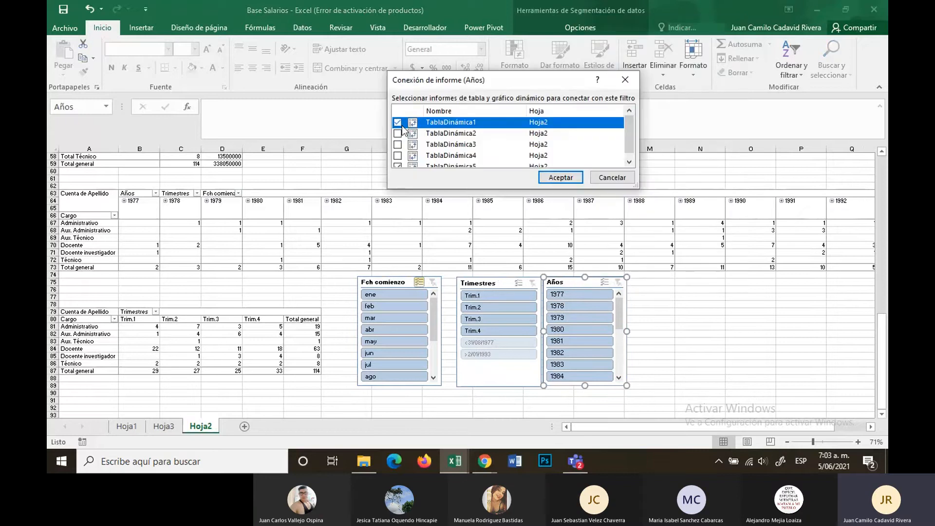
left_click(397, 133)
left_click(397, 155)
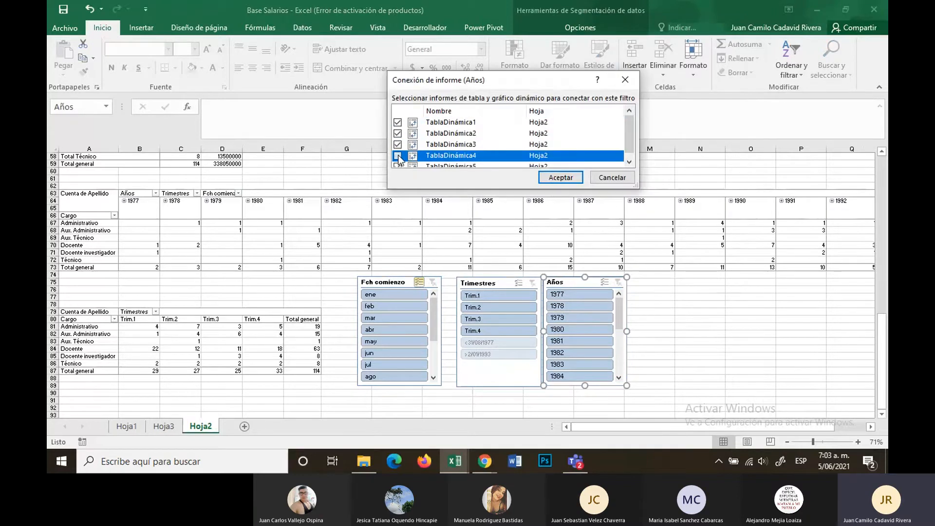
left_click(560, 178)
Step: Move the salary line chart down beside the Años slicer, around columns M to S from row 75
left_click(811, 443)
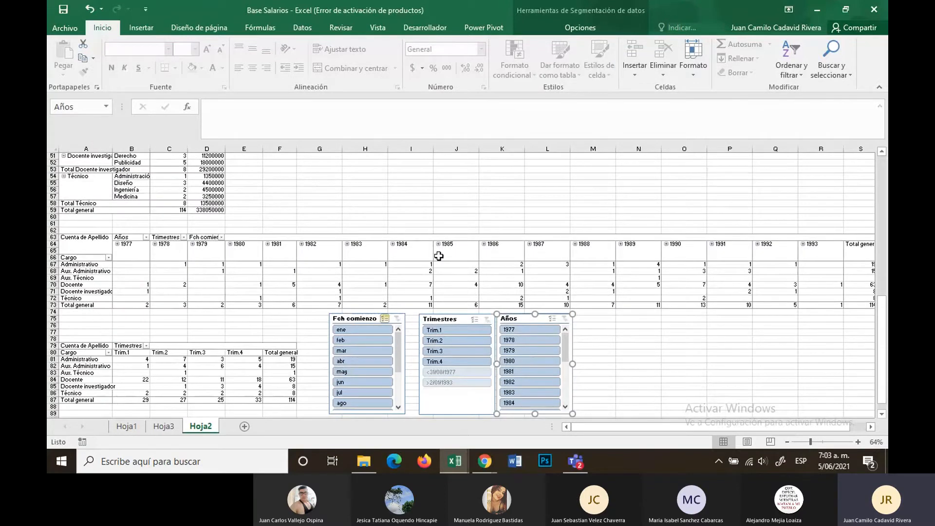
left_click(441, 217)
scroll(444, 234, "up", 8)
left_click(450, 256)
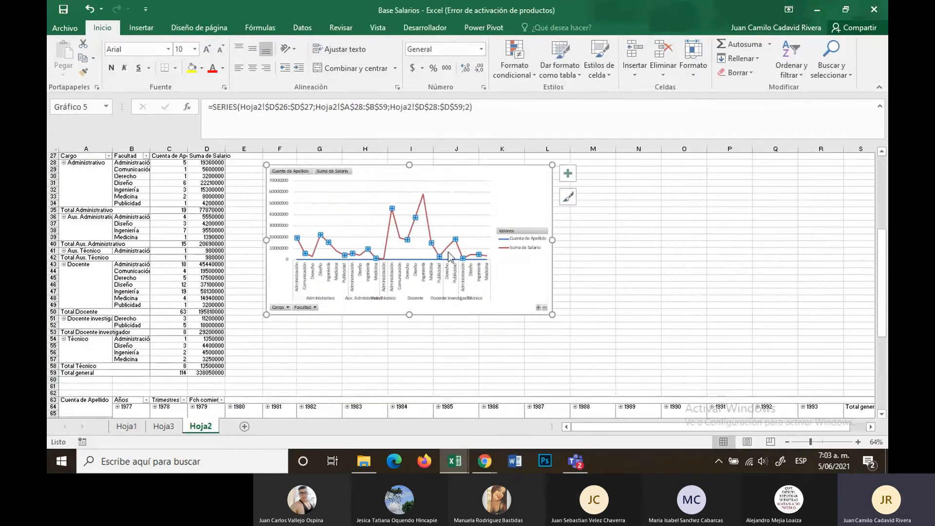
scroll(451, 257, "down", 3)
left_click_drag(553, 237, 624, 308)
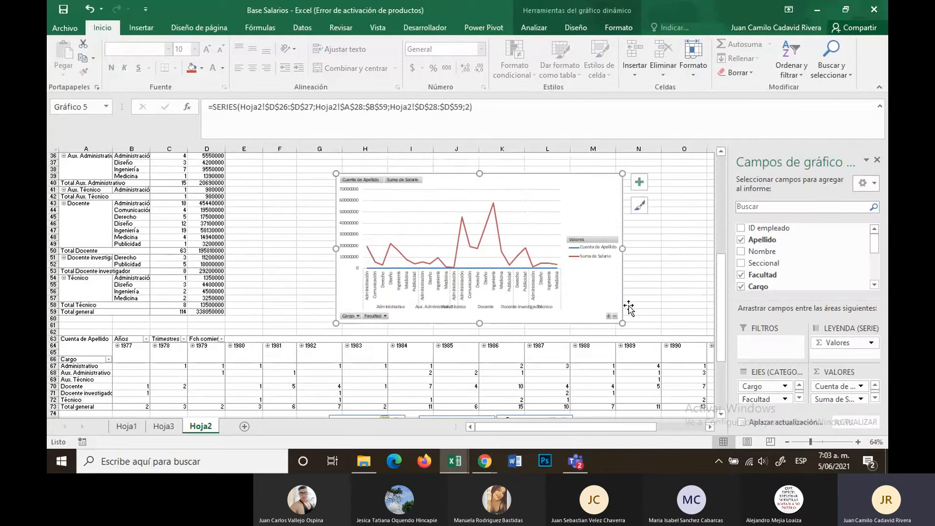
scroll(629, 308, "down", 7)
left_click_drag(621, 173, 692, 416)
scroll(692, 416, "down", 4)
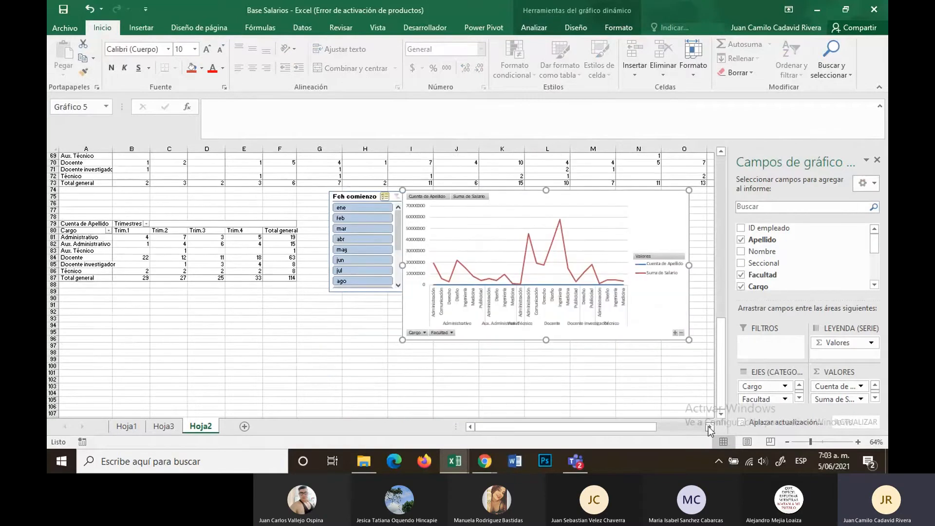
left_click(709, 428)
left_click(709, 427)
left_click(709, 427)
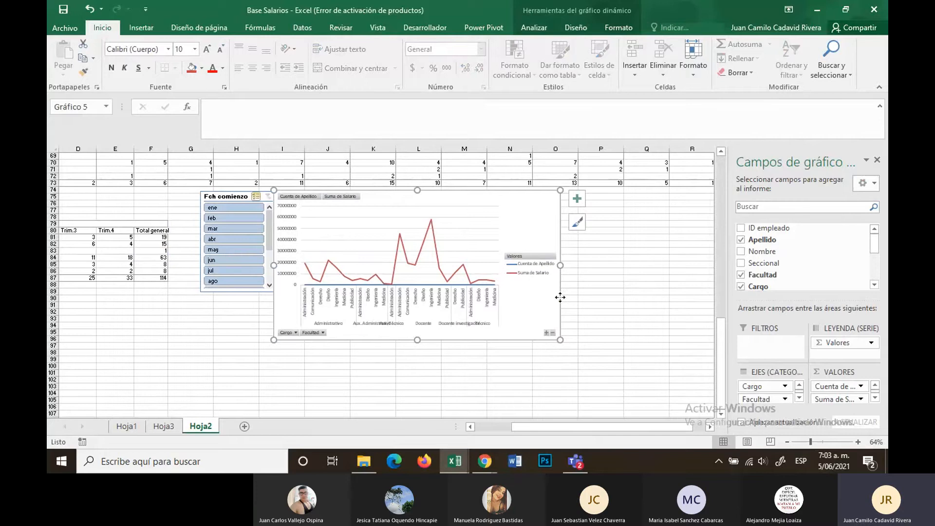
mouse_move(560, 298)
left_mouse_down()
mouse_move(701, 299)
mouse_move(650, 309)
mouse_move(632, 298)
mouse_move(641, 299)
left_mouse_up()
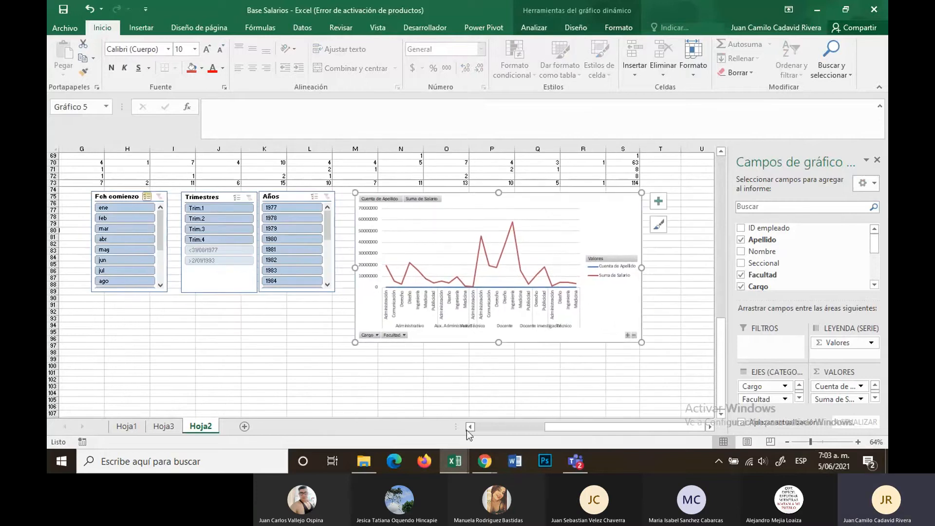
Step: Exclude ene in the Fch comienzo slicer and clear the filter, and do the same with feb, mar and abr
left_click(109, 208)
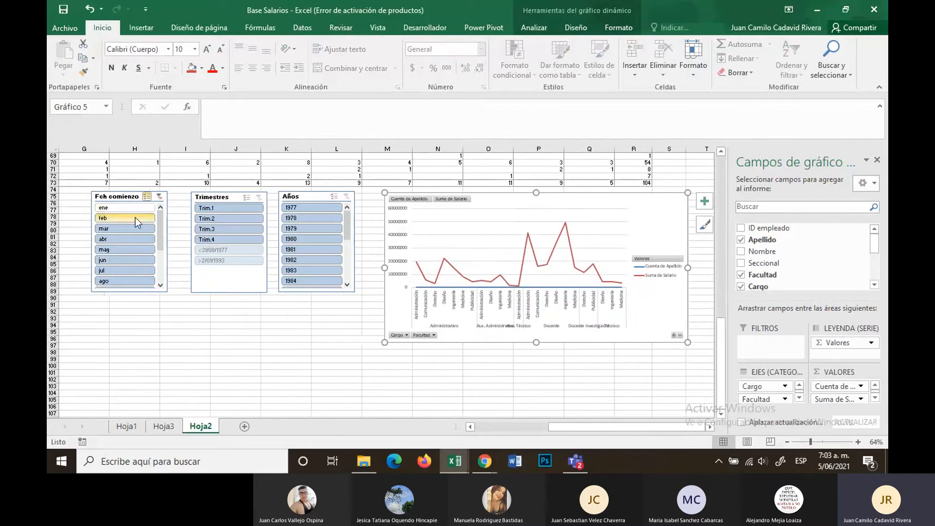
left_click(158, 197)
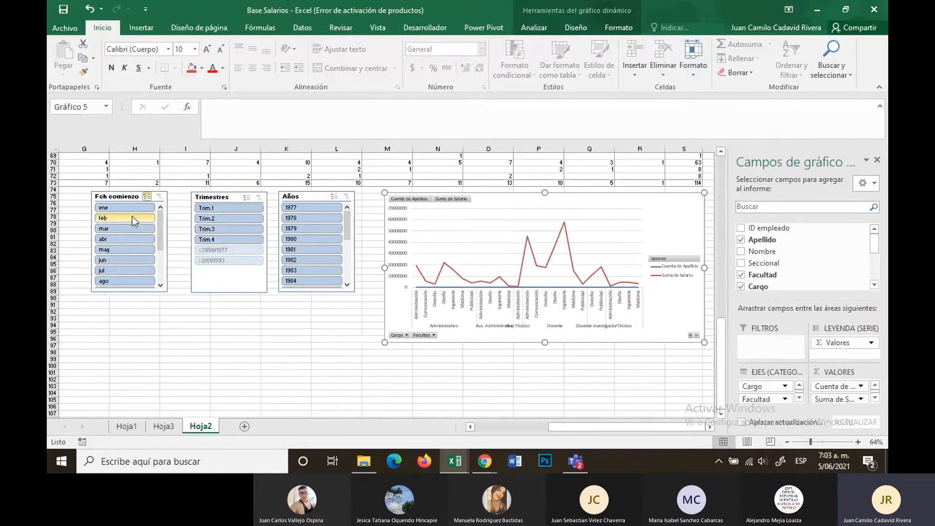
left_click(118, 218)
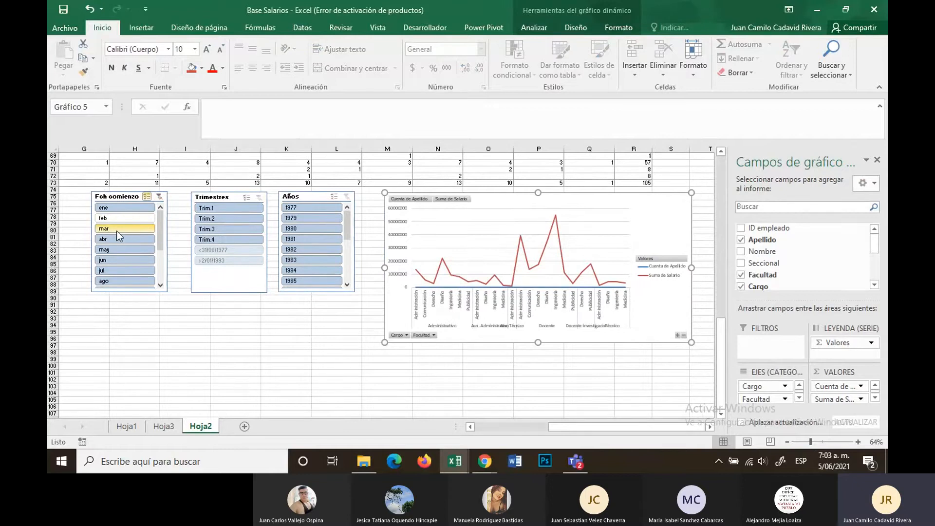
left_click(116, 231)
left_click(120, 241)
left_click(142, 218)
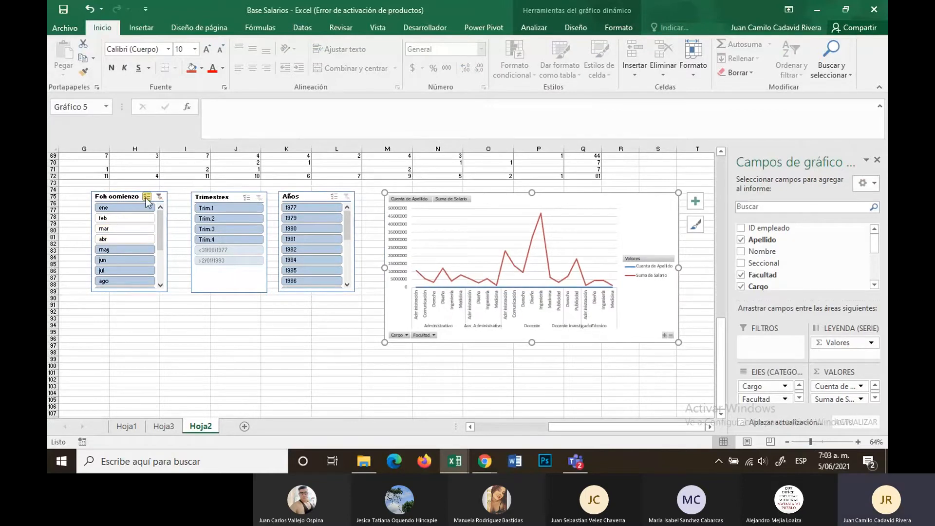
left_click(160, 196)
Step: Filter the connected pivot tables and line chart to only ene or only feb with the Fch comienzo slicer, and clear the filter
left_click(125, 208)
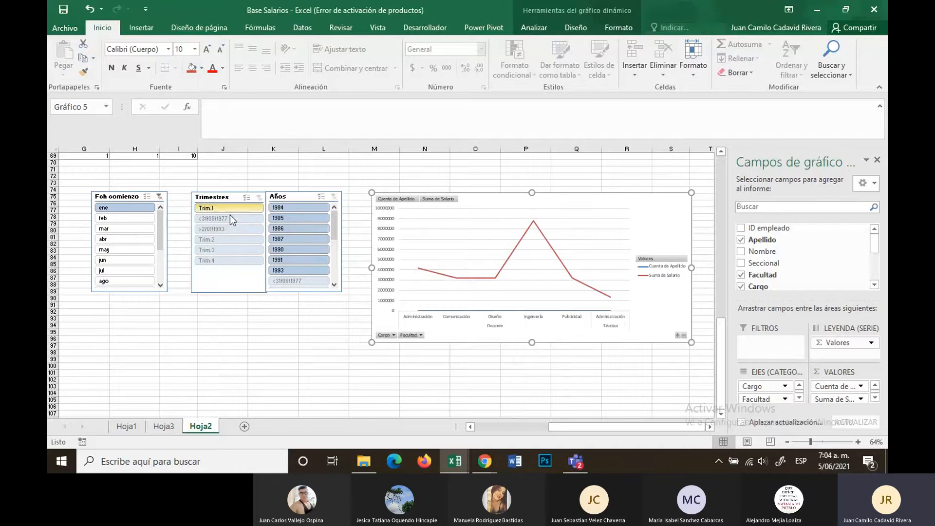
scroll(228, 231, "up", 3)
scroll(227, 232, "down", 1)
left_click(124, 259)
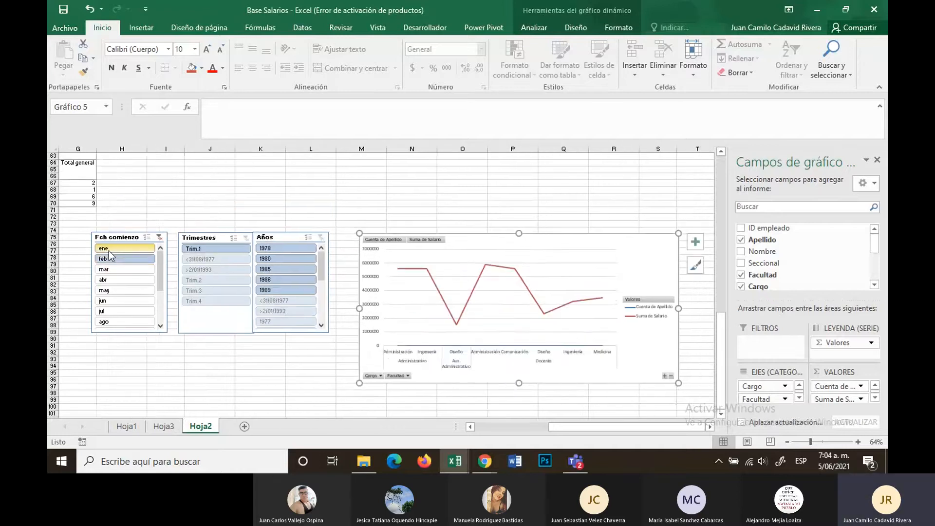
left_click(110, 250)
left_click(159, 238)
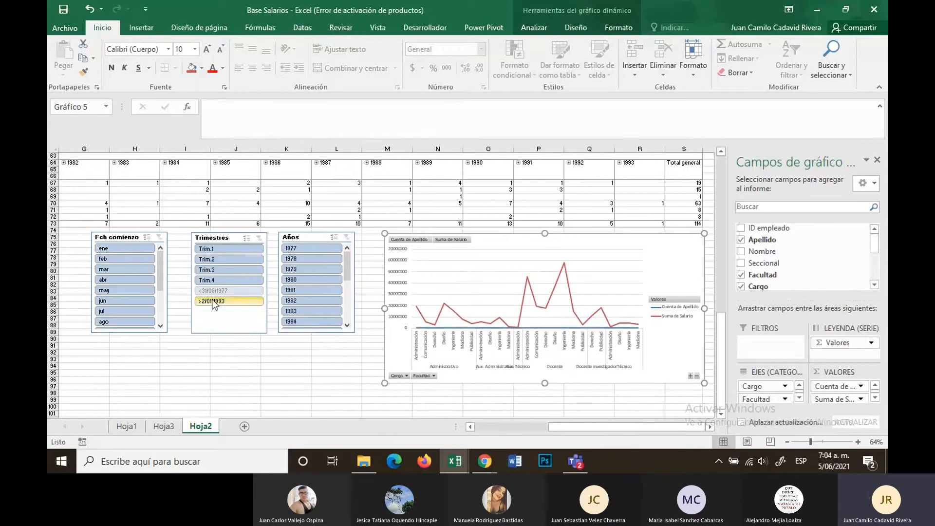
Step: Filter the connected pivot tables and line chart by the single years 1979, 1980 and 1981 with the Años slicer
left_click(301, 268)
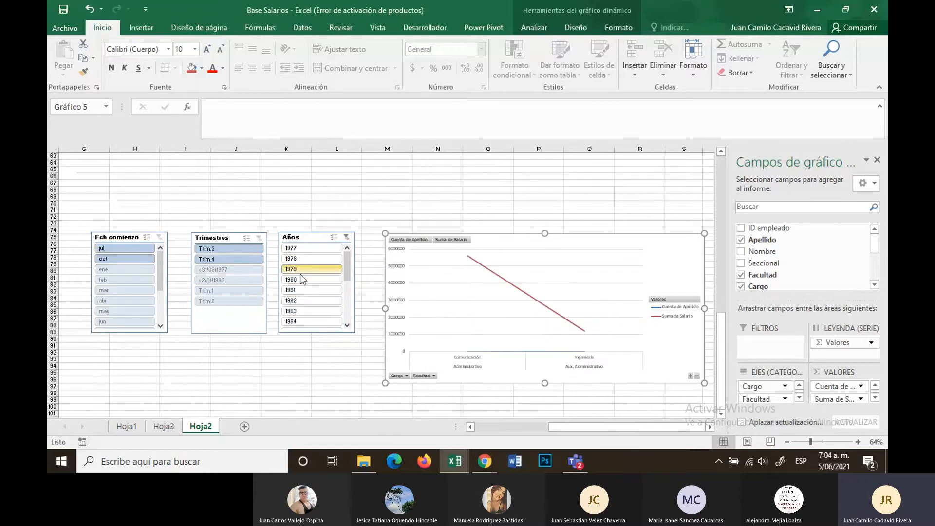
left_click(303, 281)
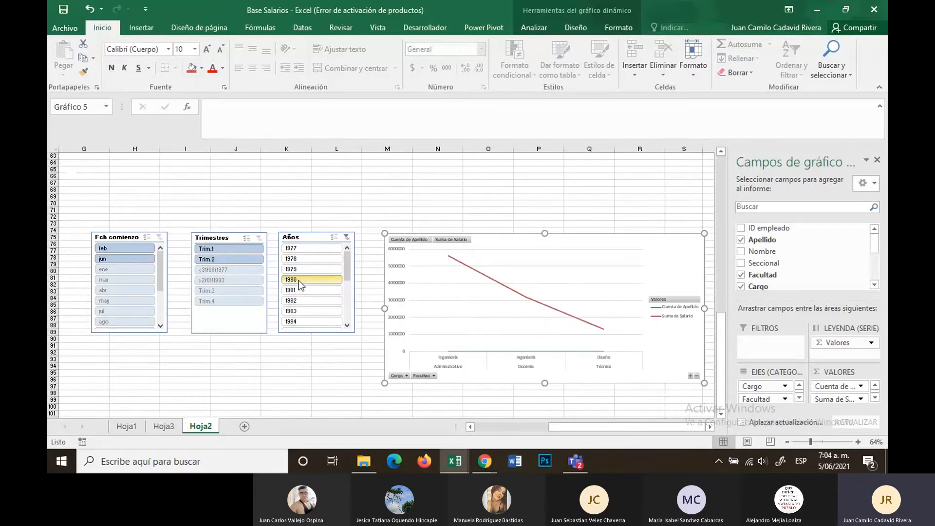
left_click(301, 269)
left_click(305, 291)
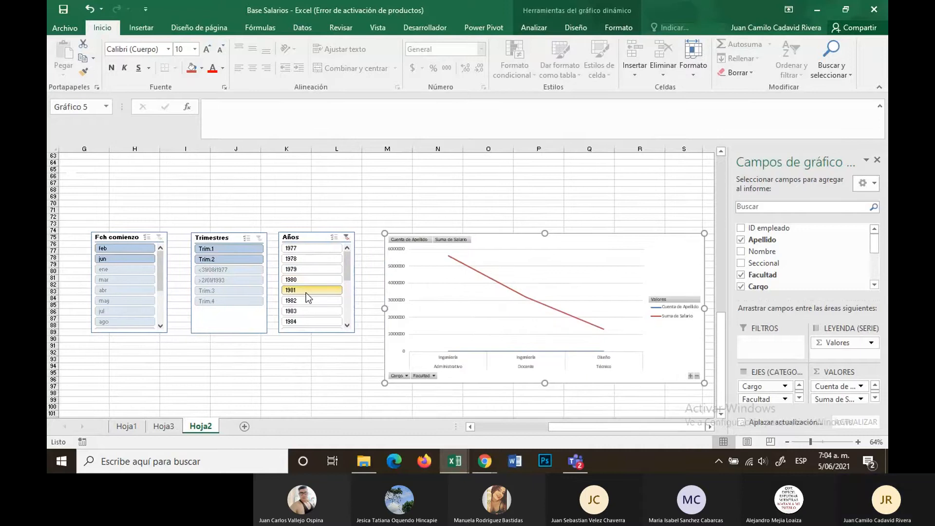
Step: Select 1979 through 1982 together in the Años slicer using multiple selection, and reduce the selection to 1982 only
left_click(334, 237)
left_click(315, 270)
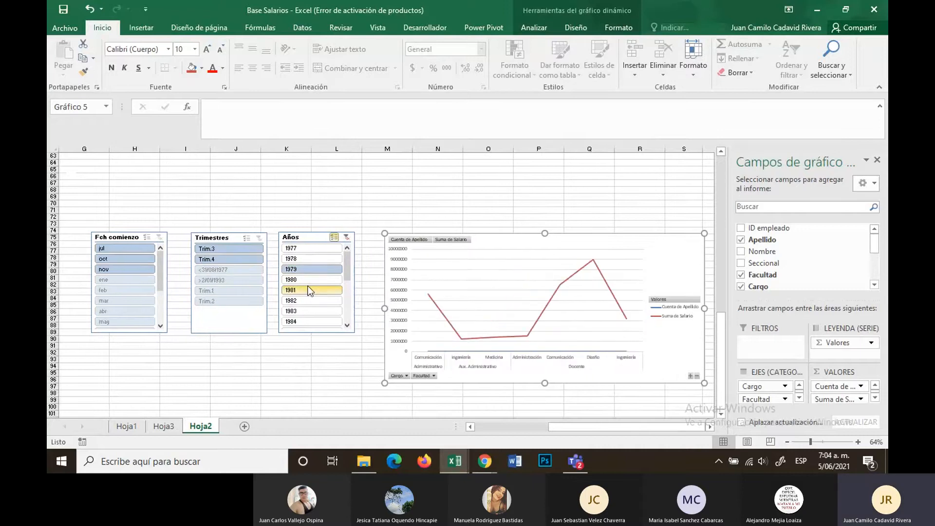
left_click(306, 281)
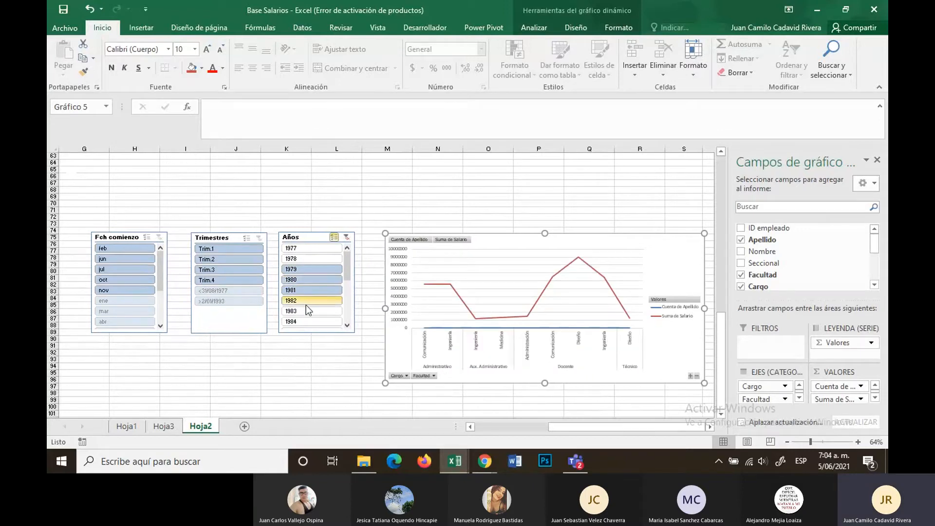
left_click(306, 302)
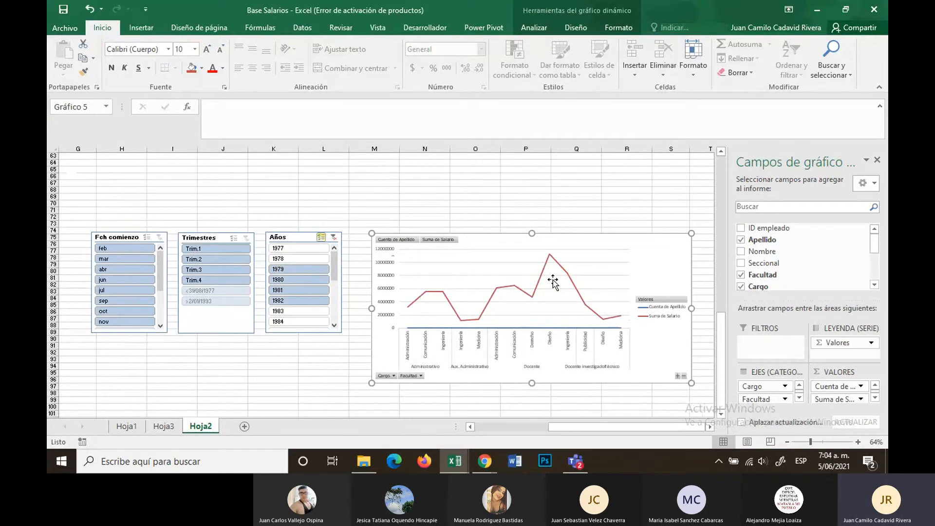
left_click(292, 280)
left_click(307, 289)
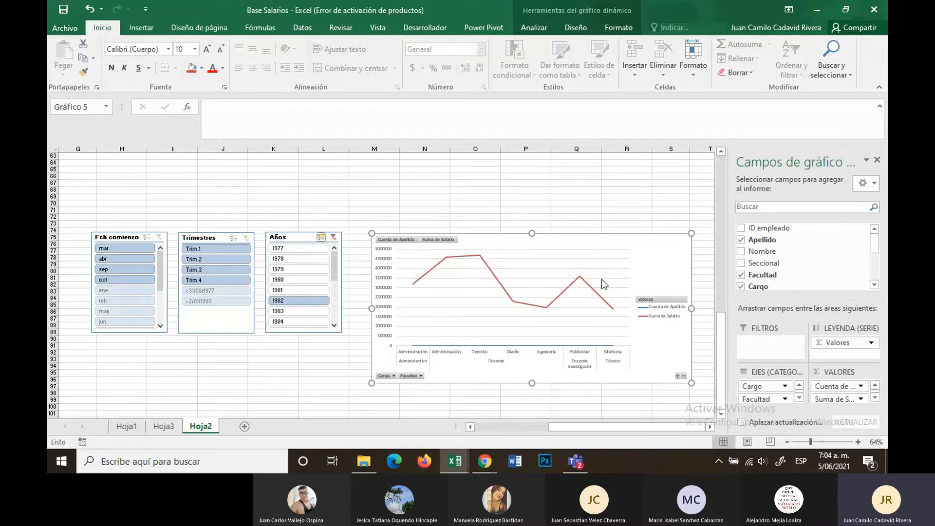
Step: Add 1979 to the 1982 selection in the Años slicer and review the filtered pivot tables on Hoja2
left_click(291, 290)
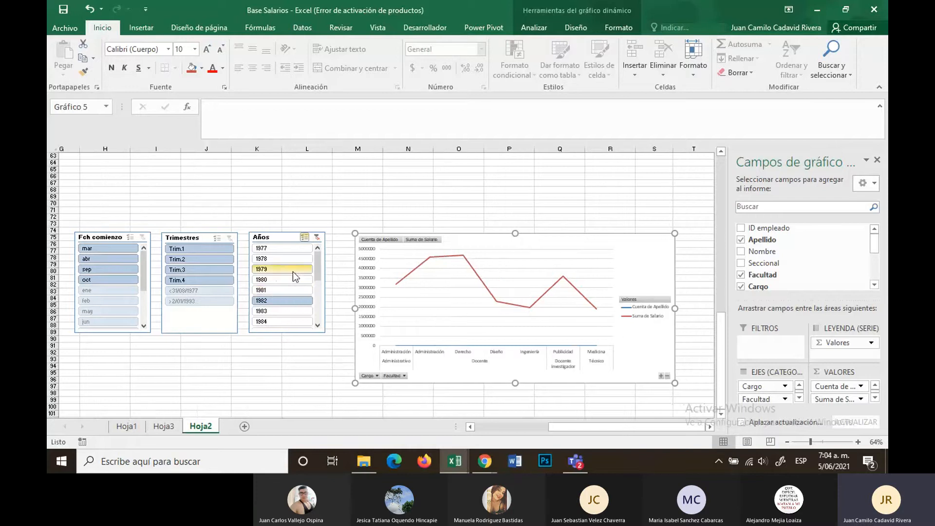
scroll(238, 244, "up", 18)
scroll(238, 244, "up", 3)
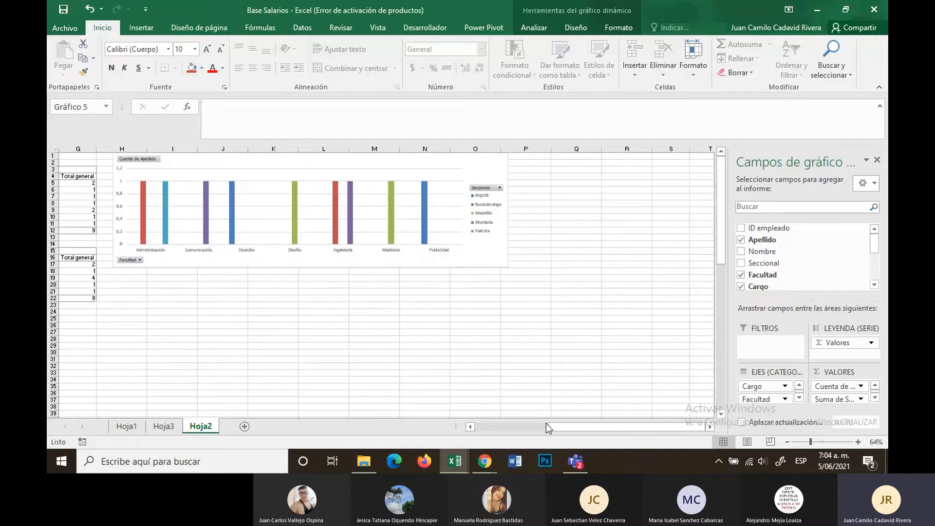
left_click_drag(565, 429, 491, 430)
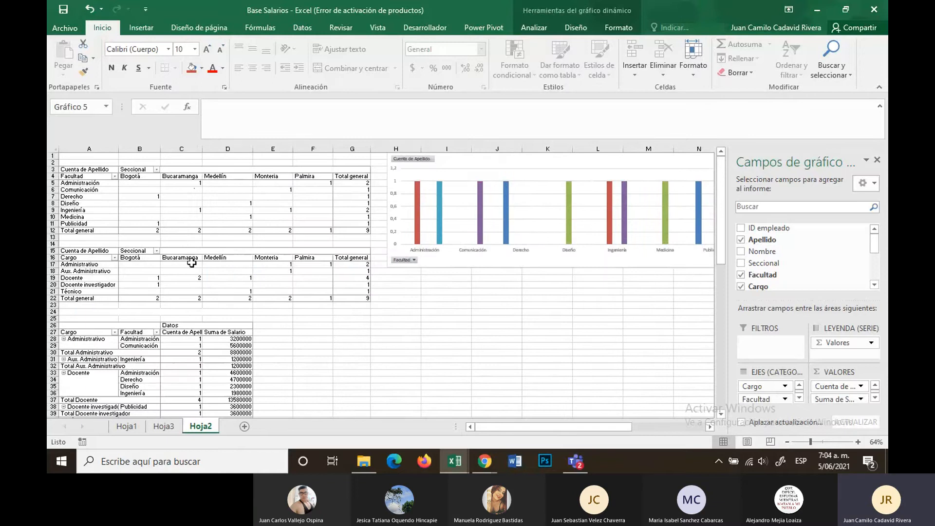
scroll(137, 260, "down", 6)
scroll(173, 266, "up", 2)
scroll(172, 267, "down", 16)
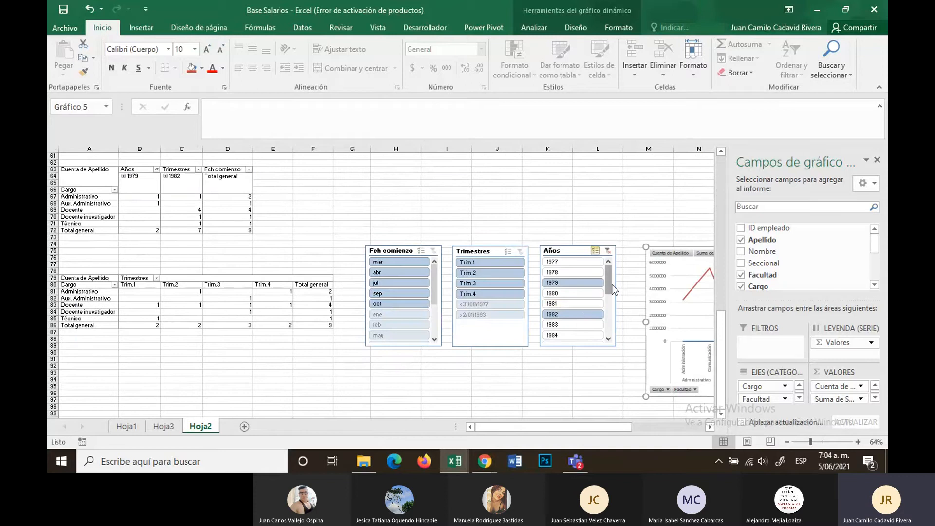
scroll(272, 247, "up", 18)
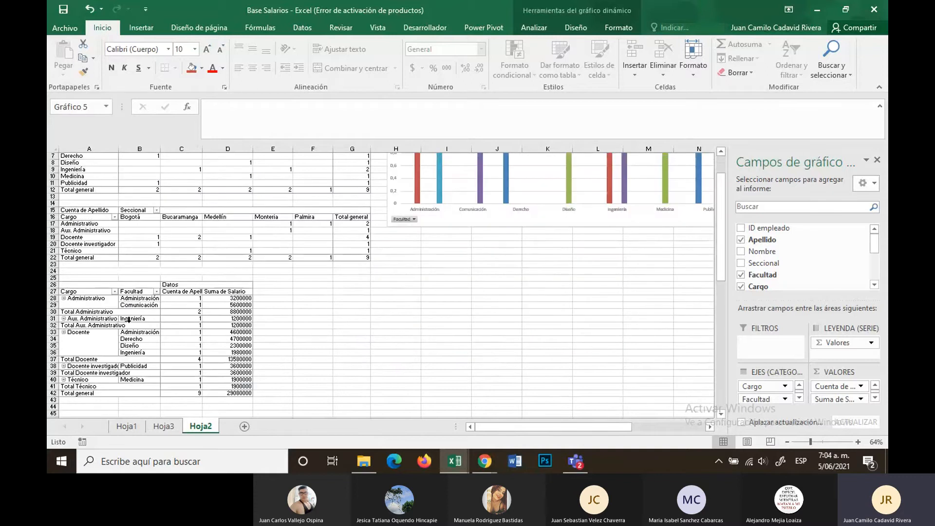
scroll(128, 320, "down", 12)
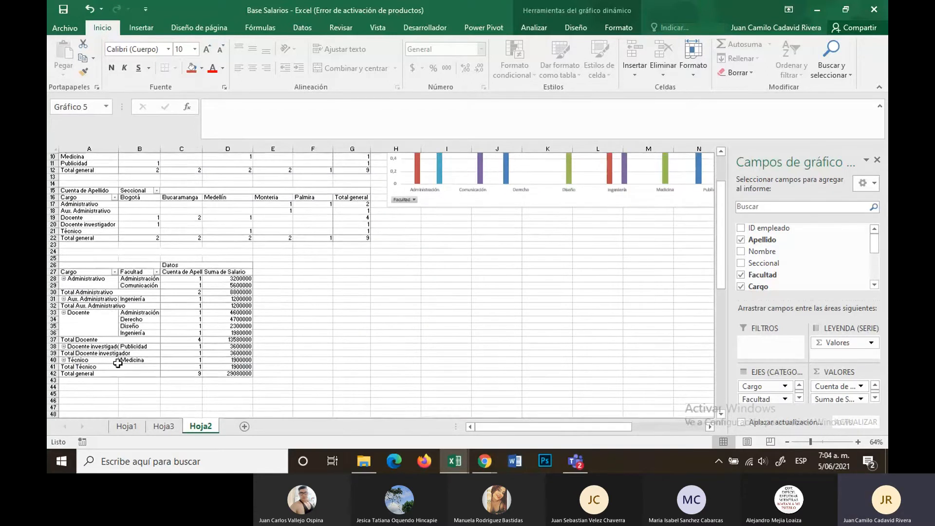
Step: Add 1980 and 1981 to the Años slicer selection and select the Suma de Salario grand total in the Cargo and Facultad pivot table
scroll(624, 323, "down", 2)
left_click(555, 377)
left_click(560, 386)
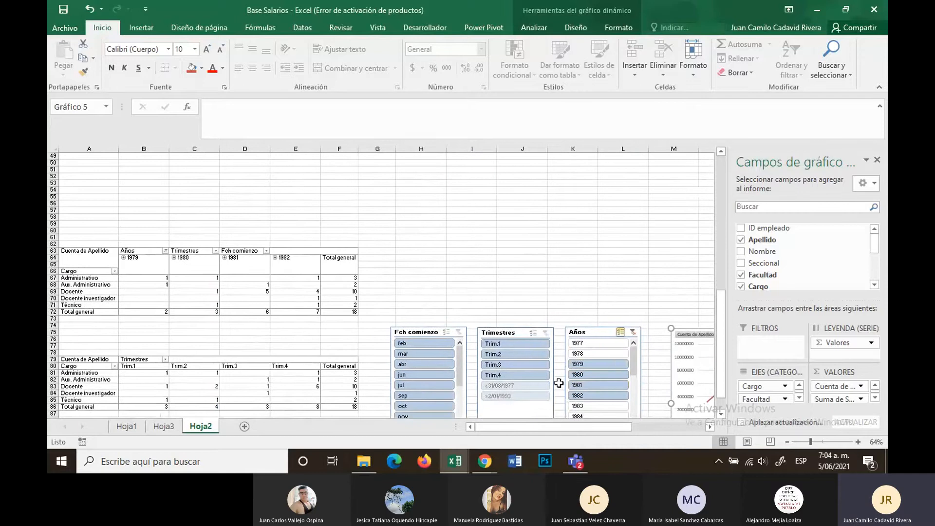
scroll(133, 278, "up", 9)
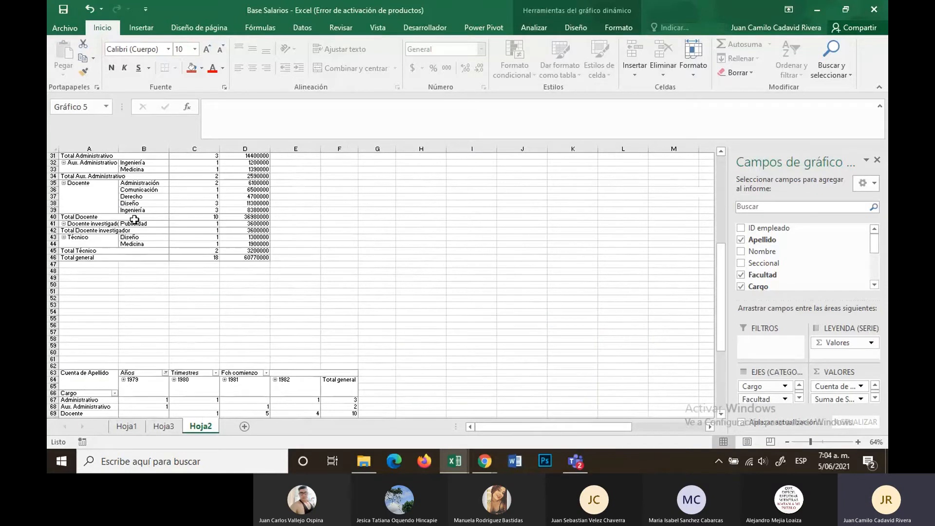
scroll(140, 192, "up", 7)
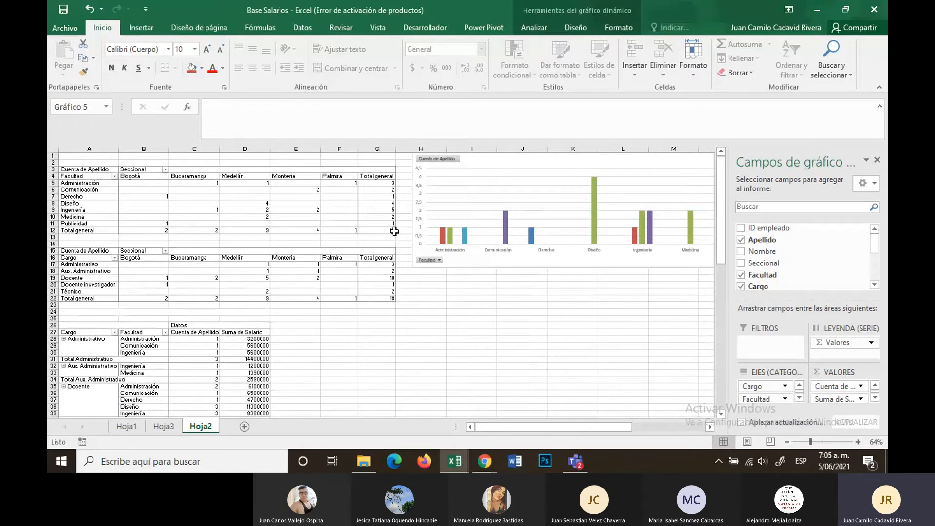
scroll(390, 219, "down", 1)
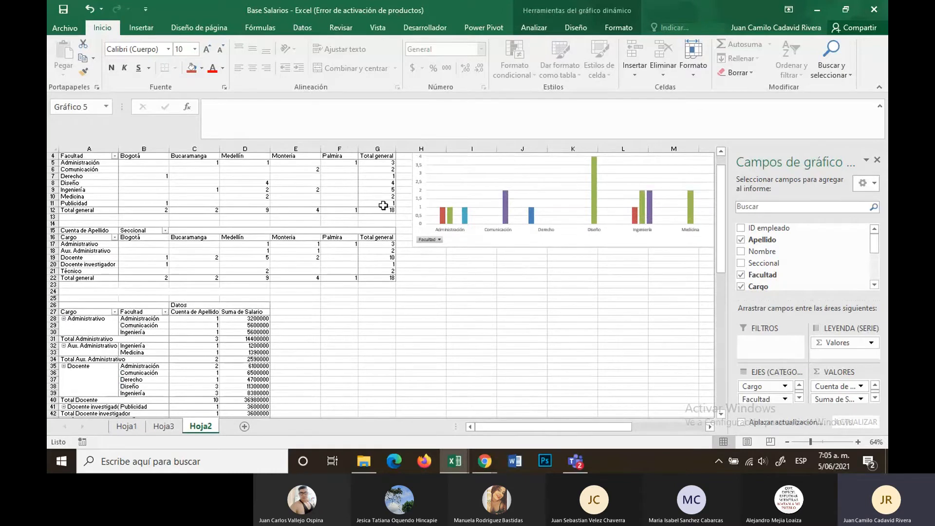
scroll(309, 234, "down", 3)
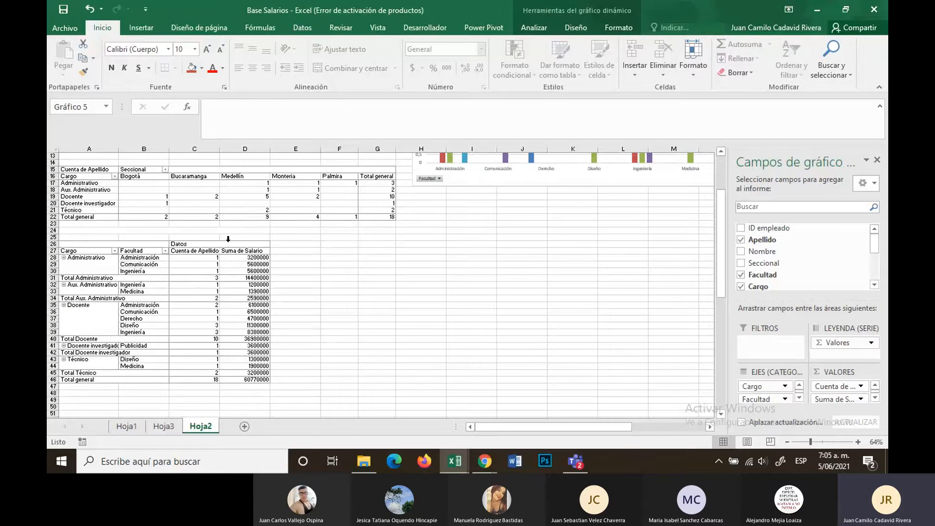
left_click(262, 379)
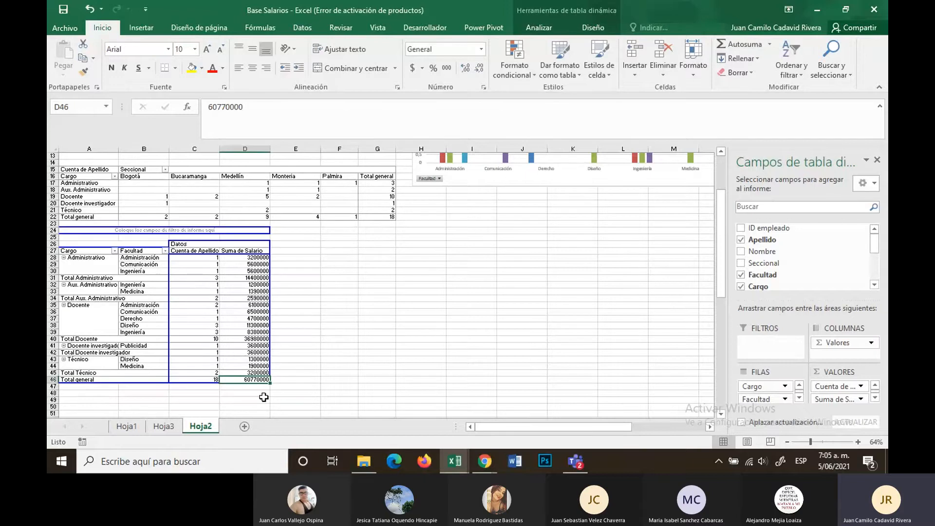
Step: Add 1987 and 1988 to the Años slicer selection and check the updated salary pivot table
scroll(609, 356, "down", 14)
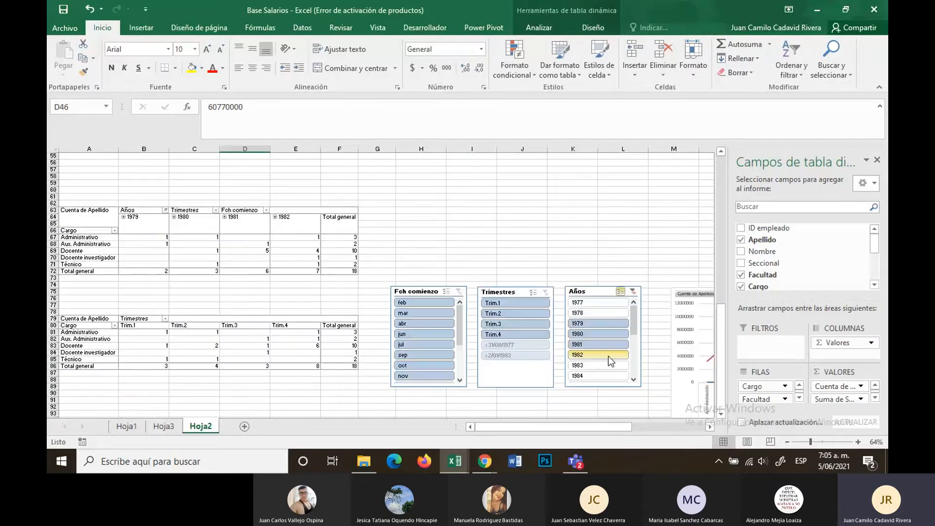
scroll(633, 379, "down", 2)
left_click(623, 375)
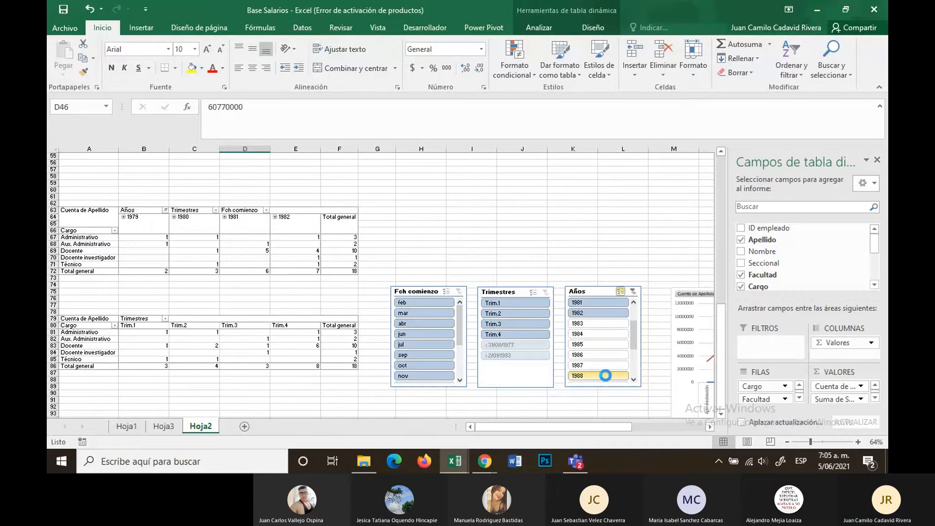
scroll(407, 313, "up", 18)
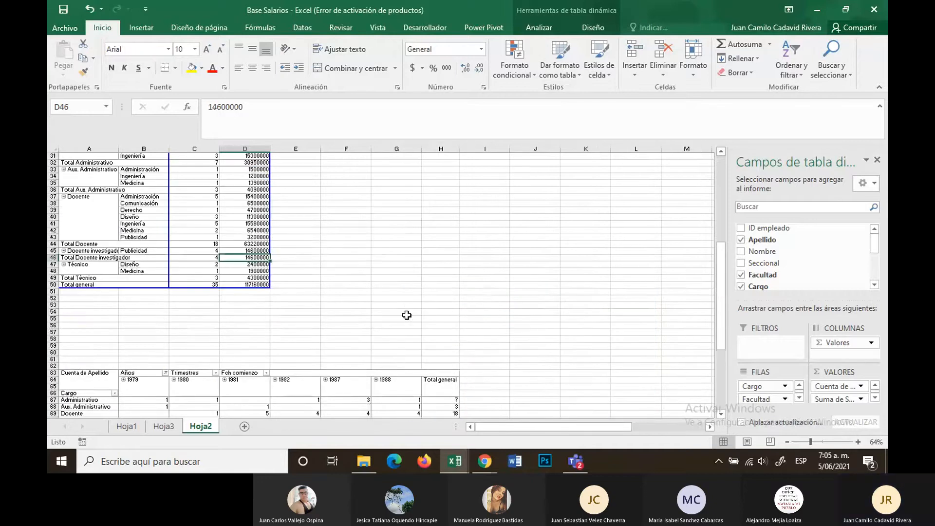
scroll(234, 267, "down", 16)
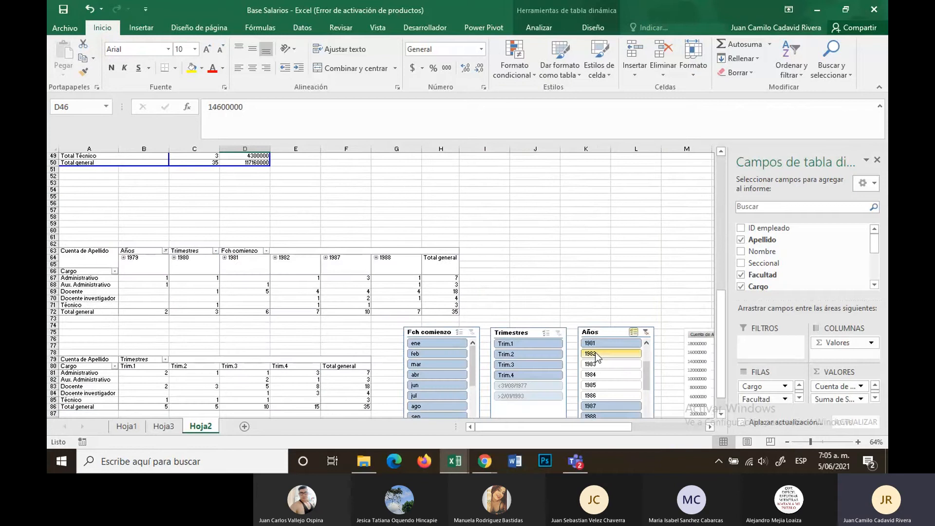
Step: Add 1984 to the Años slicer selection and review the updated pivot tables and column chart
left_click(589, 374)
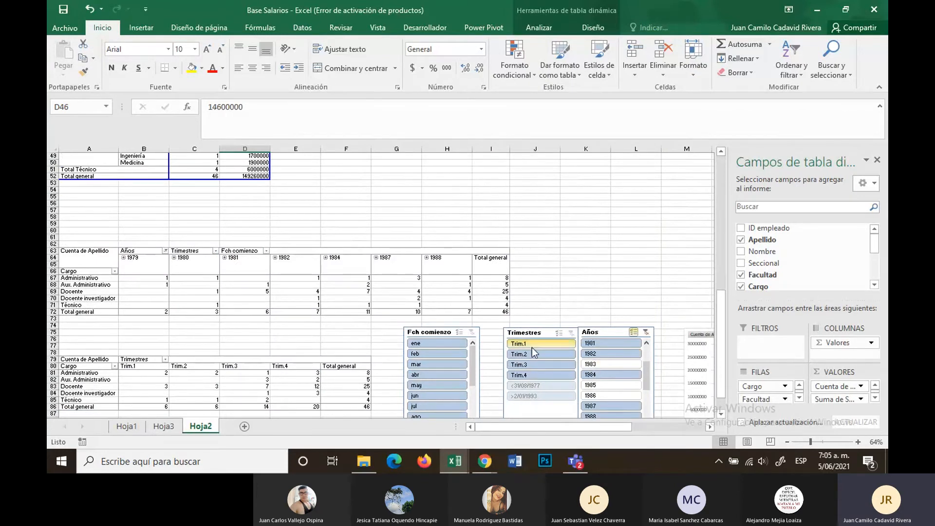
scroll(284, 281, "up", 16)
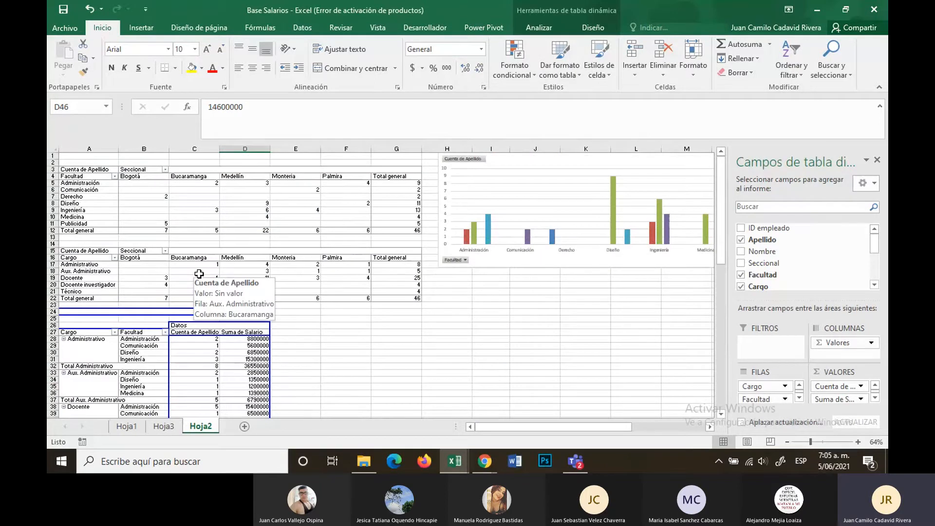
scroll(605, 395, "down", 9)
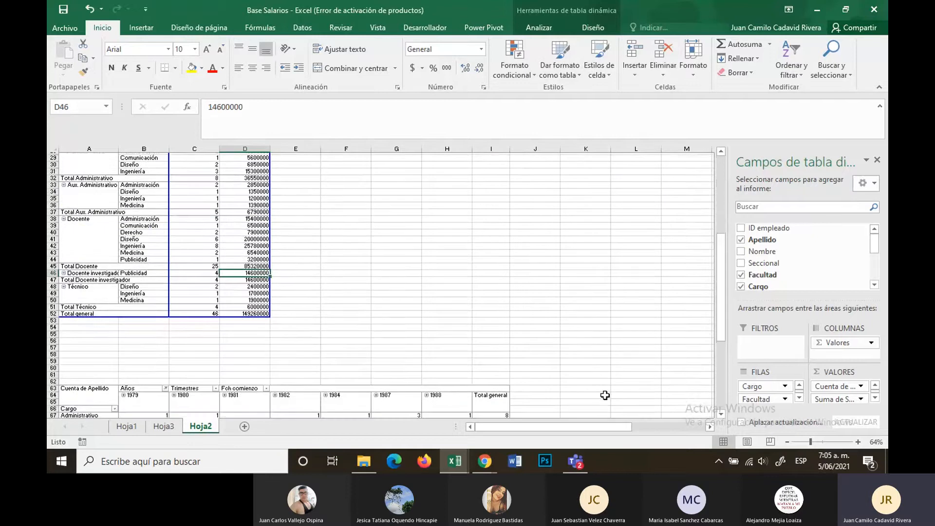
Step: Add 1983, 1985 and 1986 to the Años slicer selection and view the remaining years in its list
scroll(605, 395, "down", 9)
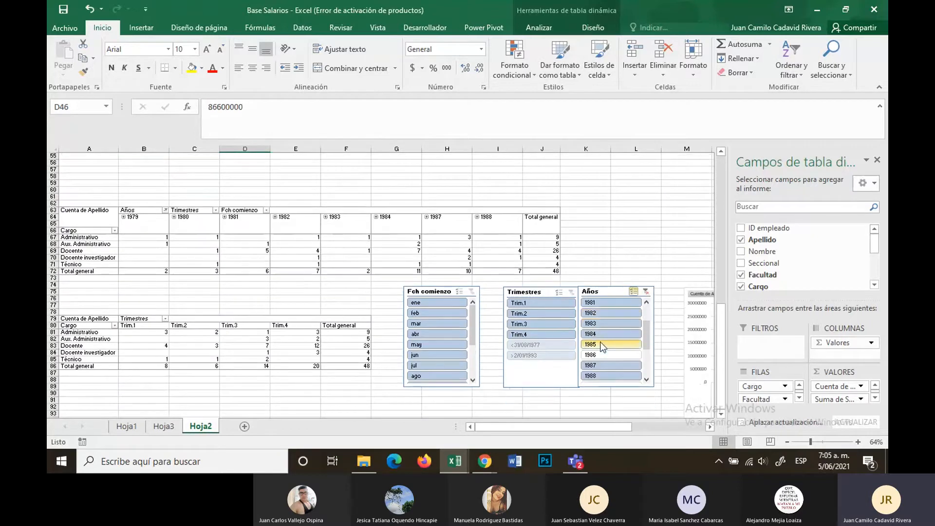
left_click(604, 346)
left_click(632, 356)
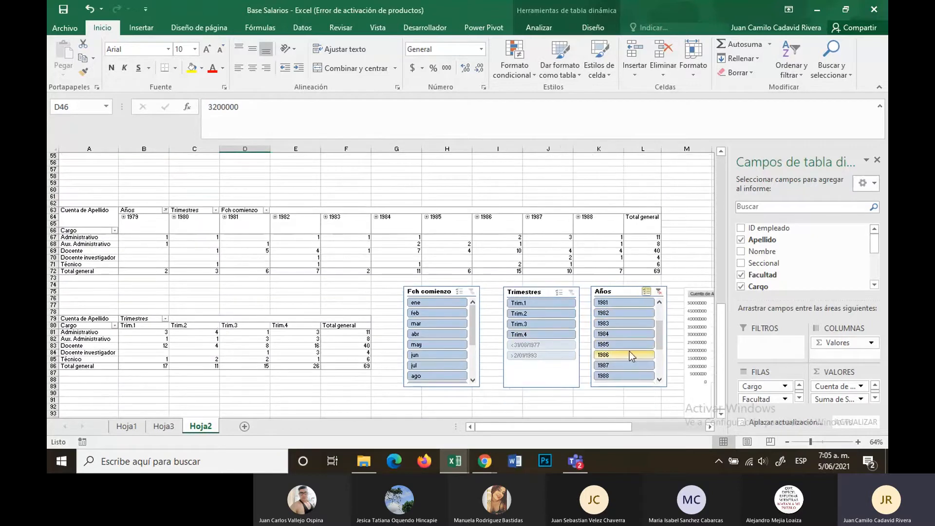
scroll(630, 352, "down", 5)
scroll(627, 349, "up", 2)
left_click_drag(659, 273, 659, 308)
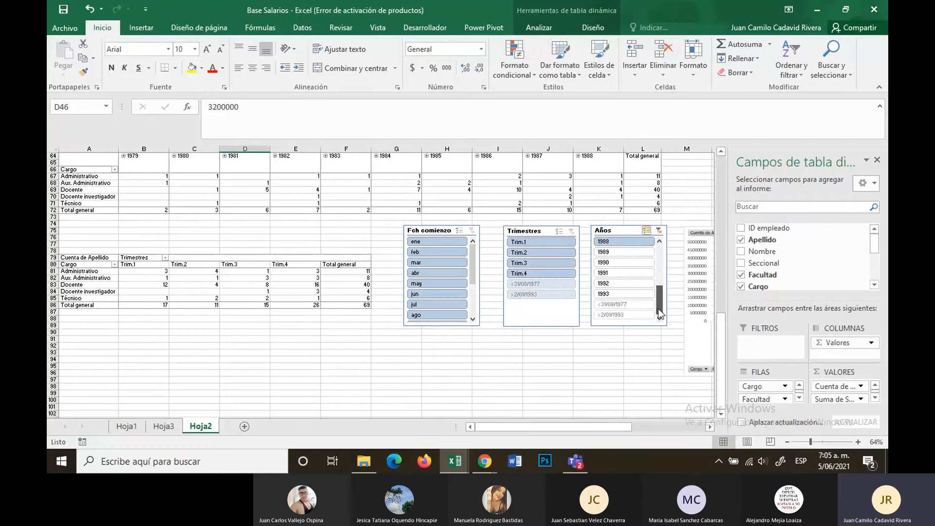
Step: Examine the connected pivot tables, salary totals, slicers and line chart for the years 1979 through 1988
scroll(474, 271, "up", 20)
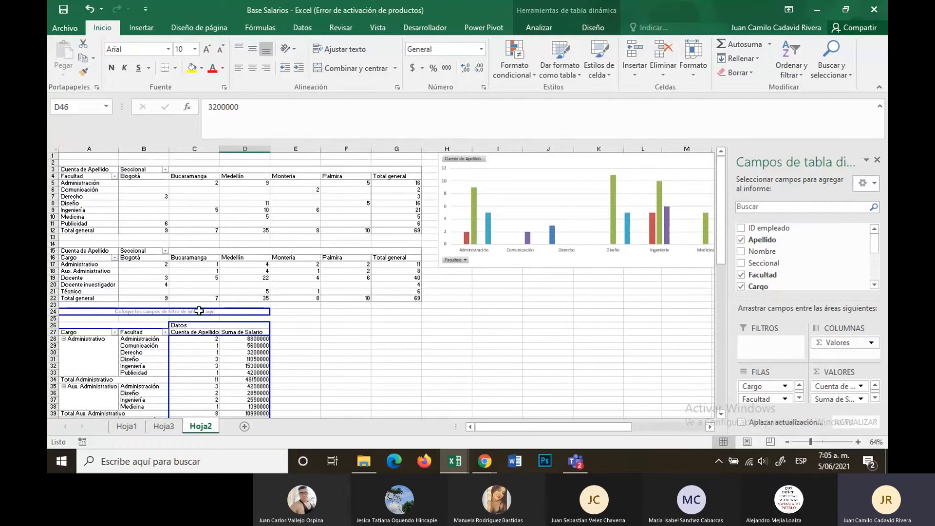
scroll(273, 319, "down", 7)
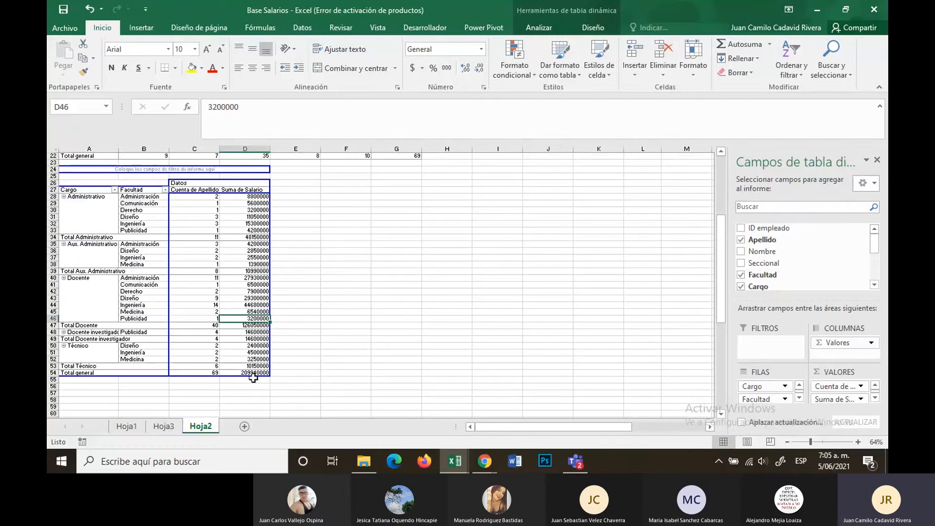
scroll(262, 332, "down", 10)
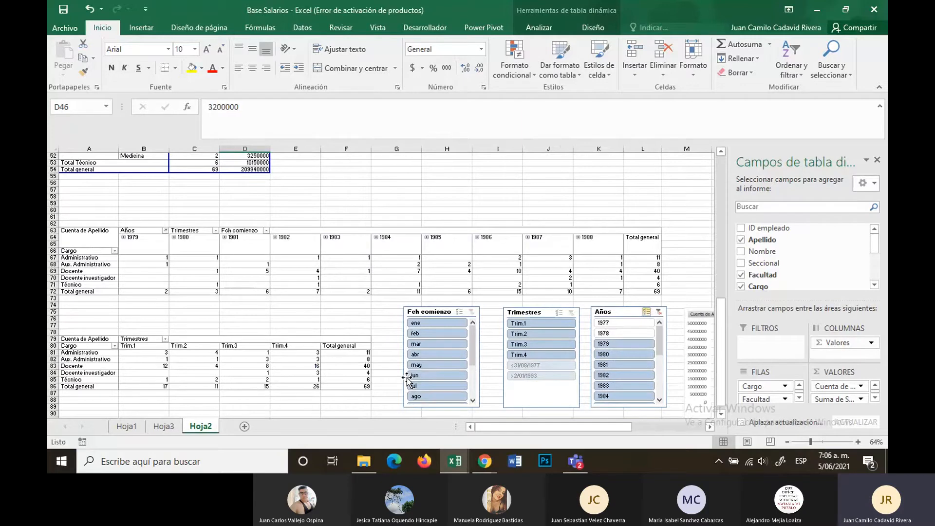
scroll(294, 297, "up", 10)
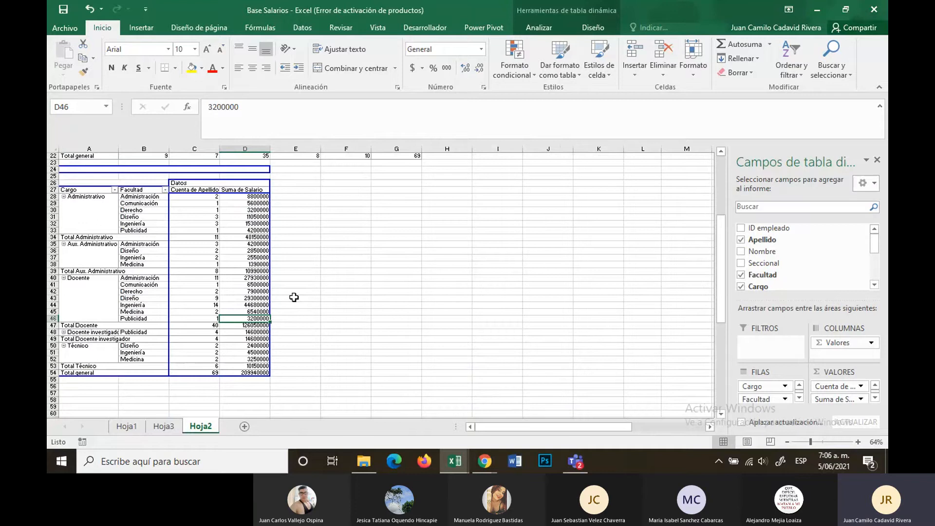
scroll(295, 297, "up", 7)
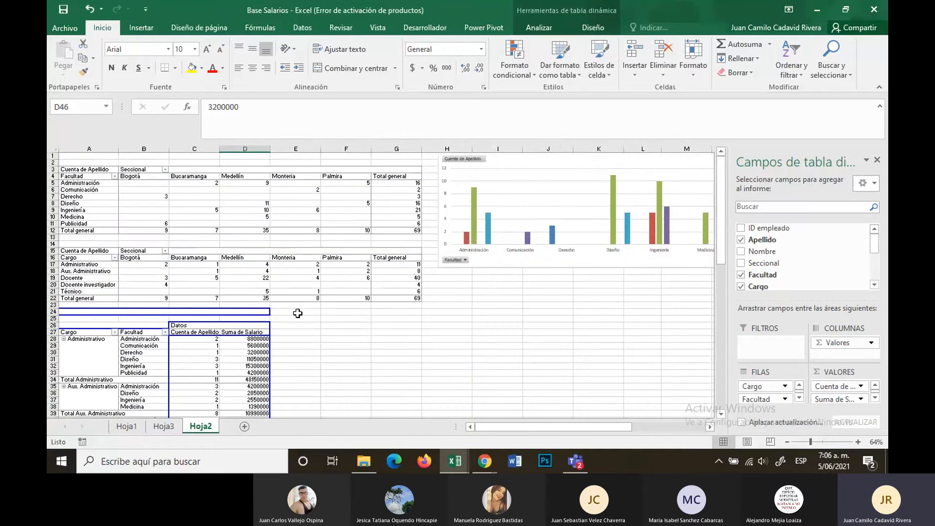
scroll(307, 365, "down", 5)
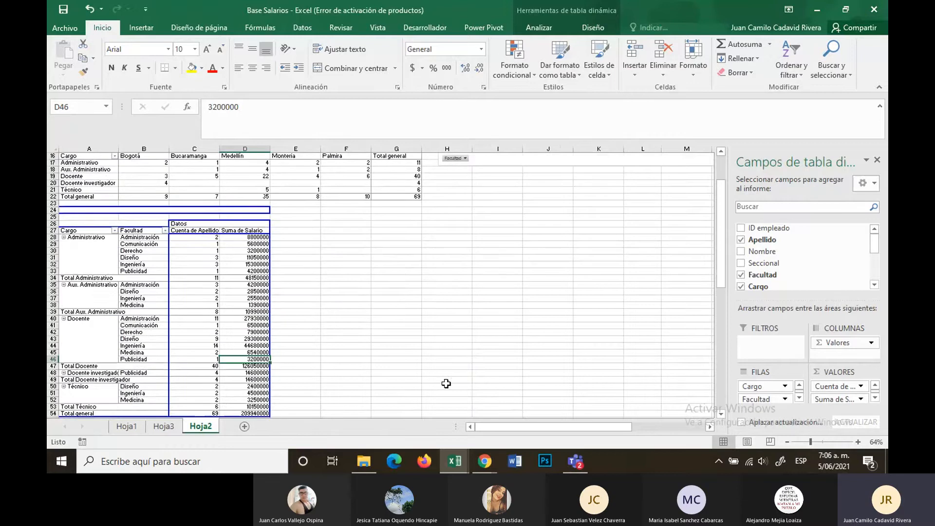
scroll(446, 384, "down", 12)
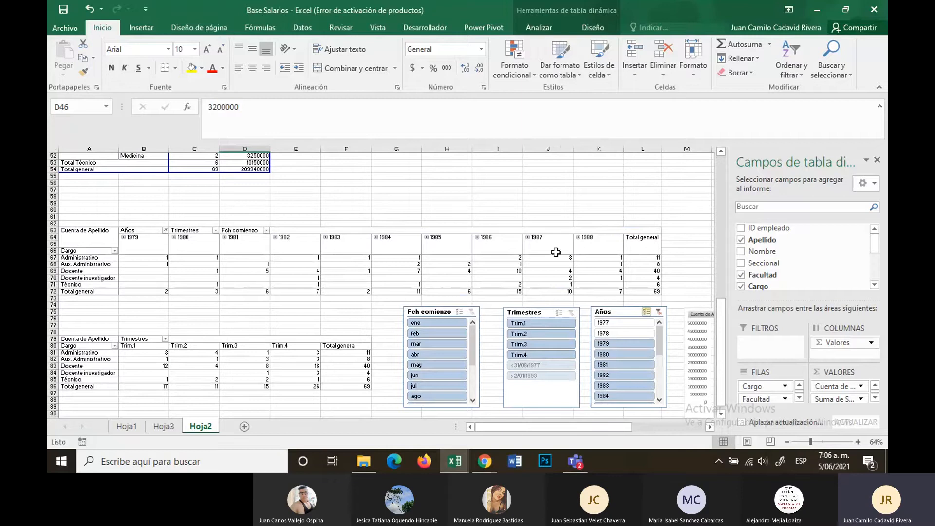
scroll(472, 302, "down", 1)
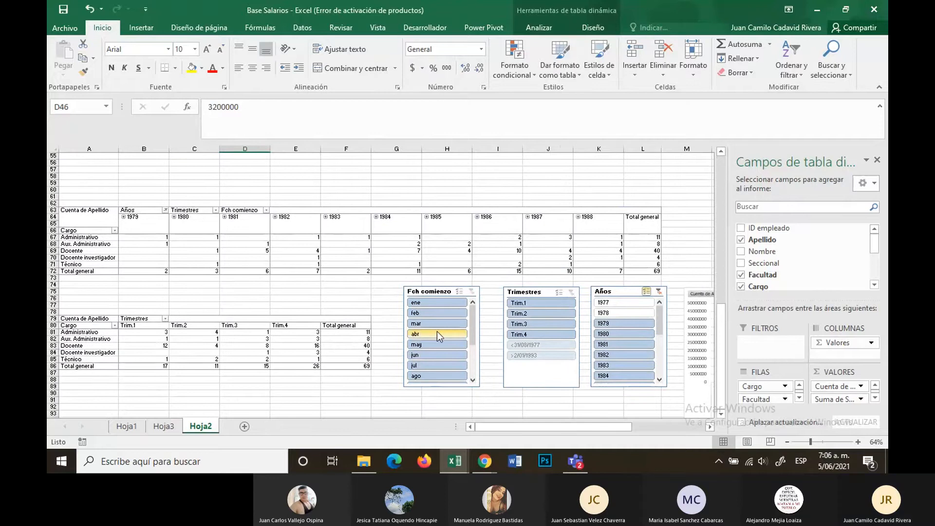
scroll(365, 359, "up", 6)
scroll(365, 358, "up", 5)
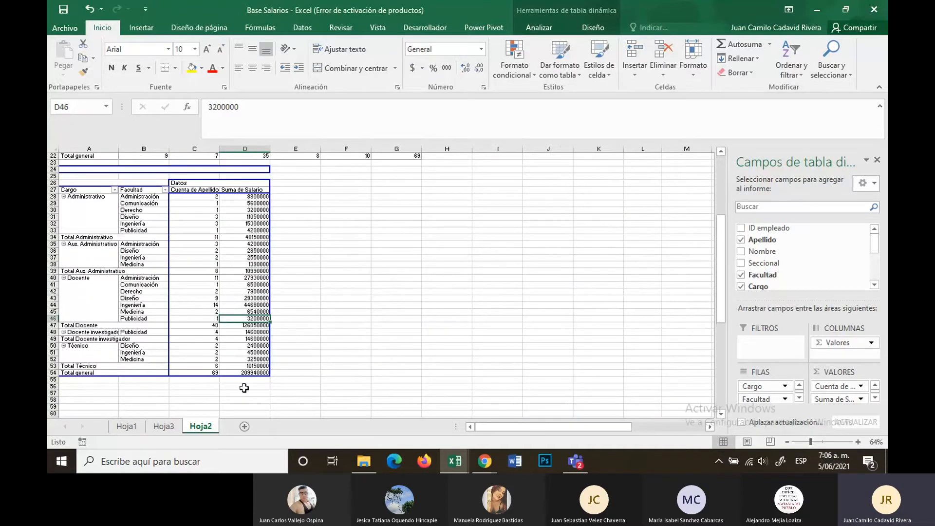
scroll(252, 373, "up", 1)
scroll(258, 366, "up", 2)
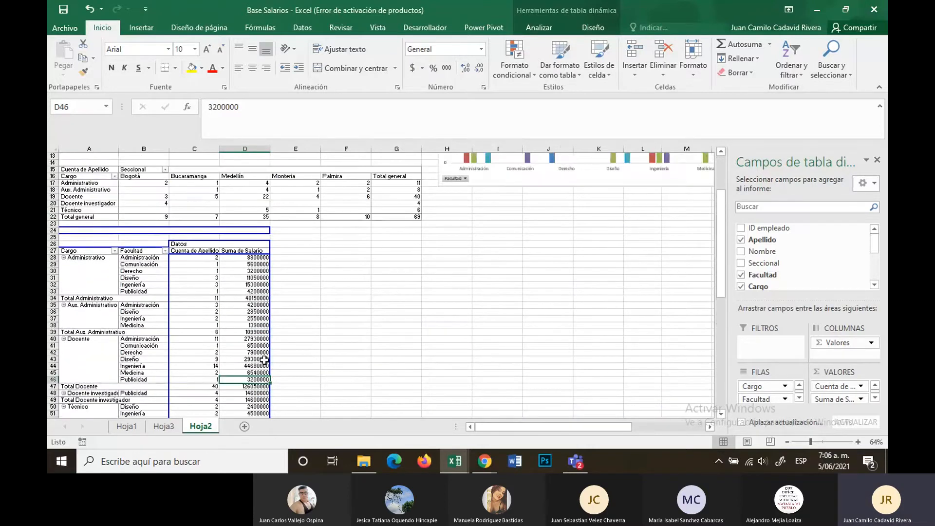
scroll(265, 359, "down", 15)
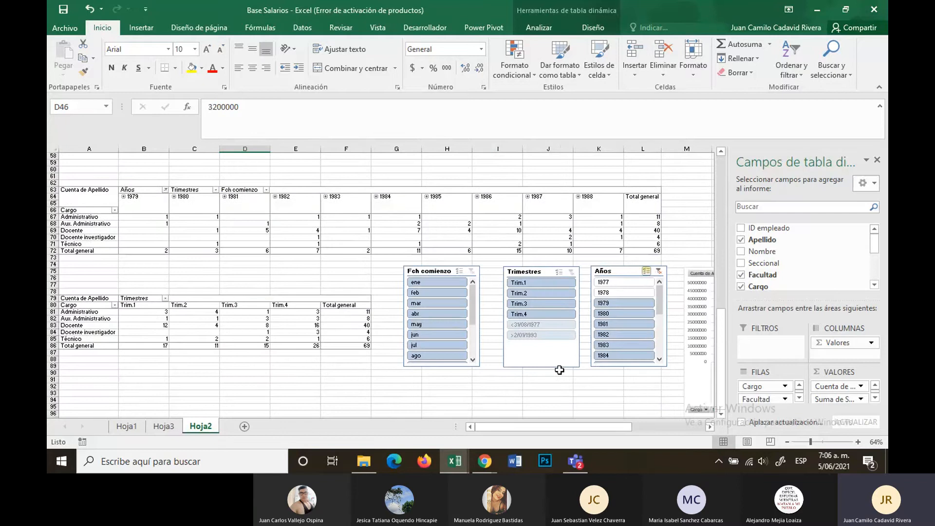
left_click_drag(549, 429, 639, 425)
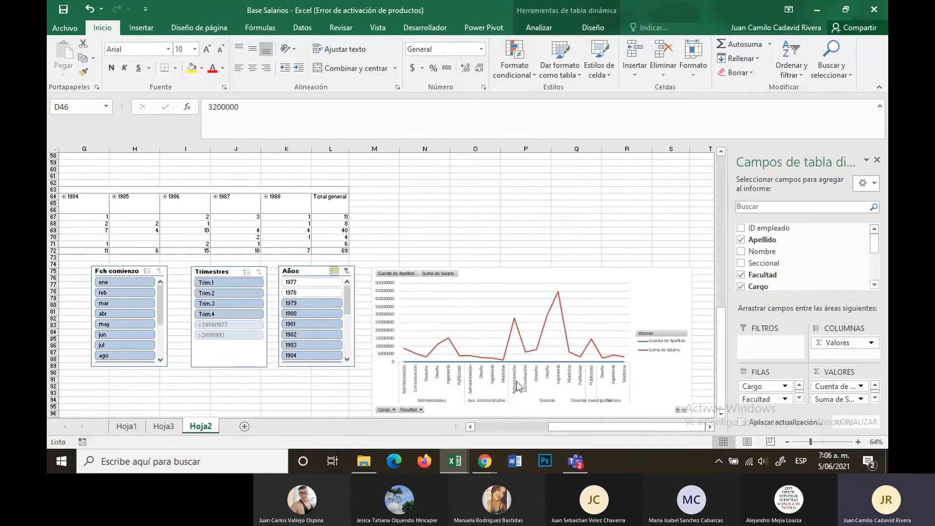
scroll(291, 357, "up", 2)
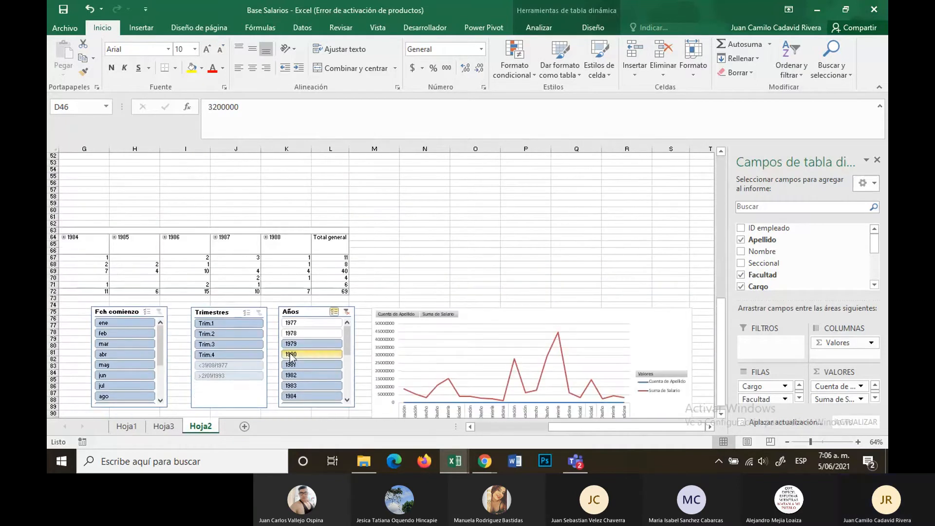
Step: Get an overview of the connected pivot tables and column chart on Hoja2 at different magnifications
left_click(471, 427)
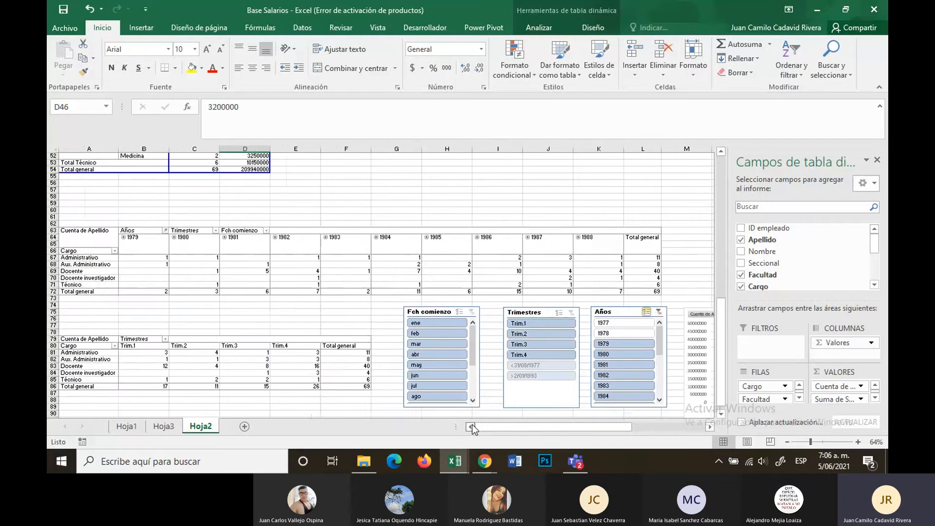
scroll(363, 393, "up", 17)
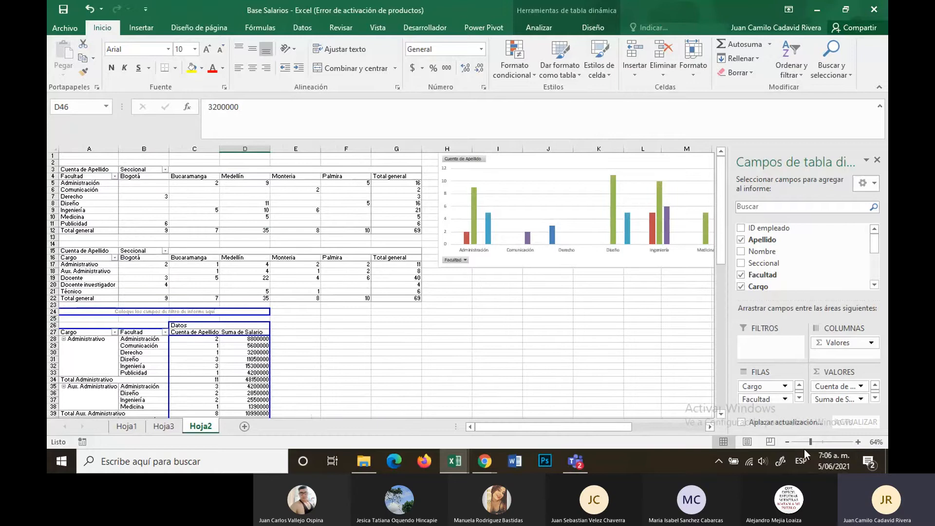
left_click_drag(810, 442, 802, 442)
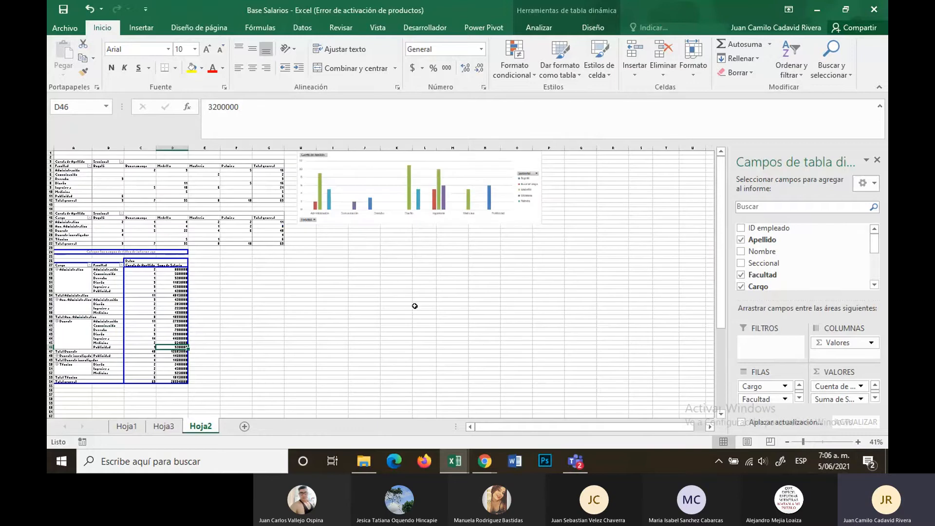
scroll(414, 305, "down", 10)
scroll(414, 306, "up", 10)
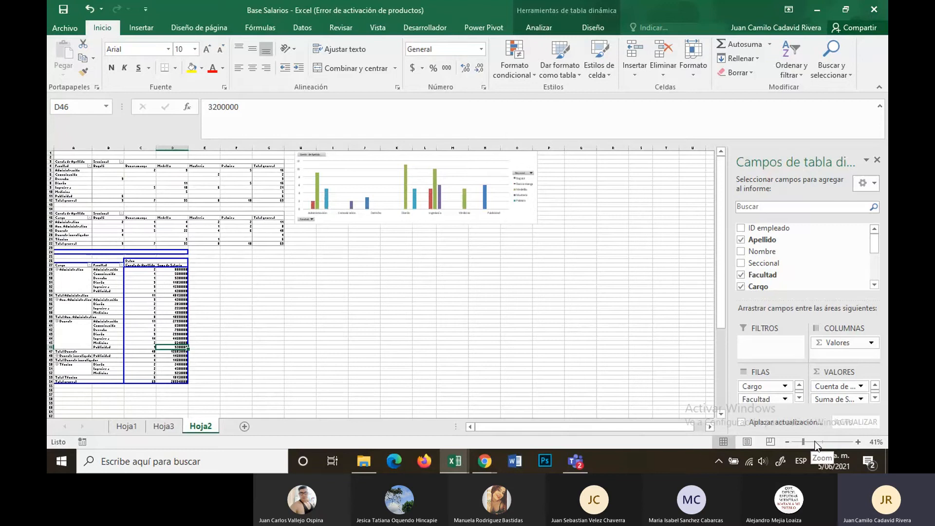
left_click_drag(803, 442, 814, 441)
left_click_drag(592, 427, 557, 427)
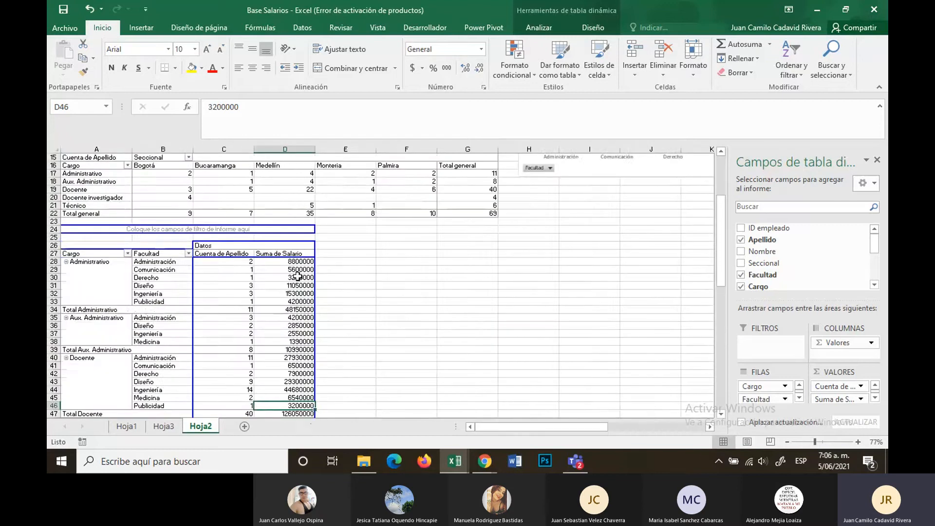
Step: Examine the Seccional, salary, Años and Trimestres pivot tables on Hoja2 together with the slicers
scroll(108, 165, "up", 5)
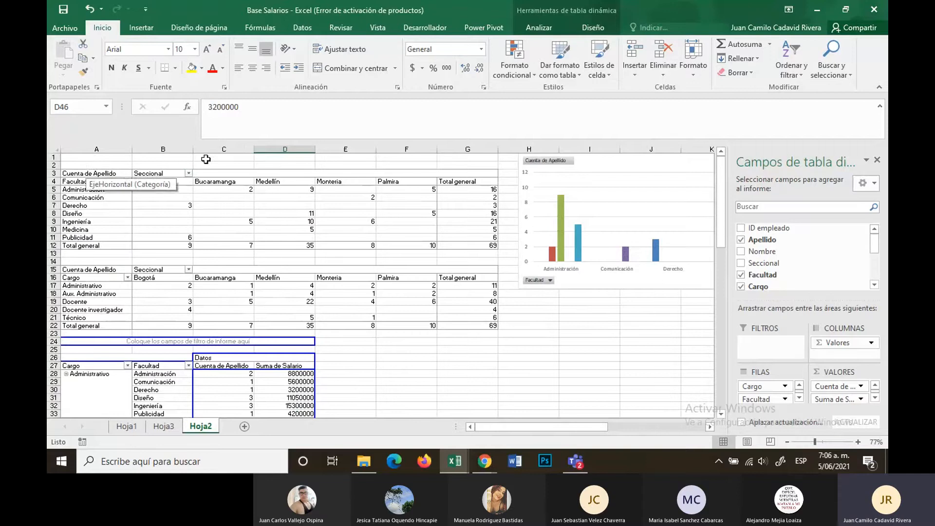
scroll(358, 166, "down", 1)
scroll(358, 166, "up", 1)
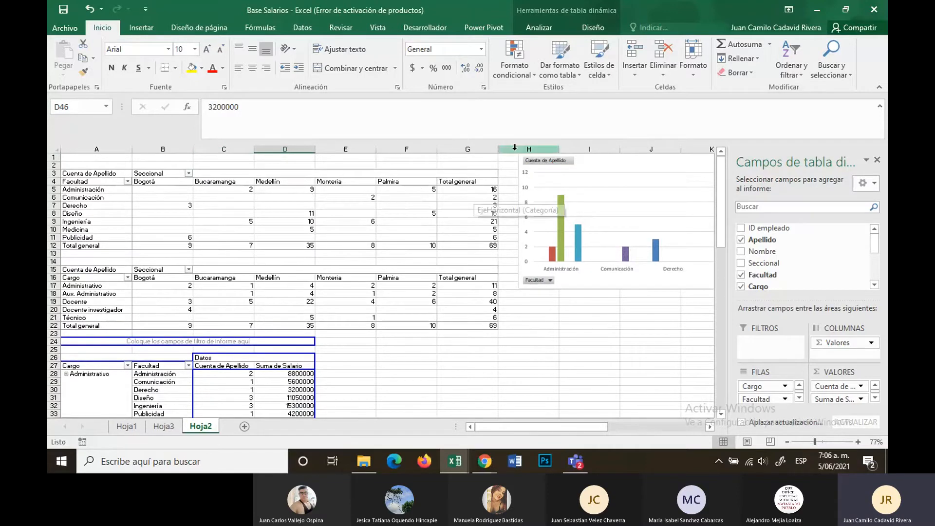
scroll(330, 262, "down", 13)
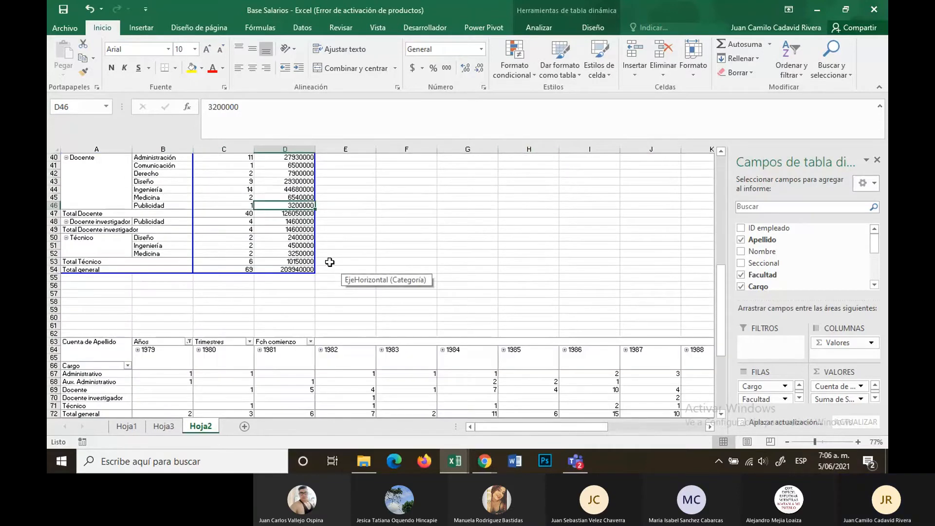
scroll(329, 262, "down", 7)
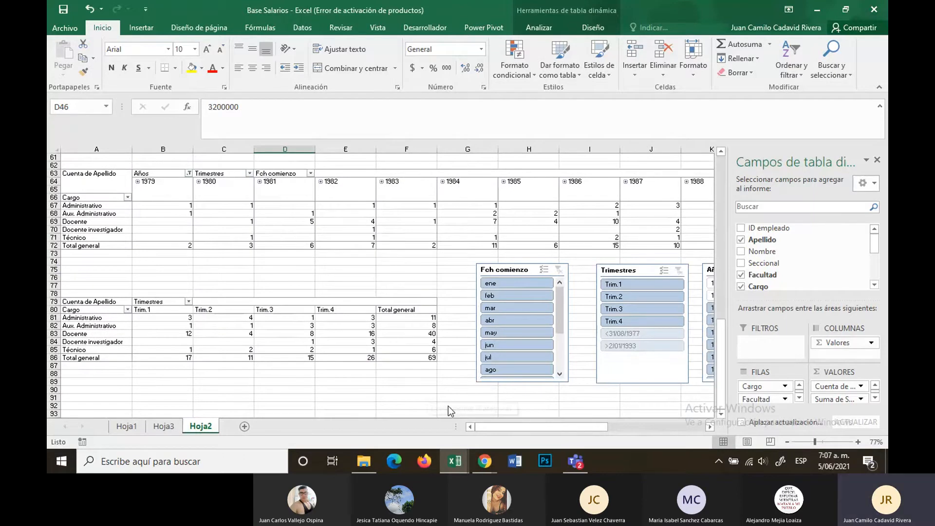
mouse_move(513, 427)
left_mouse_down()
mouse_move(609, 416)
mouse_move(501, 414)
left_mouse_up()
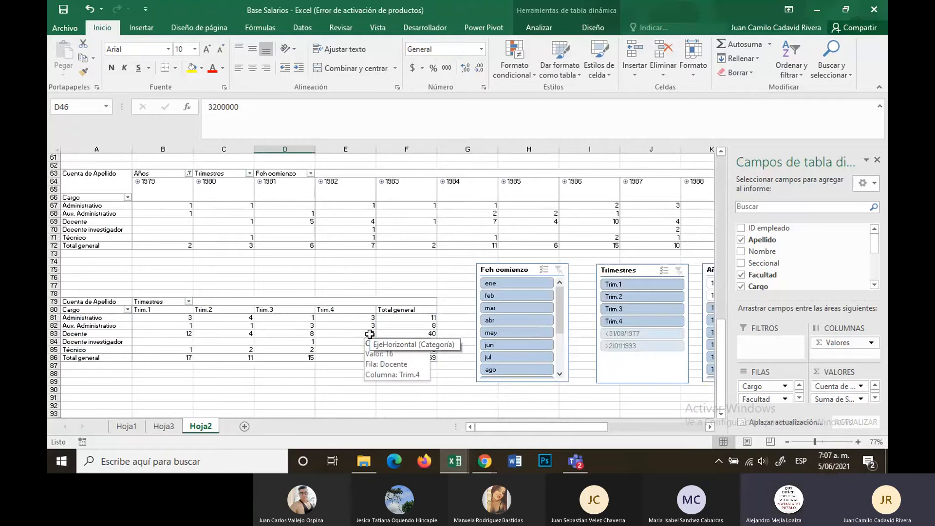
scroll(370, 334, "up", 2)
scroll(370, 334, "down", 2)
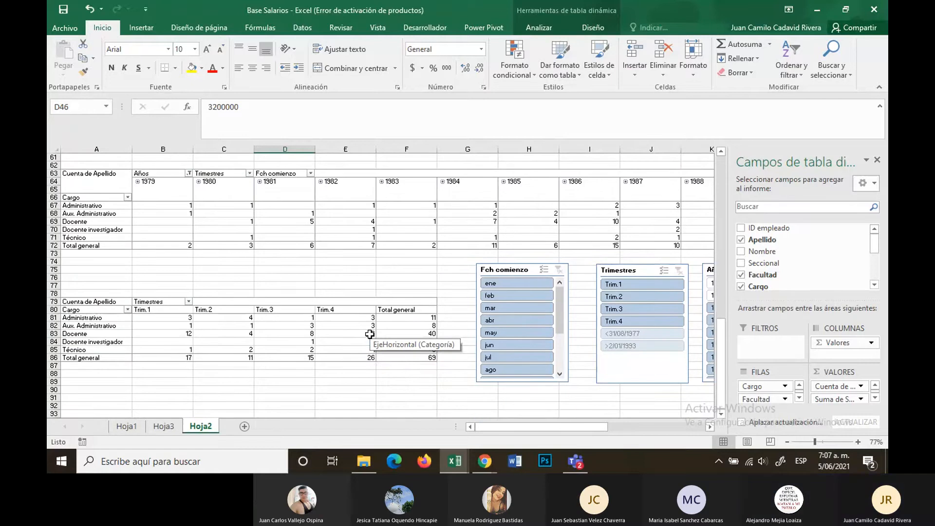
mouse_move(370, 334)
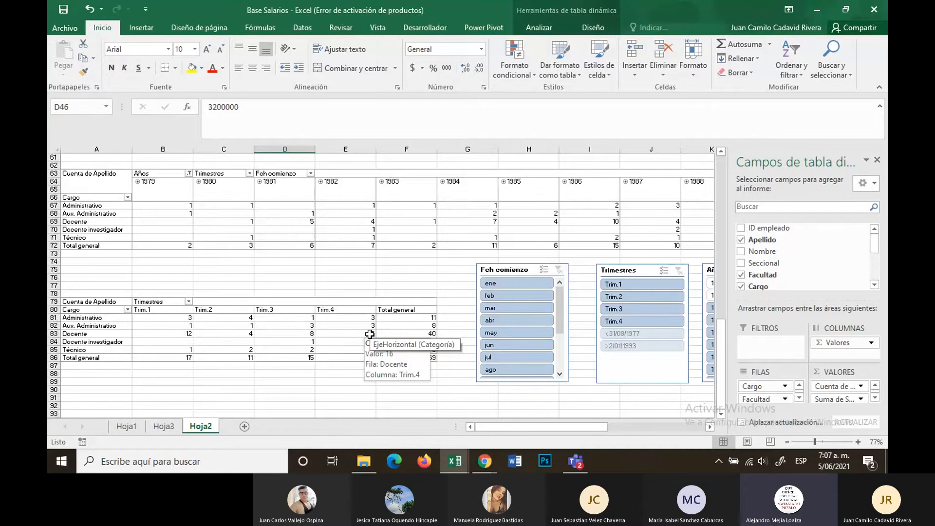
scroll(370, 334, "up", 2)
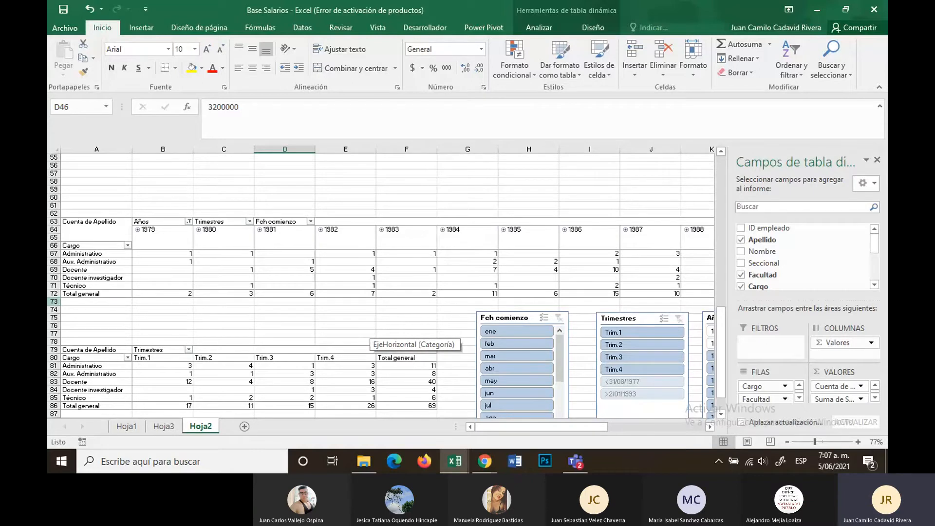
Step: Compare the employee source table on Hoja1 with the pivot tables and column chart built on Hoja2
left_click(119, 427)
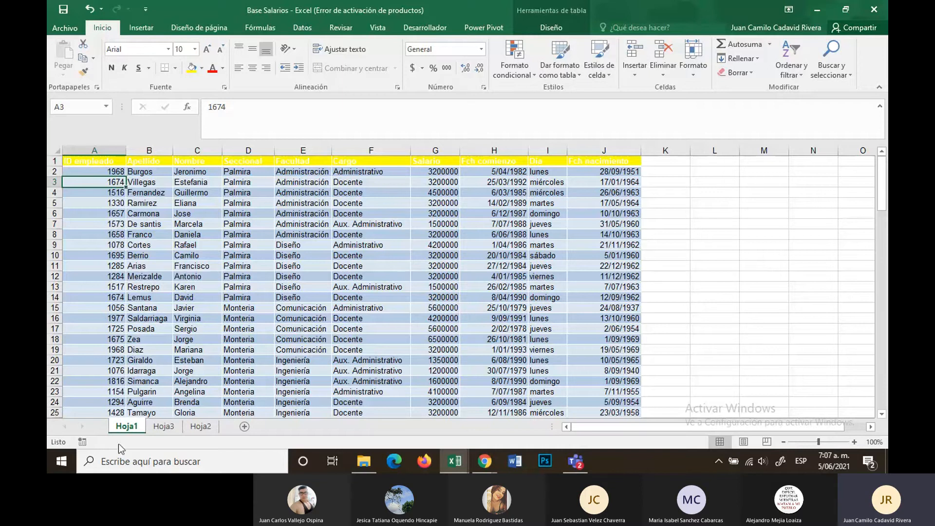
left_click(200, 427)
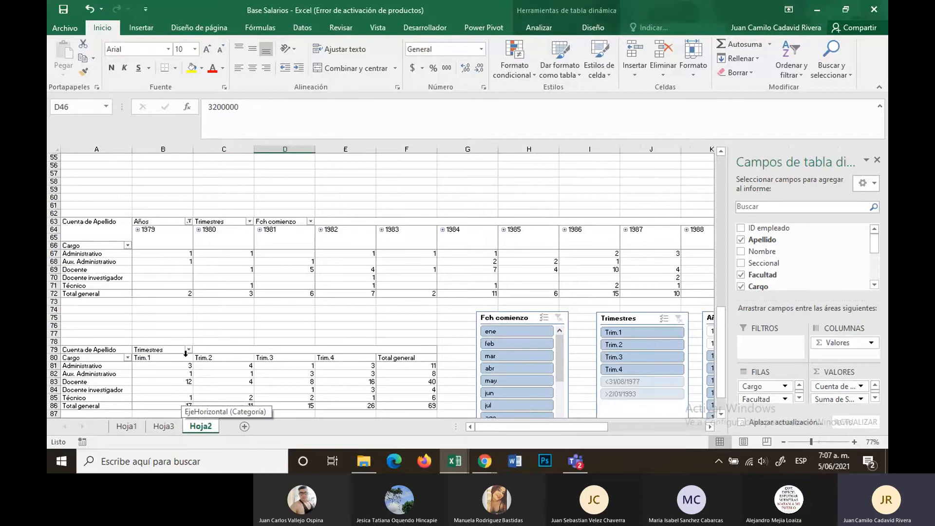
scroll(181, 401, "up", 7)
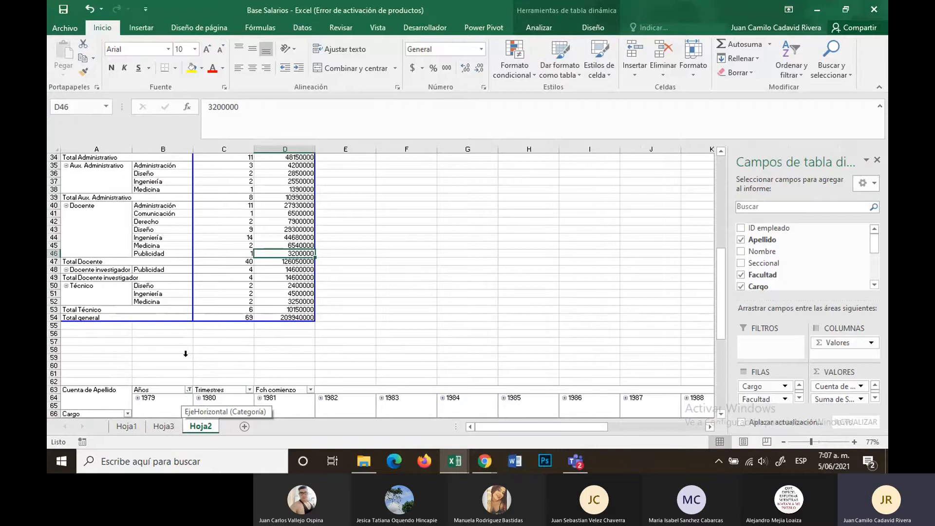
scroll(185, 354, "up", 7)
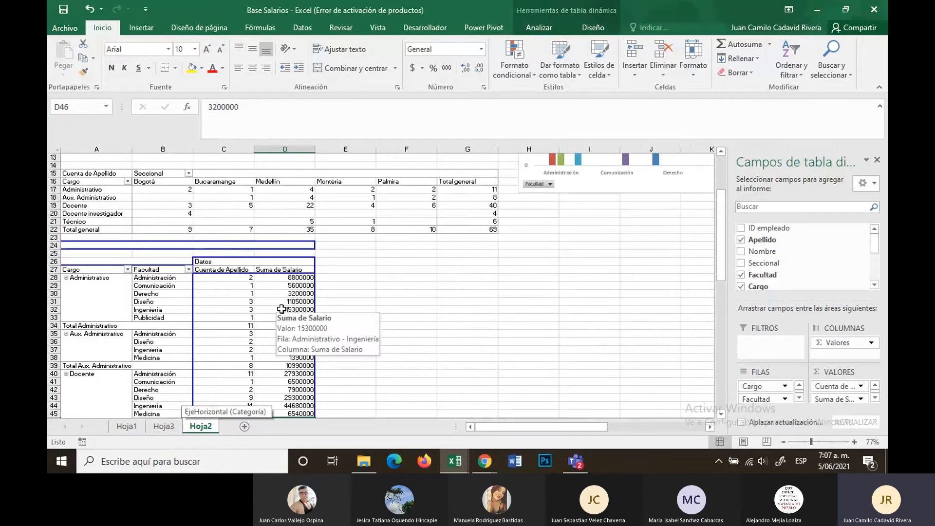
scroll(428, 328, "up", 4)
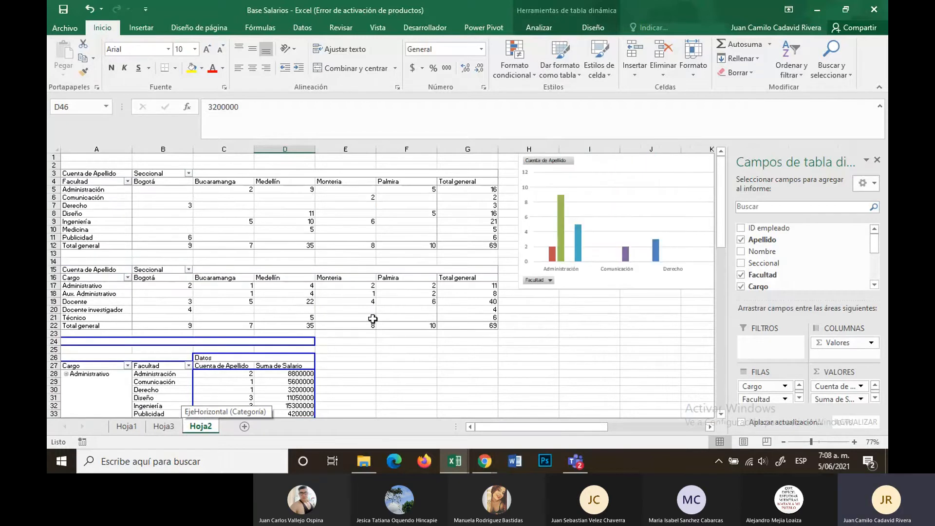
scroll(262, 307, "down", 14)
scroll(263, 307, "up", 14)
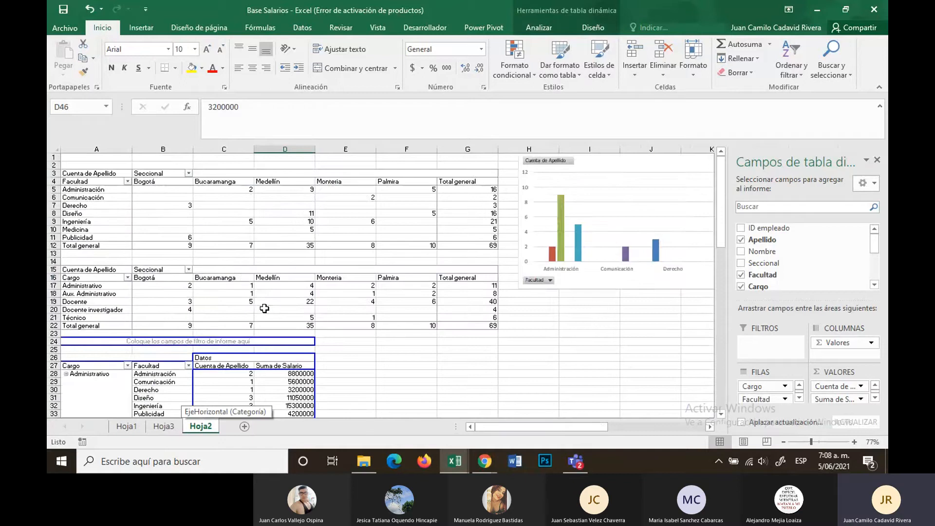
scroll(309, 309, "down", 20)
scroll(363, 324, "up", 7)
scroll(363, 328, "down", 5)
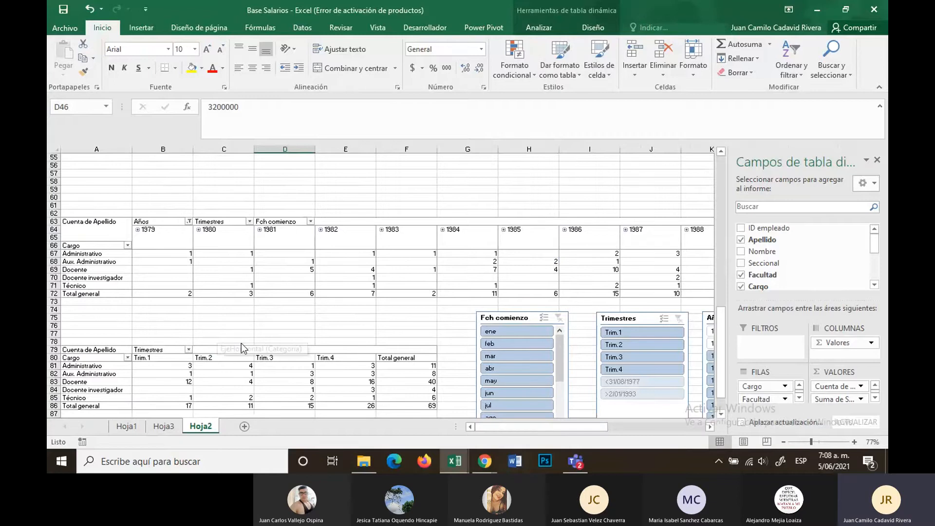
scroll(241, 347, "up", 18)
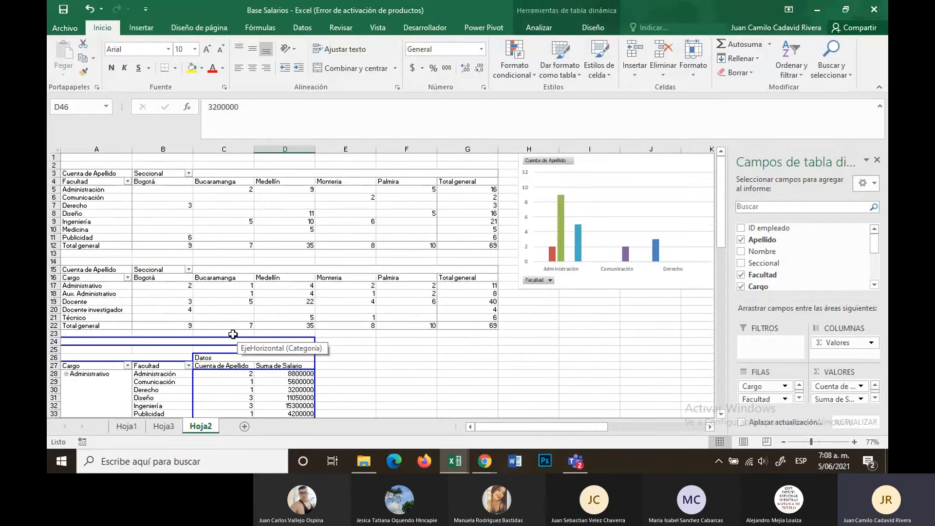
Step: Examine the employee records in the Hoja1 source table from the first row to the last
left_click(127, 428)
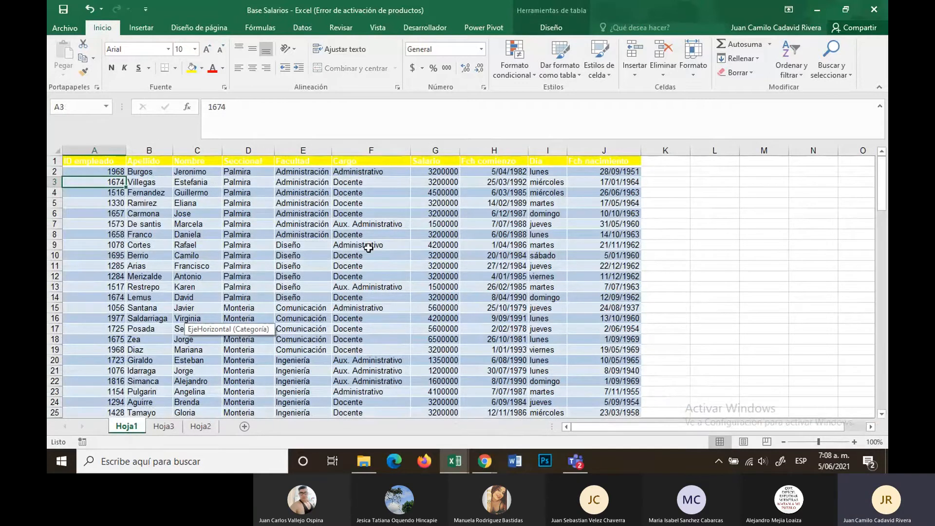
scroll(434, 240, "down", 14)
scroll(434, 240, "down", 20)
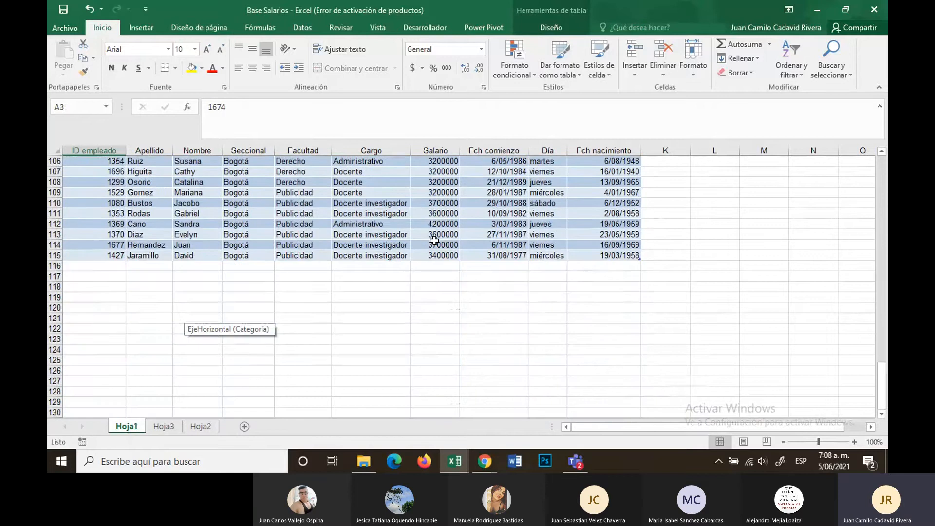
scroll(434, 240, "up", 20)
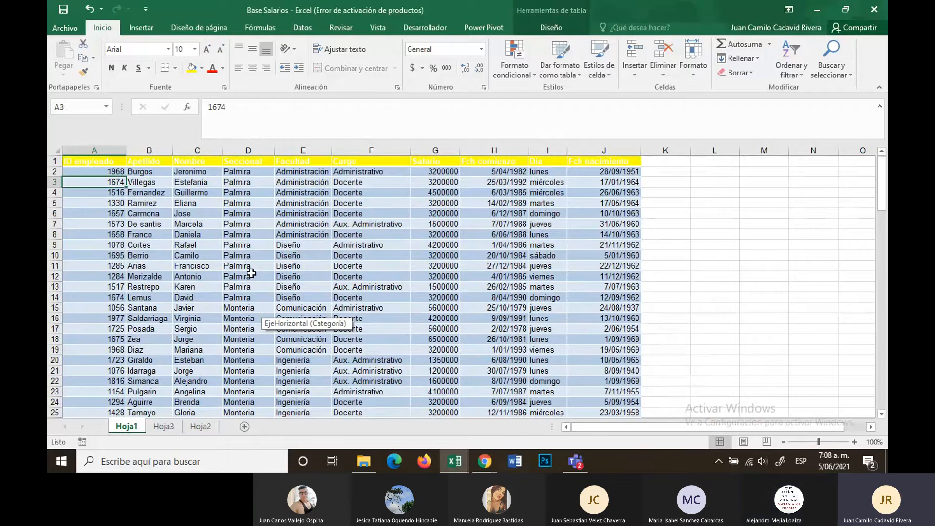
scroll(252, 273, "down", 20)
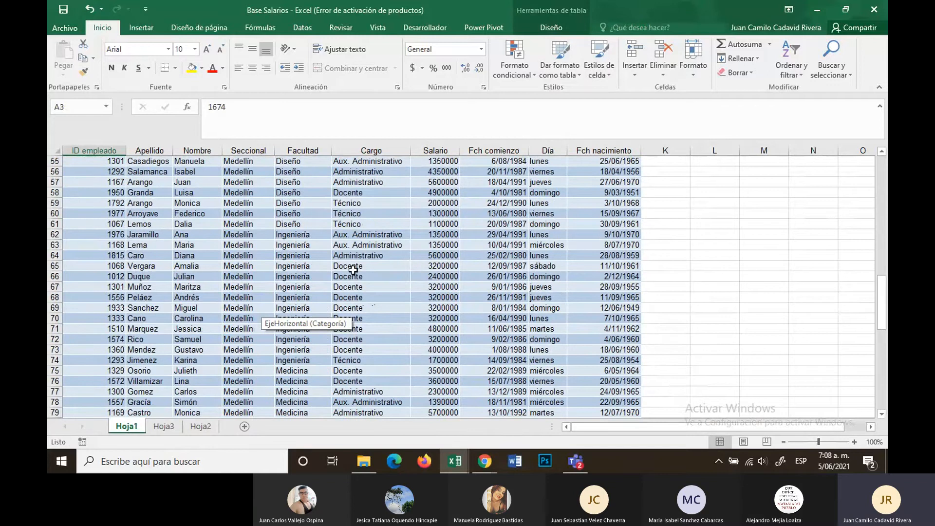
scroll(352, 269, "up", 20)
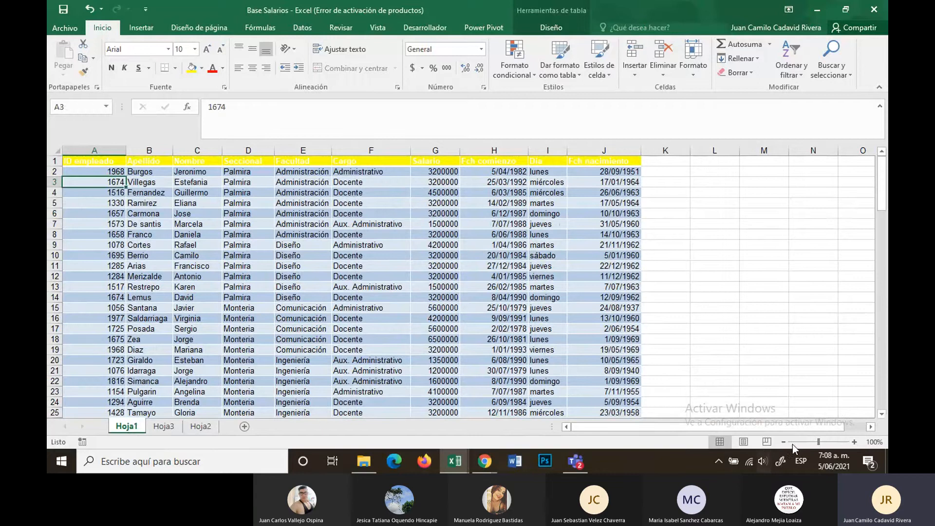
left_click_drag(819, 442, 813, 442)
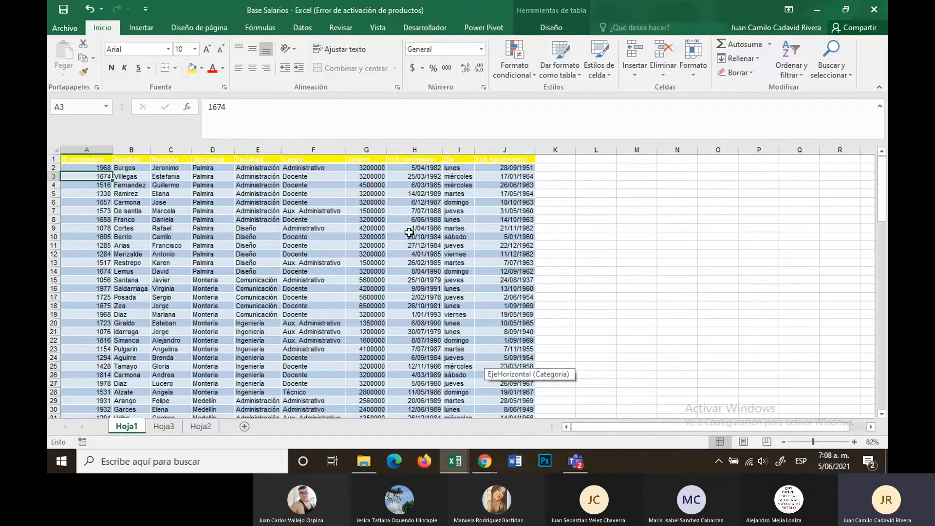
scroll(321, 267, "down", 4)
scroll(273, 273, "up", 4)
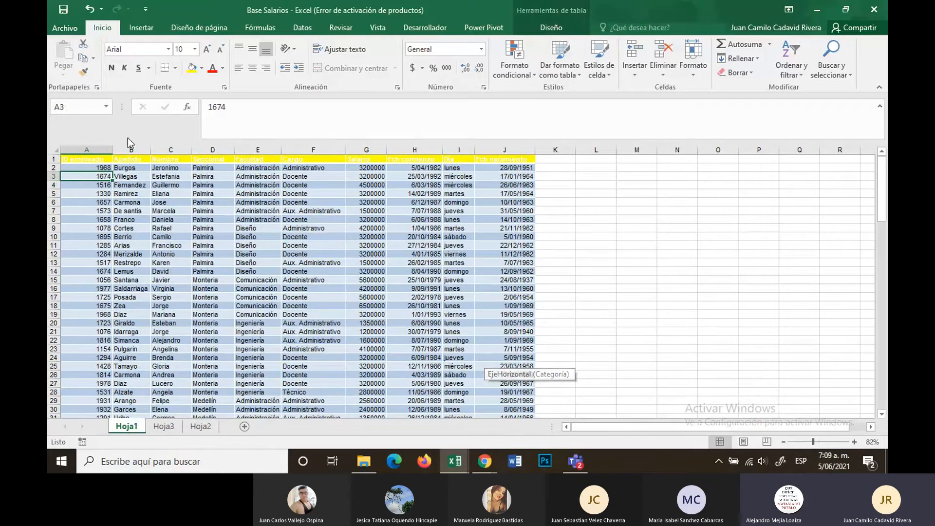
Step: Turn on filtering for the header row A1:J1 of the employee table on Hoja1
left_click_drag(86, 160, 532, 161)
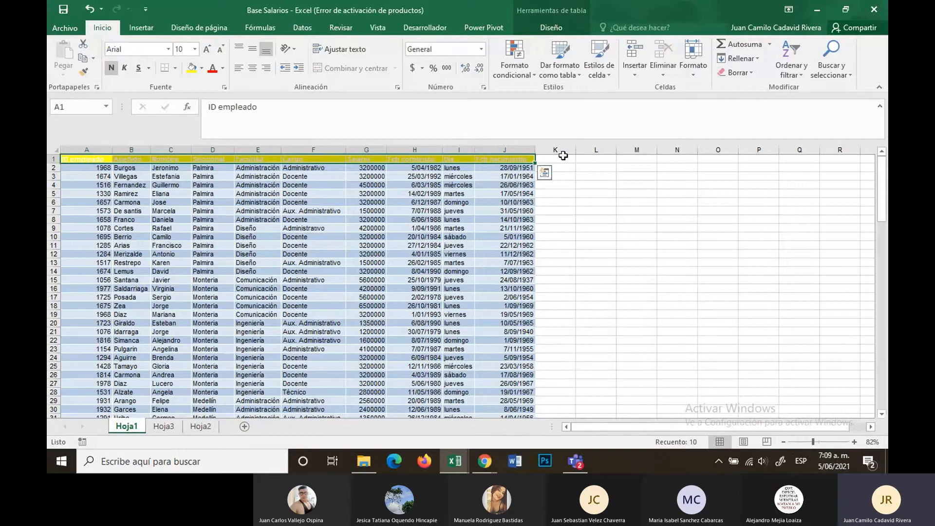
left_click(796, 66)
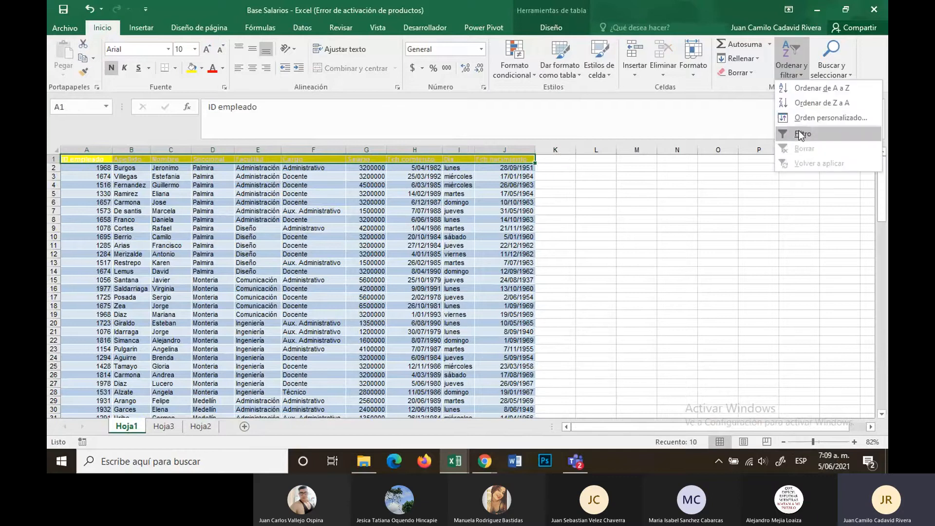
left_click(789, 130)
left_click(131, 220)
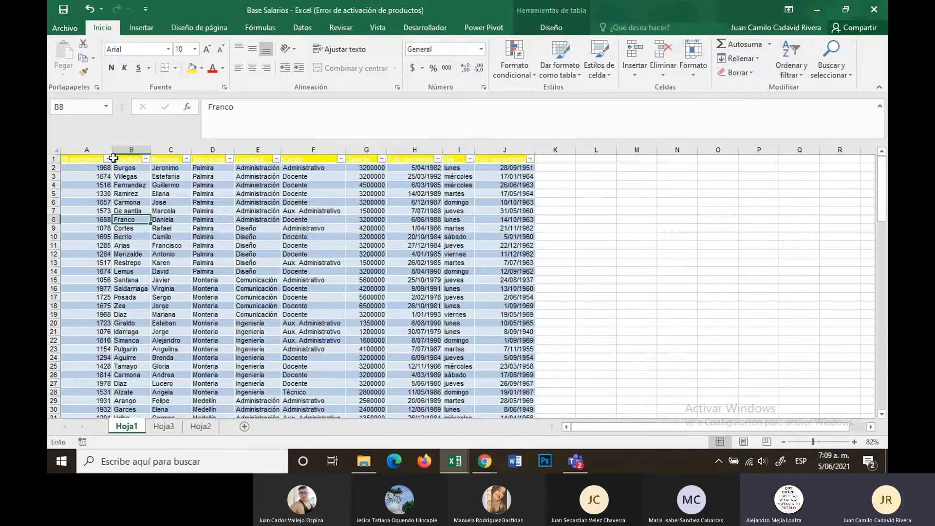
Step: Filter the ID empleado column so that only the first employee ID in the list is selected
left_click(107, 160)
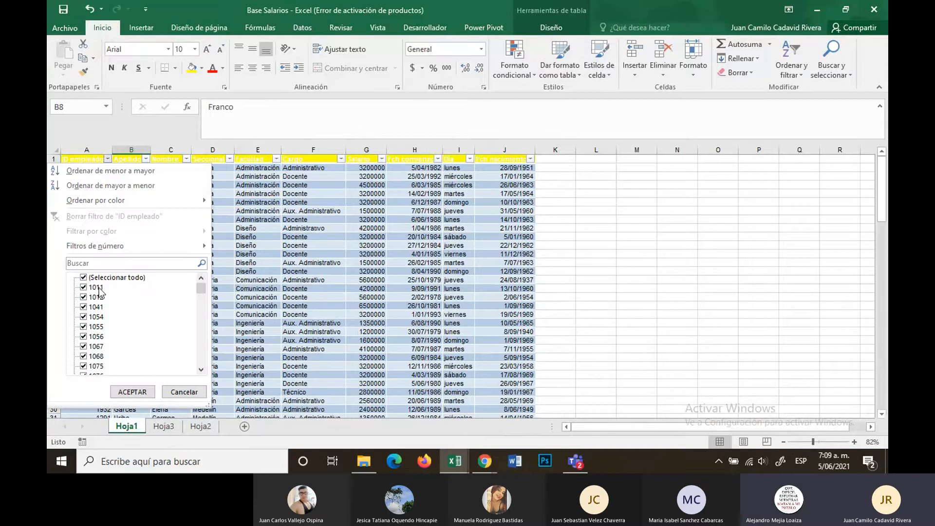
left_click(101, 279)
left_click(84, 288)
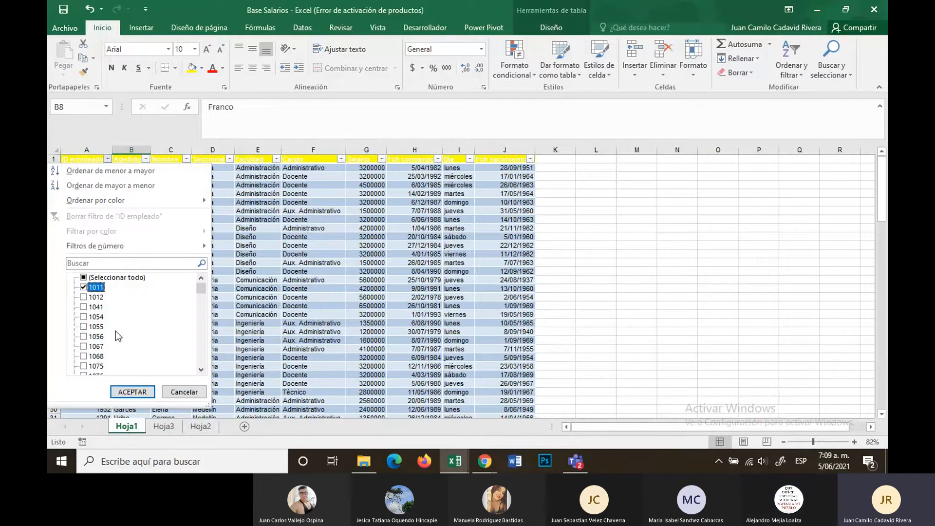
left_click(131, 393)
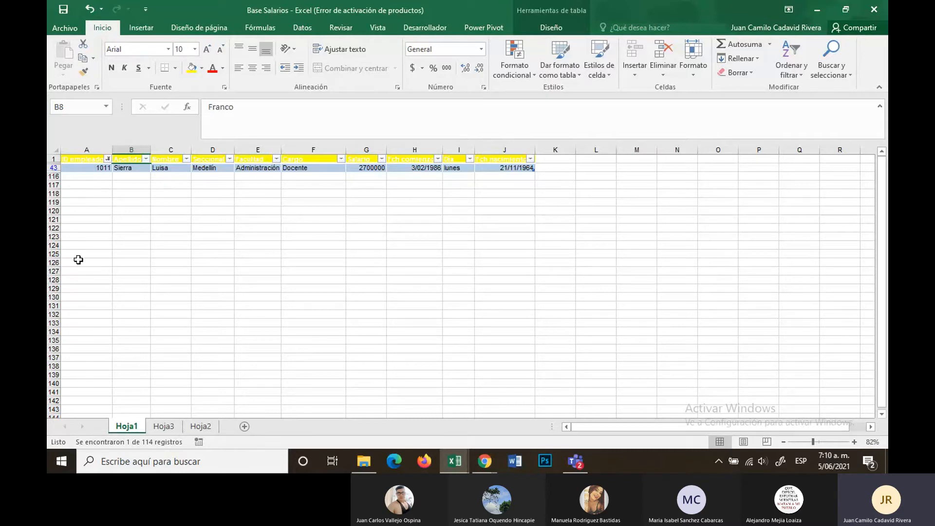
Step: Clear the filter on the ID empleado column of the Hoja1 employee table
left_click(108, 159)
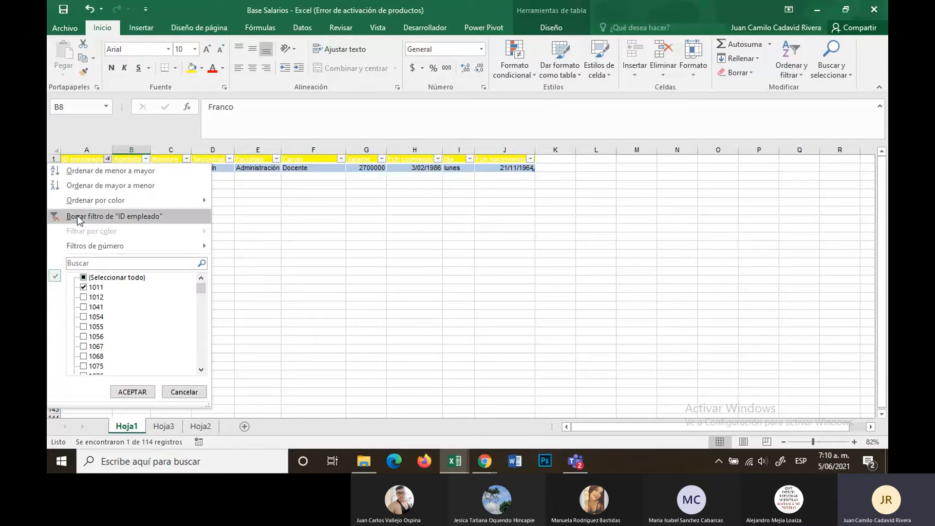
left_click(114, 217)
left_click(146, 185)
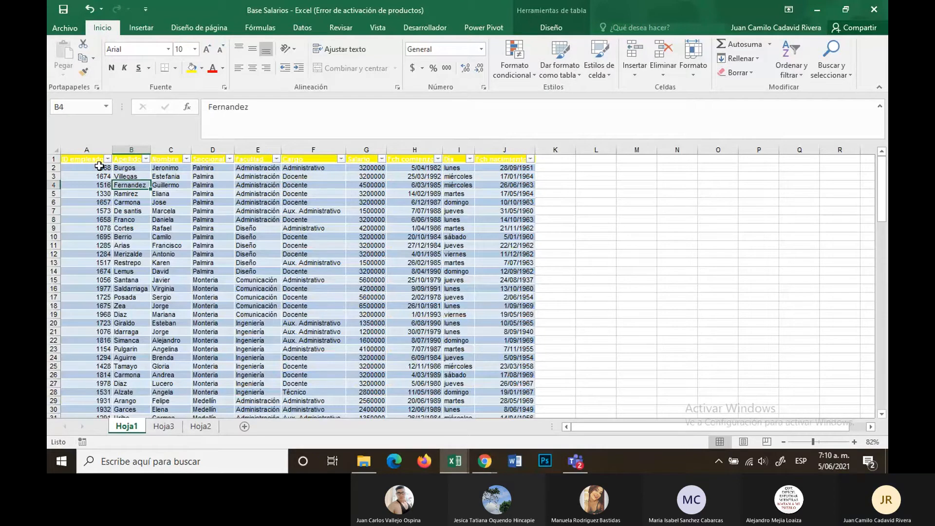
Step: Compare the Seccional, Facultad and Cargo columns of the Hoja1 table with the Cargo pivot table on Hoja2, ending back on Hoja1
left_click_drag(123, 167, 193, 170)
left_click(219, 168)
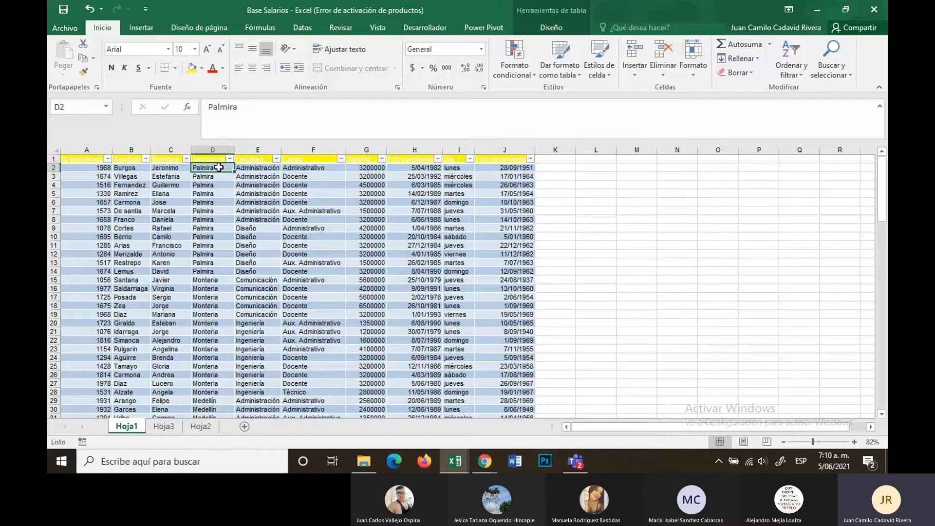
left_click(258, 168)
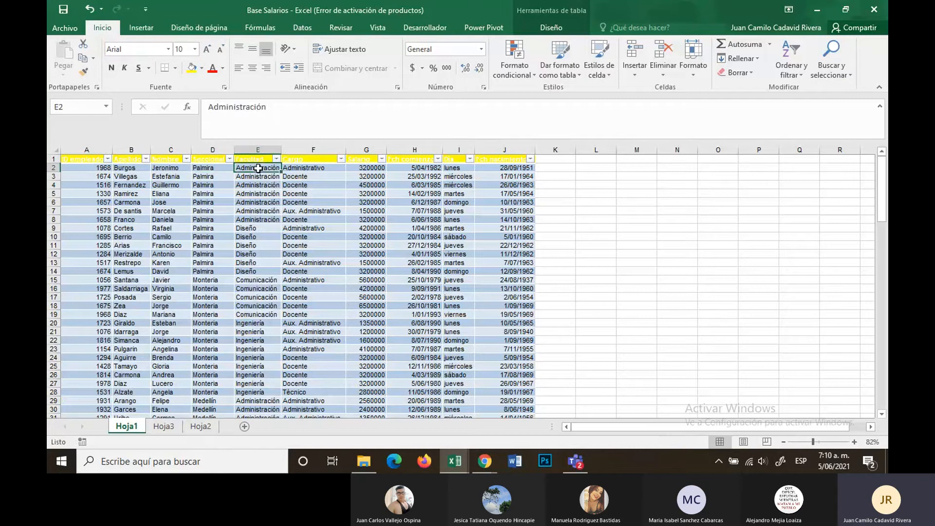
left_click(327, 170)
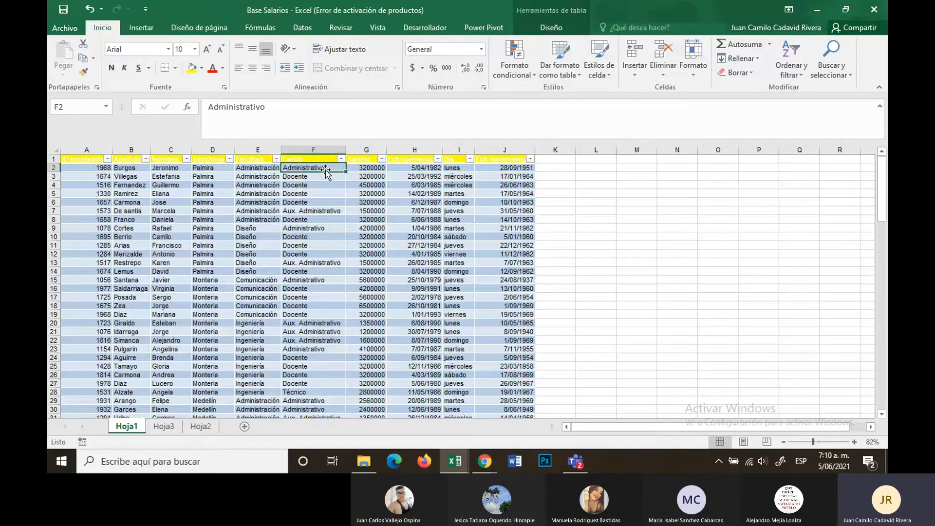
key("Down")
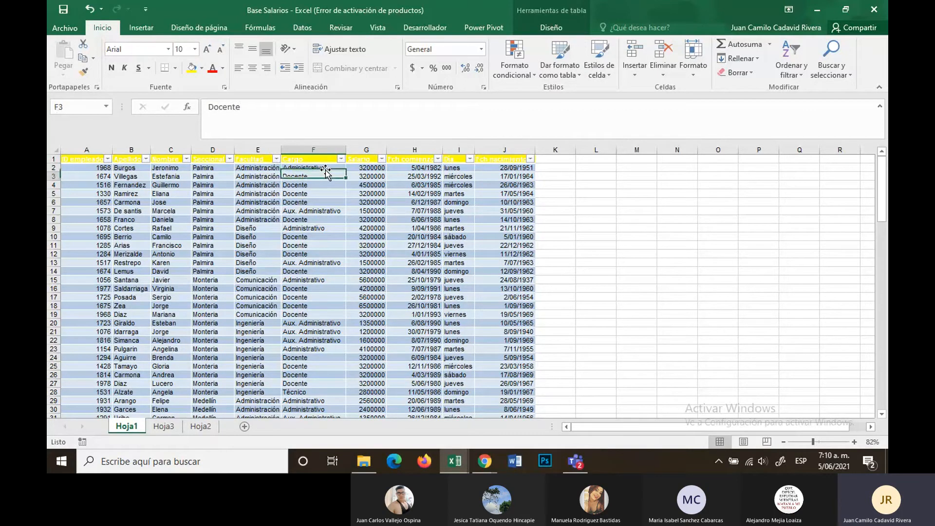
key("Left")
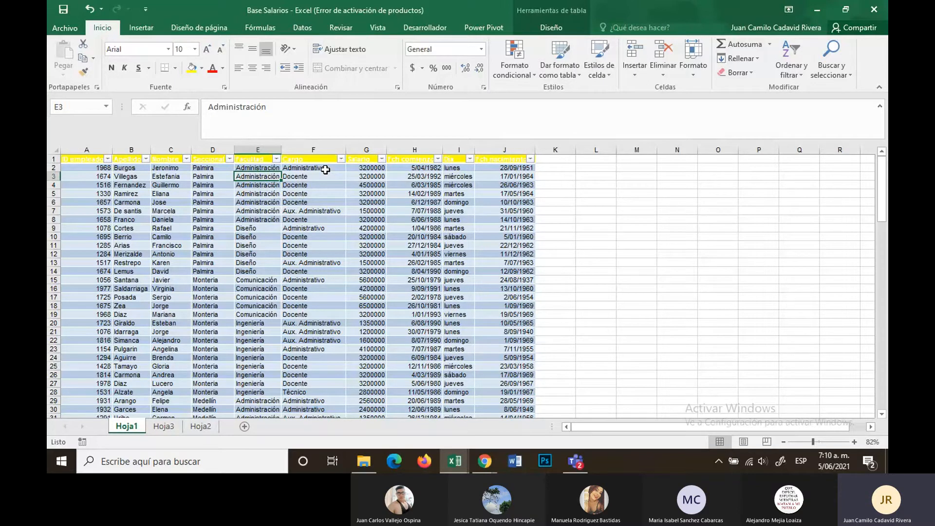
left_click(199, 427)
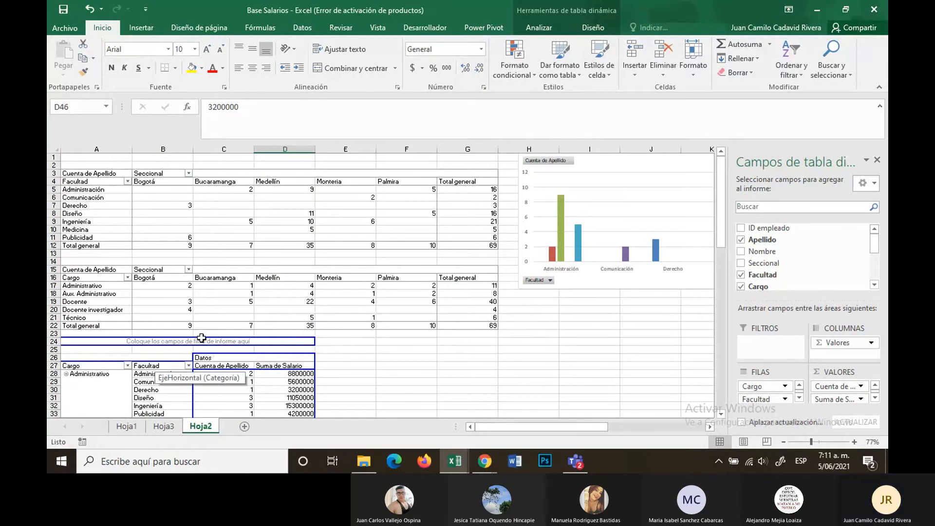
left_click(155, 285)
left_click(106, 286)
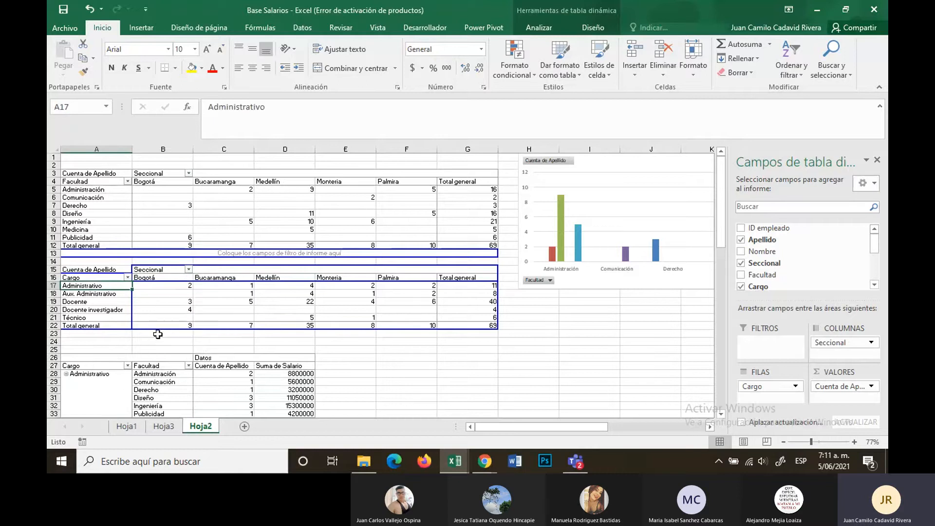
key("ctrl+Page_Up")
key("ctrl+Page_Up")
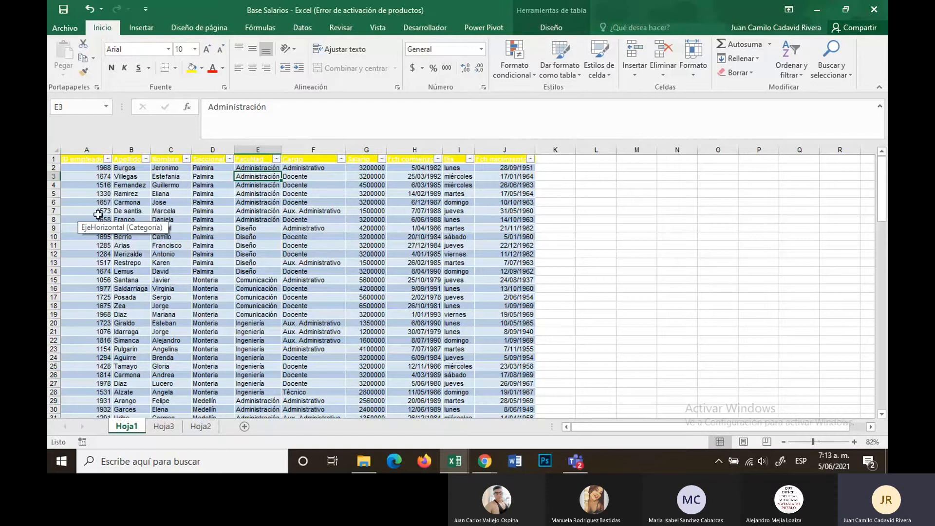
Step: Filter the ID empleado column so that only the third employee ID in the list is selected
left_click(107, 161)
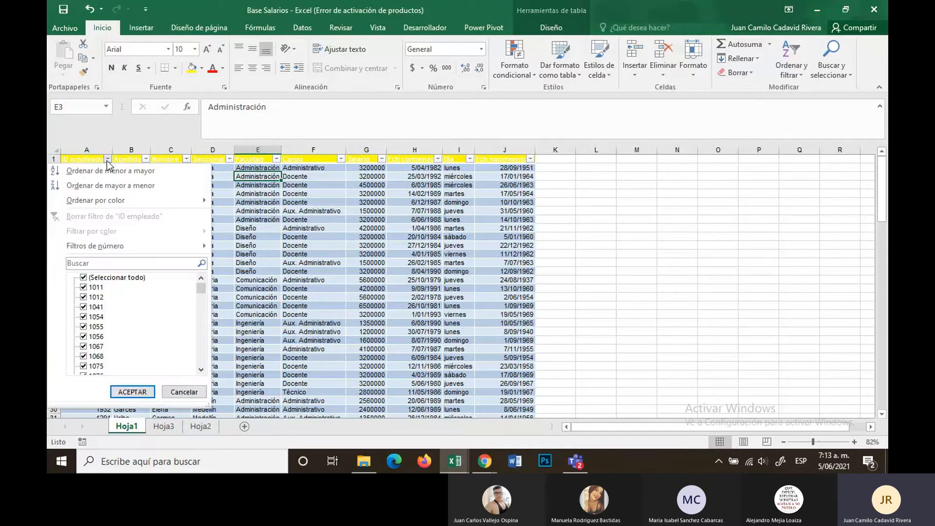
left_click(83, 277)
left_click(83, 306)
left_click(138, 390)
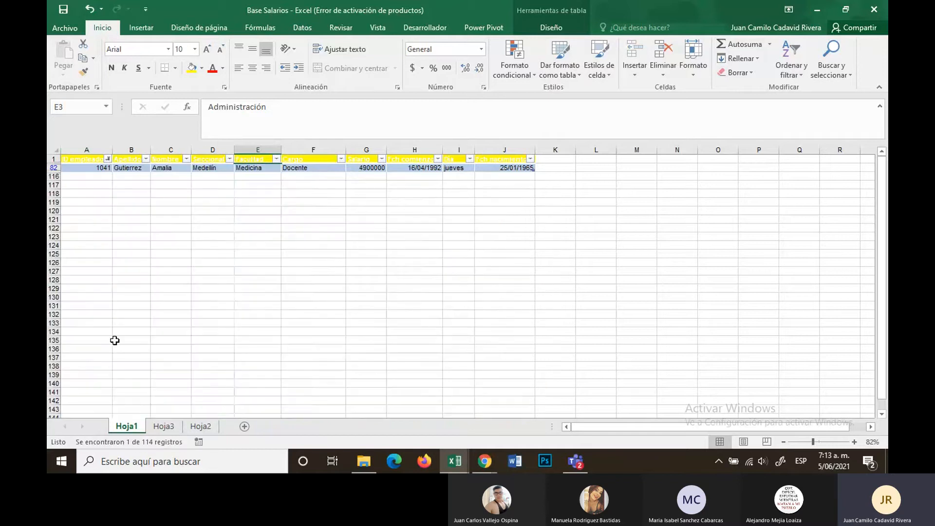
Step: Reselect all the employee IDs in the ID empleado column filter
left_click(107, 160)
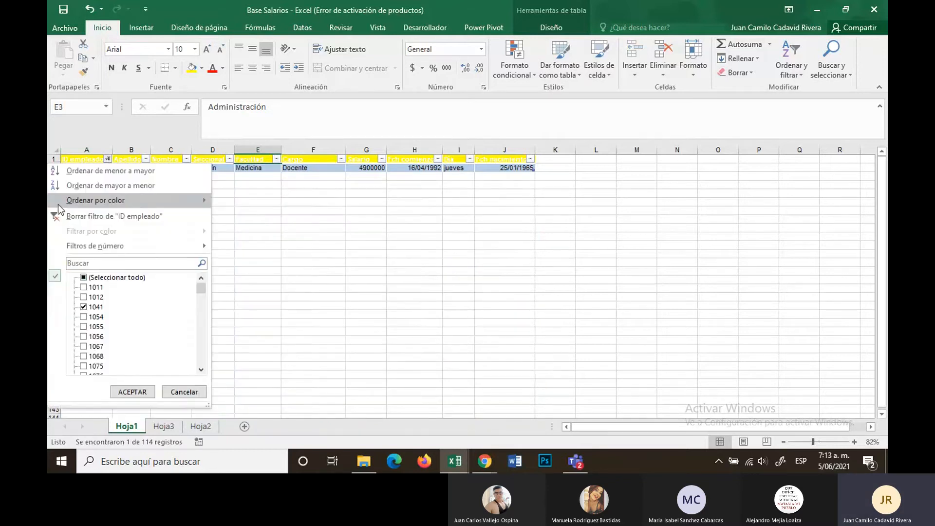
left_click(84, 287)
left_click(84, 277)
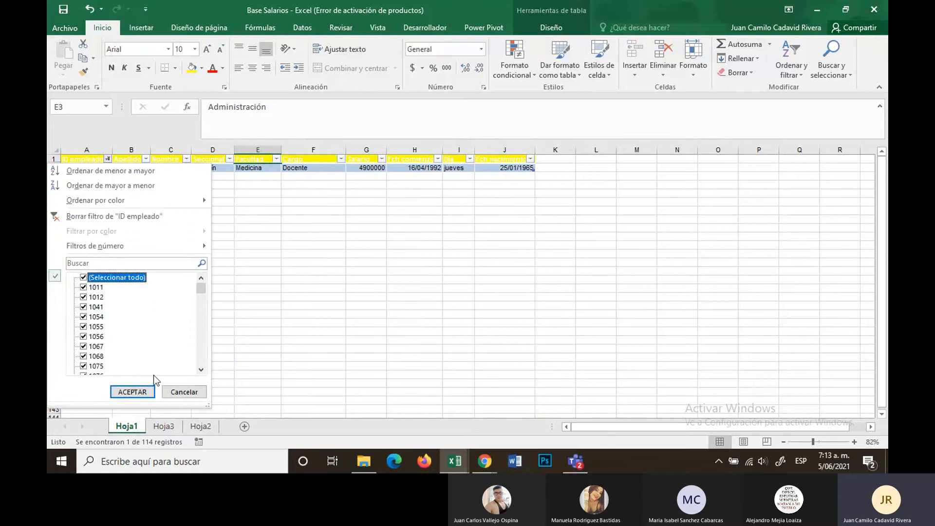
left_click(148, 391)
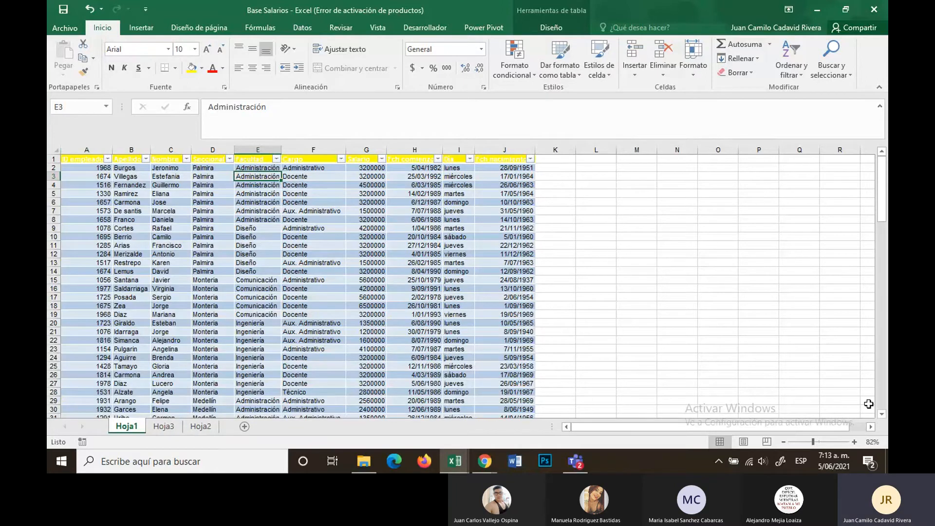
Step: Examine the Advanced Filter options for the employee table, including its list and criteria ranges, and close them without applying a filter
left_click(871, 427)
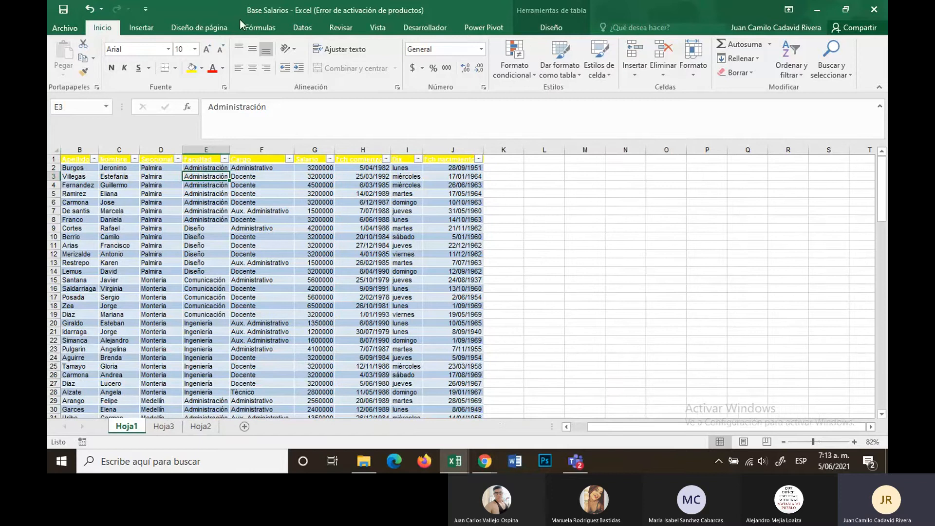
left_click(255, 25)
left_click(302, 27)
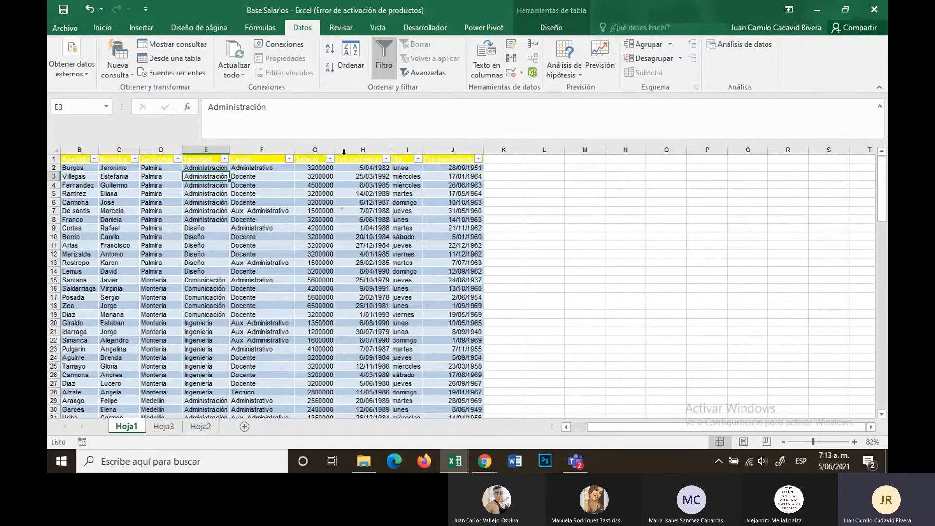
left_click(430, 73)
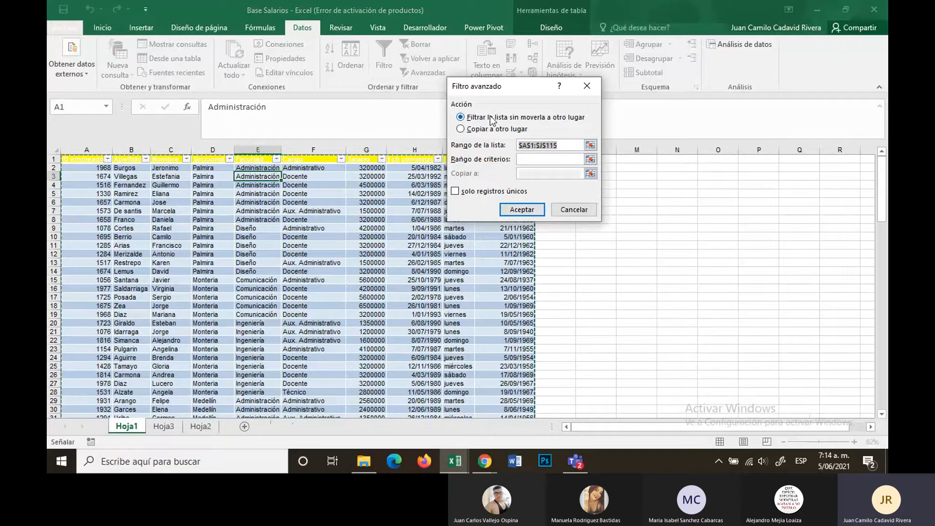
left_click_drag(504, 91, 437, 19)
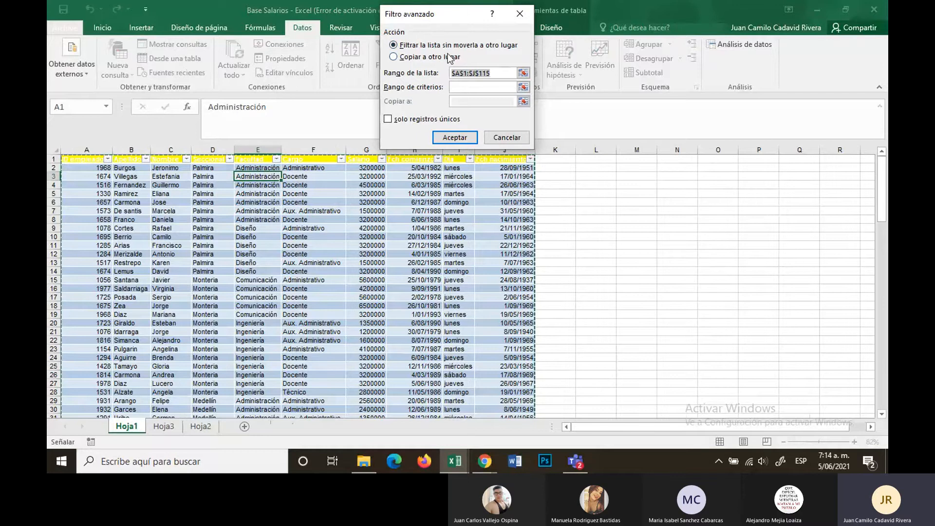
left_click(462, 87)
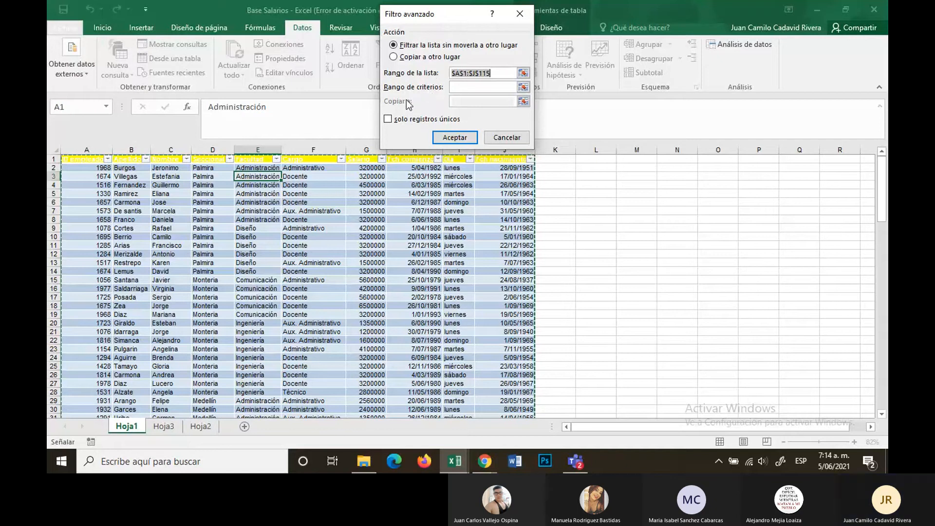
left_click(524, 18)
Step: Turn off filtering for the header row A1:J1 of the employee table on Hoja1
left_click_drag(73, 159, 498, 155)
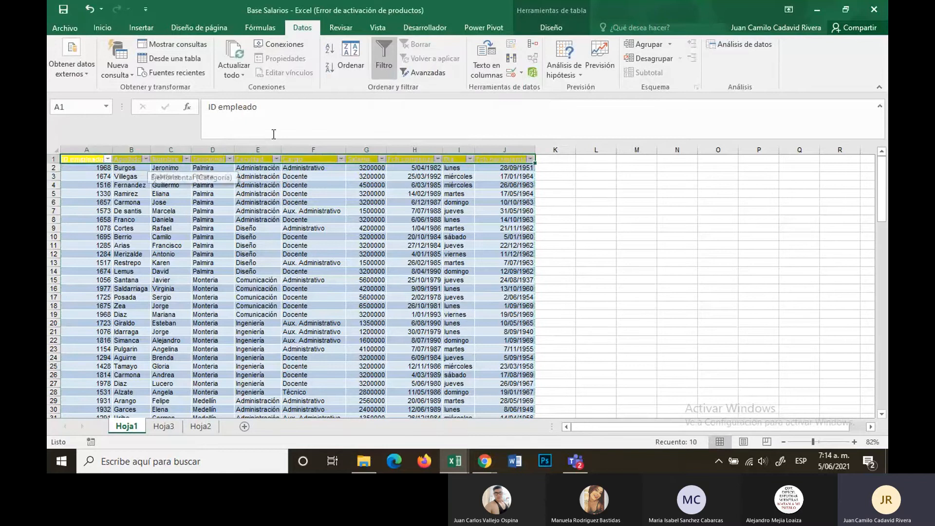
left_click(390, 66)
left_click(170, 263)
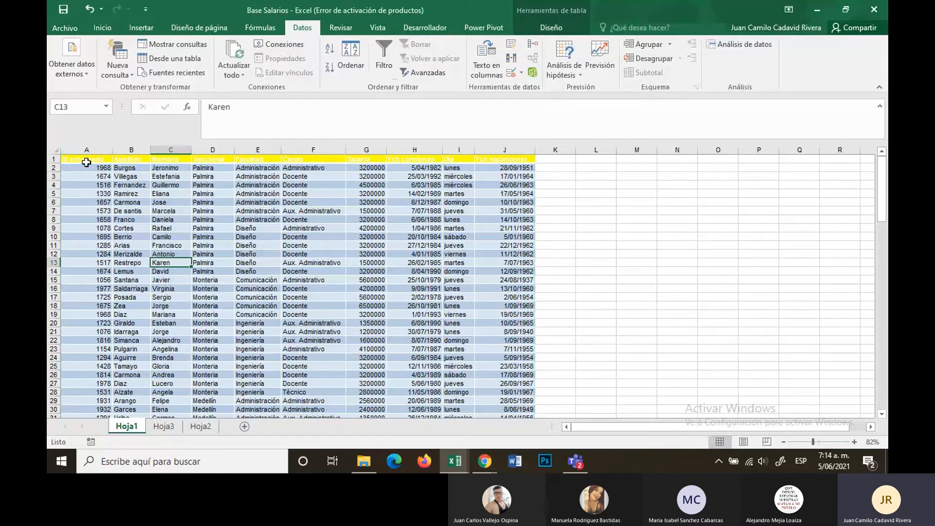
Step: Copy the header row and first record, A1:J2, and paste them starting at M1 and again starting at M6
left_click_drag(86, 162, 499, 168)
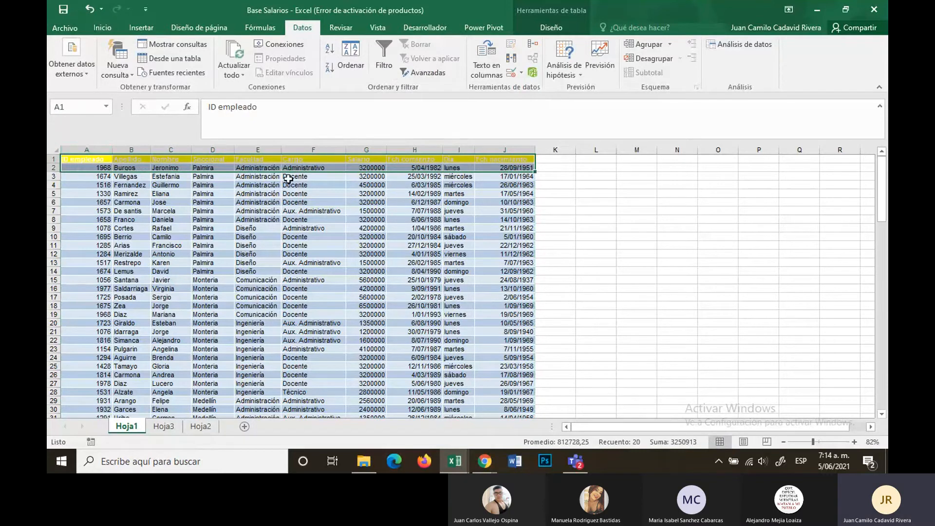
key("ctrl+c")
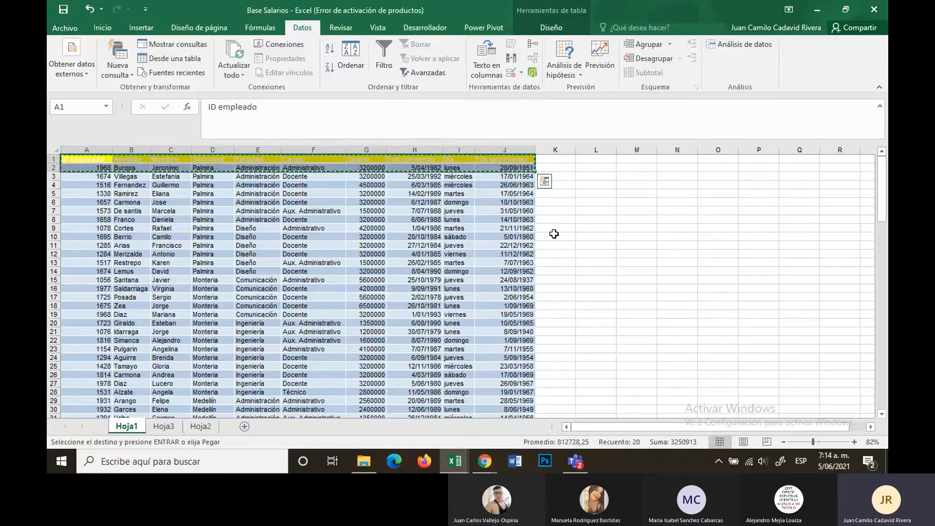
left_click(641, 161)
key("ctrl+v")
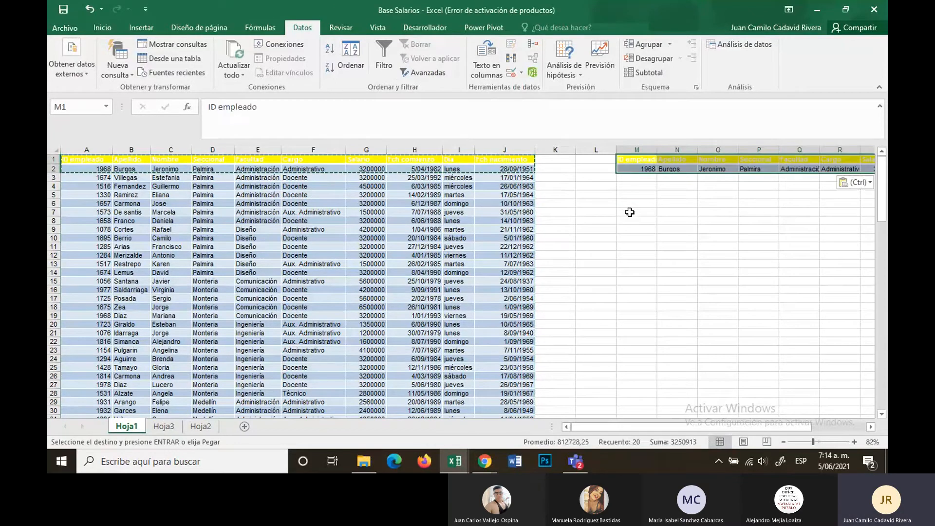
key("ctrl+v")
left_click(718, 300)
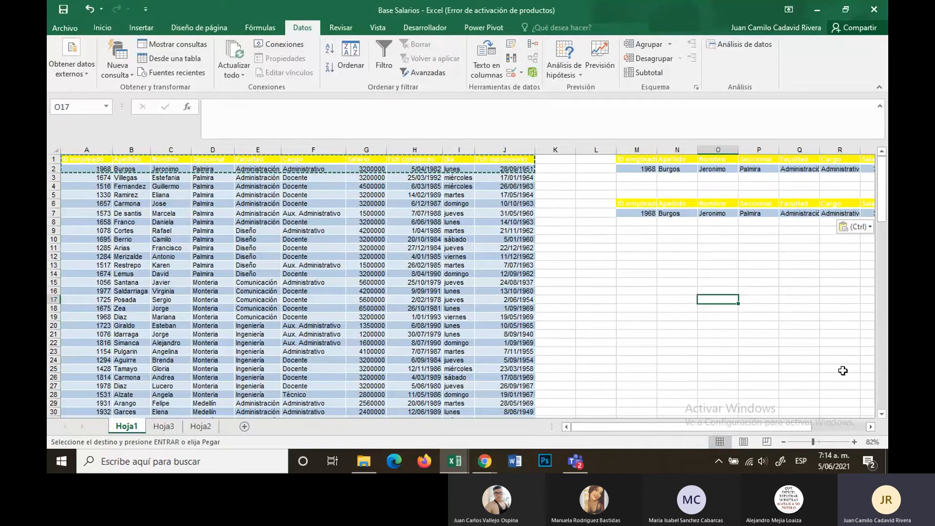
Step: Delete the employee data from rows M7:V7 and M2:V2, keeping the copied headers above them
left_click(870, 427)
left_click(871, 427)
left_click(871, 427)
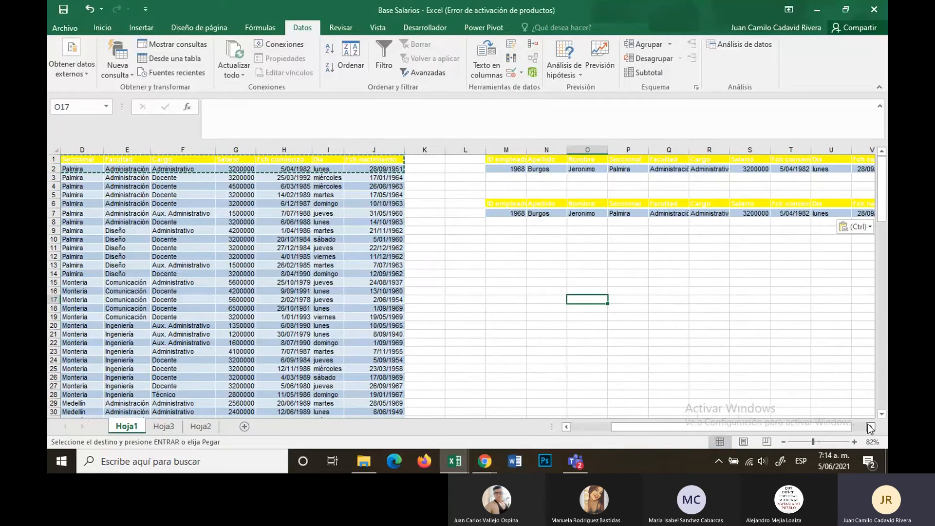
left_click(871, 427)
left_click(870, 427)
left_click_drag(417, 214, 773, 214)
key("Delete")
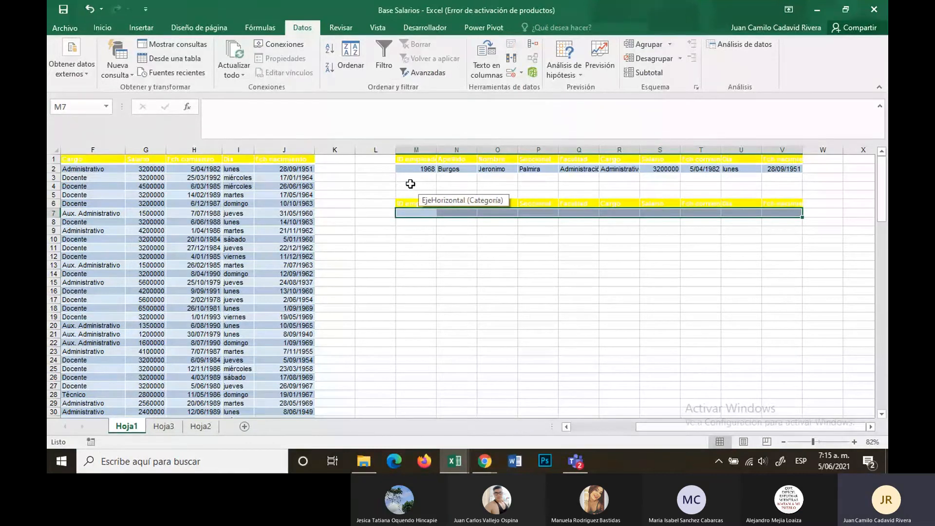
left_click_drag(411, 169, 799, 171)
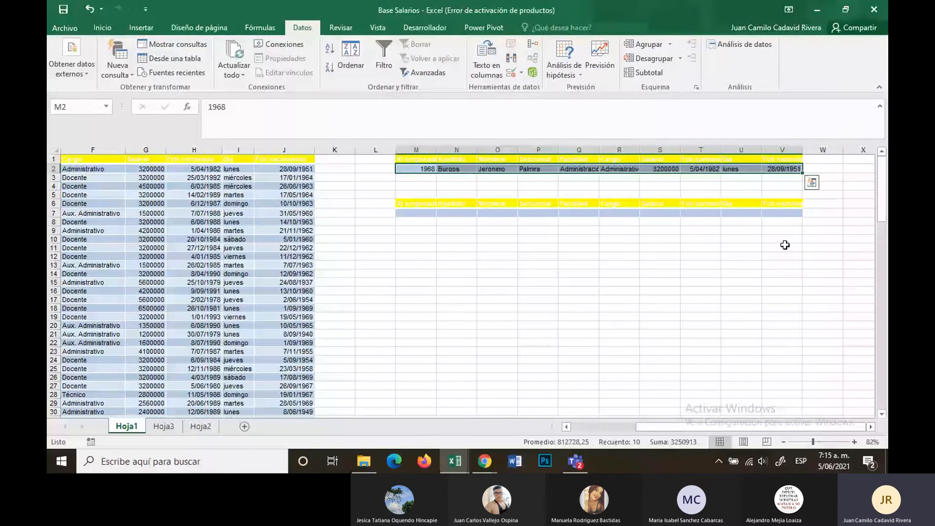
key("Delete")
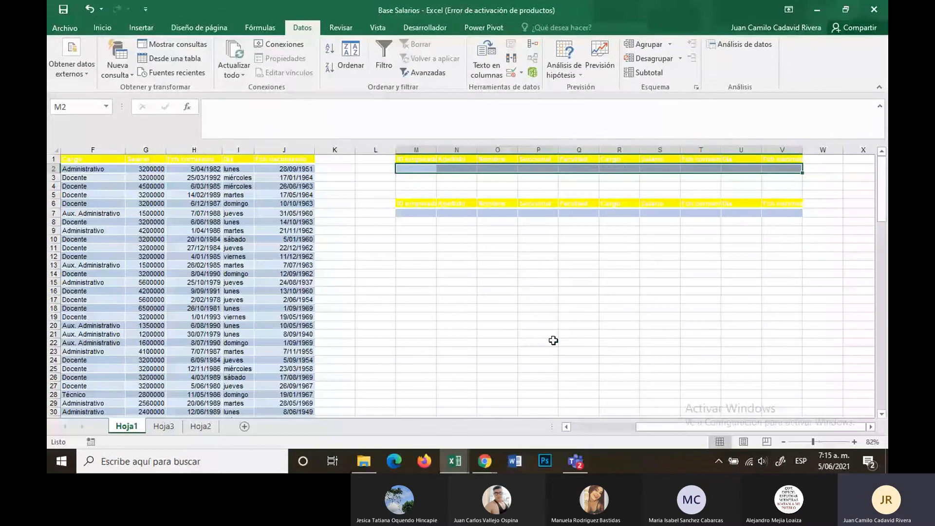
left_click(553, 340)
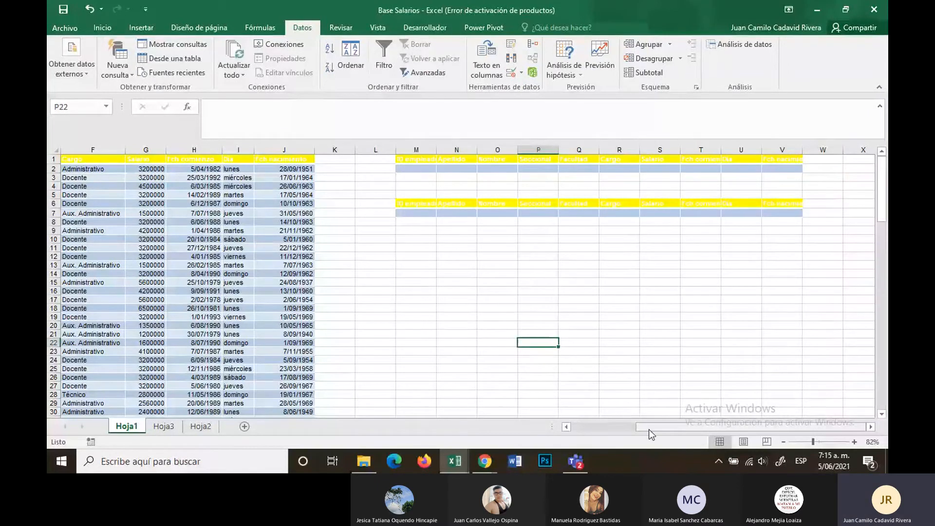
Step: Compare the headers of the employee table with the copied header block and its blank row in M1:V2
scroll(651, 426, "left", 3)
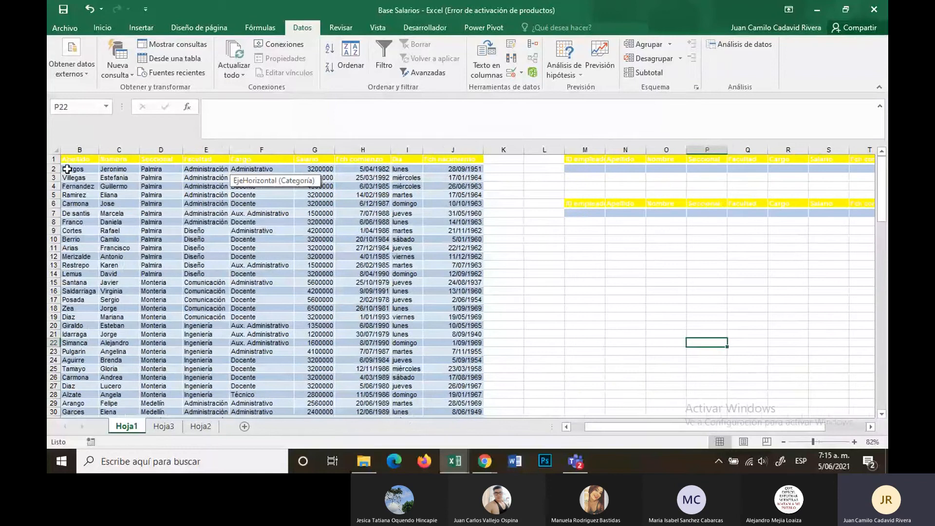
left_click_drag(69, 159, 68, 169)
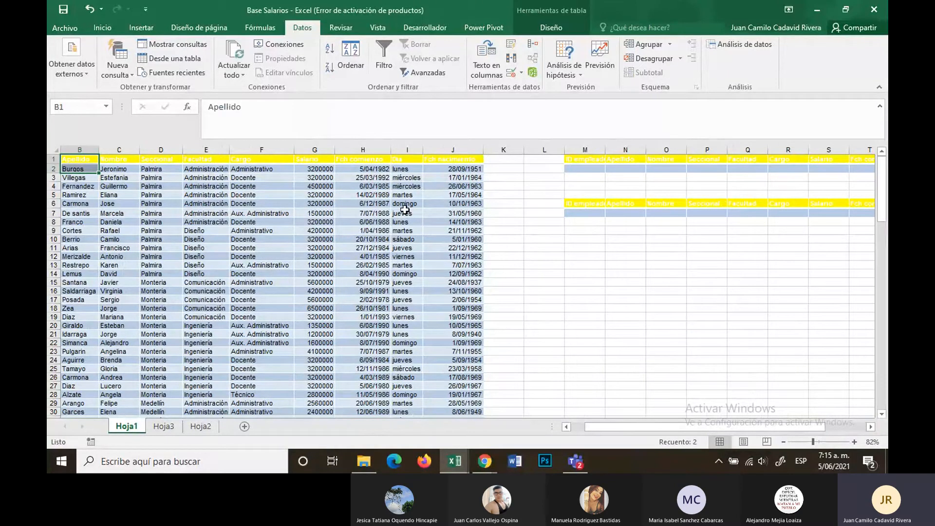
scroll(575, 239, "right", 3)
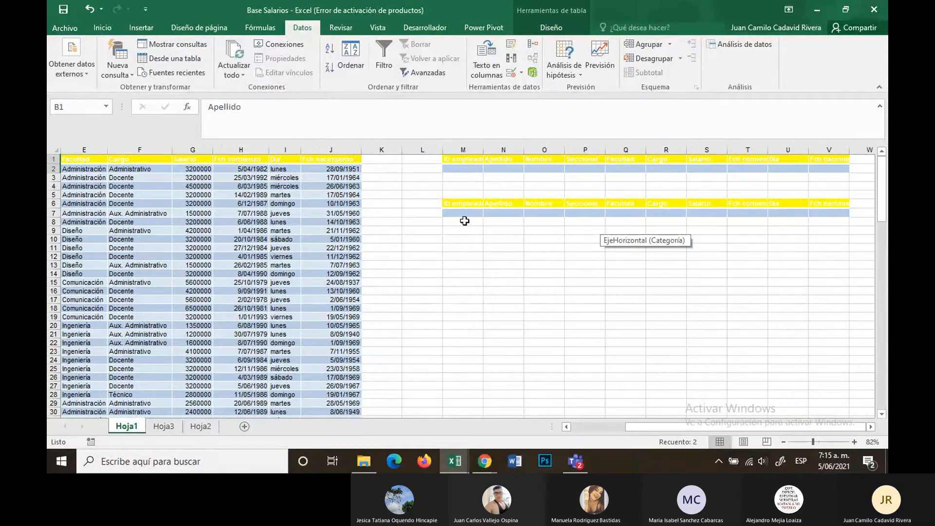
left_click_drag(447, 159, 826, 171)
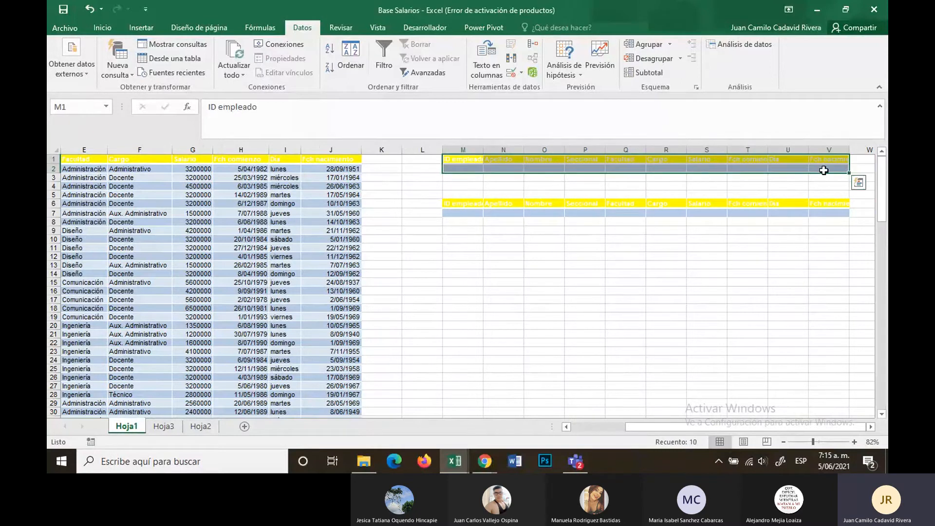
Step: Examine the employee table in columns A to J against the copied header block that starts at M1
left_click(448, 161)
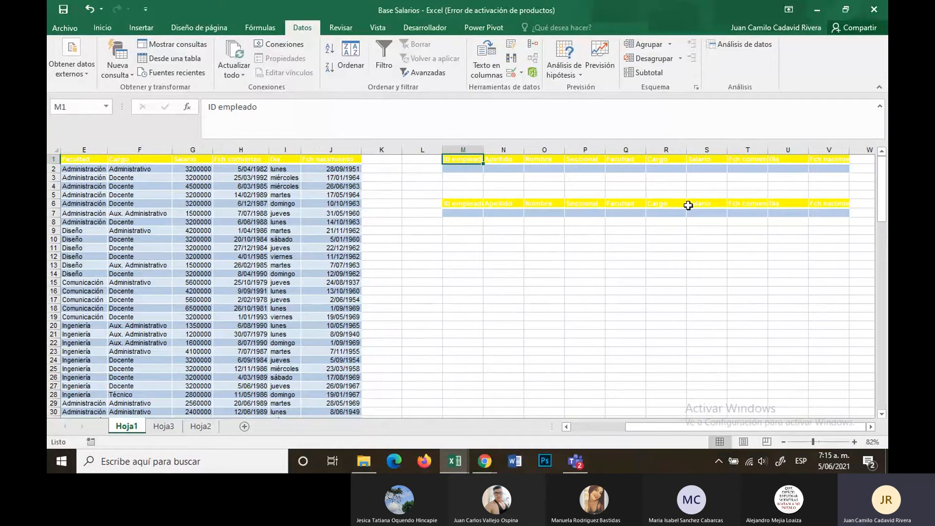
left_click_drag(633, 428, 577, 427)
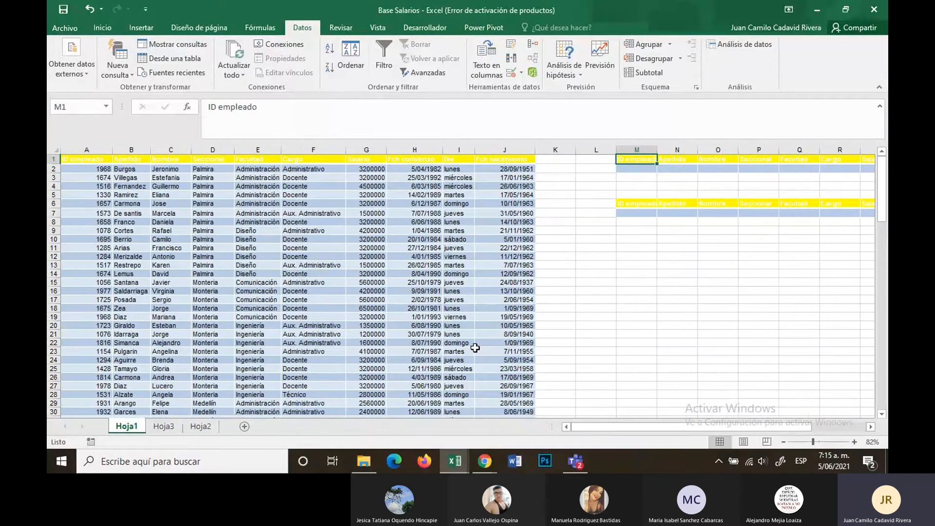
left_click(81, 167)
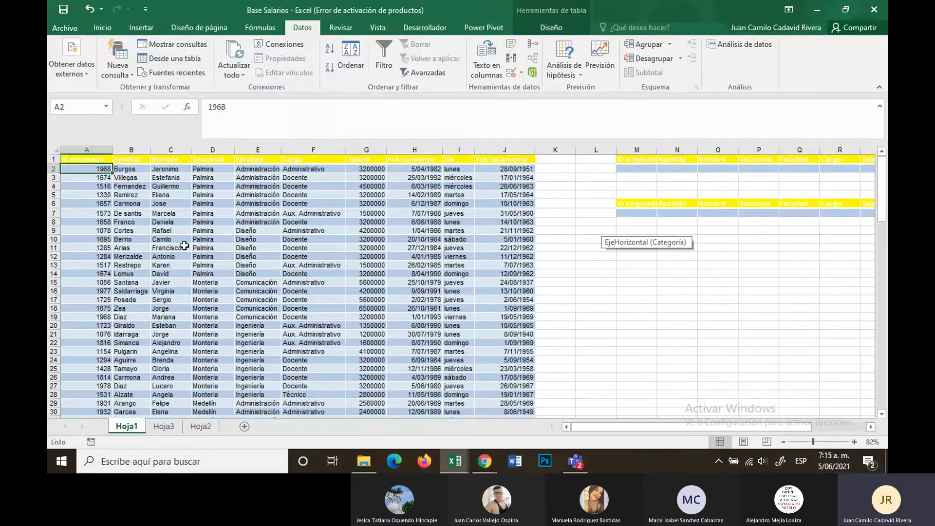
left_click(90, 159)
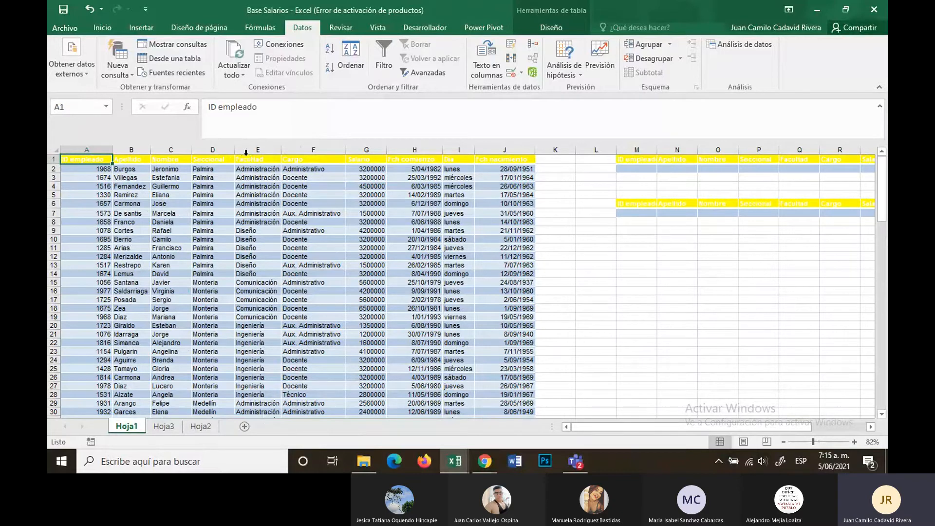
left_click(131, 178)
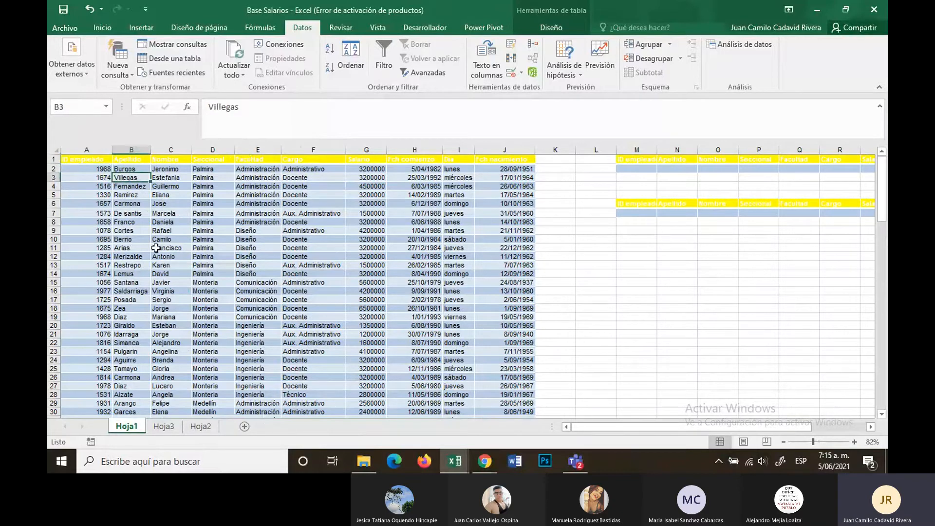
left_click(499, 269)
left_click(367, 265)
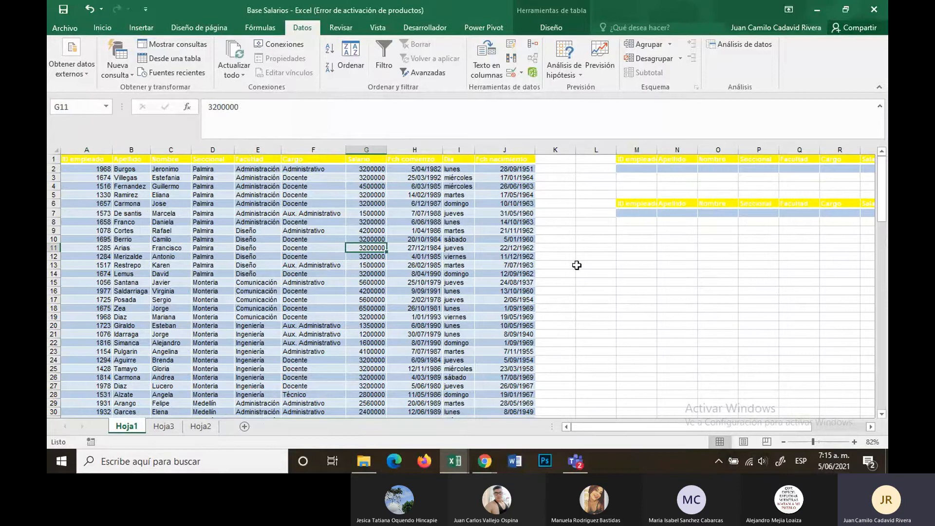
left_click(595, 265)
left_click(107, 222)
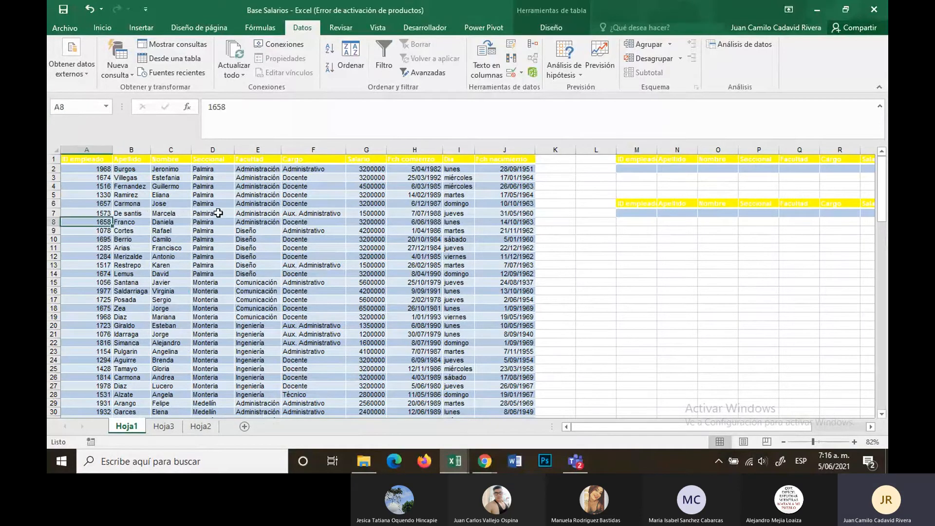
Step: Start an advanced filter on the employee table that copies to another location, and check that the list range A1:J115 covers all records
left_click(146, 204)
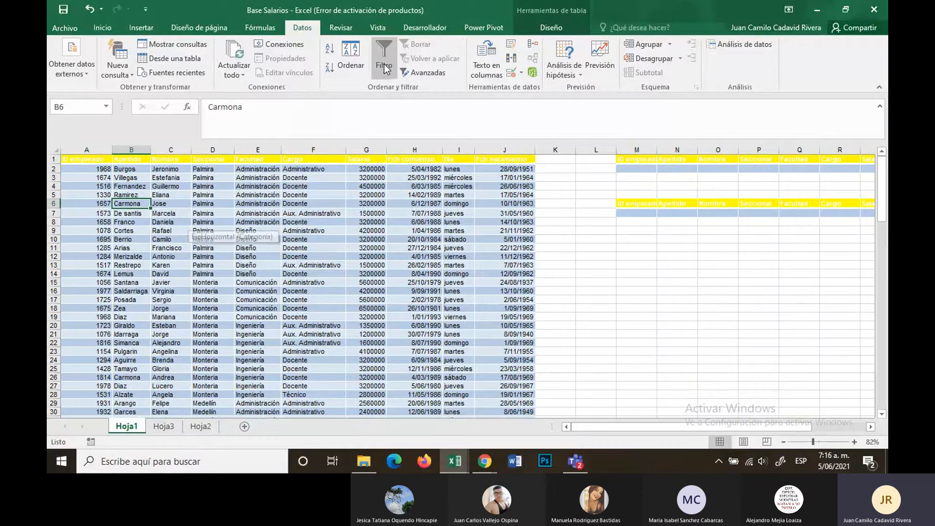
left_click(428, 73)
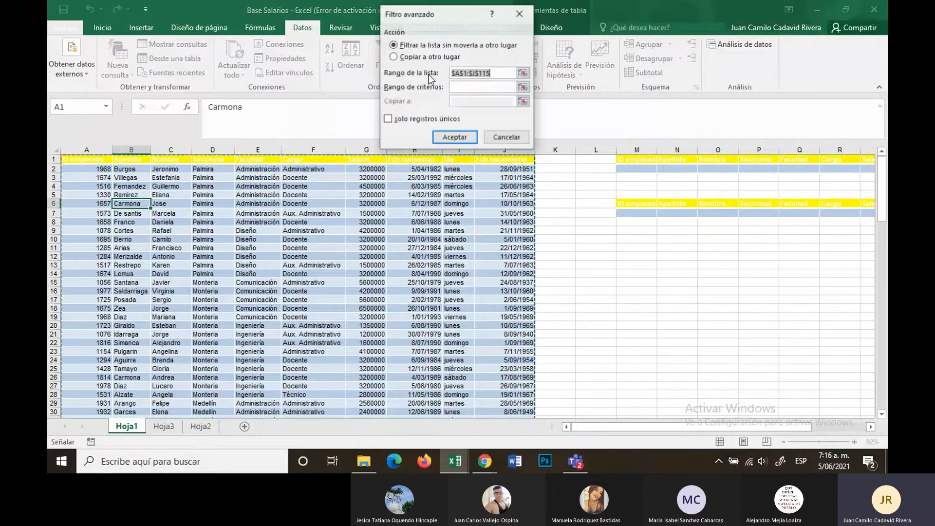
left_click(394, 57)
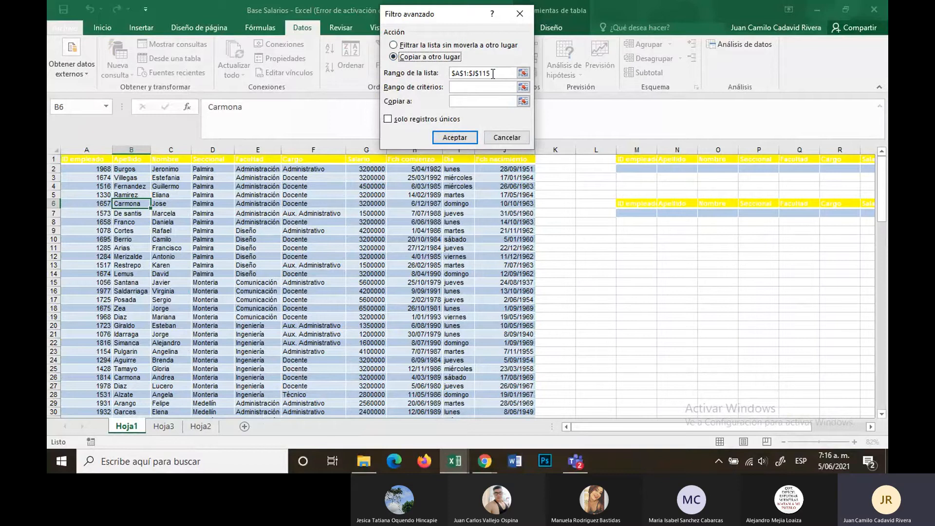
left_click(522, 73)
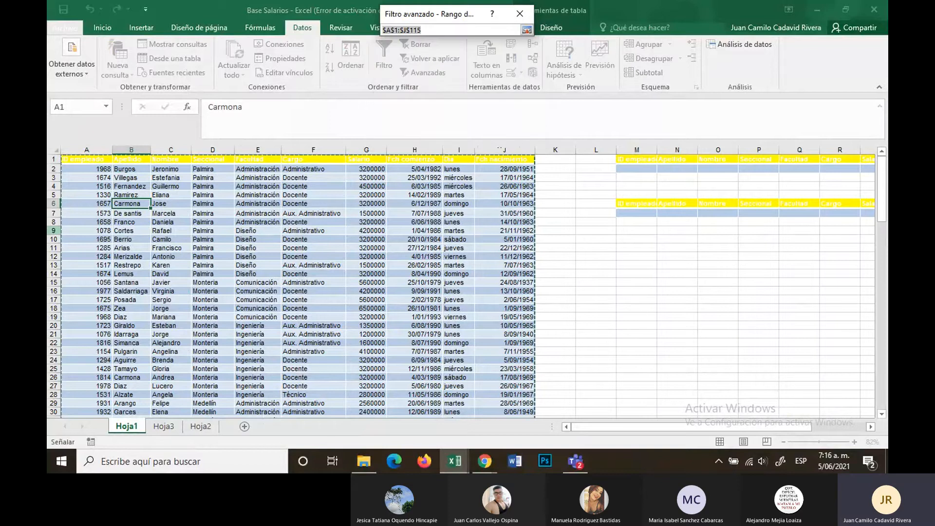
scroll(125, 210, "down", 10)
scroll(126, 210, "up", 10)
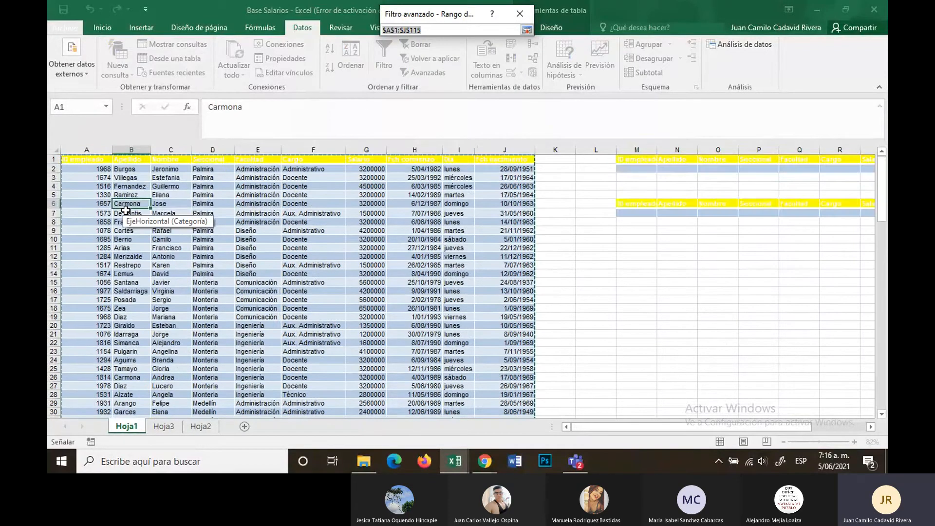
scroll(125, 211, "down", 20)
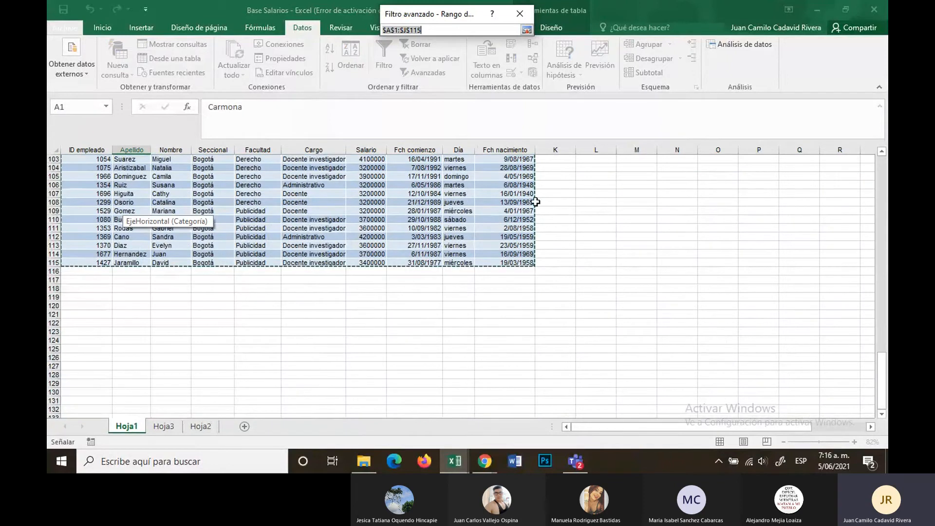
scroll(400, 212, "up", 20)
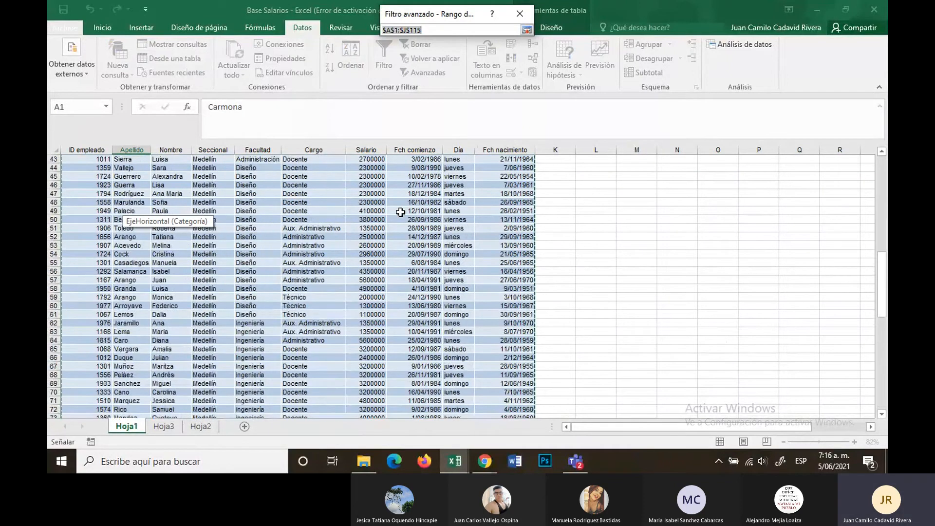
scroll(400, 213, "up", 4)
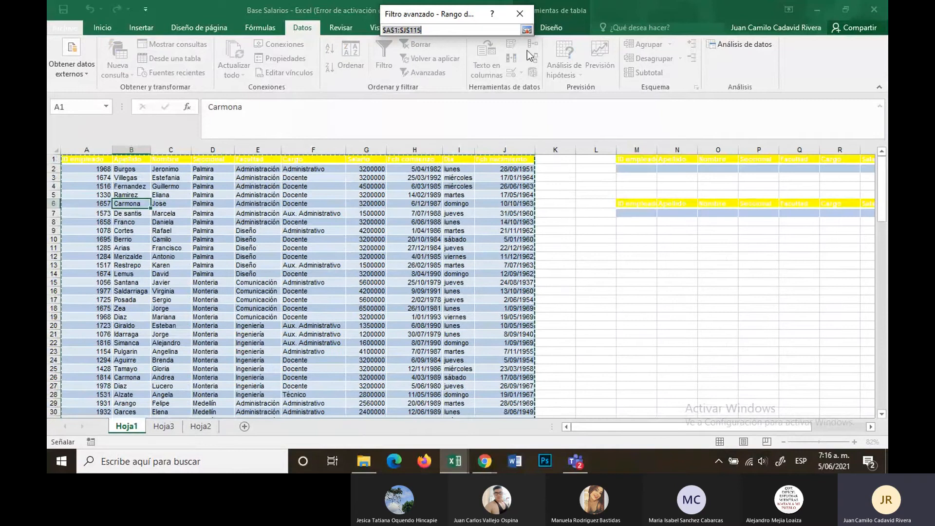
left_click(526, 30)
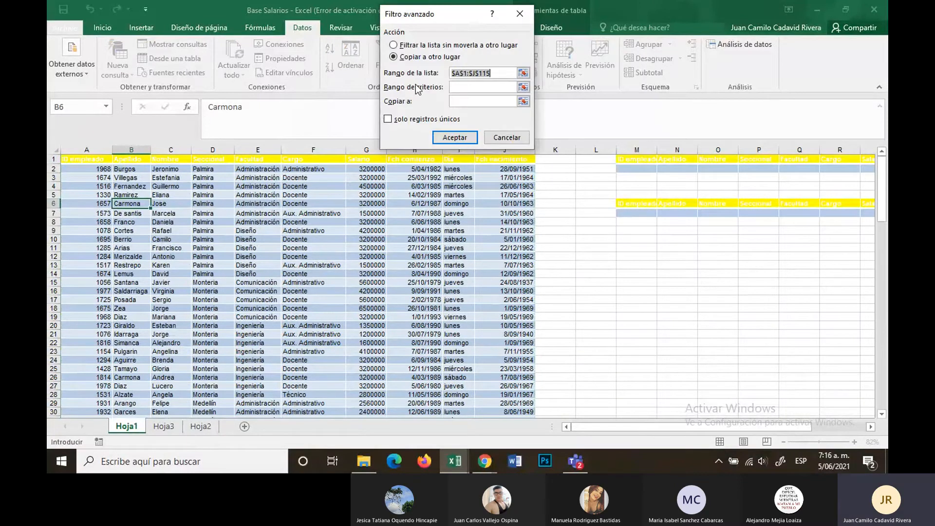
Step: Set the advanced filter's criteria range to the upper copied header block and its blank row, M1:V2
left_click(523, 86)
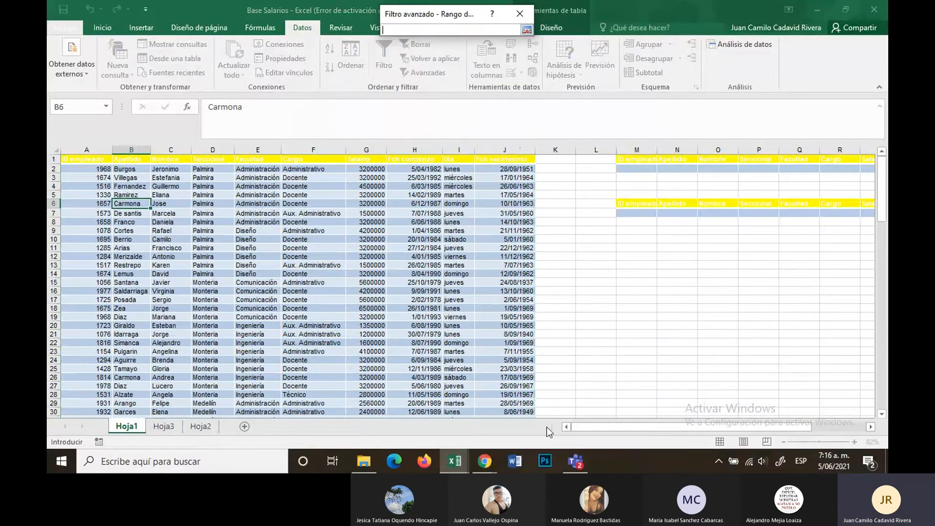
left_click_drag(626, 427, 680, 426)
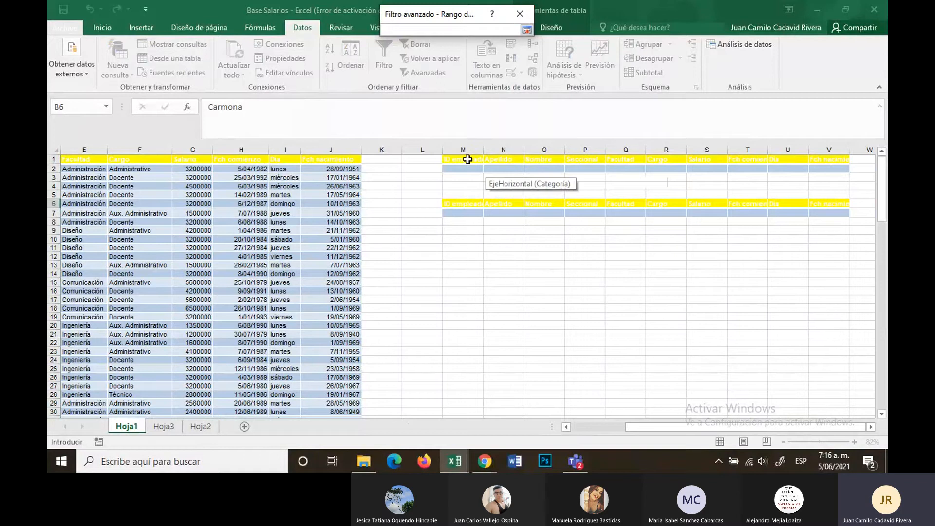
left_click_drag(470, 158, 816, 166)
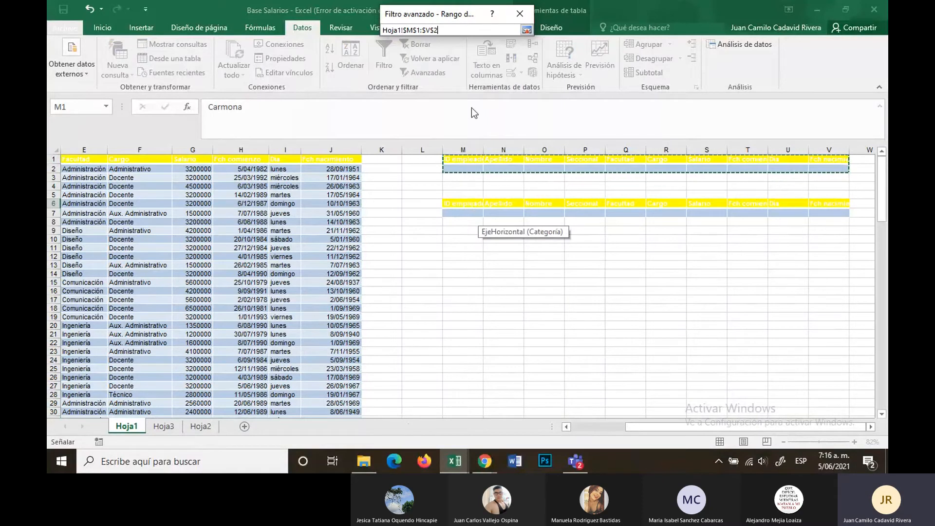
left_click(523, 30)
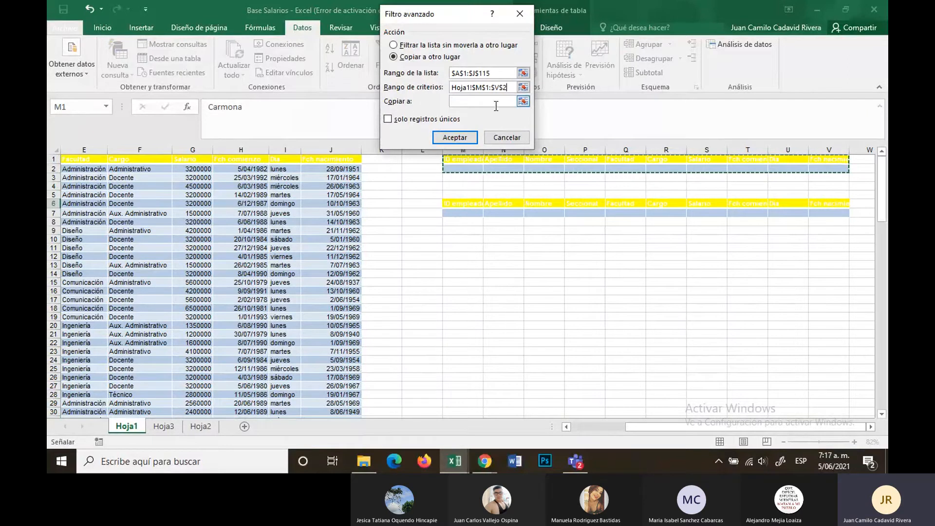
Step: Set the copy destination to M6:V35 and run the advanced filter, allowing the extraction to continue past that range
left_click(523, 102)
left_click_drag(458, 204, 820, 396)
scroll(649, 250, "up", 2)
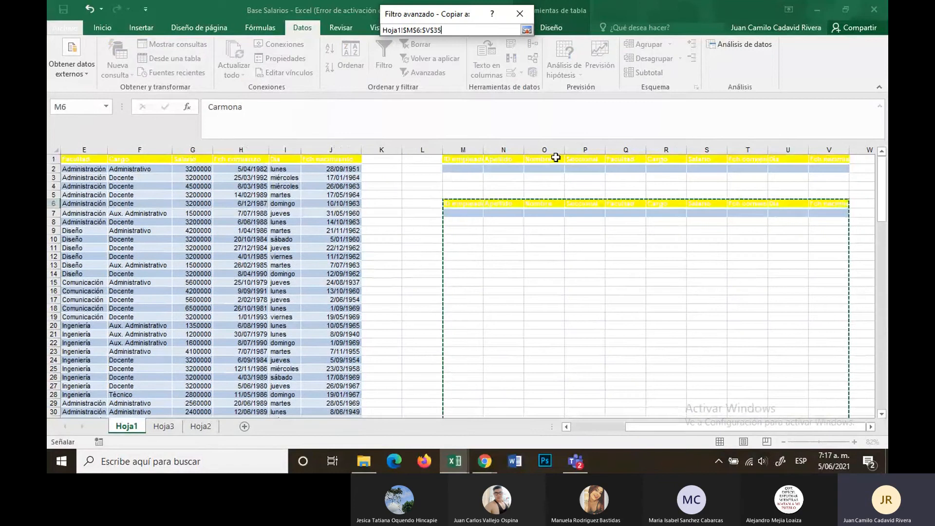
left_click(526, 31)
key("Return")
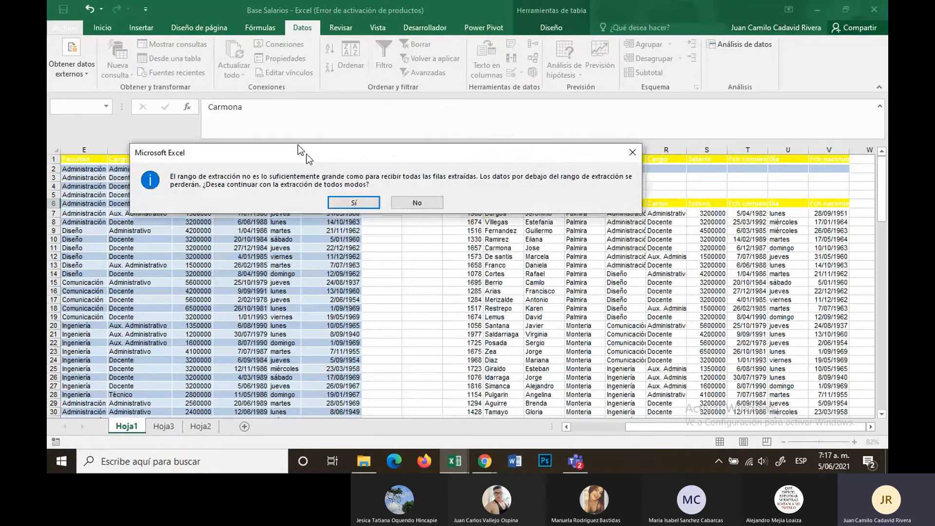
left_click_drag(306, 154, 239, 84)
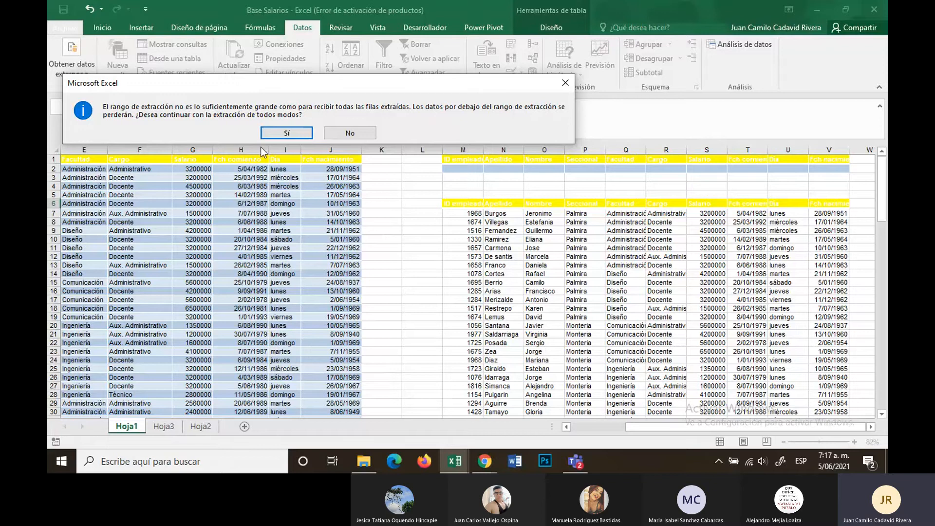
left_click(287, 133)
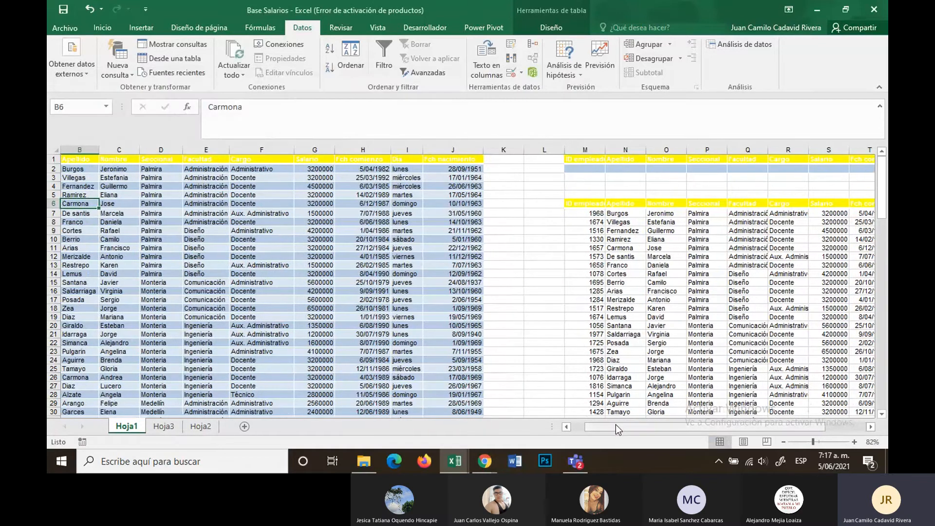
Step: Compare the extracted records below M6:V6 with the employee table and the blank criteria row M2:V2
left_click_drag(615, 426, 676, 427)
scroll(670, 315, "down", 20)
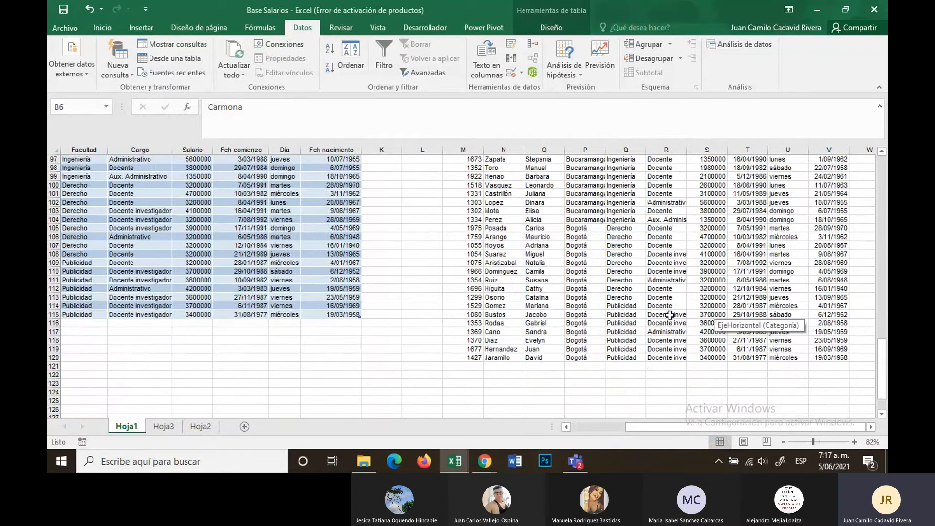
scroll(670, 315, "down", 6)
scroll(322, 299, "up", 20)
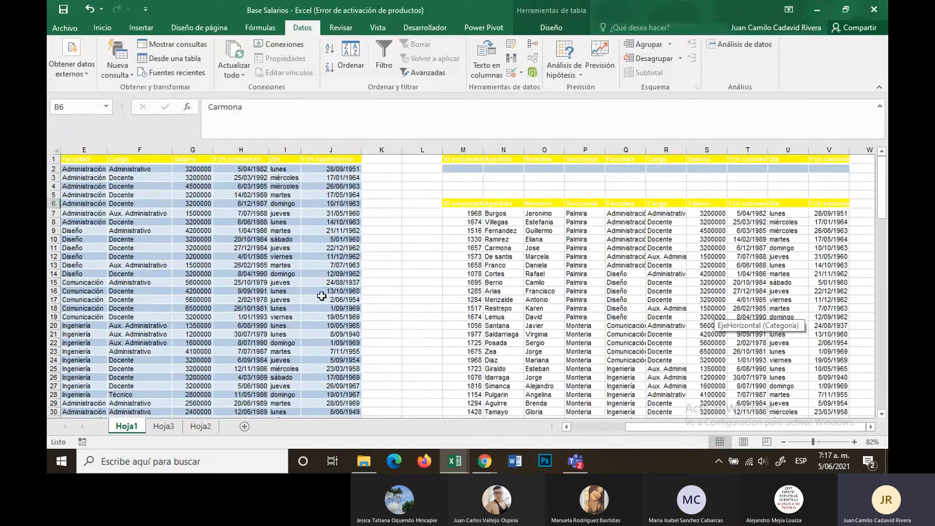
scroll(323, 300, "down", 7)
scroll(336, 311, "up", 7)
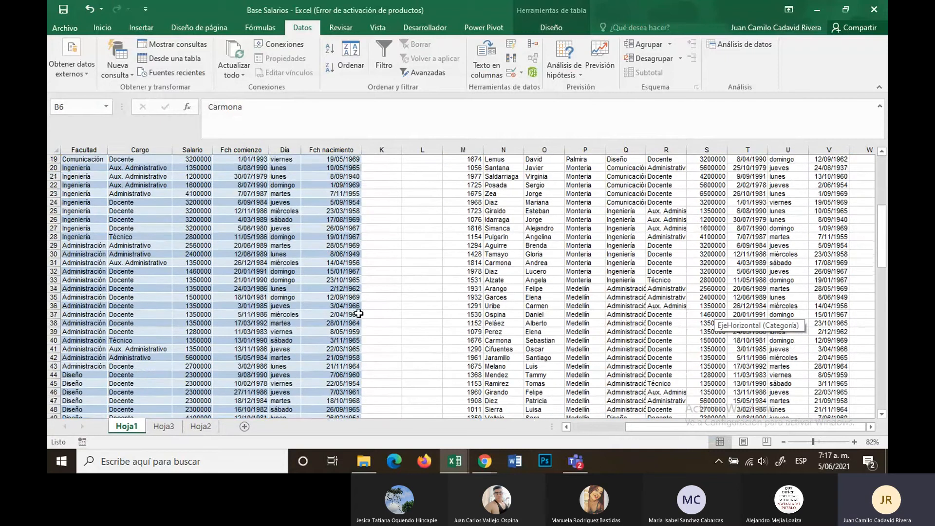
left_click_drag(469, 169, 829, 169)
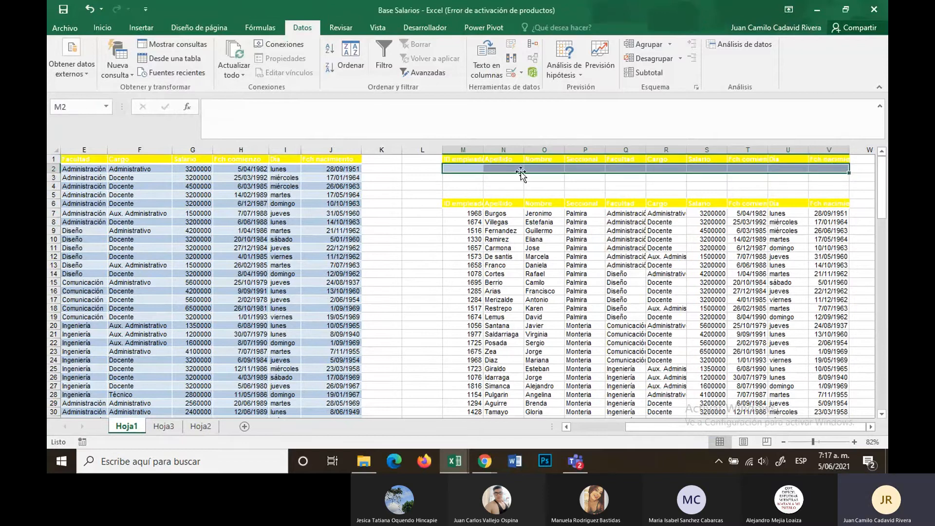
Step: Delete the extracted records in M7:V120, keeping the copied headers in row 6
scroll(562, 224, "down", 6)
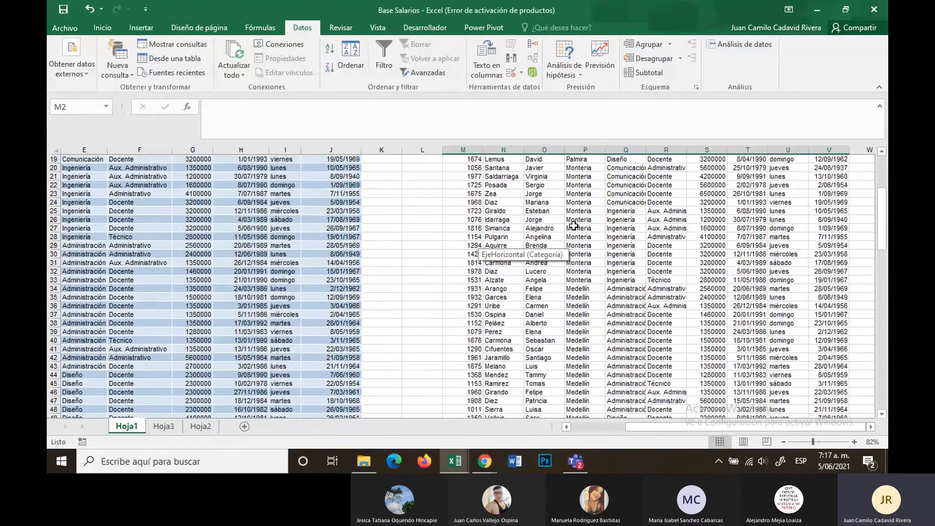
scroll(574, 226, "down", 20)
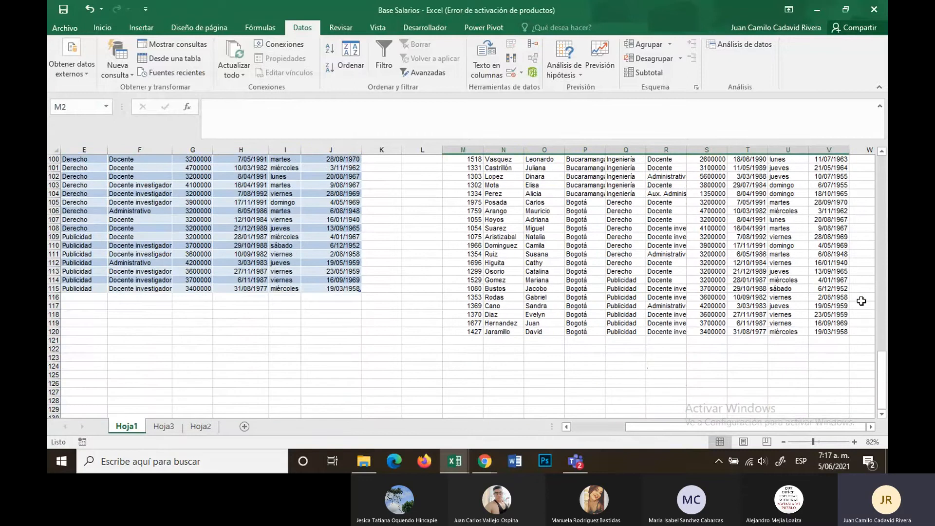
left_click_drag(843, 328, 472, 180)
key("Delete")
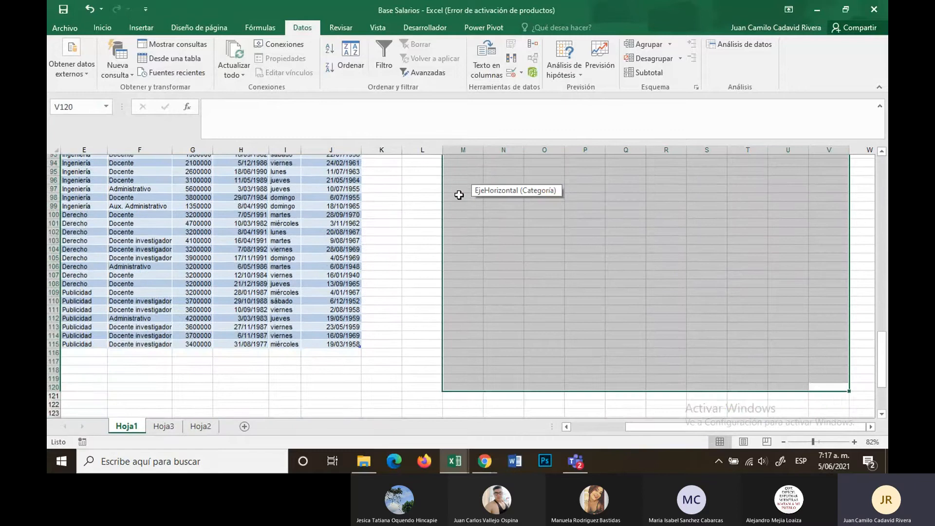
scroll(182, 161, "up", 7)
scroll(182, 161, "up", 5)
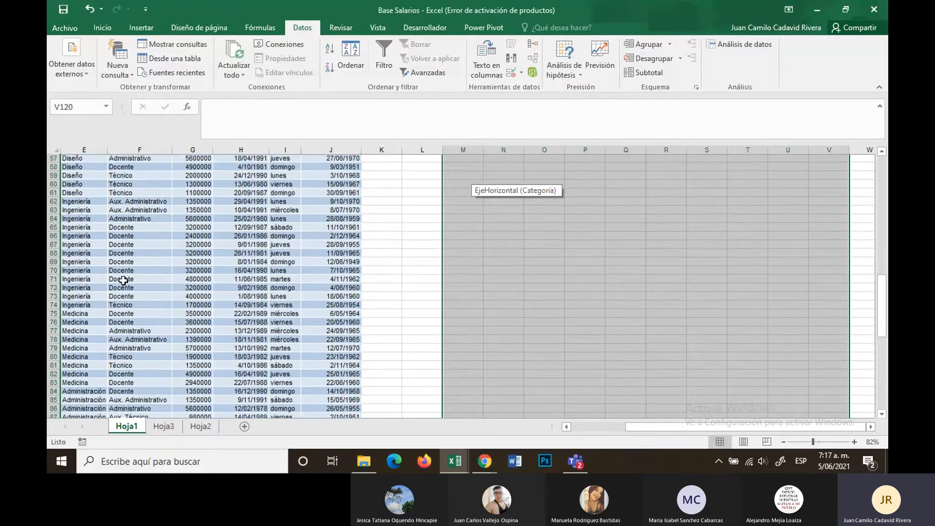
Step: Copy the value Docente from the employee table's Cargo column into the Cargo criteria cell R2
left_click(125, 277)
scroll(244, 285, "up", 5)
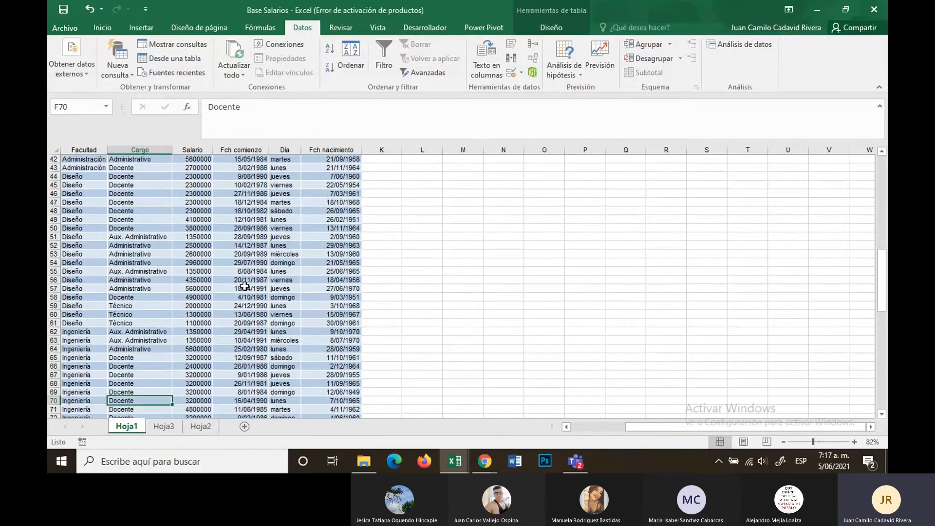
key("ctrl+c")
scroll(462, 317, "up", 14)
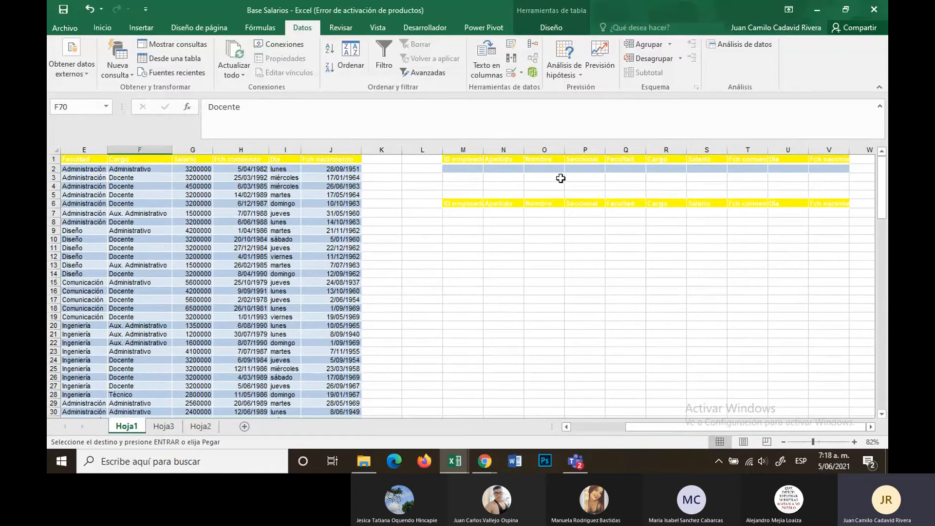
left_click(672, 167)
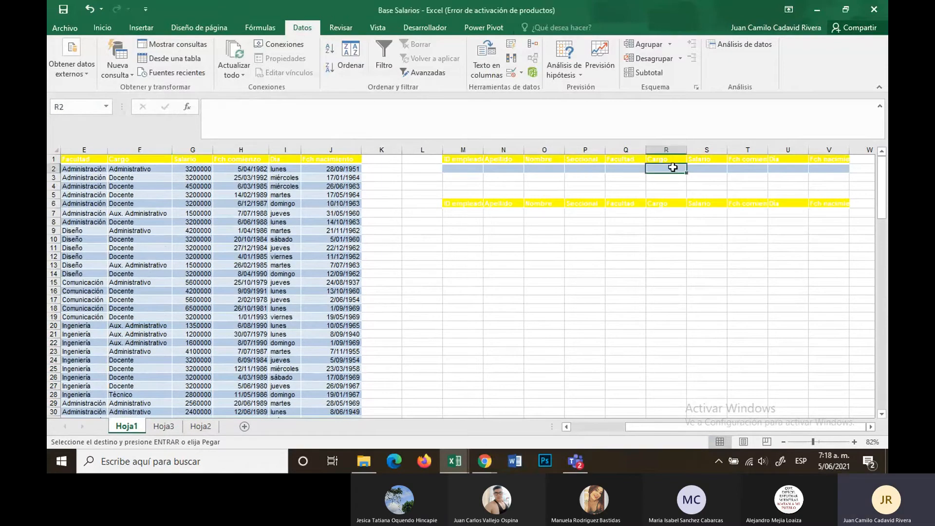
key("ctrl+v")
left_click(690, 220)
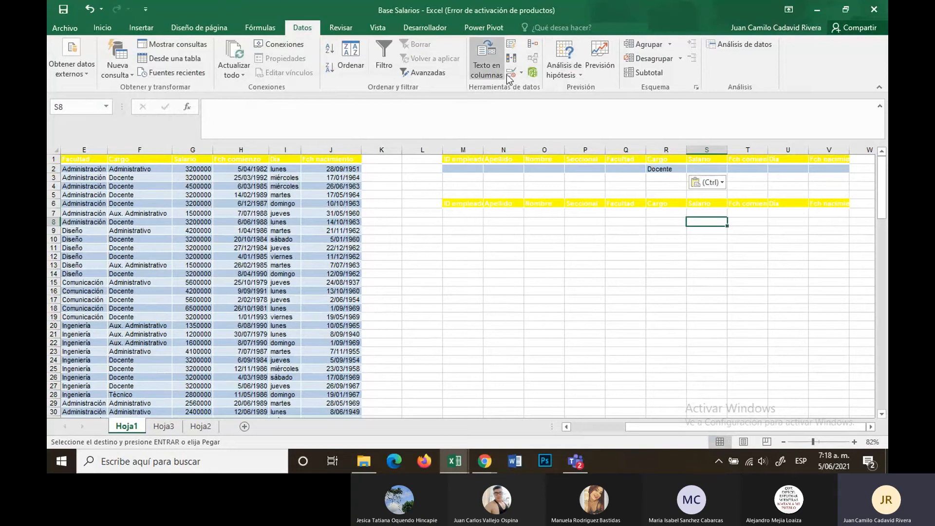
left_click(520, 72)
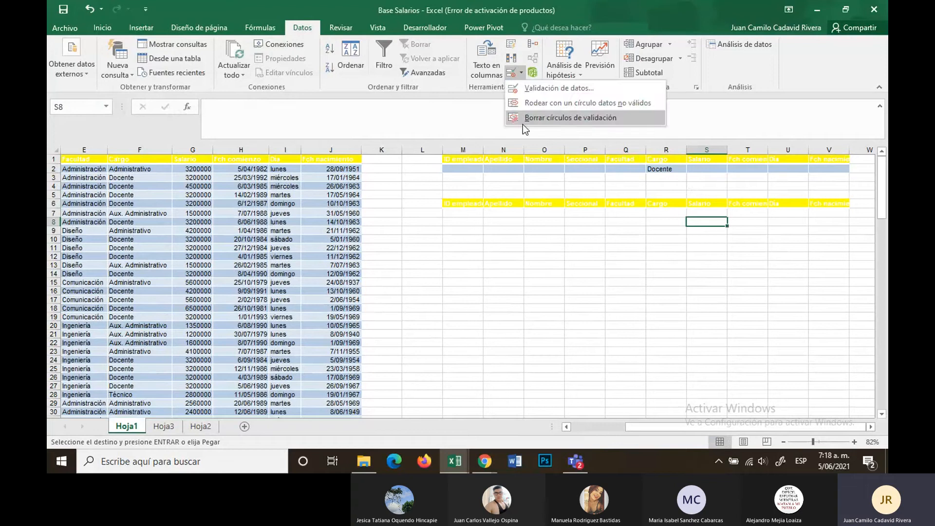
left_click(696, 166)
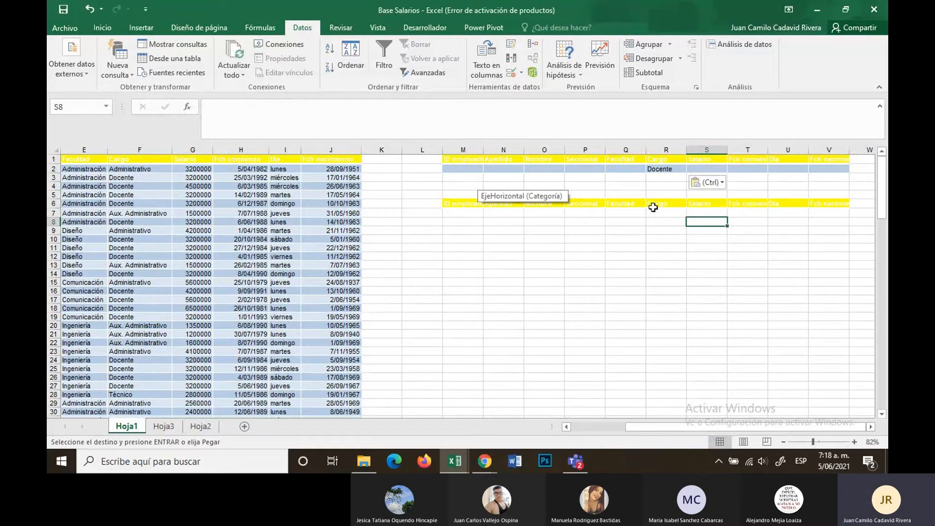
Step: Copy the value lunes from the employee table's Día column (I2) into the Día criteria cell U2
left_click(666, 168)
left_click(154, 203)
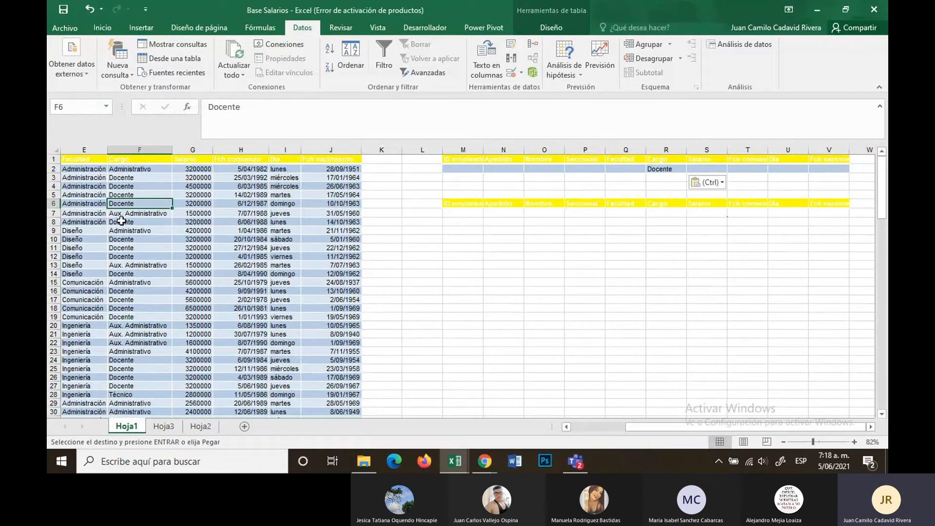
left_click(283, 170)
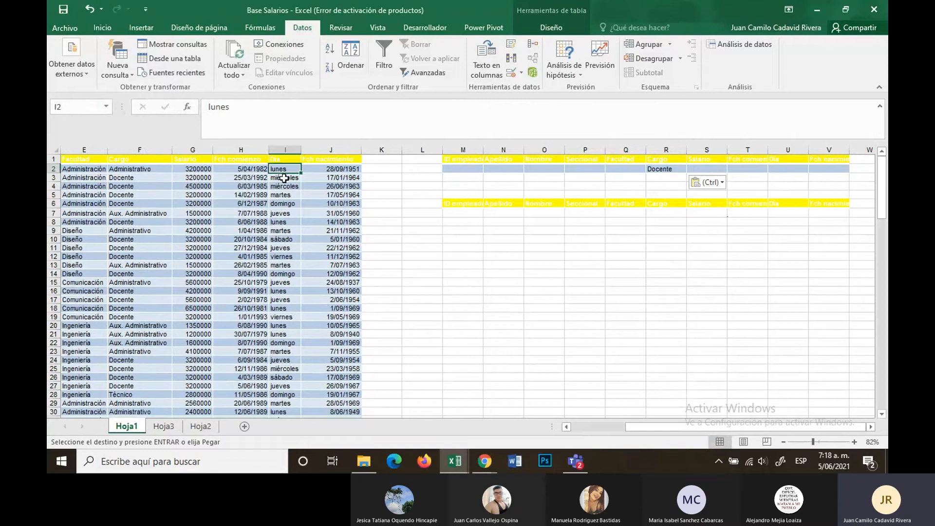
key("ctrl+c")
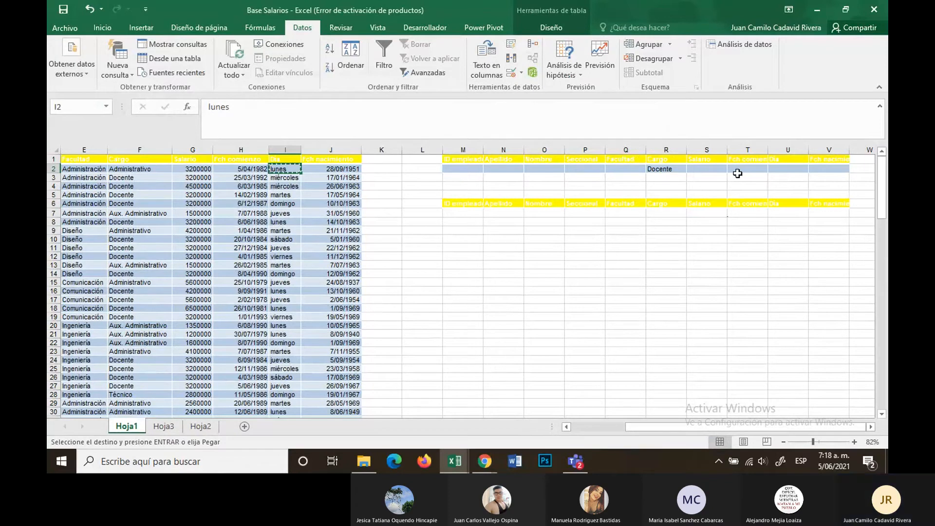
left_click(779, 170)
key("ctrl+v")
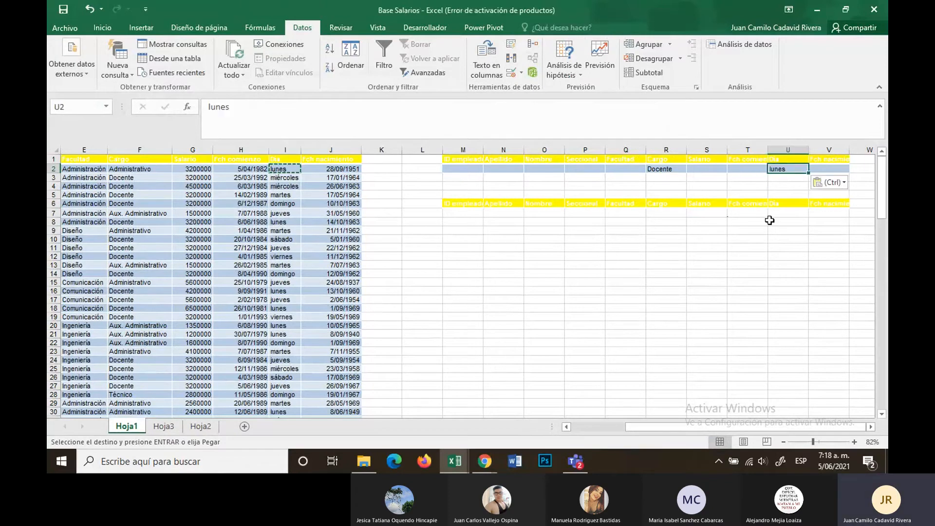
left_click(772, 265)
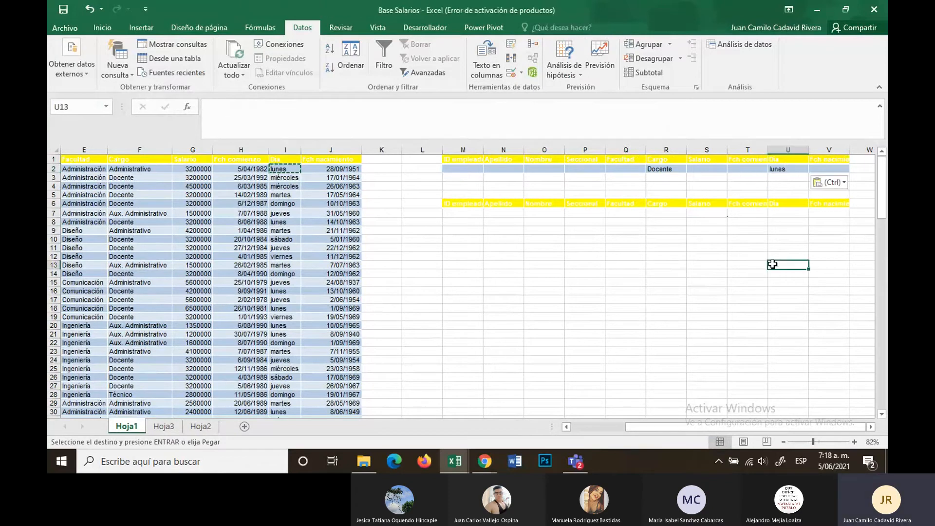
Step: Autofit the width of column M to its ID empleado header and clear the pending copy selection
left_click(660, 169)
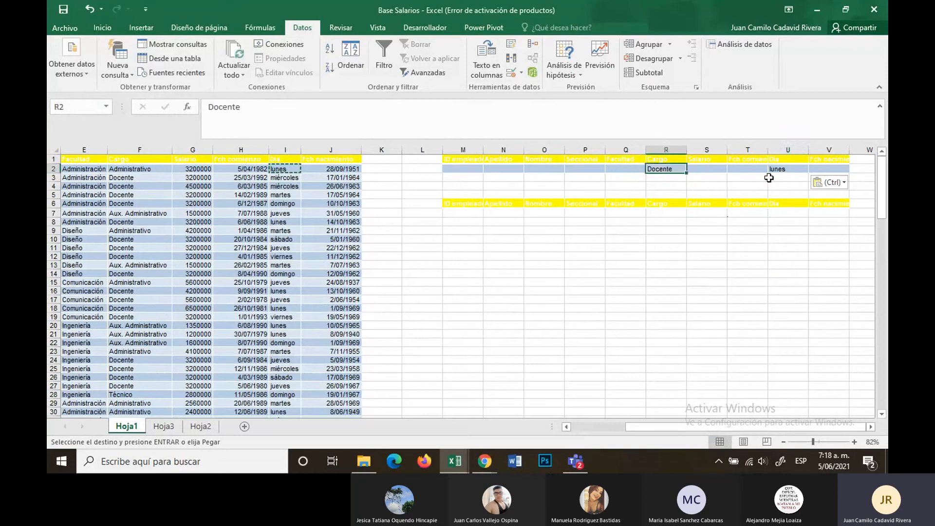
left_click(670, 275)
double_click(483, 150)
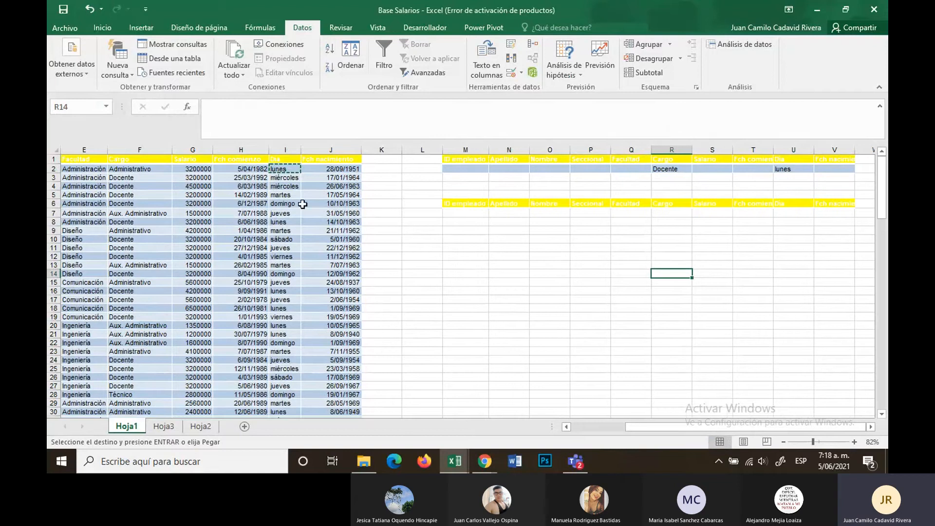
key("Escape")
Step: Start an advanced filter on the employee table, set it to copy to another location, and verify the list range A1:J115
left_click(72, 186)
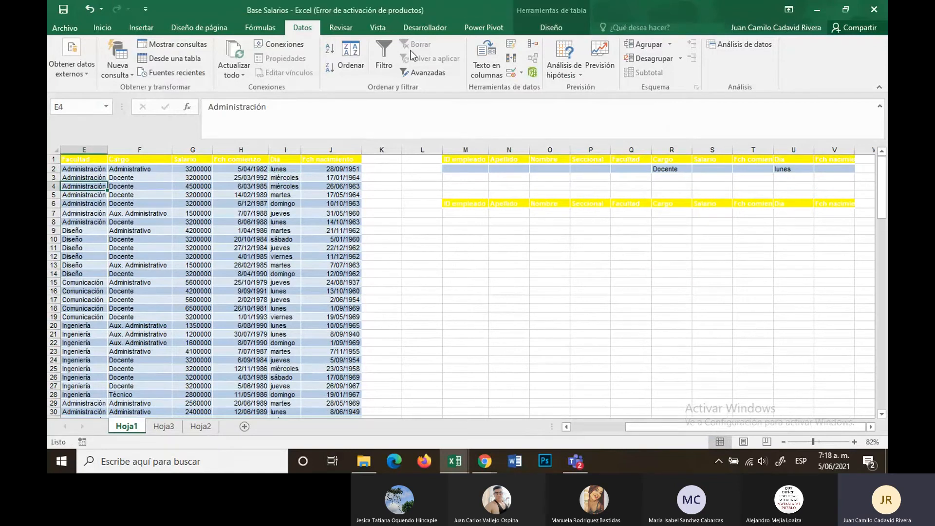
left_click(422, 72)
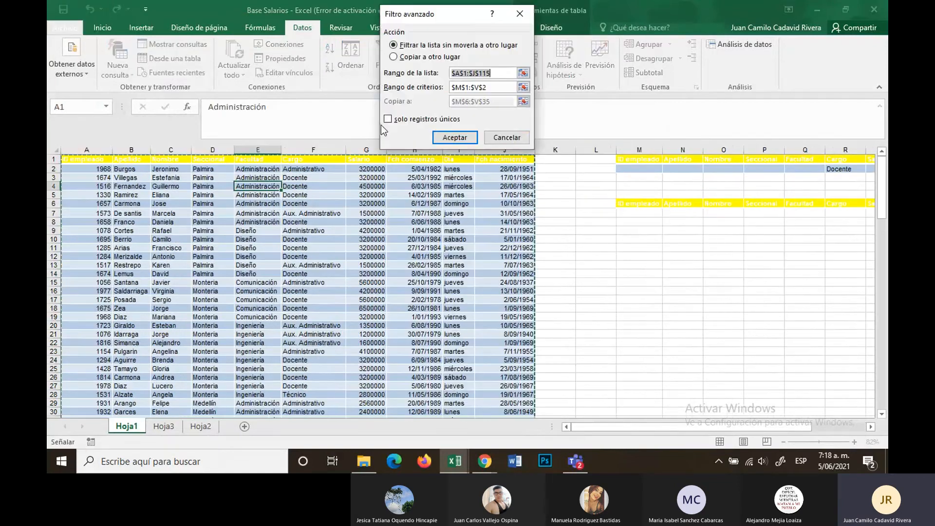
left_click(396, 56)
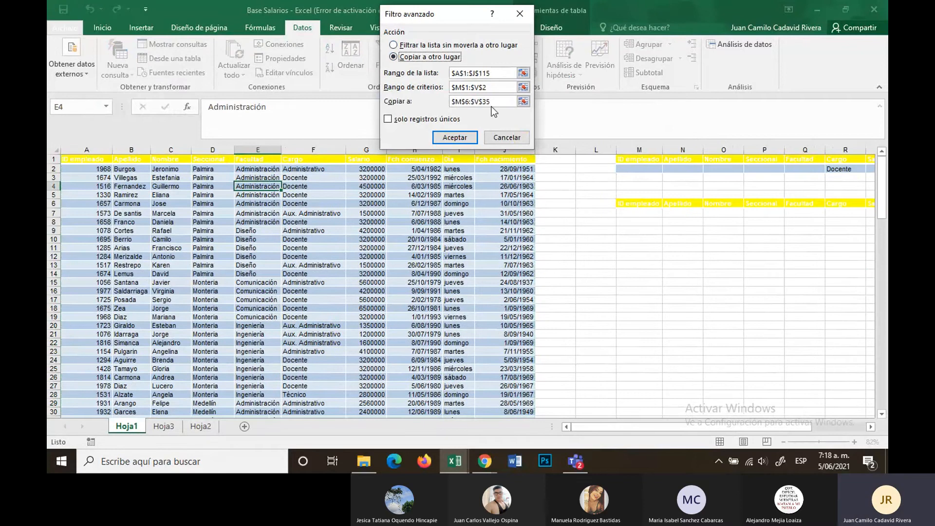
left_click(523, 72)
scroll(161, 188, "down", 20)
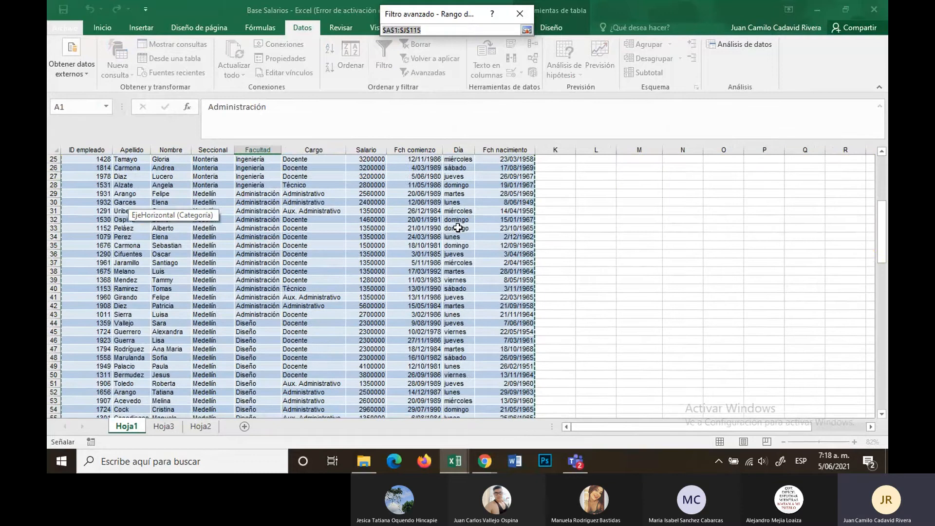
scroll(458, 227, "down", 5)
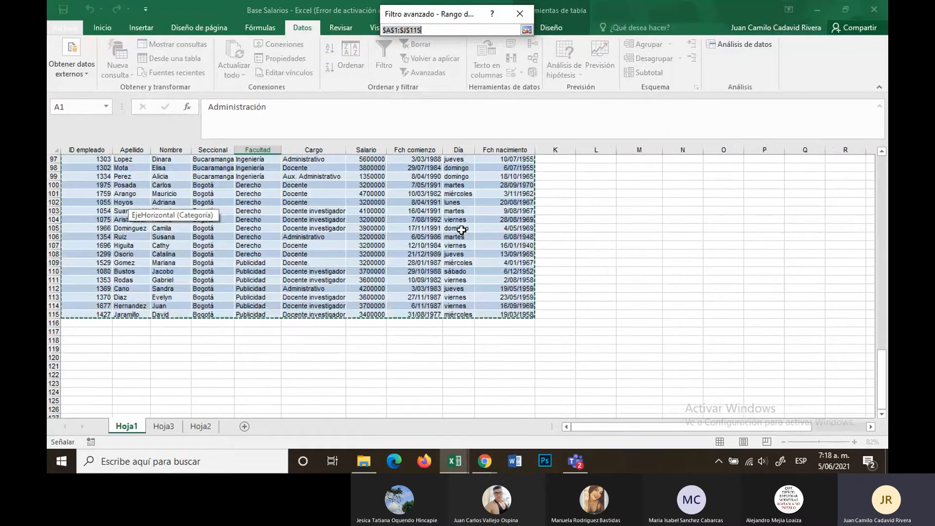
scroll(462, 230, "up", 20)
left_click(526, 31)
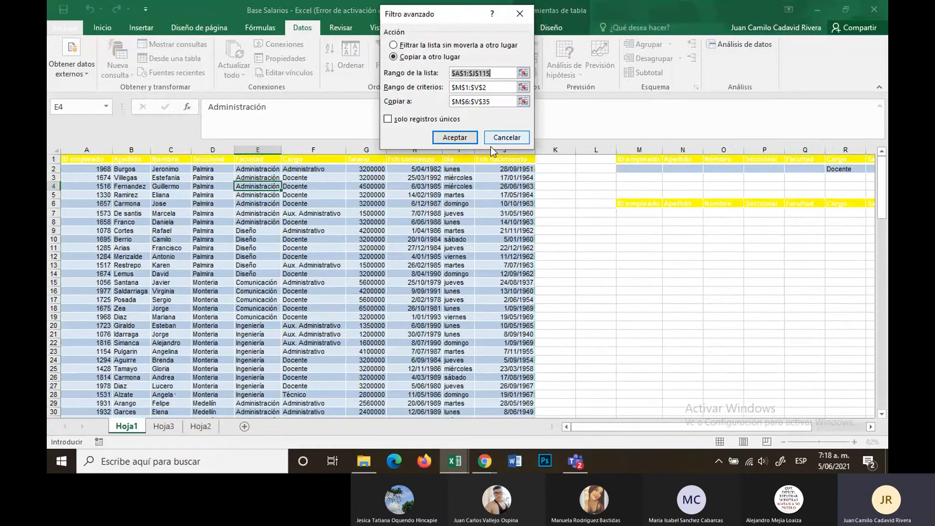
Step: Verify the criteria range M1:V2 and the copy destination M6:V35, and run the advanced filter
left_click(523, 87)
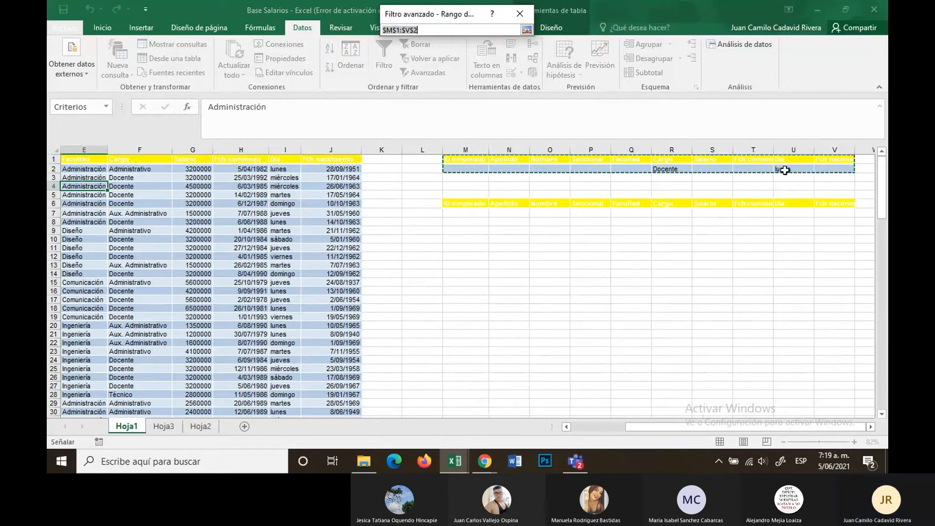
left_click(526, 31)
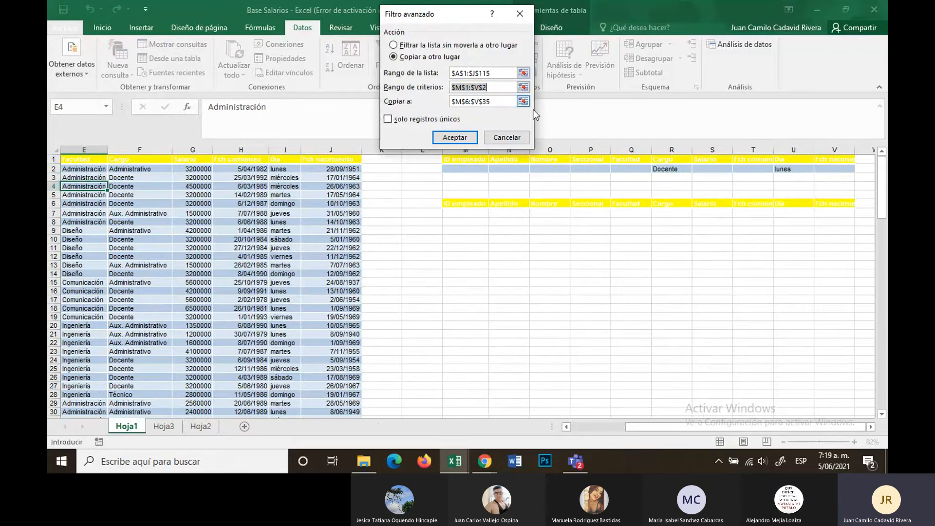
left_click(523, 102)
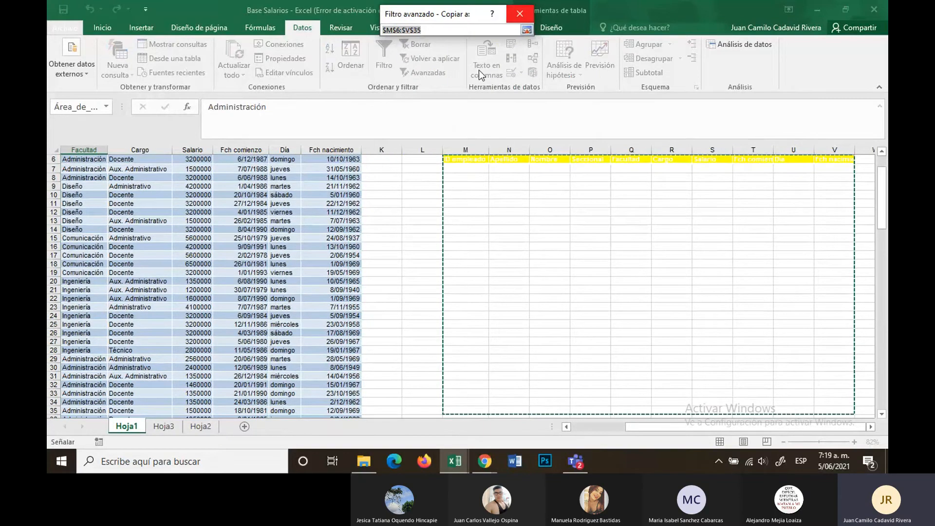
left_click(527, 30)
left_click(455, 137)
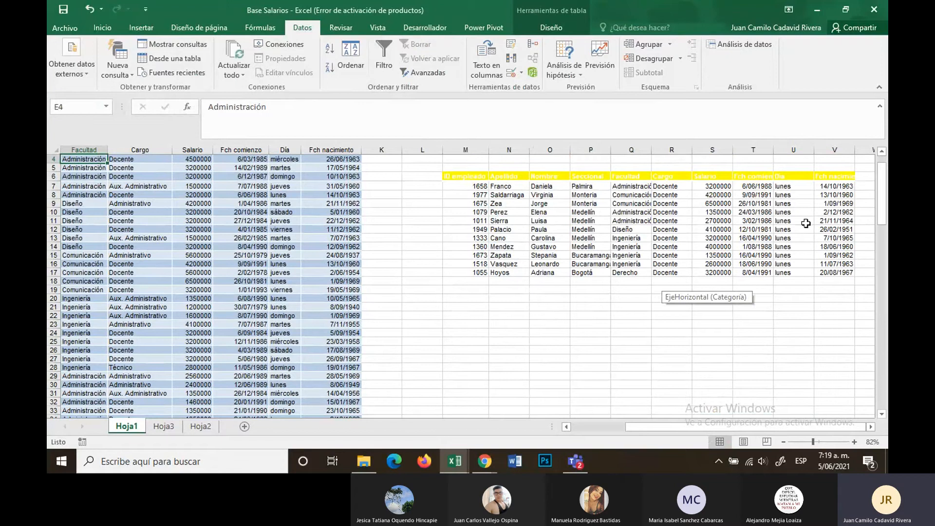
Step: Check the Día values of the extracted records, and highlight the whole extracted block M6:V17
left_click_drag(791, 186, 794, 272)
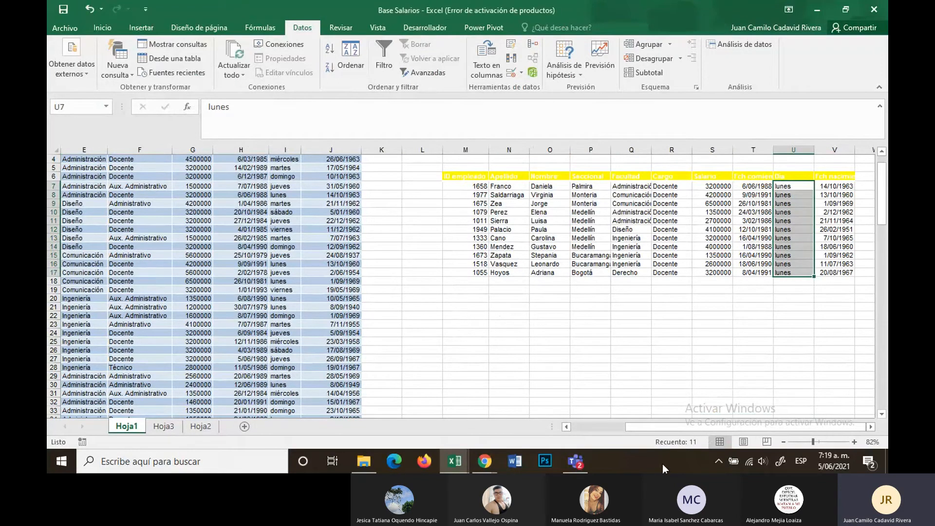
scroll(568, 389, "up", 1)
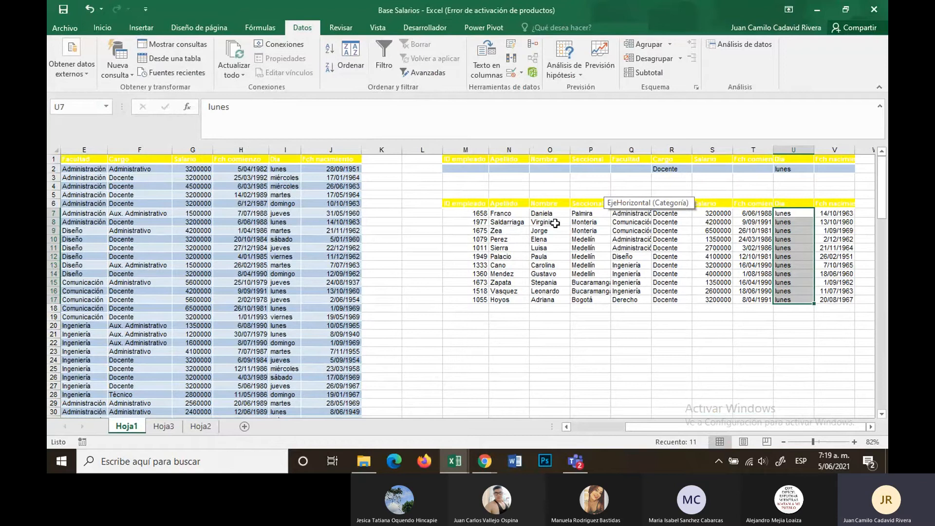
left_click_drag(478, 209, 849, 300)
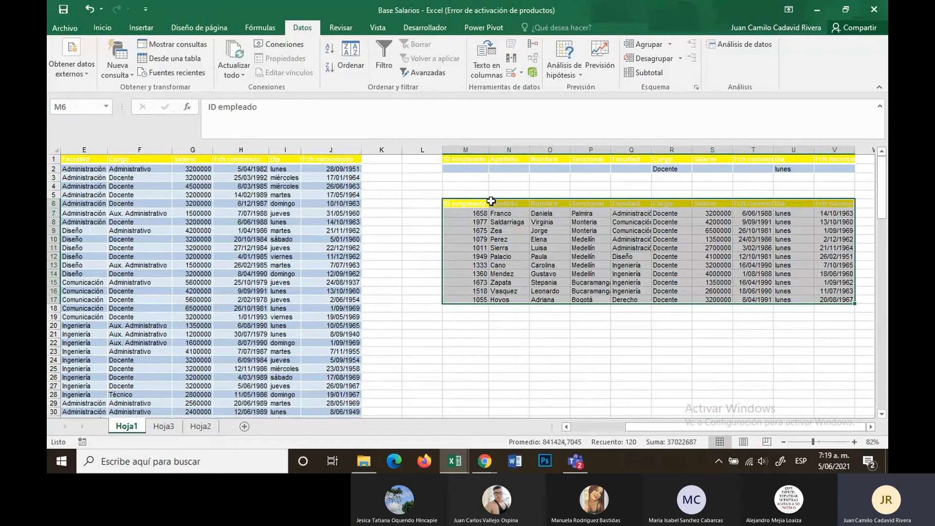
Step: Look over the extracted records on Hoja3 and the pivot tables on Hoja2, and return to Hoja1
left_click(169, 428)
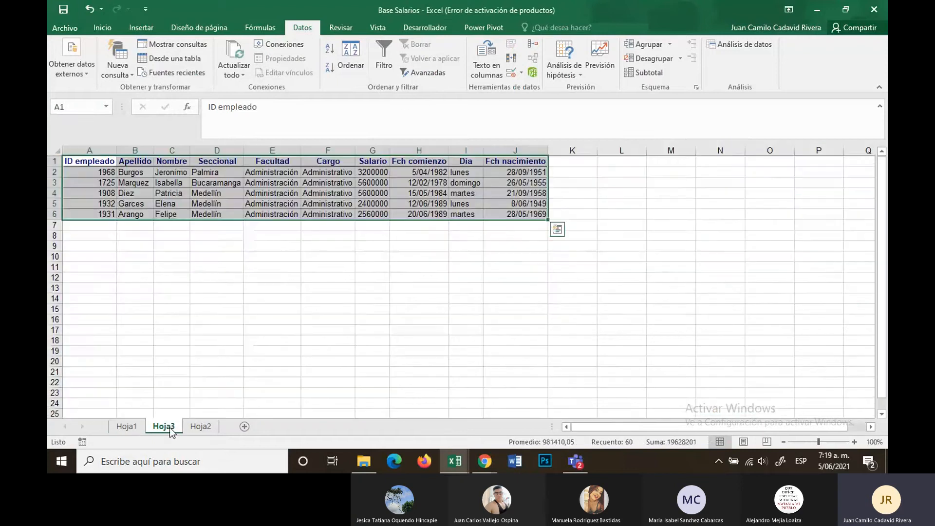
left_click(201, 426)
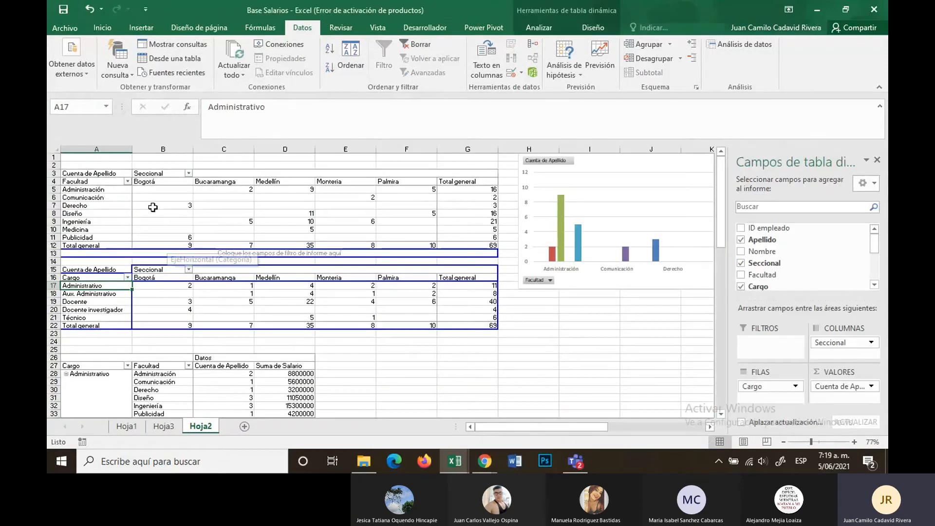
scroll(153, 207, "down", 13)
scroll(261, 328, "up", 13)
scroll(271, 384, "down", 13)
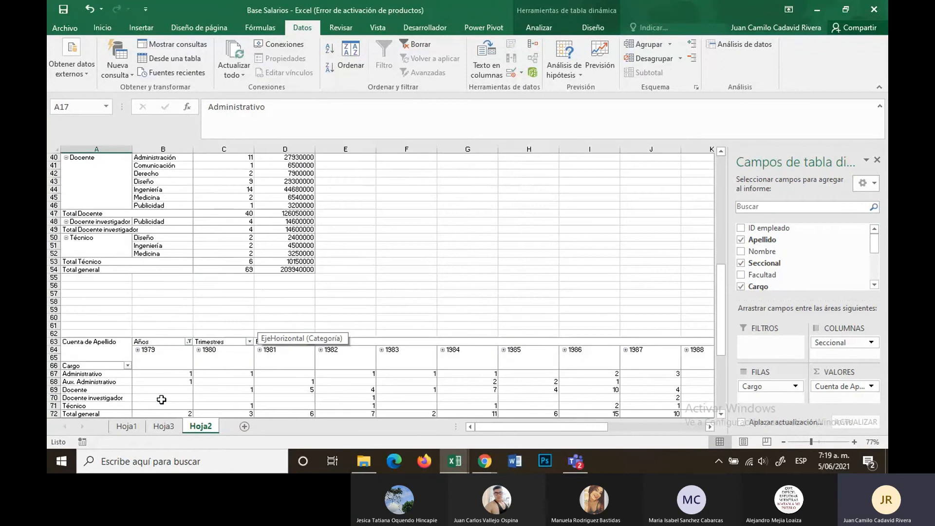
left_click(126, 427)
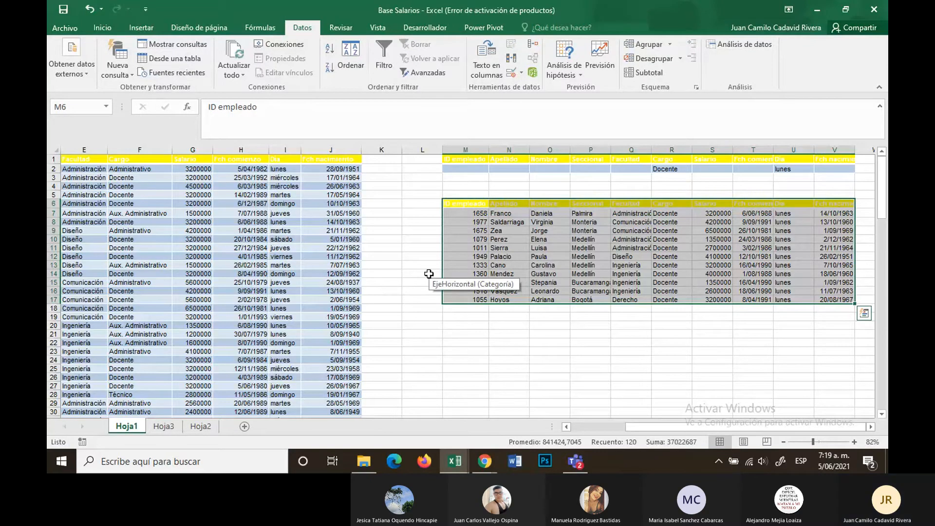
Step: Review the Docente criterion in R2 against the extracted records, and revisit Hoja3 and the upper pivot tables and chart on Hoja2
left_click(501, 360)
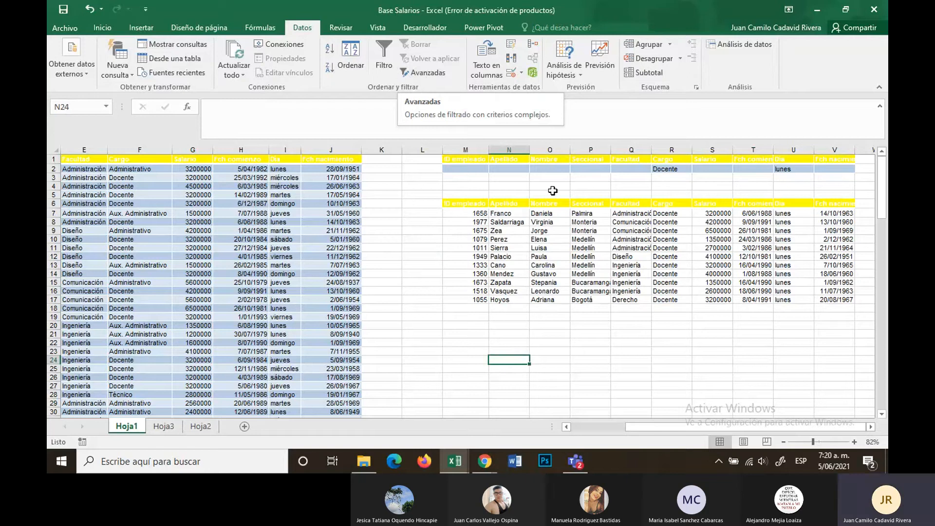
left_click(590, 257)
left_click(682, 171)
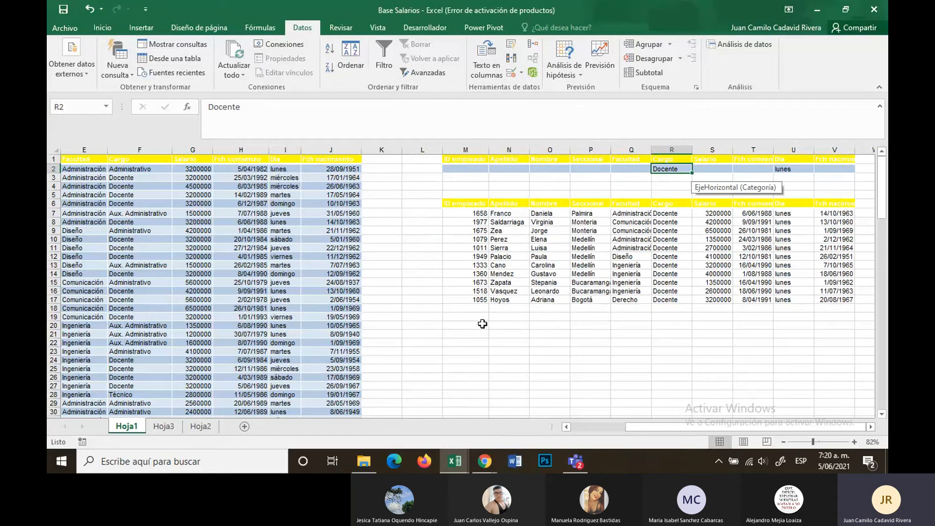
key("ctrl+Page_Down")
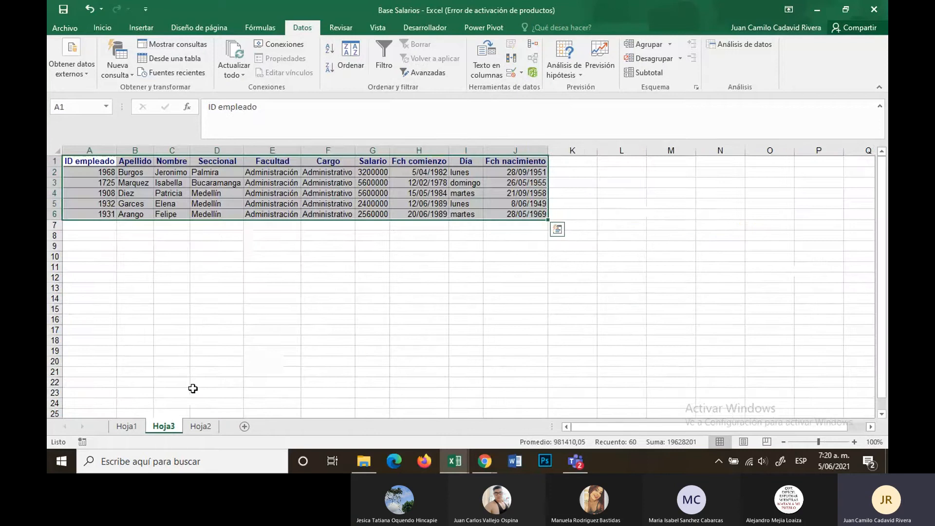
key("ctrl+Page_Down")
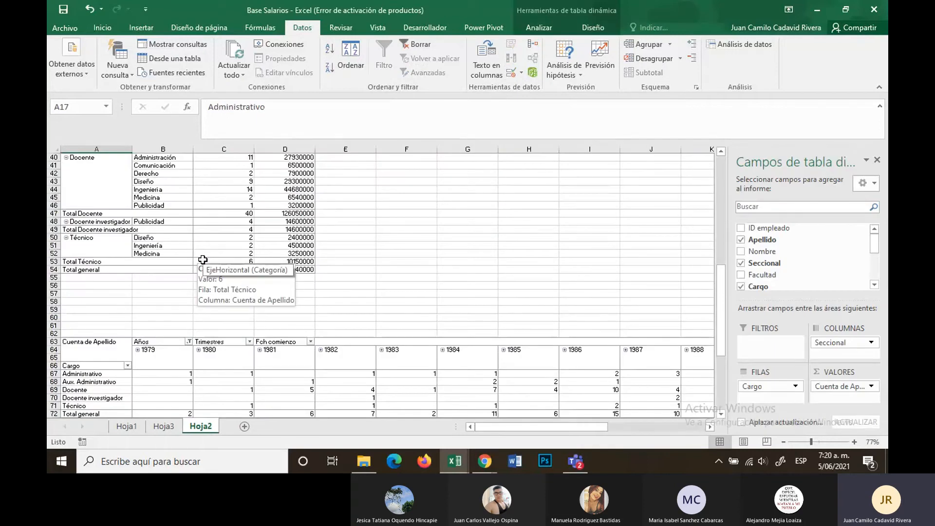
scroll(203, 259, "up", 13)
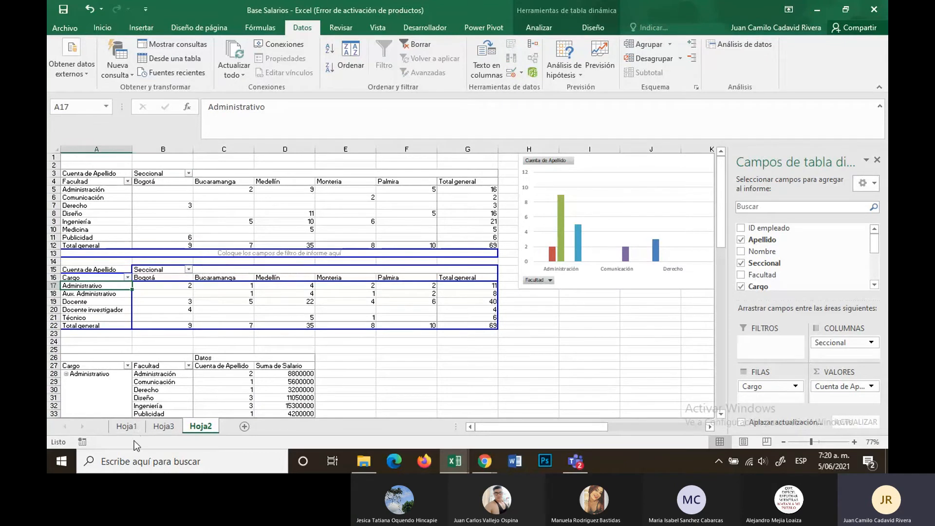
Step: Check the extracted records on Hoja1 once more, and look through all three pivot tables on Hoja2 down to the Cargo and Facultad salary totals
left_click(127, 426)
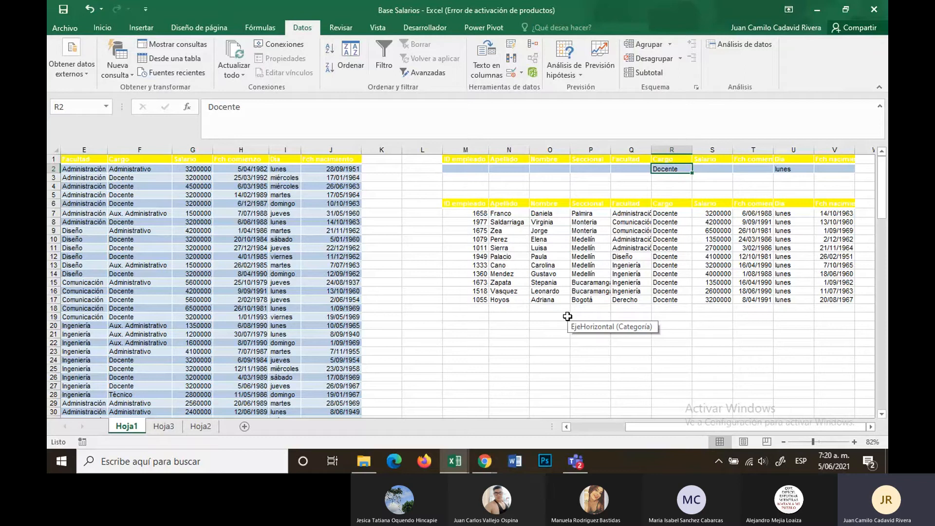
left_click(200, 426)
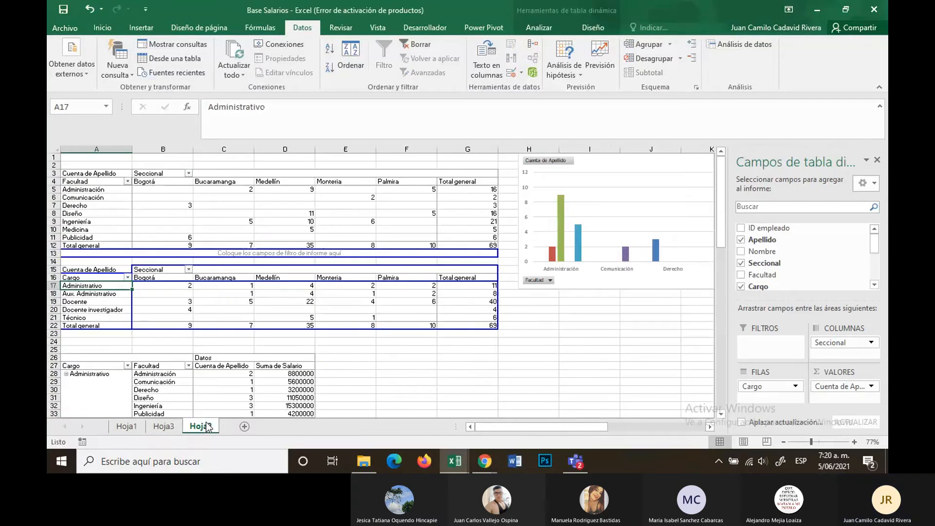
left_click(409, 237)
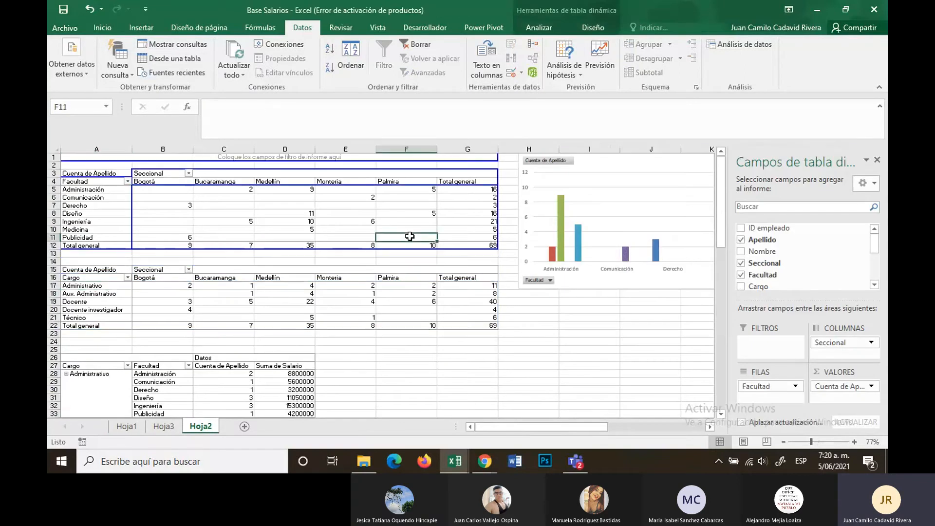
scroll(351, 338, "down", 3)
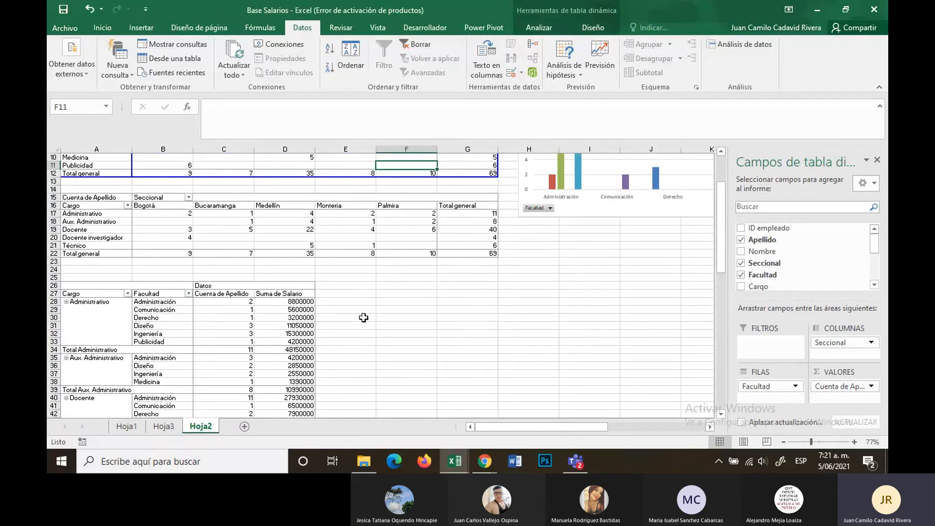
scroll(365, 318, "down", 4)
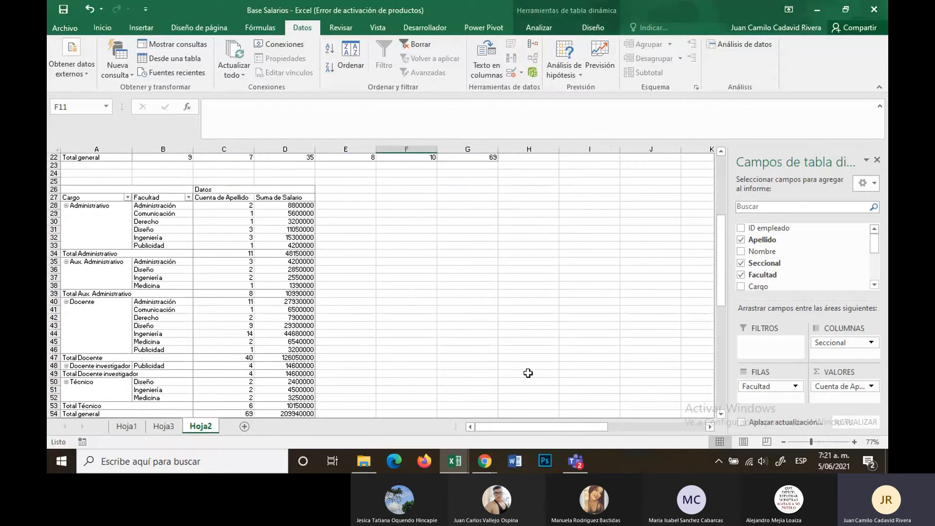
scroll(420, 242, "up", 7)
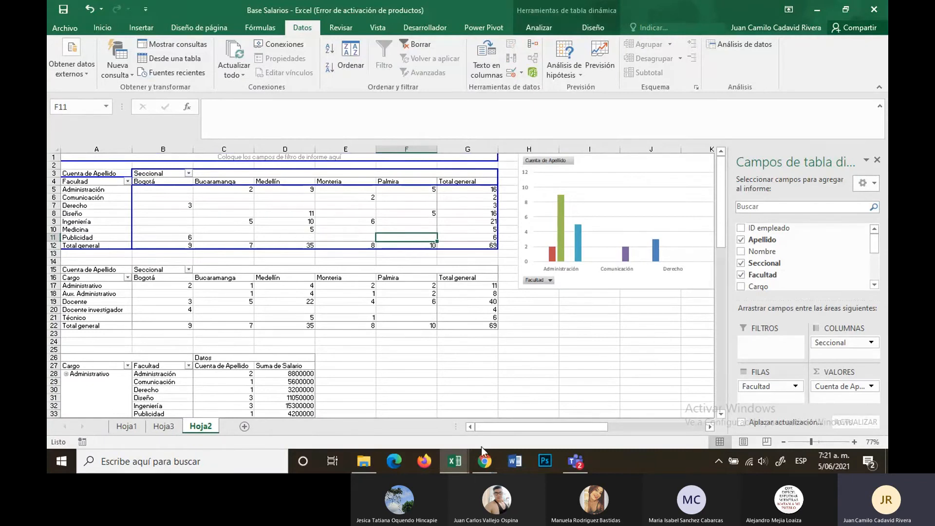
Step: Switch to the Microsoft Teams meeting in Chrome and look over the participants
left_click(484, 461)
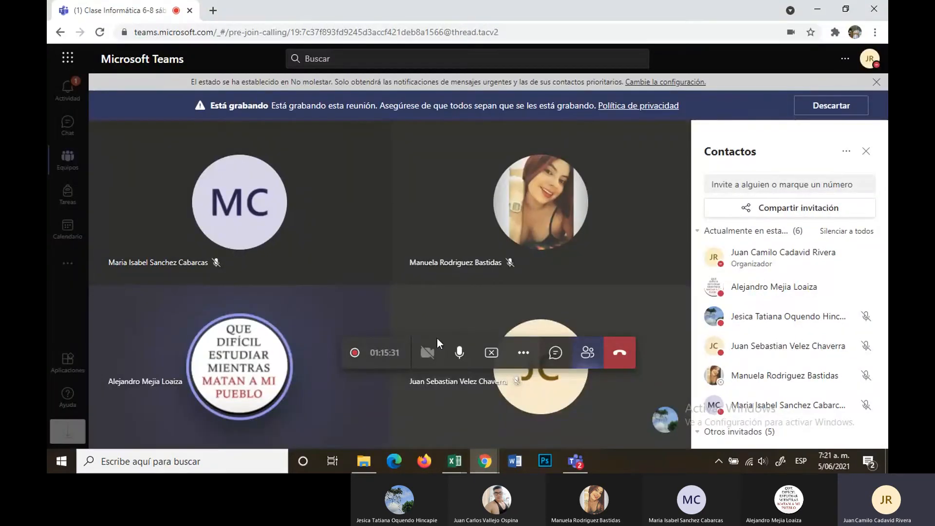
left_click(415, 263)
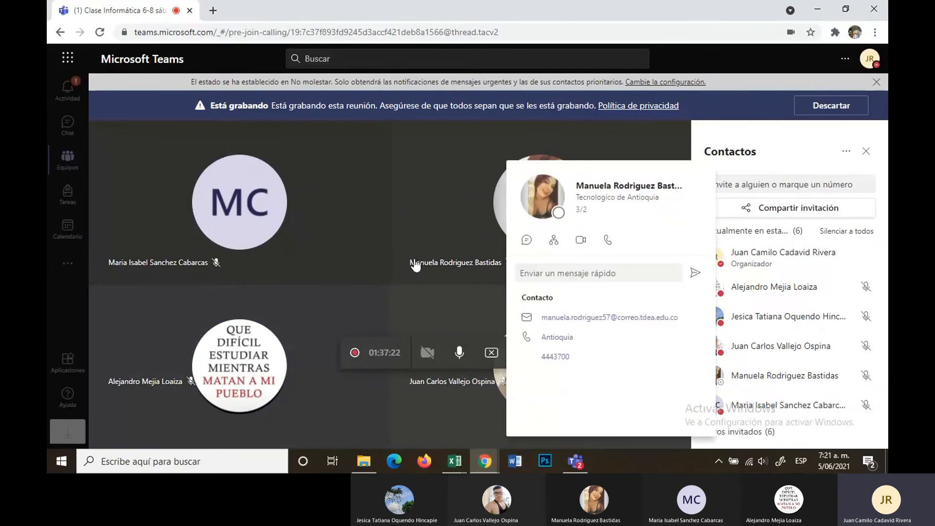
mouse_move(251, 215)
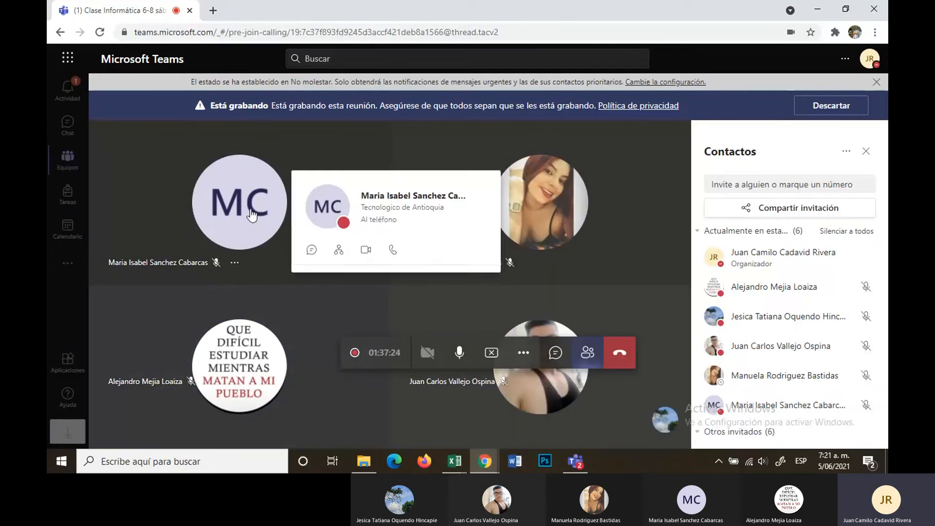